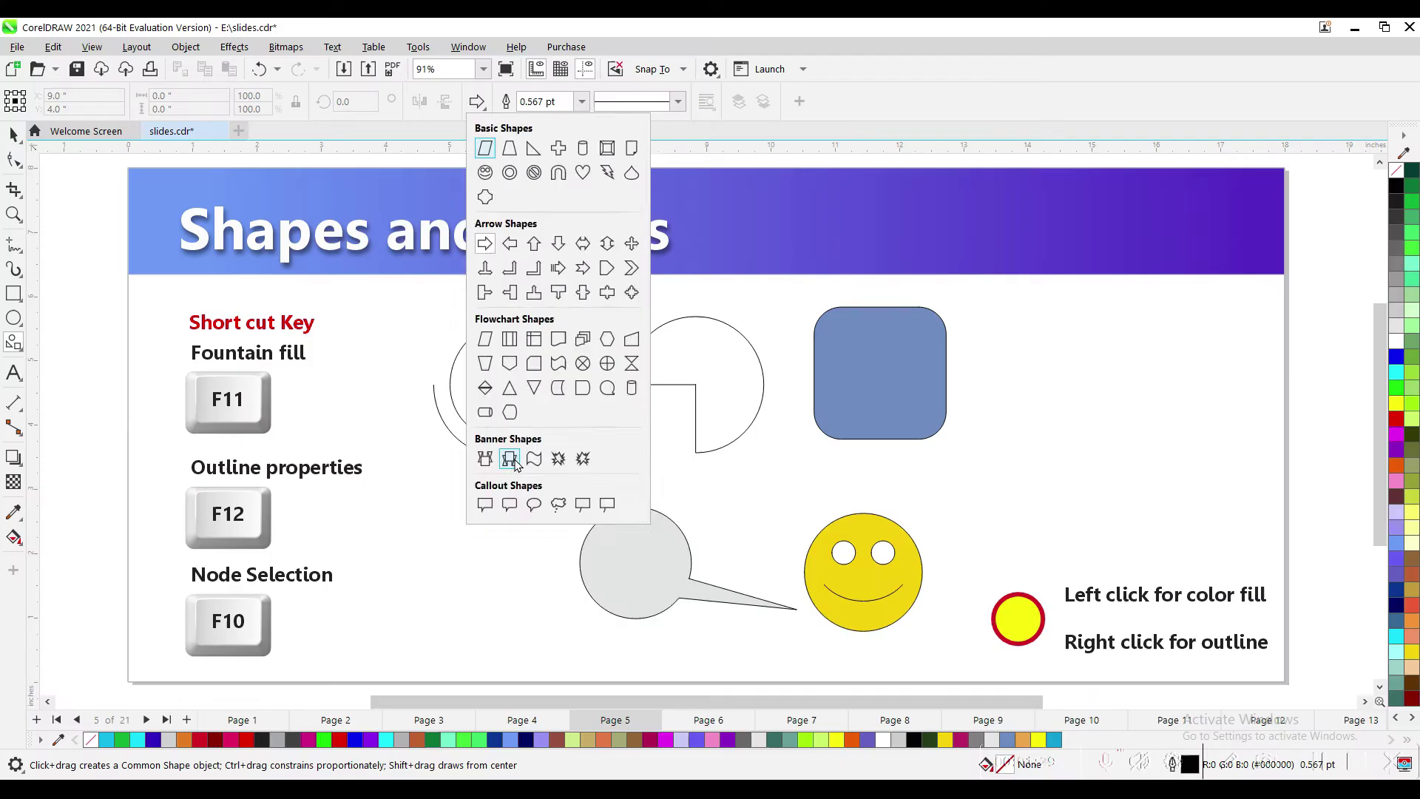
- Draw a ribbon banner shape about 3.5 by 1.9 inches beside the blue rounded square and delete it
left_click(615, 644)
left_click_drag(993, 330, 1215, 452)
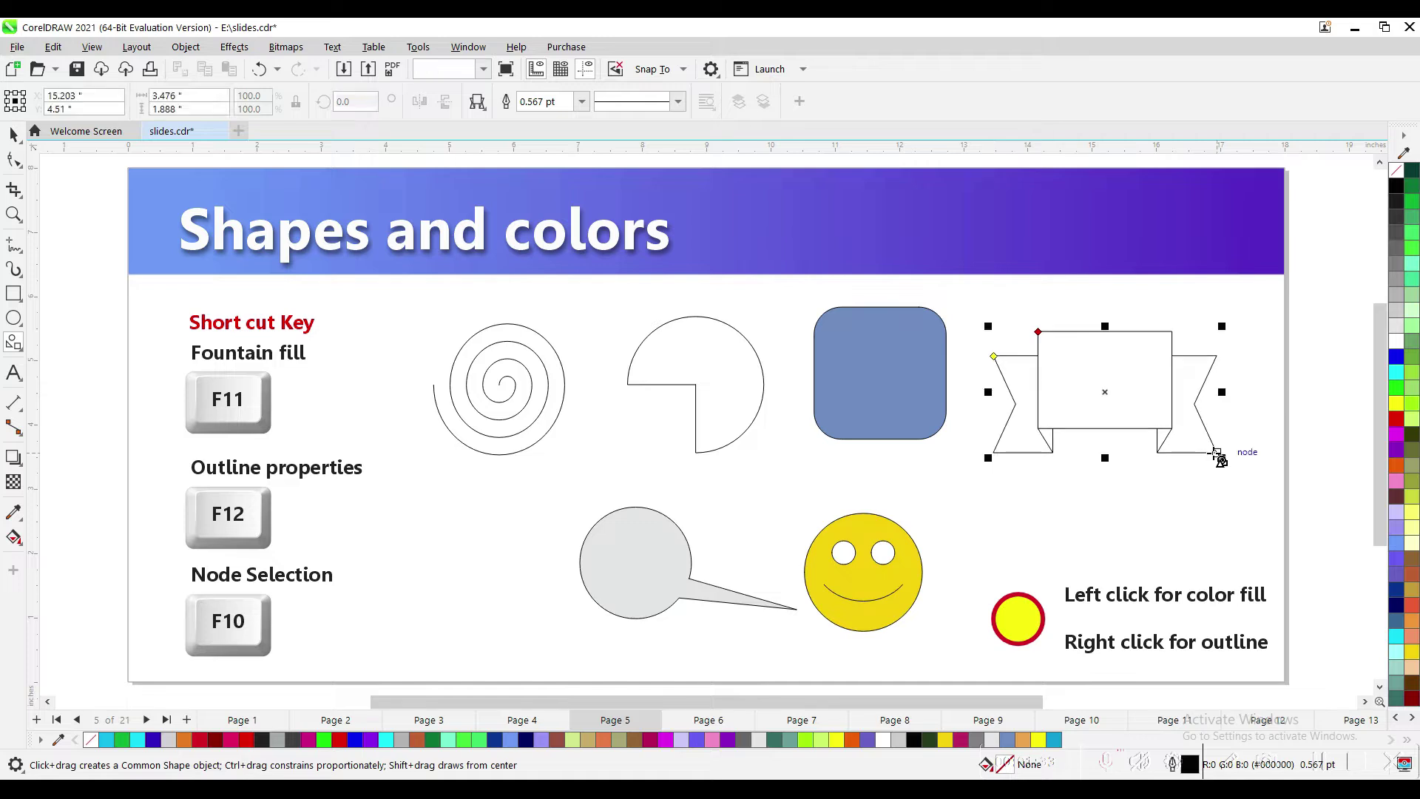
key("Delete")
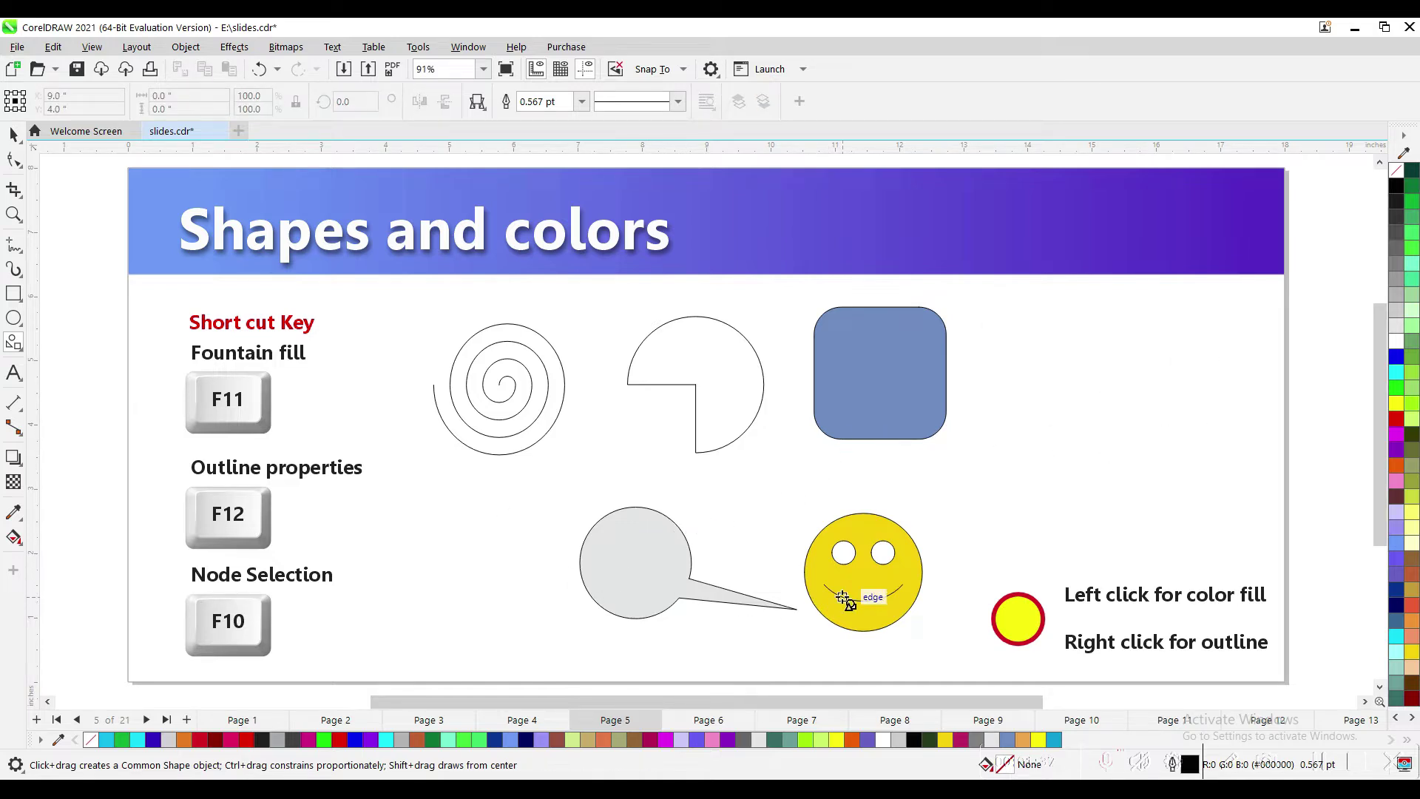
- Draw a smiley face from the basic shapes beside the grey callout, below the spiral, and delete it
left_click(477, 103)
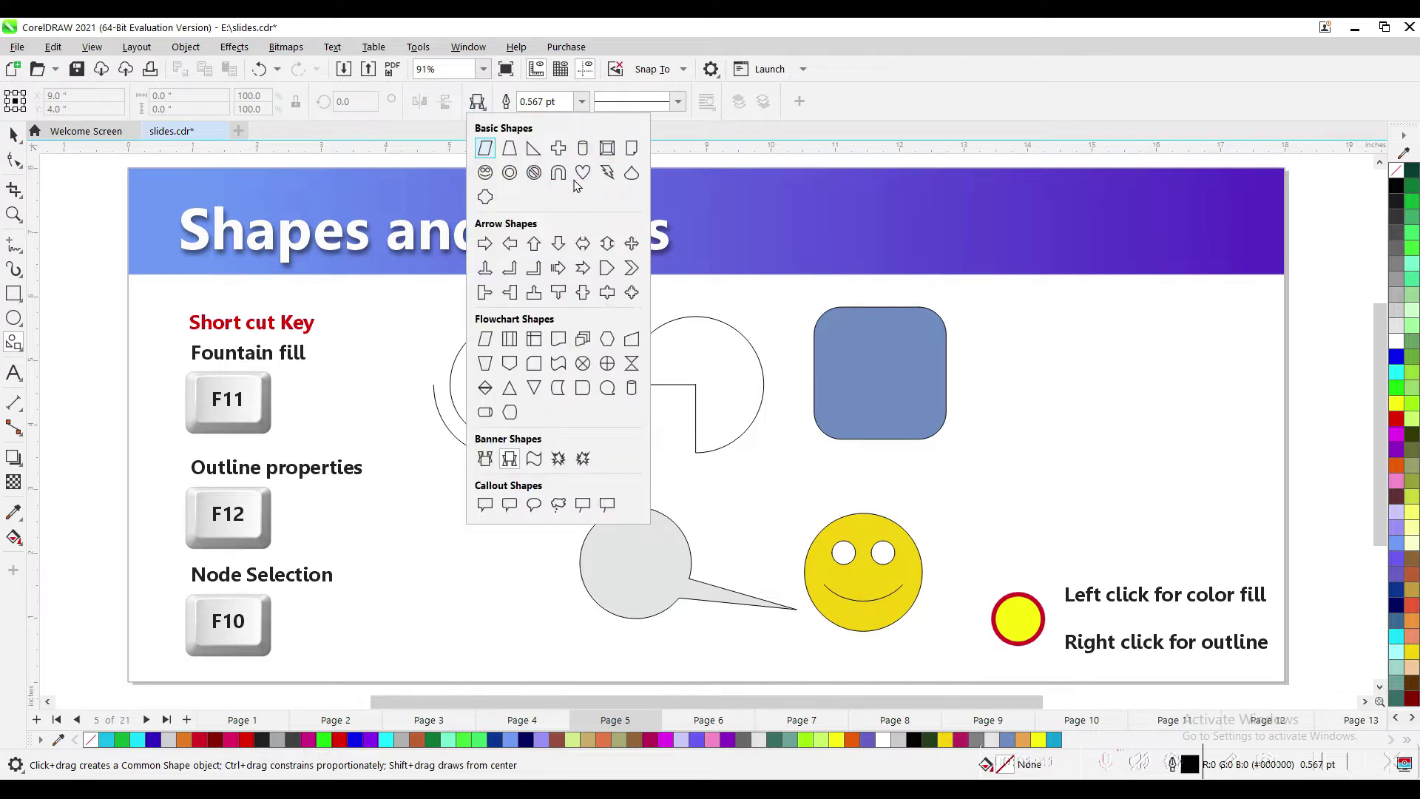
left_click(484, 174)
left_click_drag(385, 491, 512, 618)
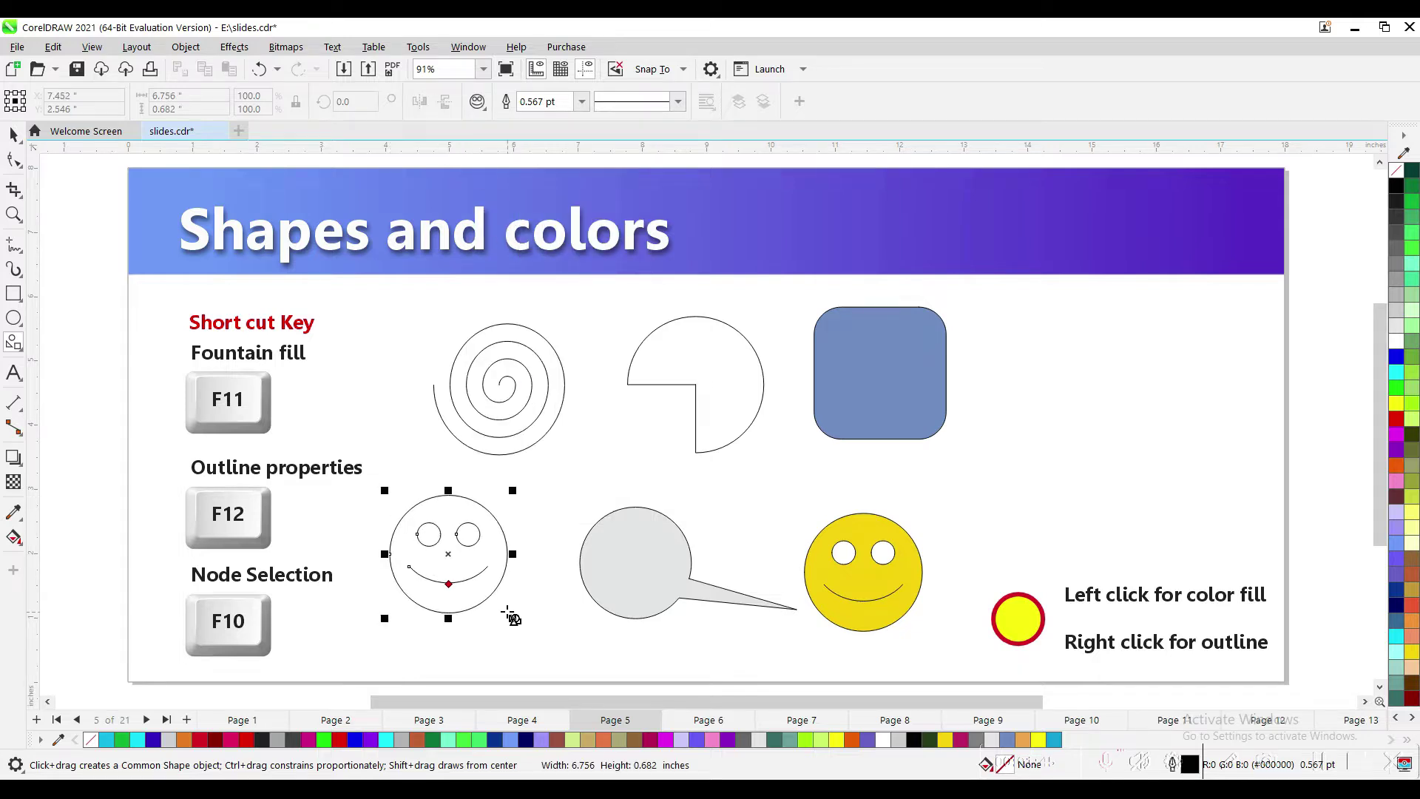
key("Delete")
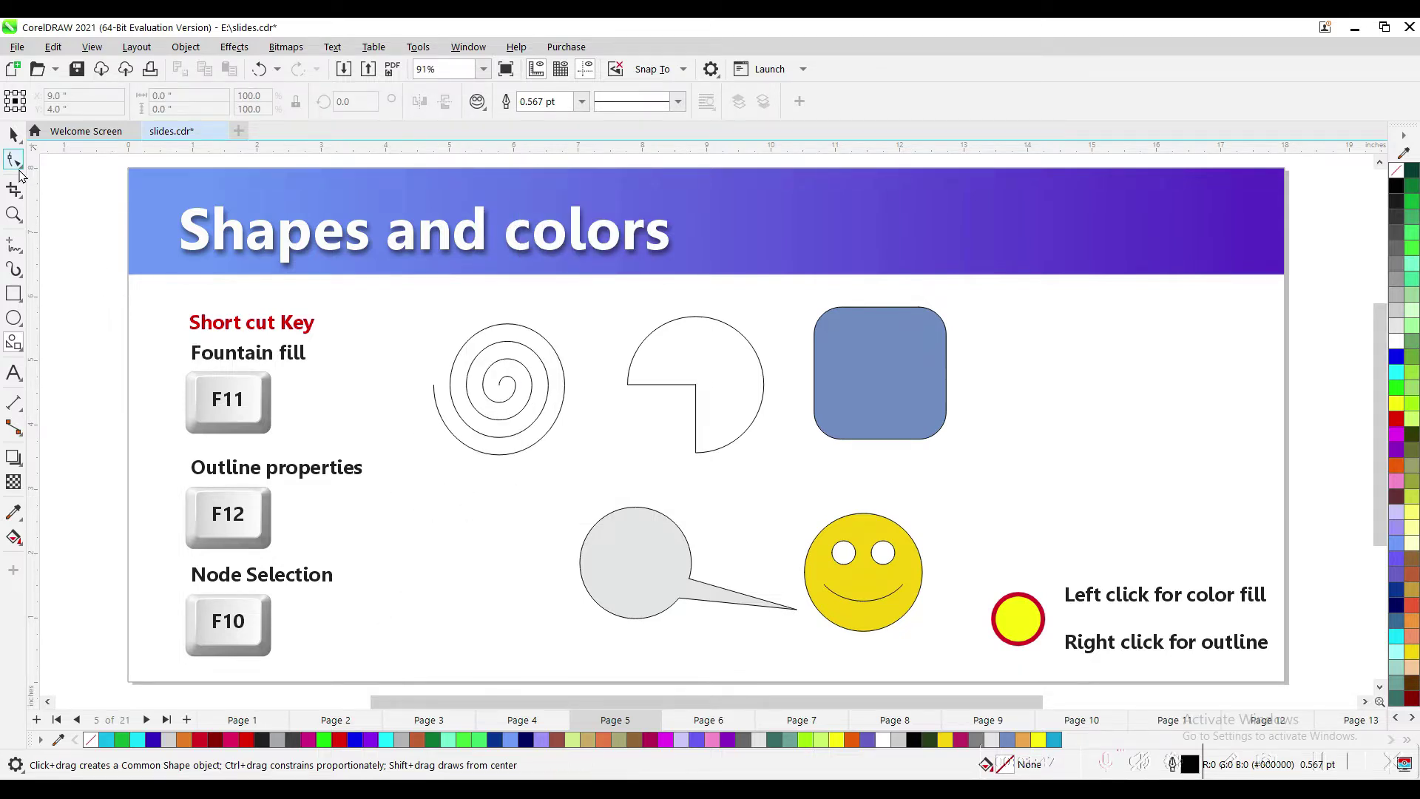
- Draw a square about 3.1 inches wide in the empty area beside the blue rounded square
left_click(14, 135)
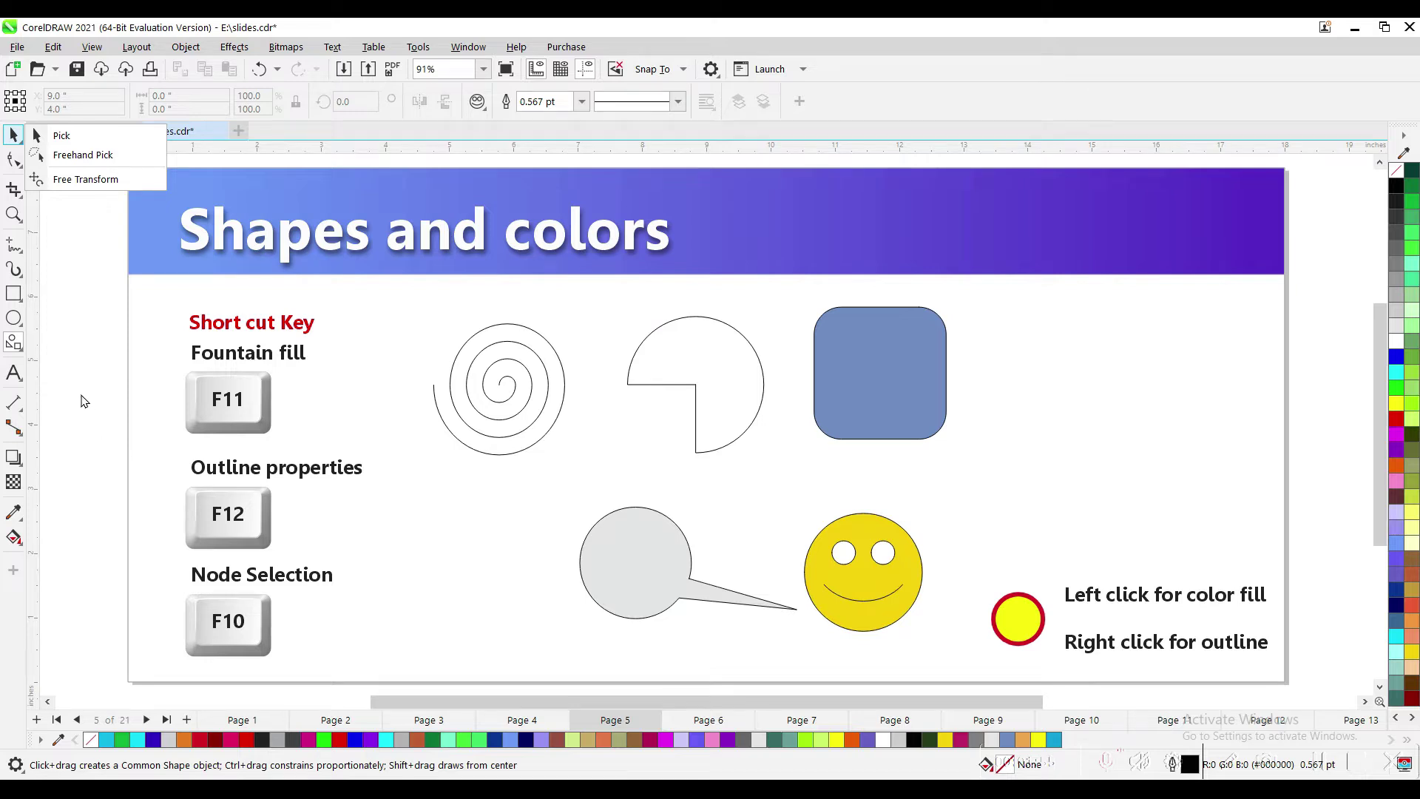
left_click(13, 293)
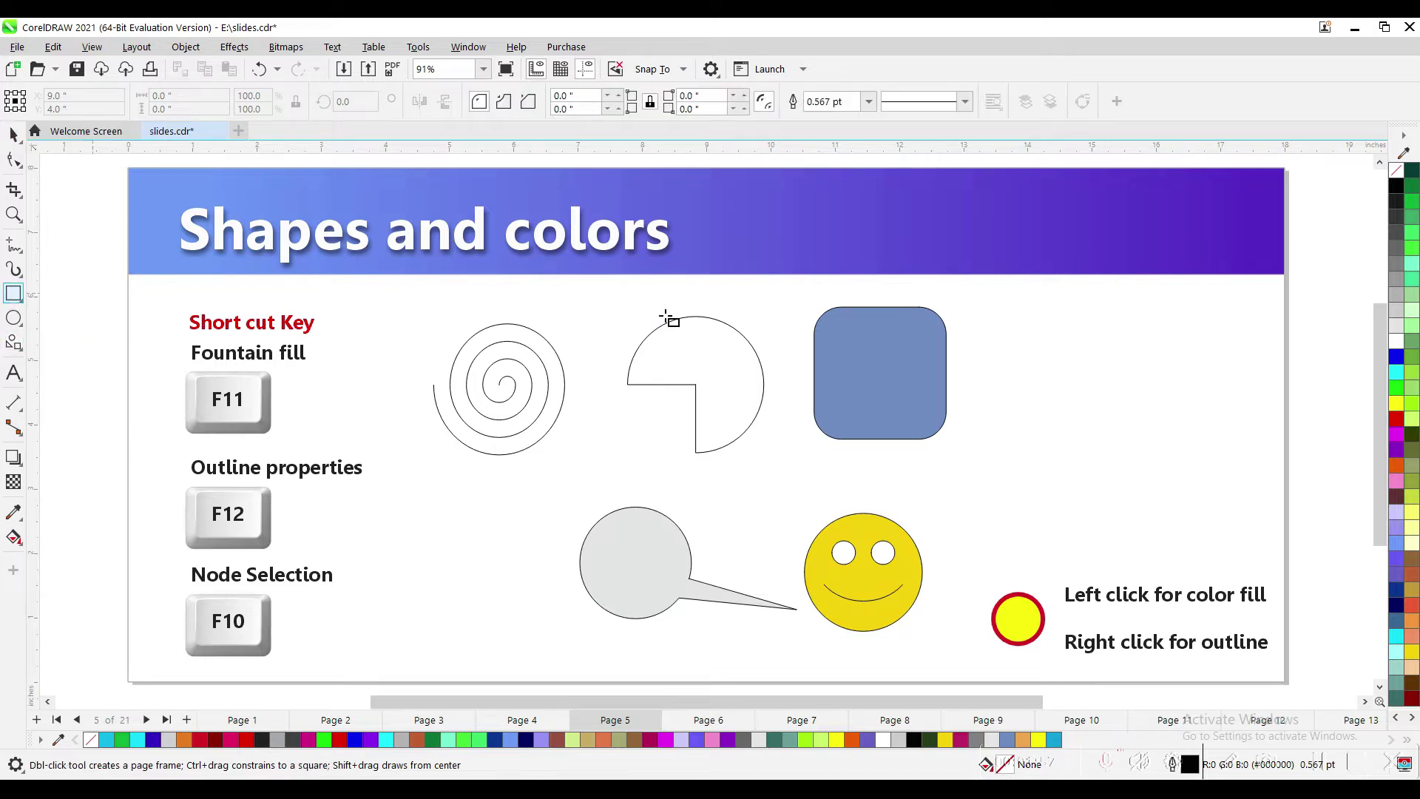
left_click_drag(984, 323, 1184, 522)
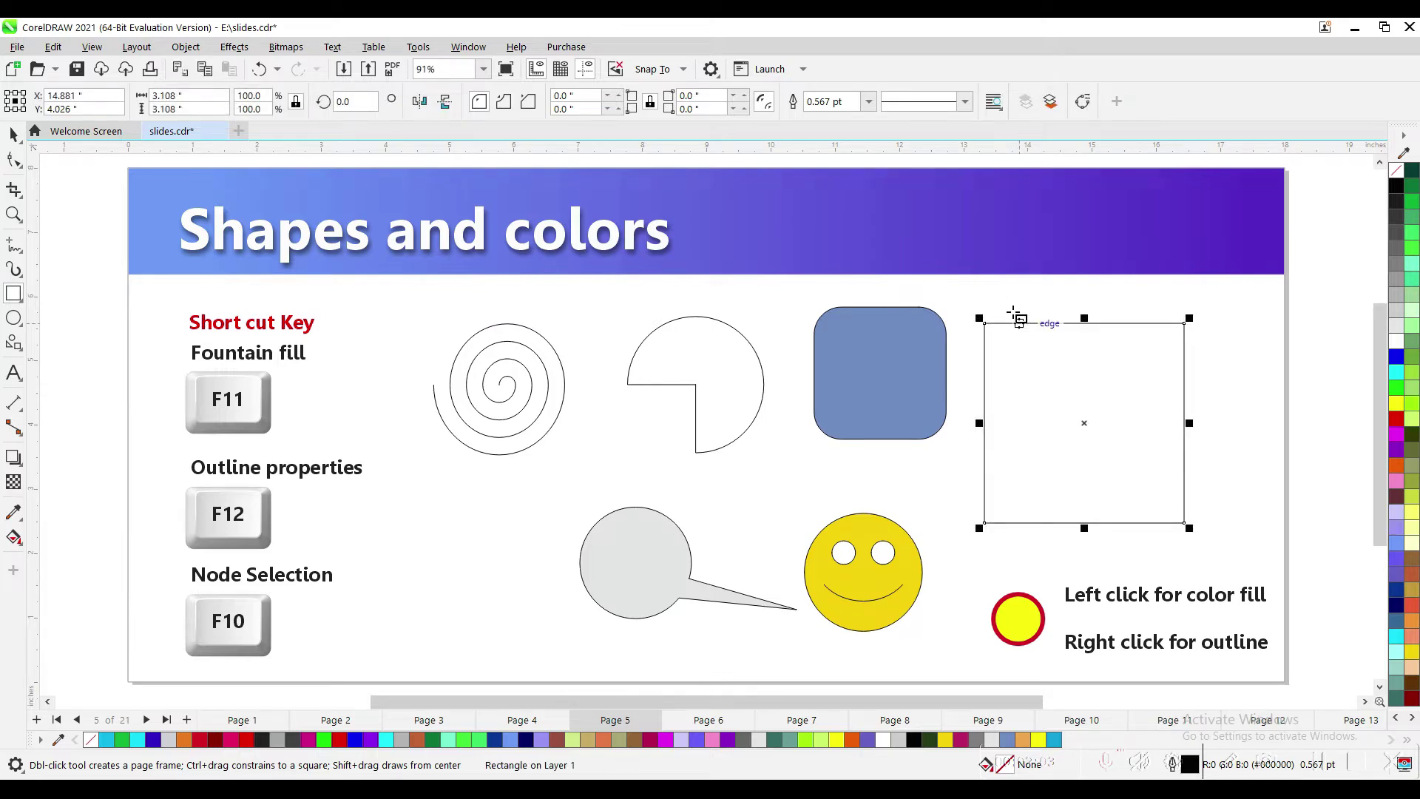
- Set all corner radii of the new square to 1 inch and undo the rounding
left_click_drag(708, 98, 669, 96)
type("1")
key("Return")
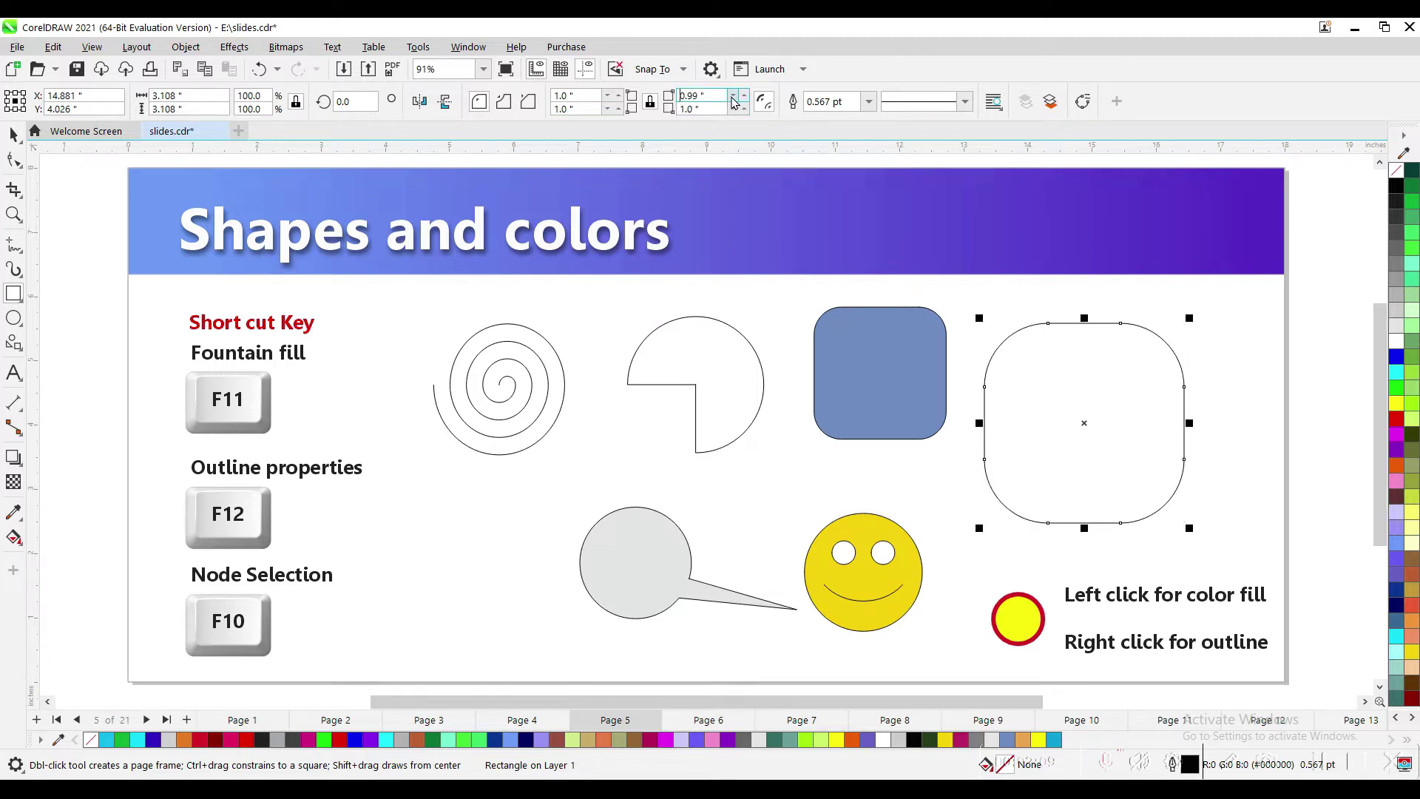
key("ctrl+z")
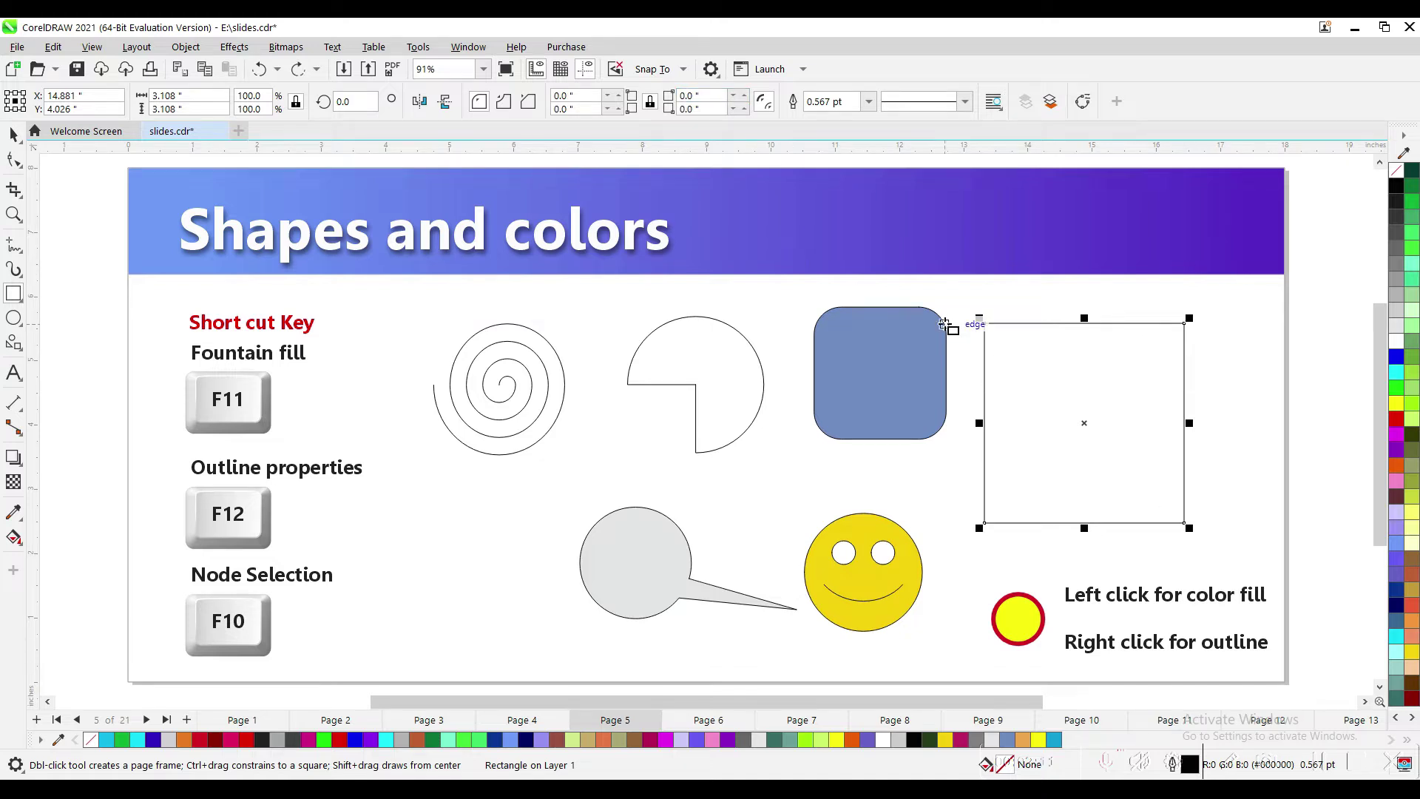
- Round the square's corners to about 0.39 inches with the Shape tool and try the scalloped and chamfered corner styles before returning to round
key("F10")
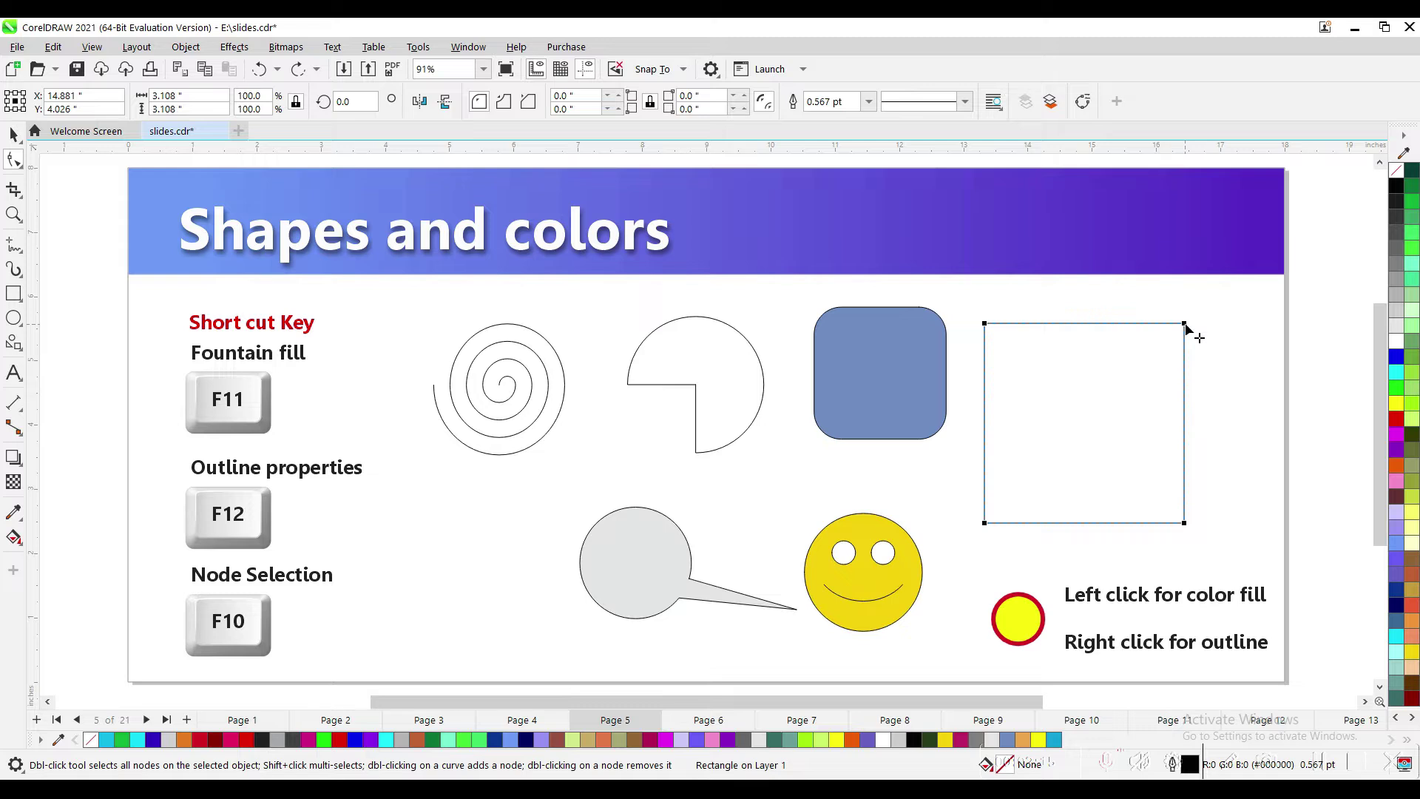
mouse_move(1184, 324)
left_mouse_down()
mouse_move(1106, 334)
mouse_move(1160, 335)
left_mouse_up()
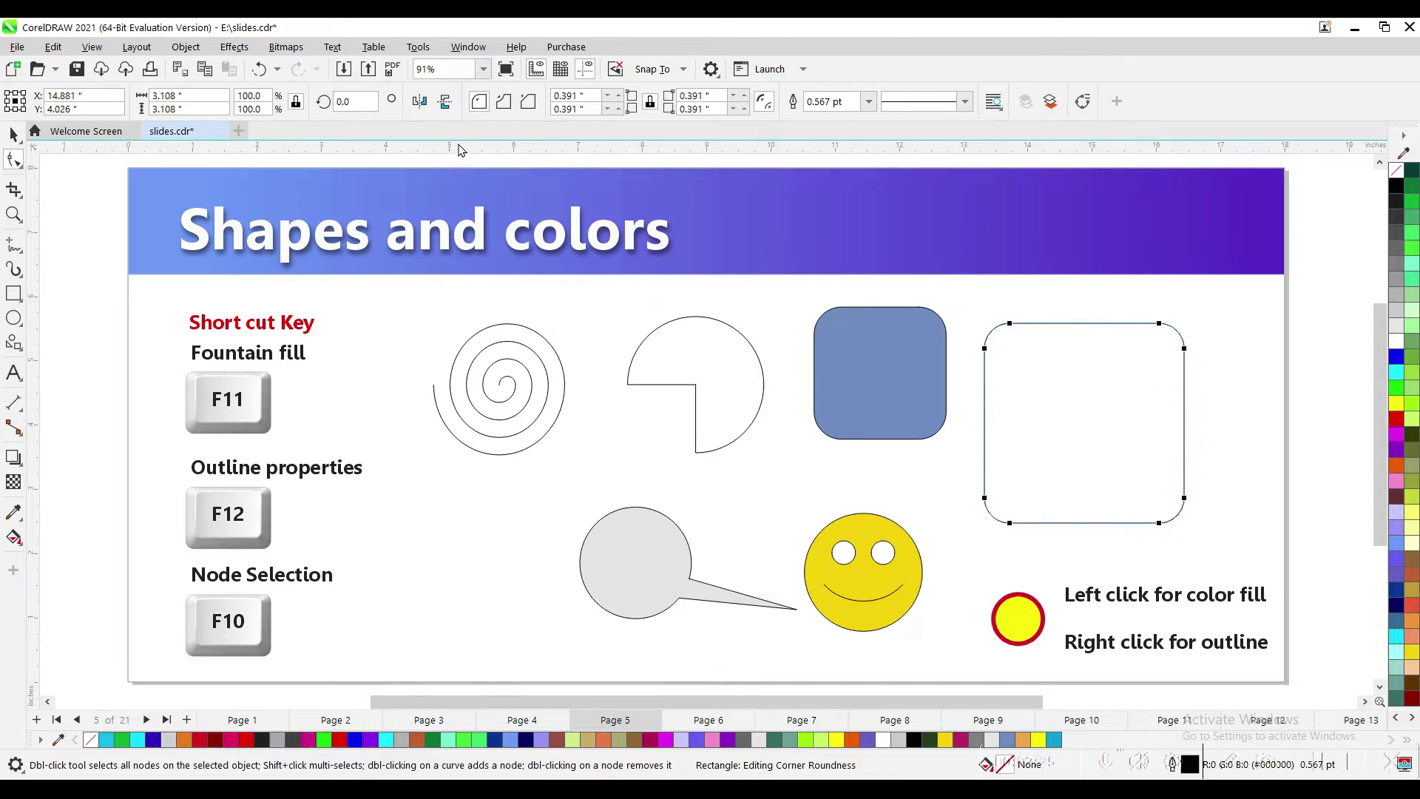
left_click(502, 108)
left_click(526, 105)
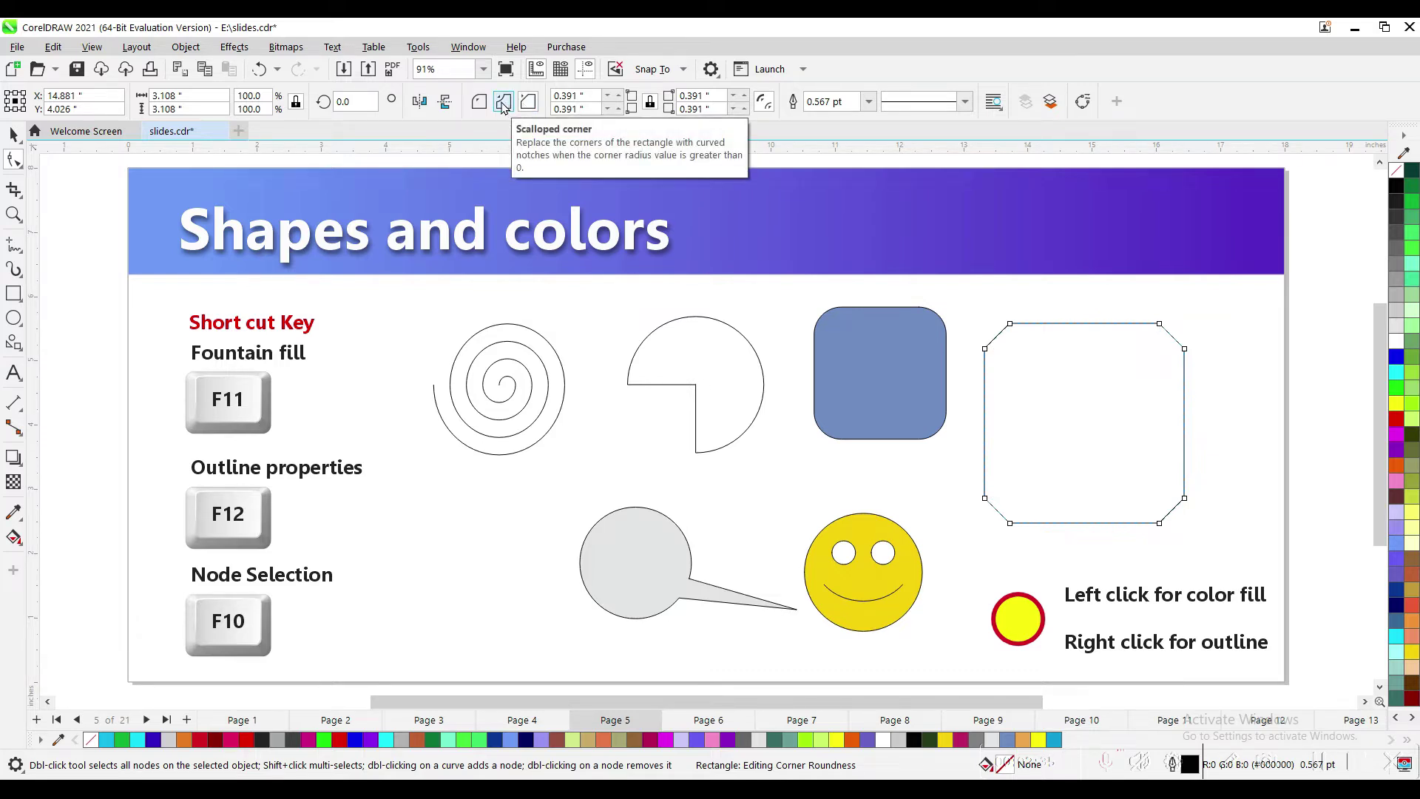
left_click(502, 106)
left_click(482, 106)
- Delete the unfilled square with the rounded corners
key("space")
key("Delete")
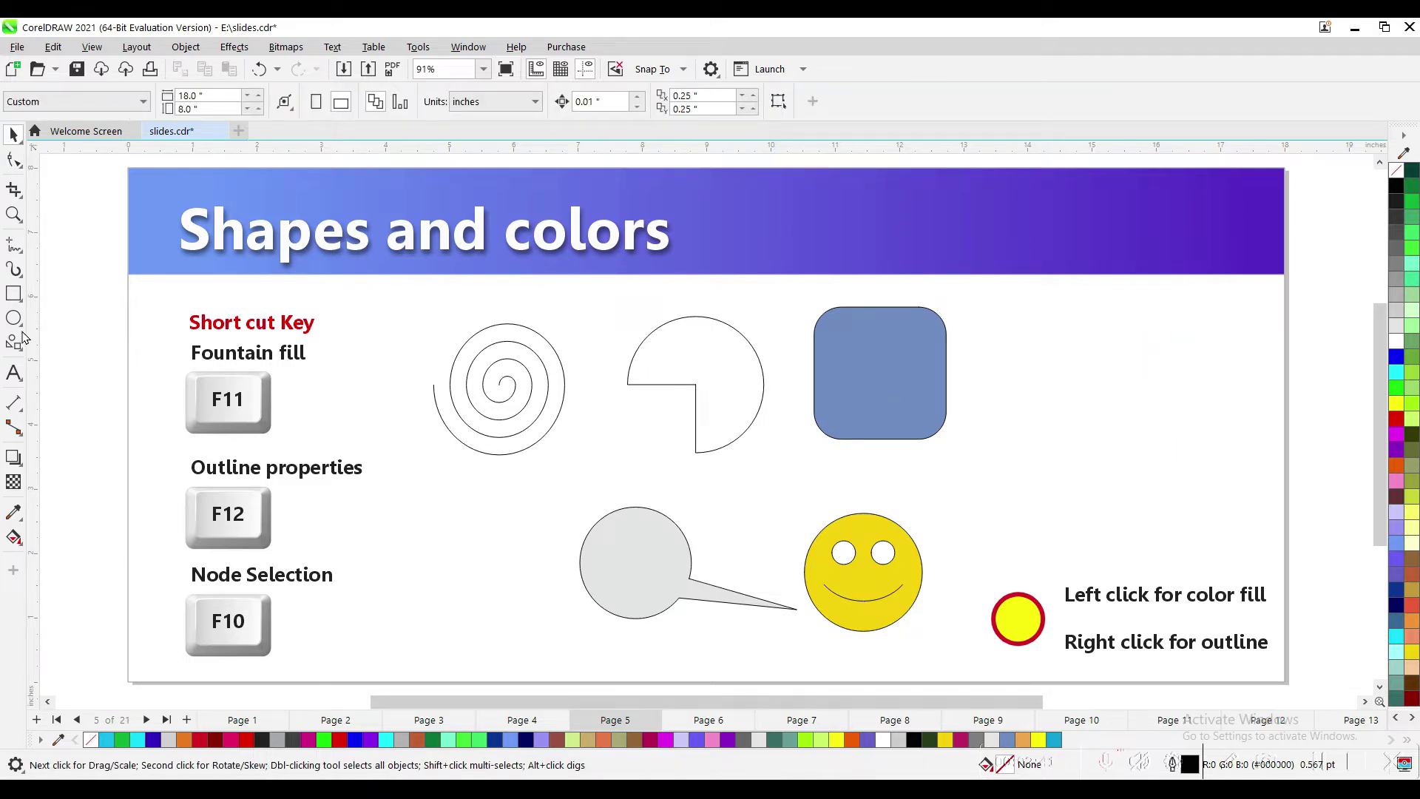
- Draw a circle about 3 inches in diameter beside the blue rounded square and turn it into a pie
key("F7")
left_click_drag(993, 330, 1009, 348)
left_click_drag(1103, 427, 1182, 495)
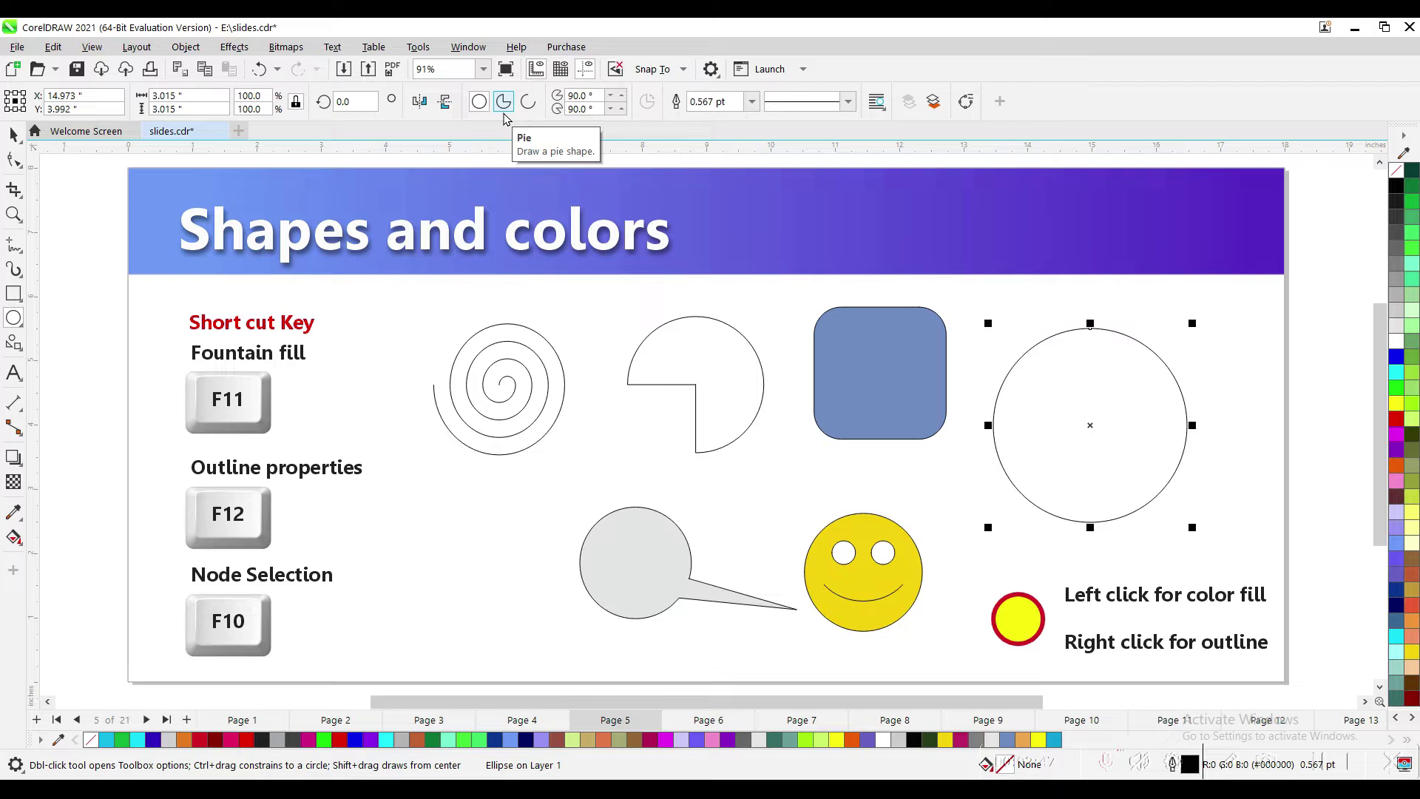
left_click(502, 109)
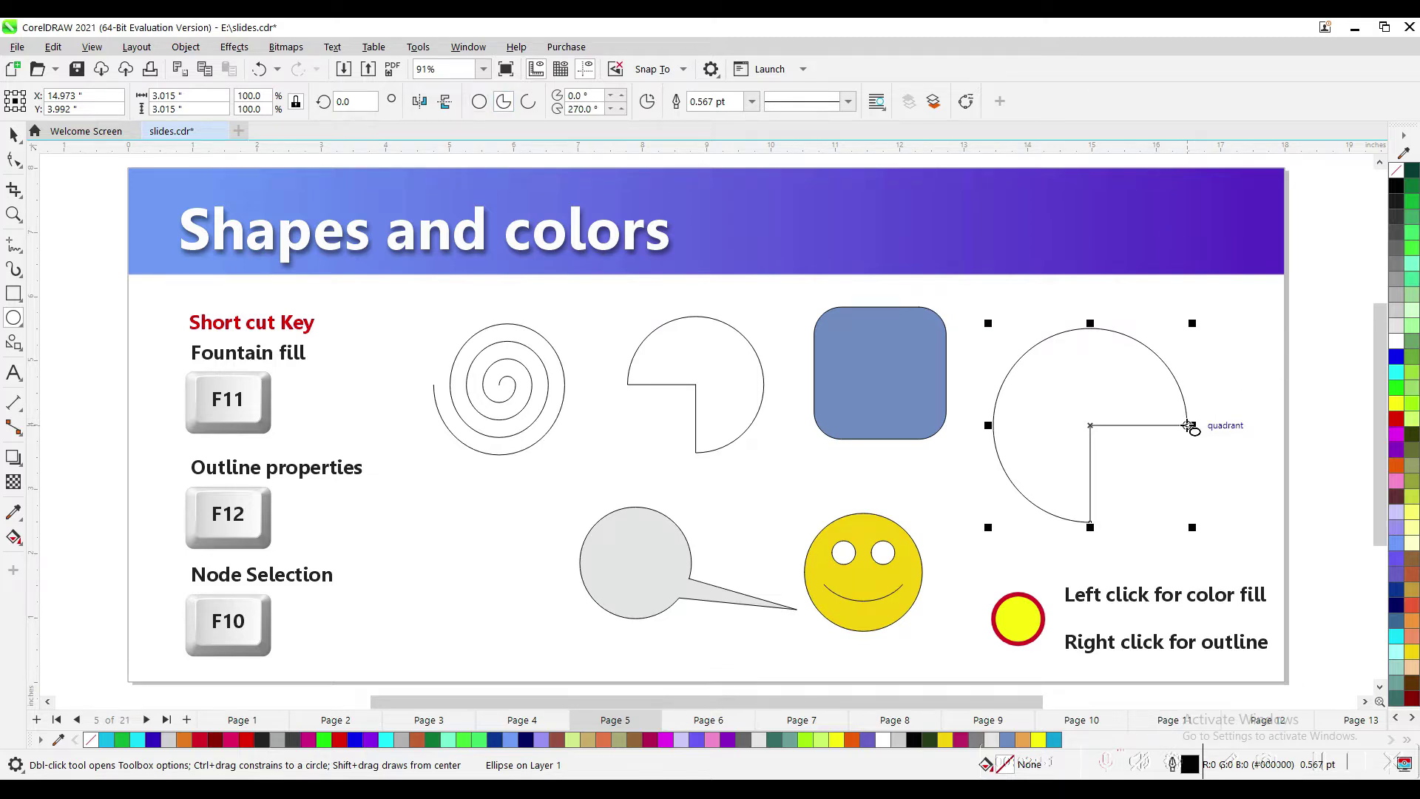
- Narrow the new pie with the Shape tool by moving its starting angle to about 154 degrees
key("F10")
left_click_drag(1189, 426, 1146, 355)
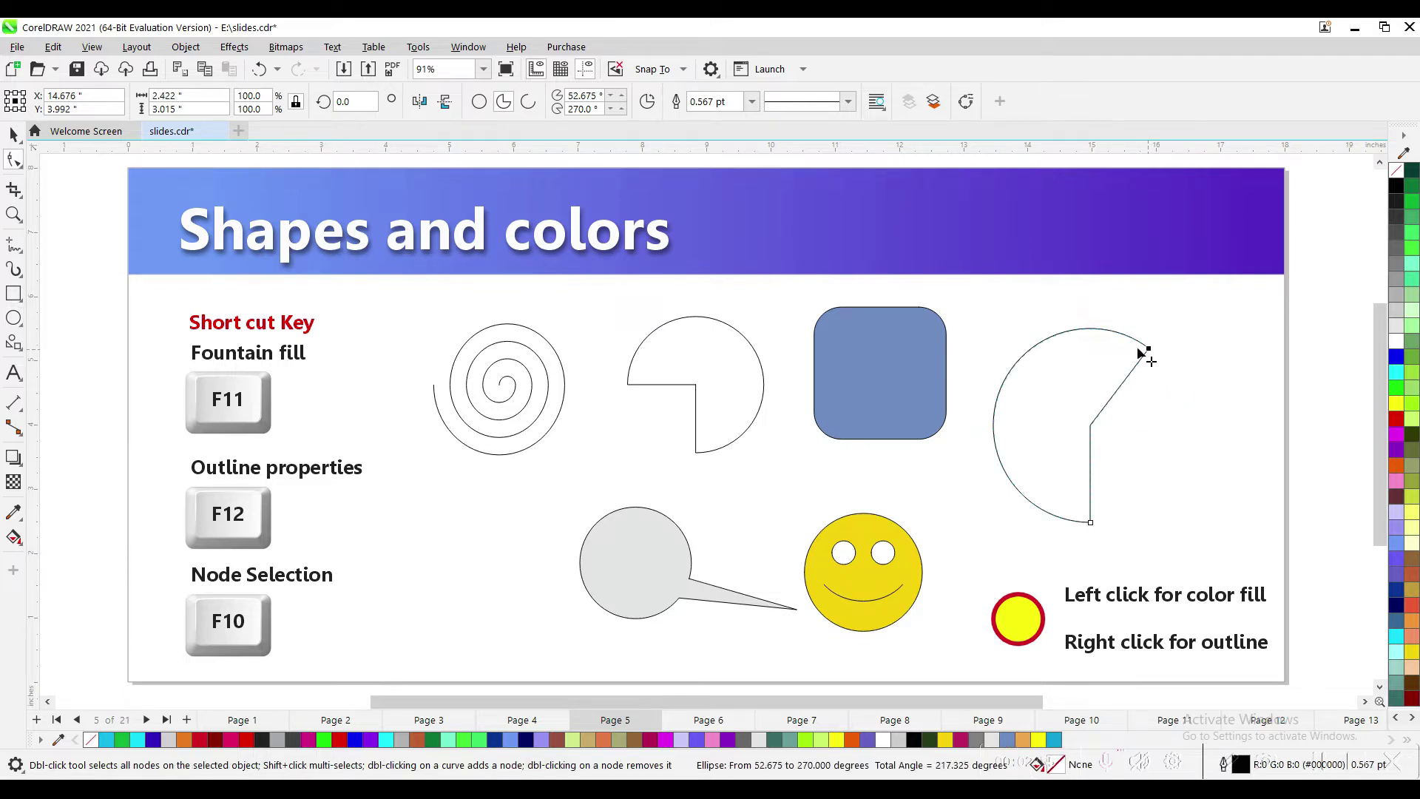
left_click_drag(1035, 386, 1026, 392)
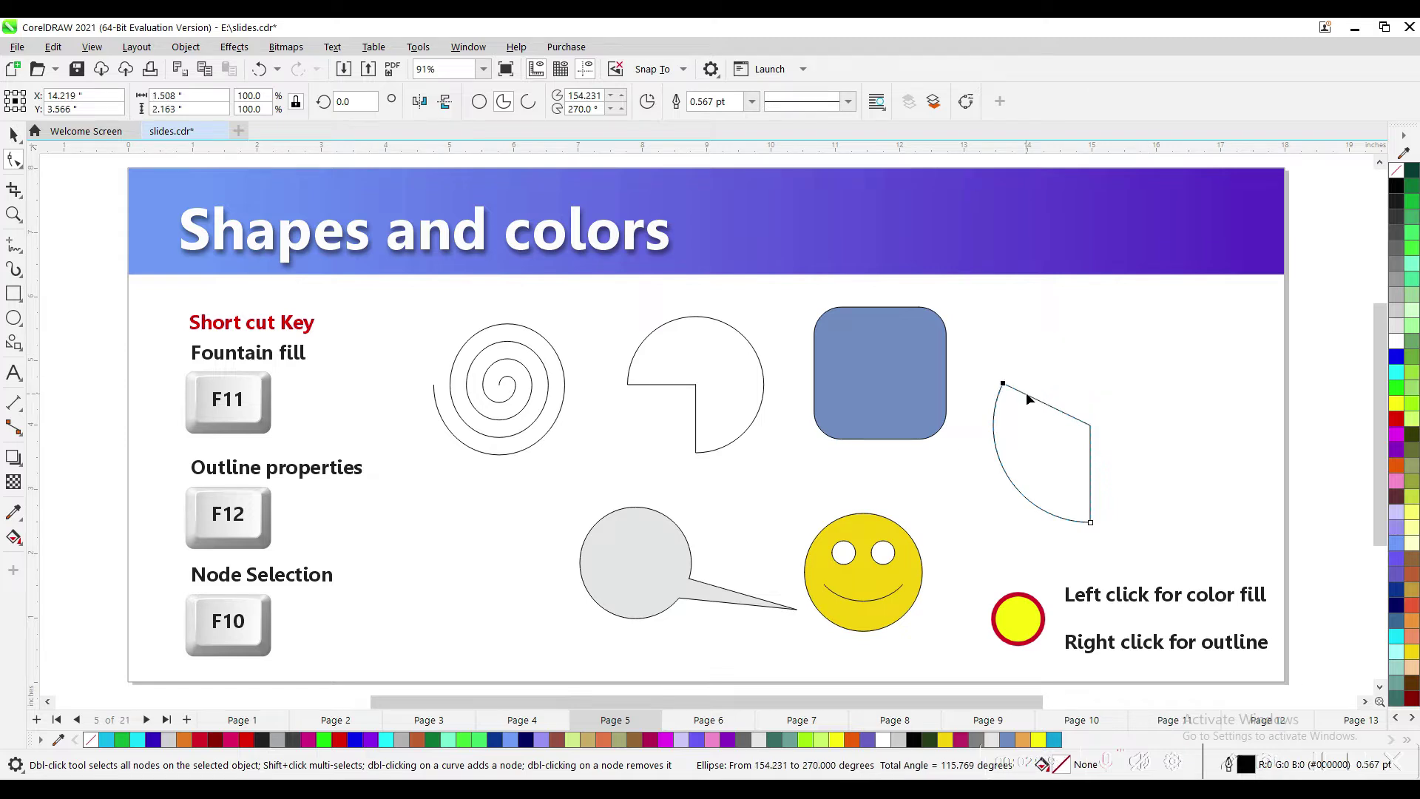
- Convert the pie into an arc and reshape it into a half circle starting at about 91 degrees
left_click(528, 102)
left_click_drag(1002, 386, 1056, 362)
left_click_drag(1088, 292, 1088, 291)
left_click_drag(1162, 341, 1162, 348)
key("space")
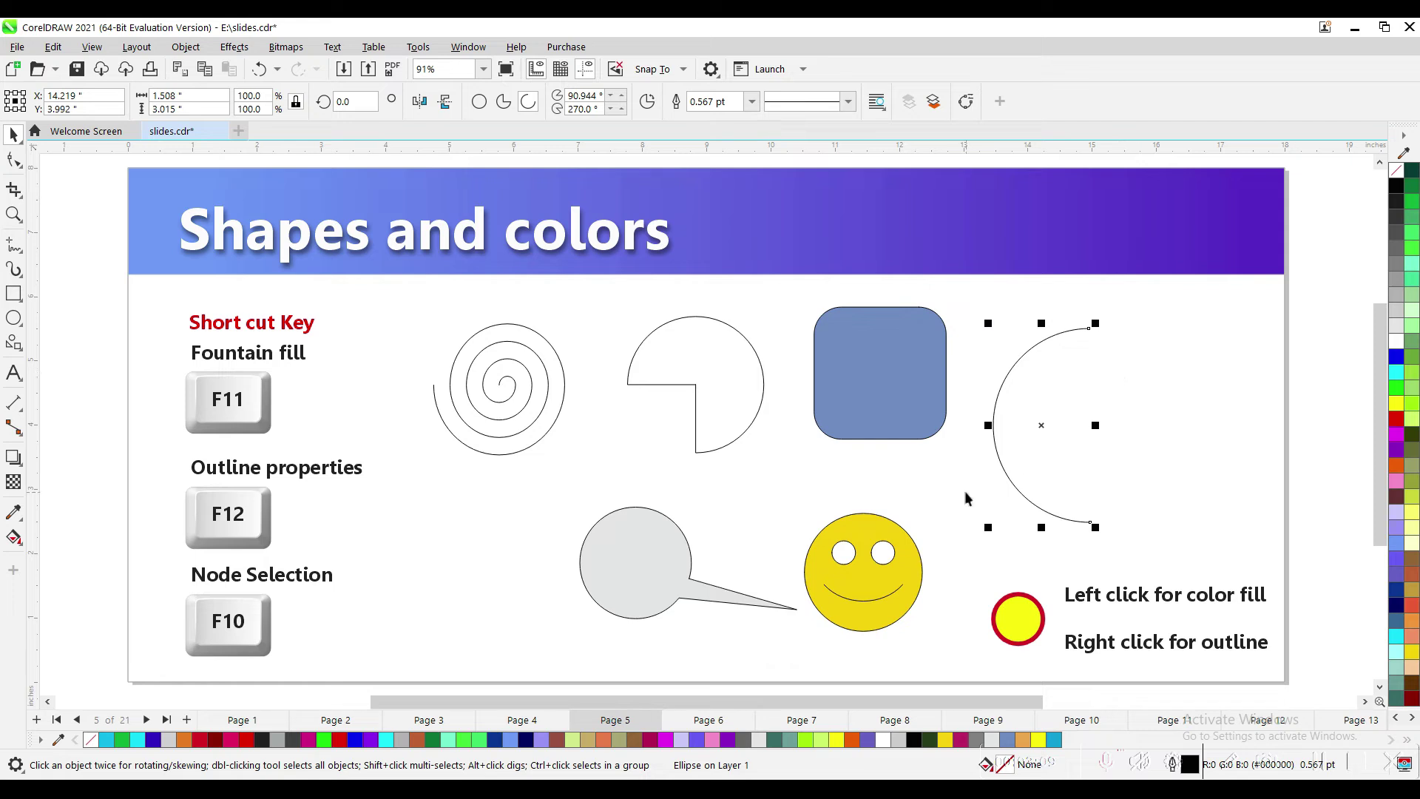
- Delete the arc beside the blue rounded square
left_click(1007, 618)
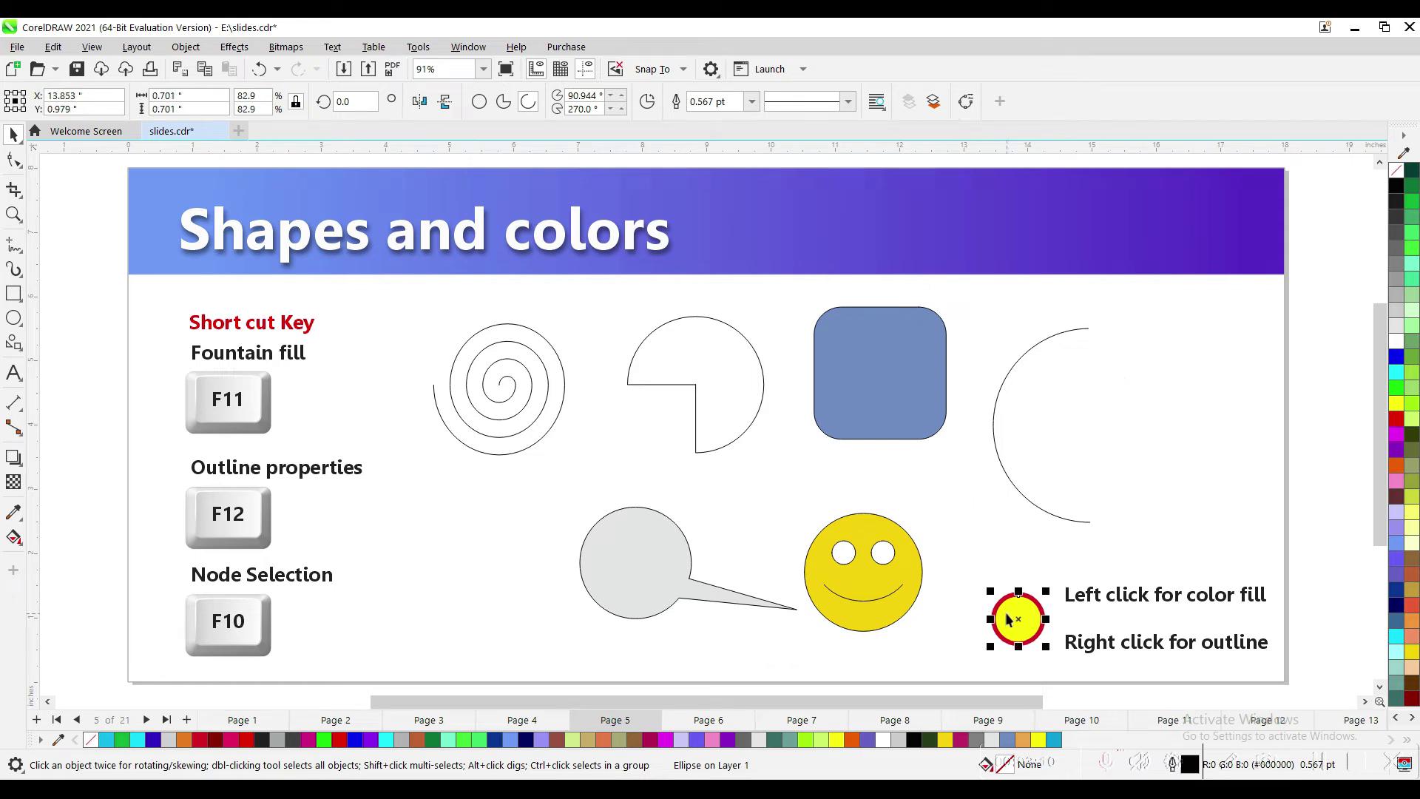
left_click(1013, 485)
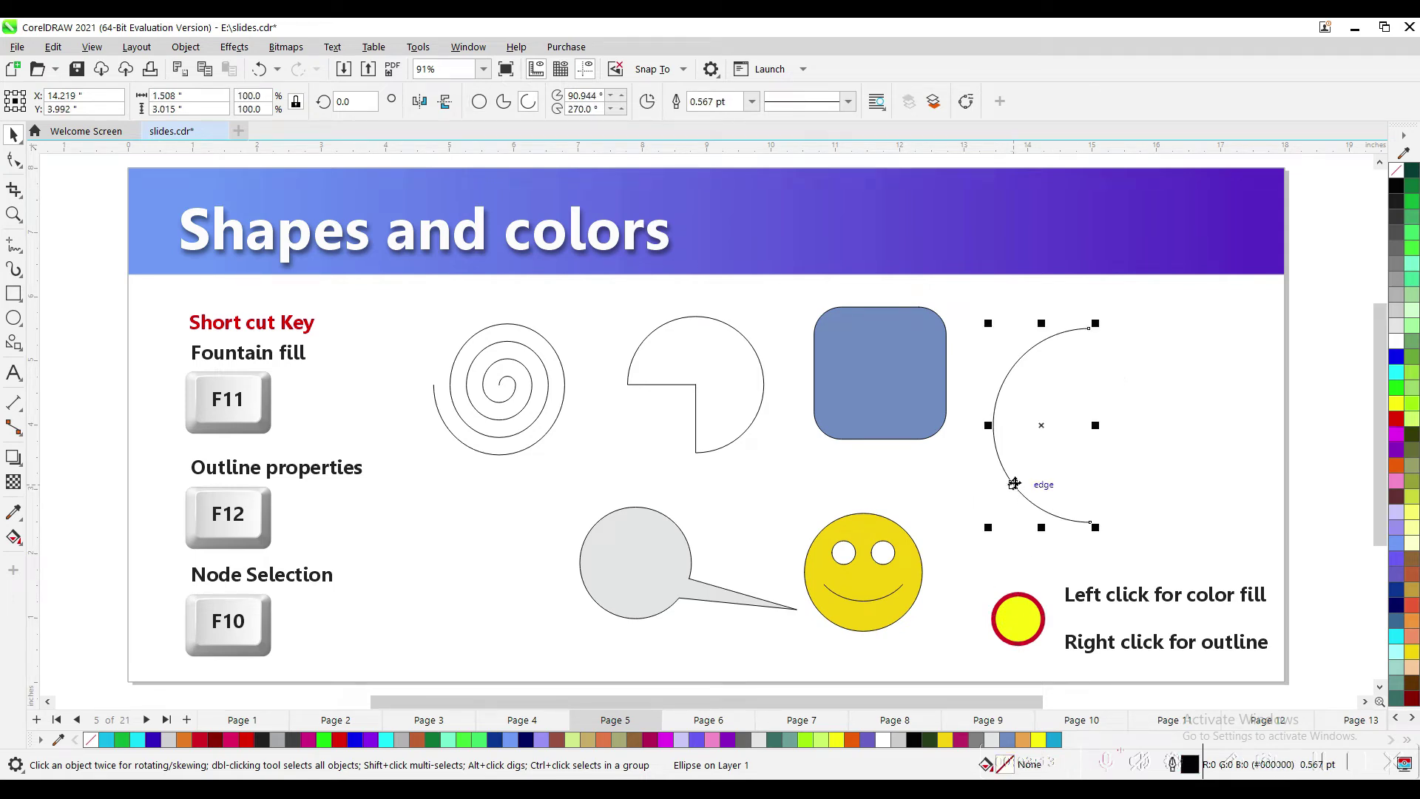
key("Delete")
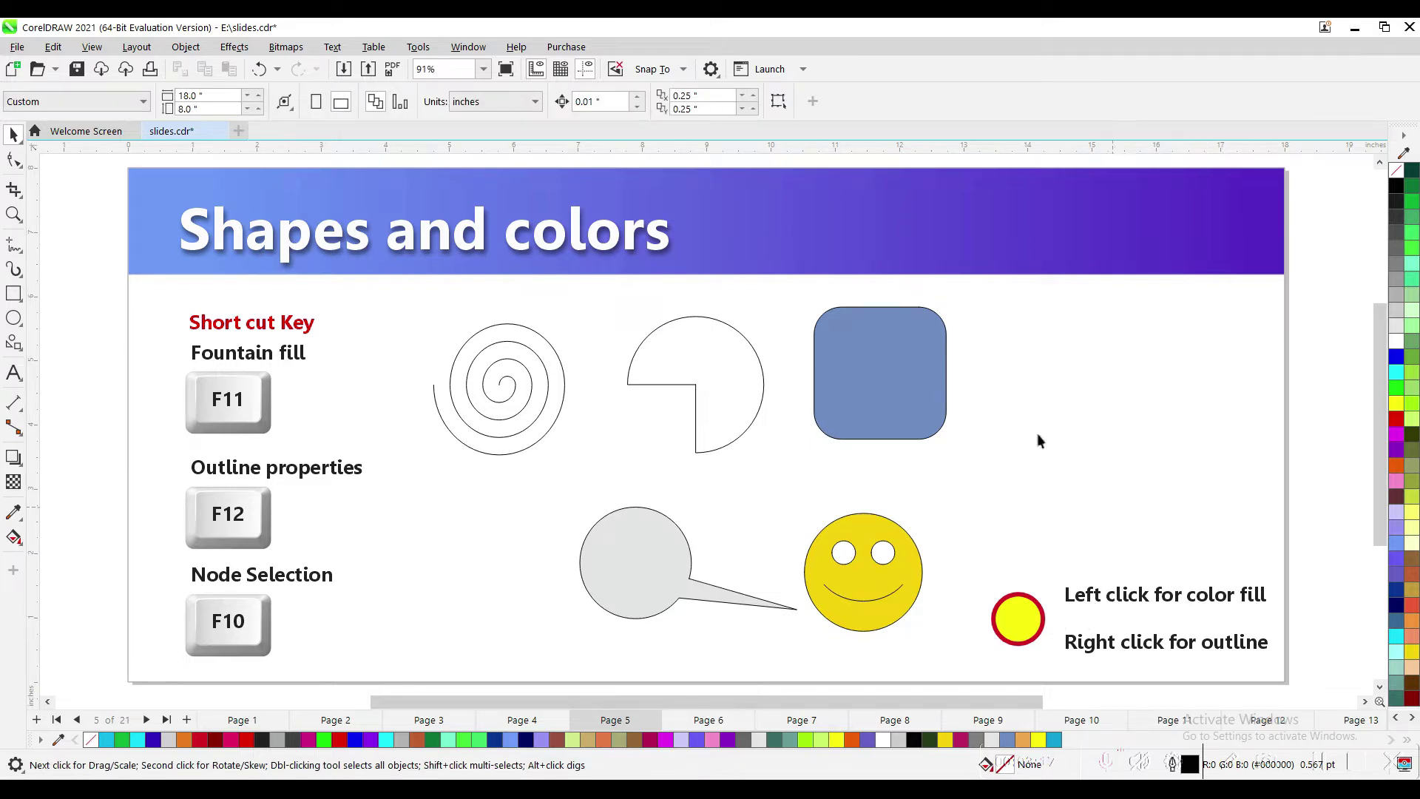
- Try green, cyan and yellow fills on the blue rounded square, settle on light violet #9999FF, and give it a light cyan outline
left_click(894, 404)
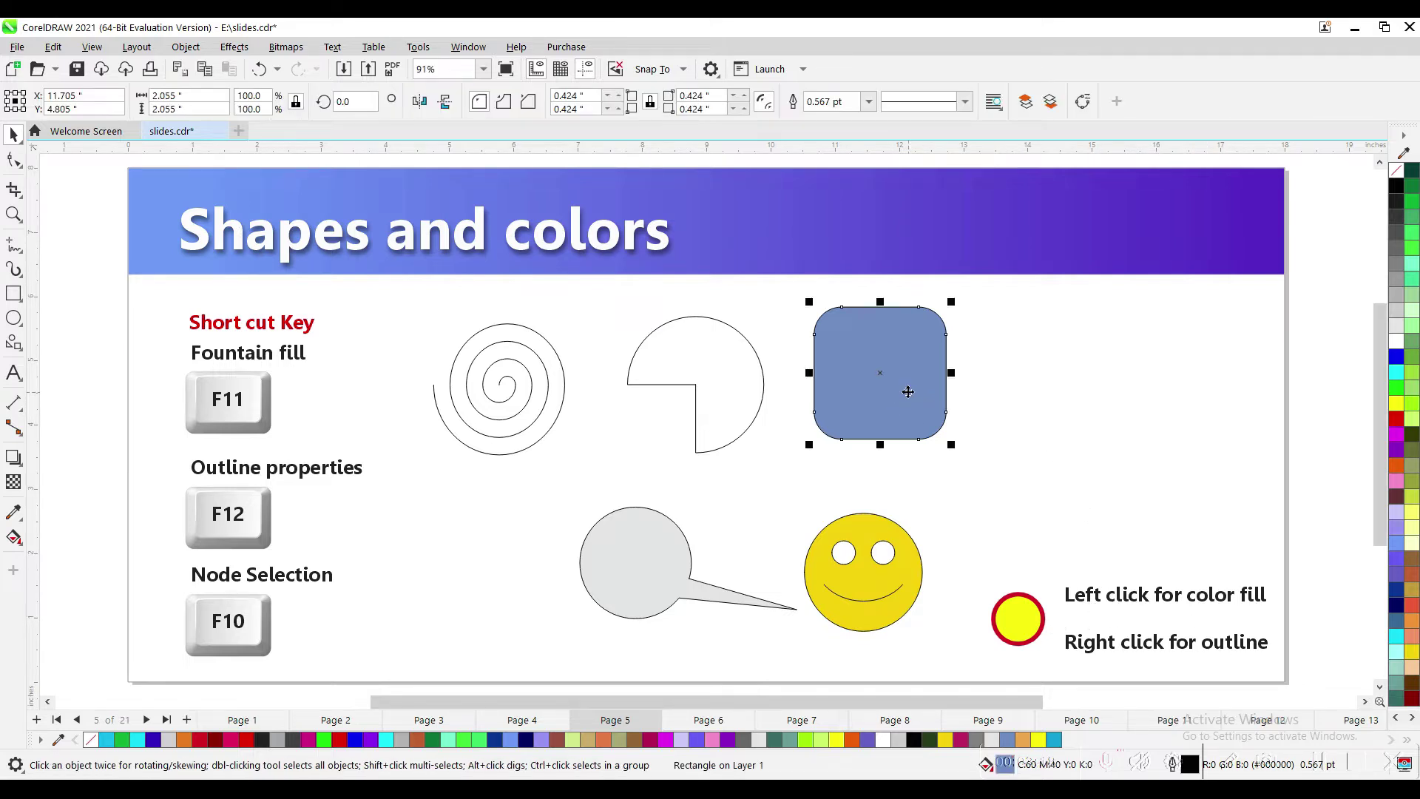
left_click(1411, 281)
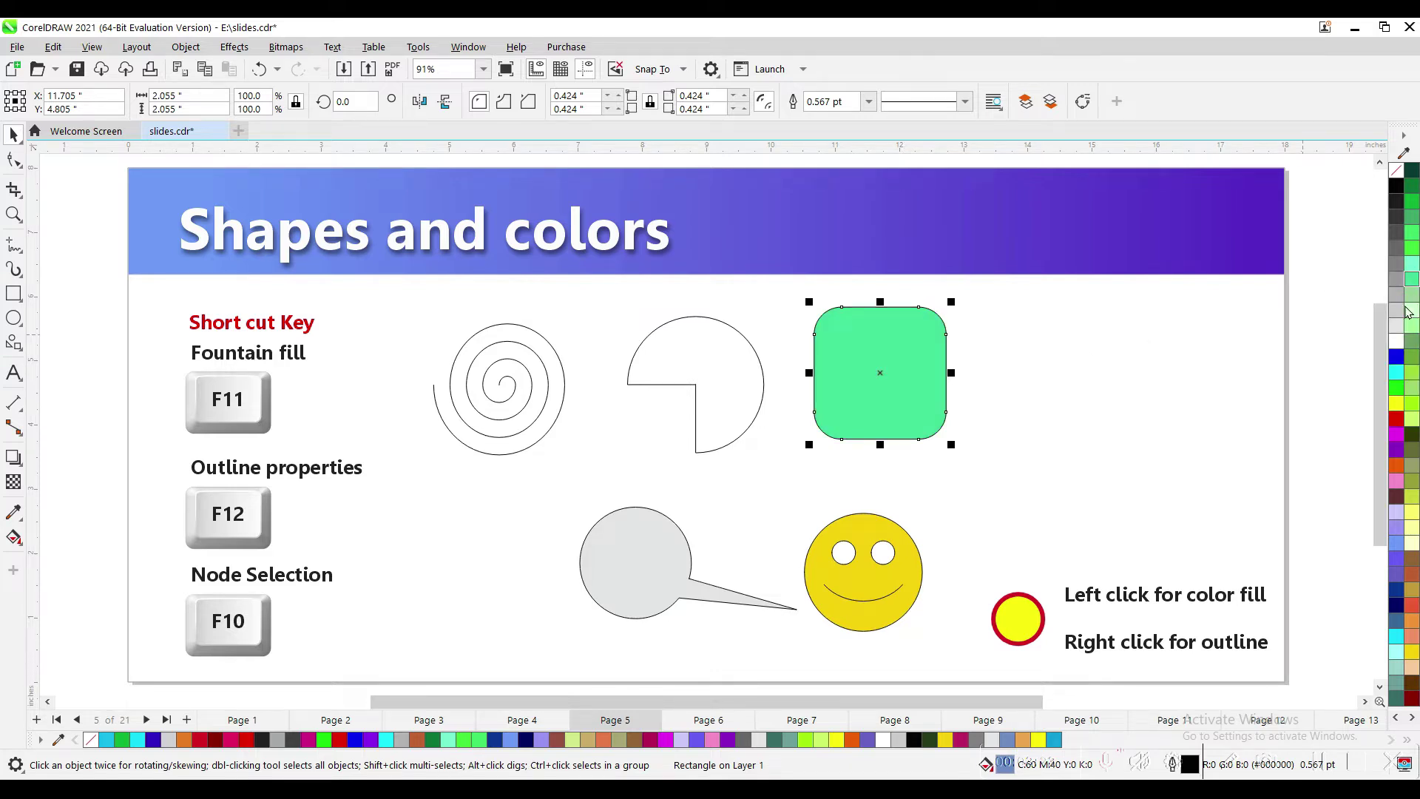
left_click(1396, 376)
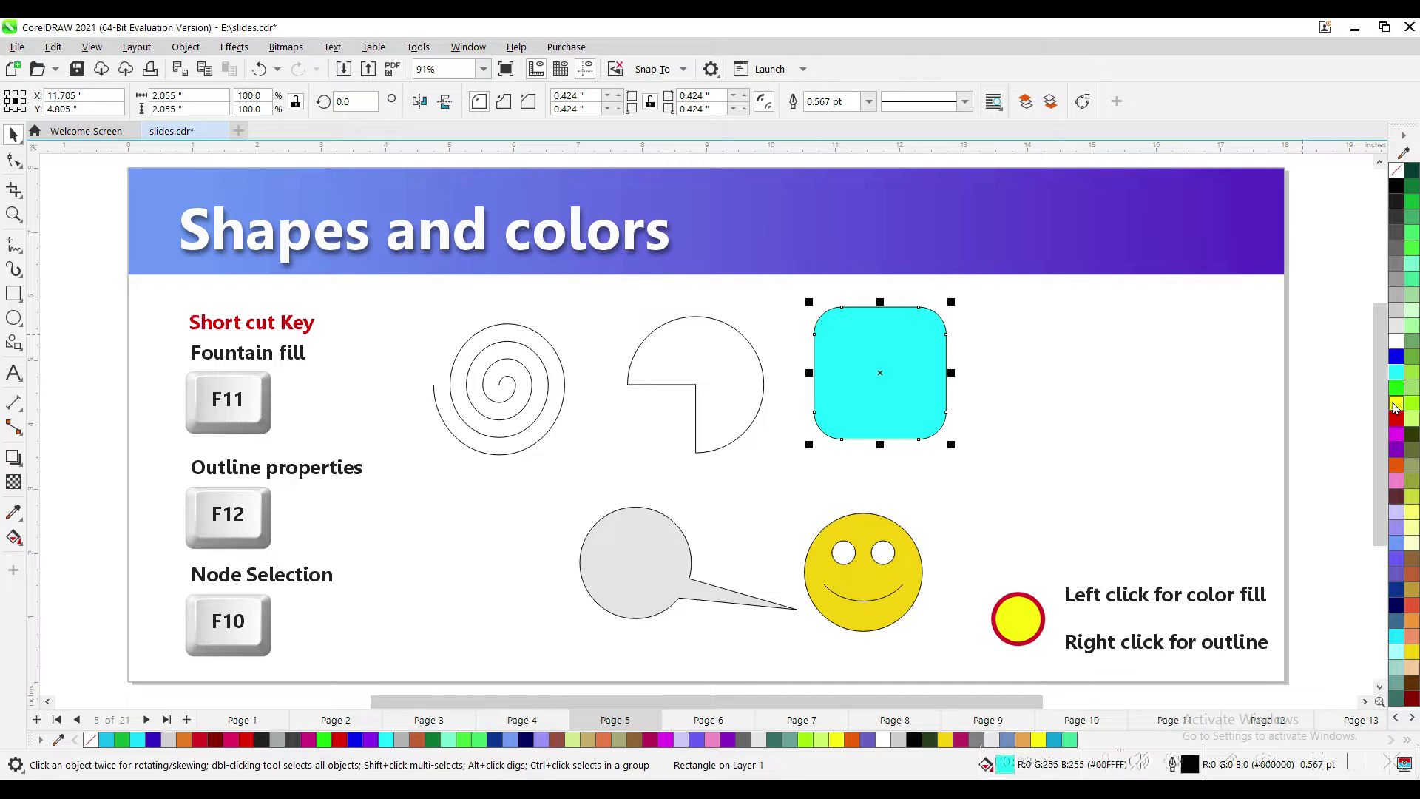
left_click(1394, 405)
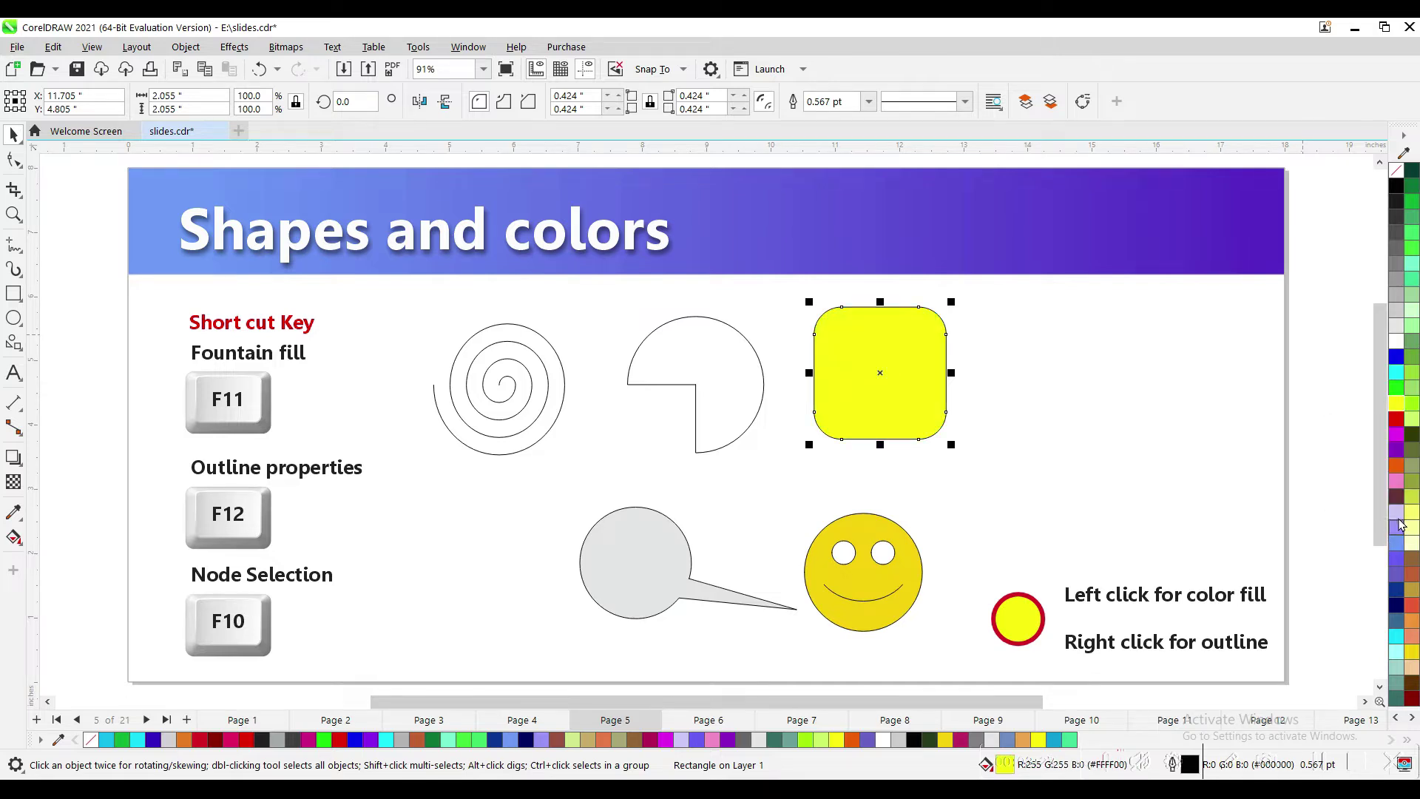
left_click(1397, 527)
left_click(1397, 538)
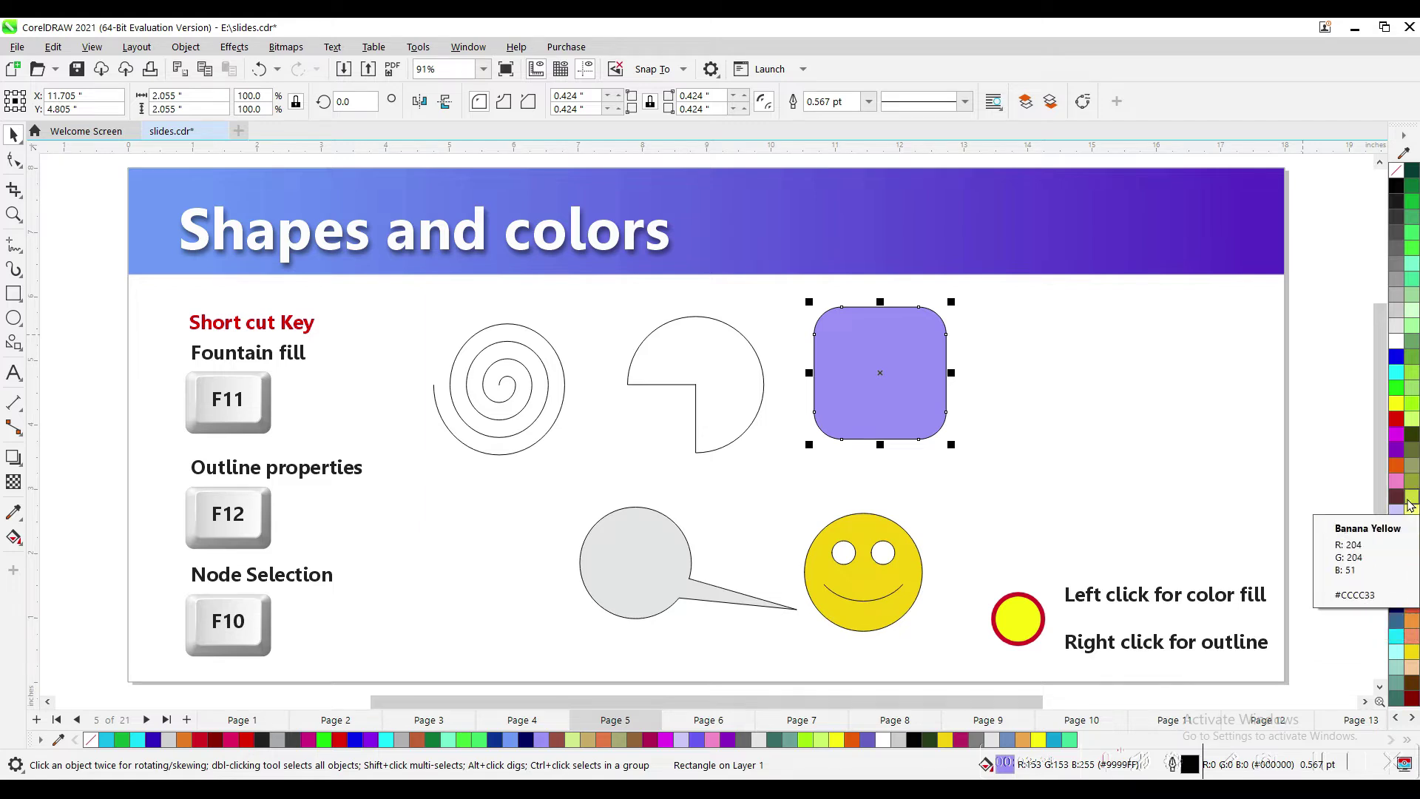
right_click(1408, 505)
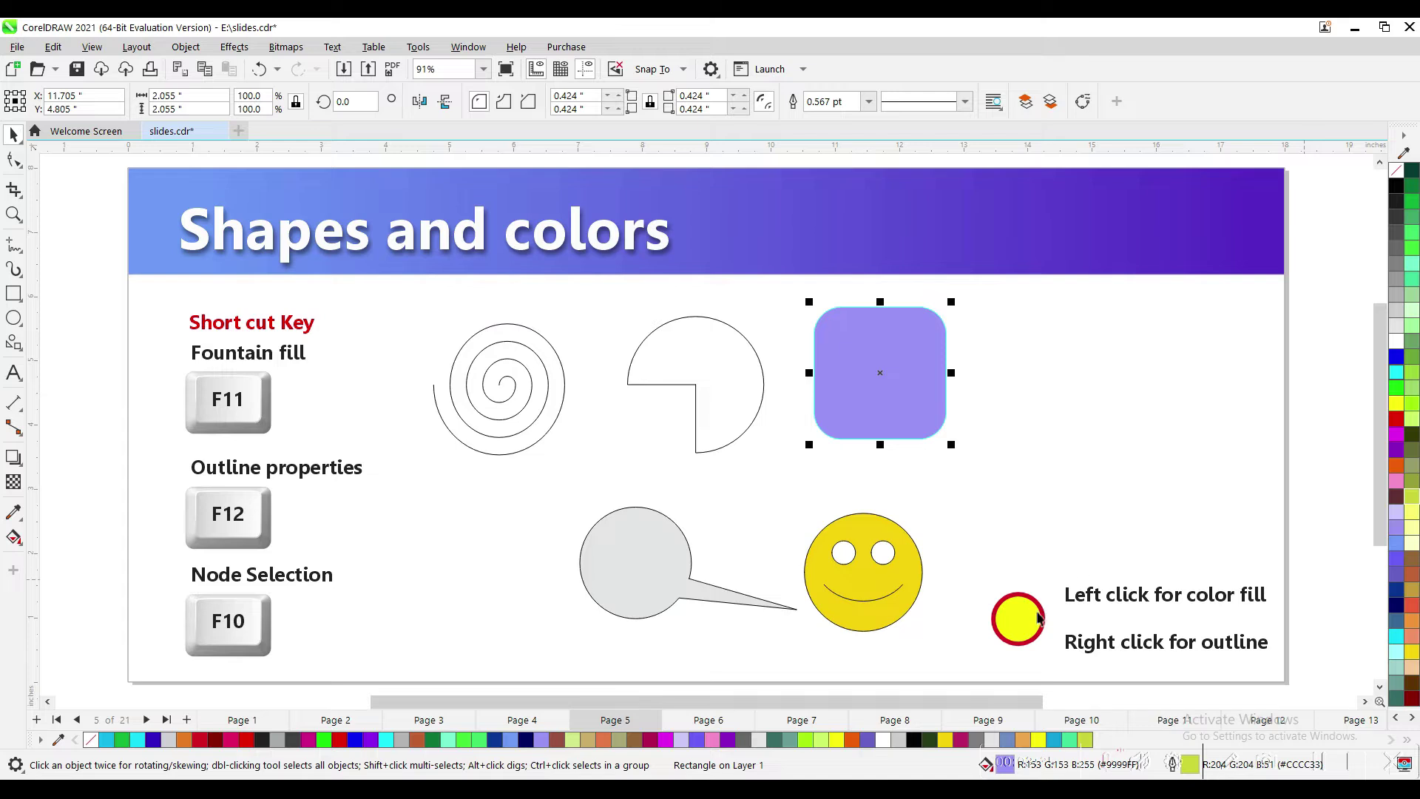
- Move the small yellow circle with the red outline up beside the violet square and enlarge it to about 2.9 inches in diameter
left_click(1039, 620)
left_click_drag(1016, 614, 1021, 403)
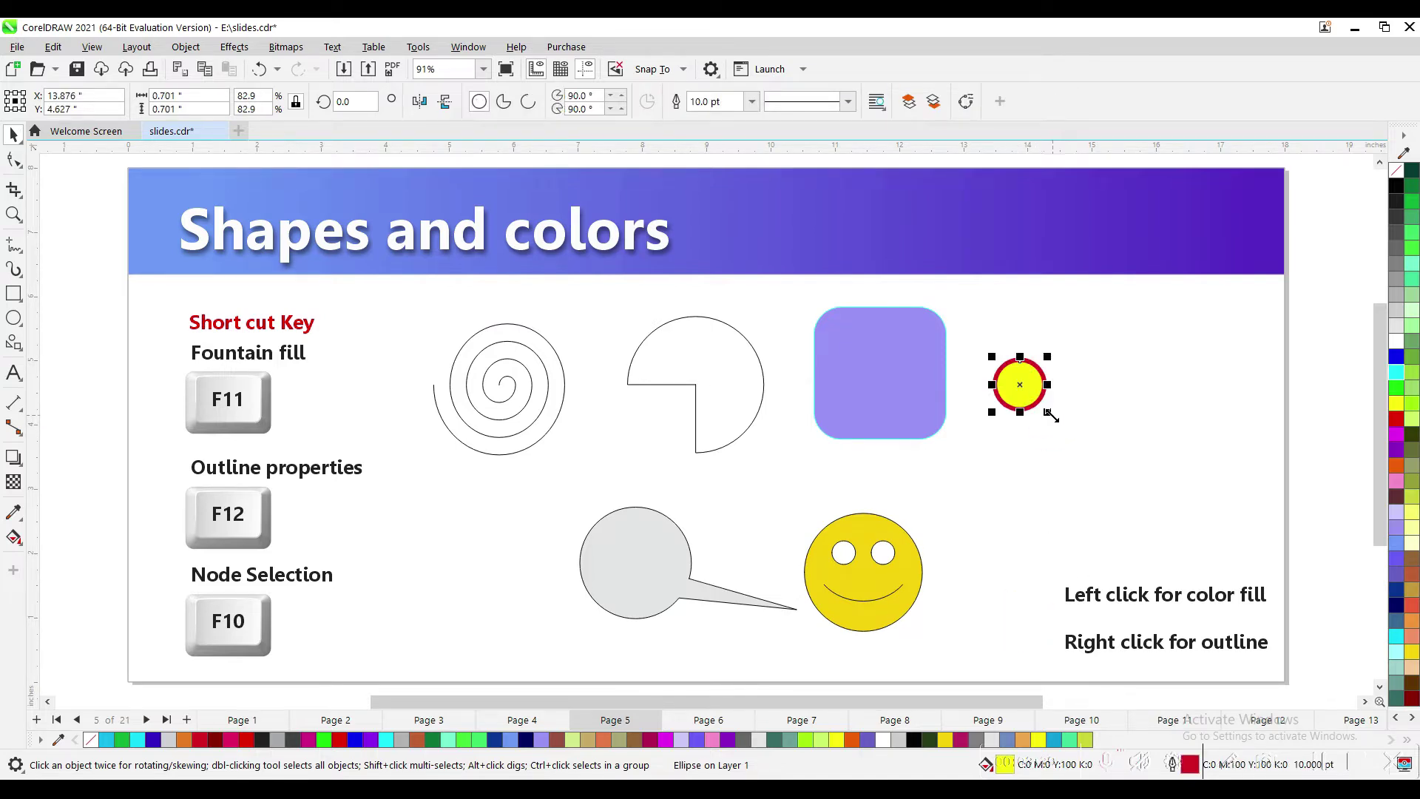
left_click_drag(1050, 416, 1216, 564)
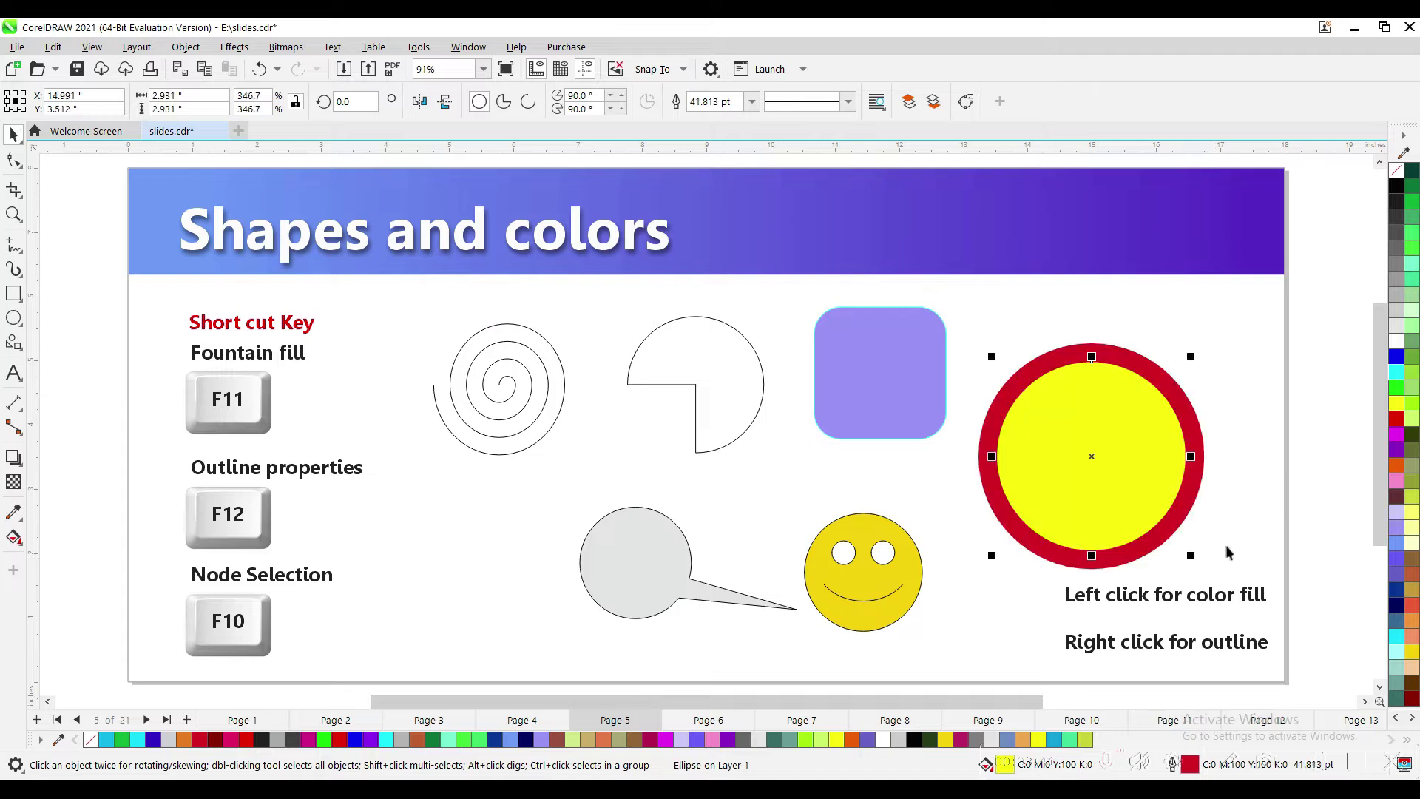
- Try several outline colours on the large yellow circle, including orange, light blue and #CCFF66, ending with green #99CC33
right_click(1396, 468)
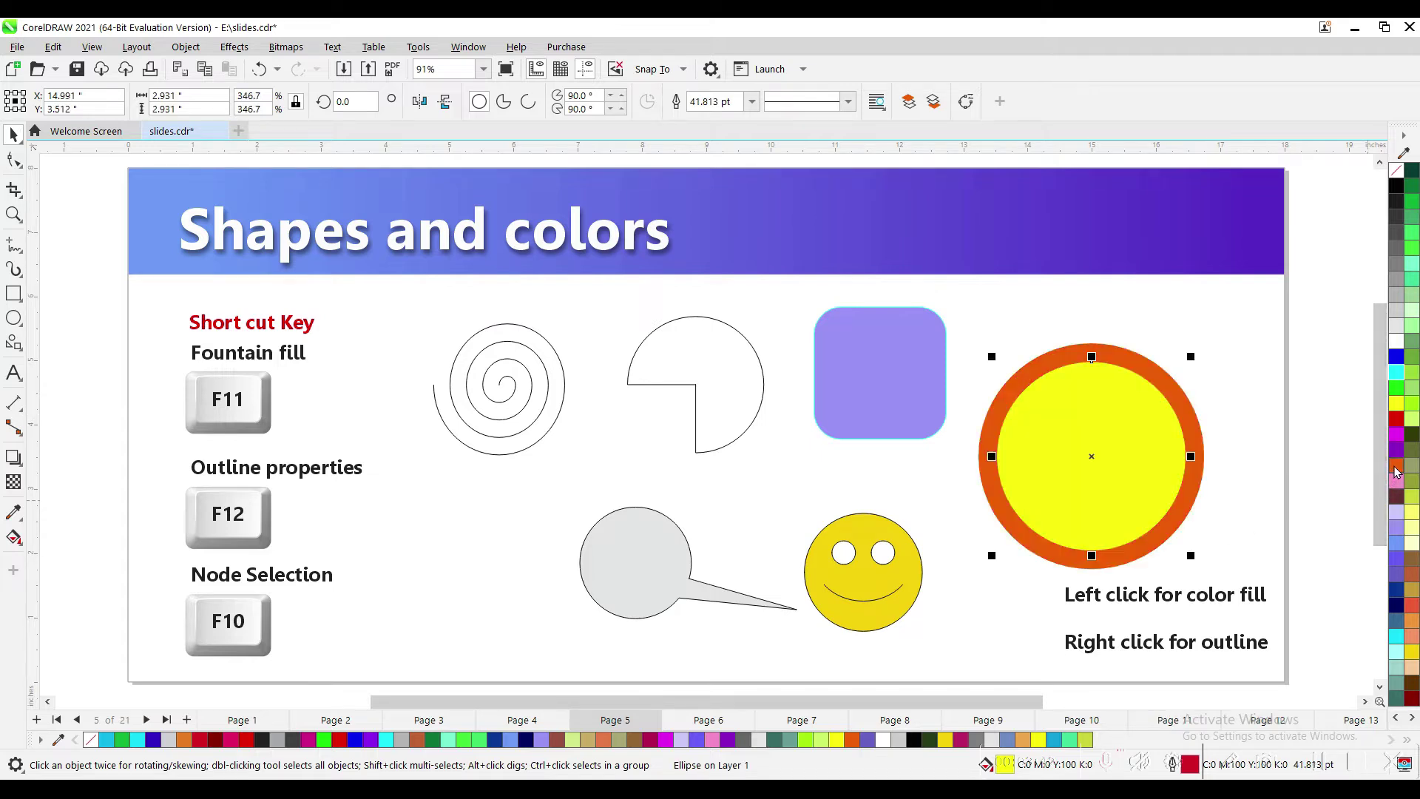
right_click(1398, 509)
right_click(1398, 551)
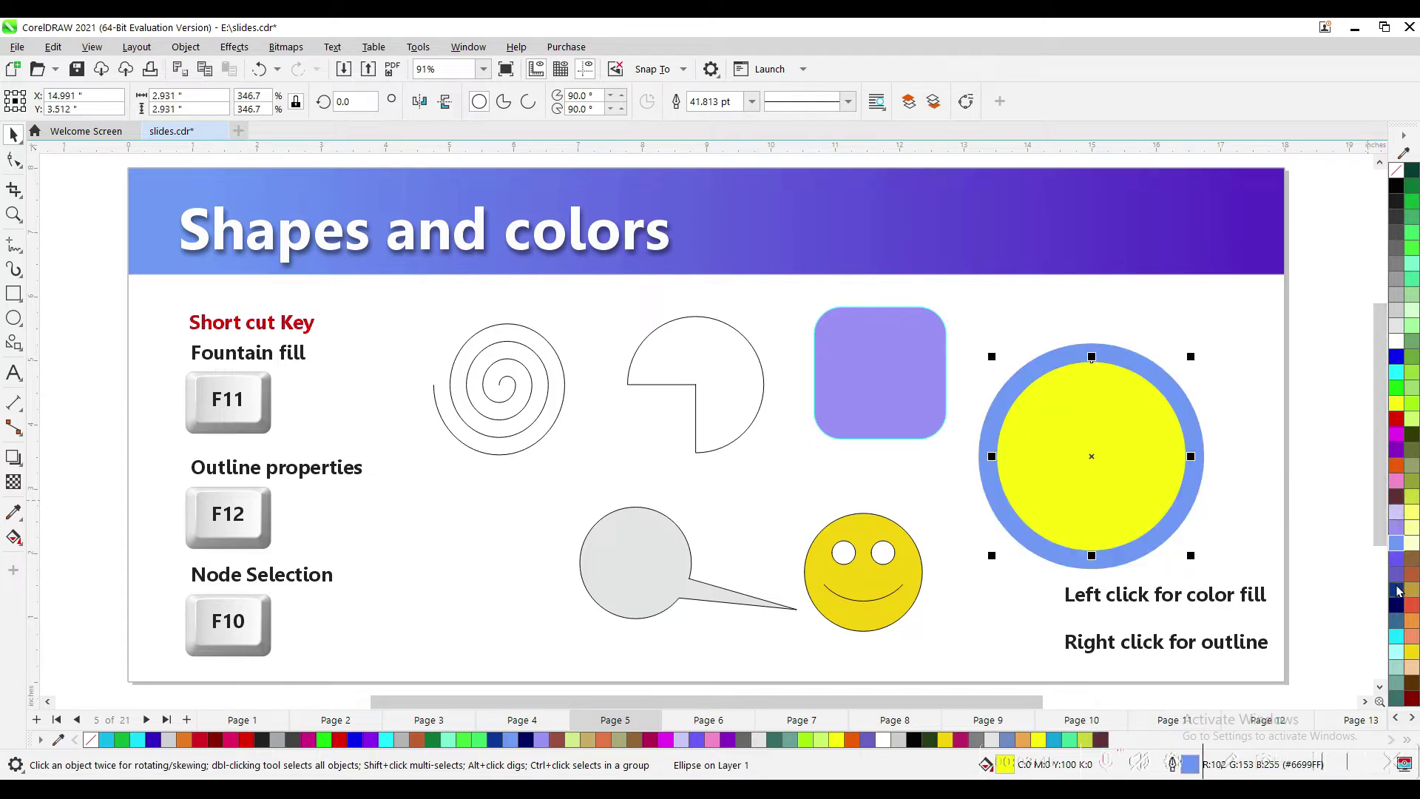
right_click(1397, 590)
right_click(1412, 413)
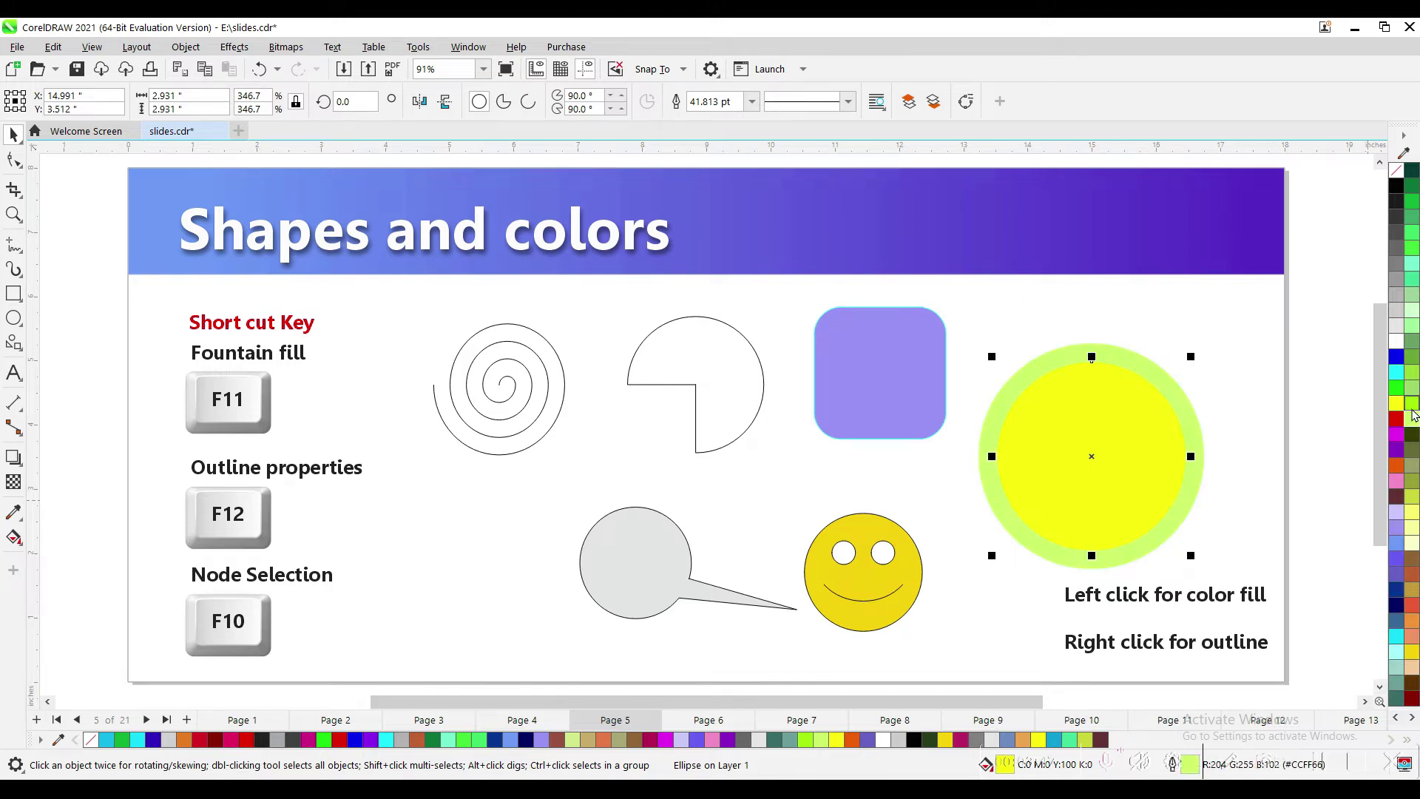
right_click(1411, 378)
- Change the large circle's fill to green, yellow and finally red #FF0000
left_click(1396, 387)
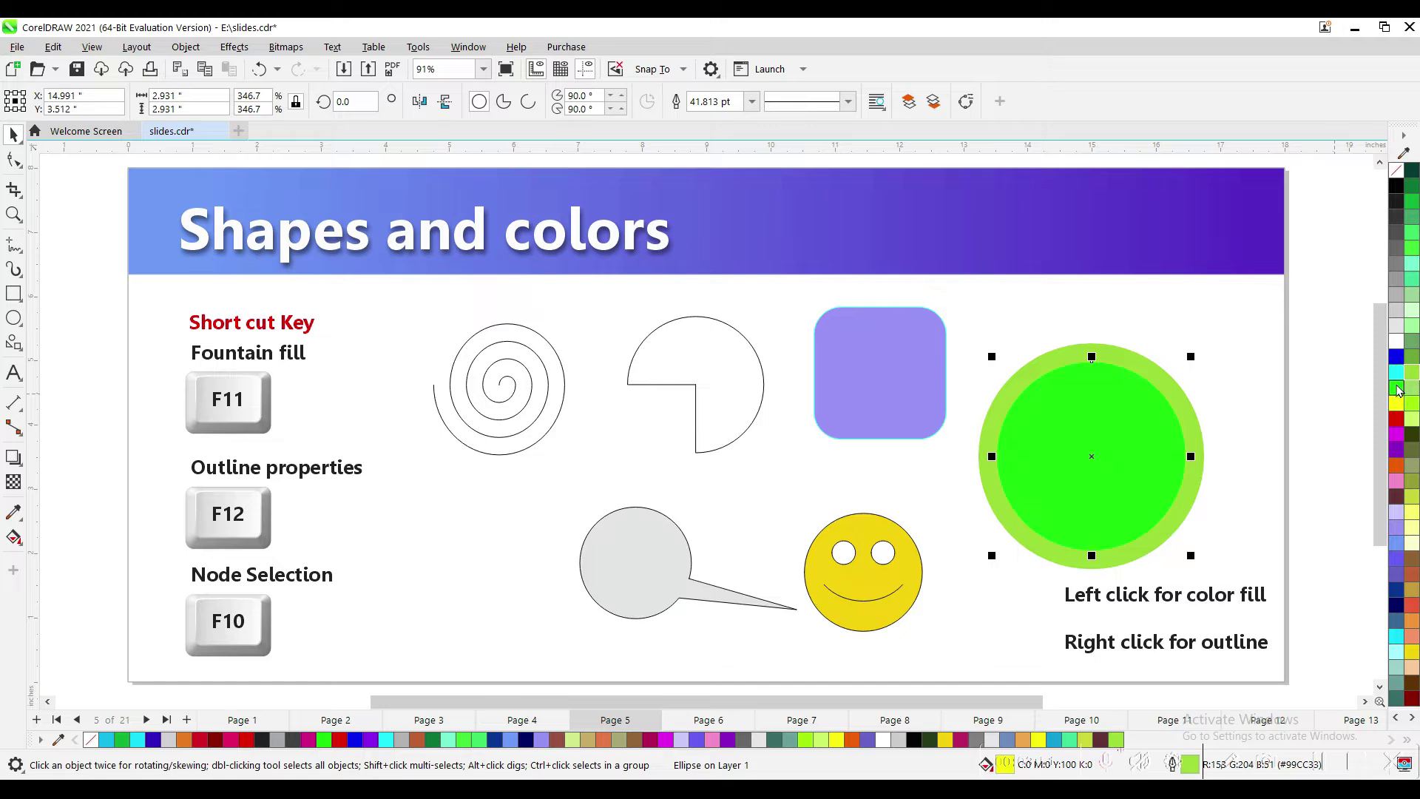
left_click(1396, 407)
left_click(1397, 422)
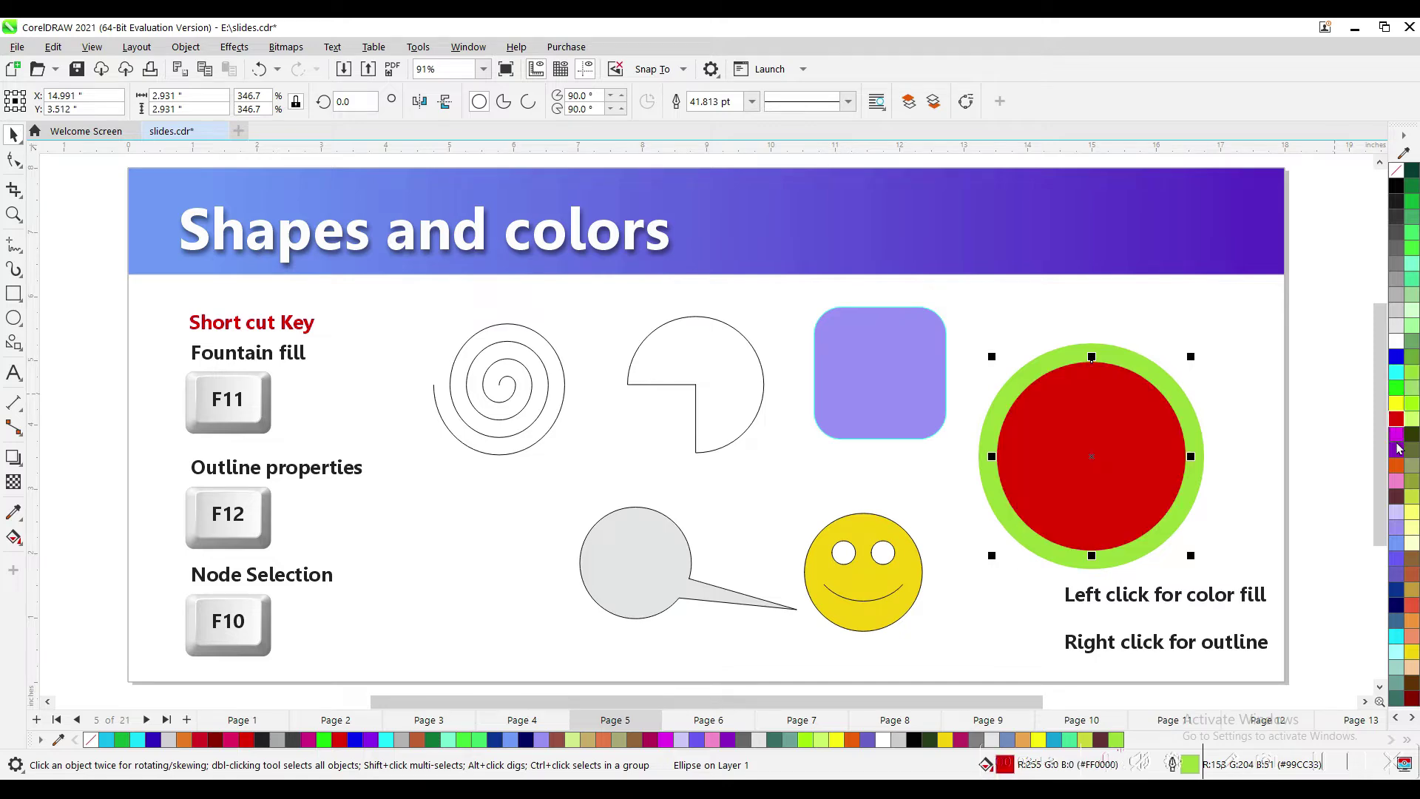
- Fill the large circle with magenta #FF00FF and move it up to about X 15.08, Y 4.12 inches
left_click(1396, 442)
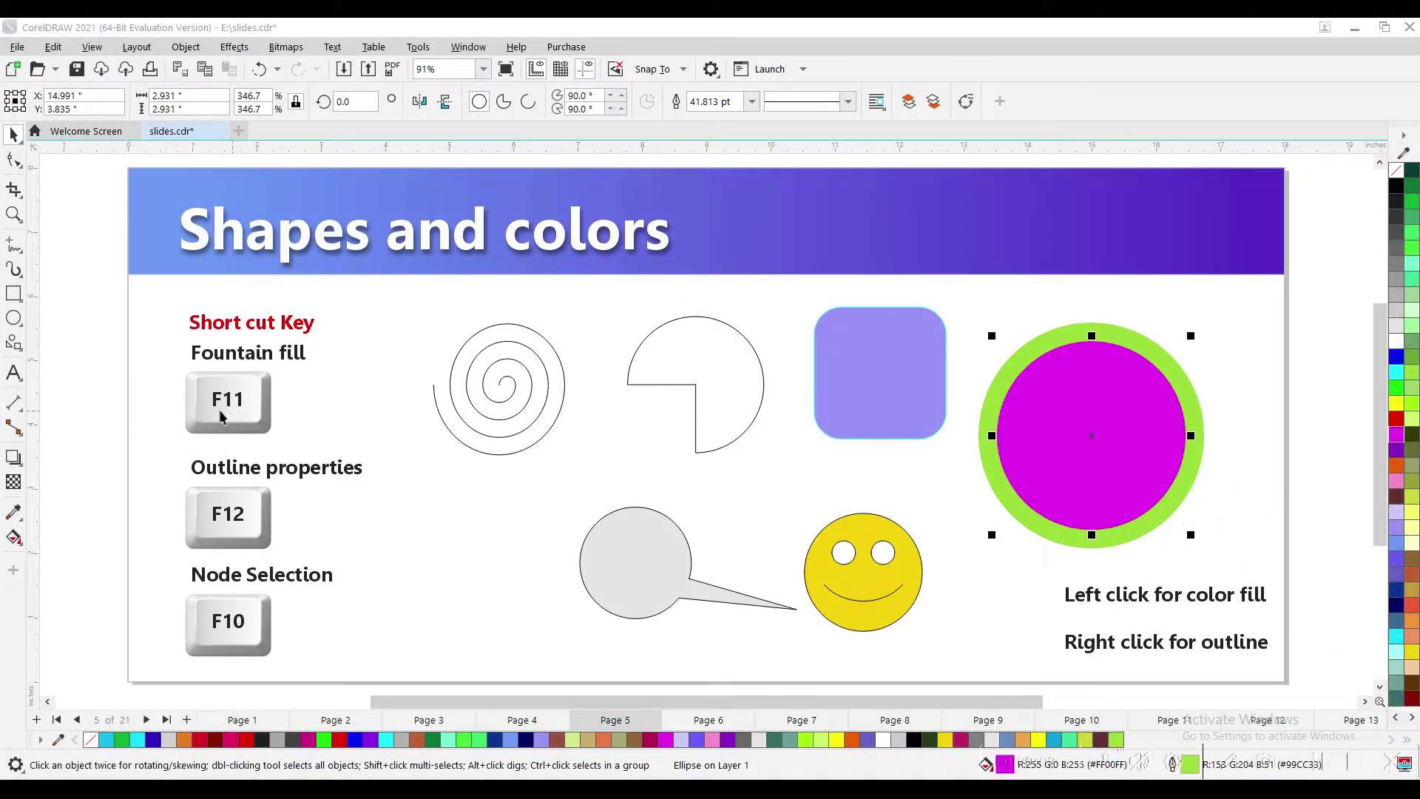
left_click_drag(1084, 439, 1090, 420)
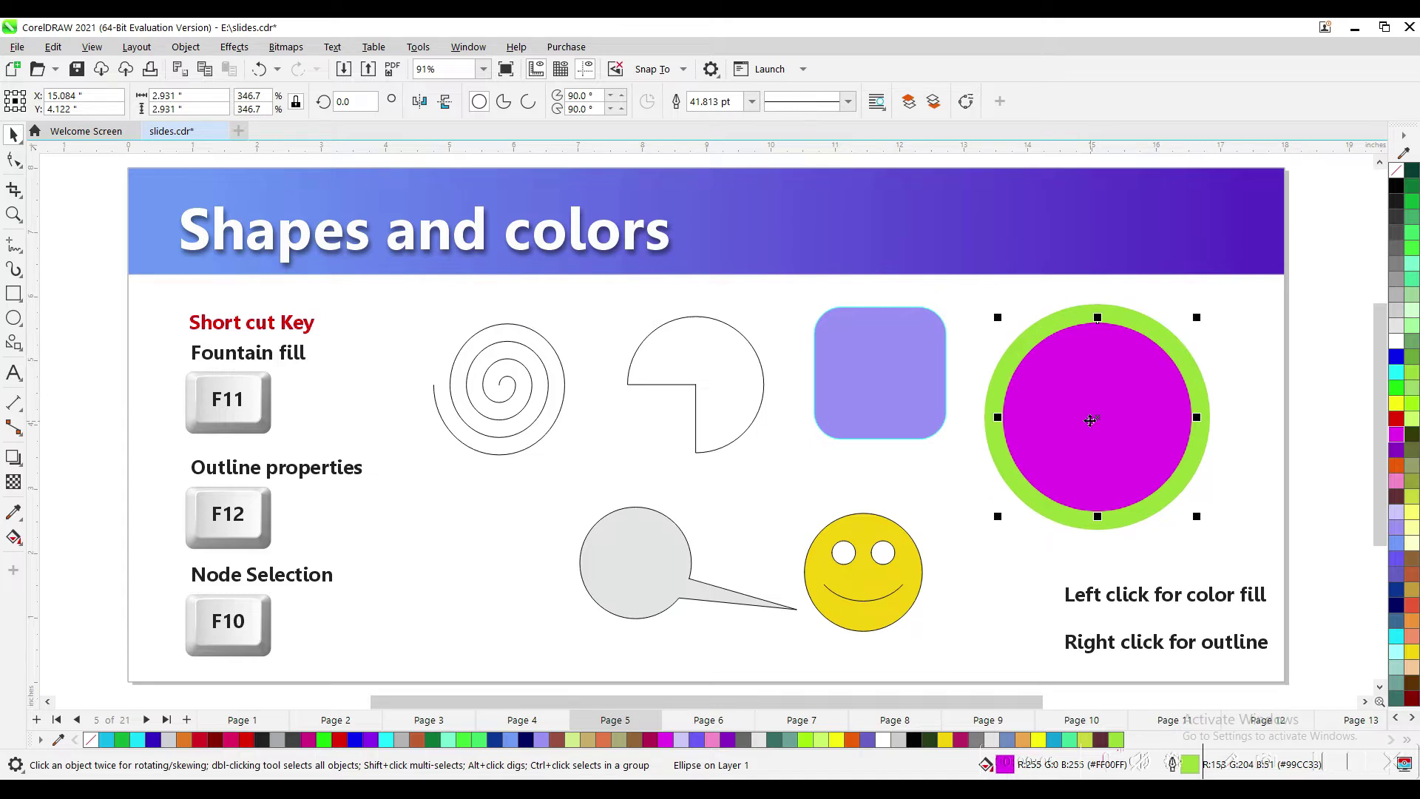
- Give the large circle a linear fountain fill and set the gradient's start colour to blue
key("F11")
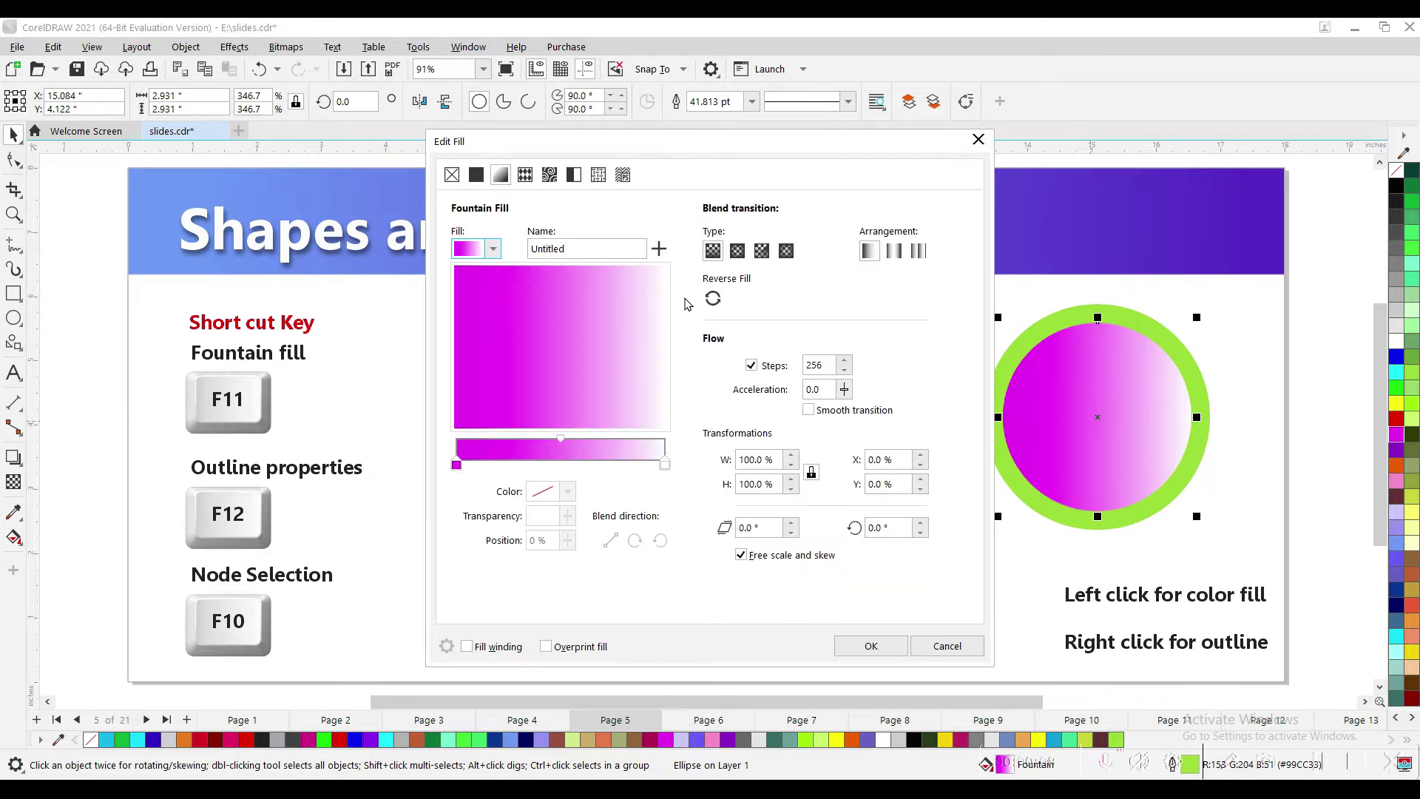
left_click_drag(620, 151, 533, 147)
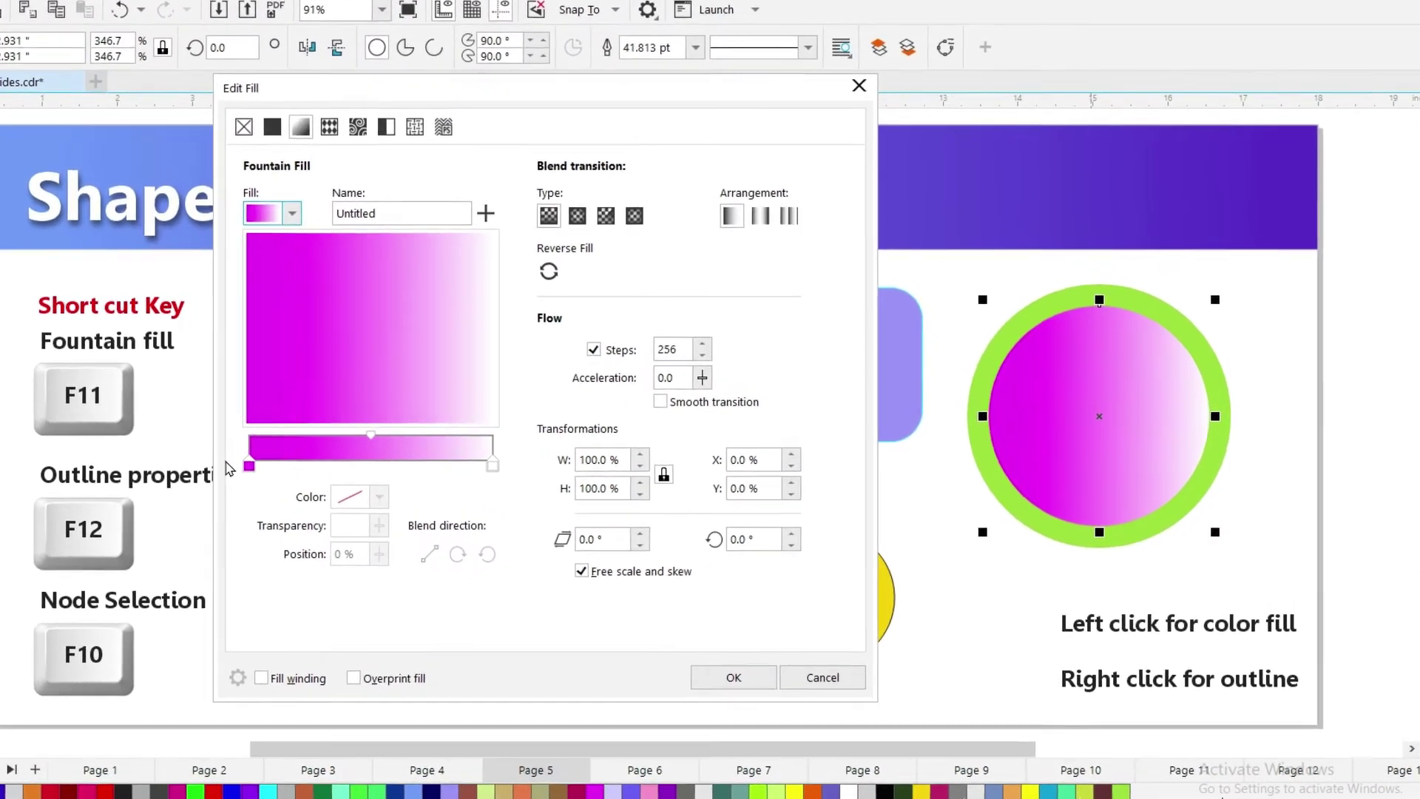
left_click(215, 467)
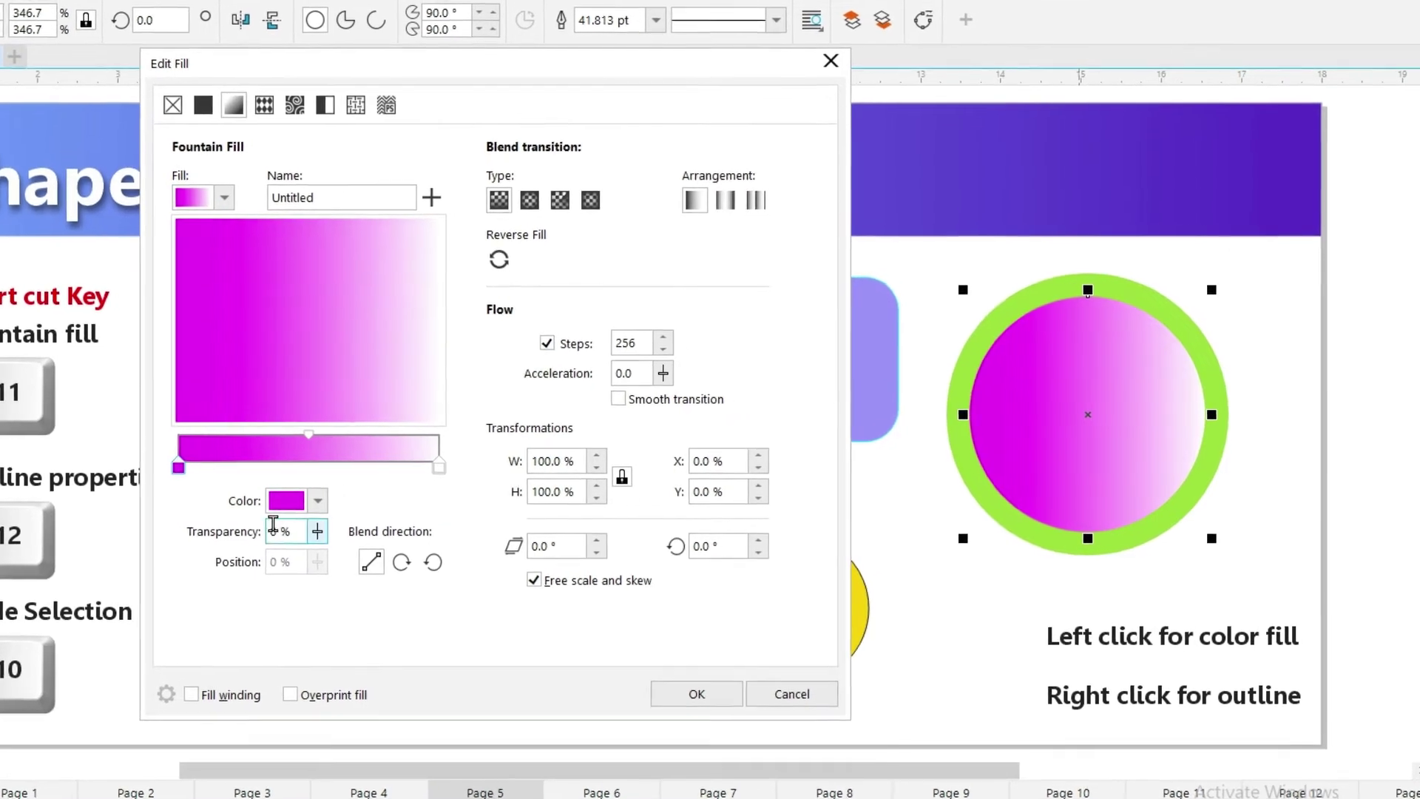
left_click(255, 505)
left_click(321, 527)
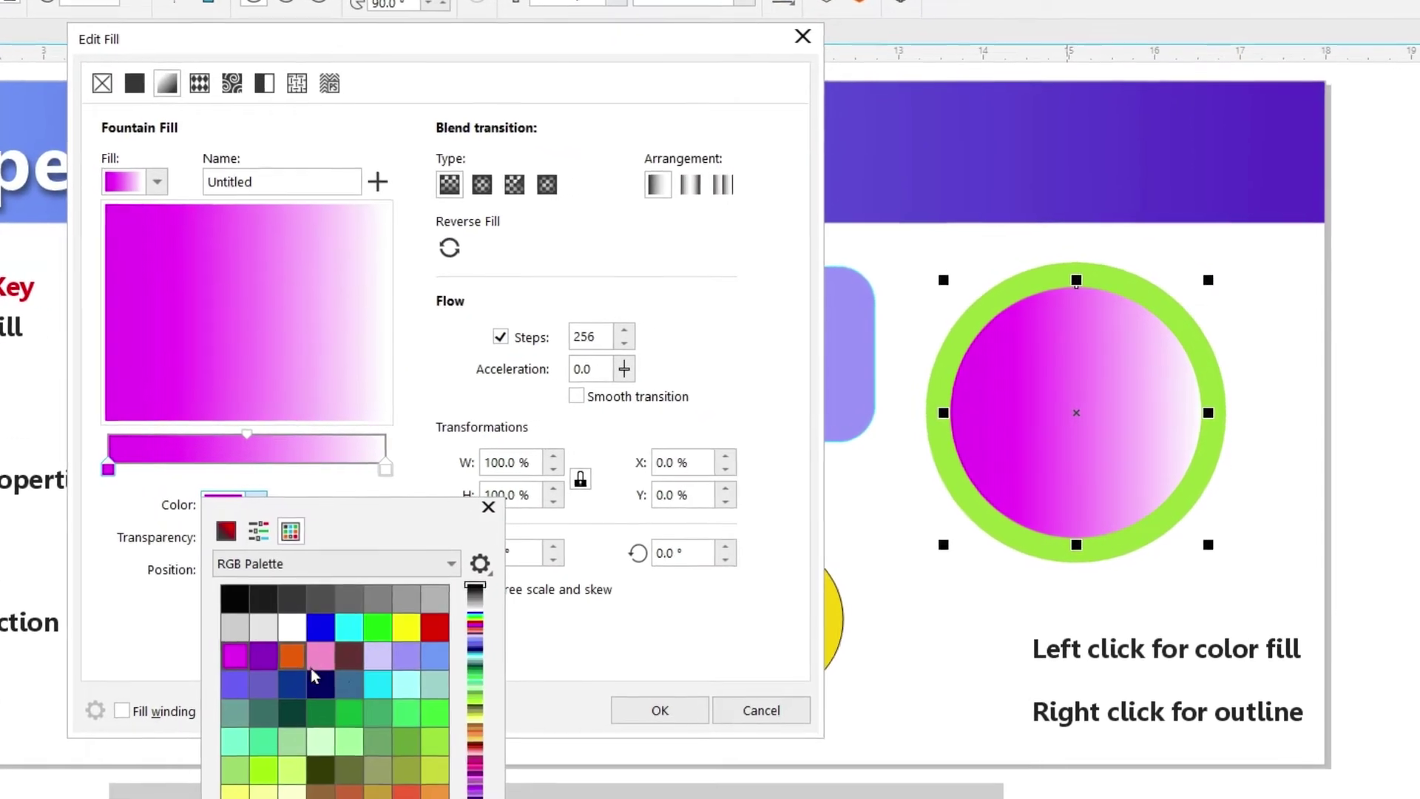
left_click(350, 620)
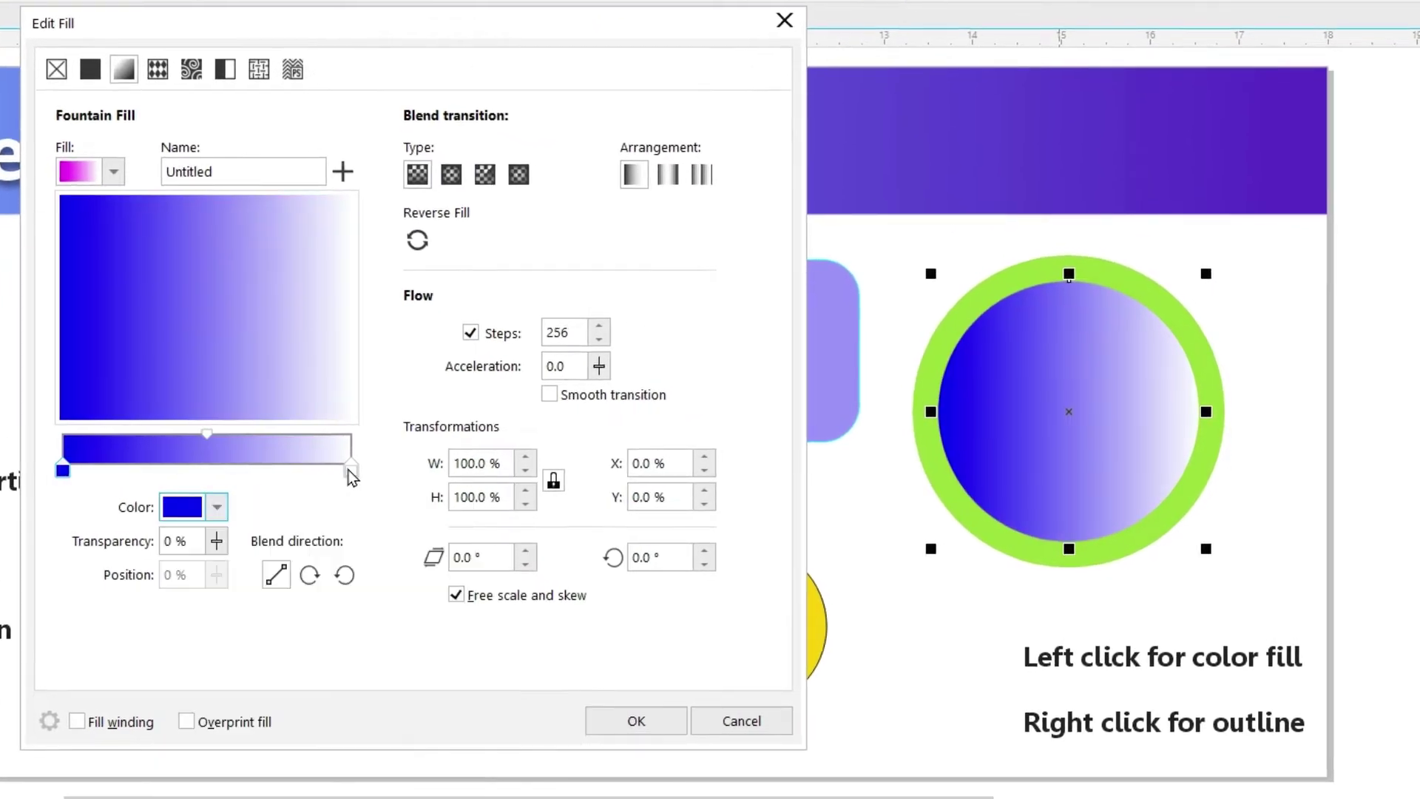
- Try dark red and other colours for the gradient's white end node, settling on light blue #6DCFFC
left_click(351, 470)
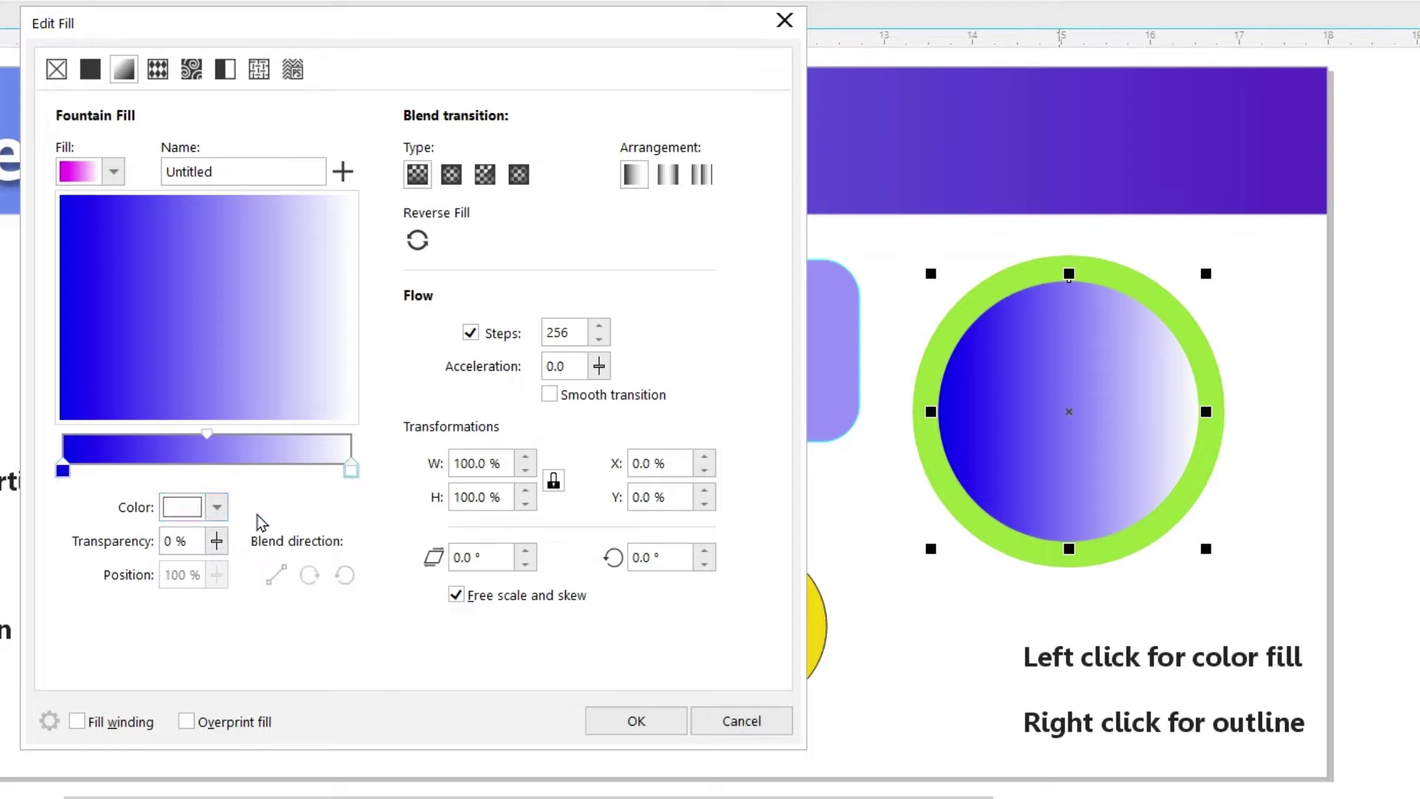
left_click(216, 507)
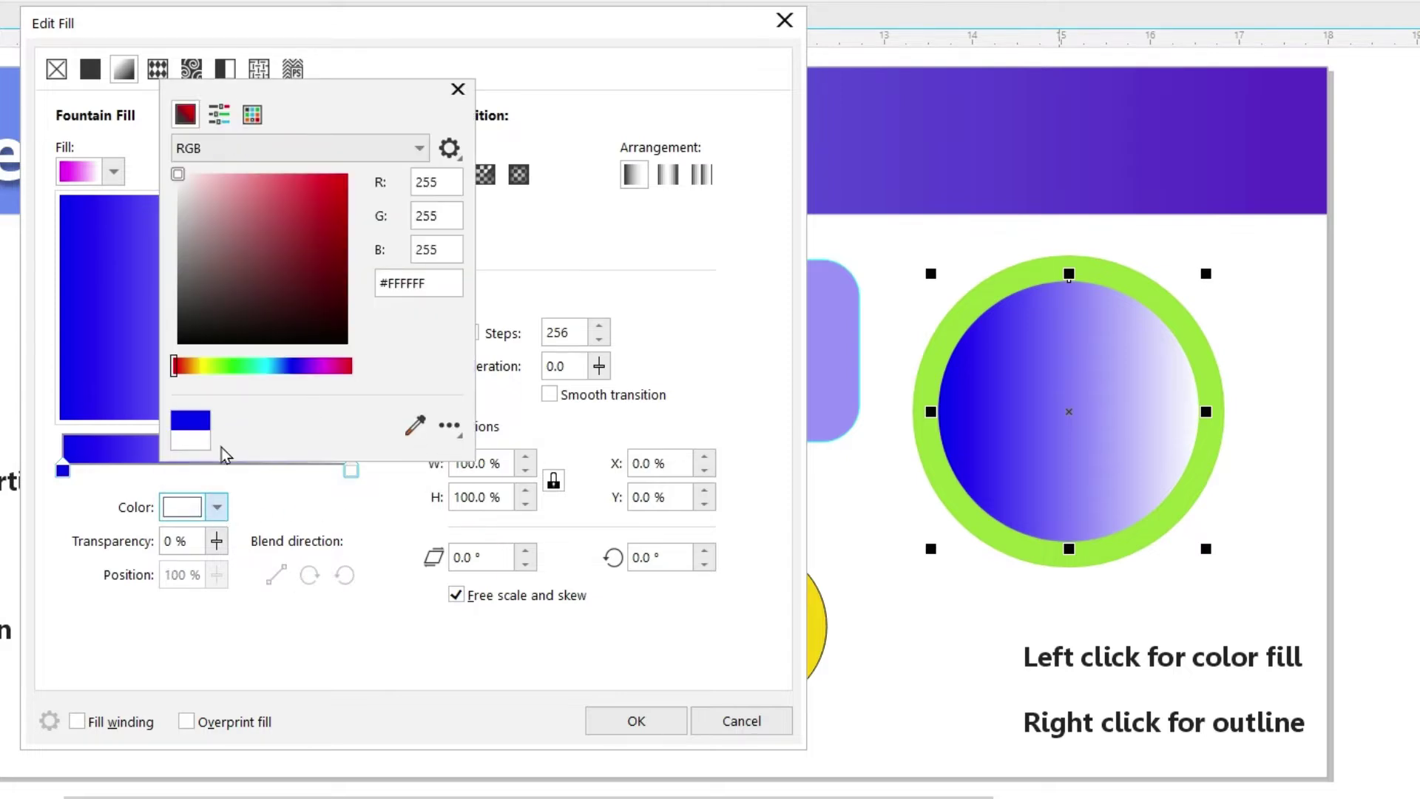
left_click(335, 246)
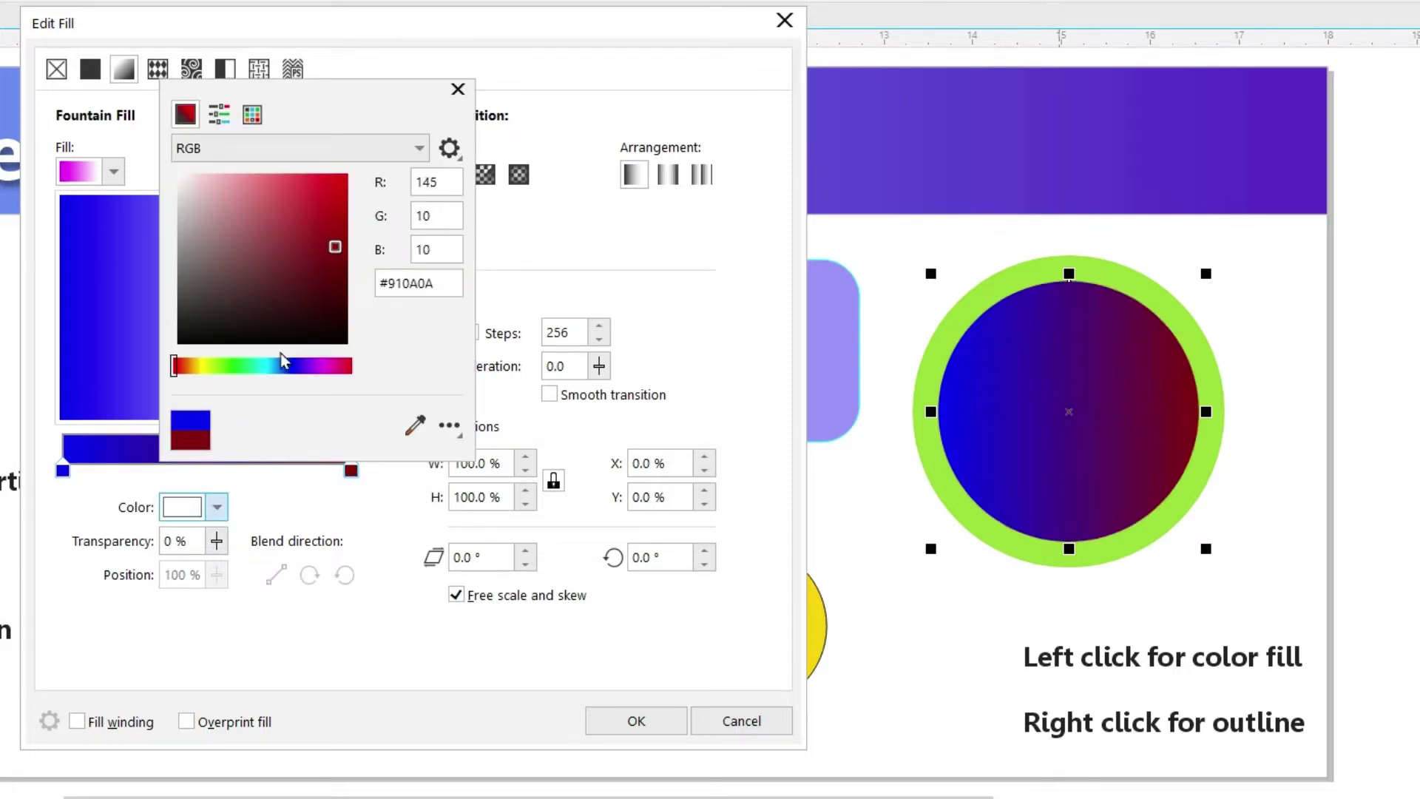
left_click(244, 366)
left_click(309, 250)
left_click_drag(300, 365, 271, 365)
left_click_drag(322, 276, 335, 207)
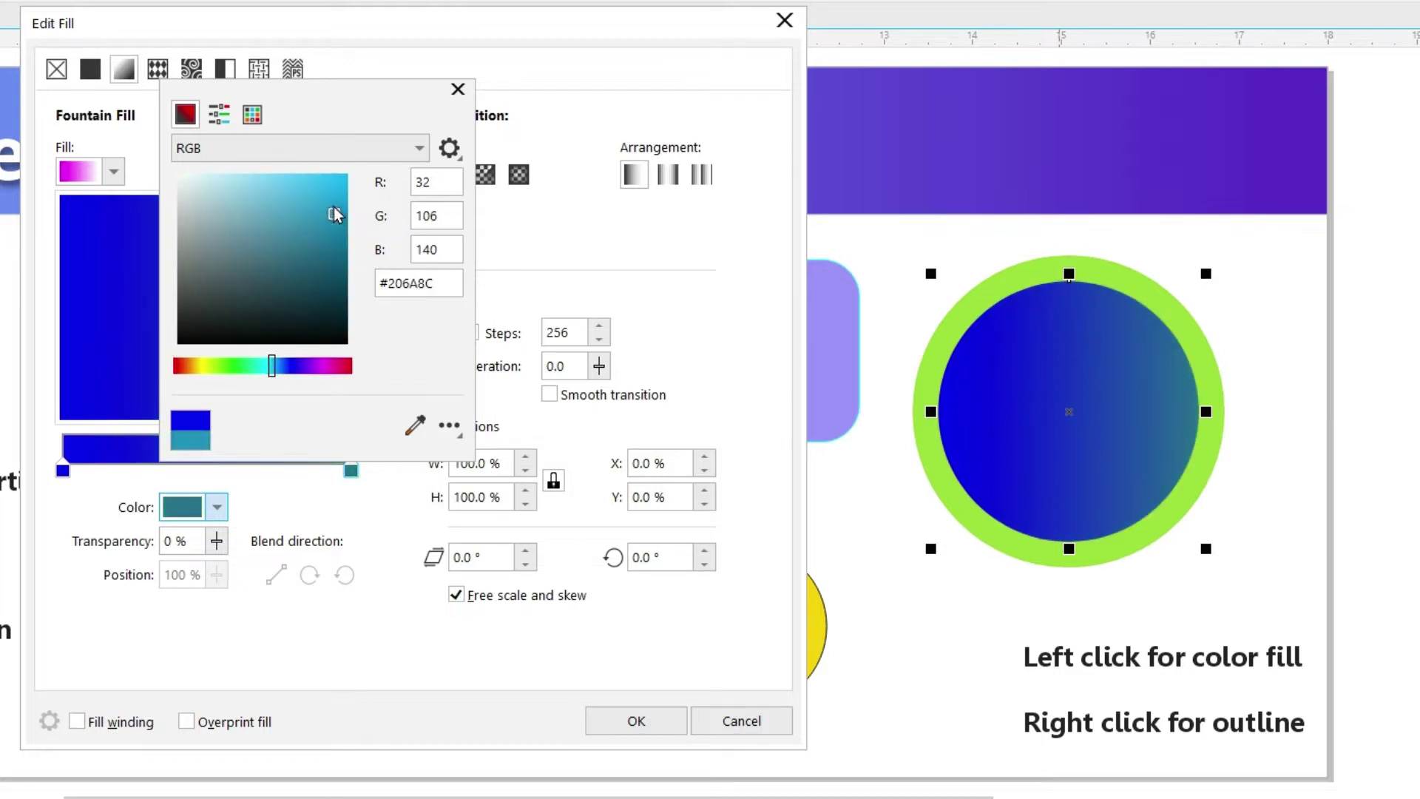
left_click(274, 178)
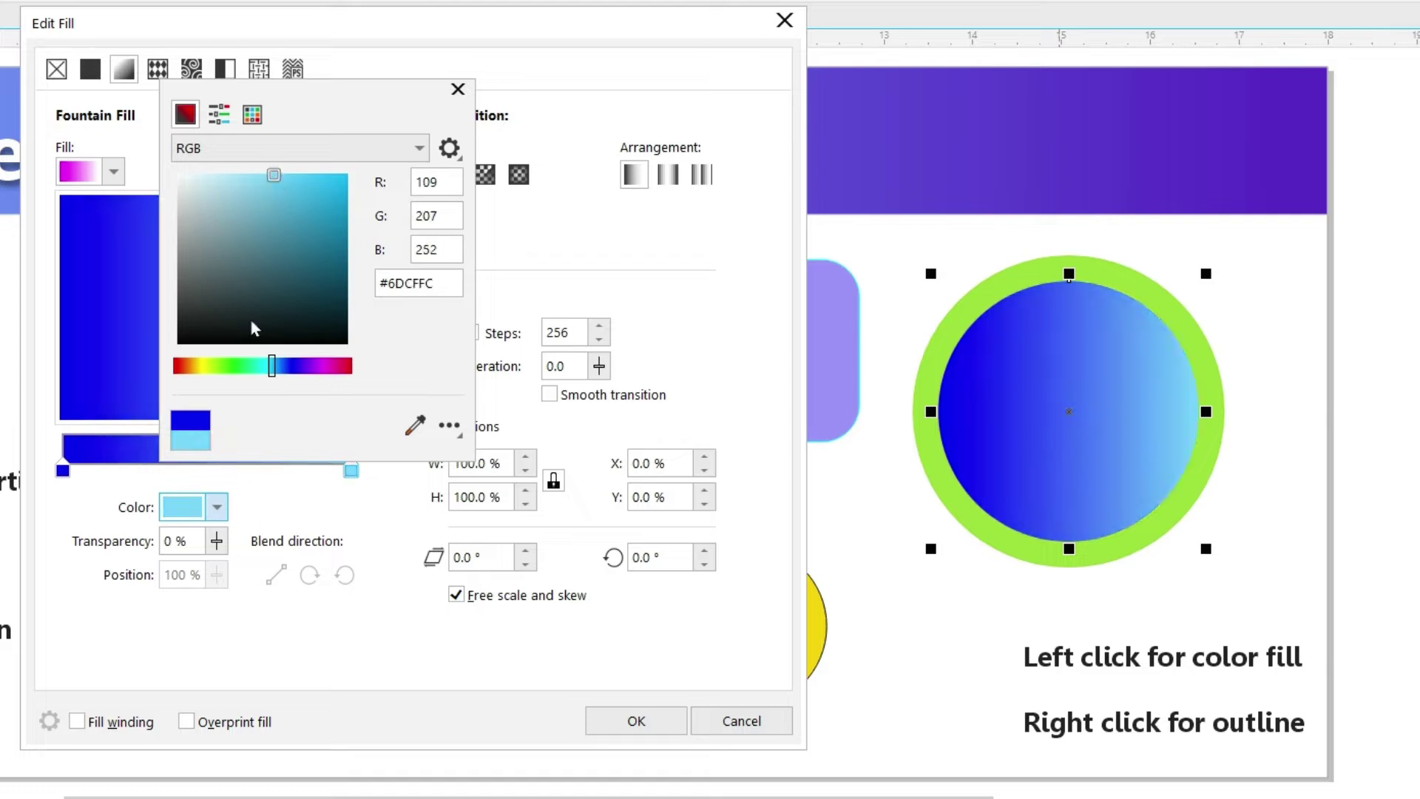
left_click(300, 495)
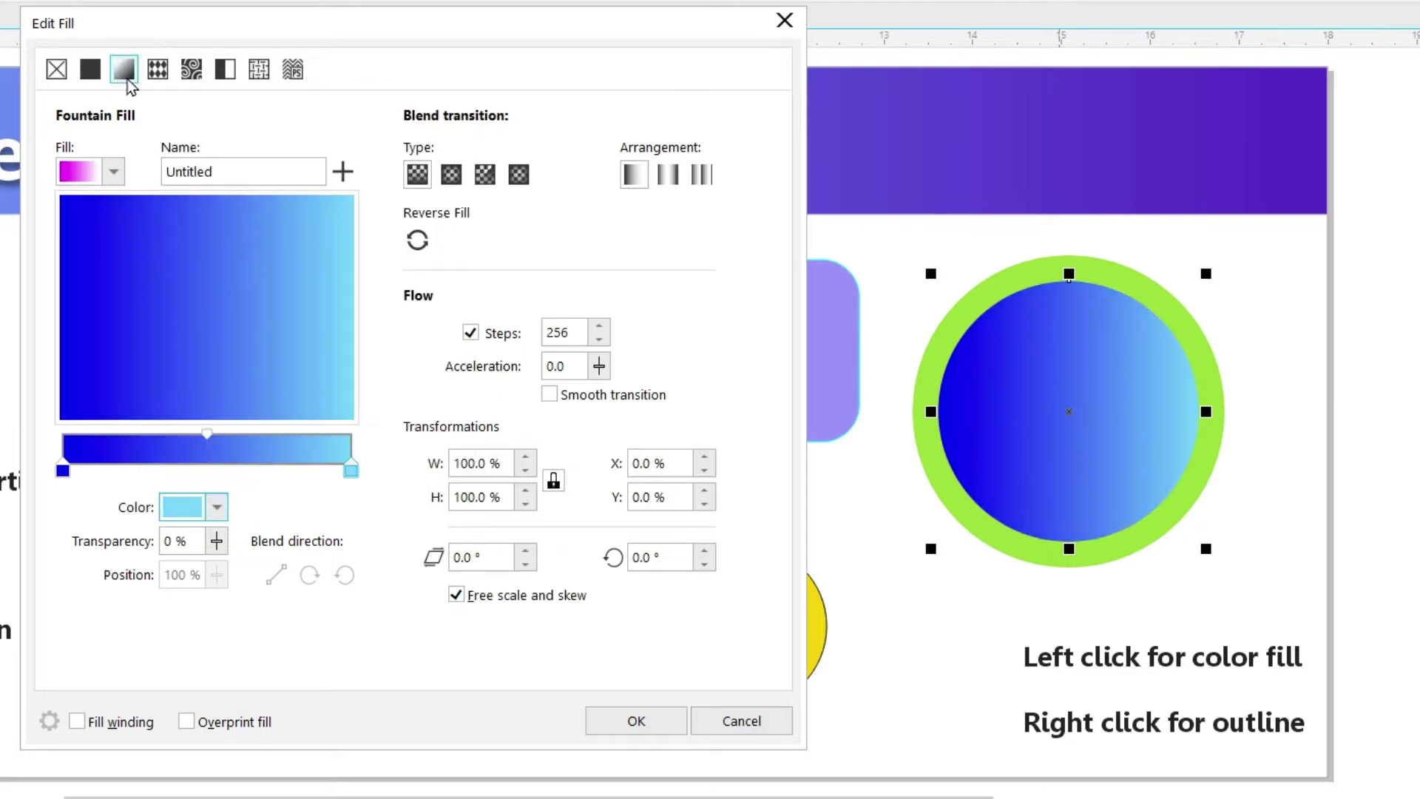
- Switch the circle's fill to a vector pattern and choose the black-and-yellow Bumble Bees pattern
left_click(157, 70)
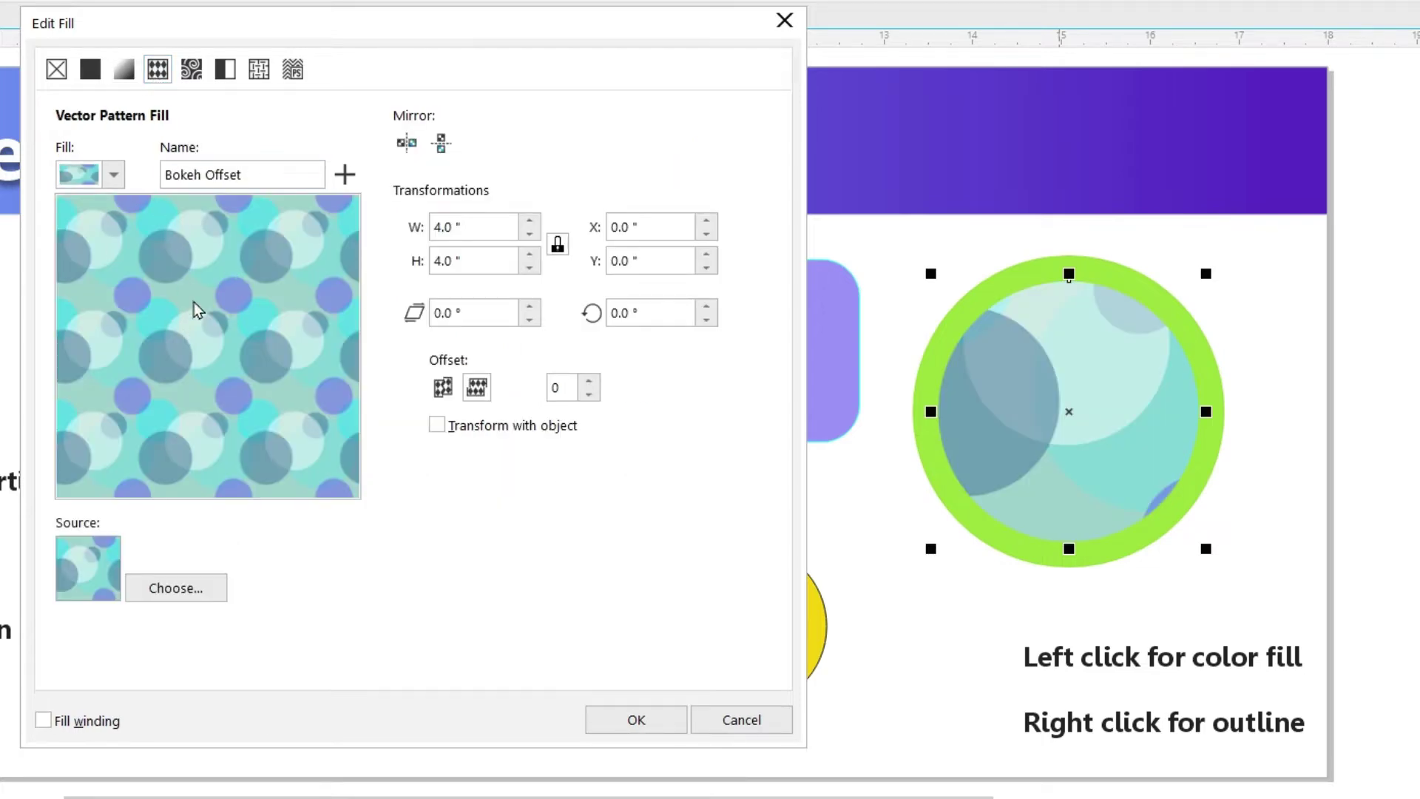
left_click(113, 176)
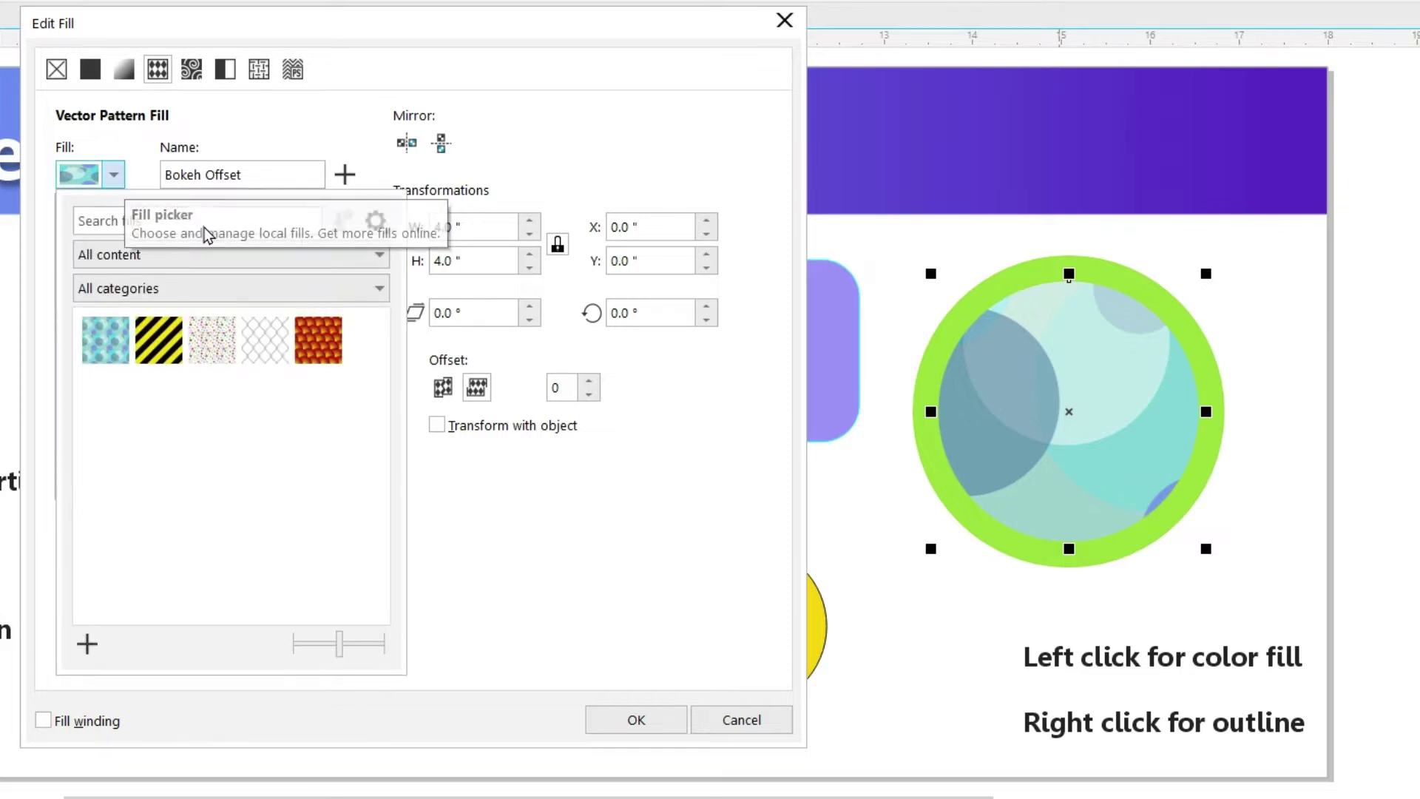
left_click(158, 340)
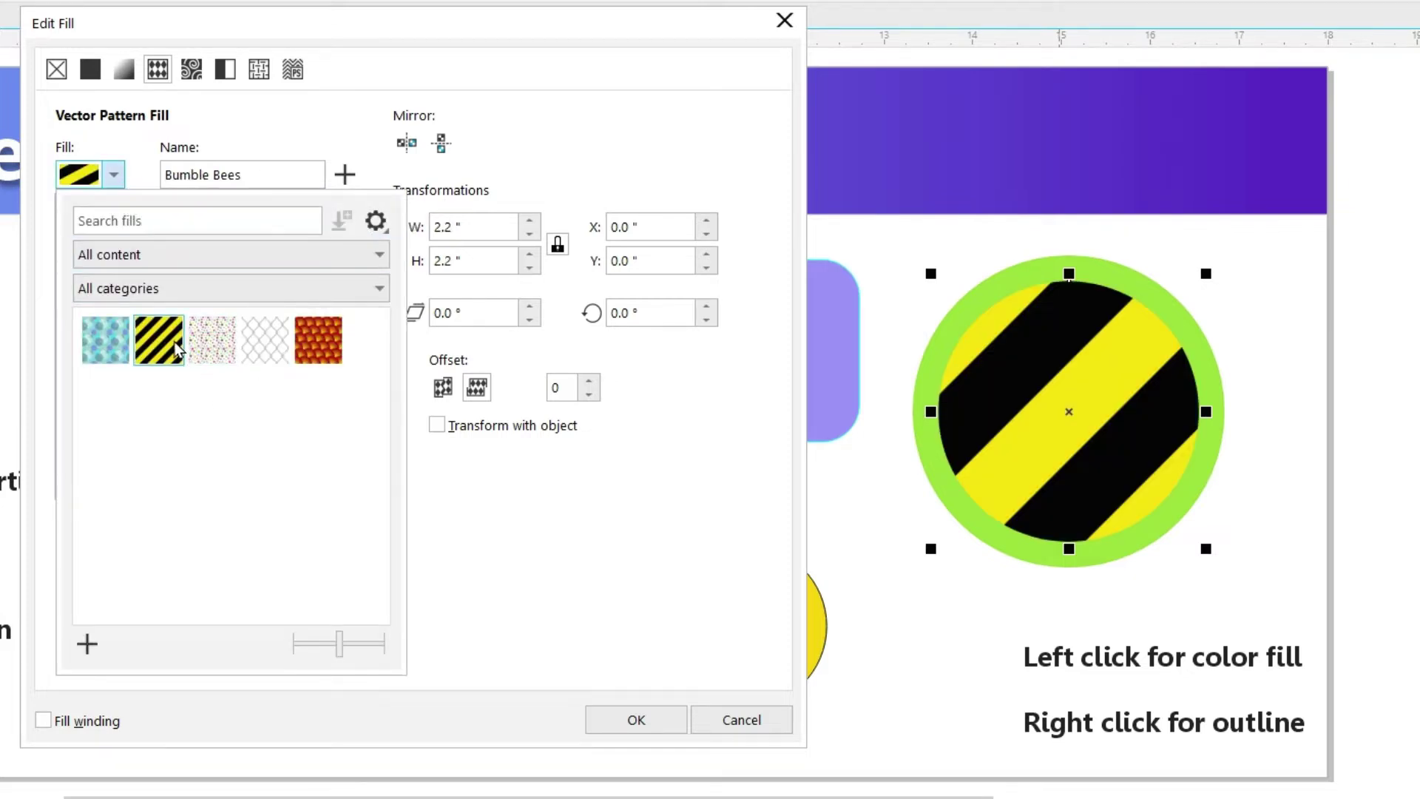
left_click(189, 83)
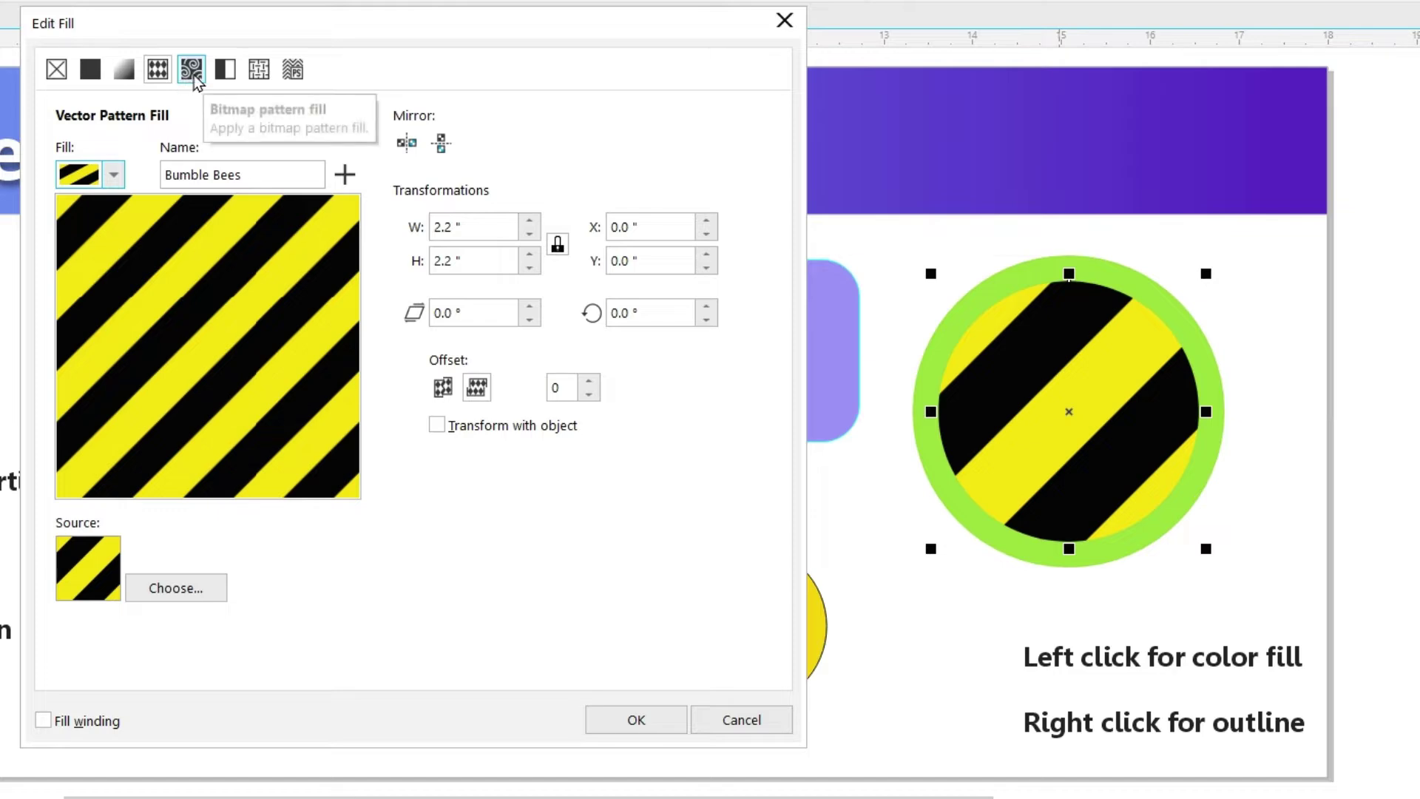
- Switch the circle's fill to a bitmap pattern and try Evergreen, ending with Concrete
left_click(194, 77)
left_click(111, 179)
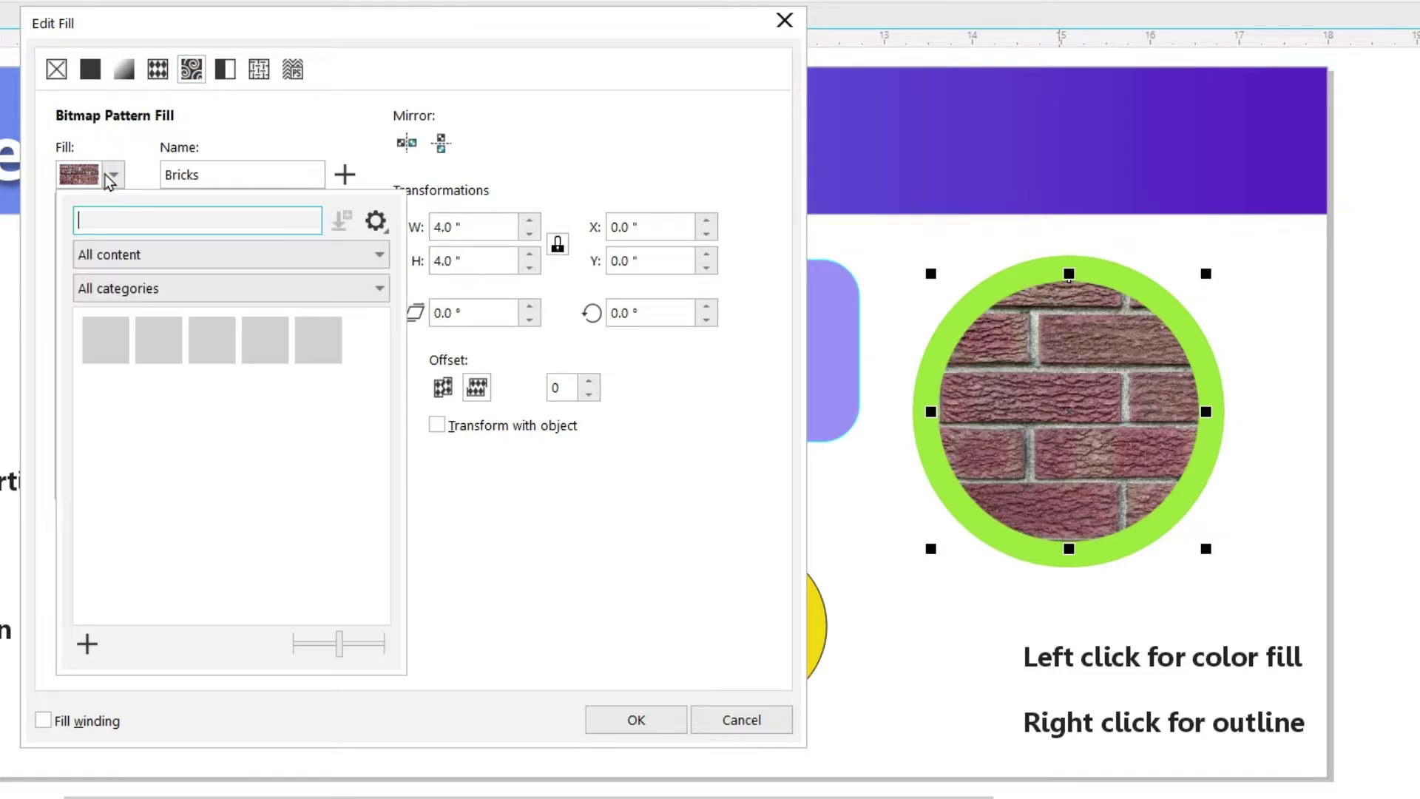
left_click(271, 354)
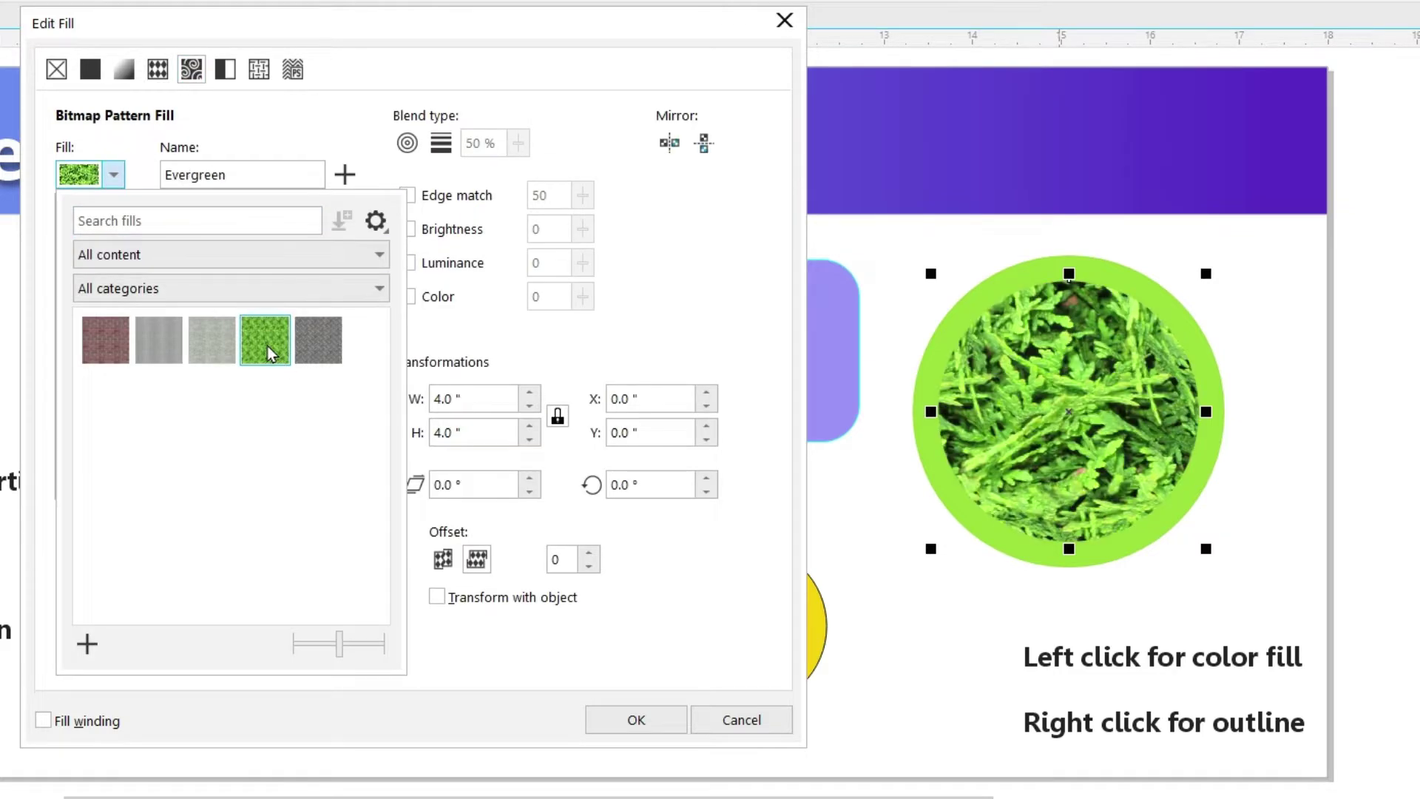
left_click(198, 345)
left_click(221, 111)
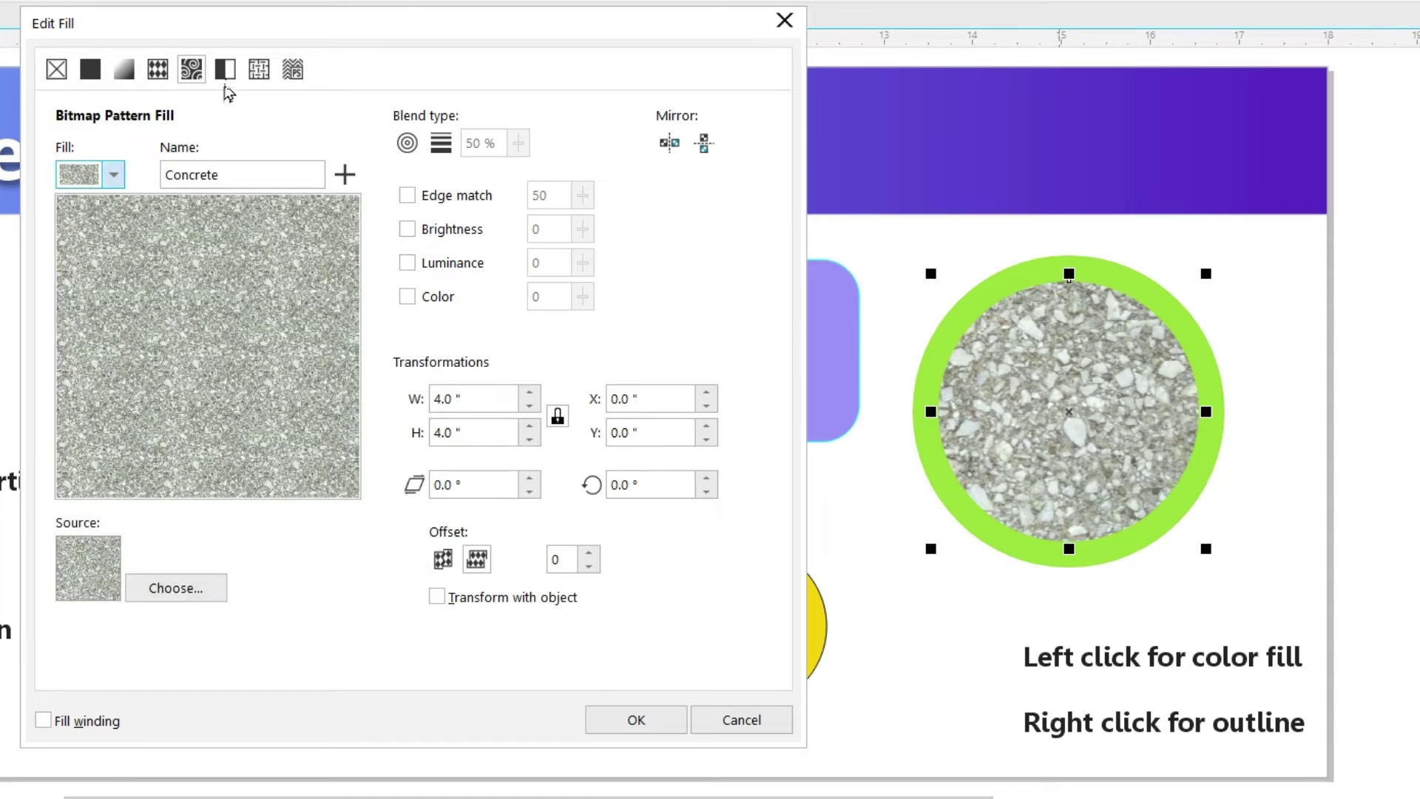
- Switch the circle's fill to a two-color pattern with the spade motif and set its front color to purple #9900CC
left_click(227, 72)
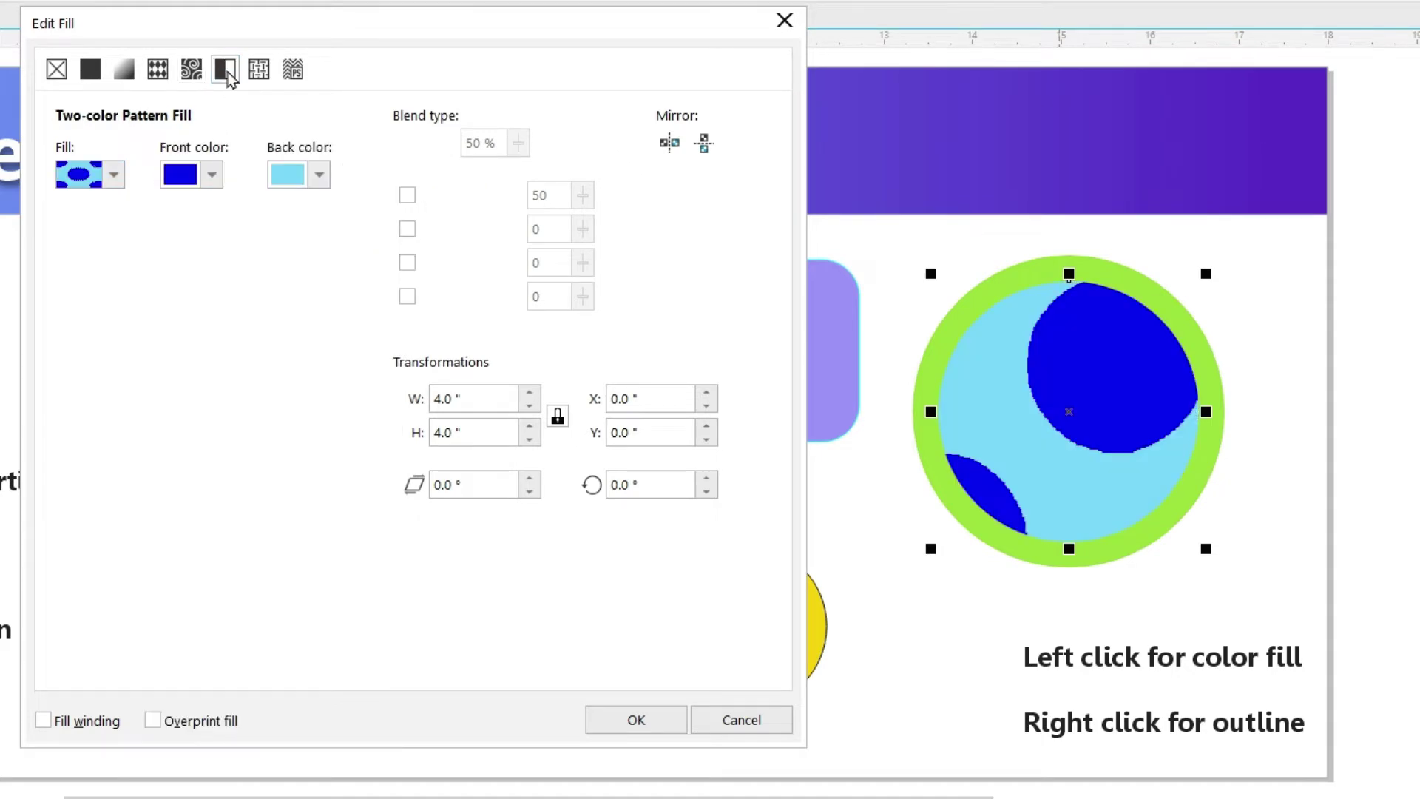
left_click(114, 176)
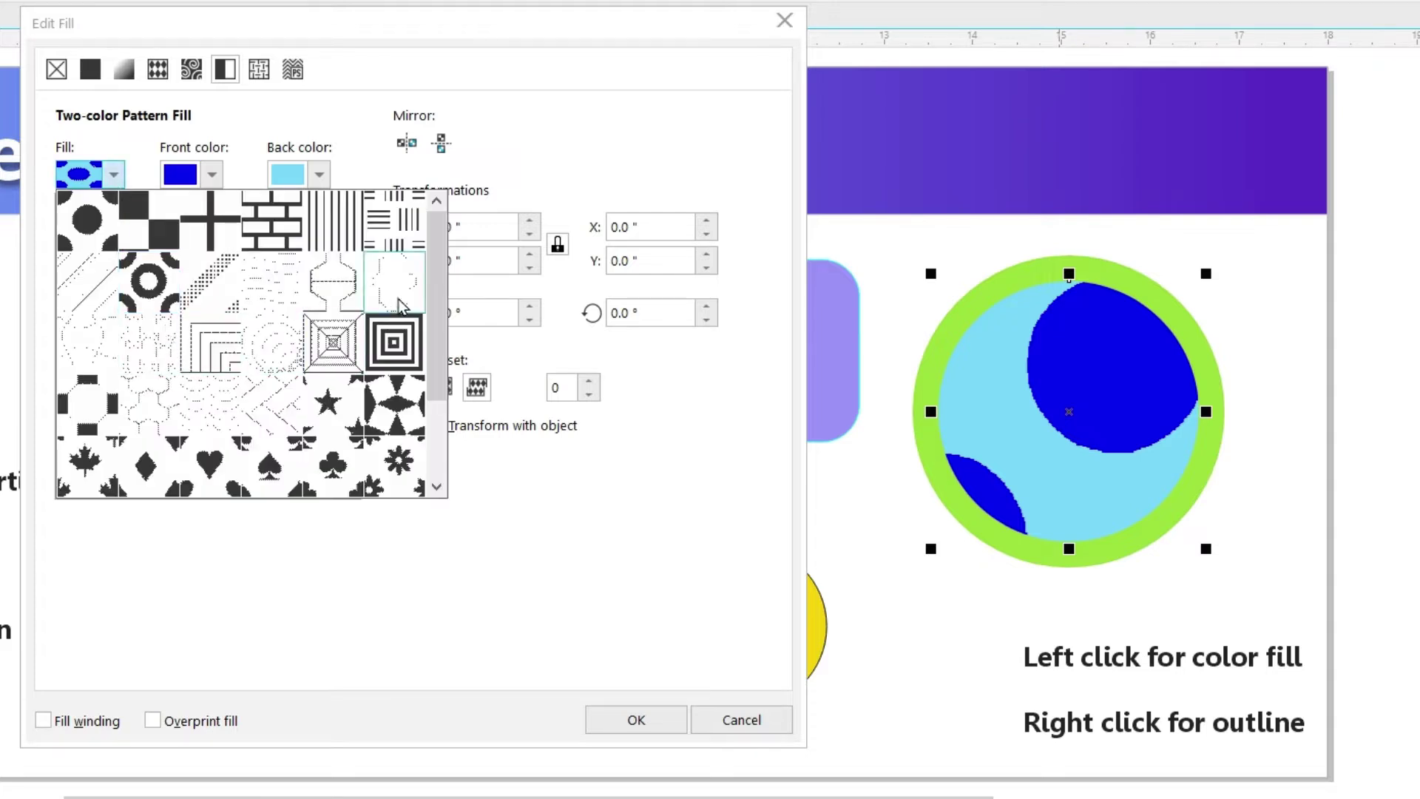
scroll(269, 362, "down", 2)
left_click(270, 351)
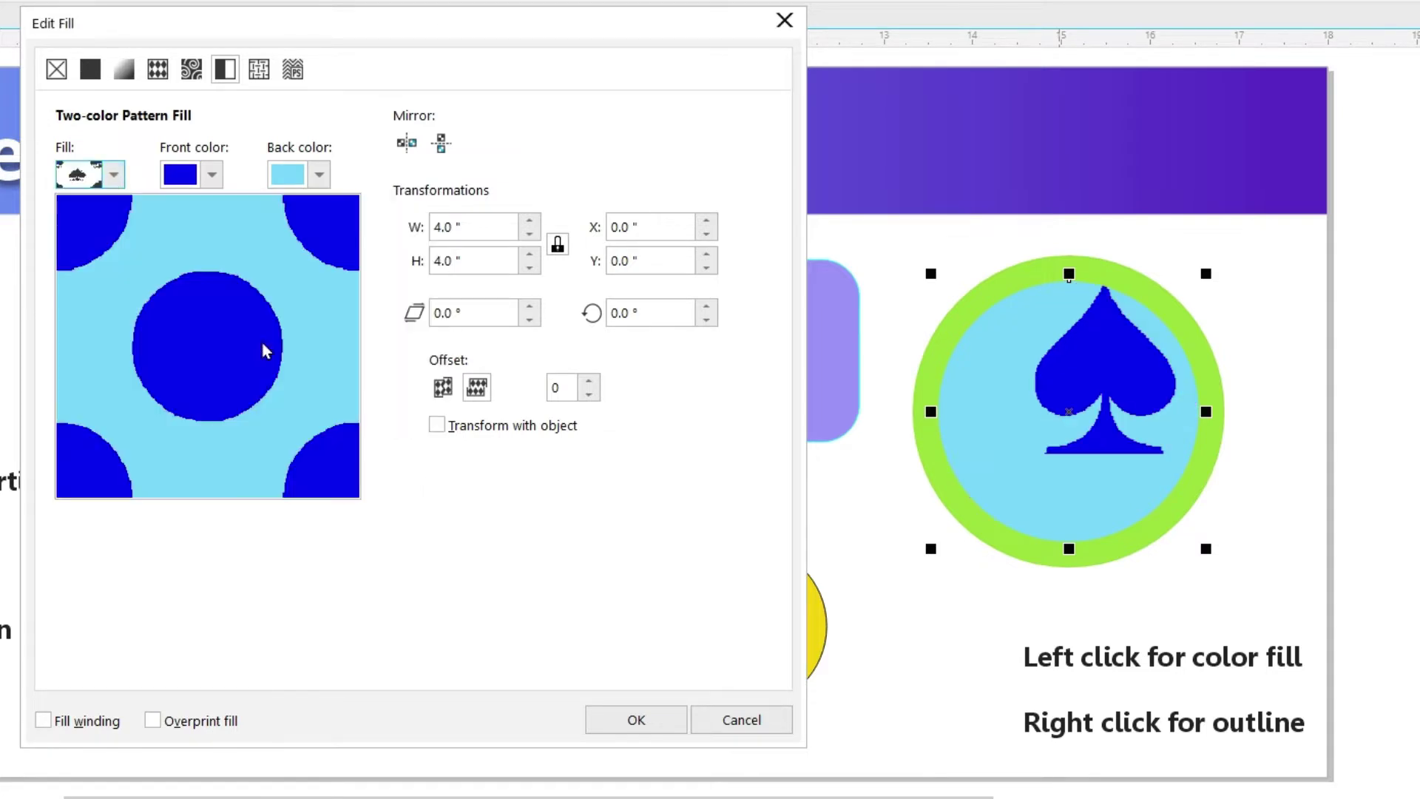
left_click(211, 175)
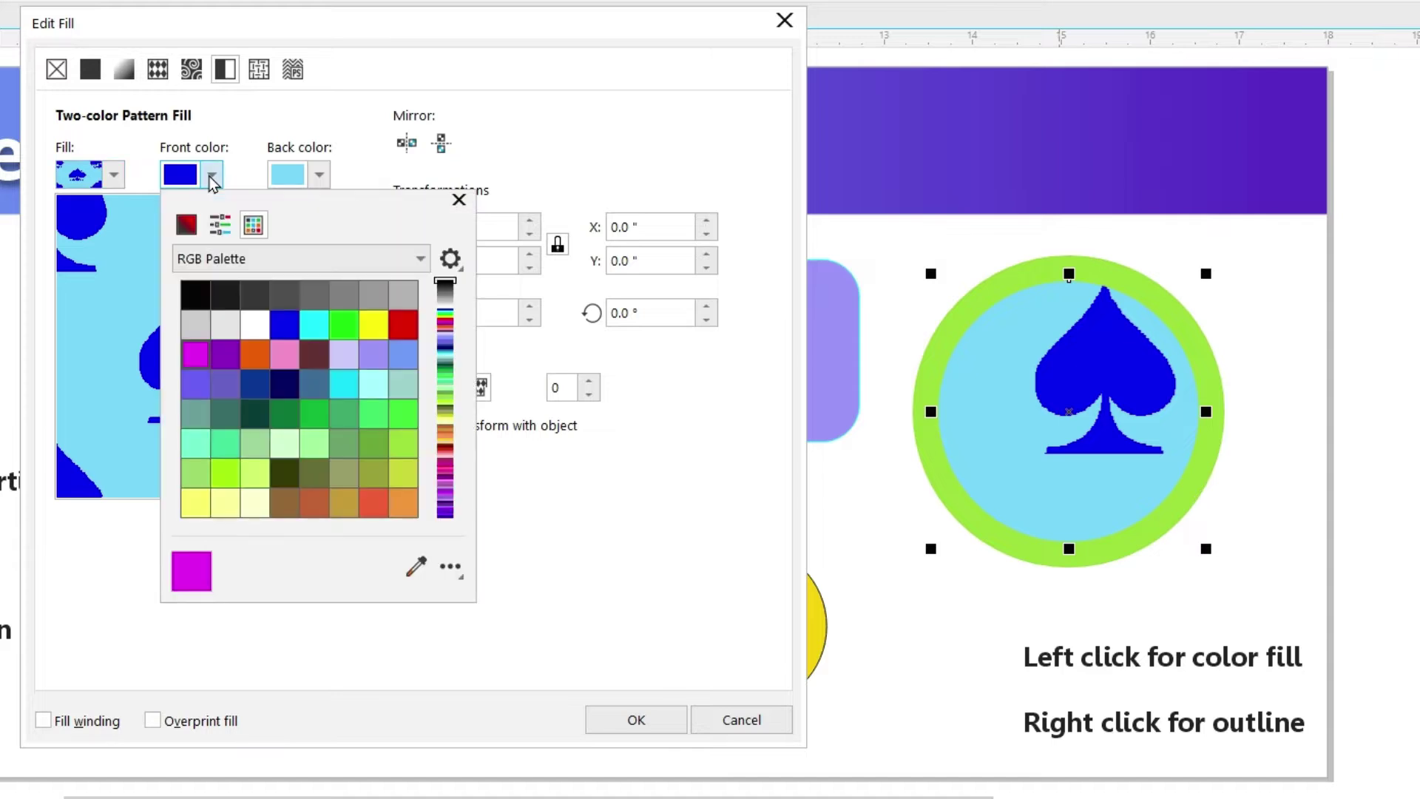
left_click(225, 347)
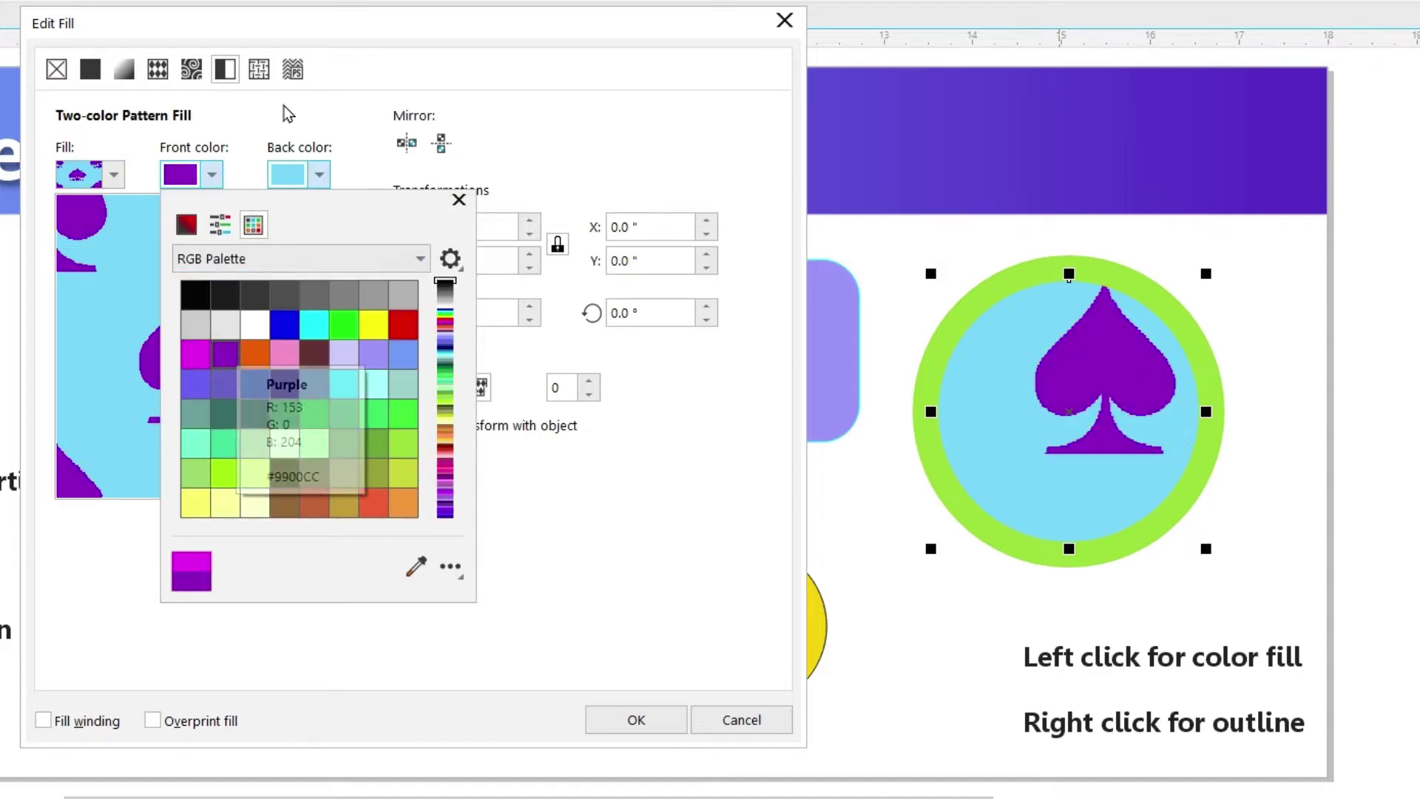
- Apply a texture fill to the circle using Yellow foil from the Samples library
left_click(258, 69)
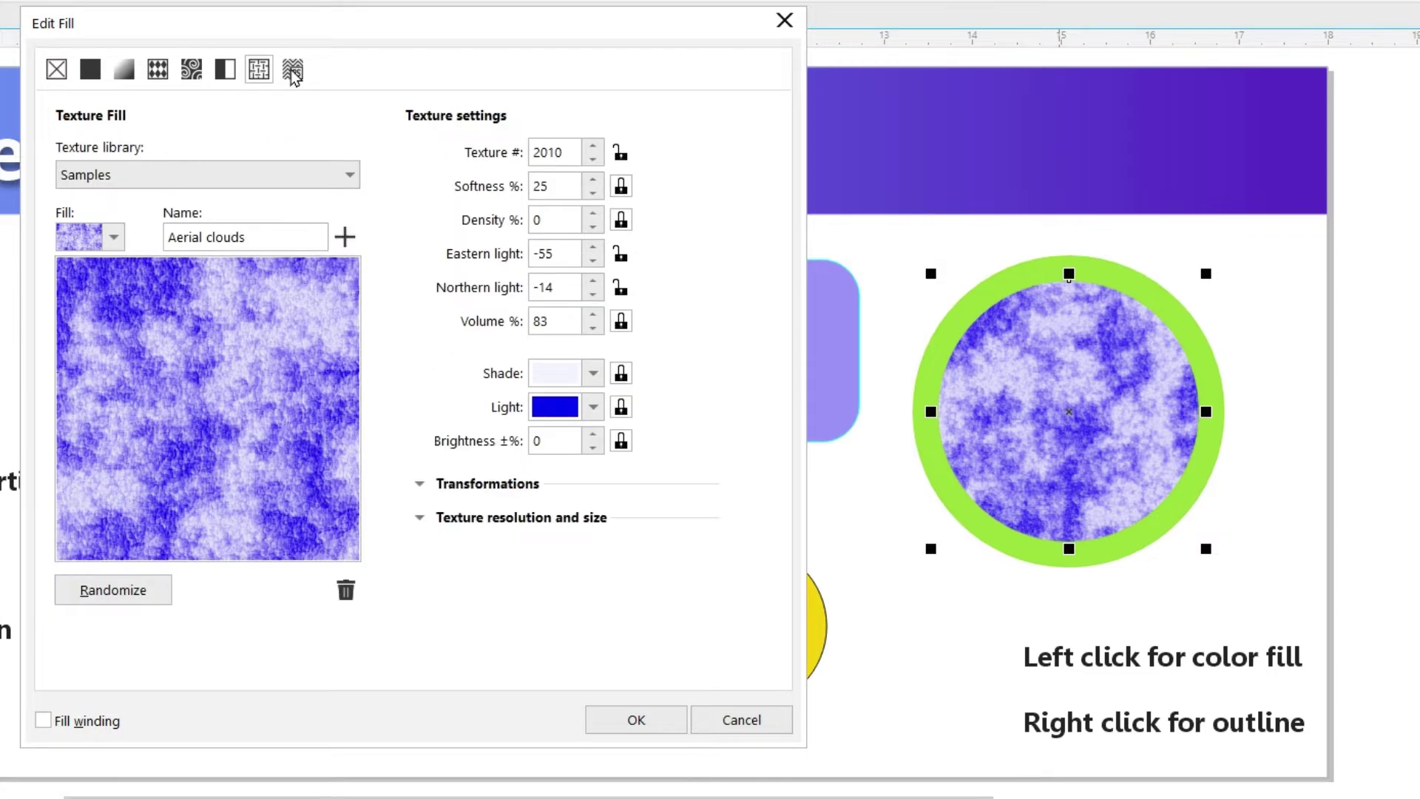
left_click(115, 237)
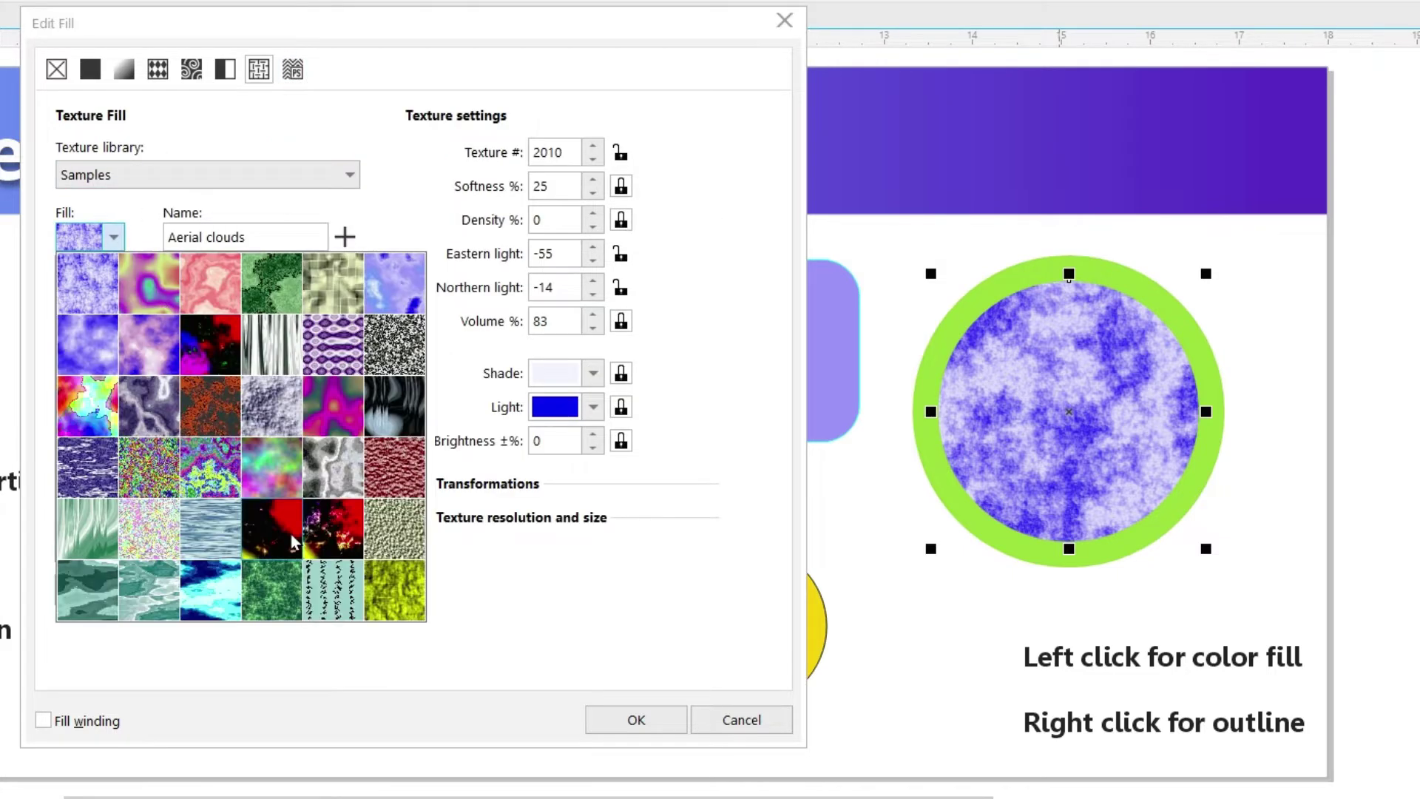
left_click(380, 605)
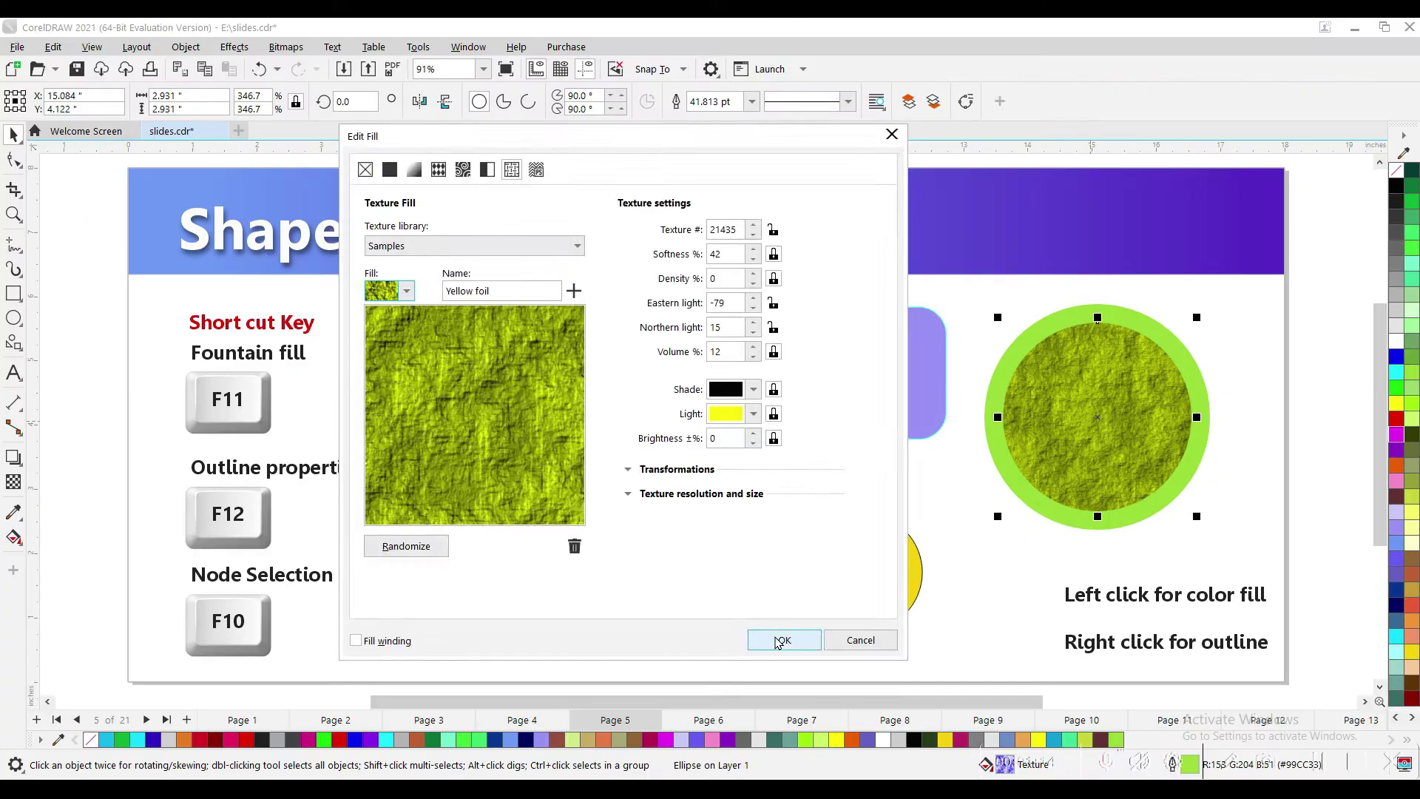
left_click(636, 719)
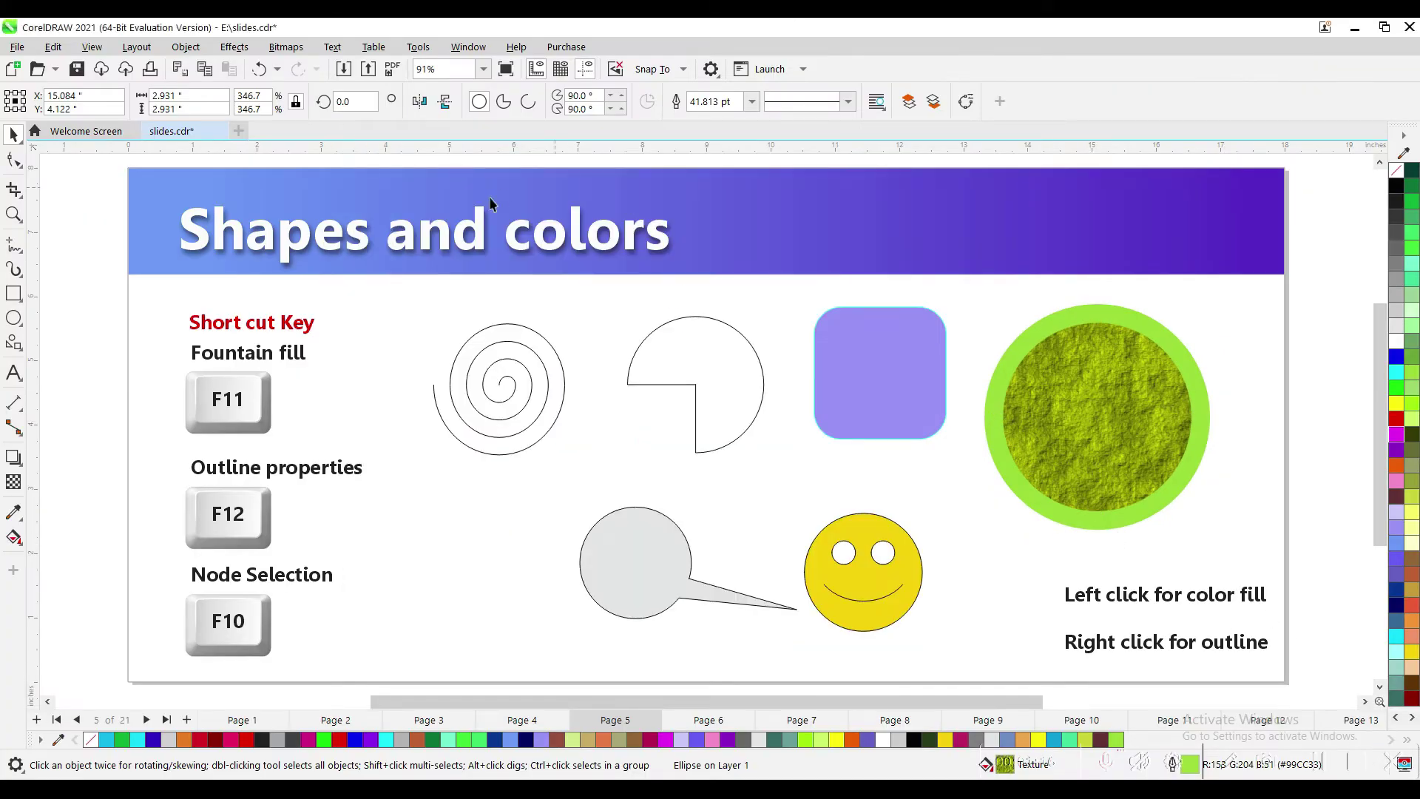
- Replace the large circle's texture fill with solid cyan #00FFFF
left_click(1355, 764)
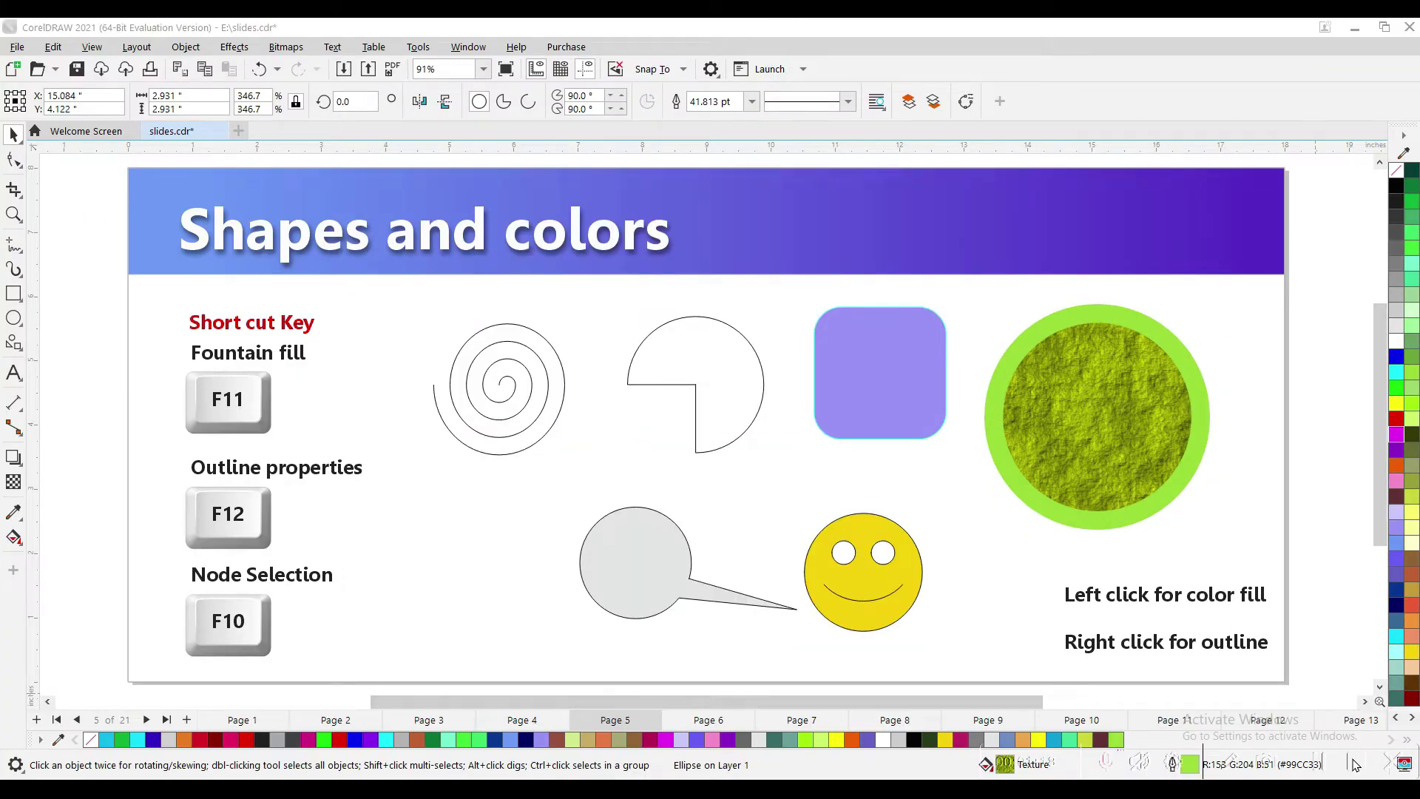
left_click(1076, 381)
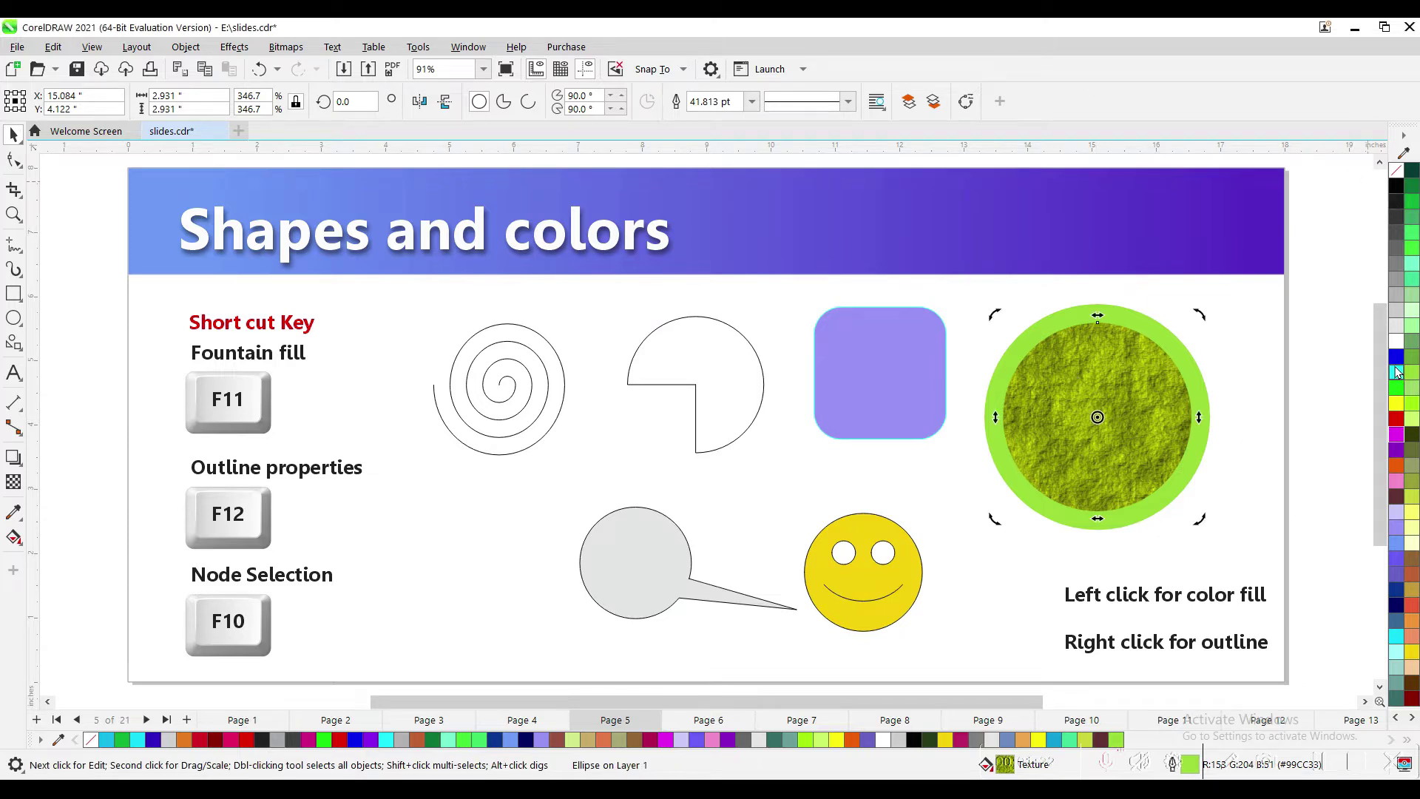
left_click(1396, 372)
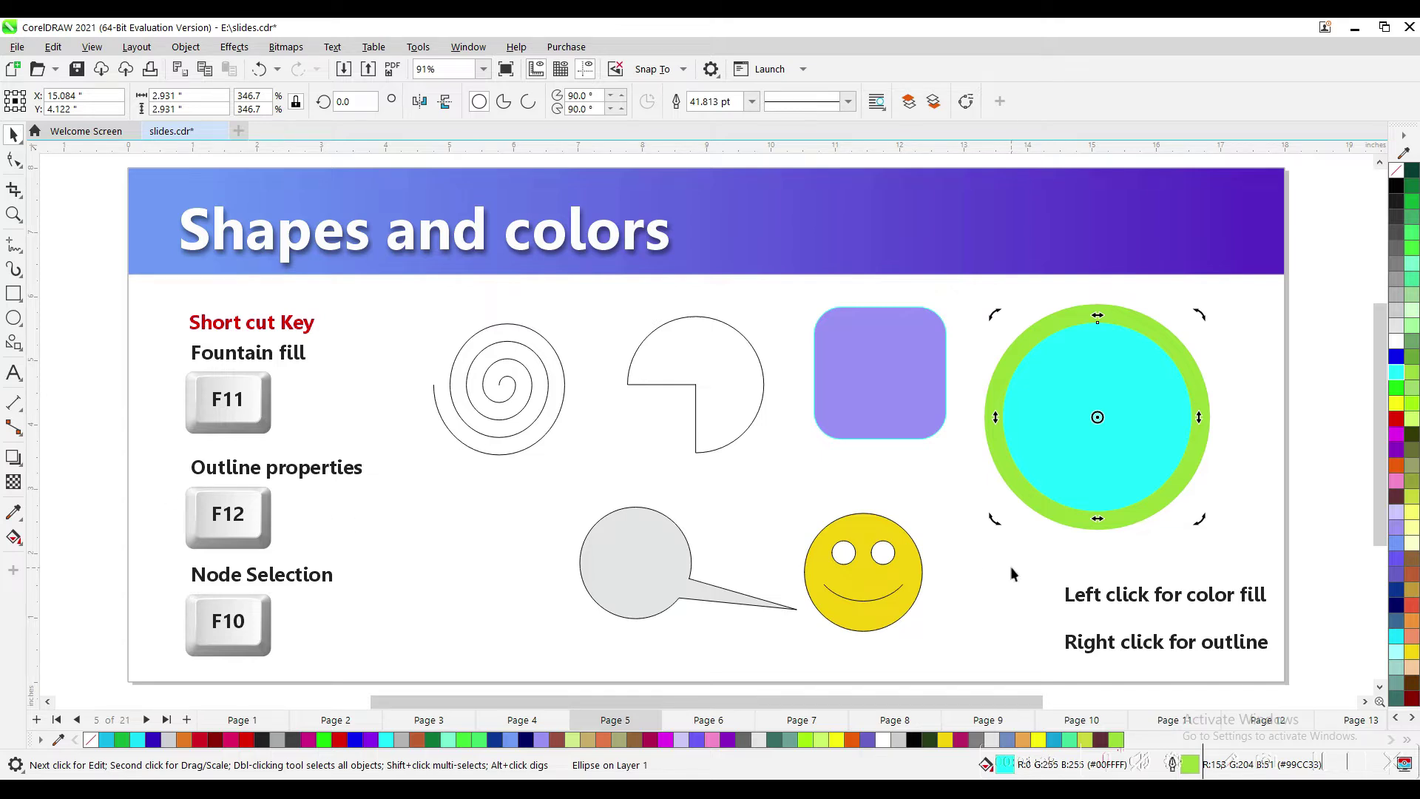
- Set the large circle's outline color to purple #9900CC from the RGB Palette in the Outline Pen settings
key("F12")
left_click_drag(565, 258, 490, 153)
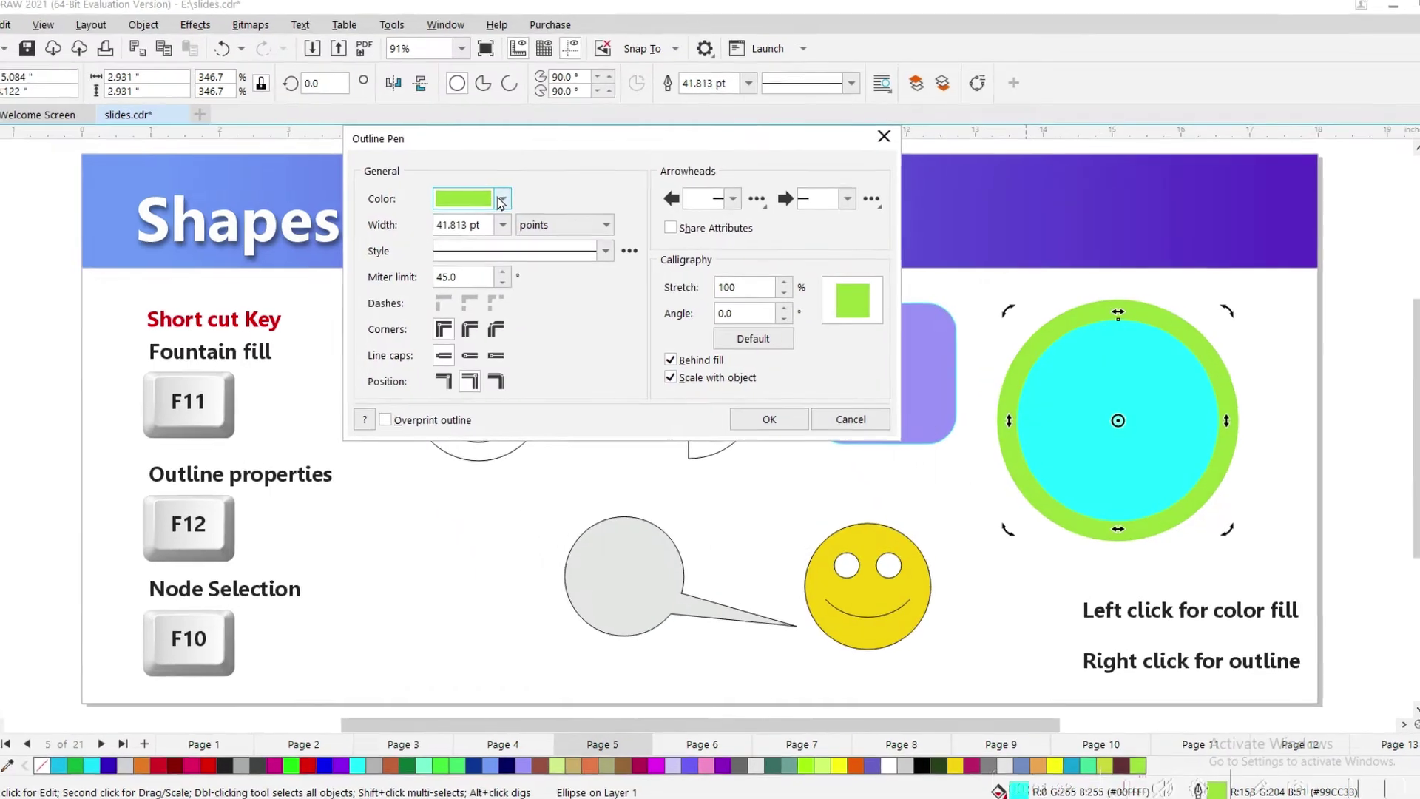
left_click(522, 210)
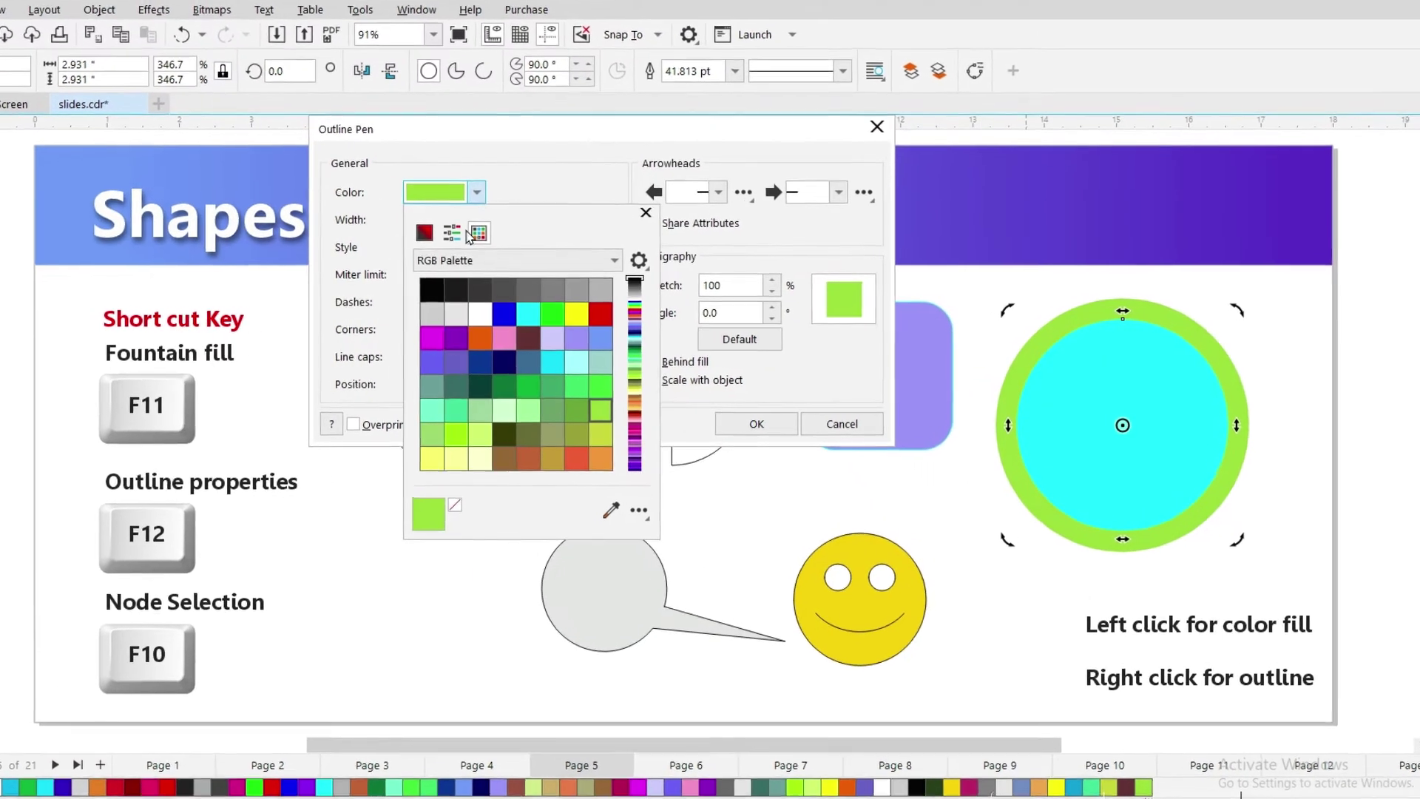
left_click(457, 338)
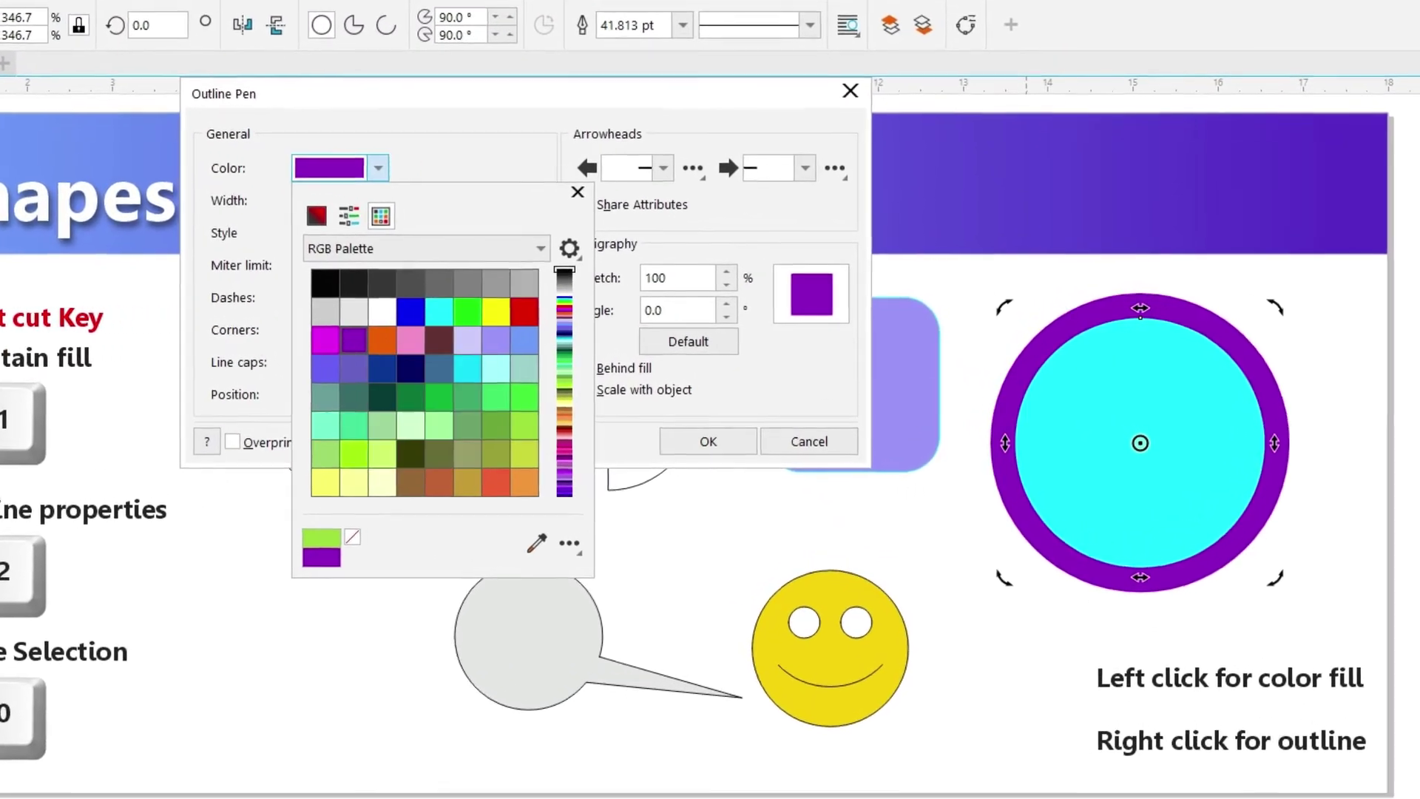
left_click(453, 148)
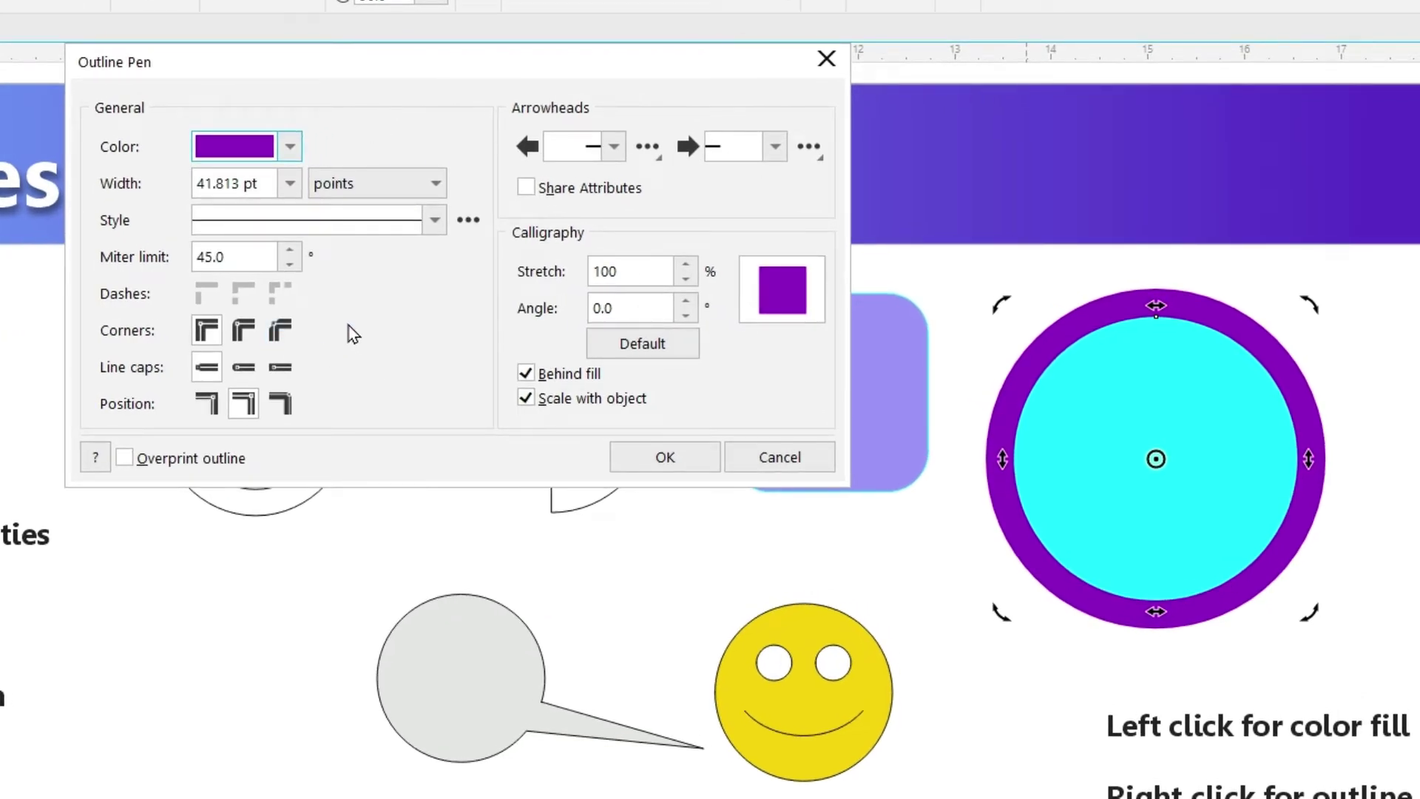
- Try preset outline widths of 4, 2, 24 and 36 pt on the large circle
left_click_drag(229, 258, 197, 259)
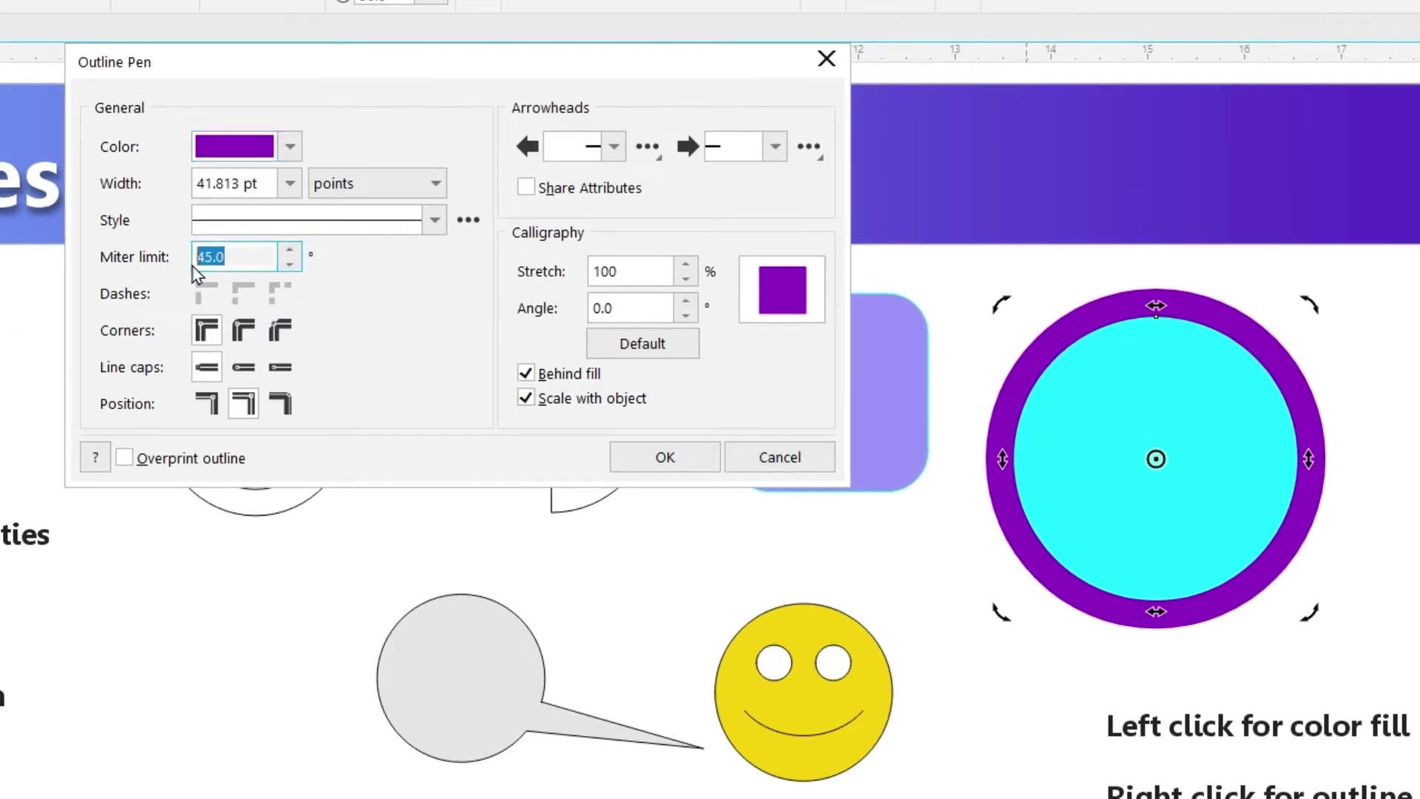
left_click(238, 183)
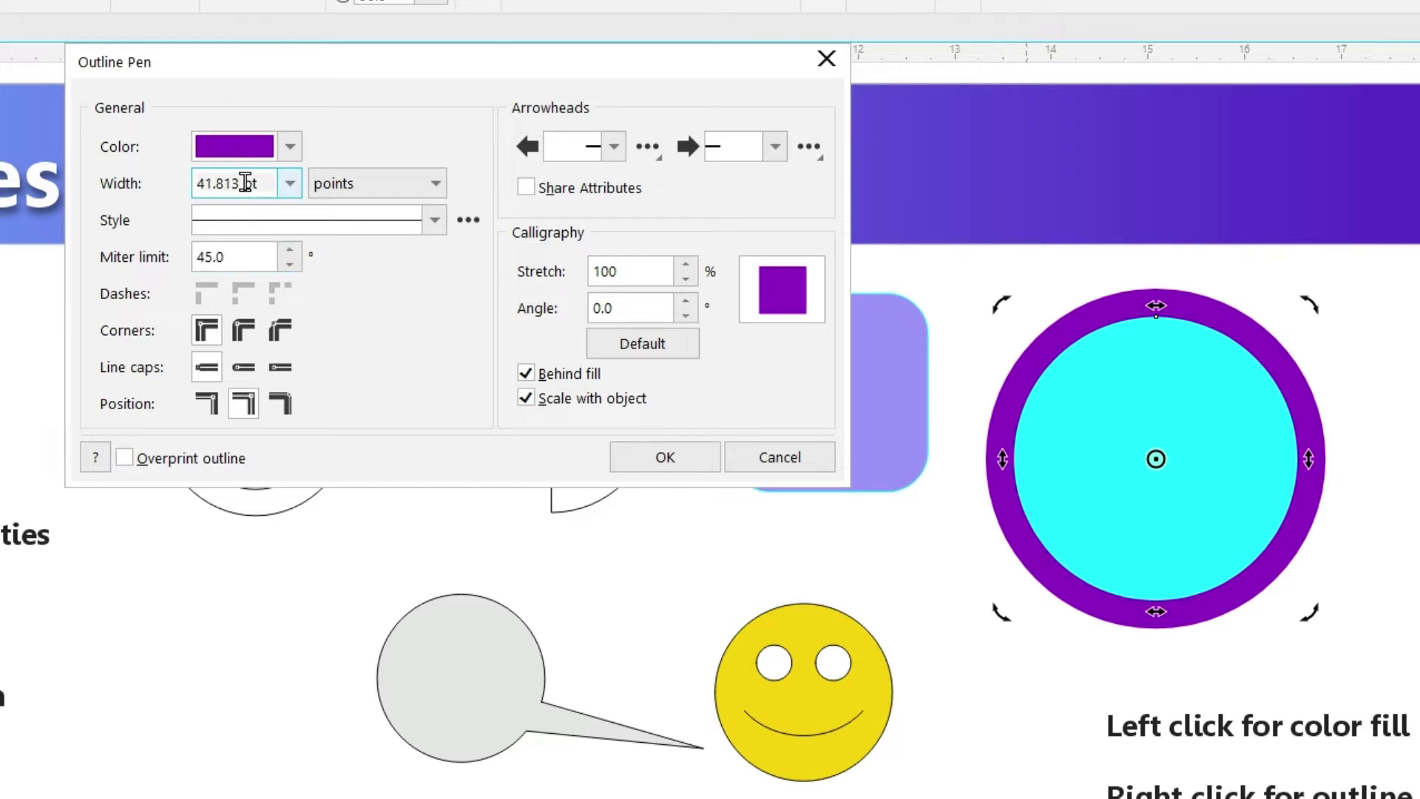
left_click(290, 183)
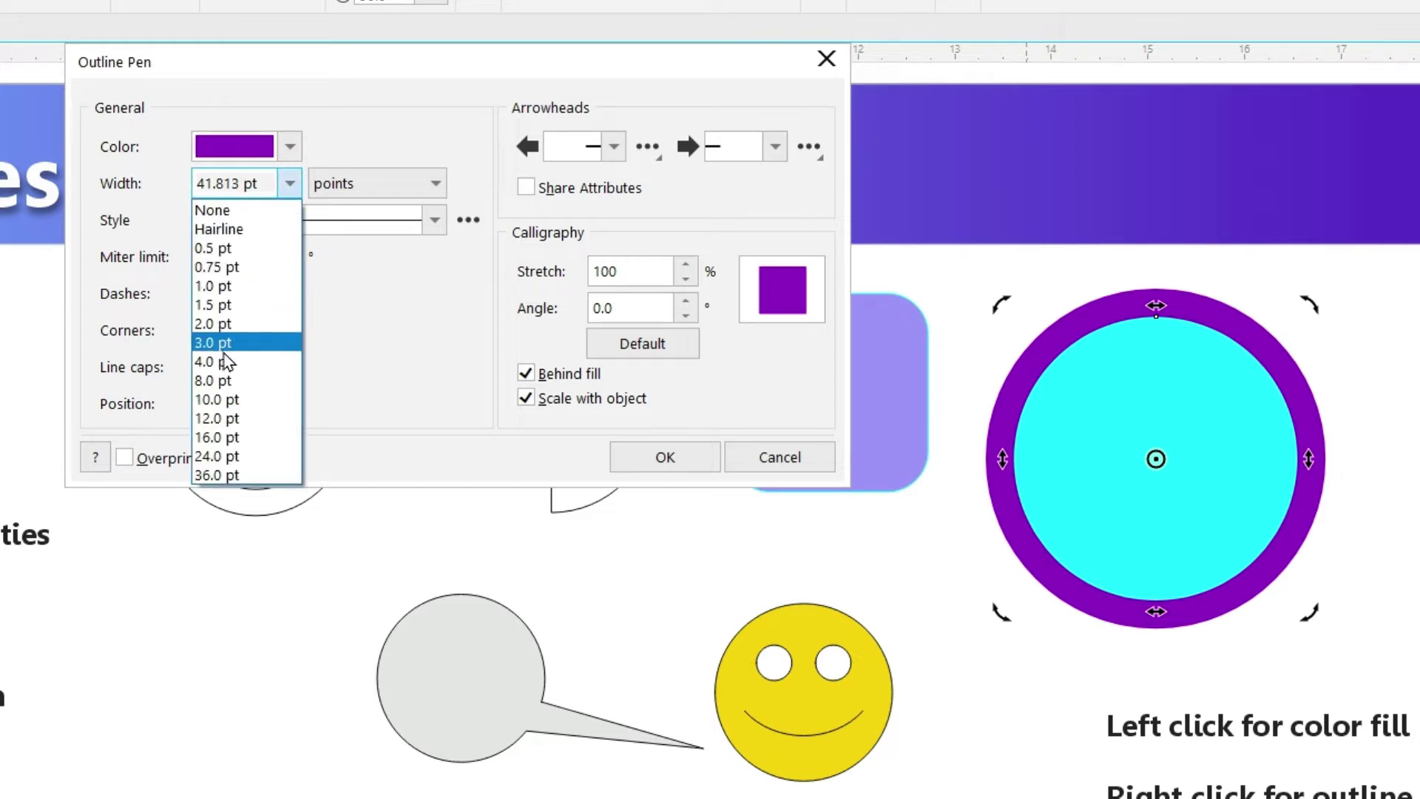
left_click(225, 361)
left_click(290, 184)
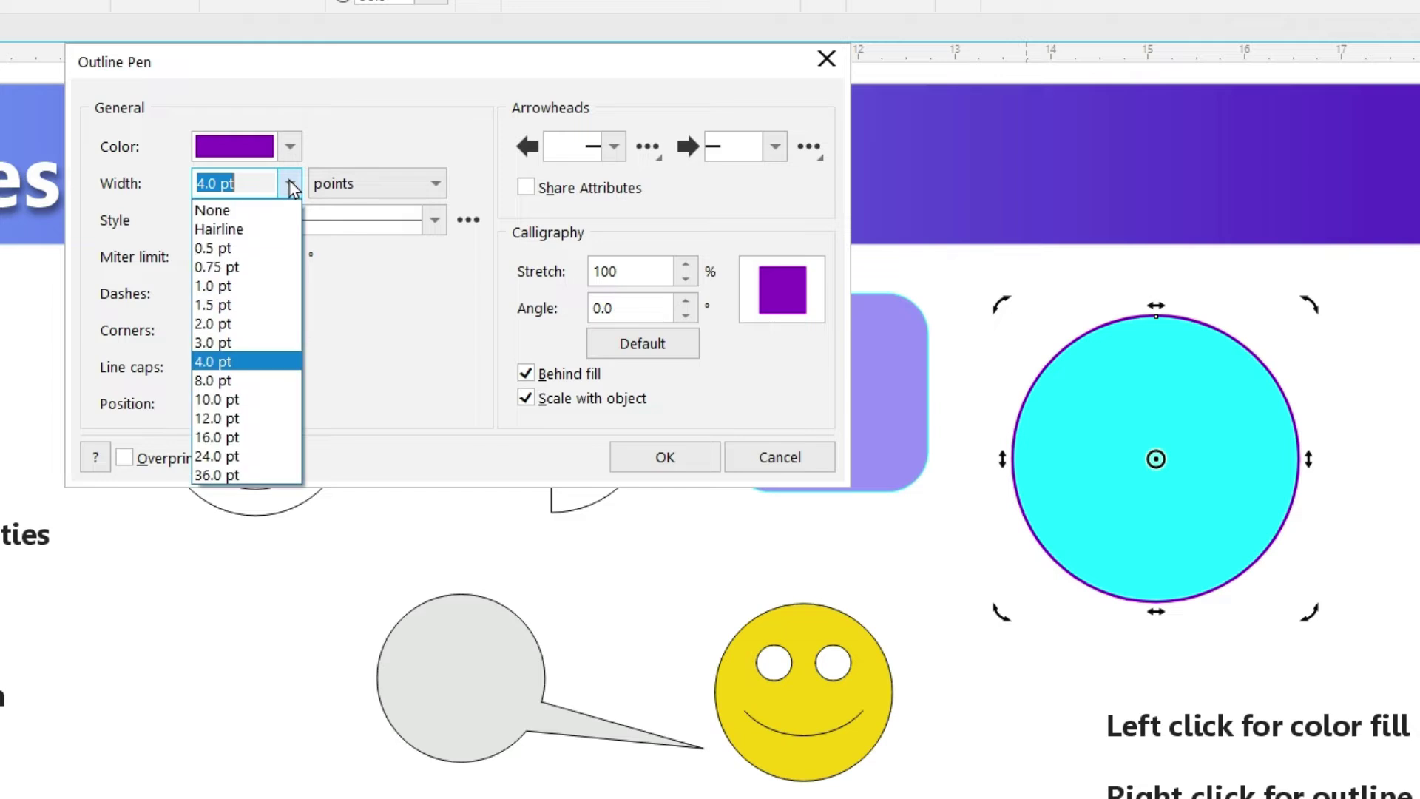
left_click(292, 324)
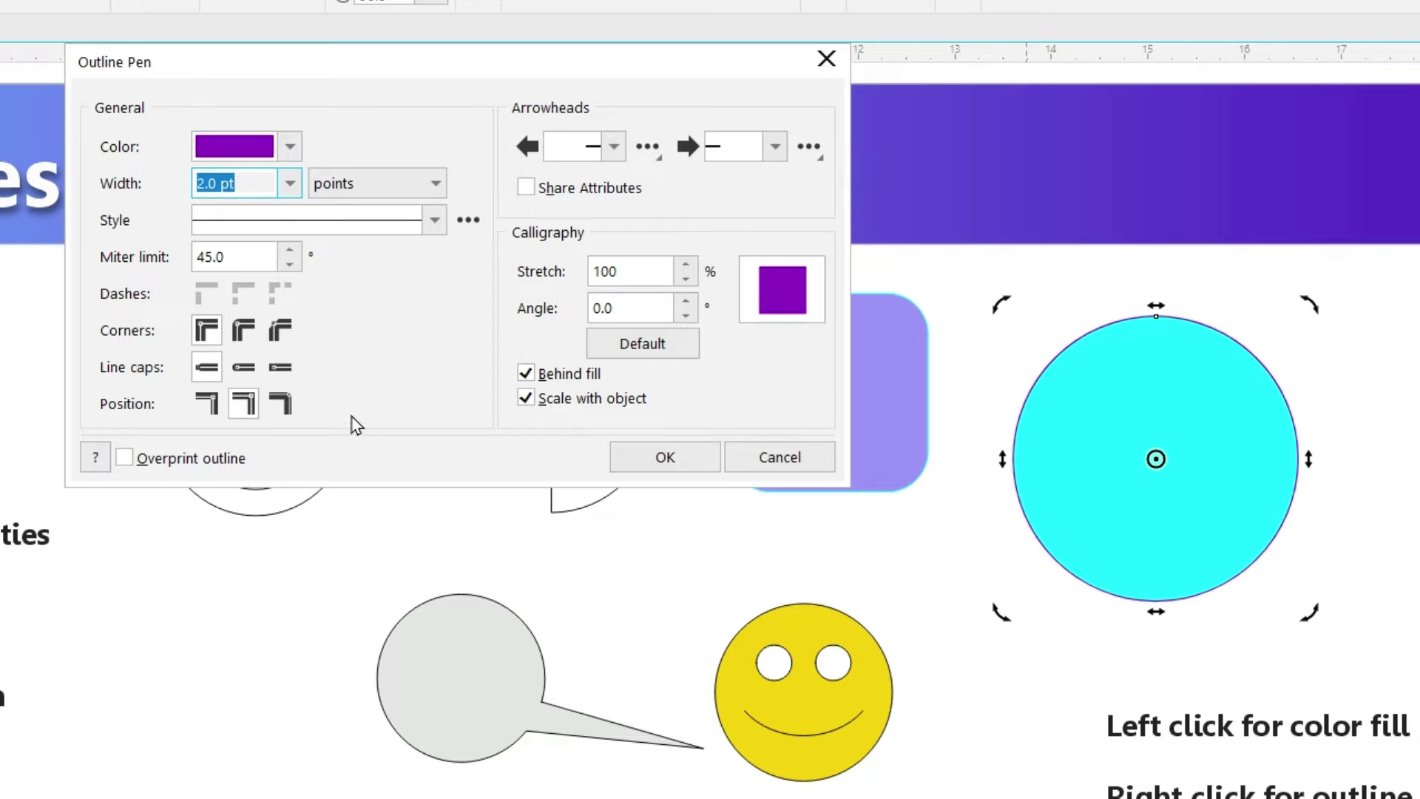
left_click(289, 184)
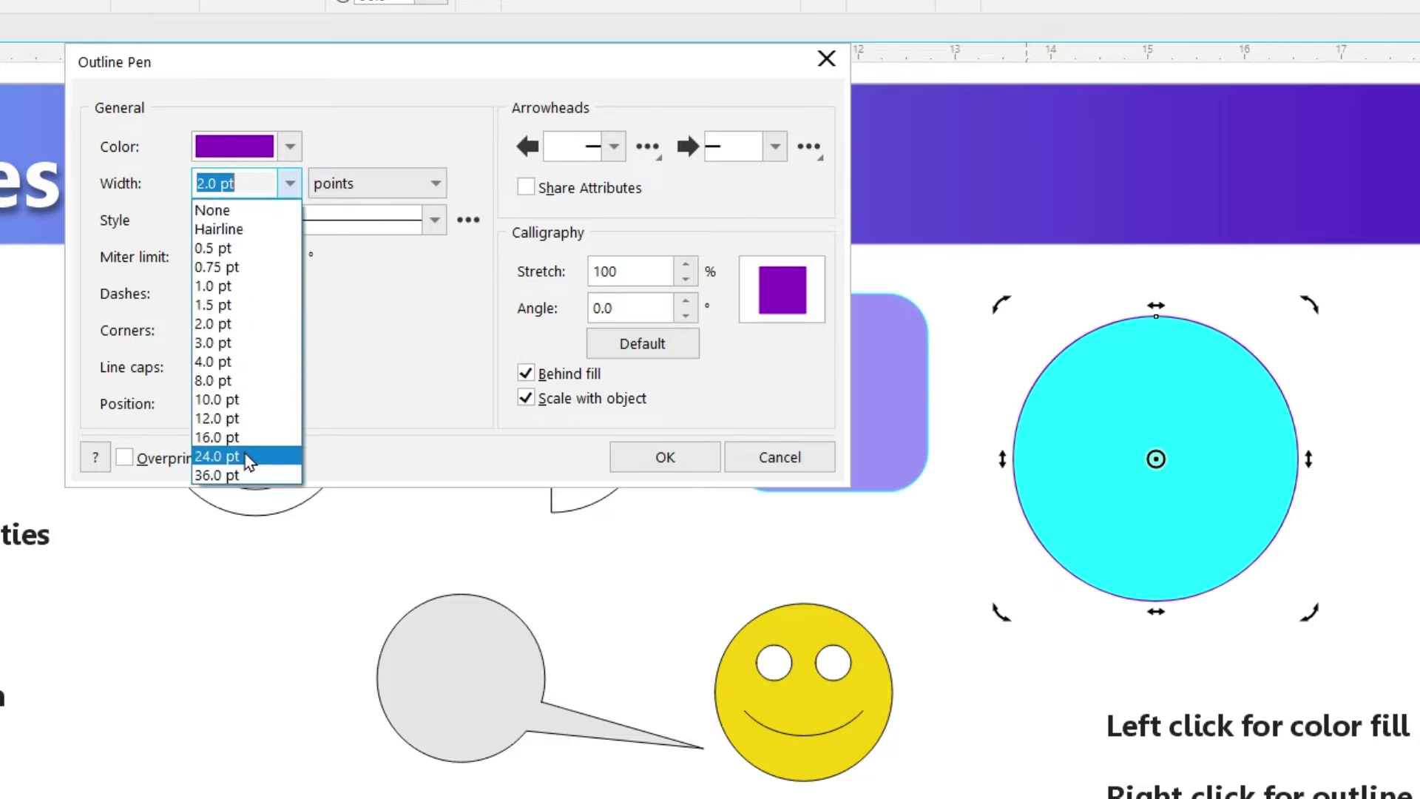
left_click(247, 456)
left_click(292, 184)
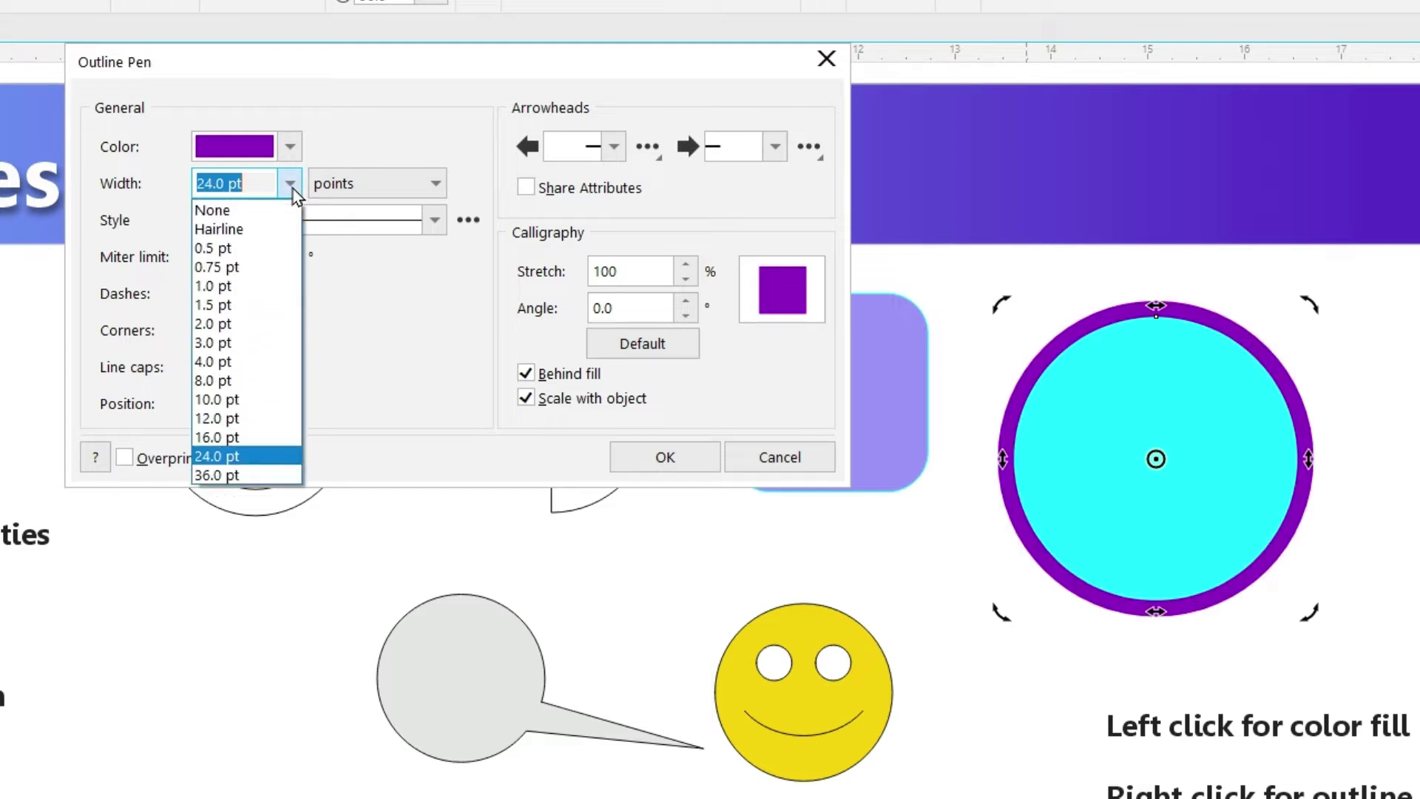
left_click(248, 475)
- Set the large circle's outline width to 100 pt and apply the outline settings
double_click(212, 184)
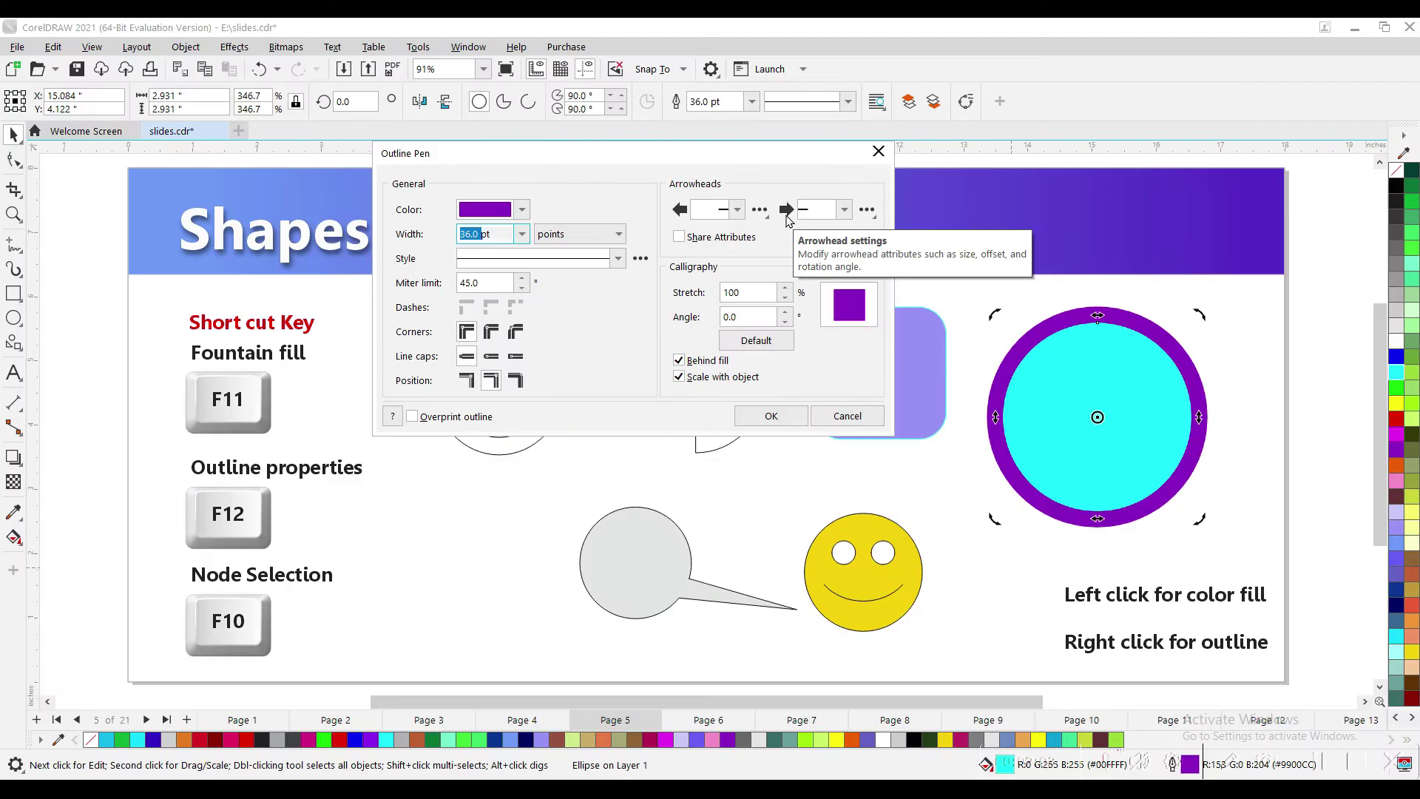
type("100")
key("Return")
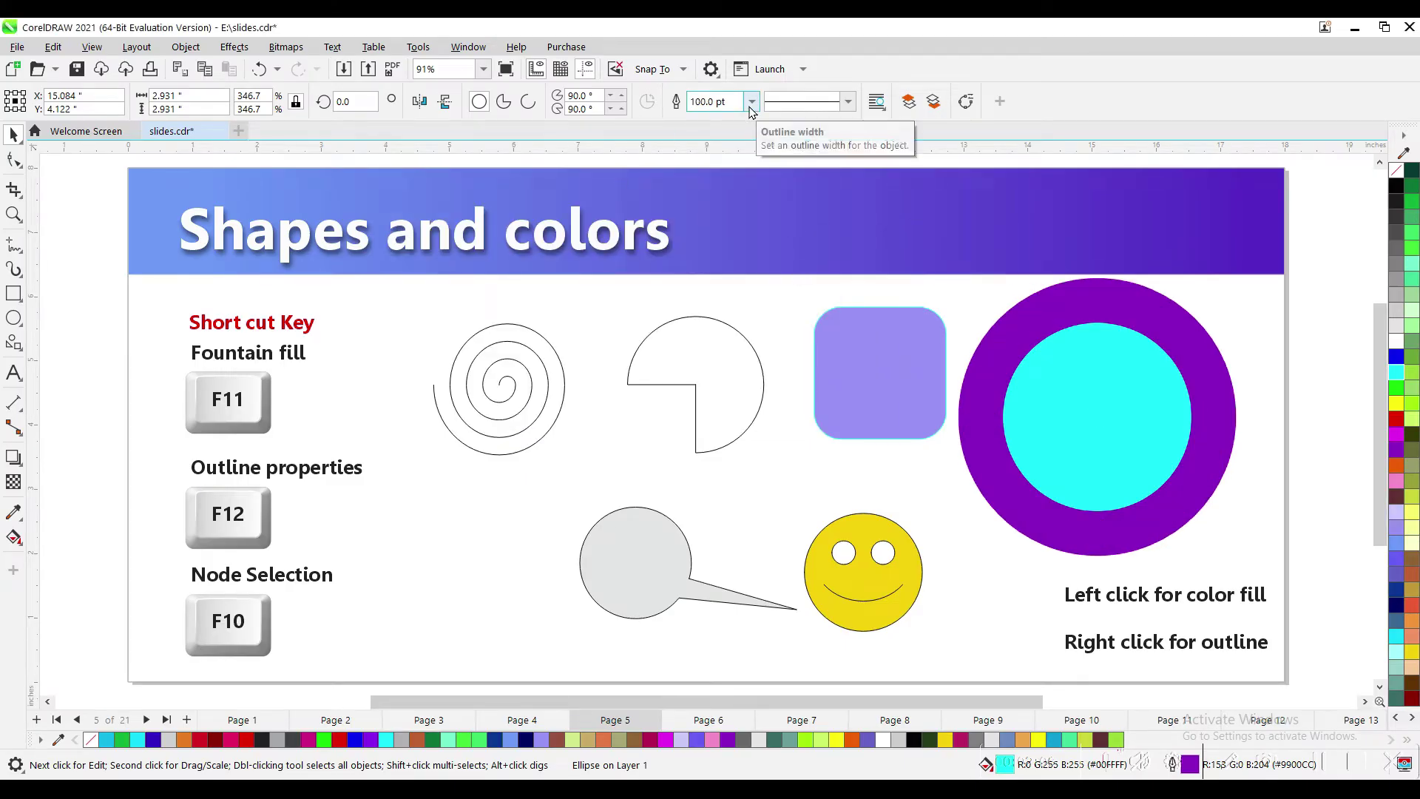
- Turn the circle outline's Behind fill option off and back on, and accept the outline settings
key("F12")
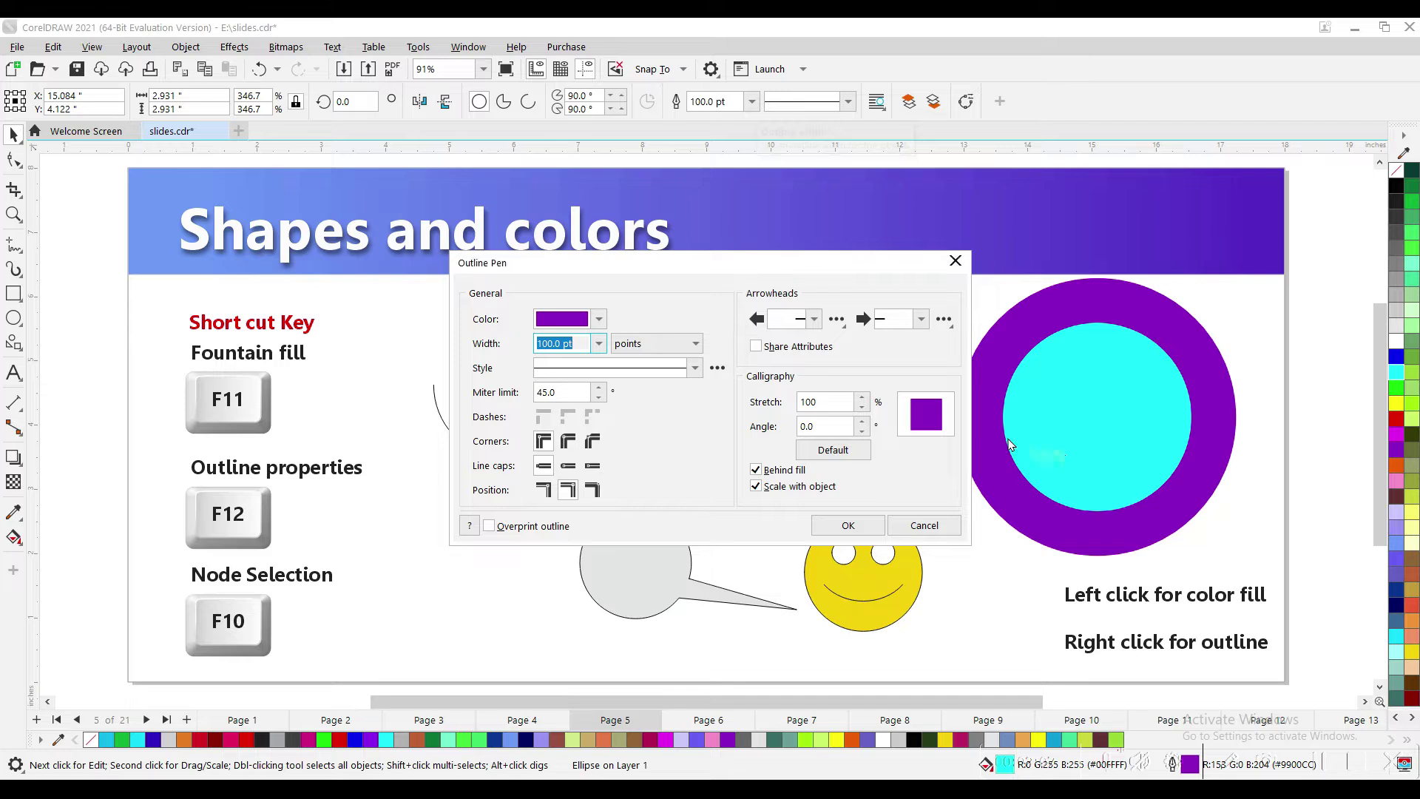
left_click(769, 474)
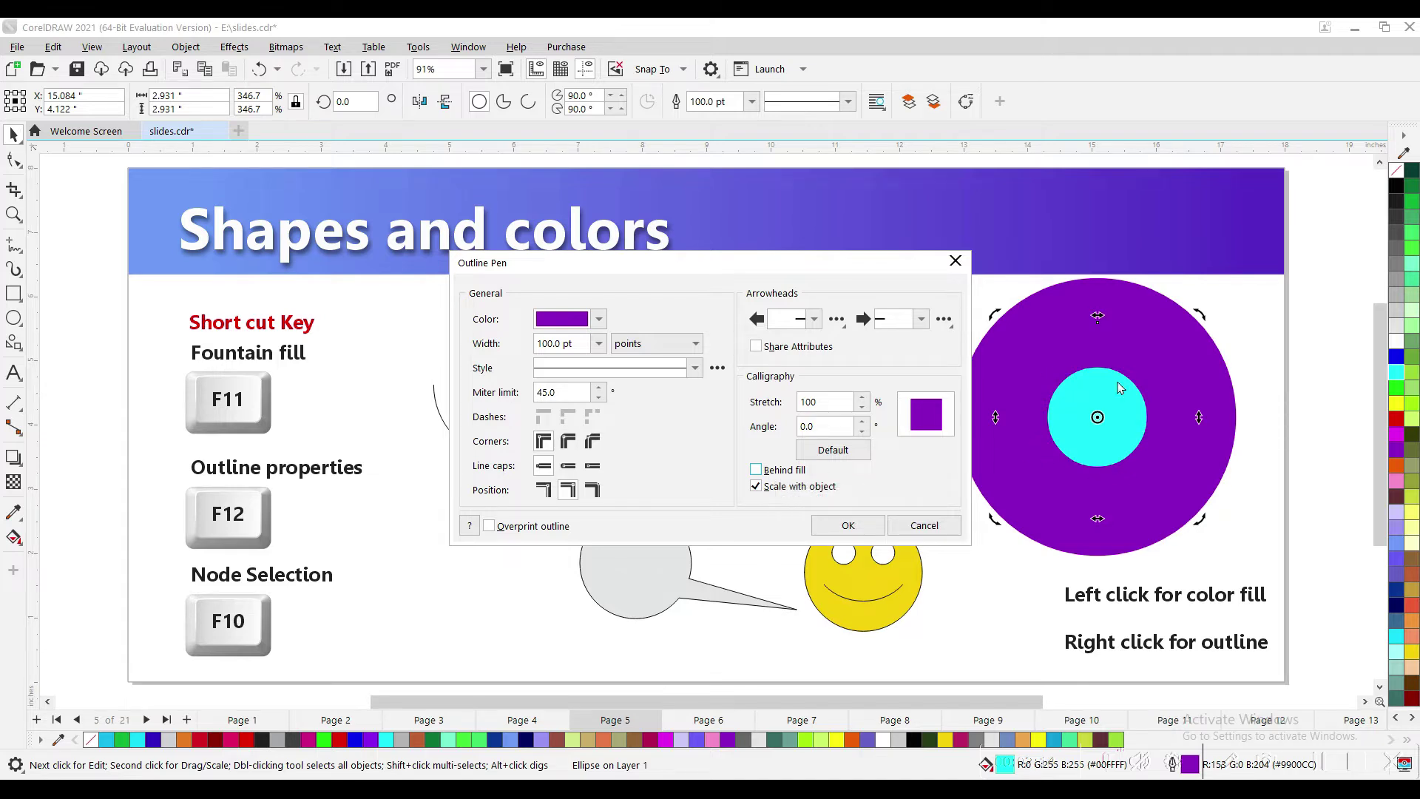
left_click(756, 471)
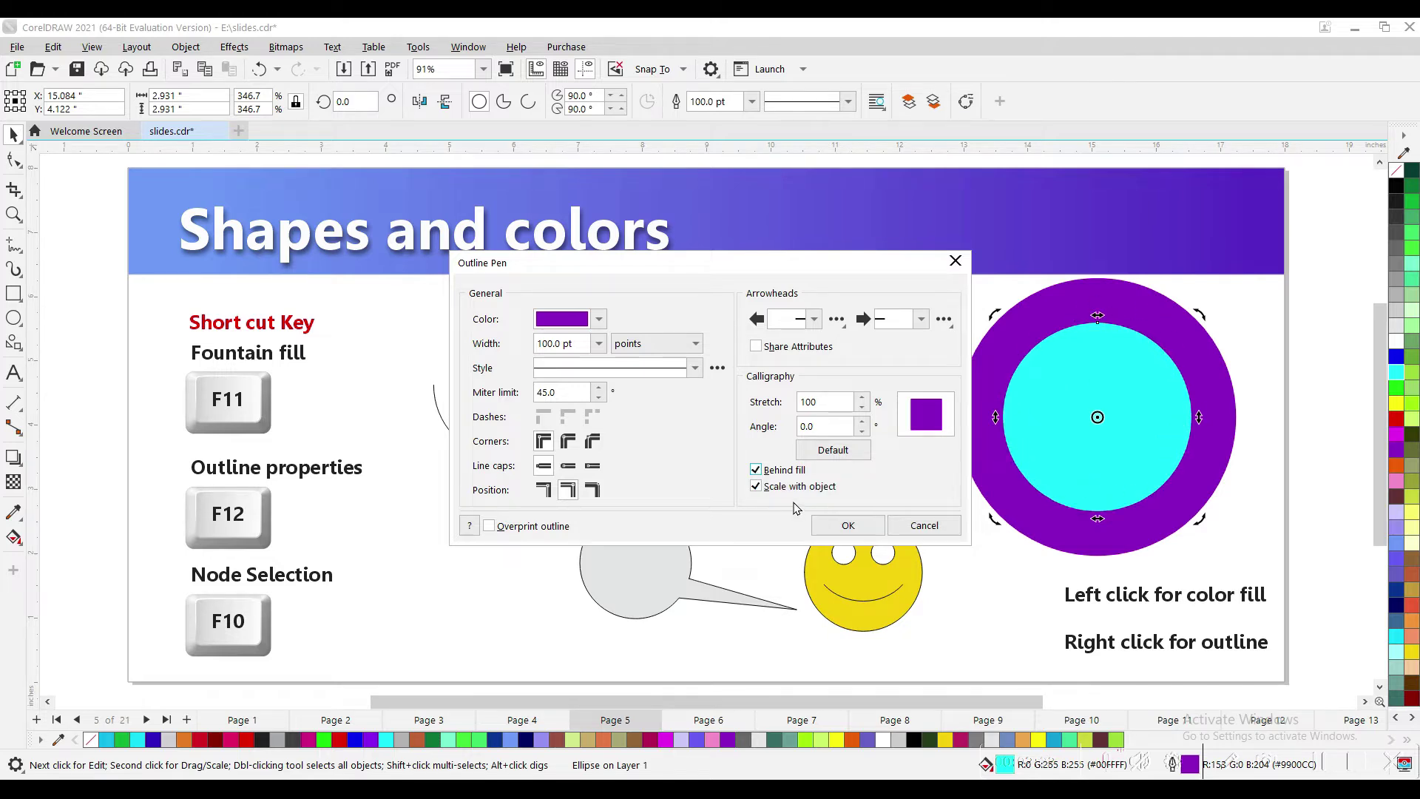
left_click(848, 527)
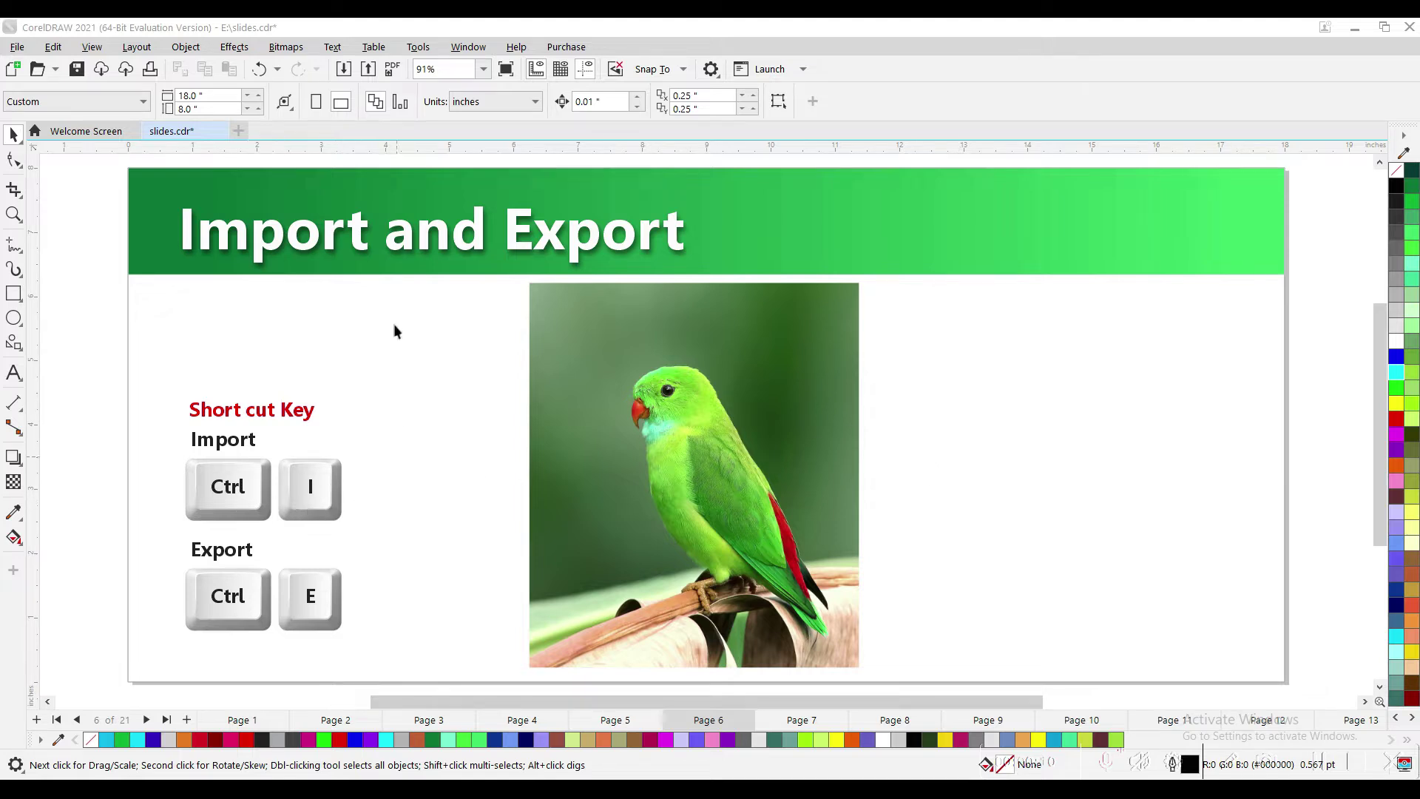
- Import the red macaw photo from the pix folder and place it at its original size on the page
left_click(344, 69)
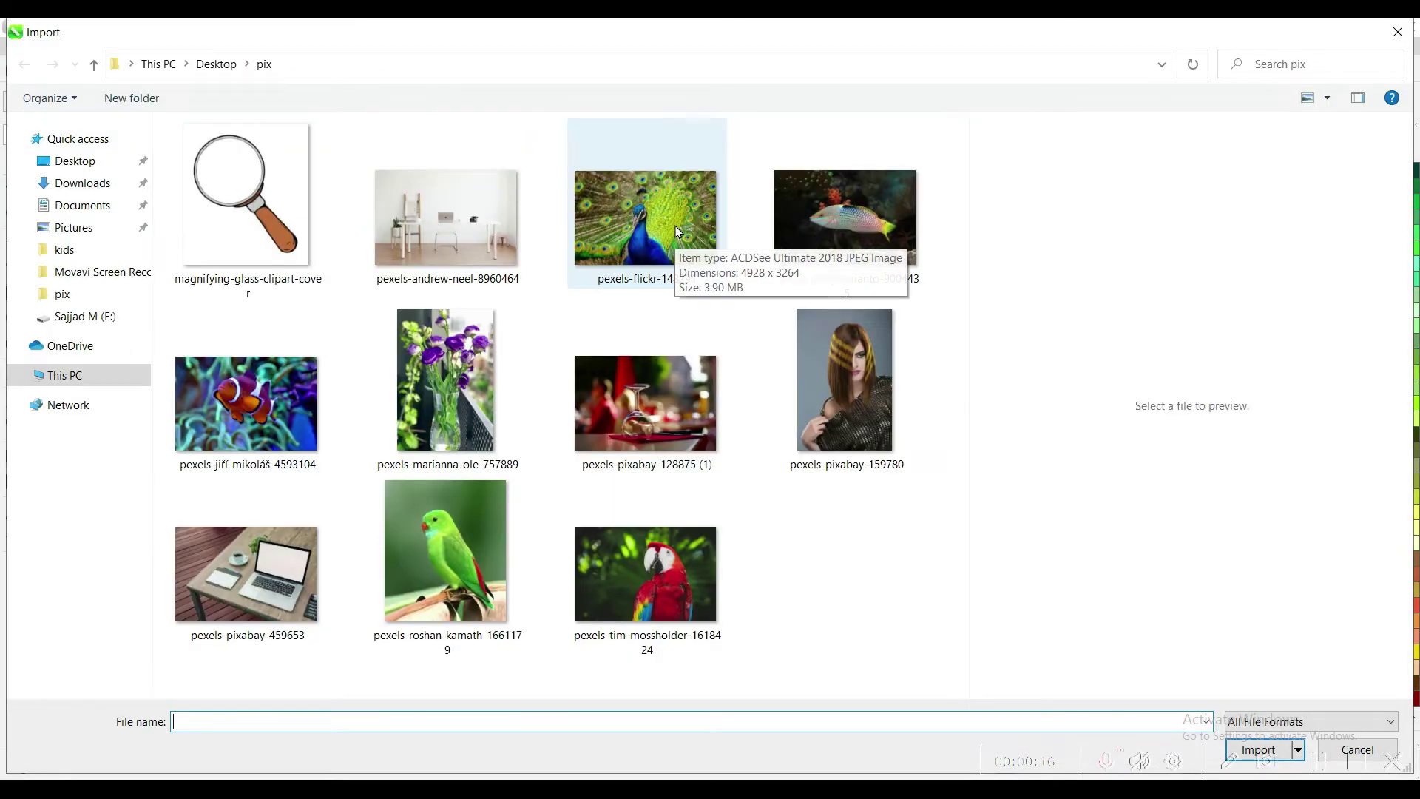
left_click(660, 563)
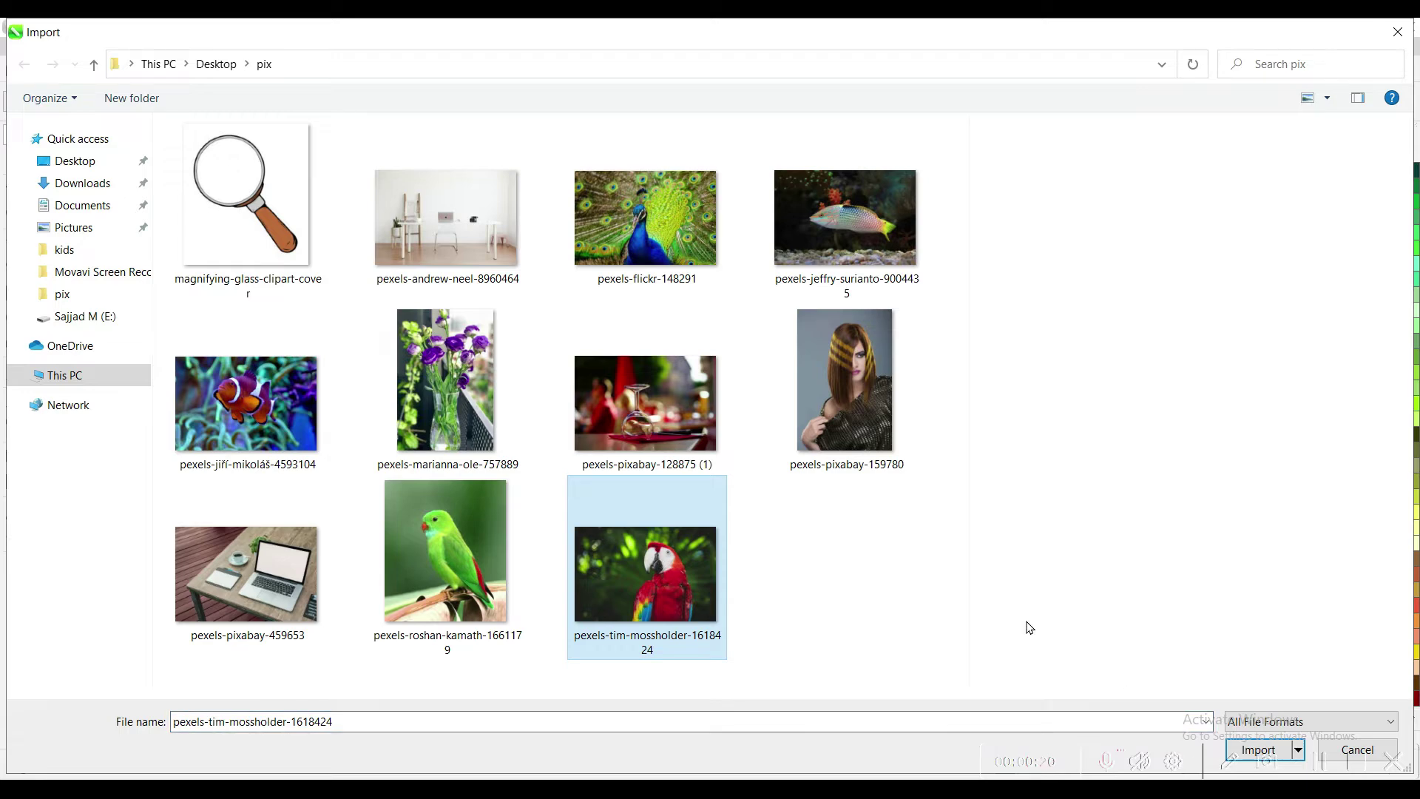
left_click(1251, 749)
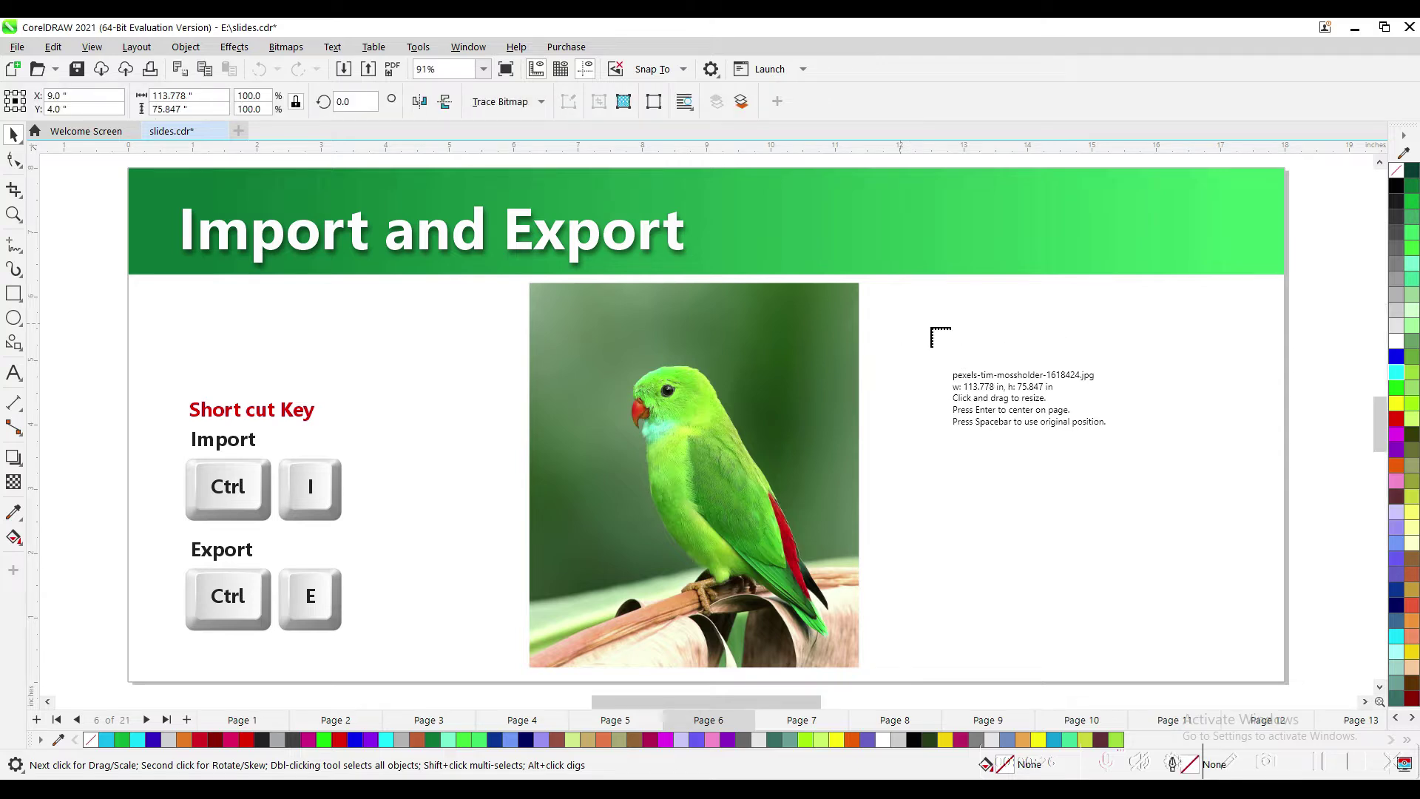
left_click(896, 312)
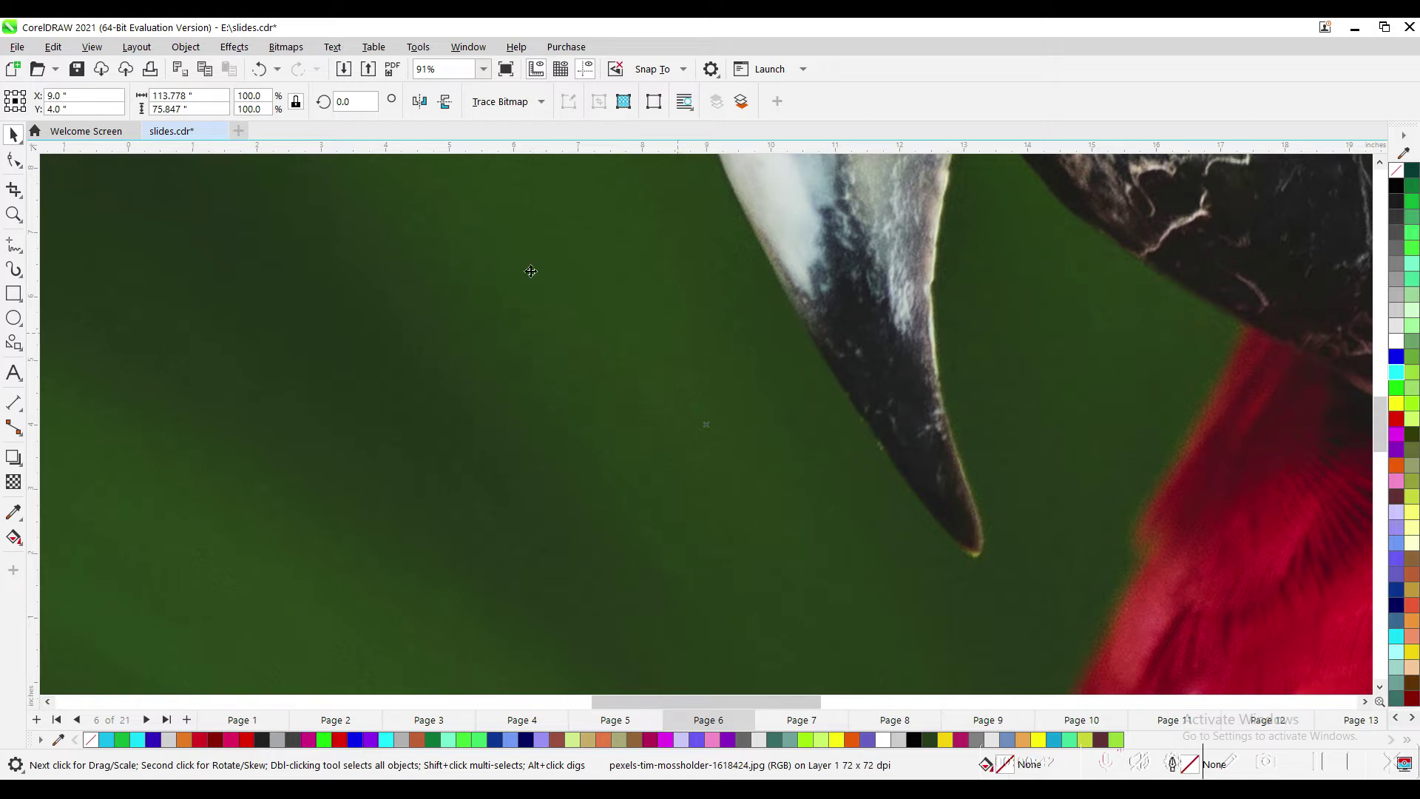
- Try scaling the macaw photo to a height of 3 inches with the ratio locked, and undo the resize
left_click(295, 108)
left_click_drag(204, 109, 125, 103)
type("3")
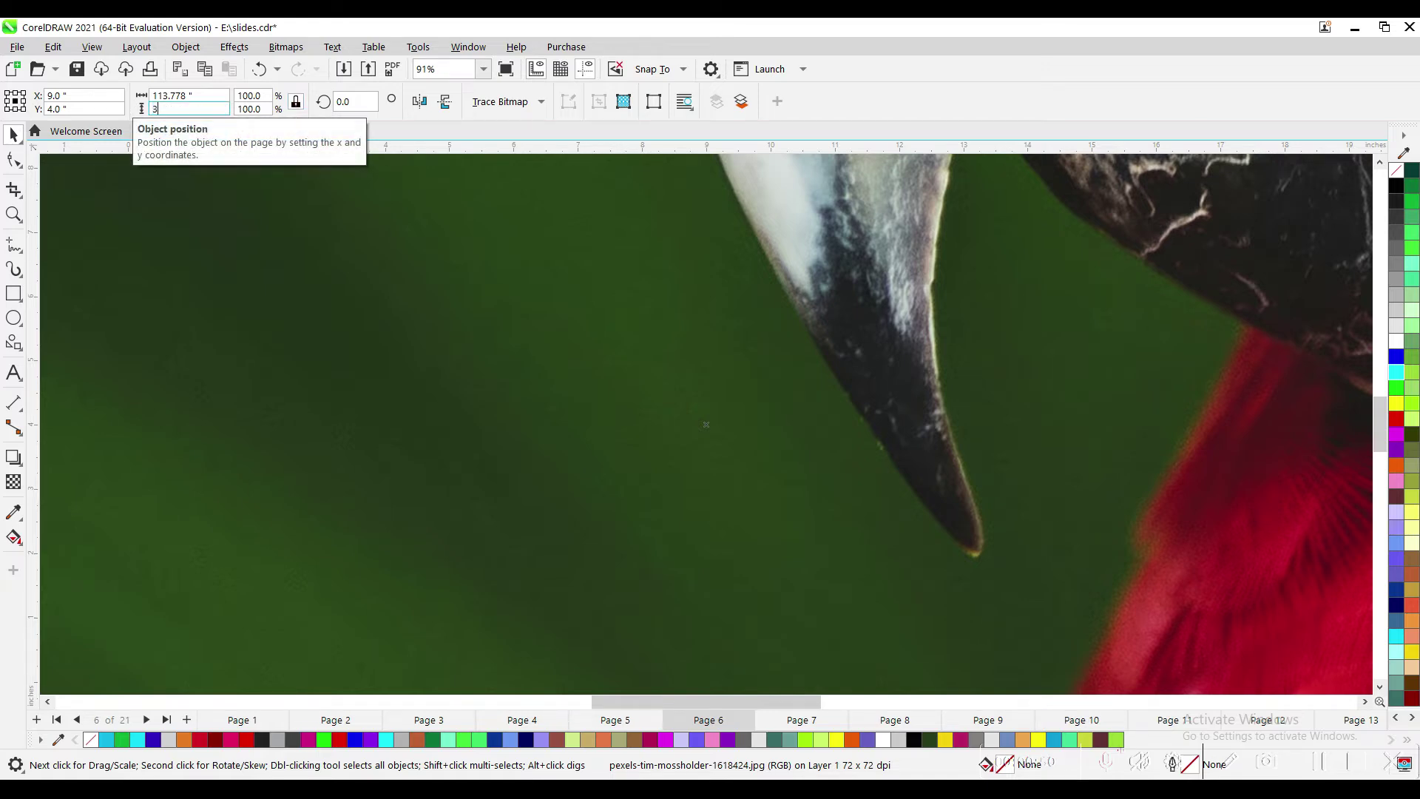
key("Return")
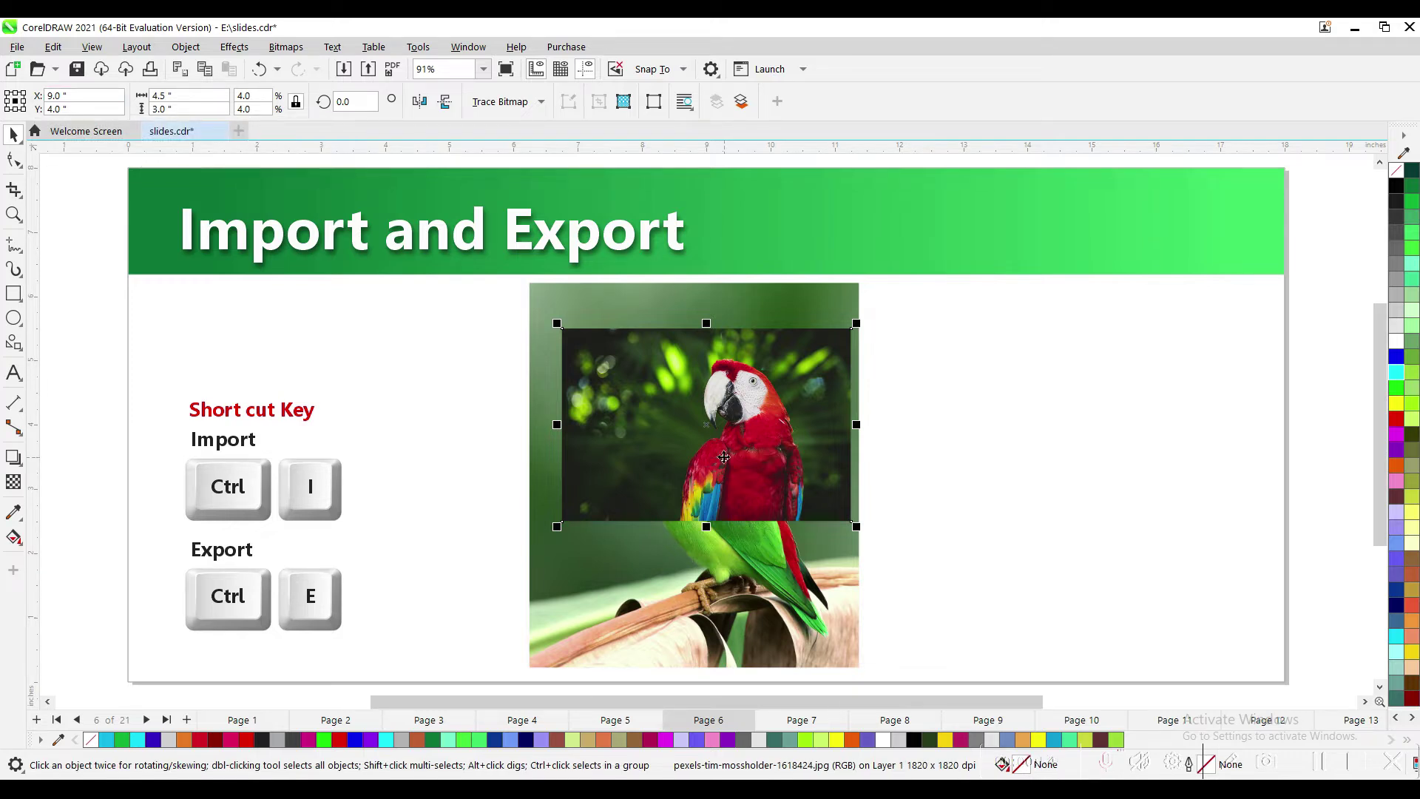
key("ctrl+z")
- Try setting the macaw photo's height to 3 inches with the ratio unlocked, and delete the photo
left_click(295, 104)
left_click(296, 105)
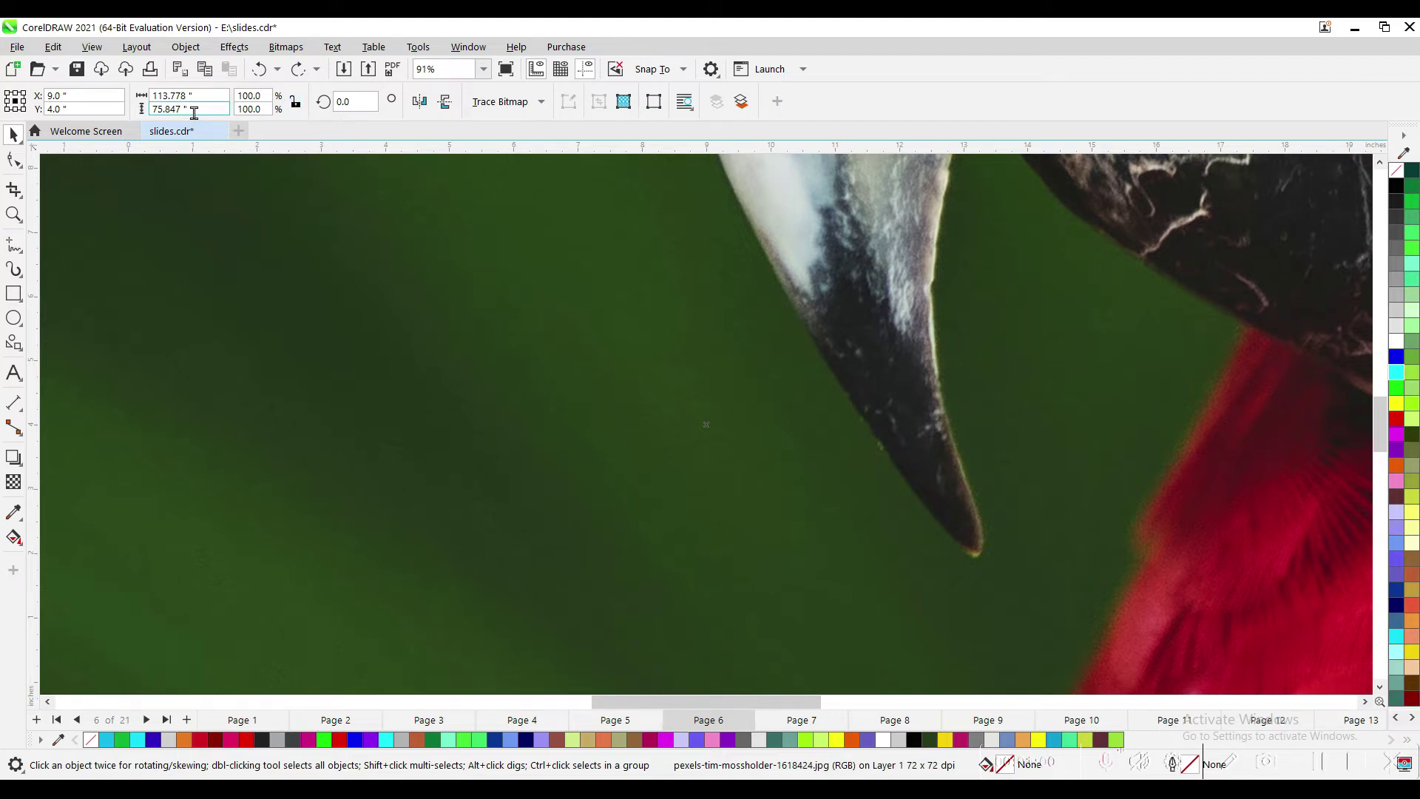
left_click_drag(190, 110, 123, 113)
type("3")
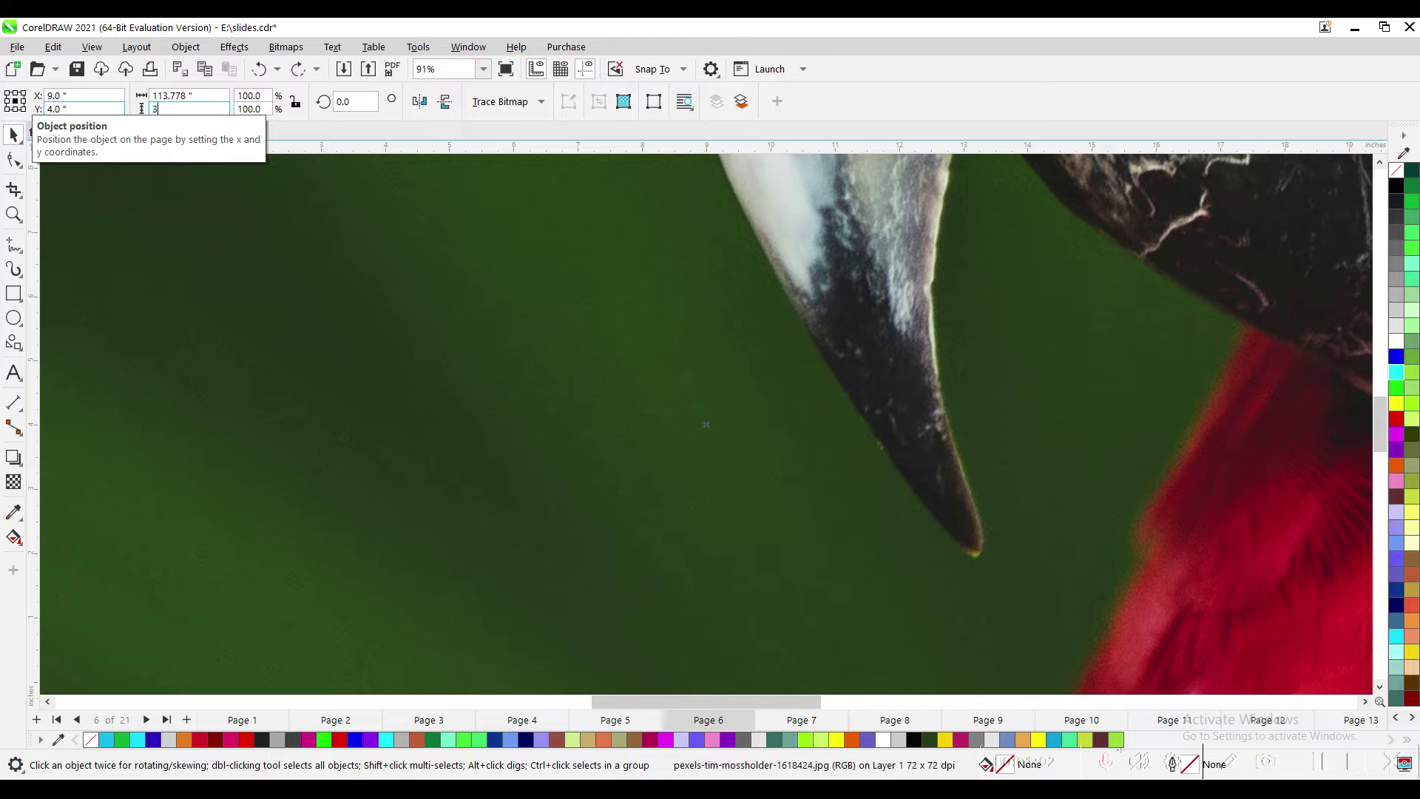
key("Return")
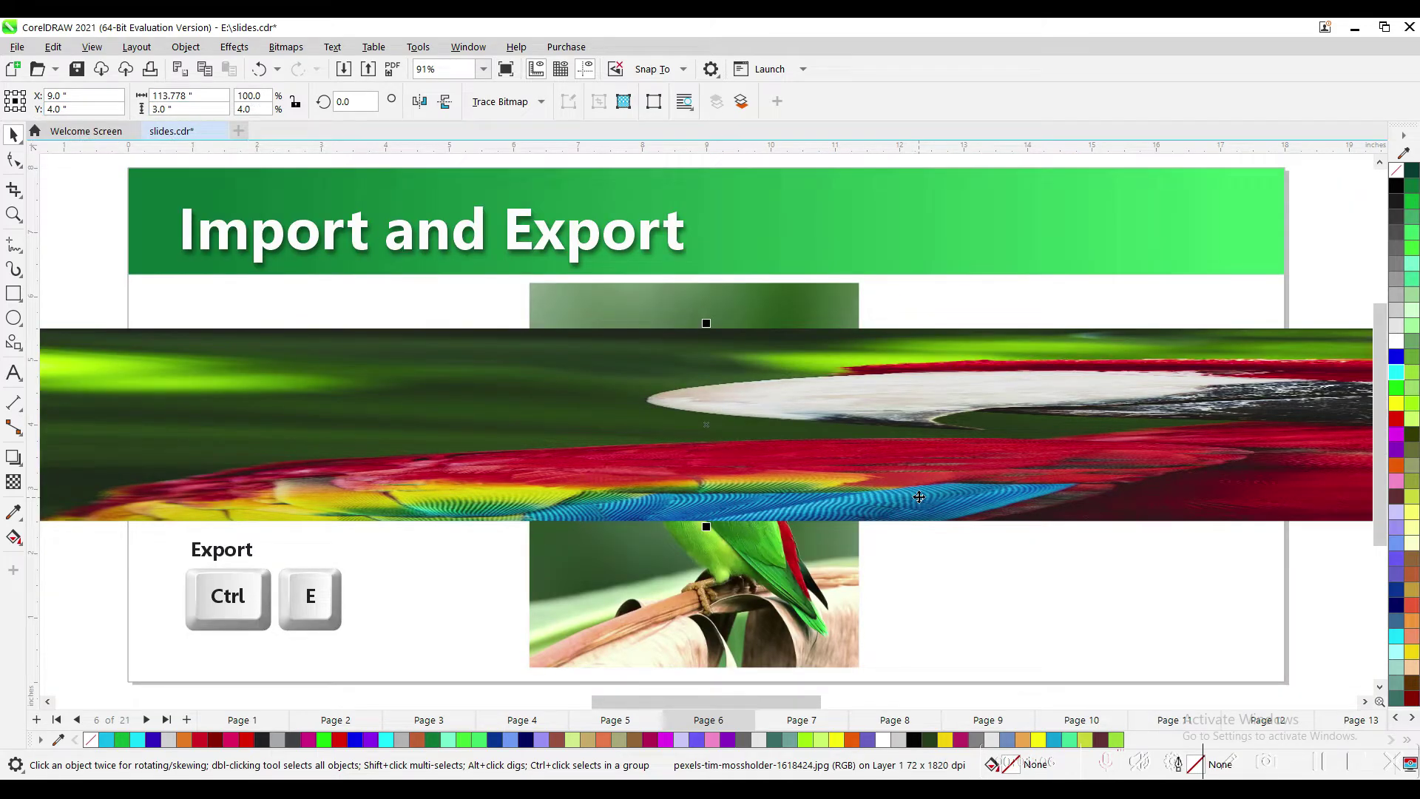
key("Delete")
- Select the green parrot photo and start the Export command for it
left_click(666, 454)
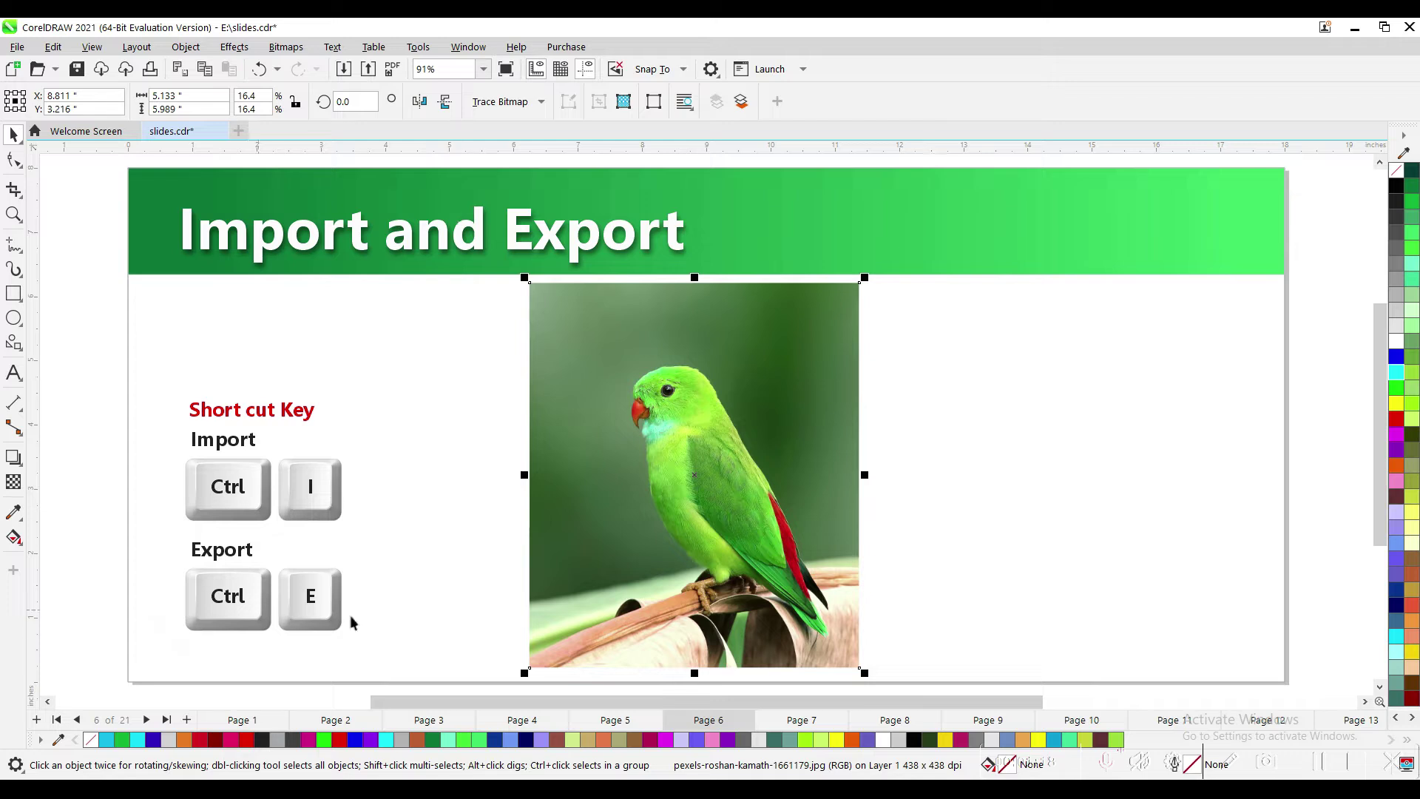
left_click(367, 69)
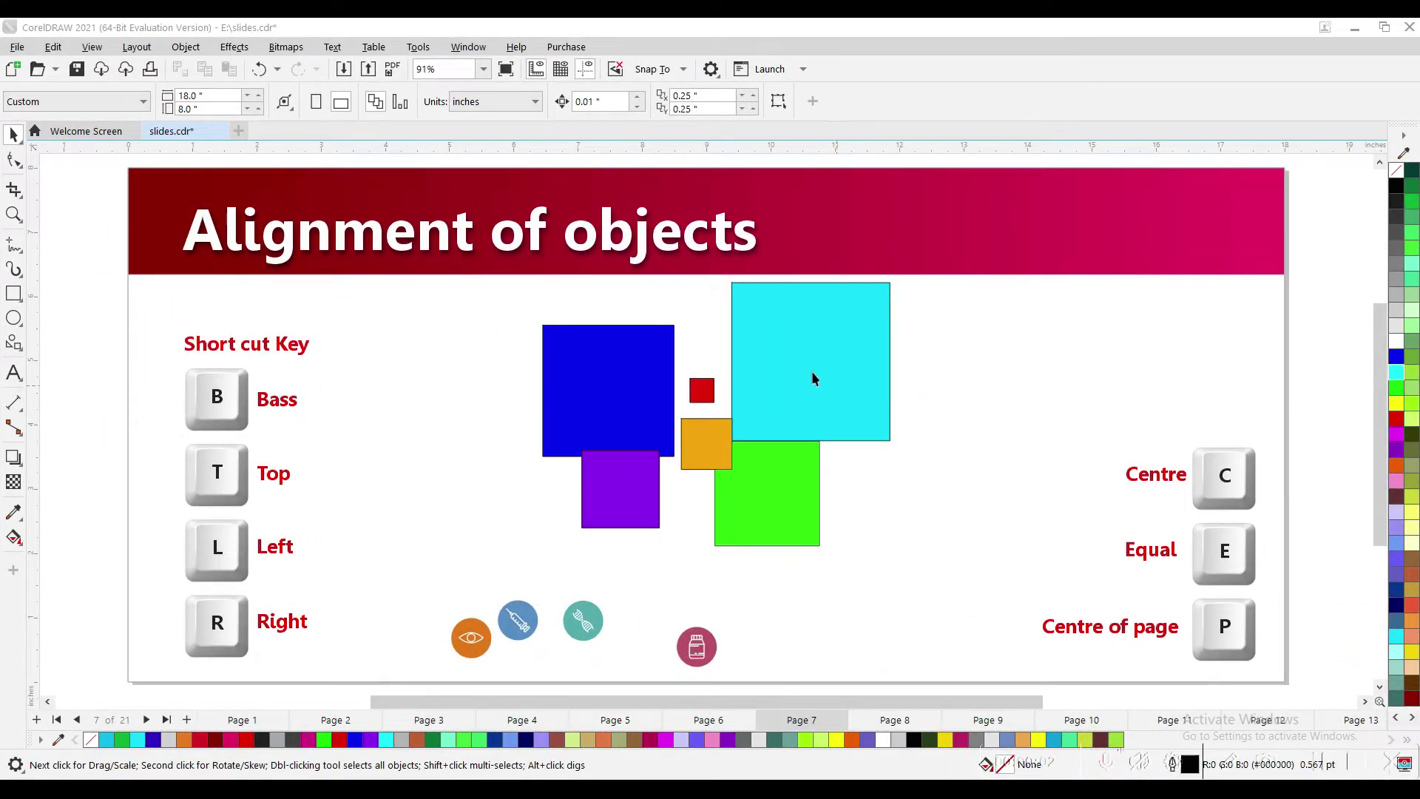
- Shift the cyan, green, orange, red and blue squares slightly rightward, centering the blue one at about X 7.9, Y 4.5 inches
left_click(812, 379)
left_click_drag(793, 334, 850, 349)
left_click_drag(768, 514, 785, 494)
left_click_drag(708, 451, 730, 467)
left_click(708, 389)
left_click_drag(625, 388, 652, 388)
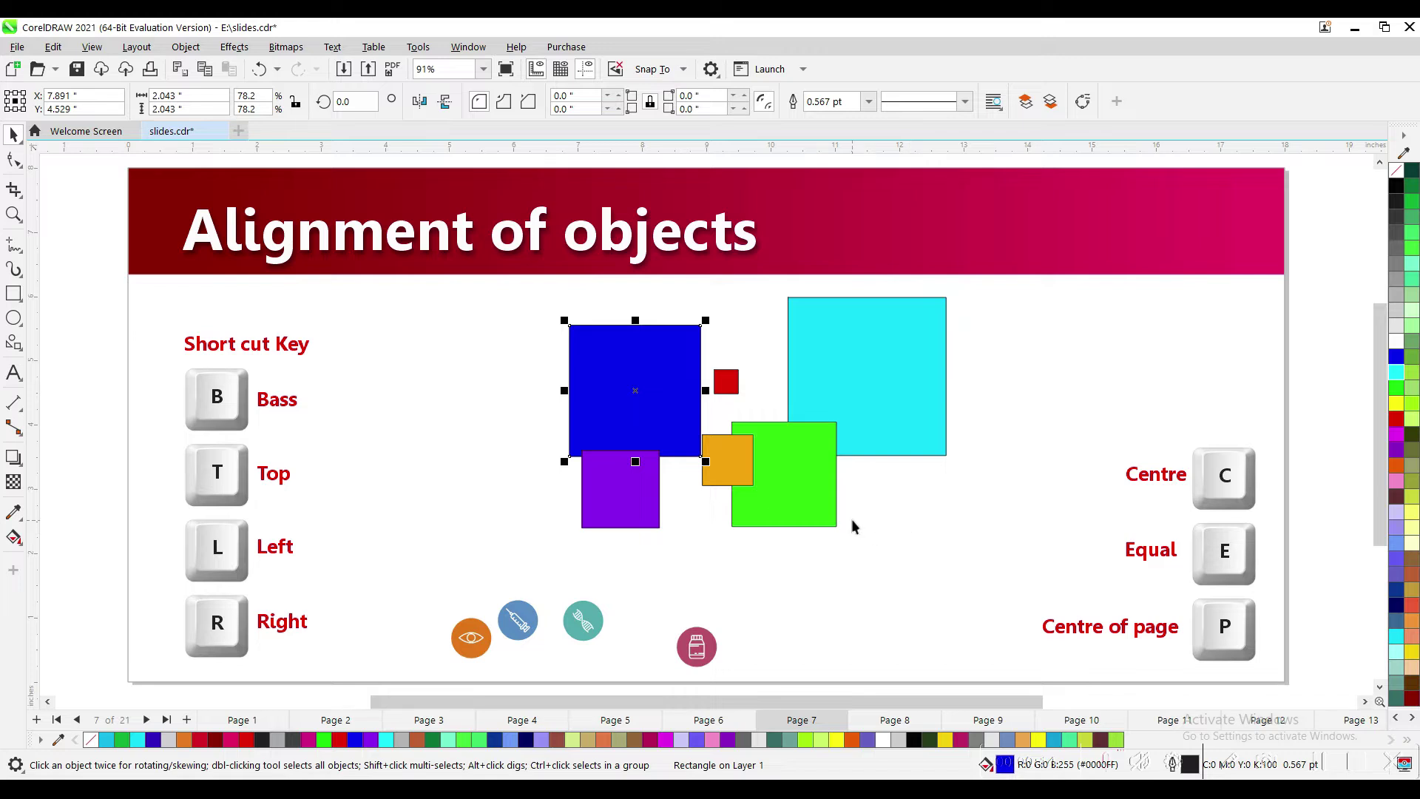
- Select all six colored squares and align them by their top edges
left_click(873, 409)
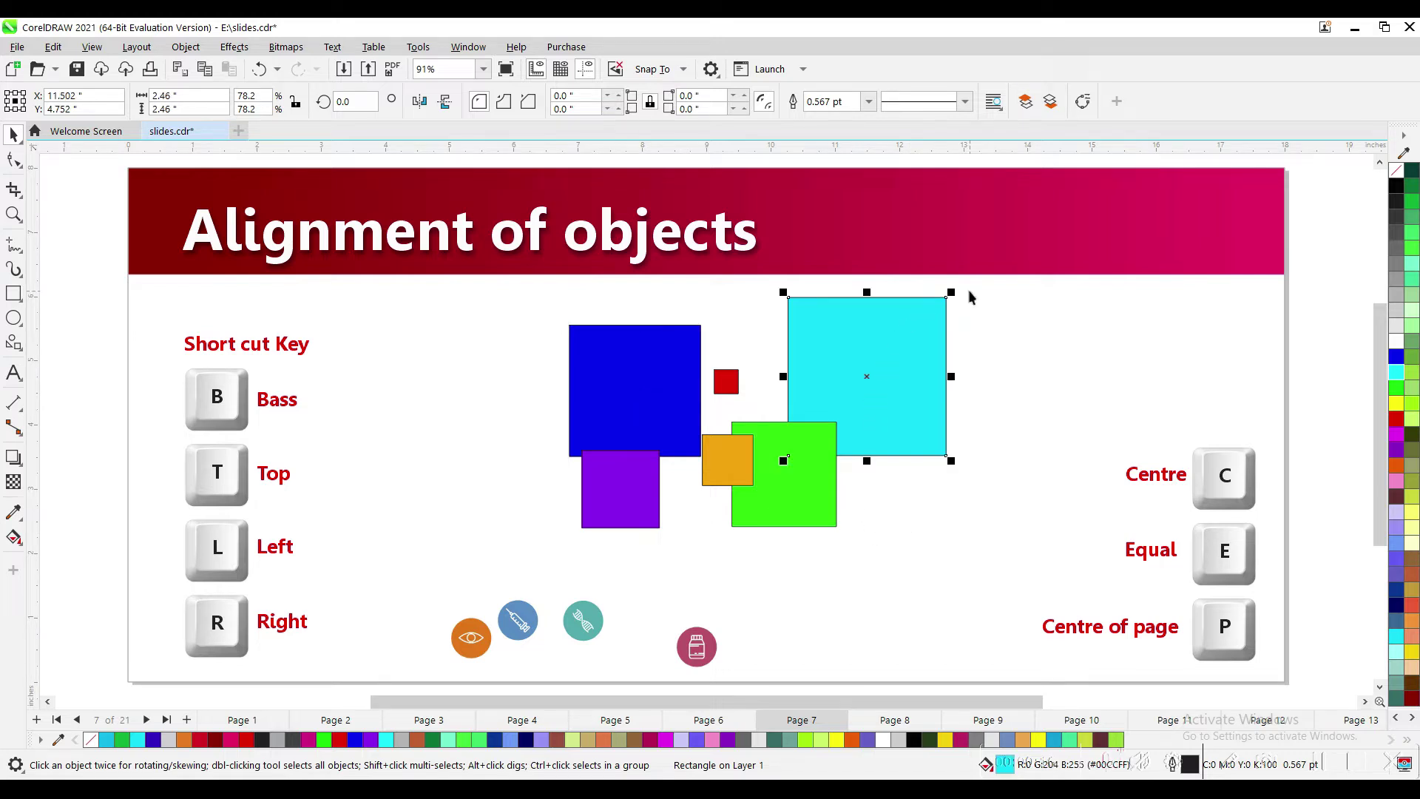
left_click_drag(981, 283, 508, 554)
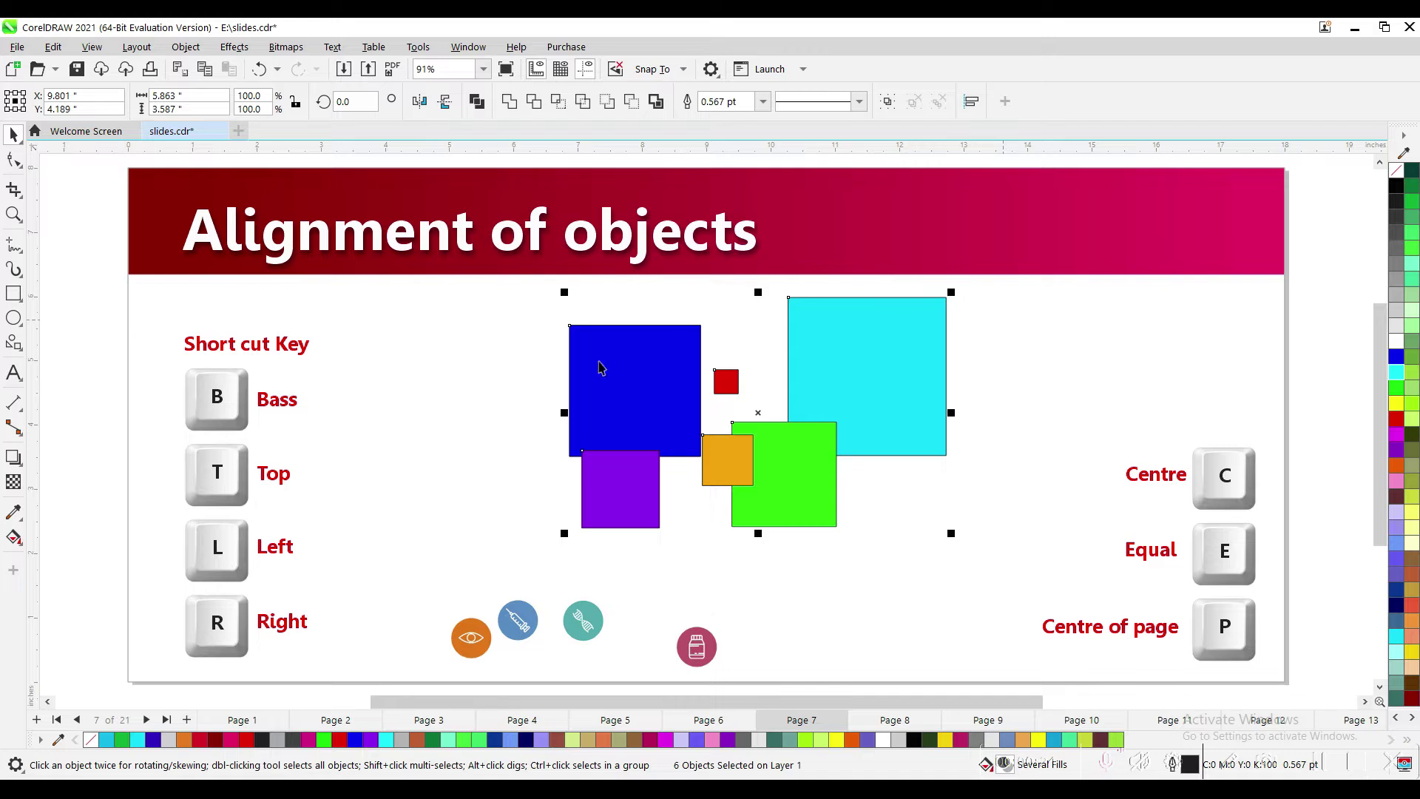
key("t")
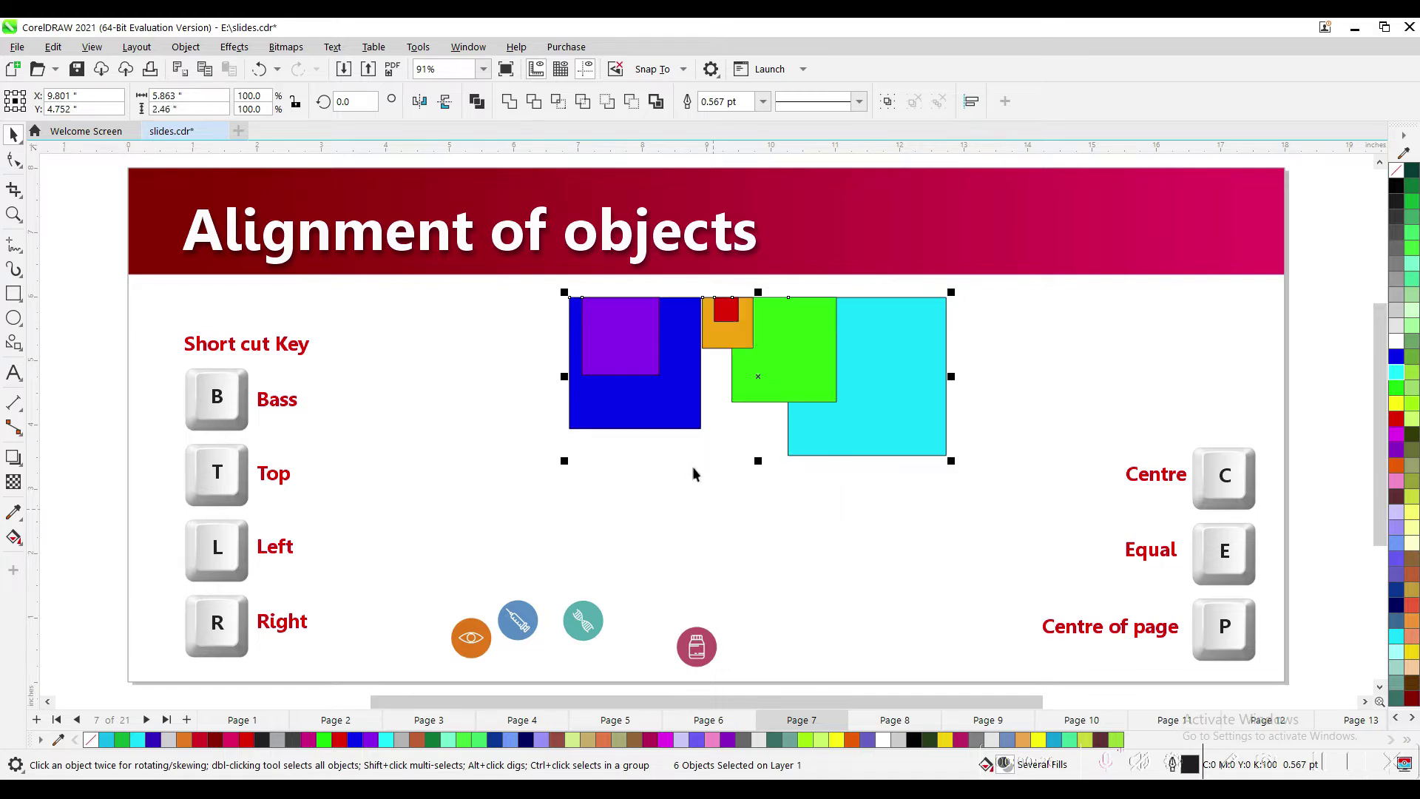
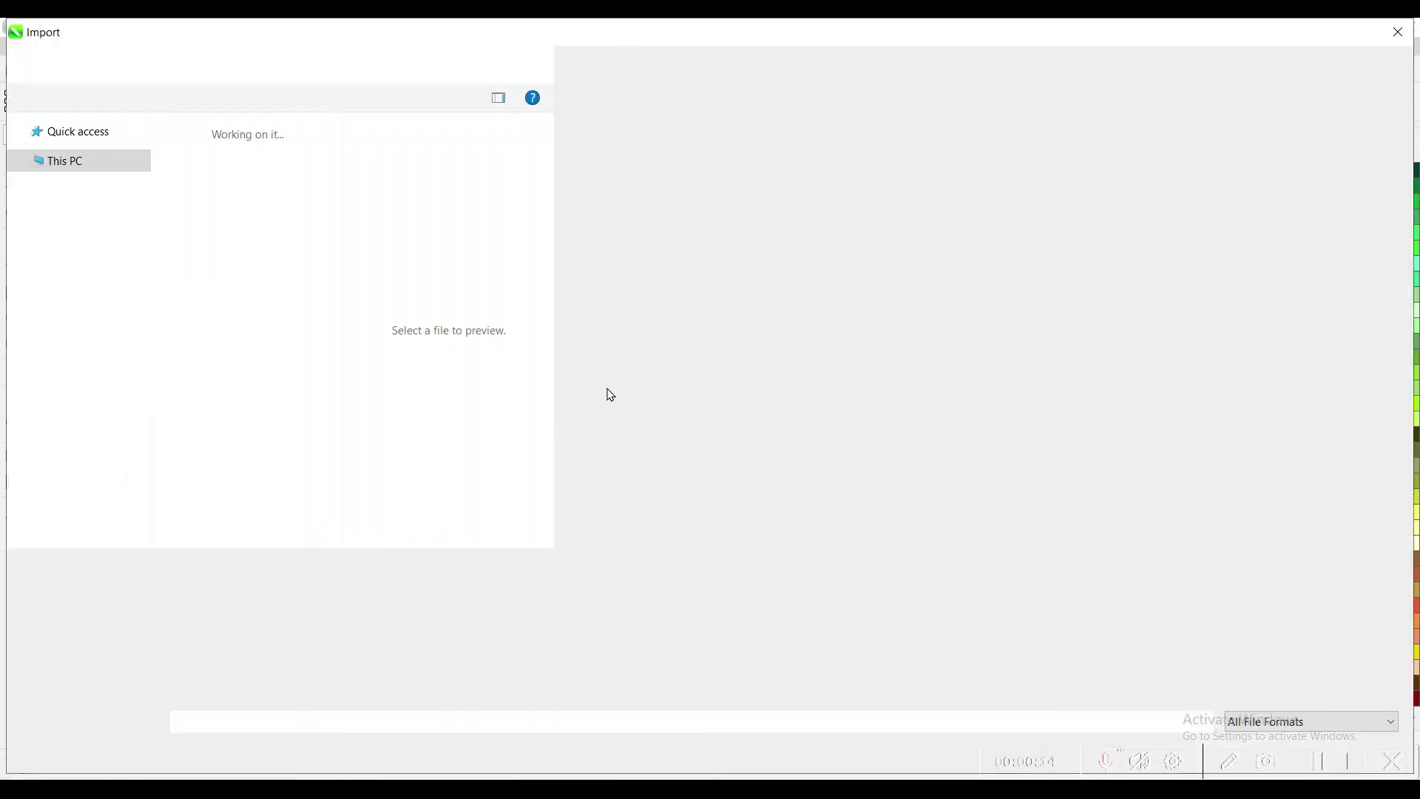
- Cancel the pending import and delete the grayscale portrait beside the arrow on the Bitmape mode page
left_click(1398, 32)
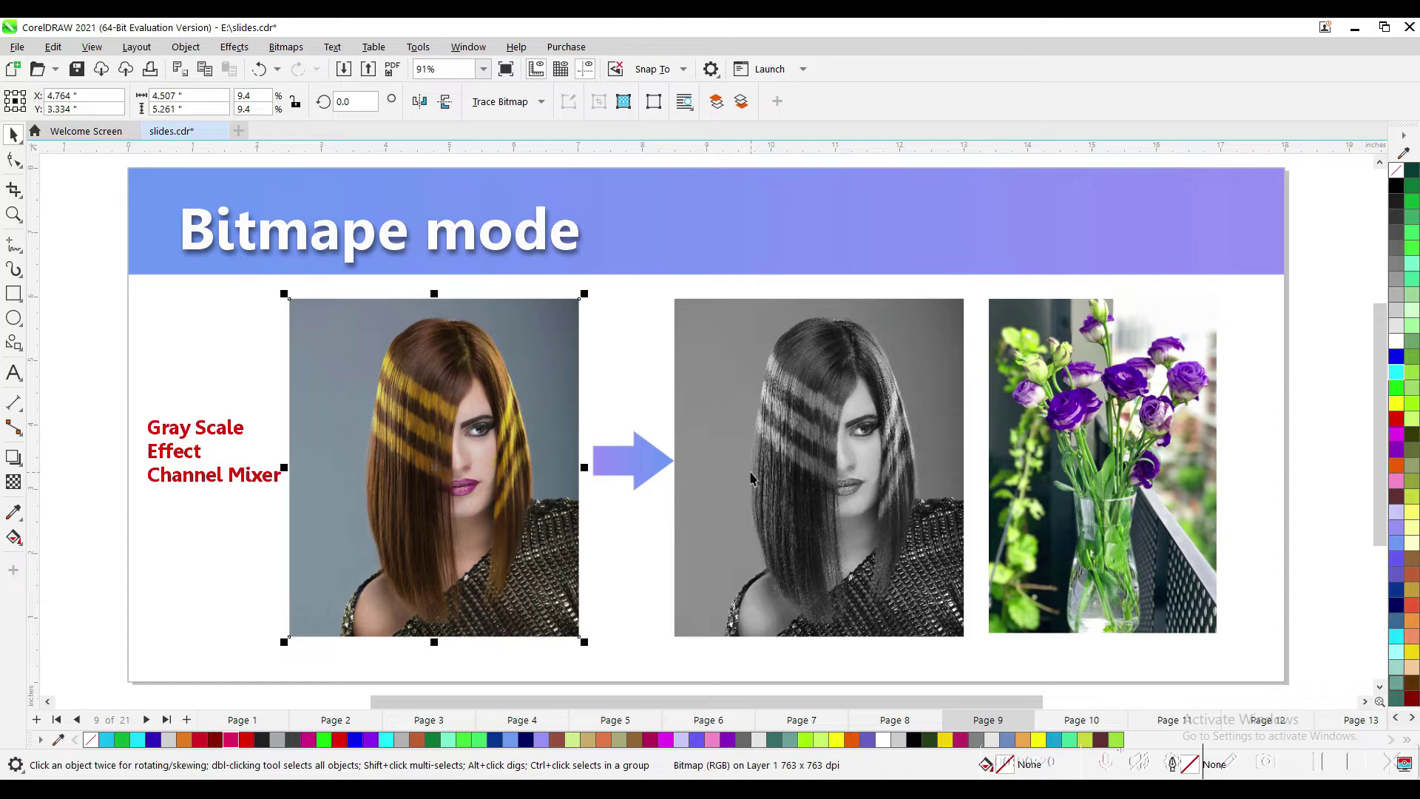
left_click(781, 458)
key("Delete")
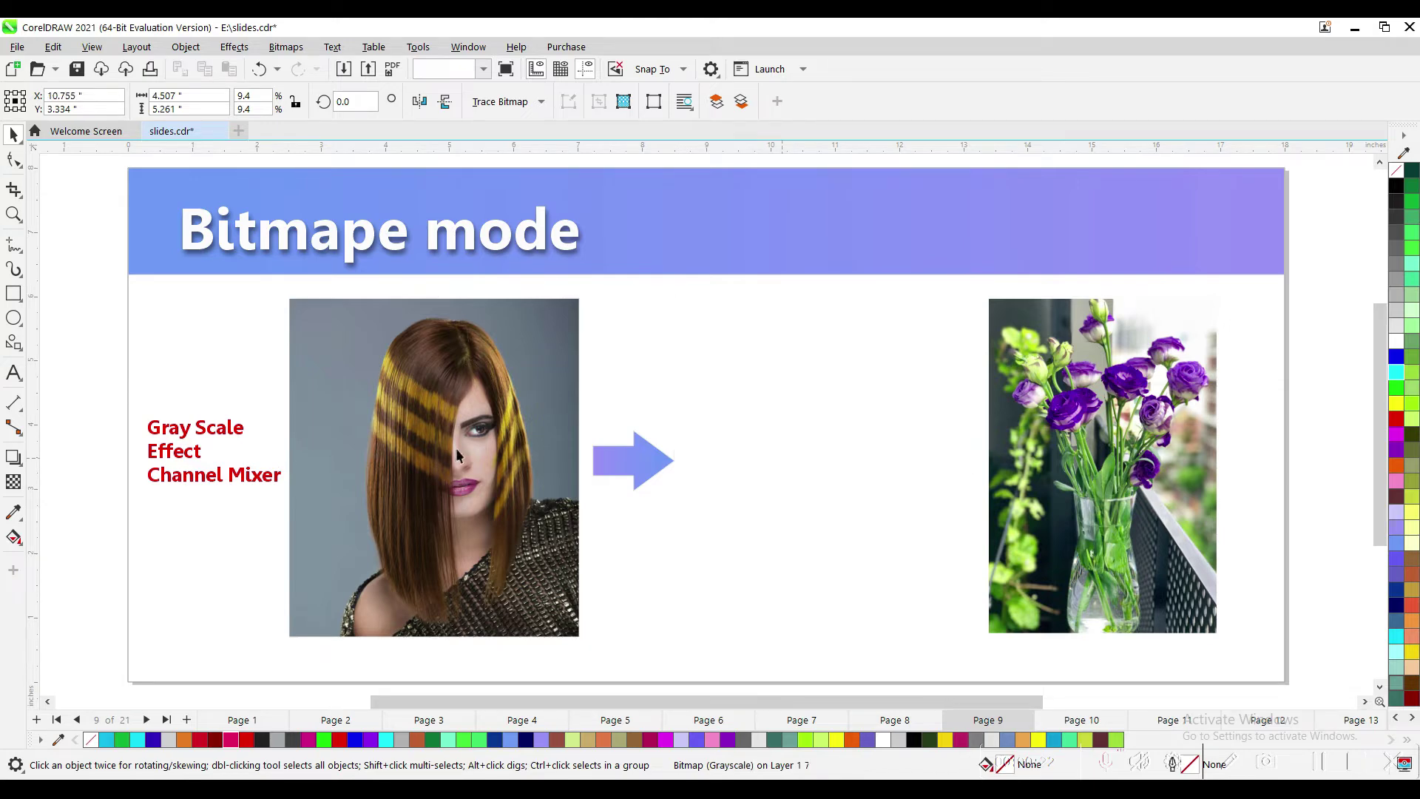
- Place a copy of the color portrait beyond the arrow at about X 10.77 inches and convert it to 8-bit Grayscale mode
left_click_drag(418, 454, 801, 456)
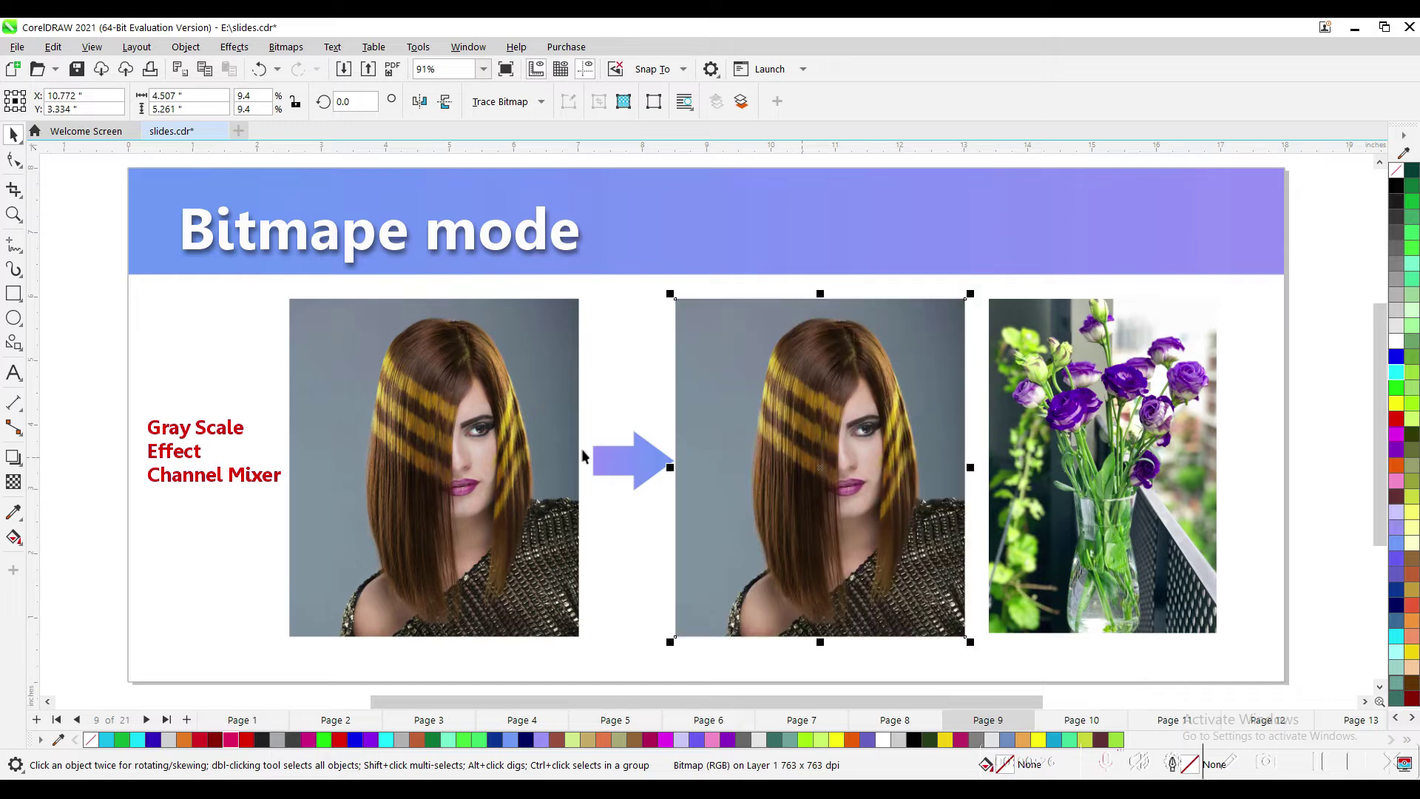
left_click(287, 49)
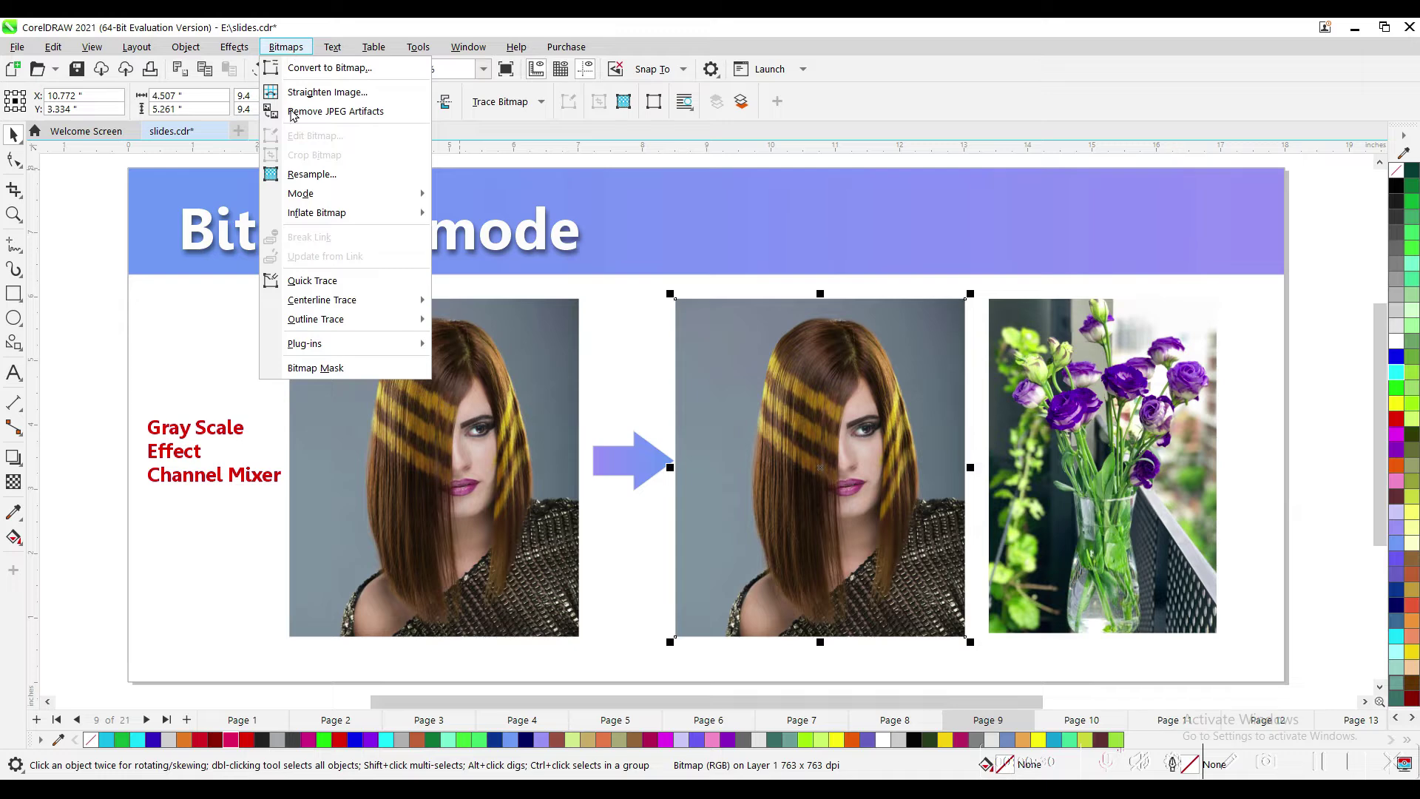
mouse_move(314, 195)
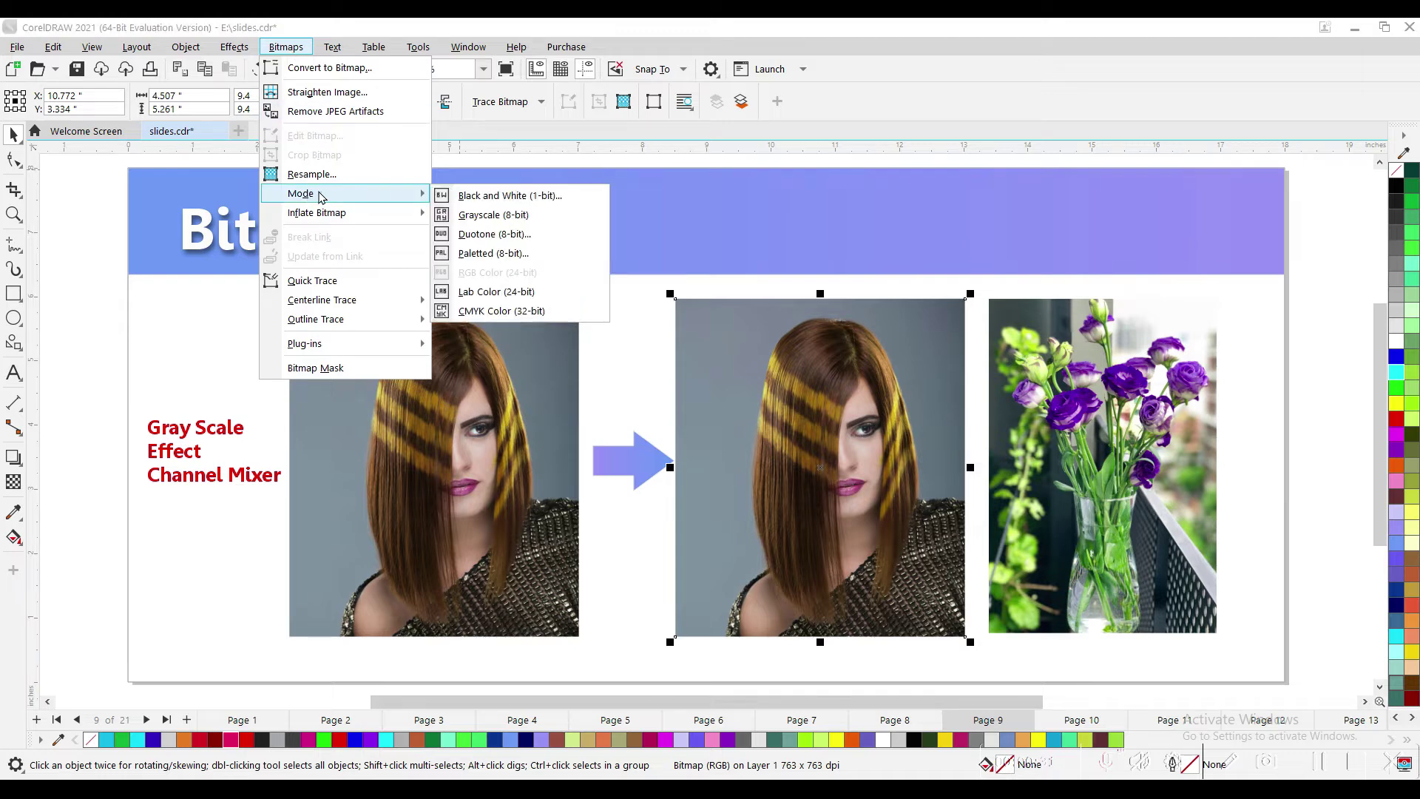
left_click(492, 222)
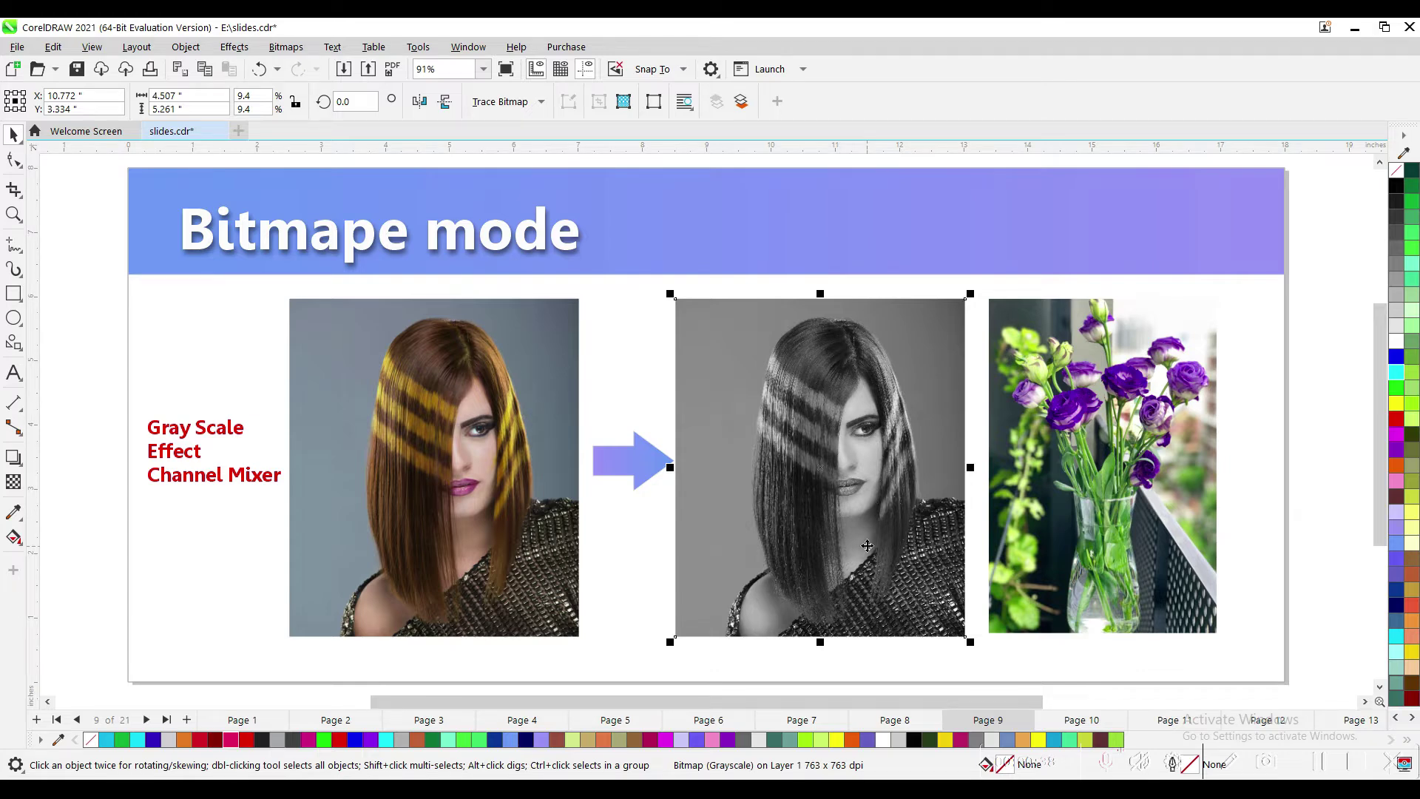
- Start the Hue/Saturation/Lightness adjustment on the purple flower photo with its dialog moved clear of the image
left_click(1054, 430)
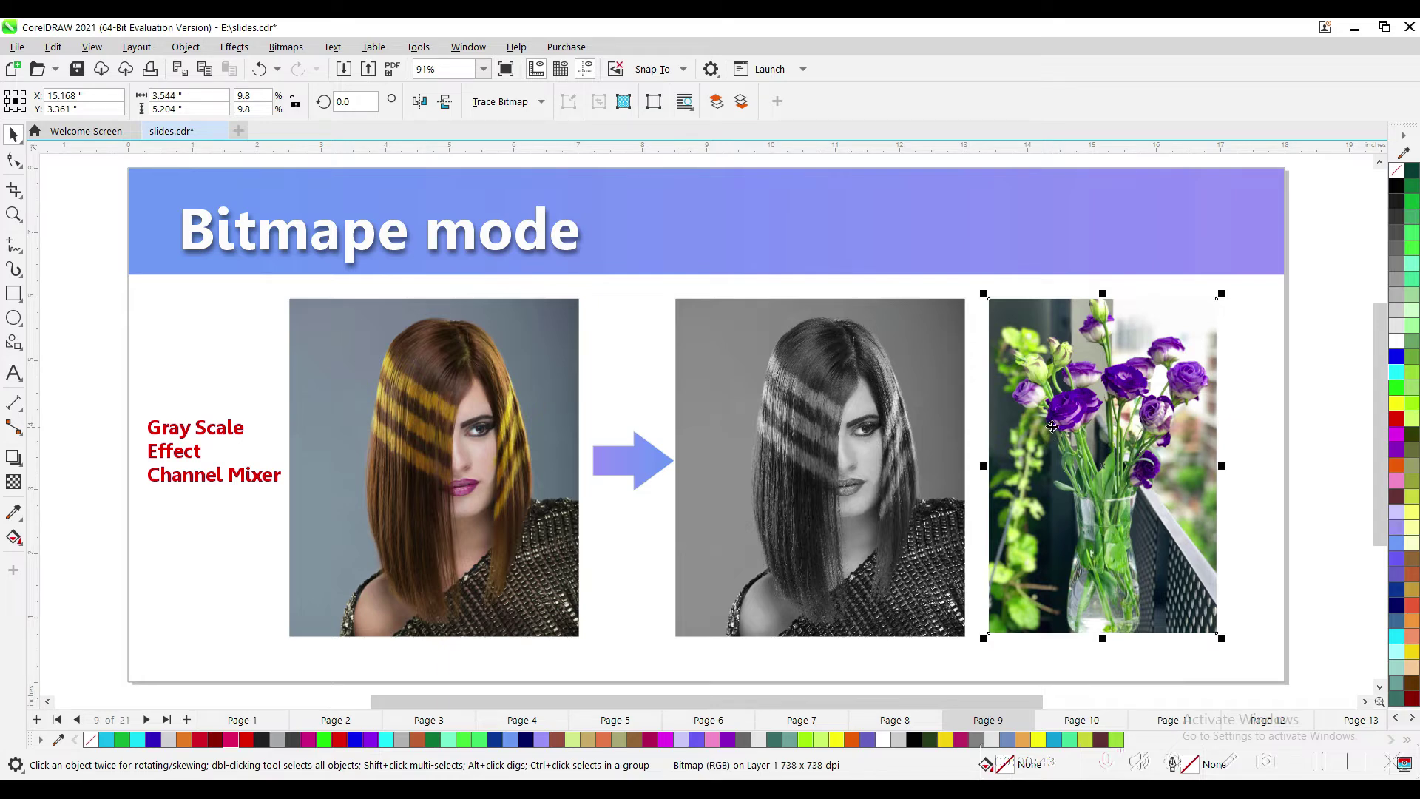
key("z")
left_click_drag(968, 282, 1230, 641)
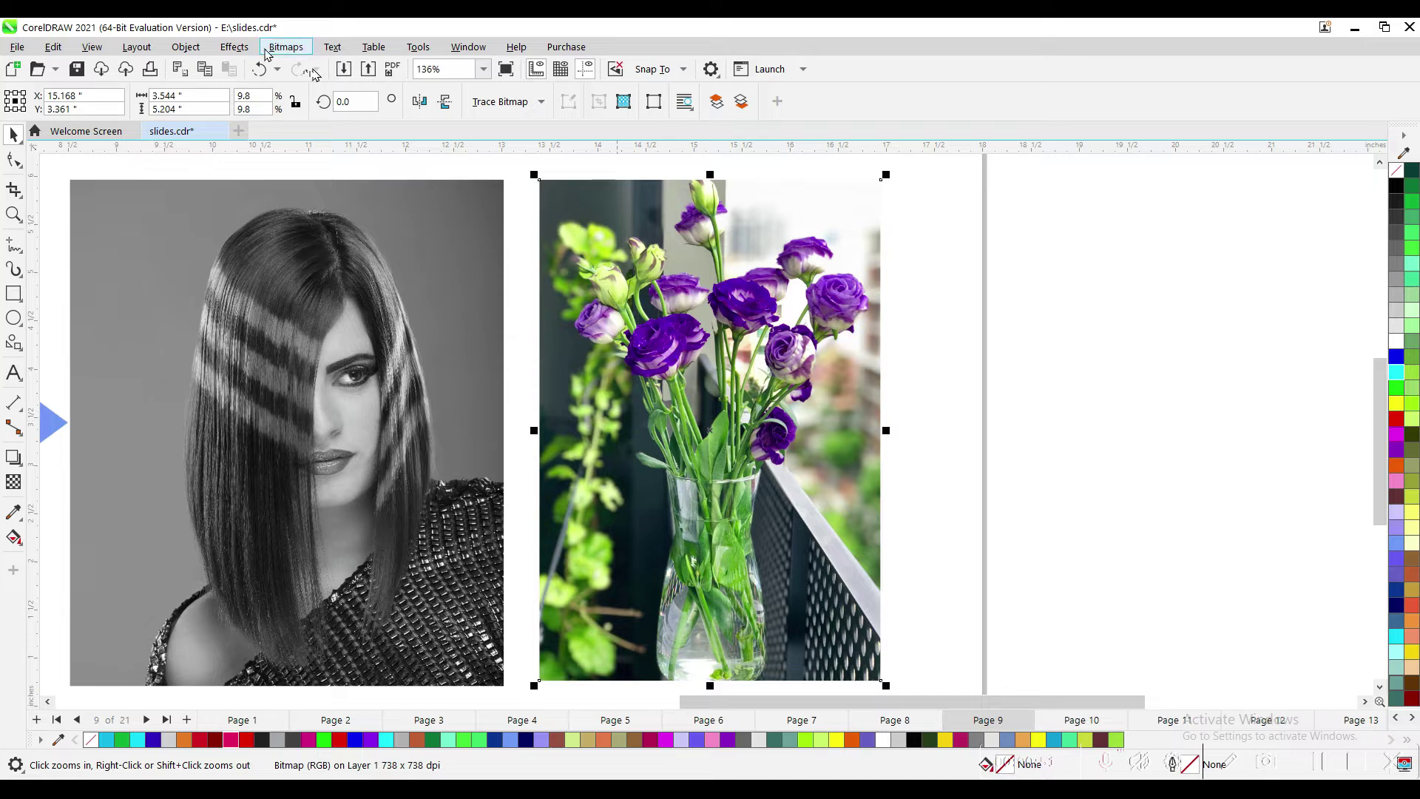
left_click(234, 47)
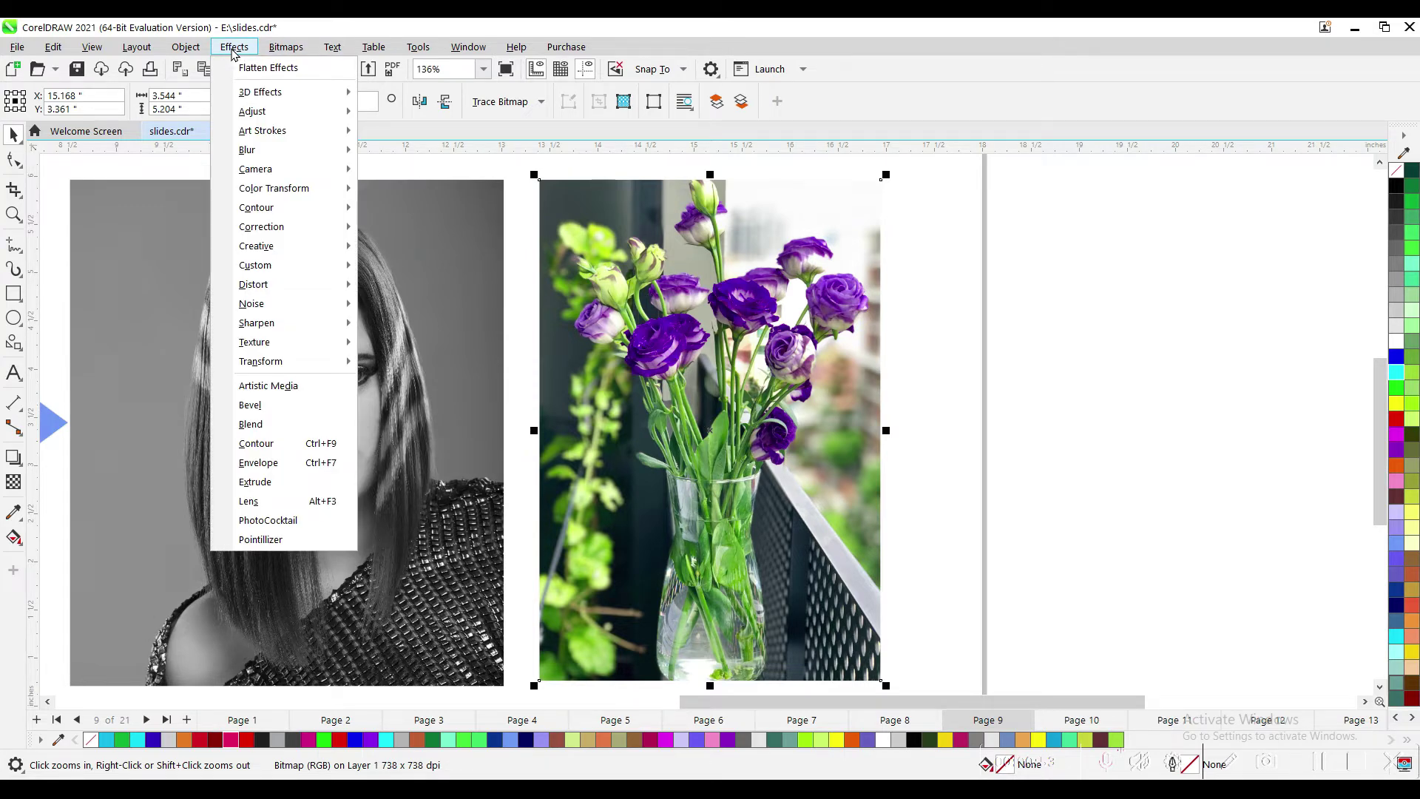
mouse_move(250, 112)
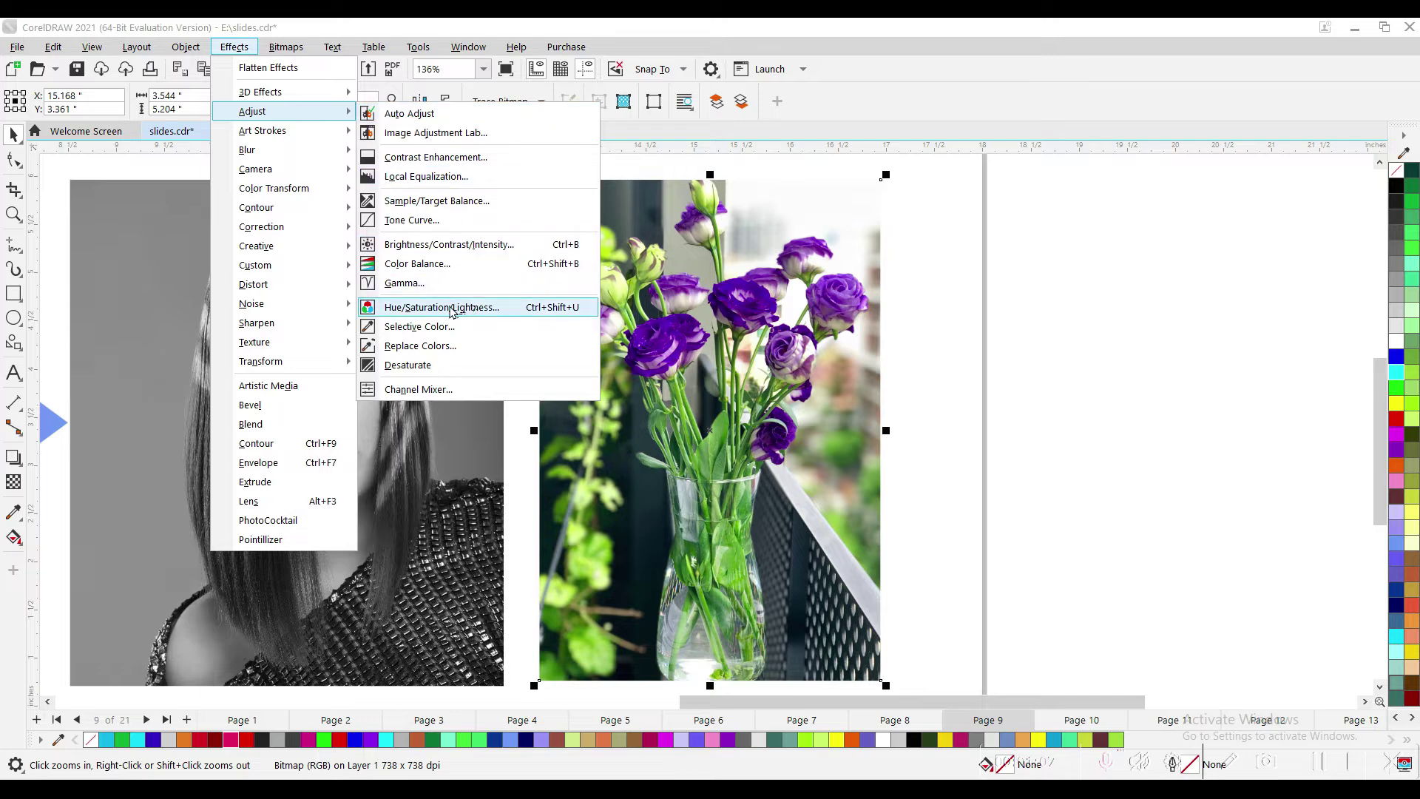
left_click(441, 307)
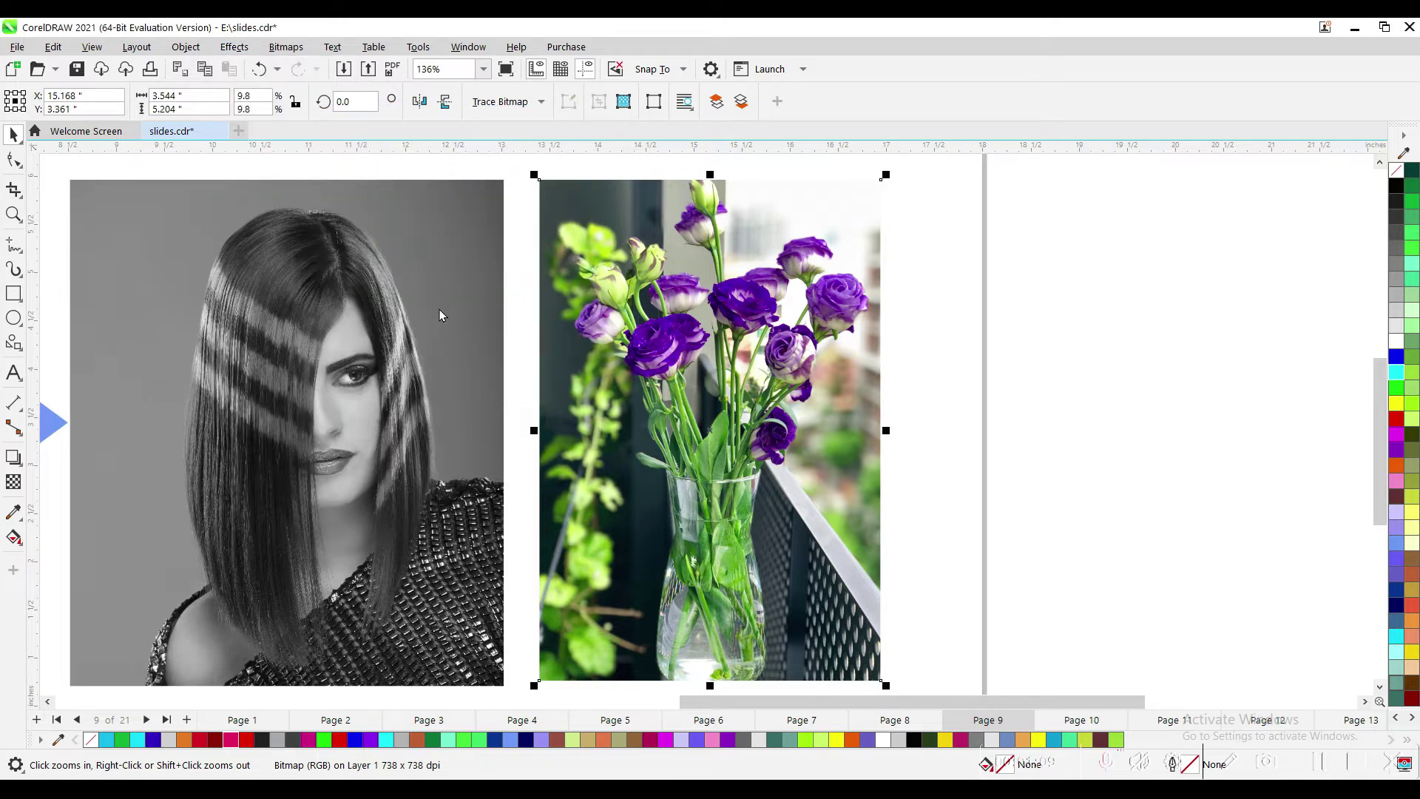
left_click_drag(743, 250, 1094, 96)
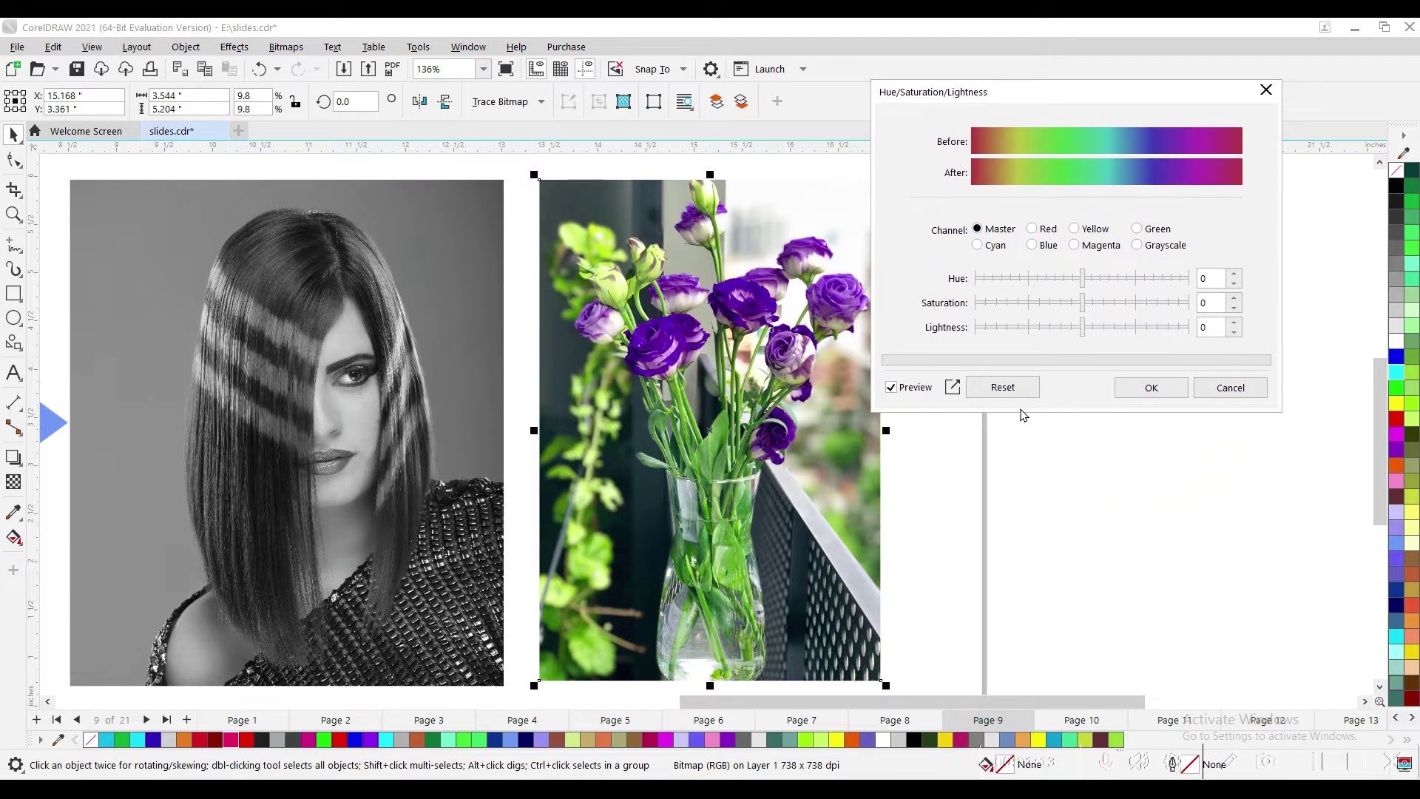
- Try several Master hue shifts on the flower photo, starting at -38, and apply a hue of 134
left_click(1059, 280)
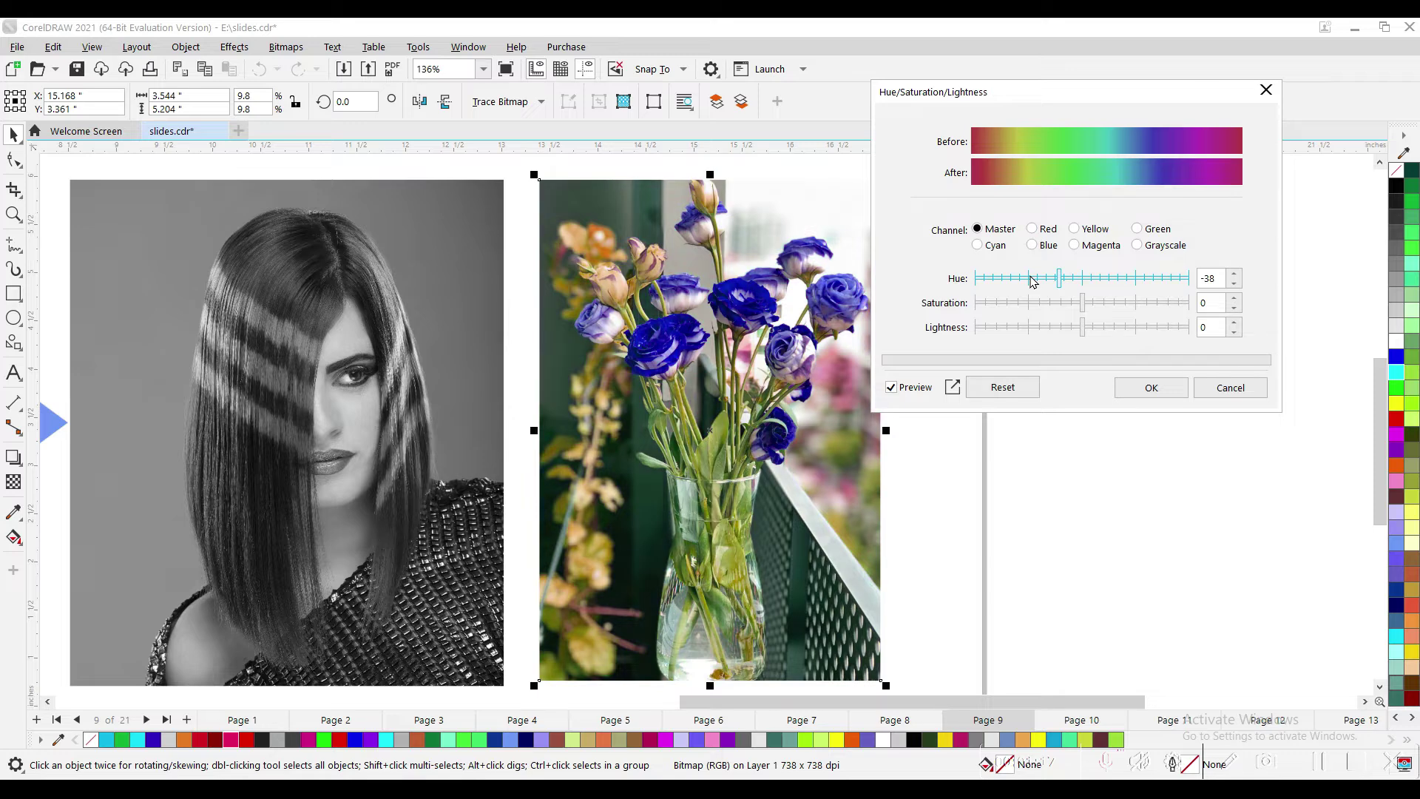
left_click(1033, 281)
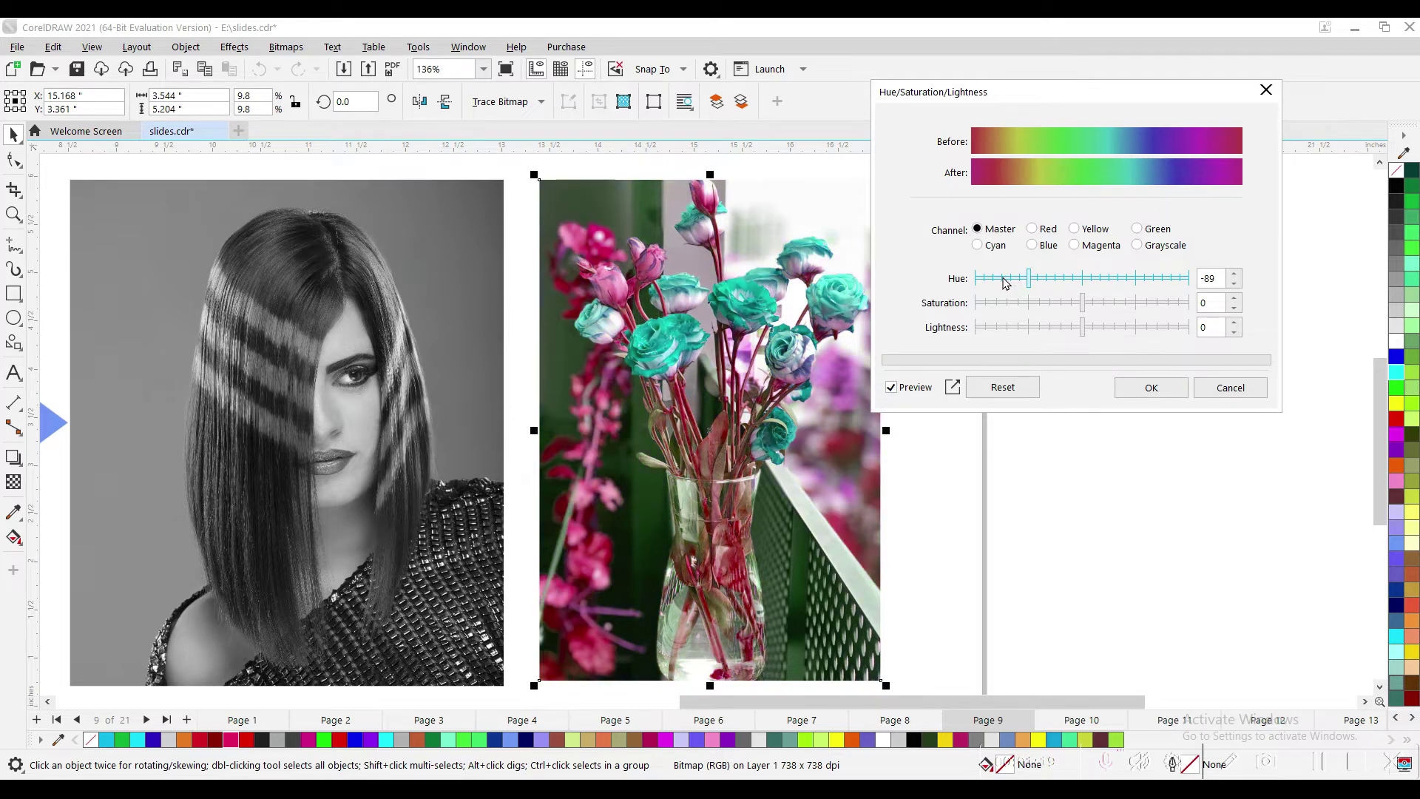
left_click(1003, 281)
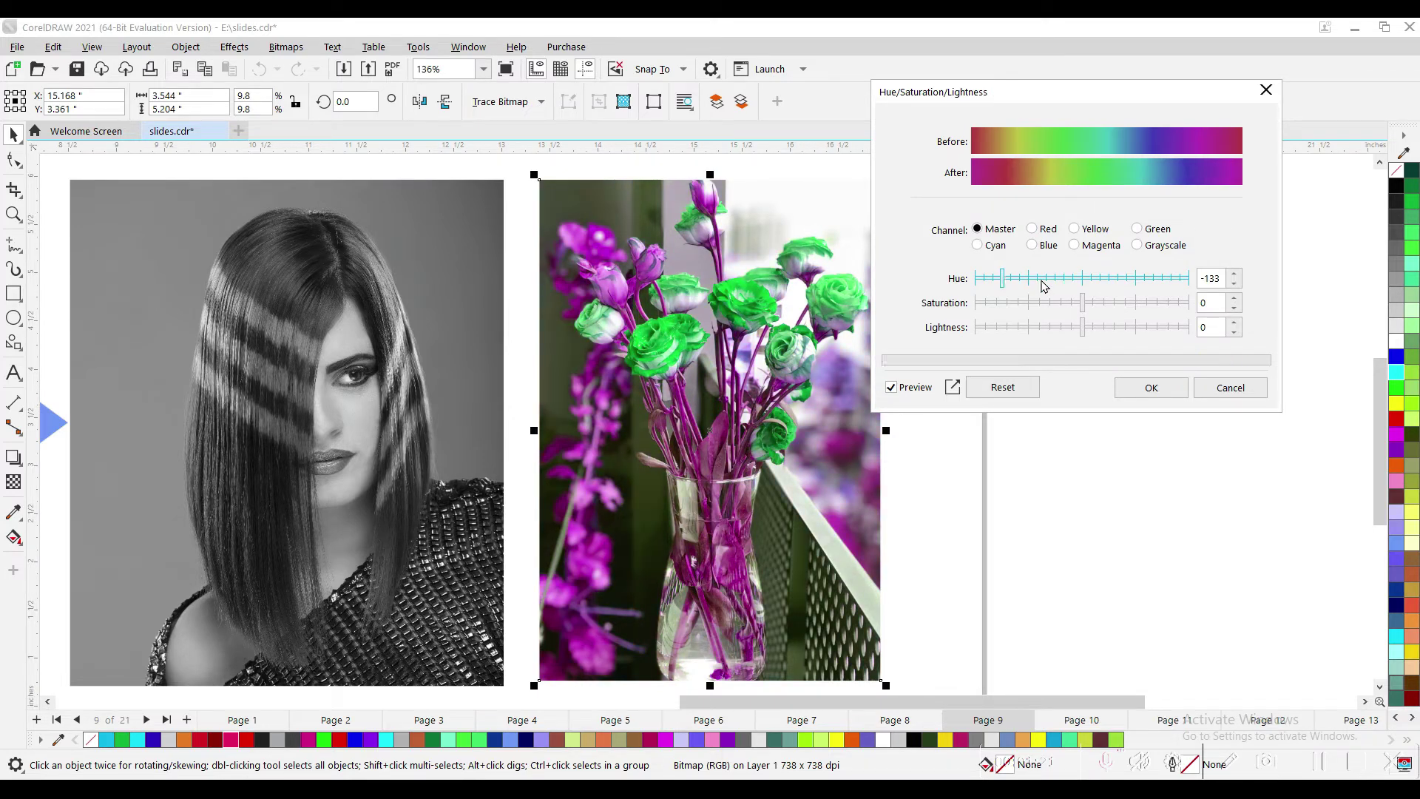
left_click(1101, 281)
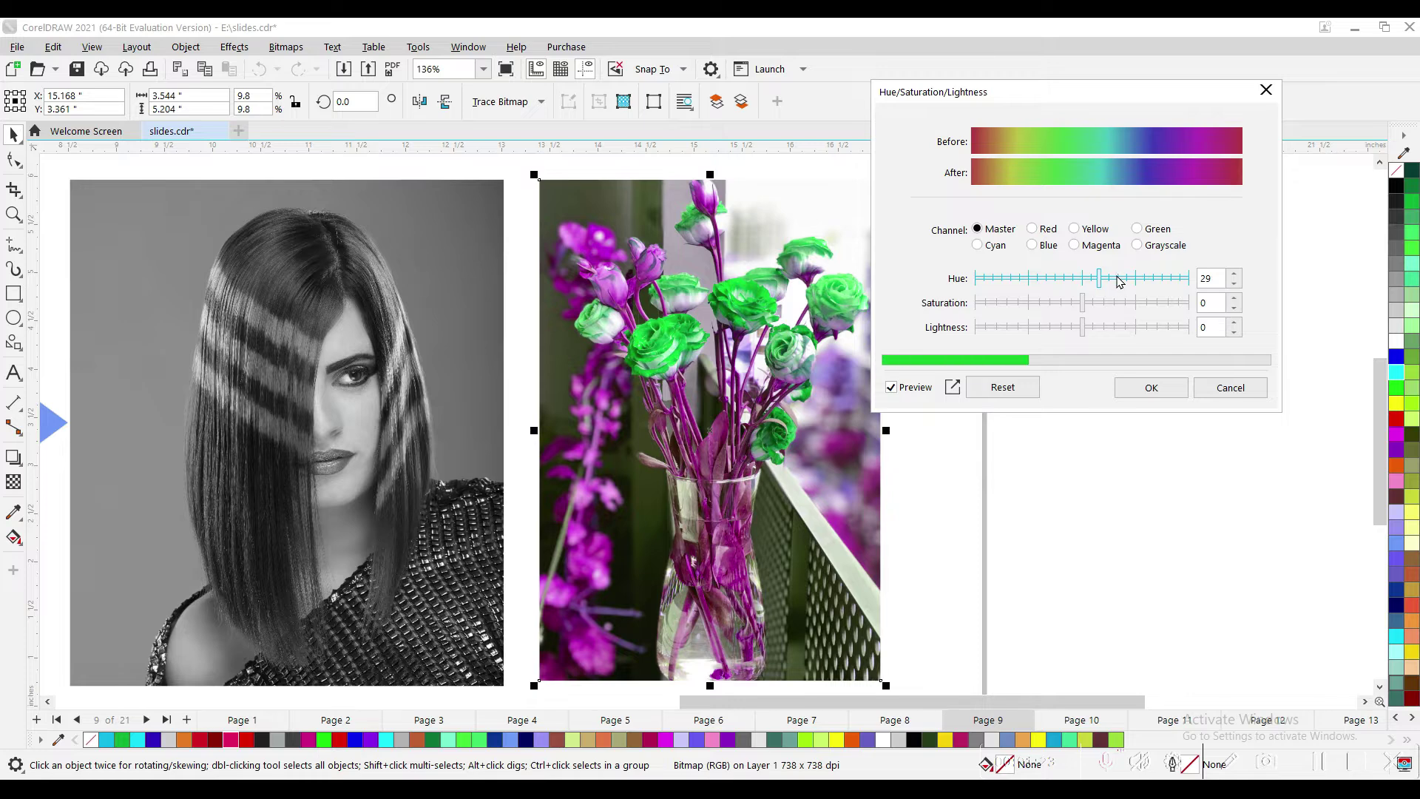
left_click(1119, 281)
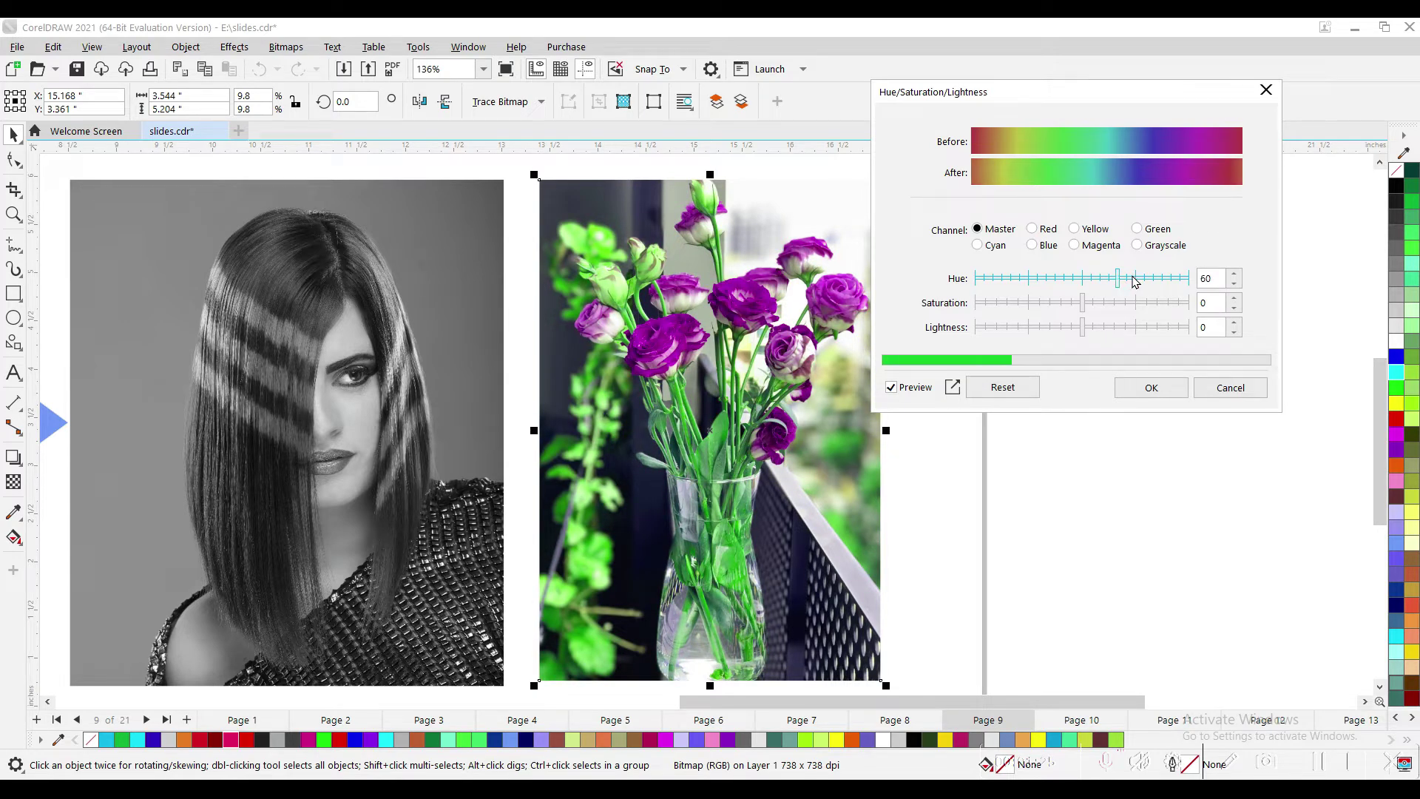
left_click(1139, 279)
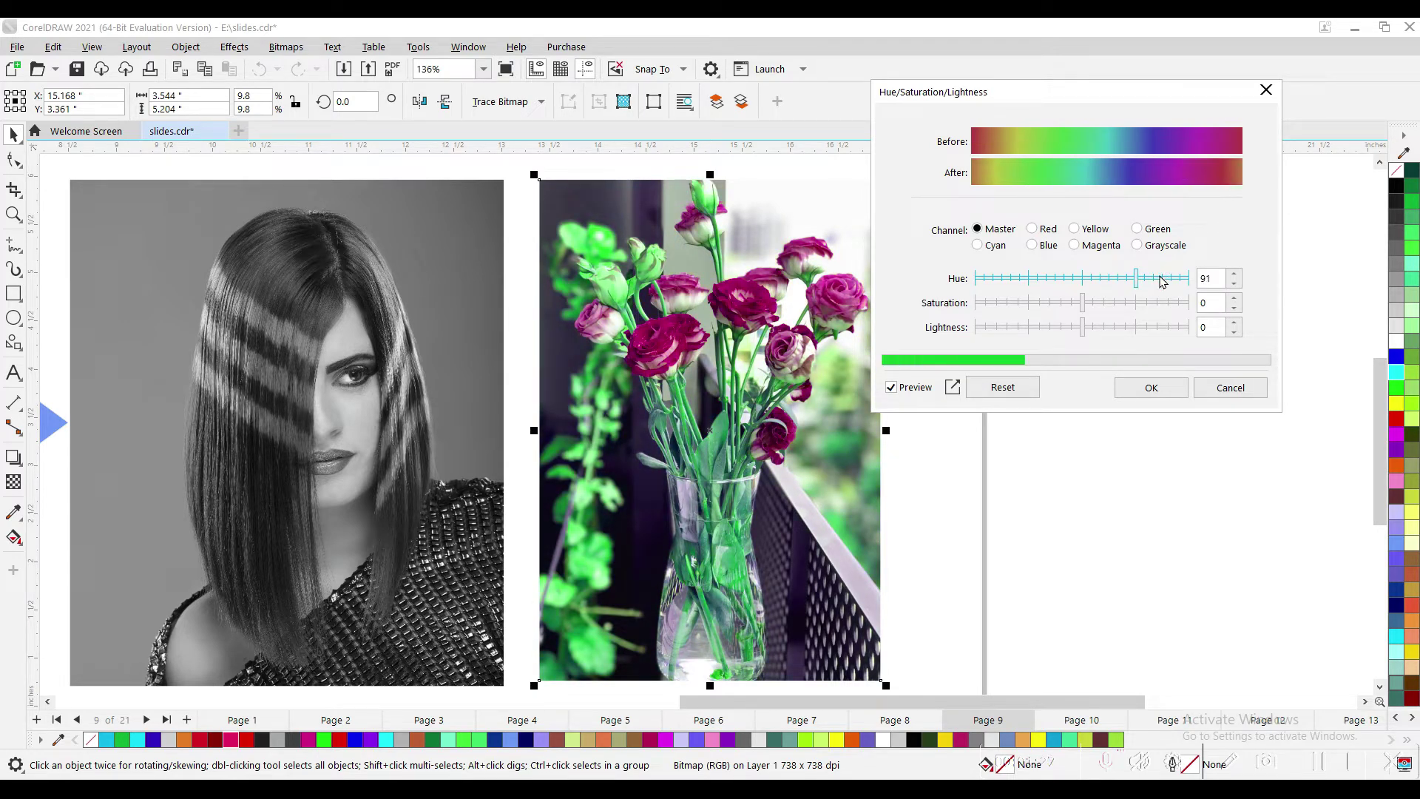
left_click(1163, 280)
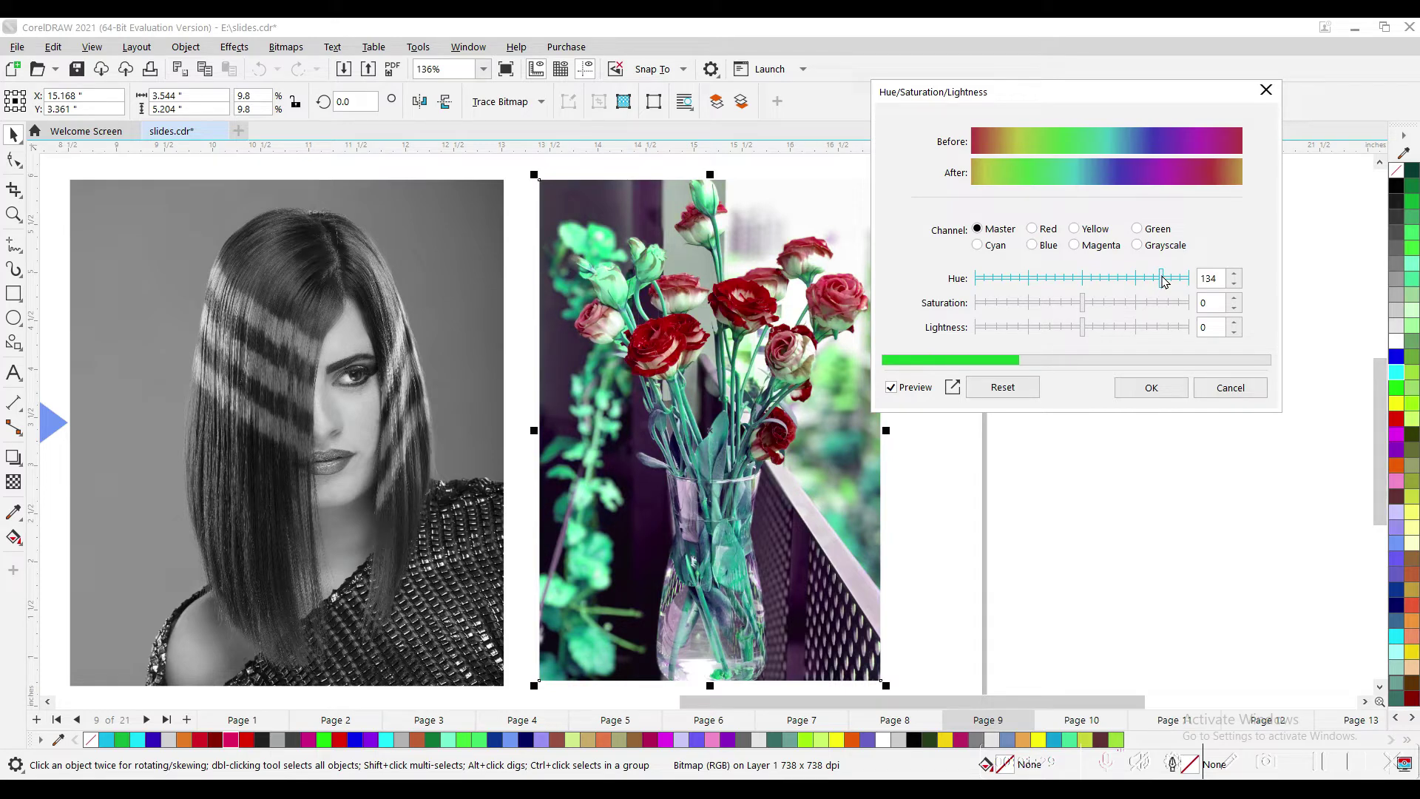
left_click(1151, 387)
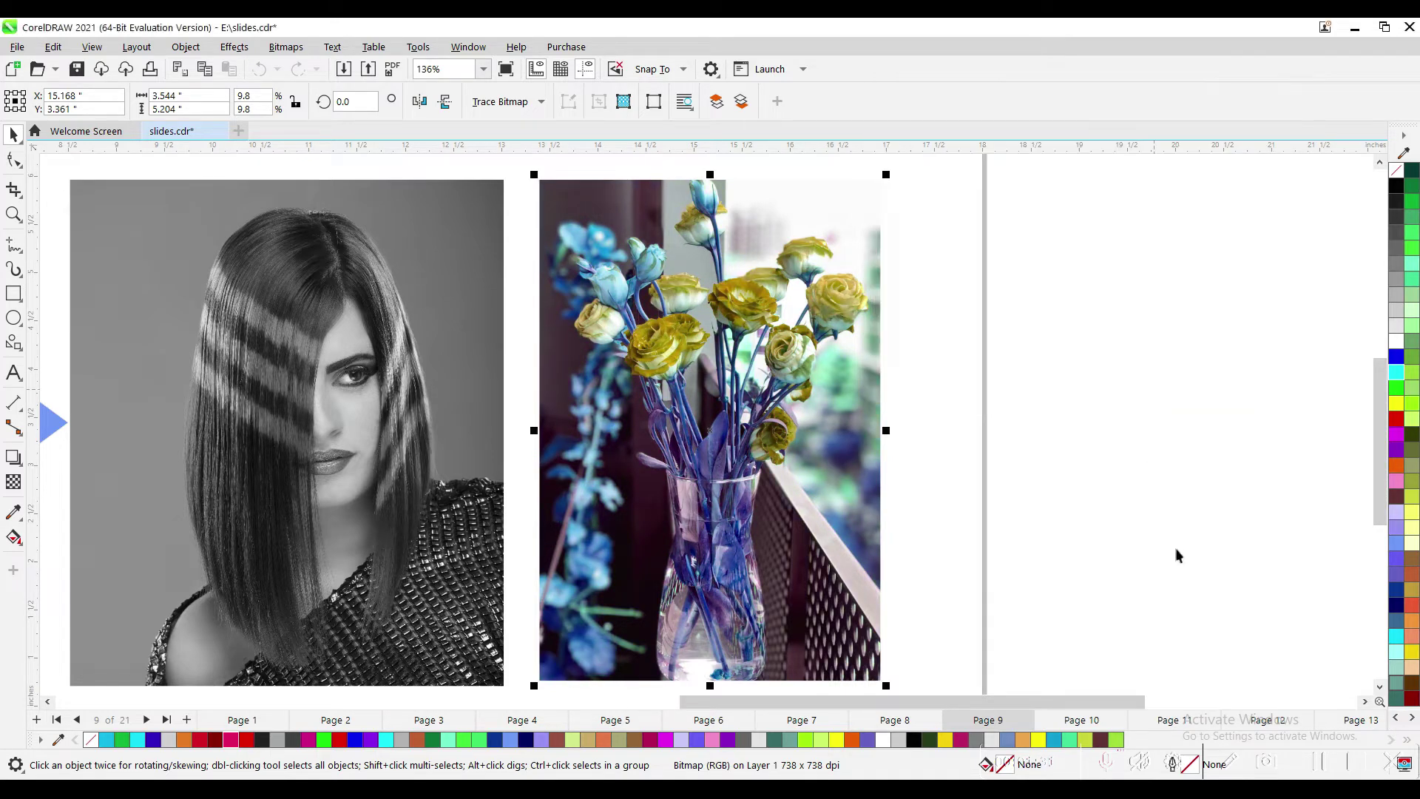
key("Escape")
key("shift+F4")
- Select the original color portrait and start the Channel Mixer on it with its dialog moved clear of the face
left_click(700, 487)
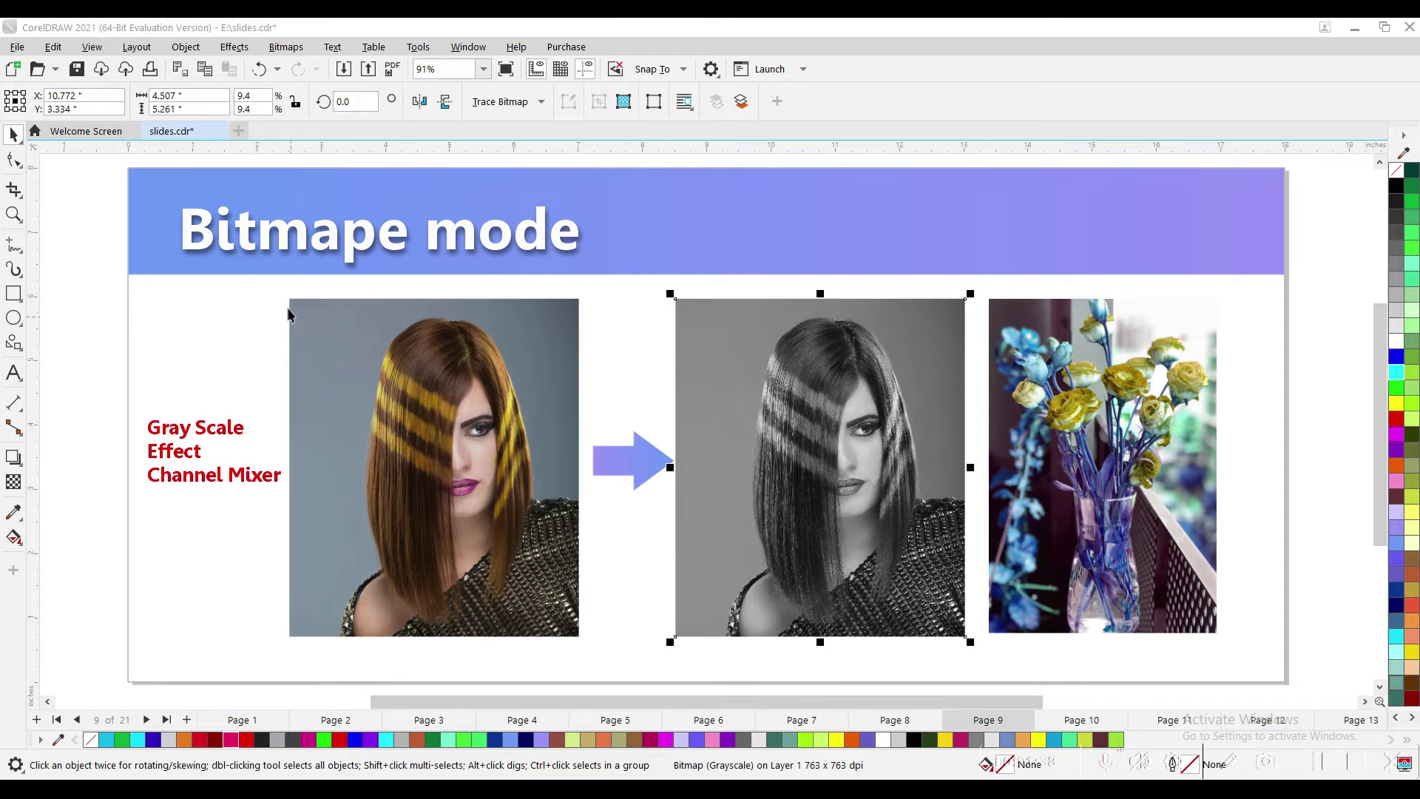
key("Escape")
key("z")
left_click_drag(372, 370, 600, 645)
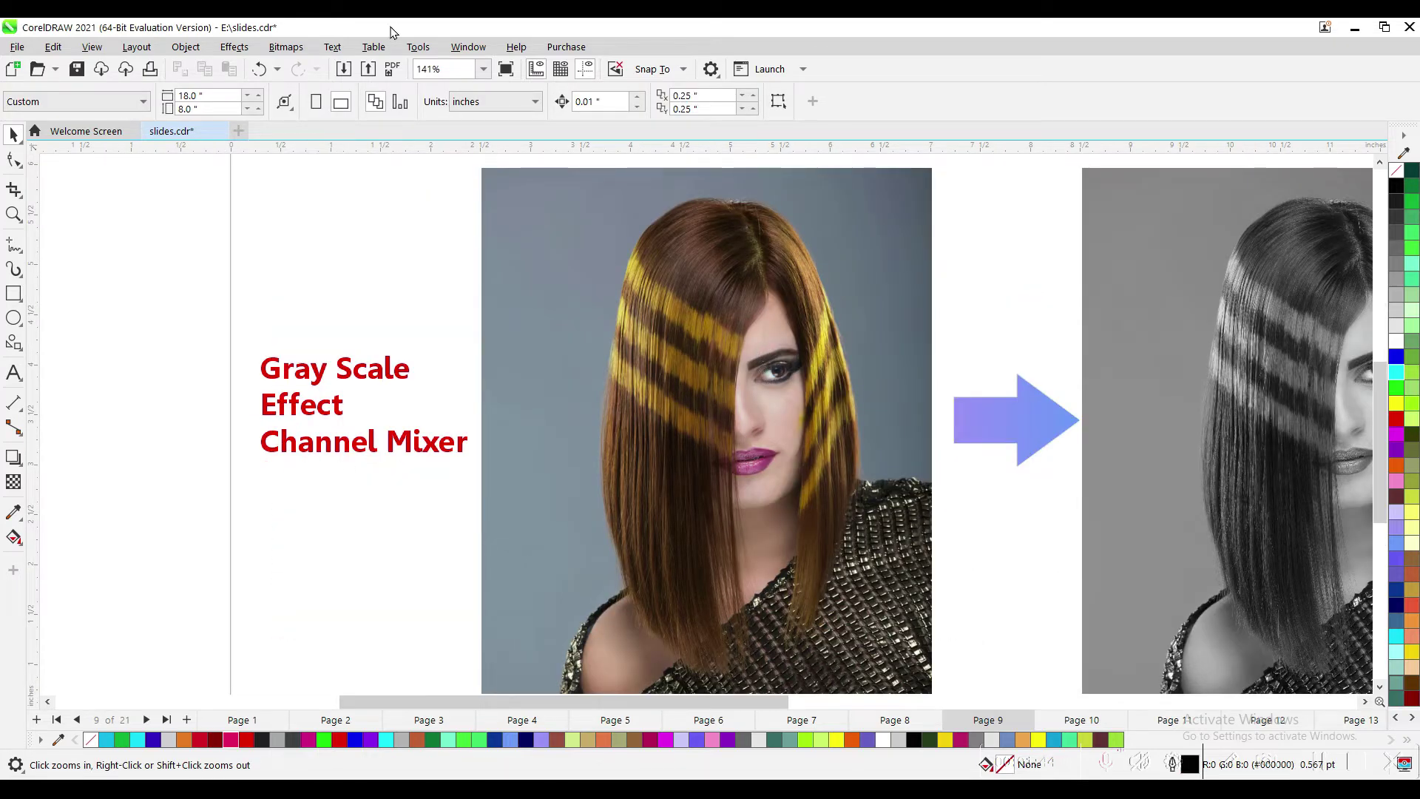
left_click(235, 48)
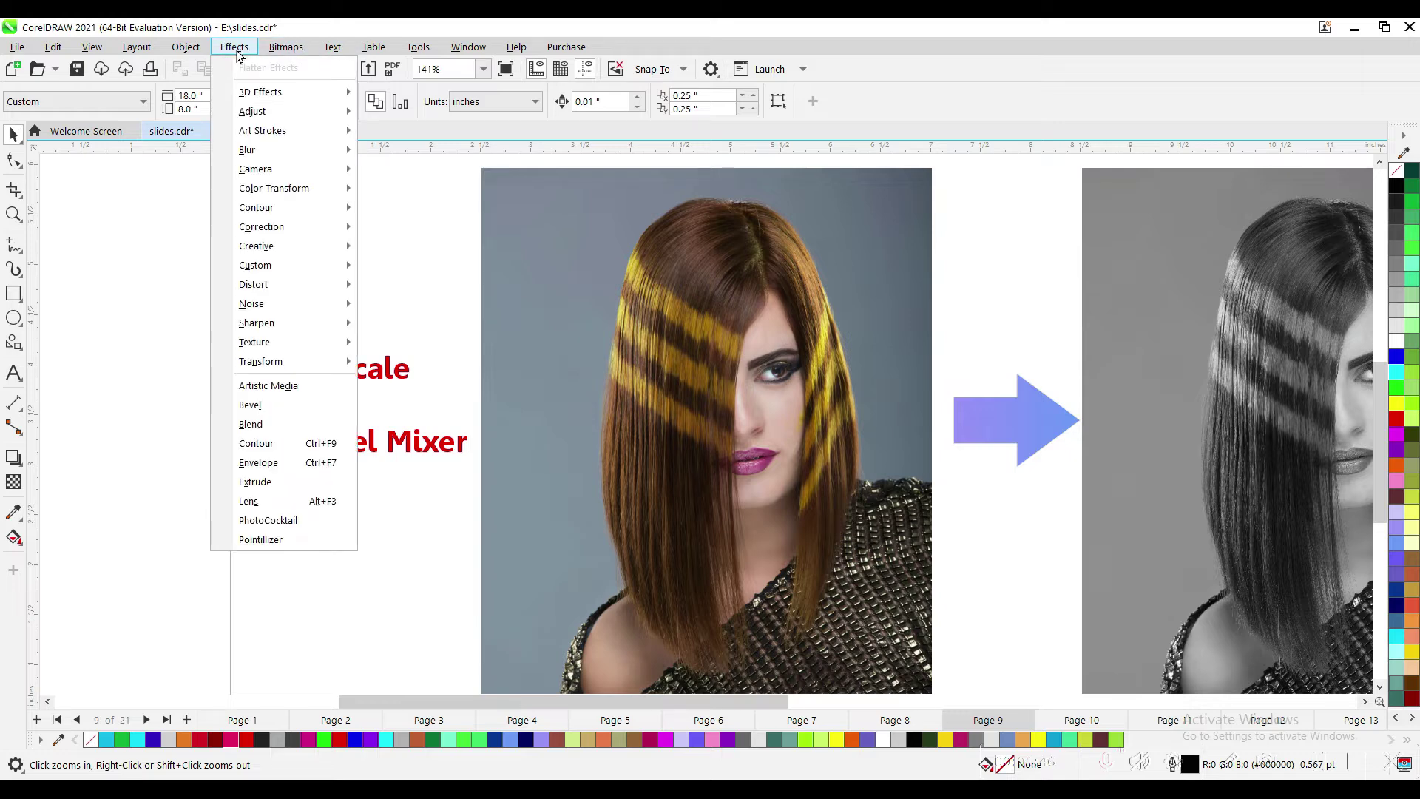
mouse_move(251, 112)
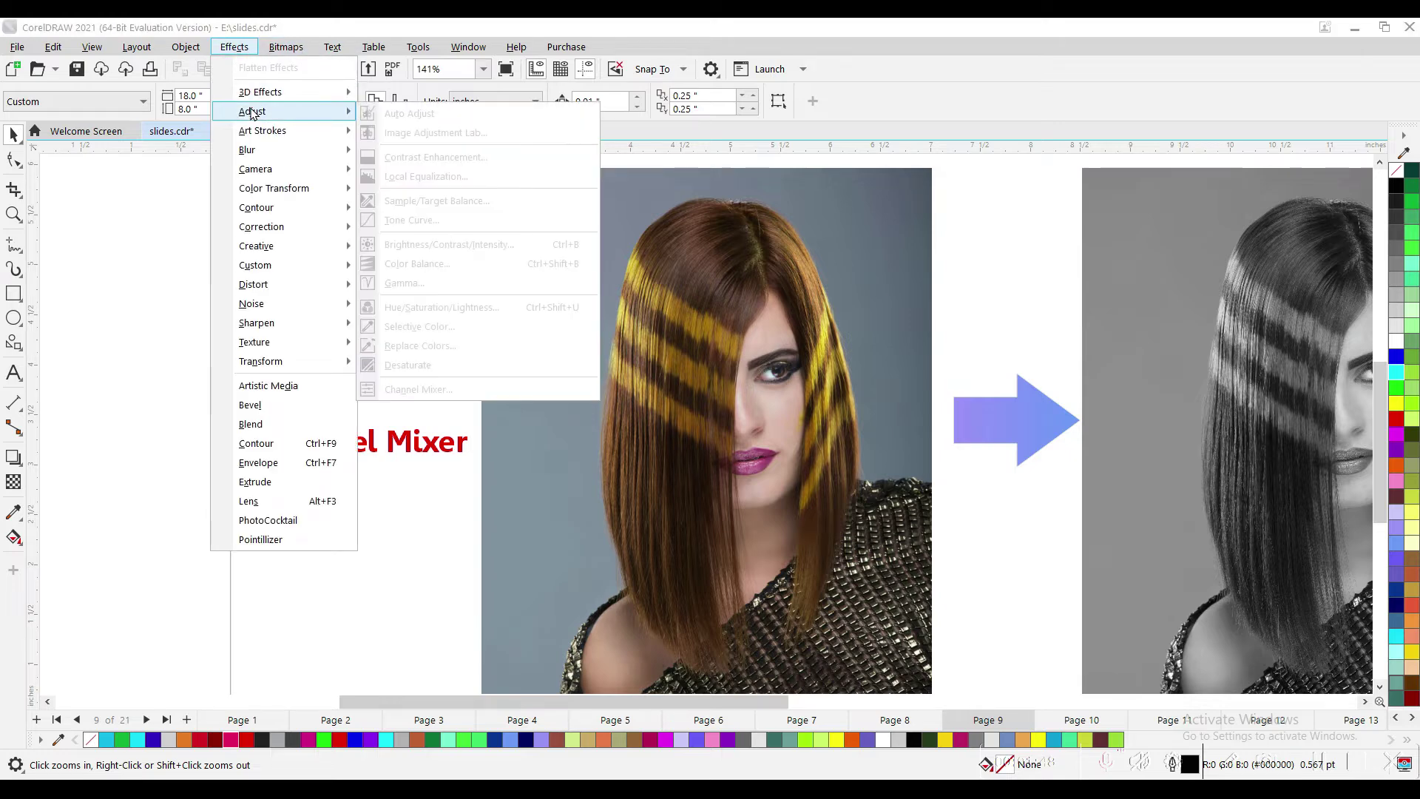
left_click(783, 249)
left_click(234, 47)
mouse_move(259, 114)
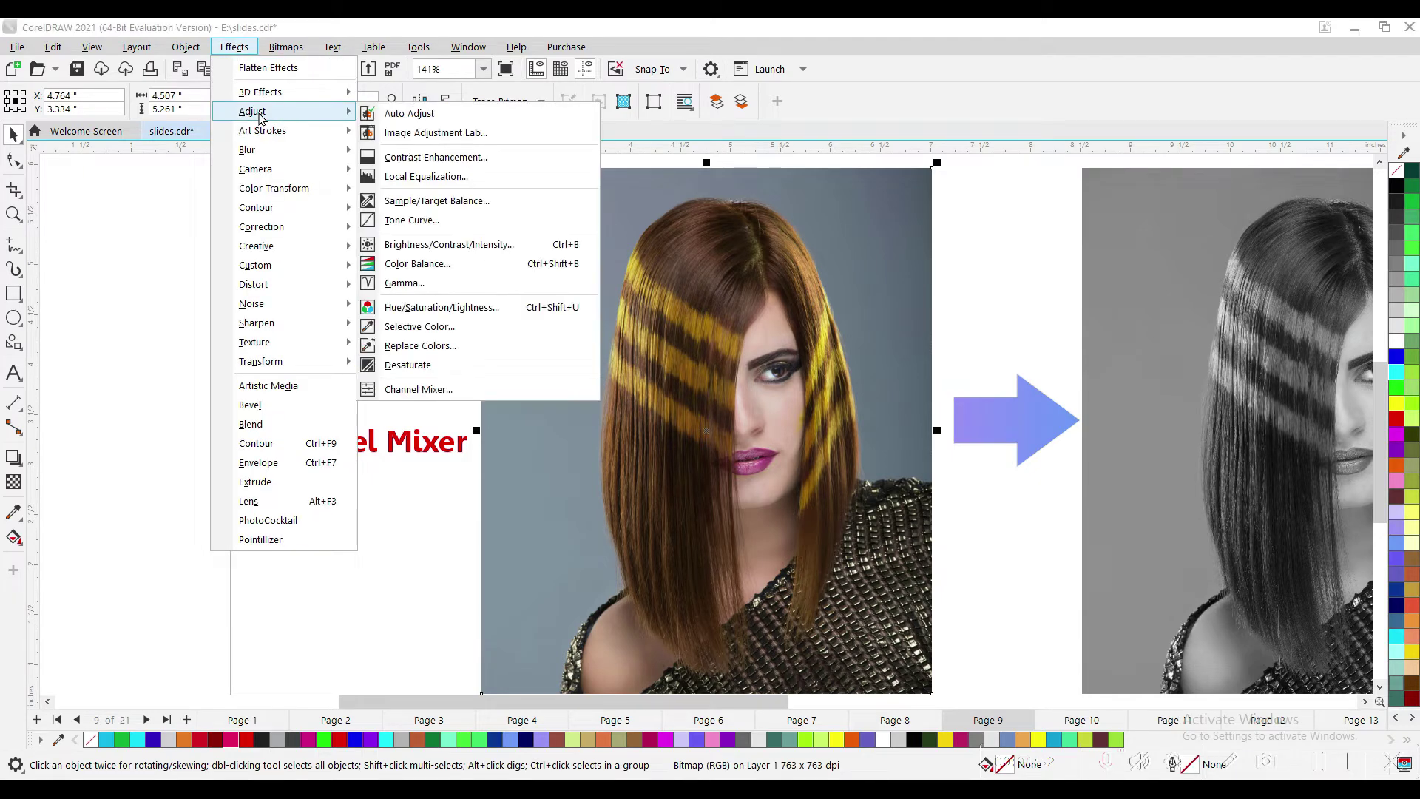
left_click(435, 390)
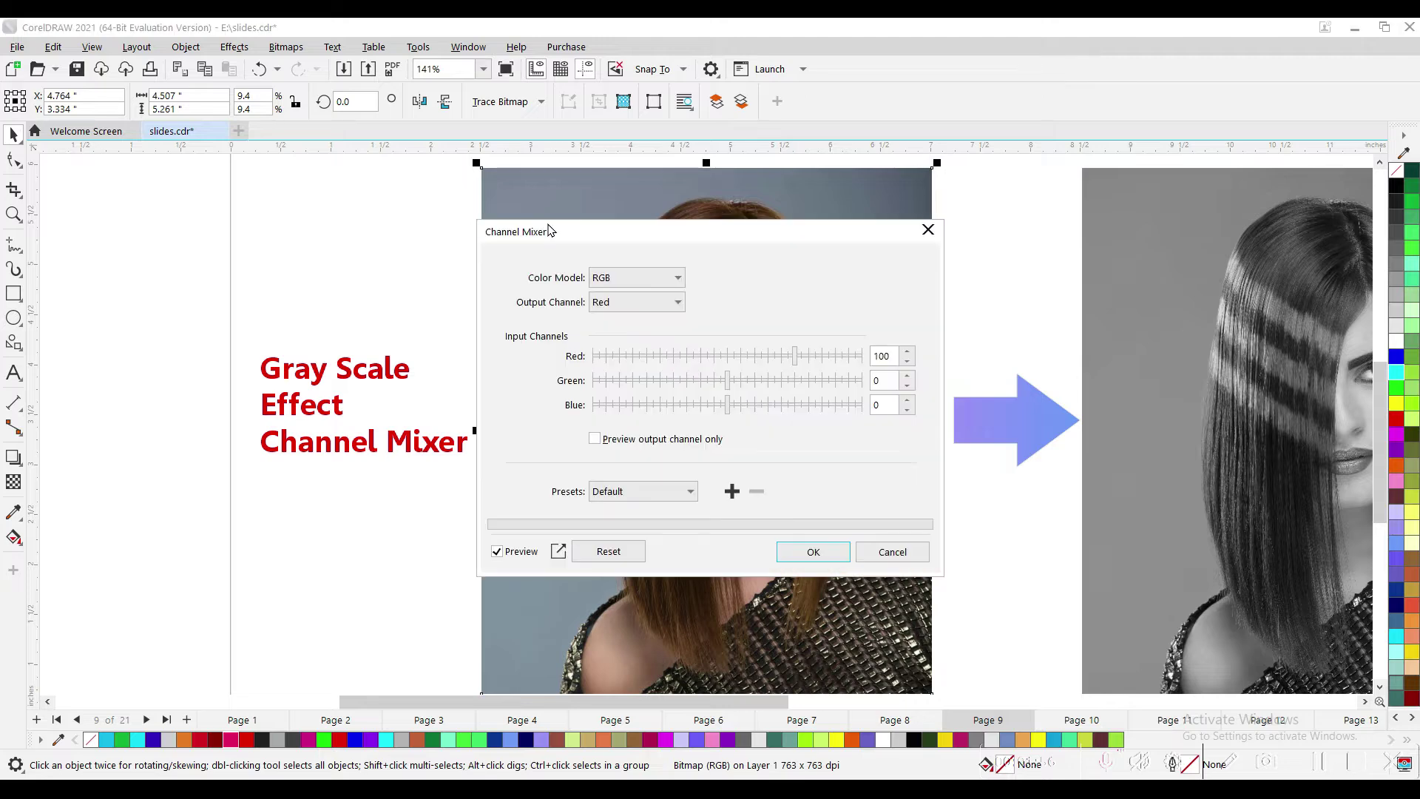
left_click_drag(550, 234, 962, 151)
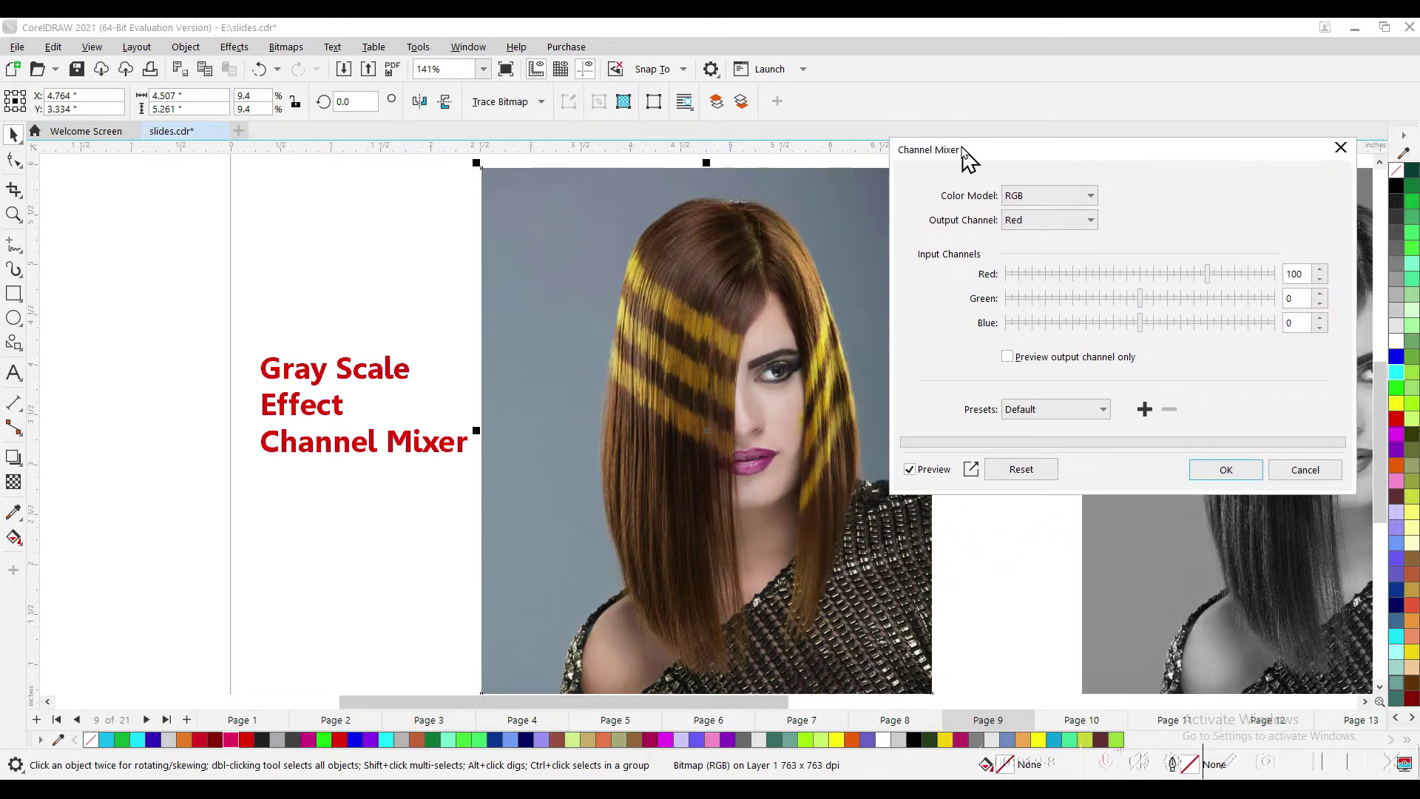
- Set the Red output channel's inputs to Red -161, Green 76 and Blue -81 in the Channel Mixer
left_click(1160, 275)
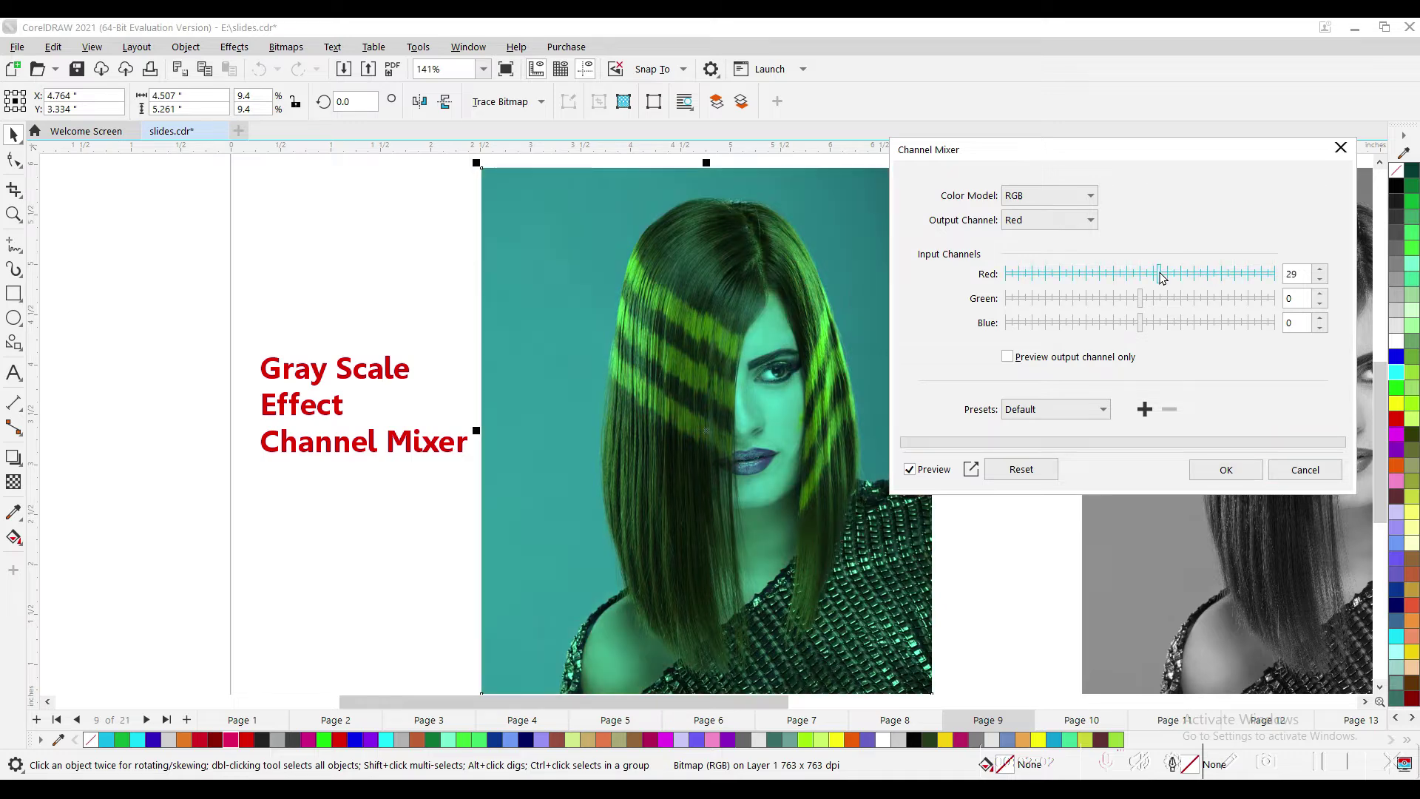
left_click(1121, 279)
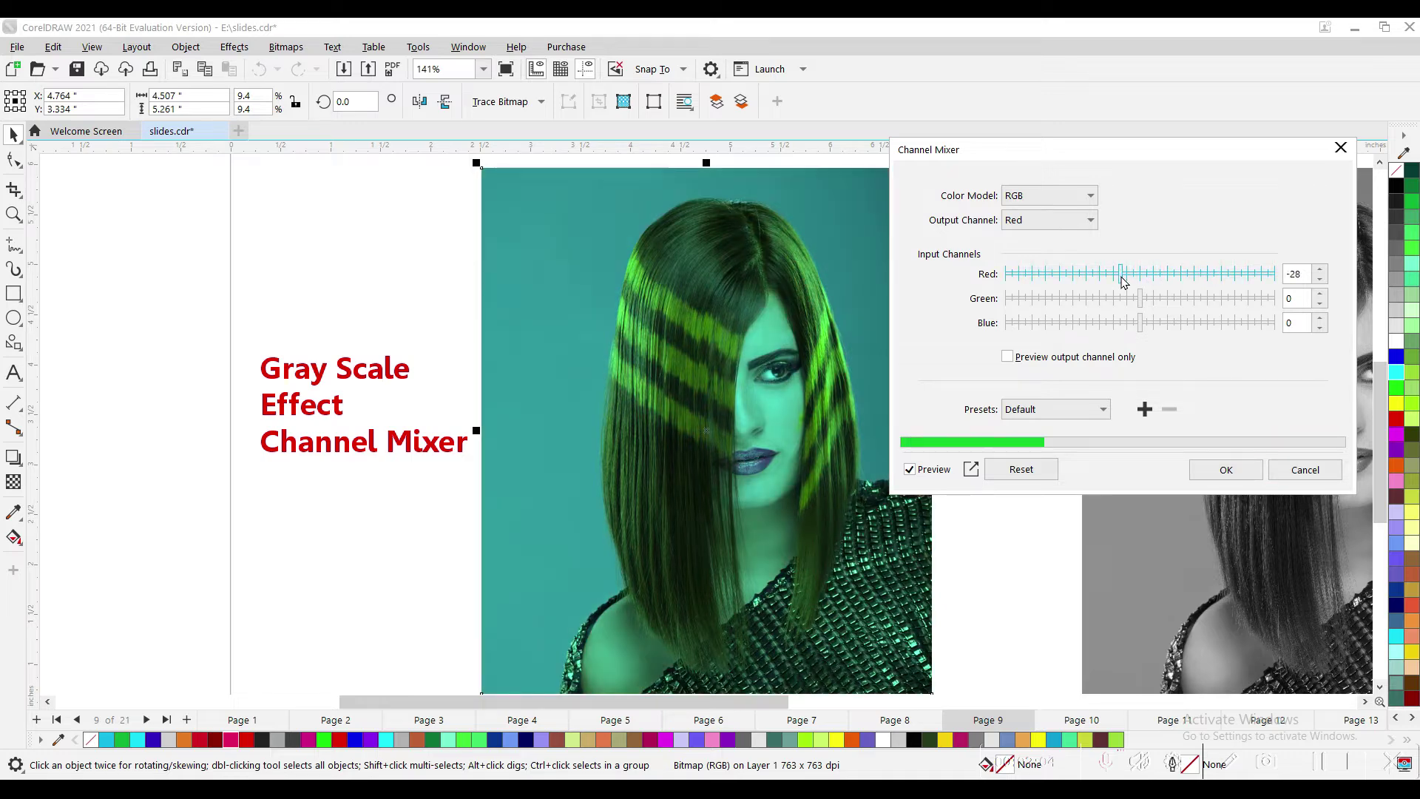
left_click(1070, 273)
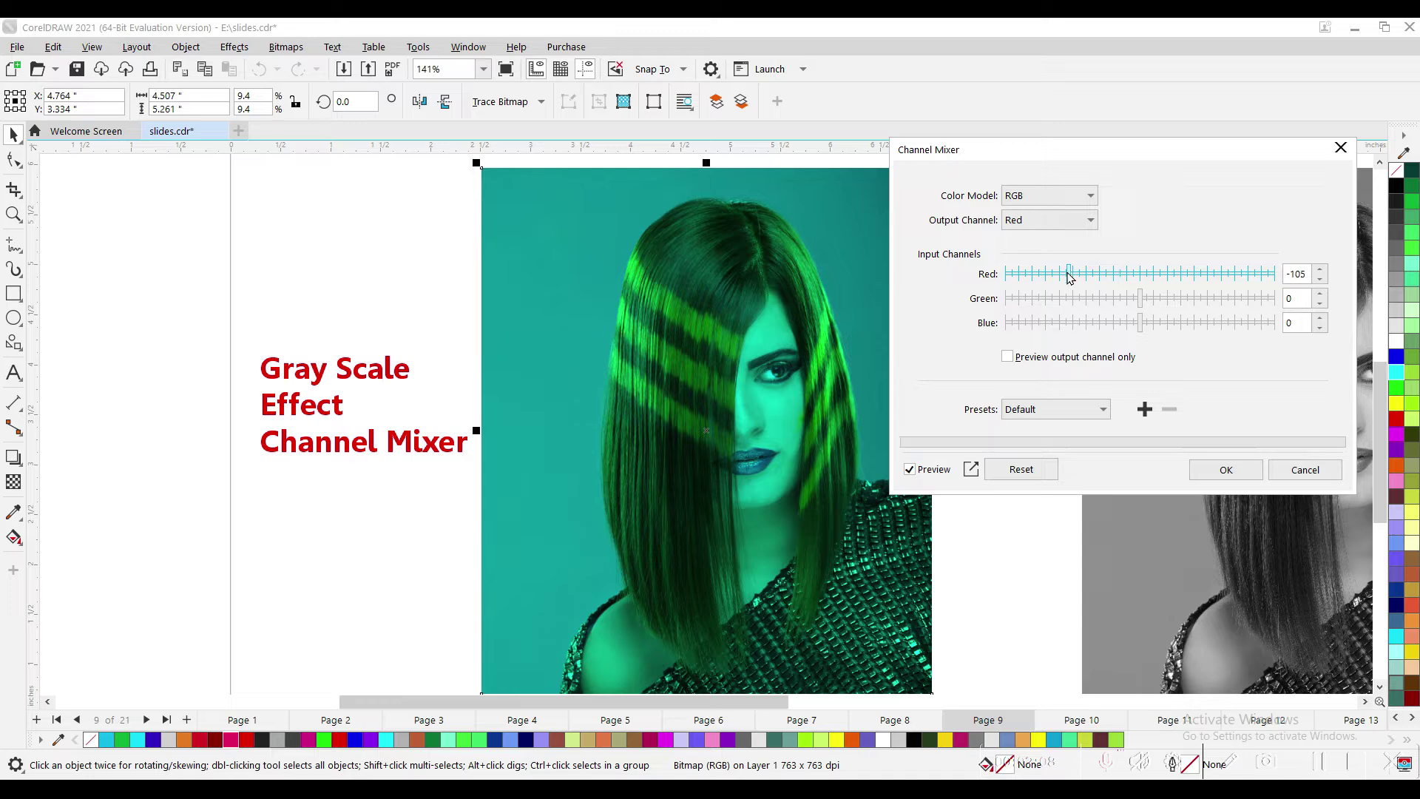
left_click(1033, 275)
left_click(1192, 299)
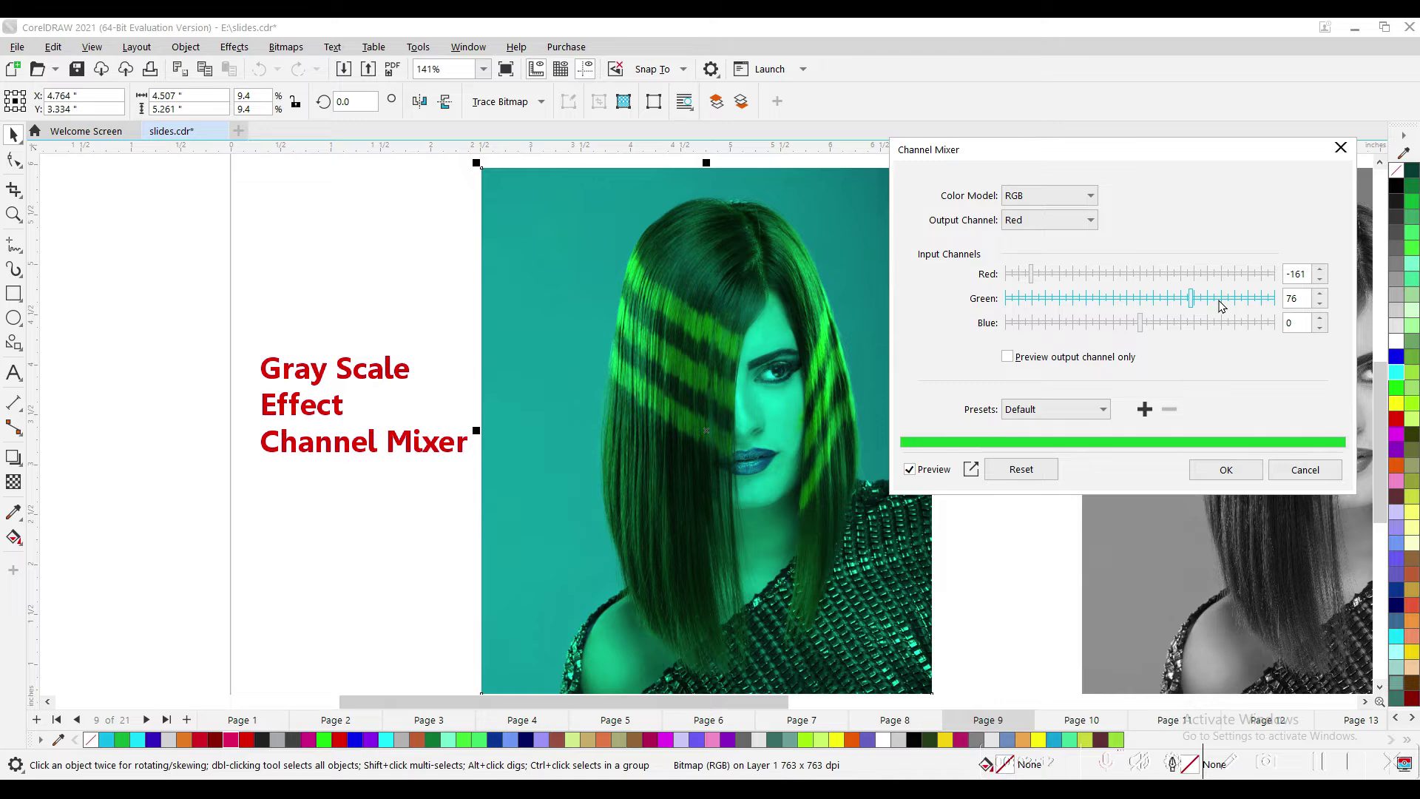
left_click(1086, 323)
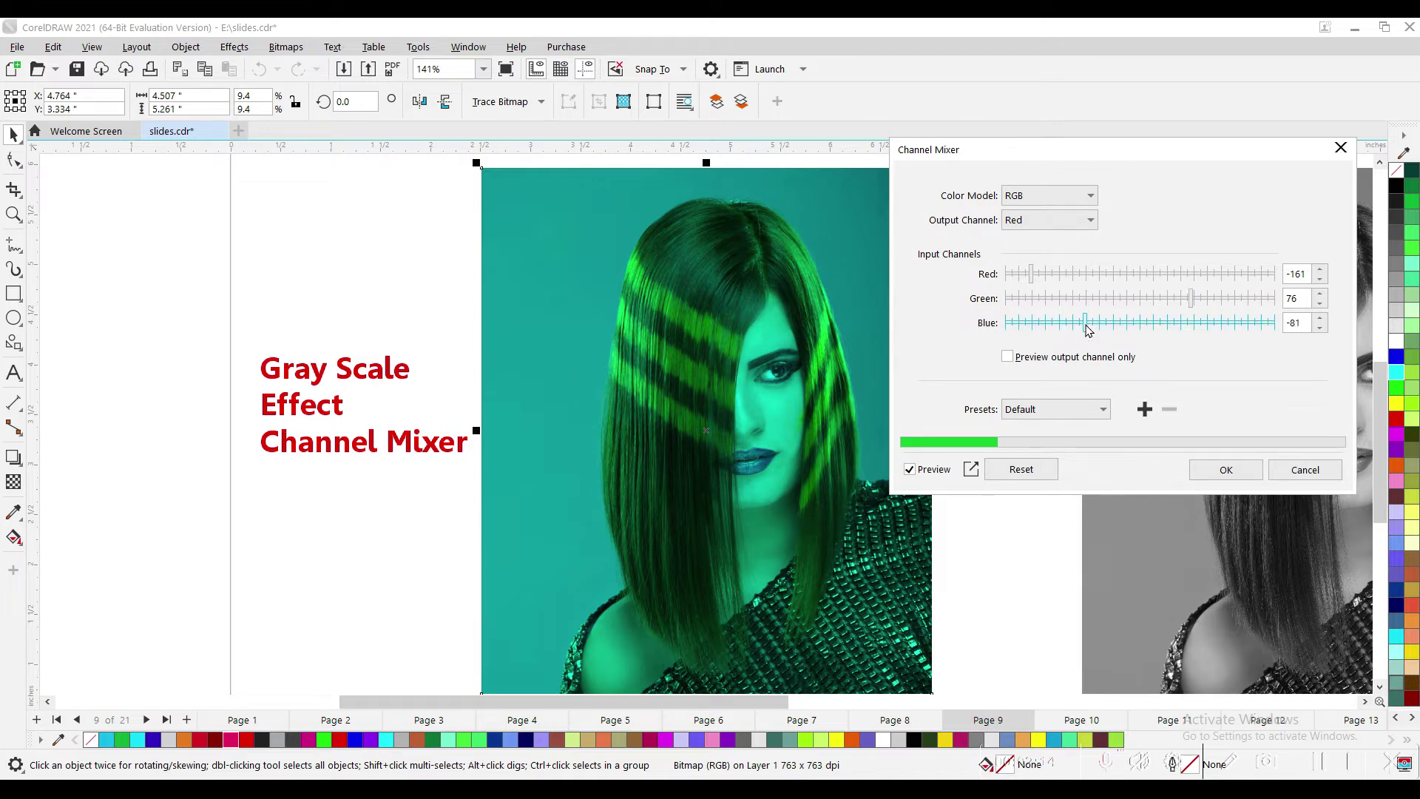
- Change the Red output channel's Red input to 159, try Green at -89, and set Green to 159
left_click(1250, 275)
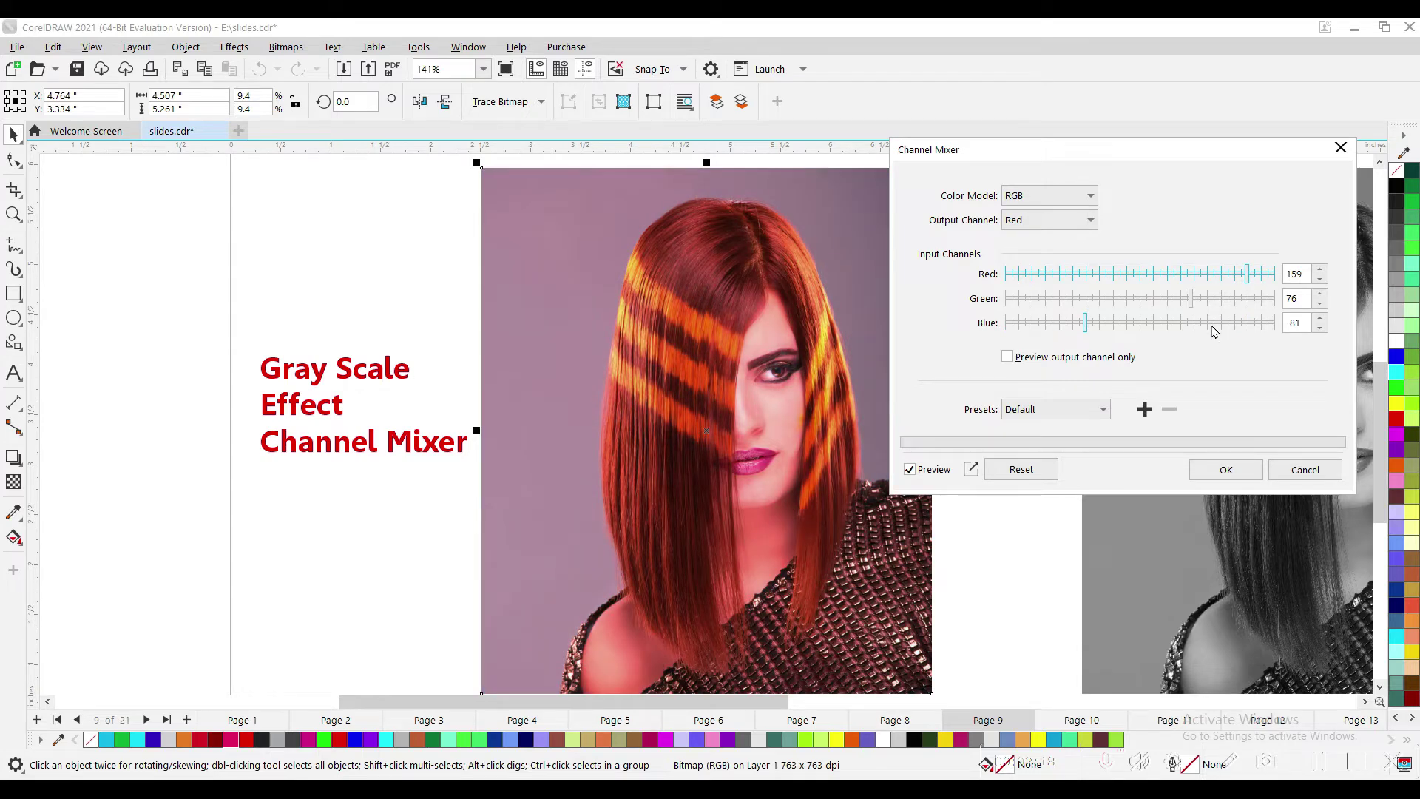
left_click(1081, 298)
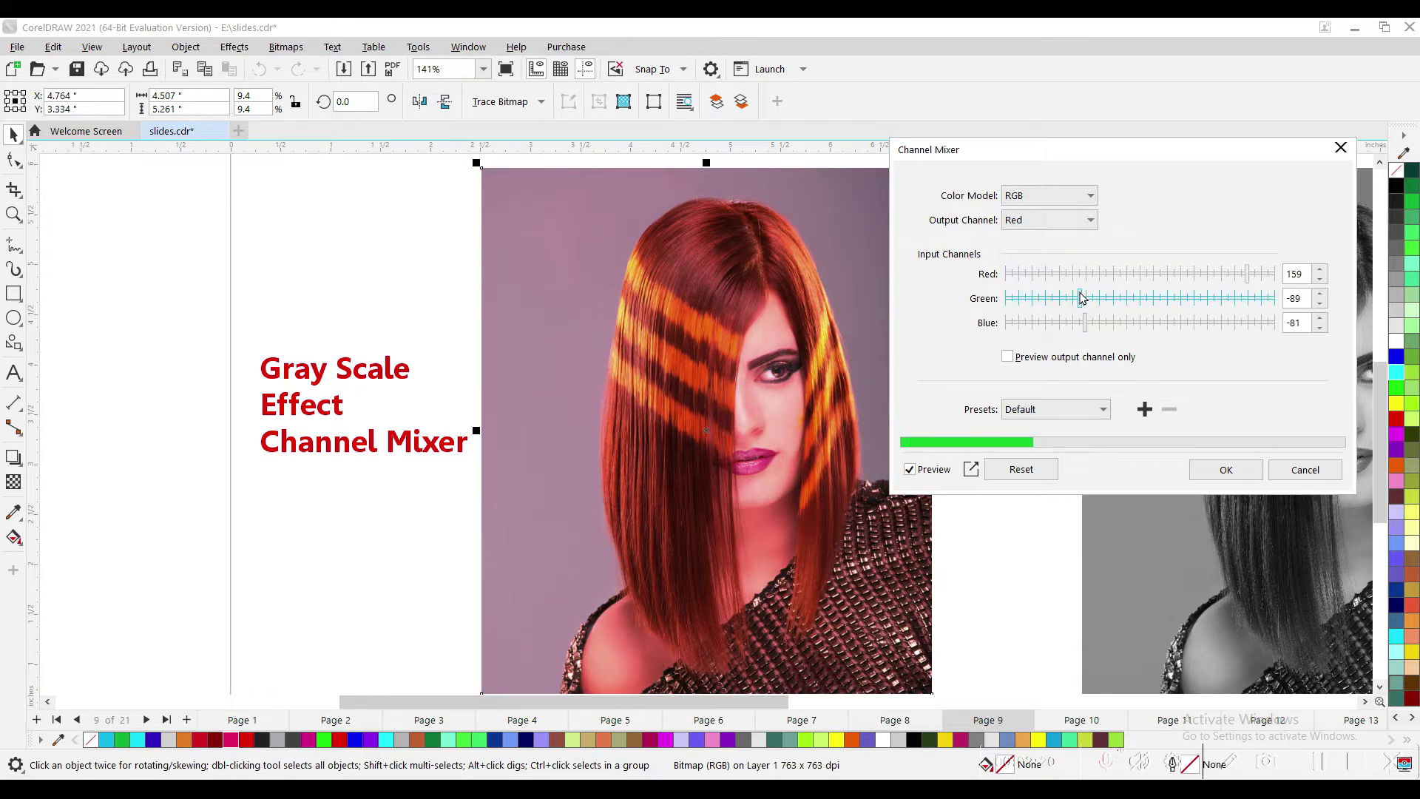
left_click(1248, 301)
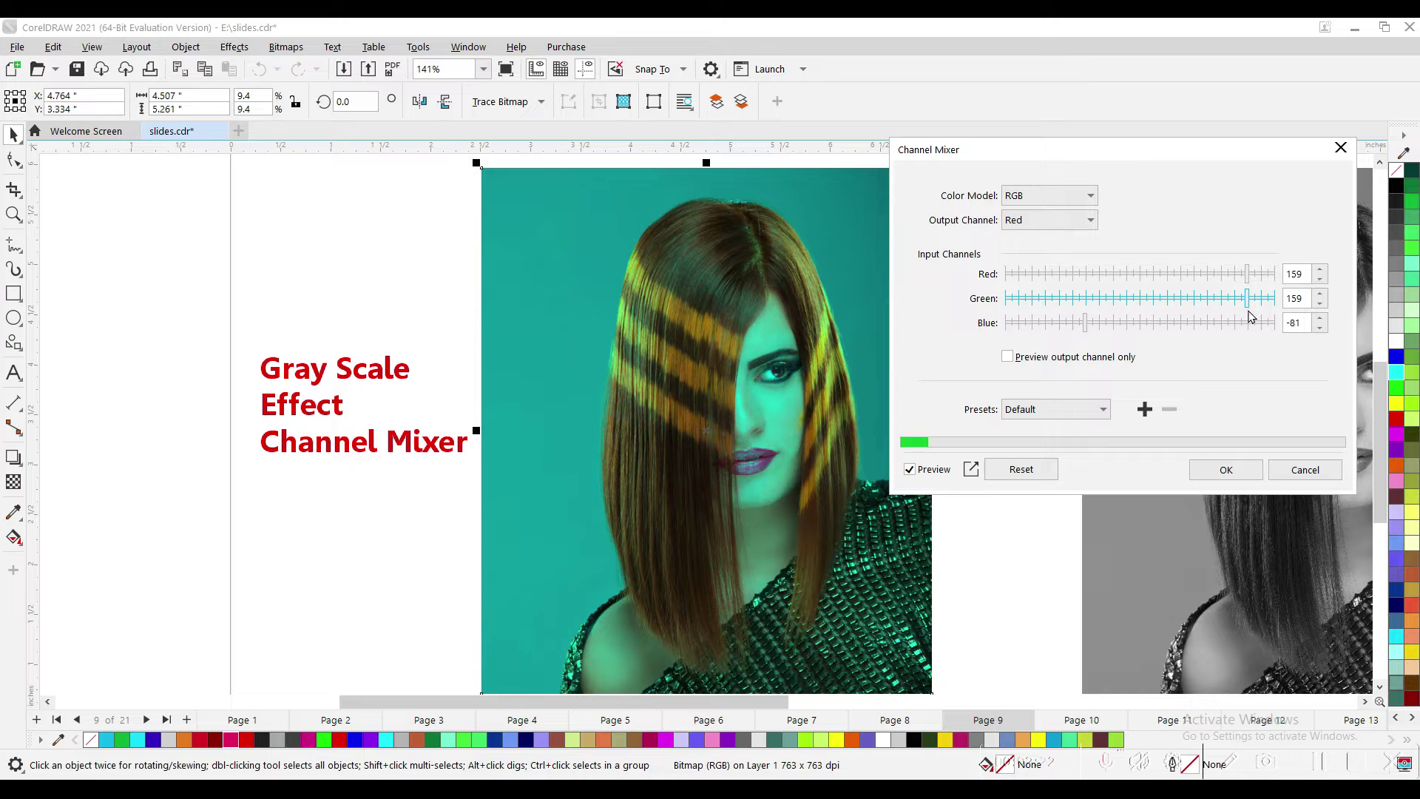
- Try Green -132 and Blue 135 for the Green output channel in the Channel Mixer and cancel the adjustment
left_click(1046, 227)
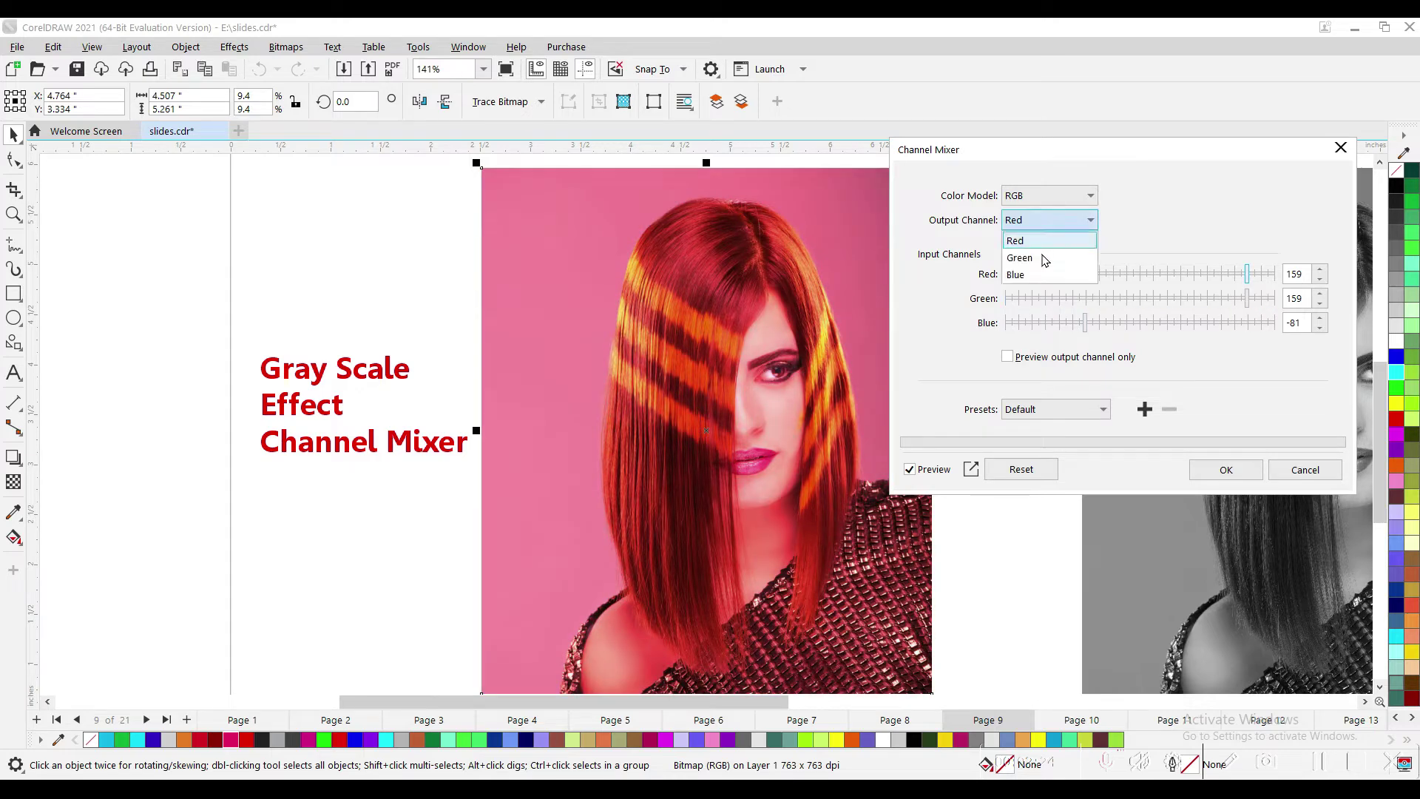
left_click(1037, 256)
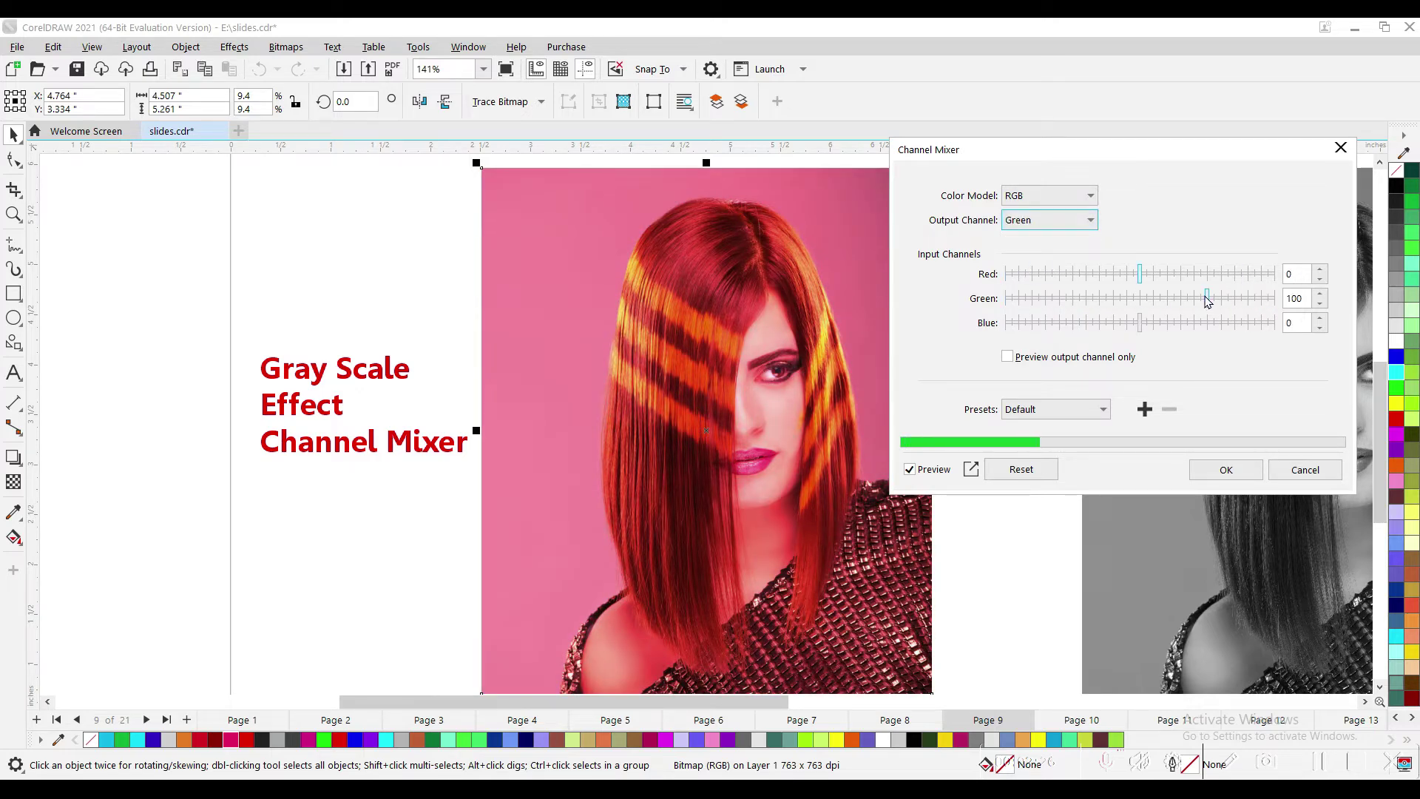
left_click(1050, 299)
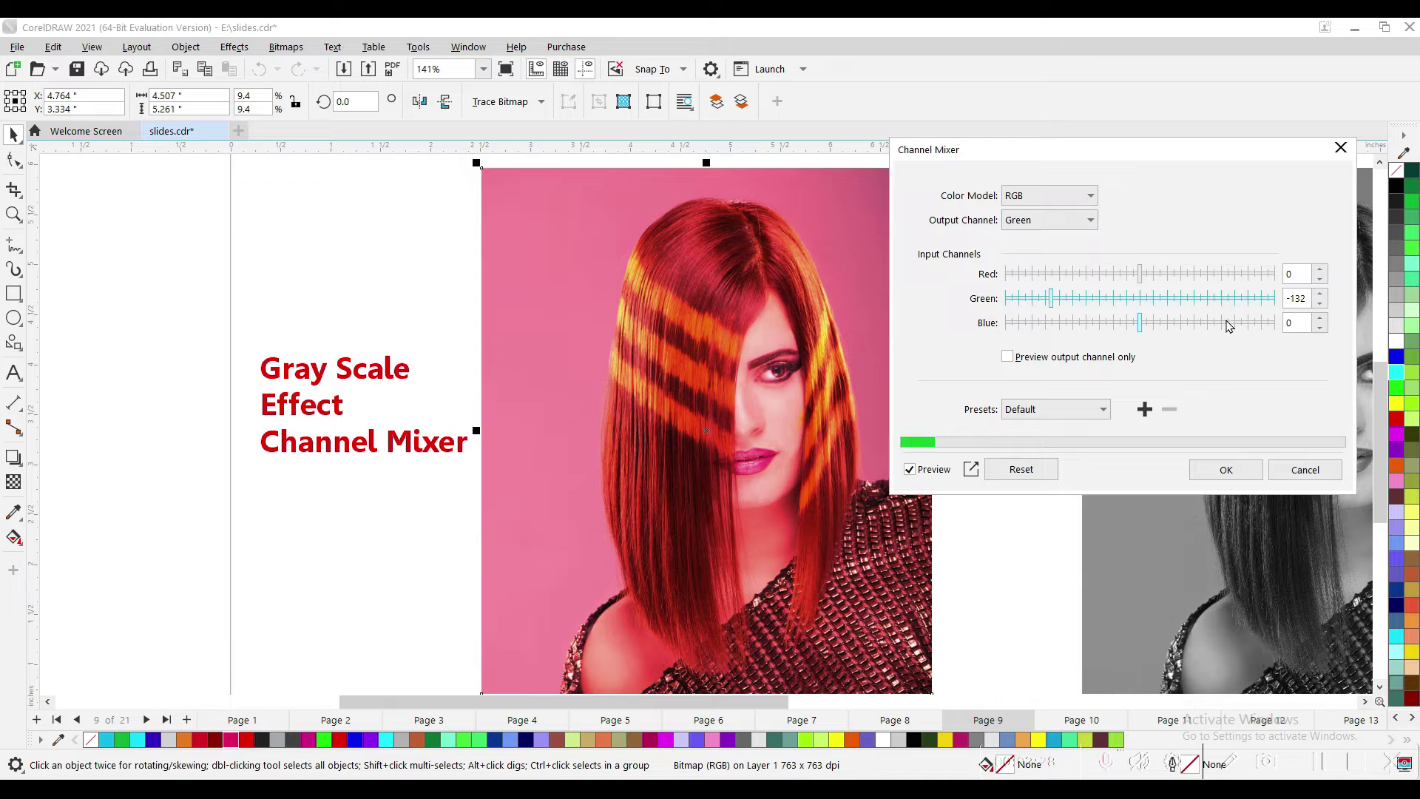
left_click(1231, 322)
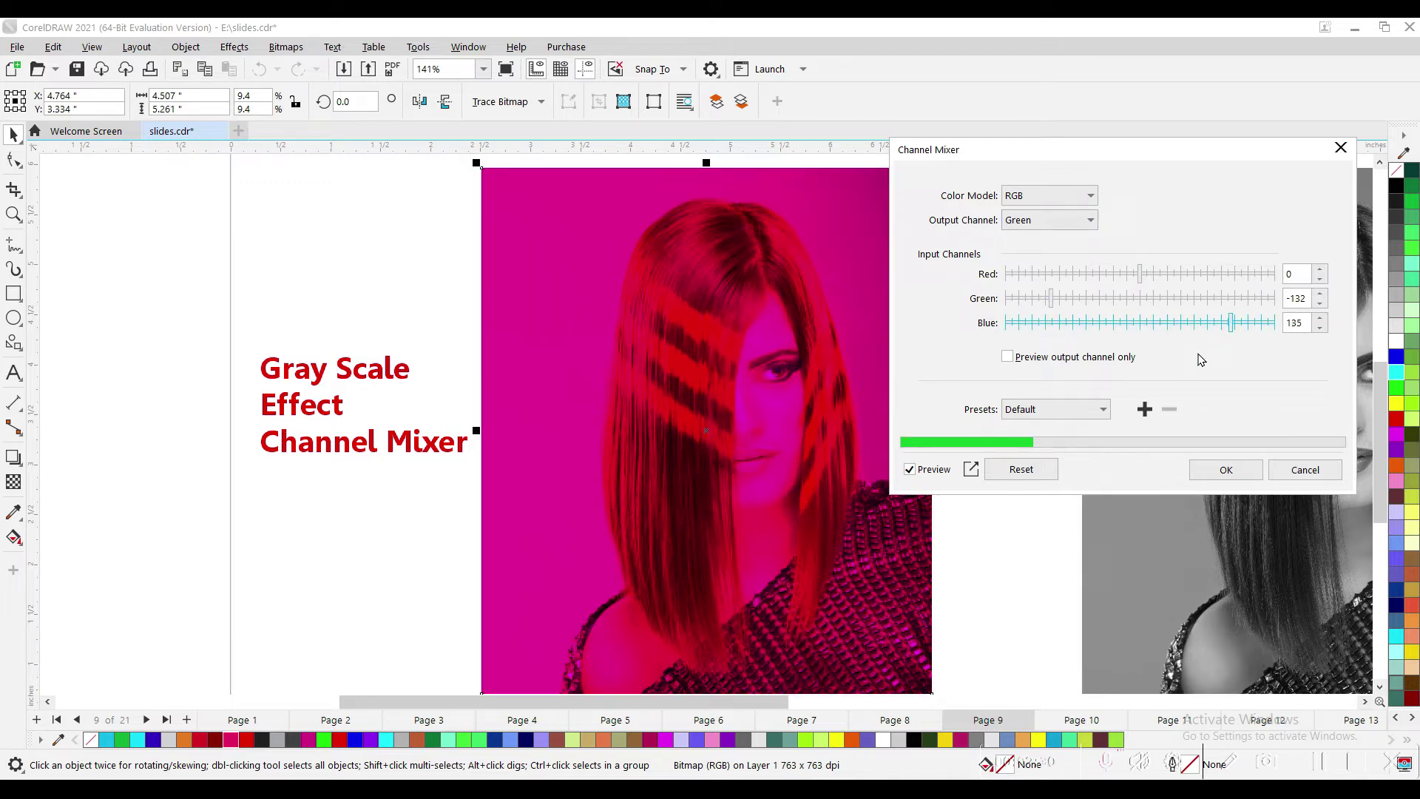
left_click(1288, 468)
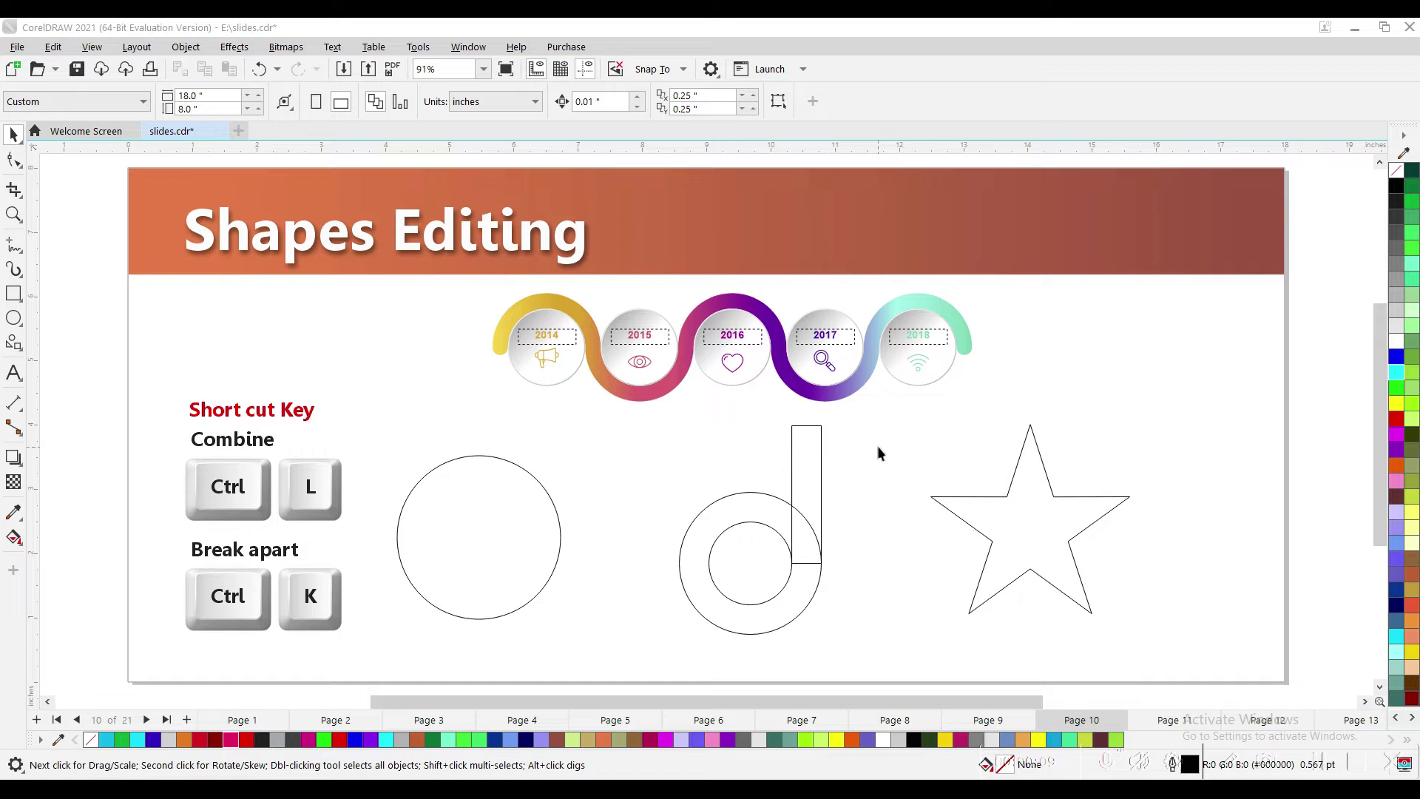
- Create a scaled-down copy of the circle, about 2.07 inches in diameter, sharing the original's upper-right bounding corner
left_click(403, 507)
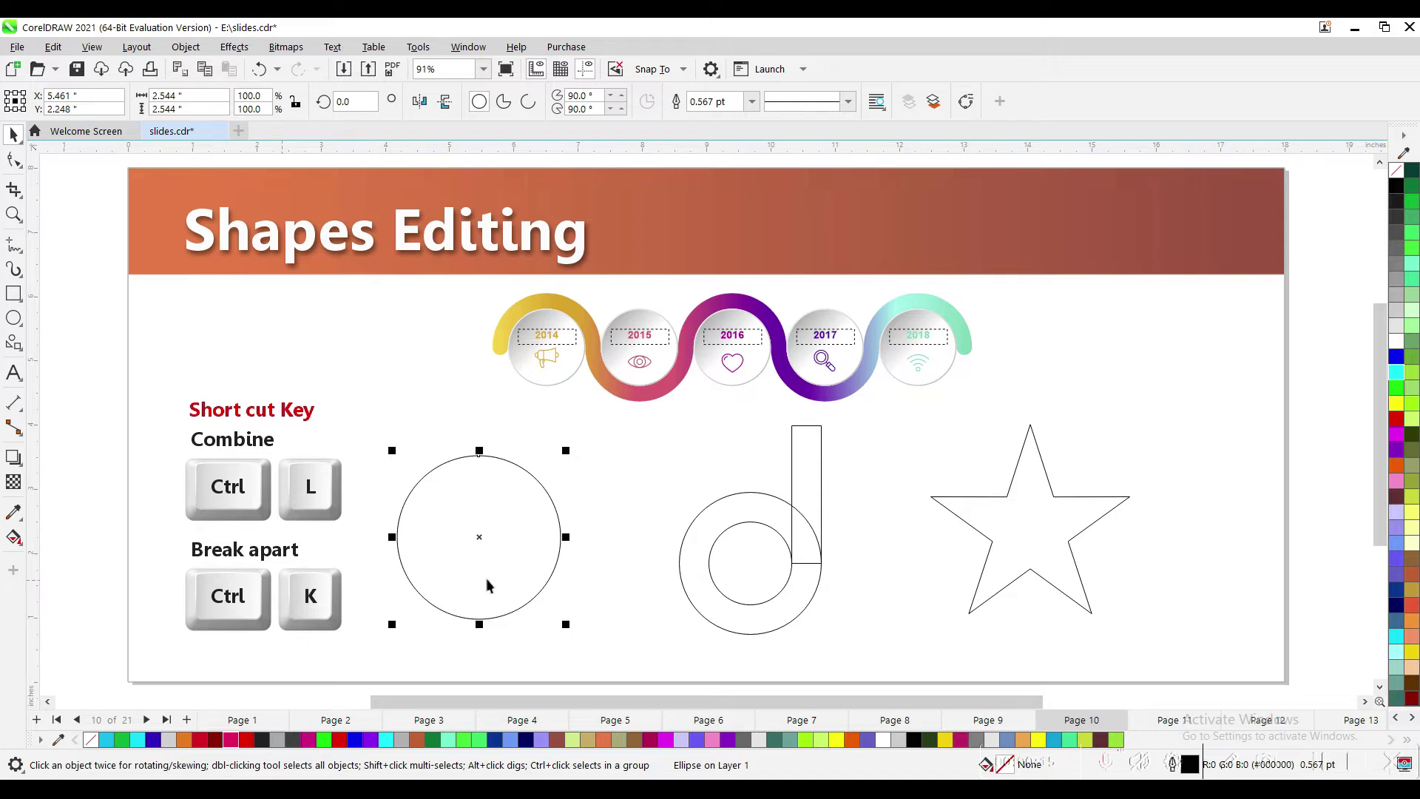
mouse_move(479, 538)
left_mouse_down()
mouse_move(489, 528)
mouse_move(479, 538)
left_mouse_up()
left_click_drag(392, 626, 423, 604)
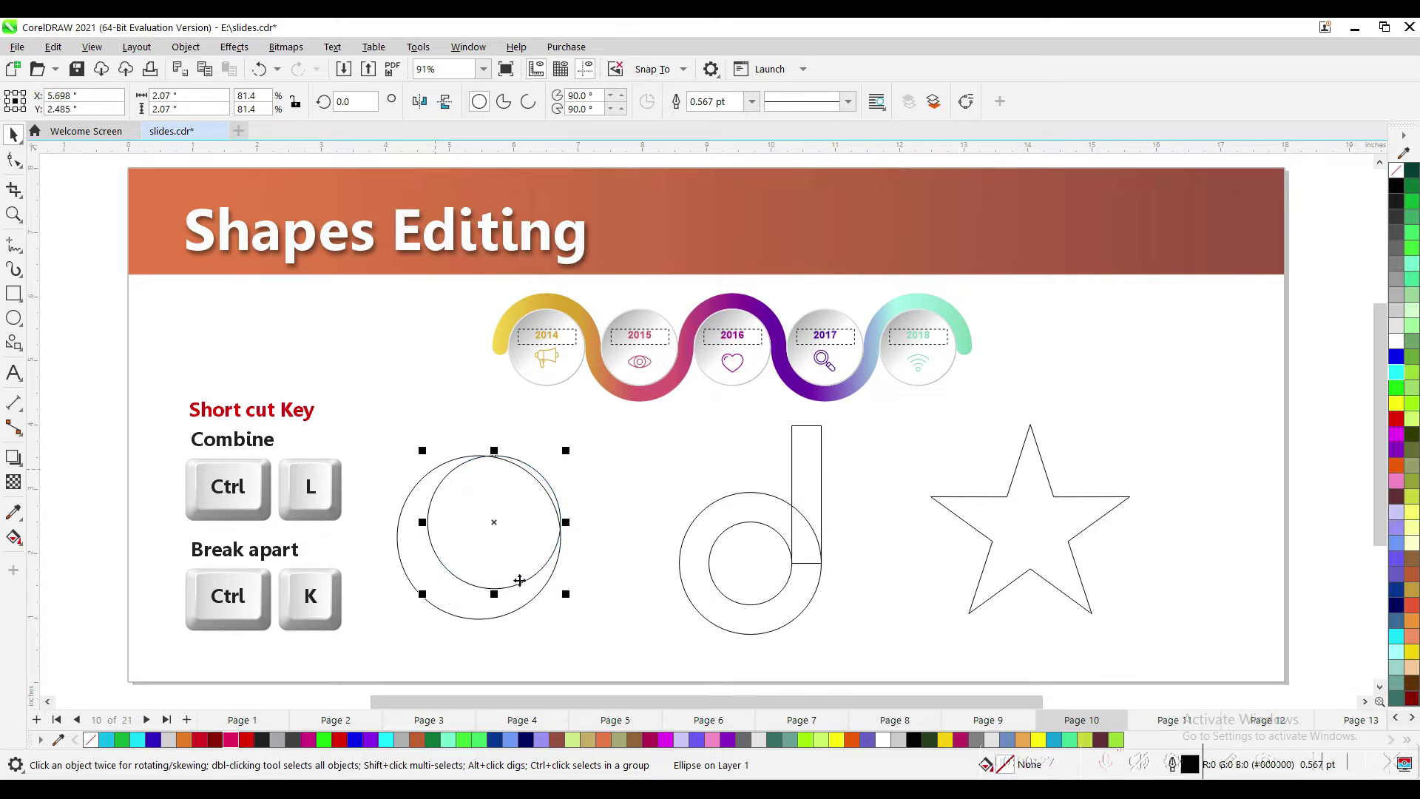
key("Escape")
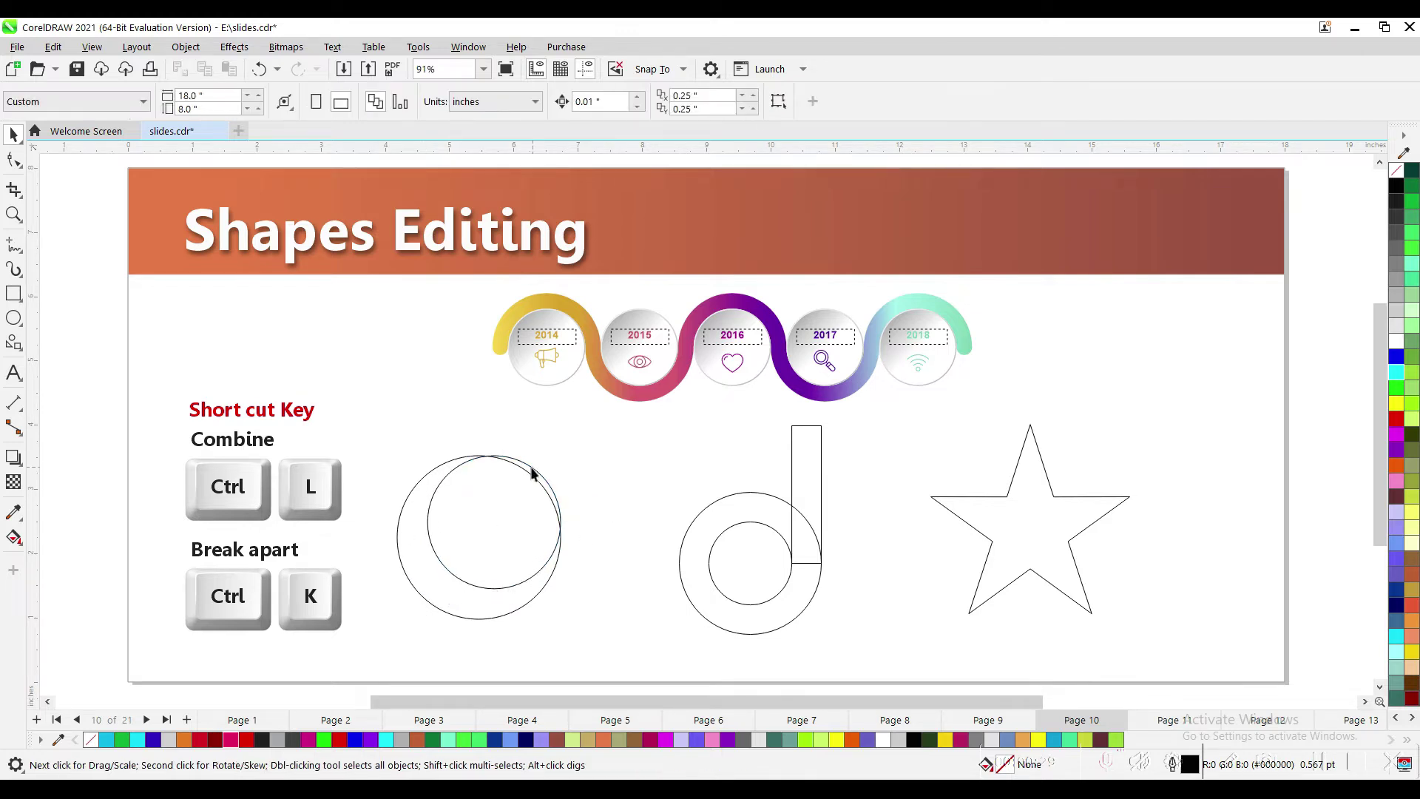
- Trim the larger circle with the smaller one and delete the smaller circle to leave a crescent
left_click(530, 468)
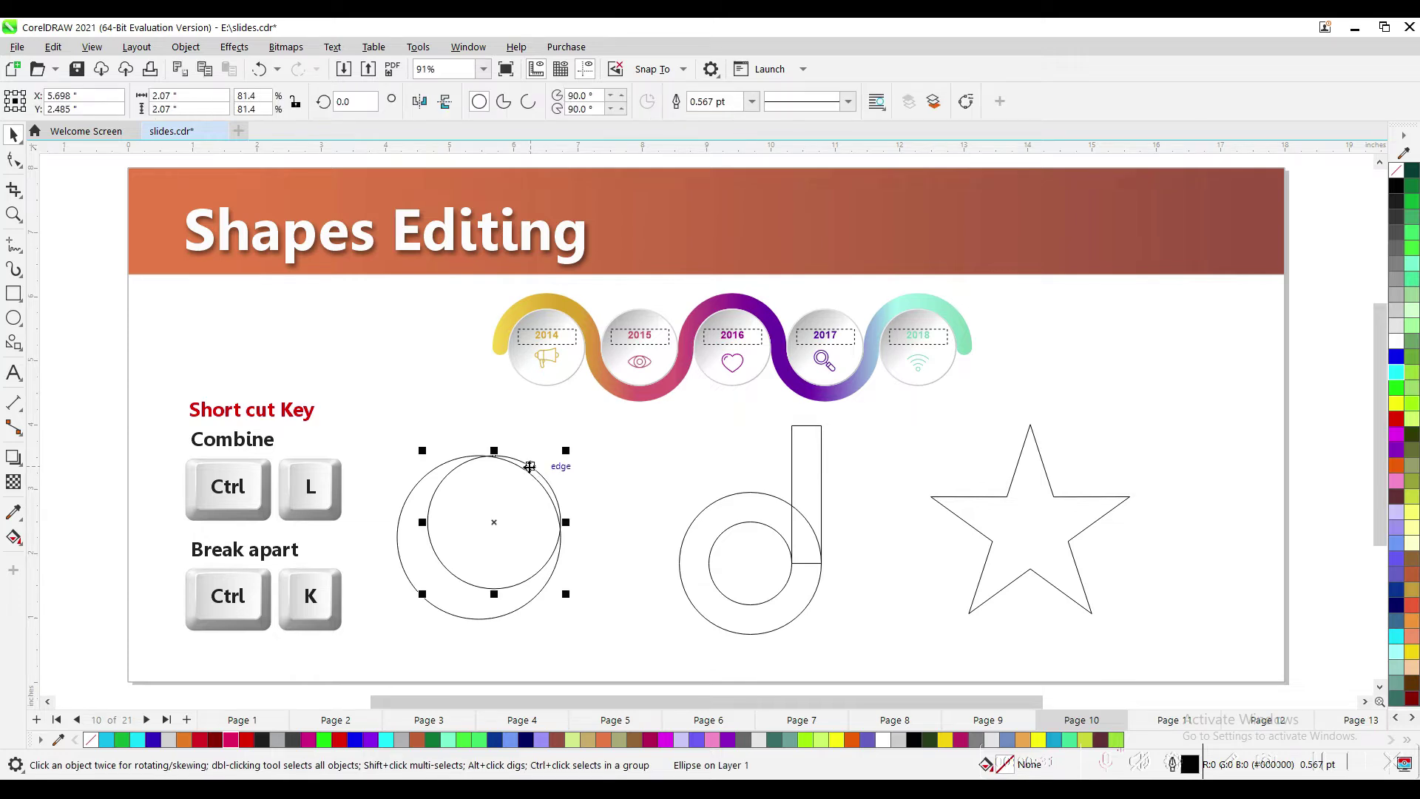
left_click(436, 468, "shift")
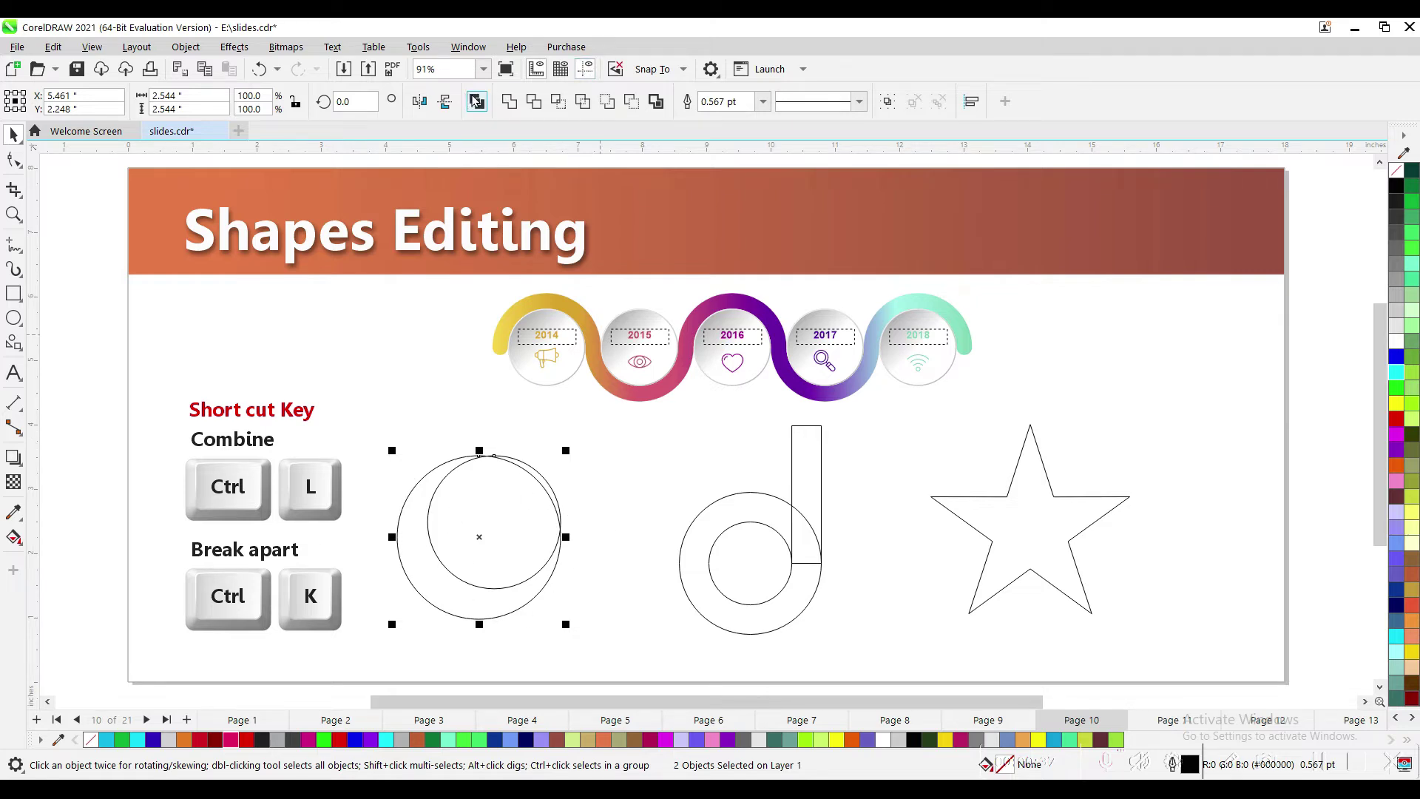
left_click(532, 104)
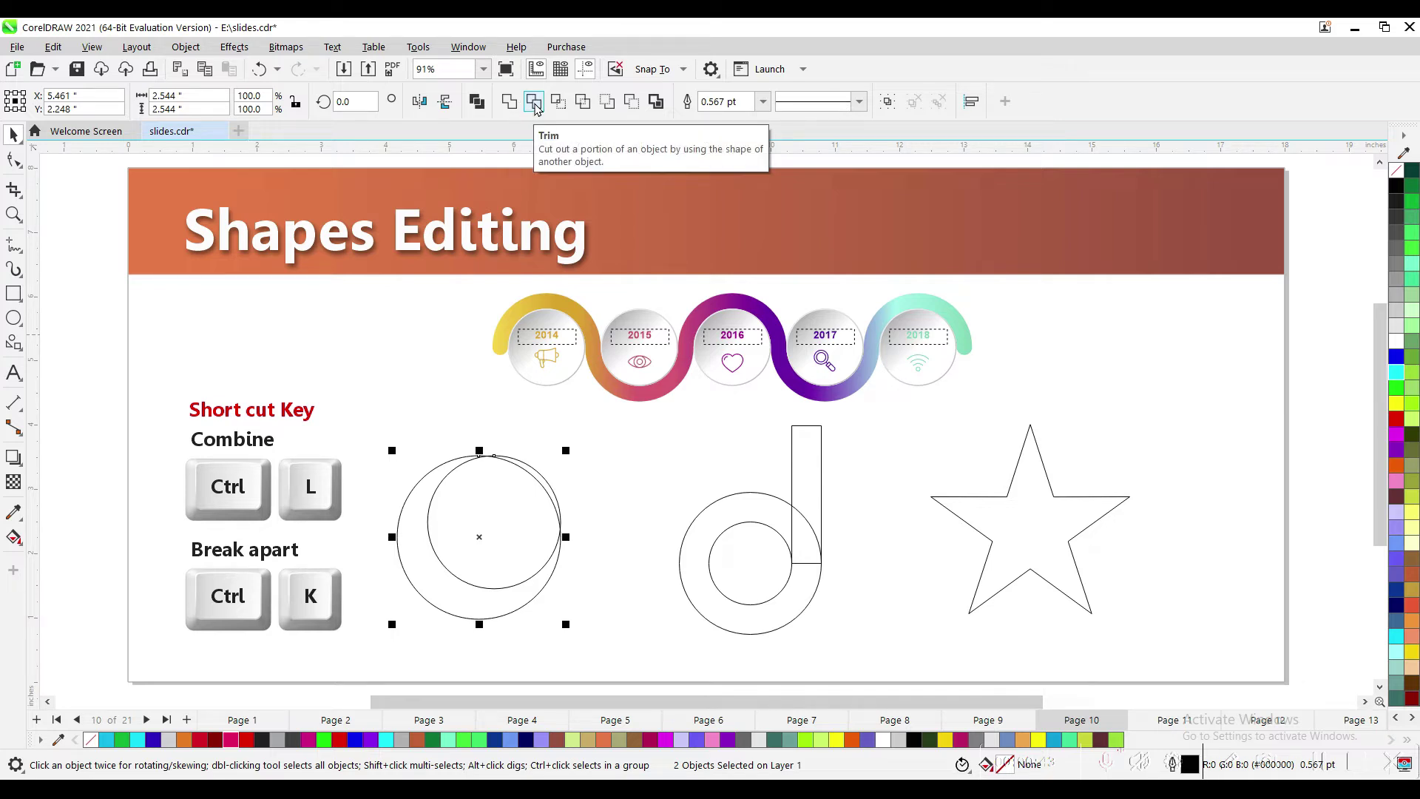
left_click(534, 104)
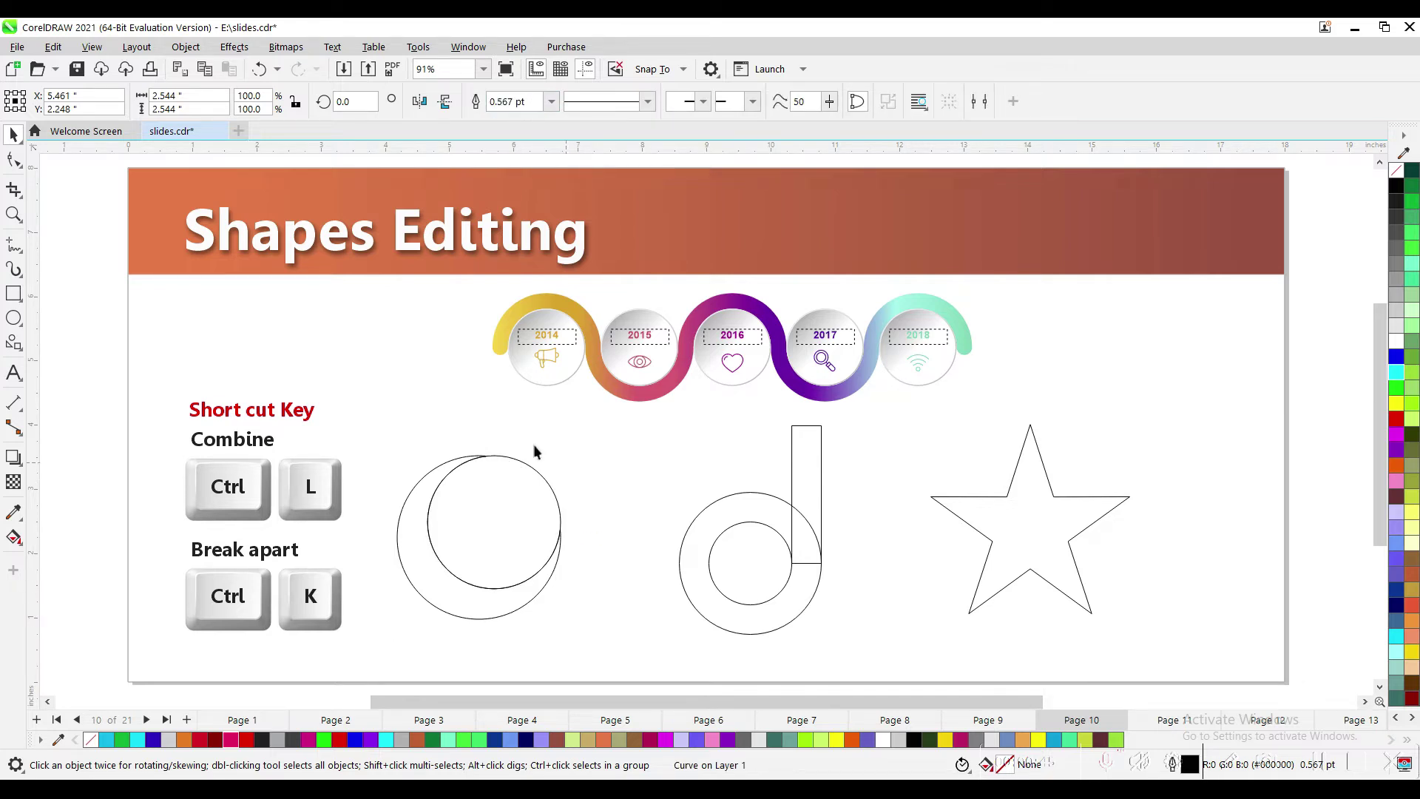
left_click(453, 551)
left_click(496, 459)
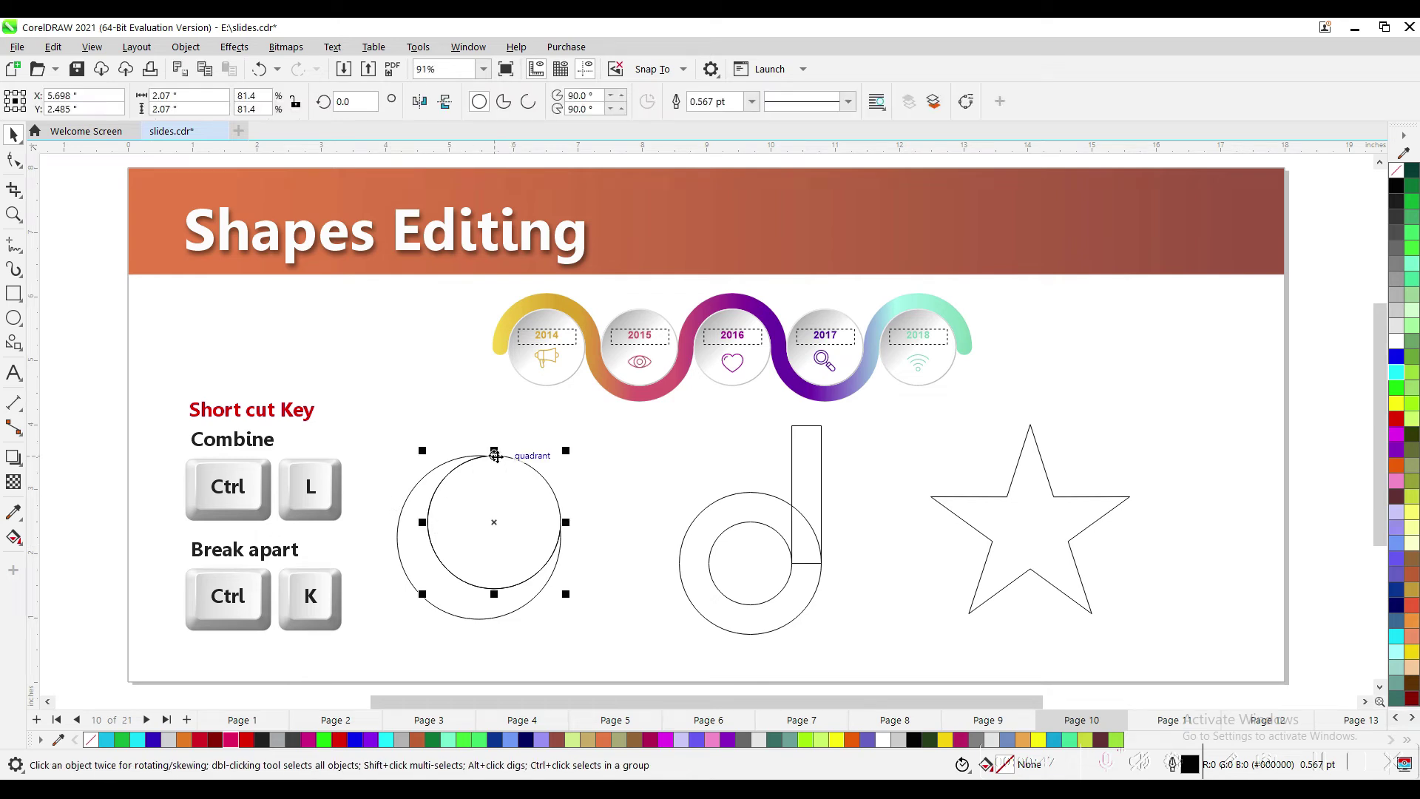
key("Delete")
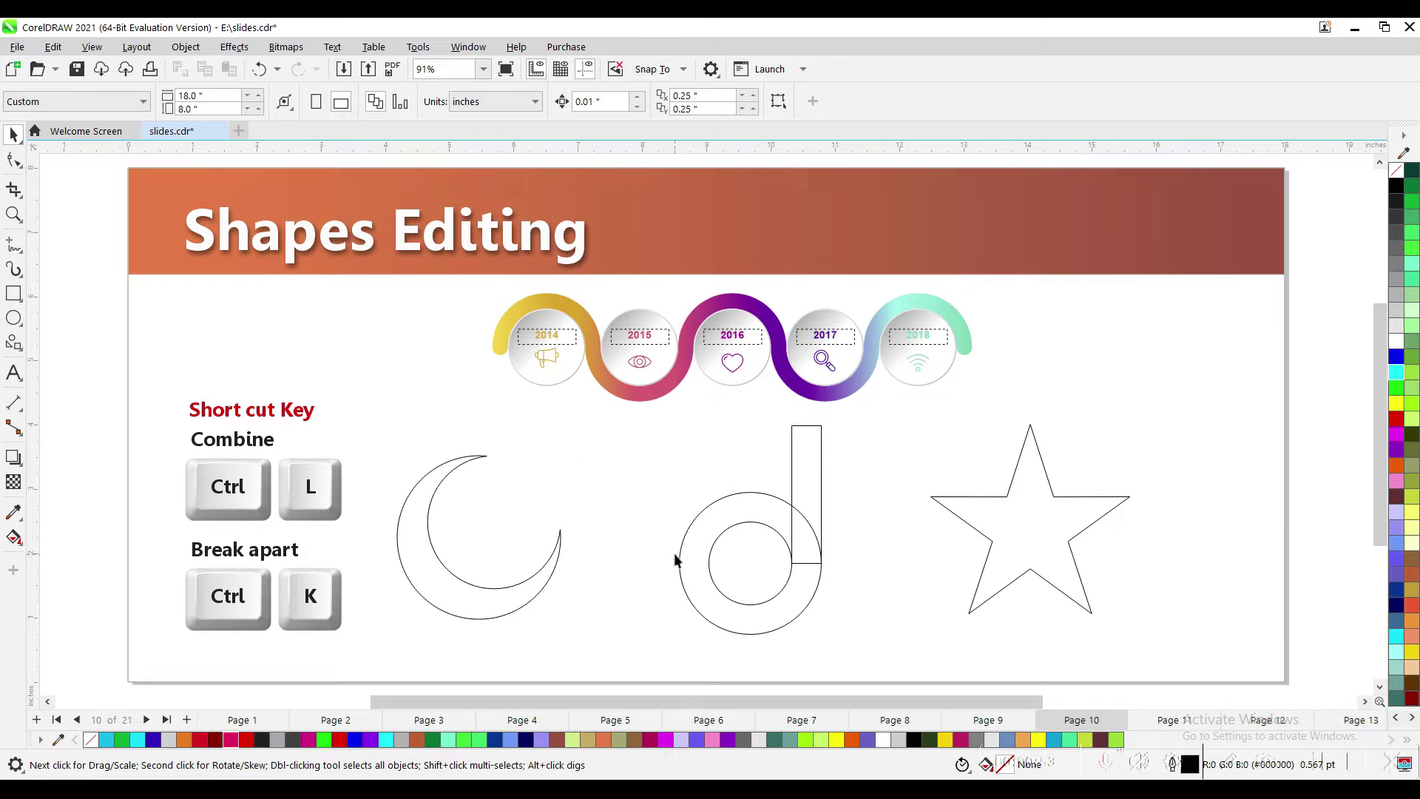
- Fill the tall rectangle of the d shape with magenta and its ring with lime green
left_click(724, 534)
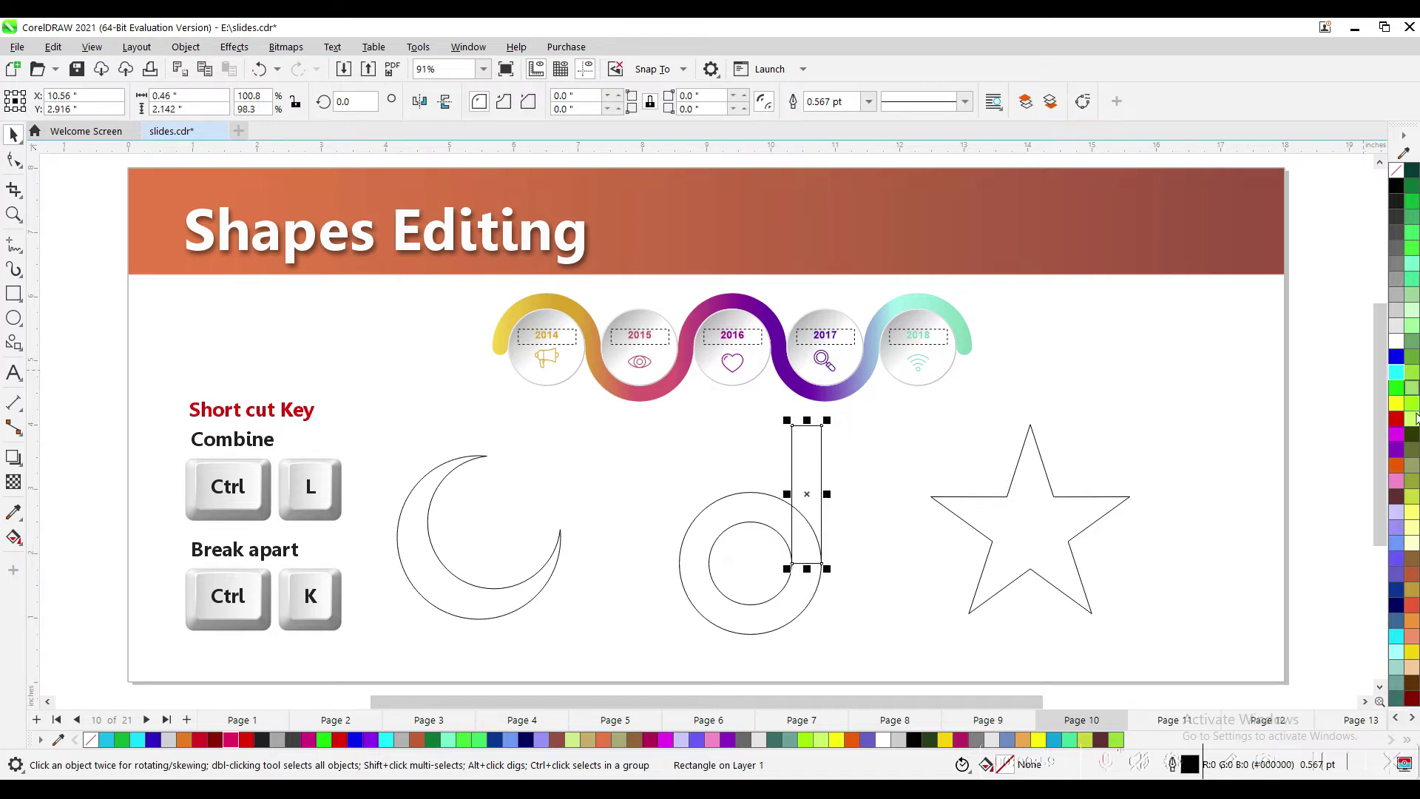
left_click(1396, 434)
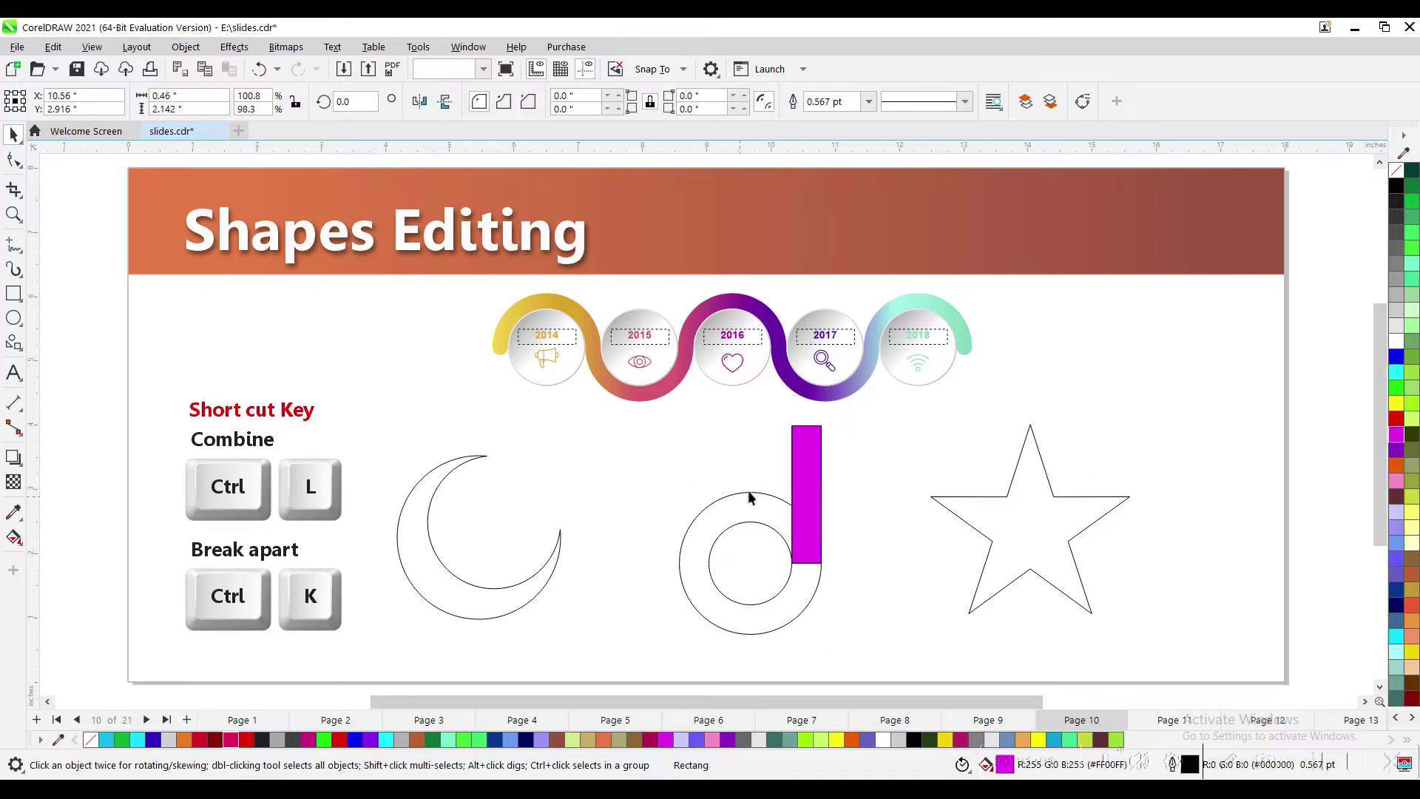
left_click(1269, 477)
left_click(720, 503)
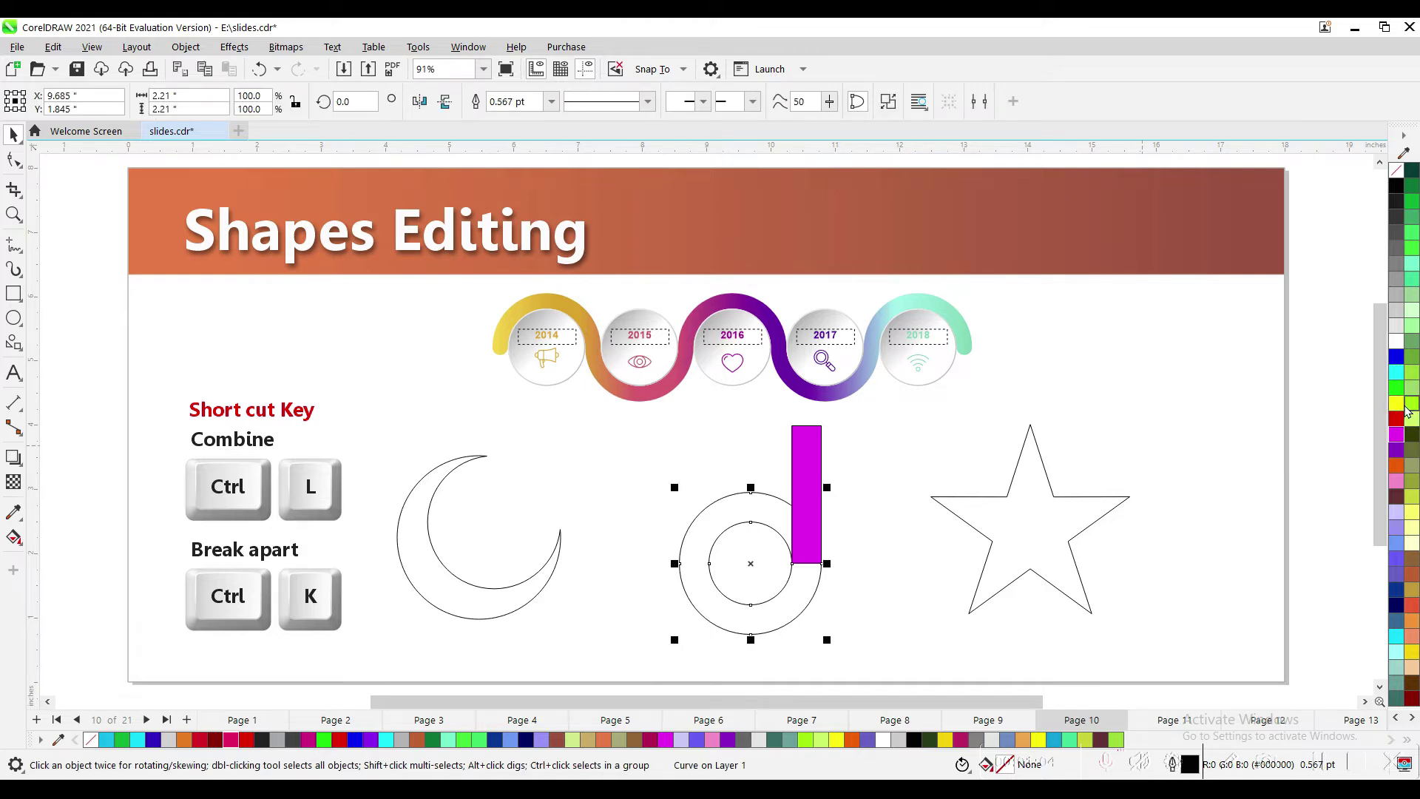
left_click(1411, 416)
left_click(850, 496)
- Weld the magenta rectangle and the lime green ring into a single letter d shape
left_click(808, 482)
left_click(725, 510, "shift")
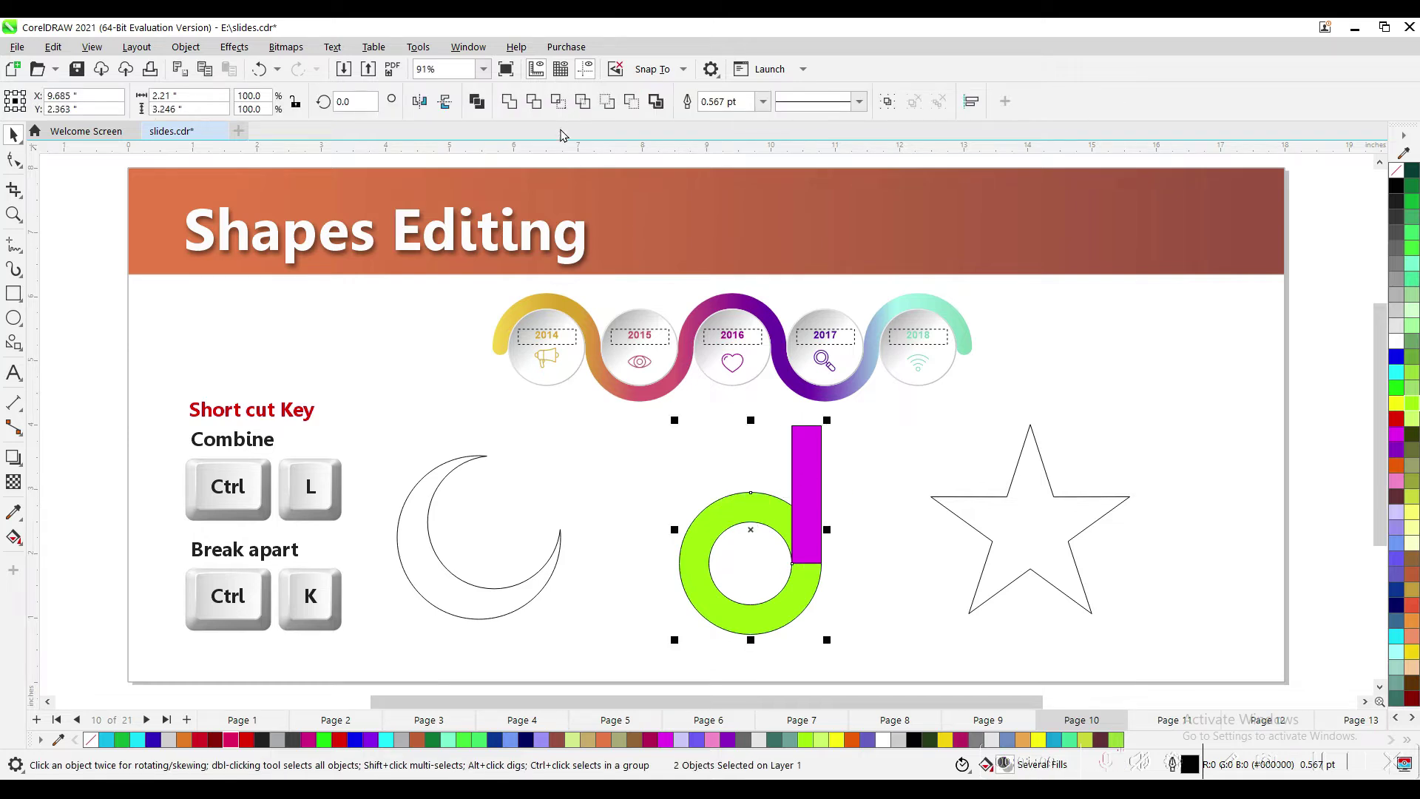
left_click(509, 102)
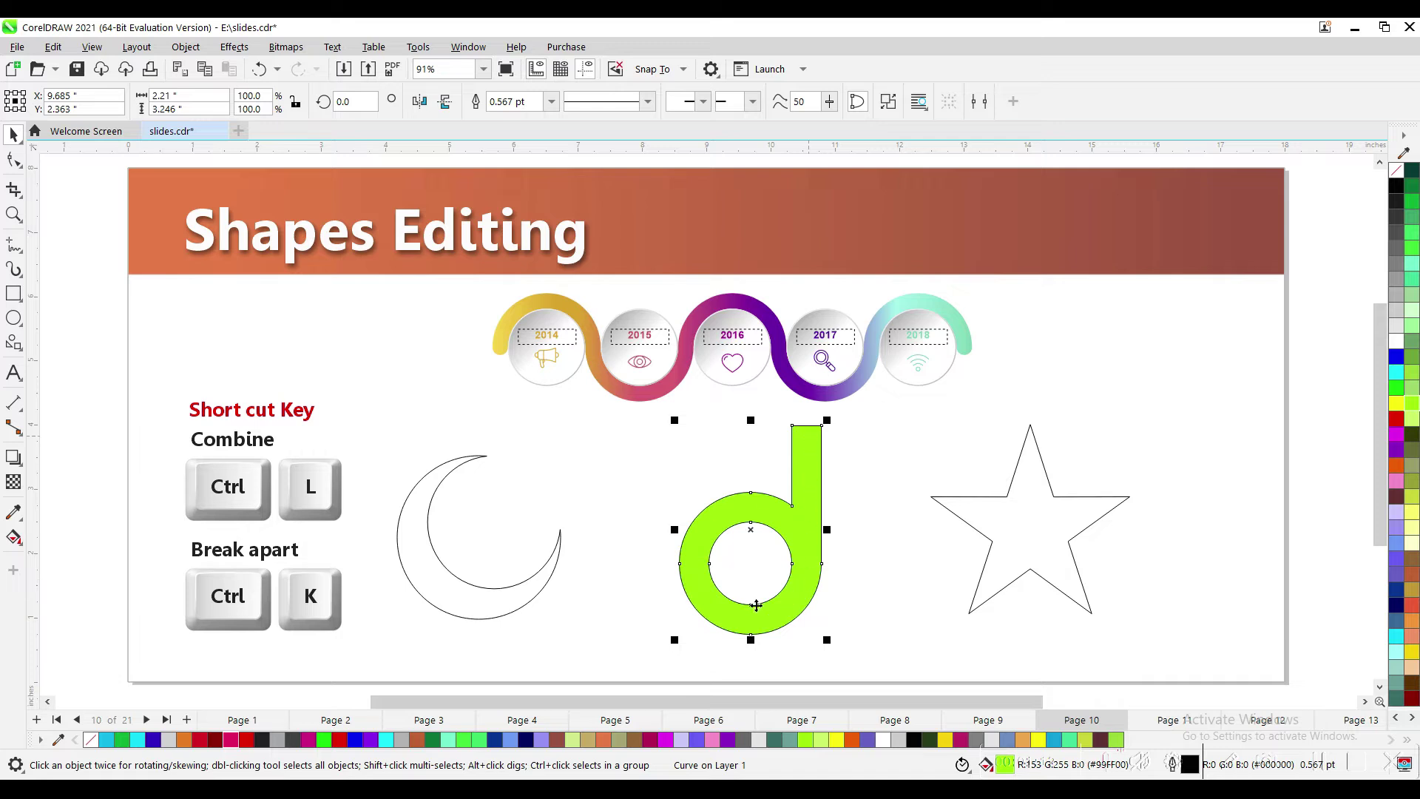
left_click(867, 574)
- Fill the star with orange and draw an ellipse about 3.41 by 2.44 inches over its upper part
left_click(959, 520)
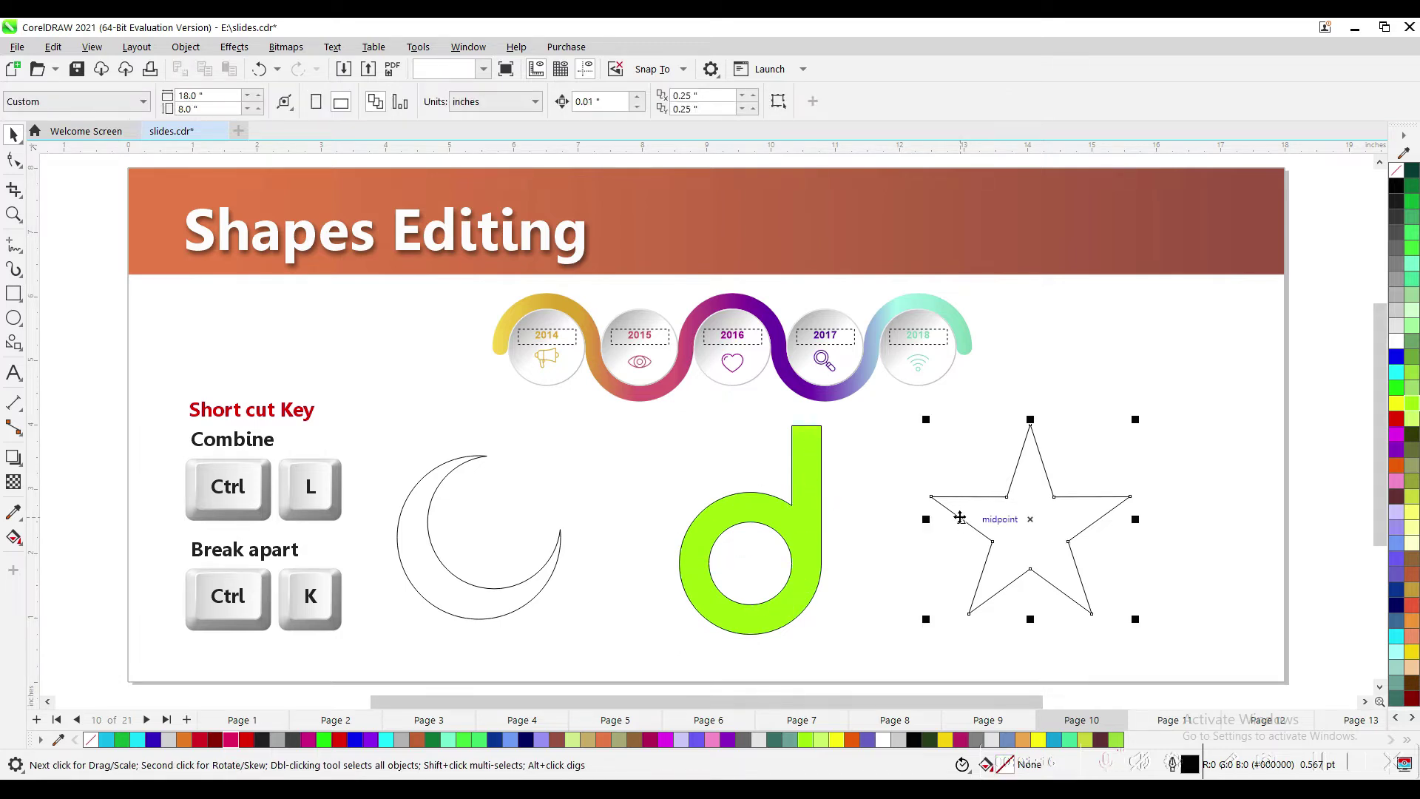
left_click(1396, 465)
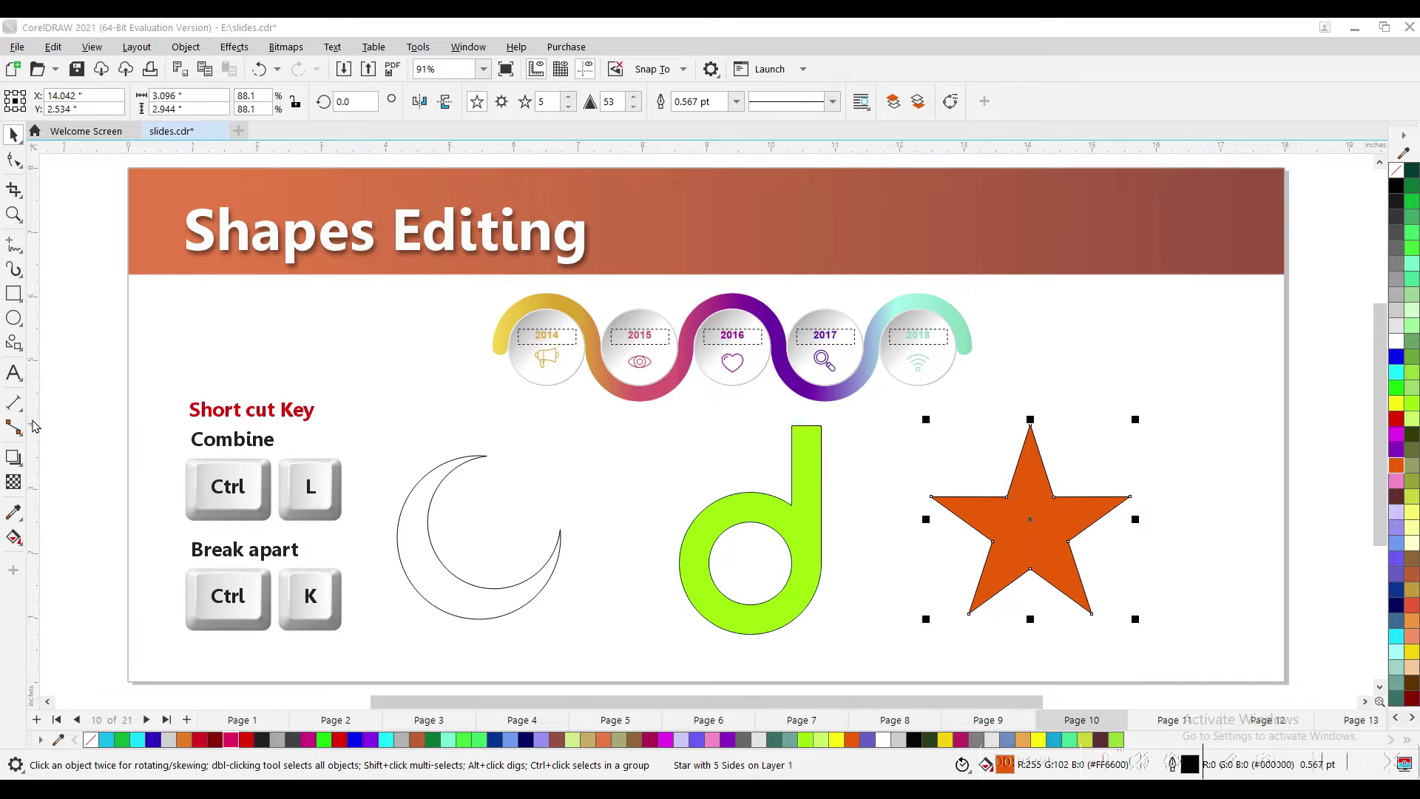
left_click(13, 317)
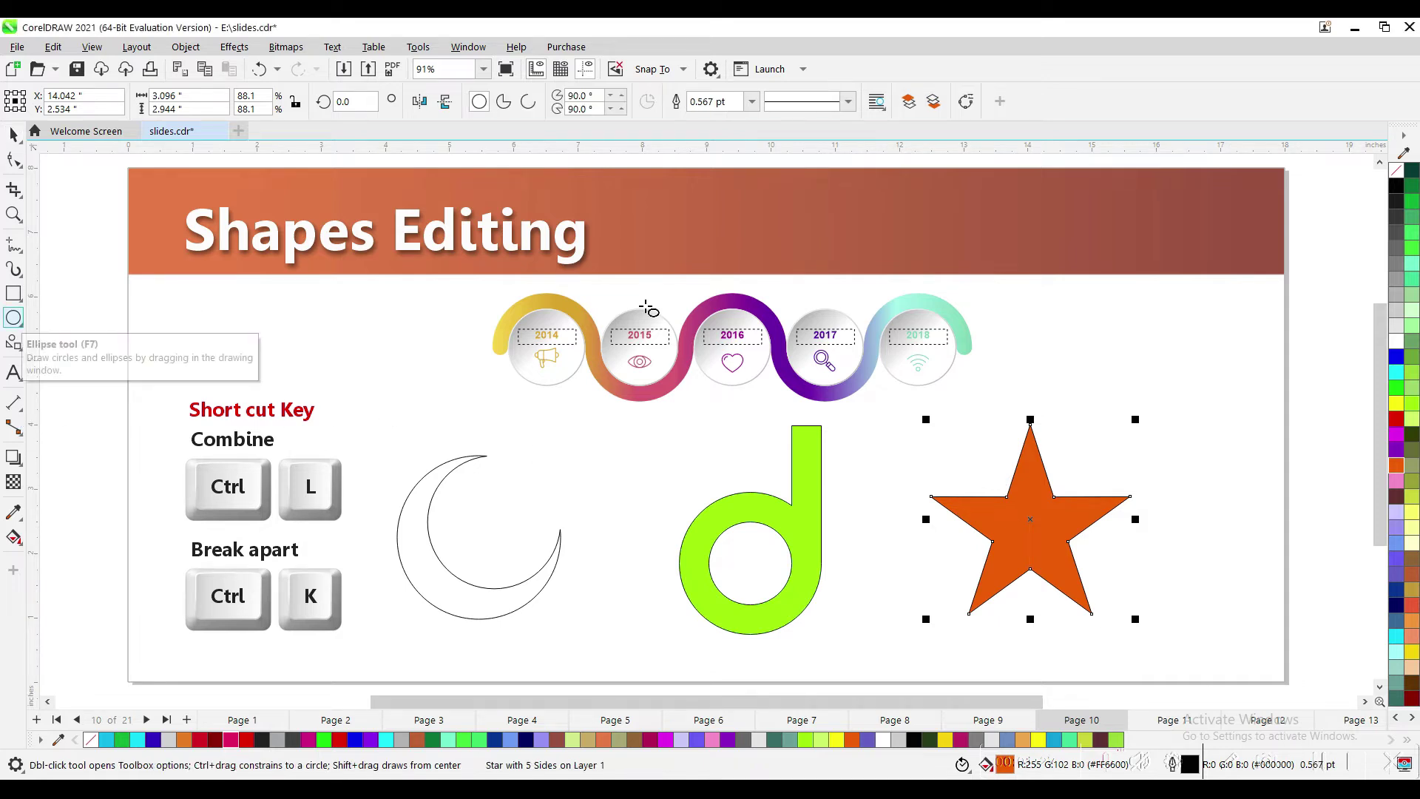
left_click_drag(1185, 381, 967, 542)
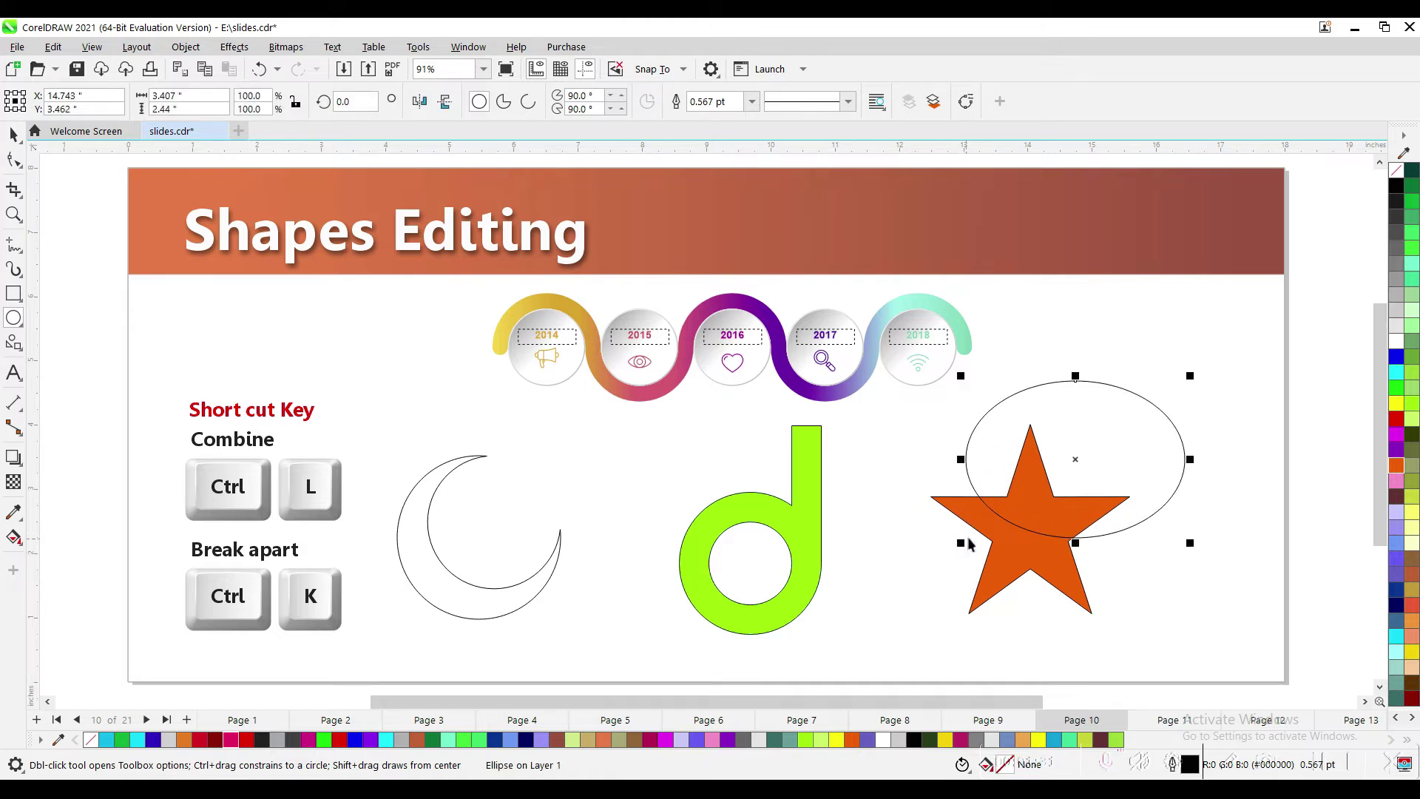
- Create an intersection of the ellipse and the orange star, and delete the ellipse
key("space")
left_click(1000, 539, "shift")
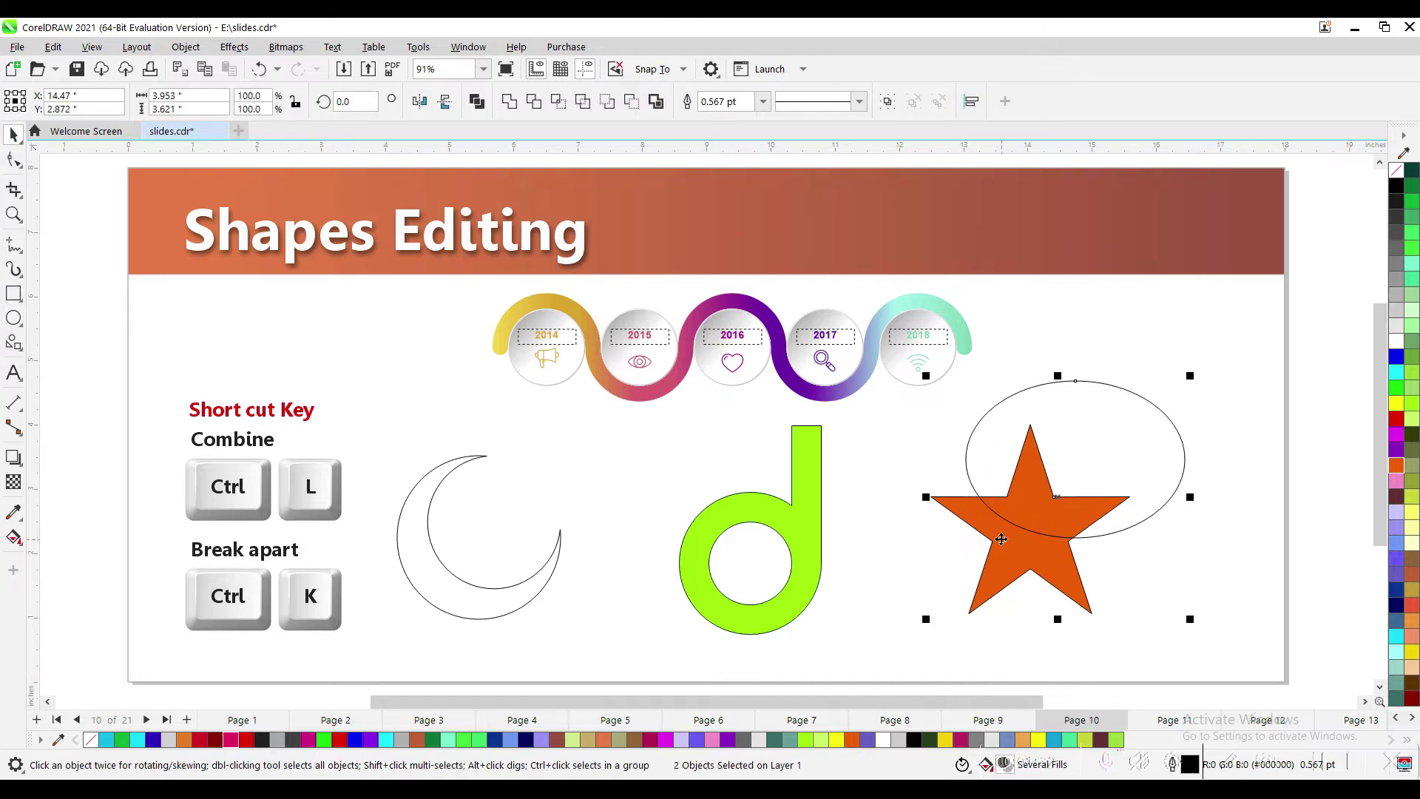
left_click(558, 103)
left_click(993, 413)
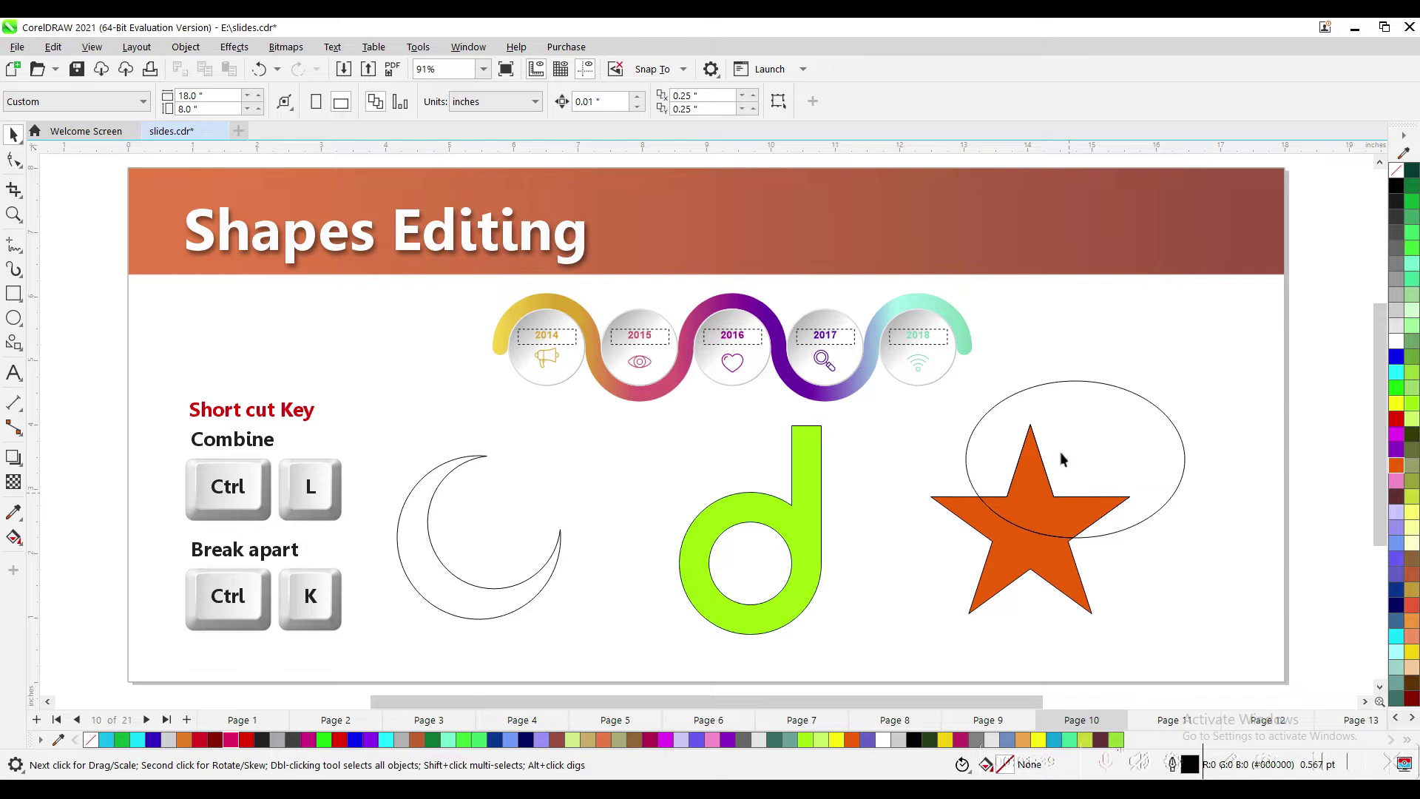
left_click(1104, 536)
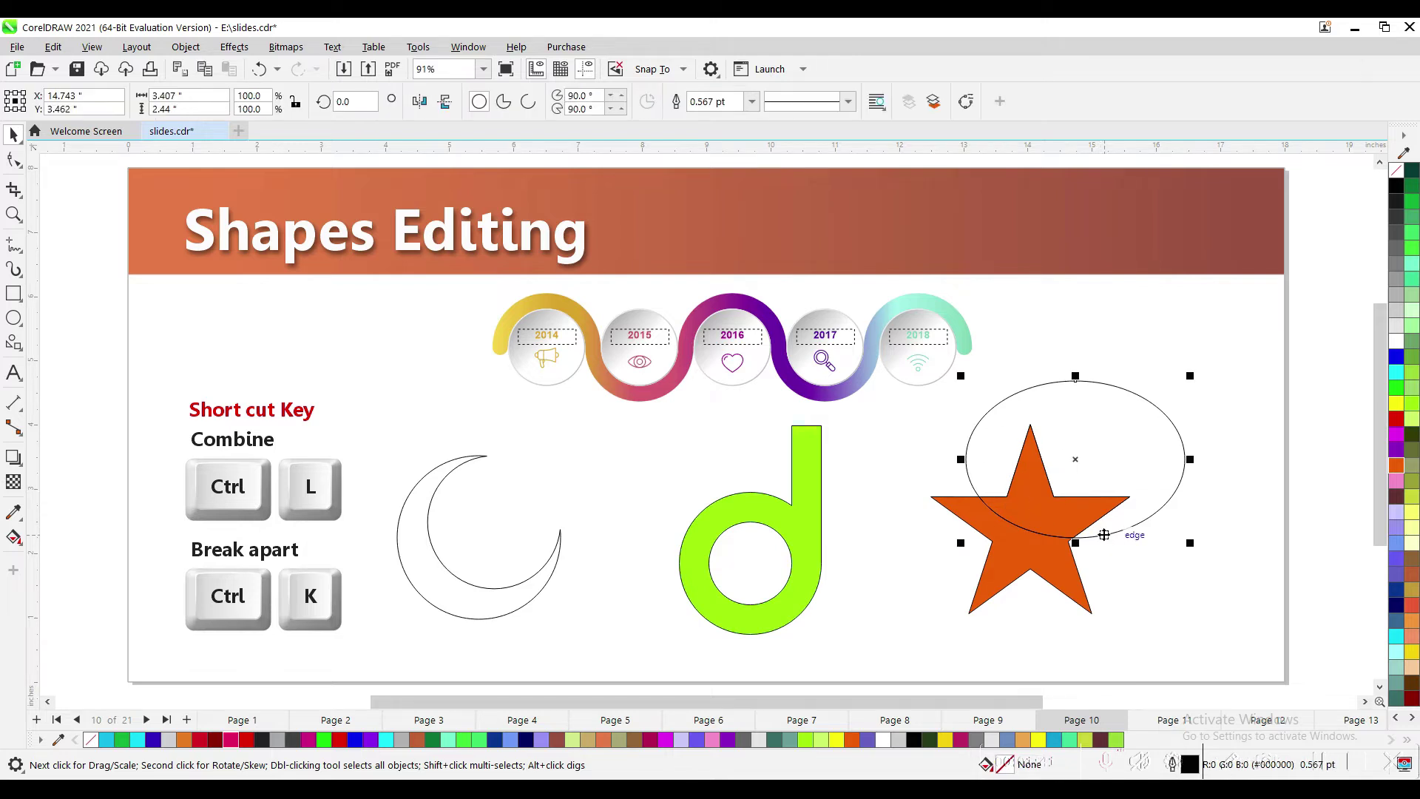
key("Delete")
- Fill the intersected upper piece of the star with magenta and remove the outline from the orange star
left_click(1028, 501)
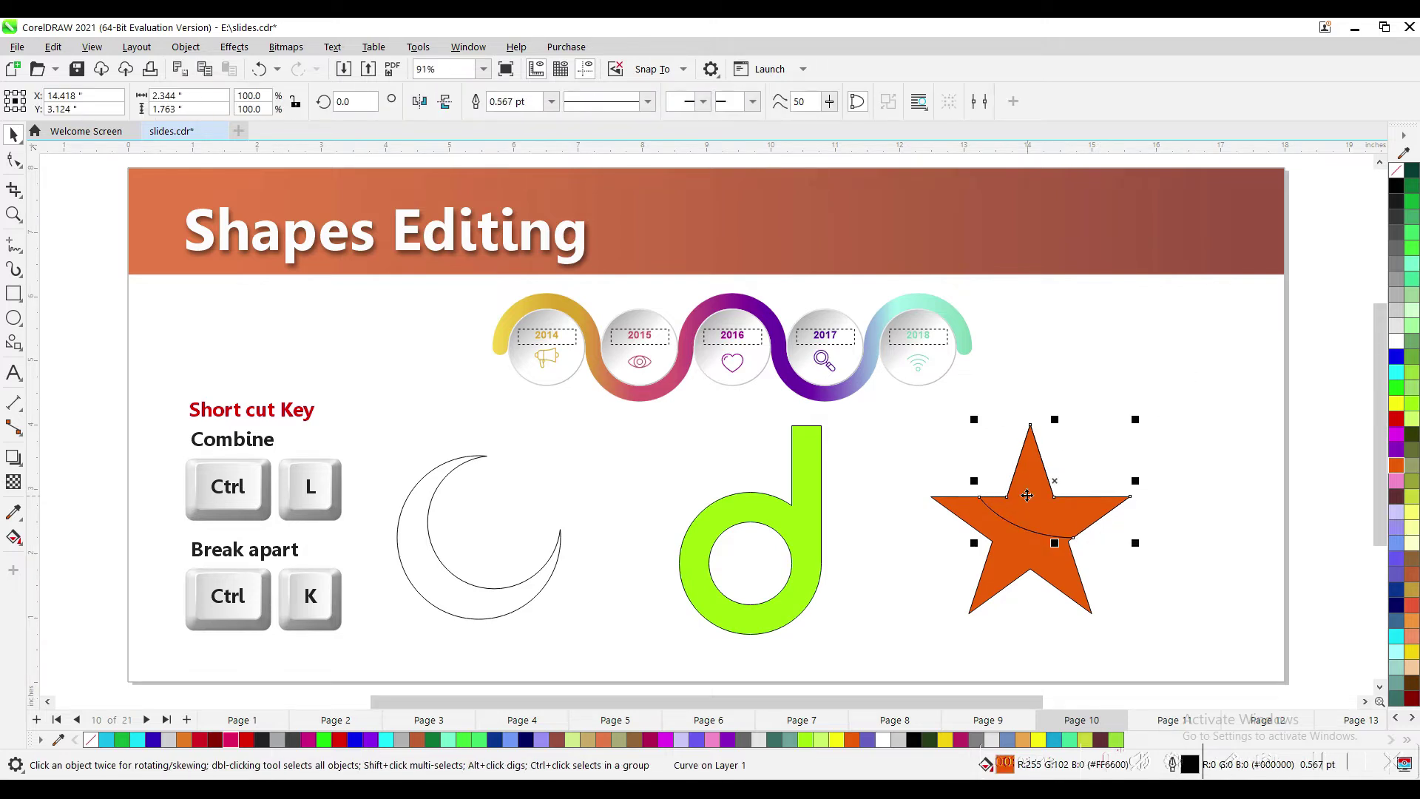
left_click(1395, 434)
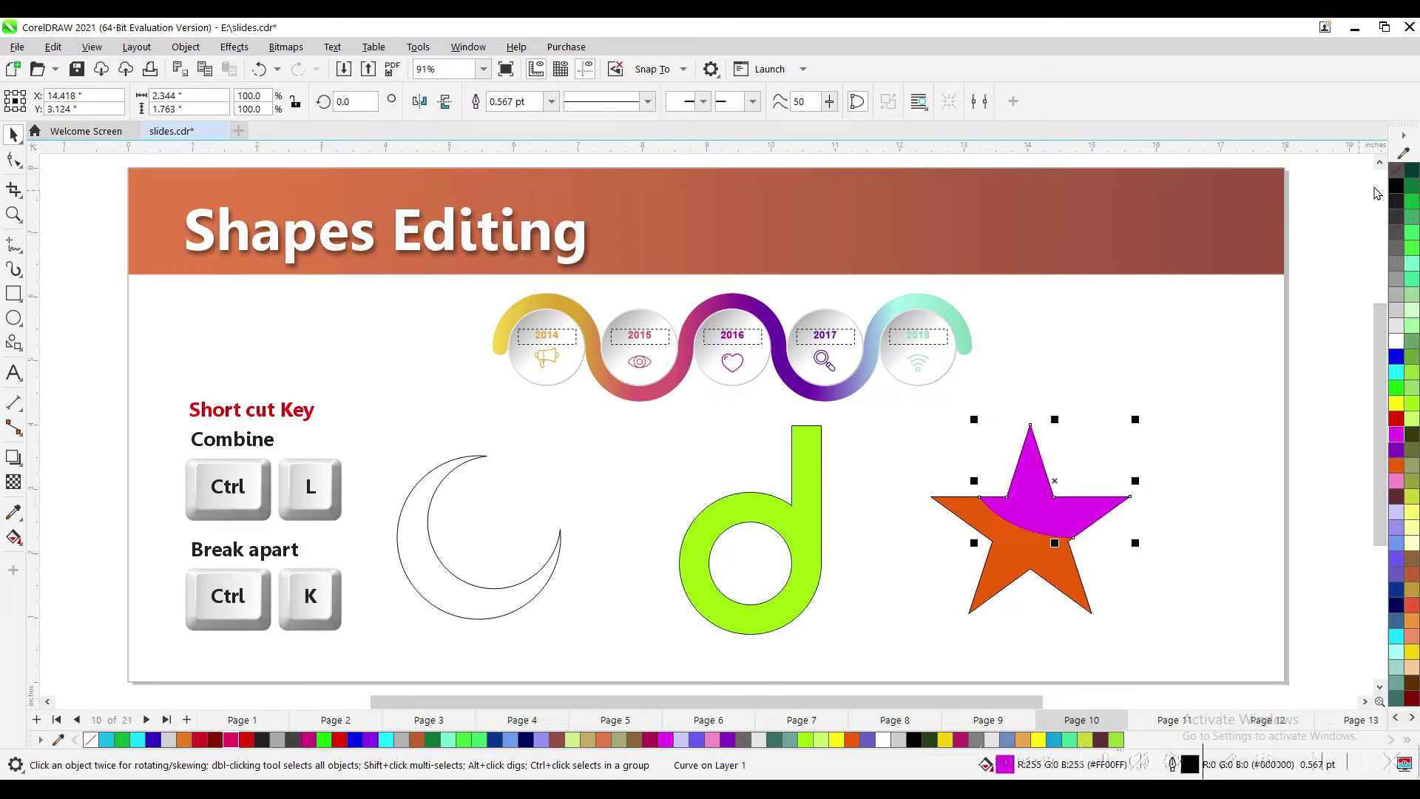
left_click(1037, 574)
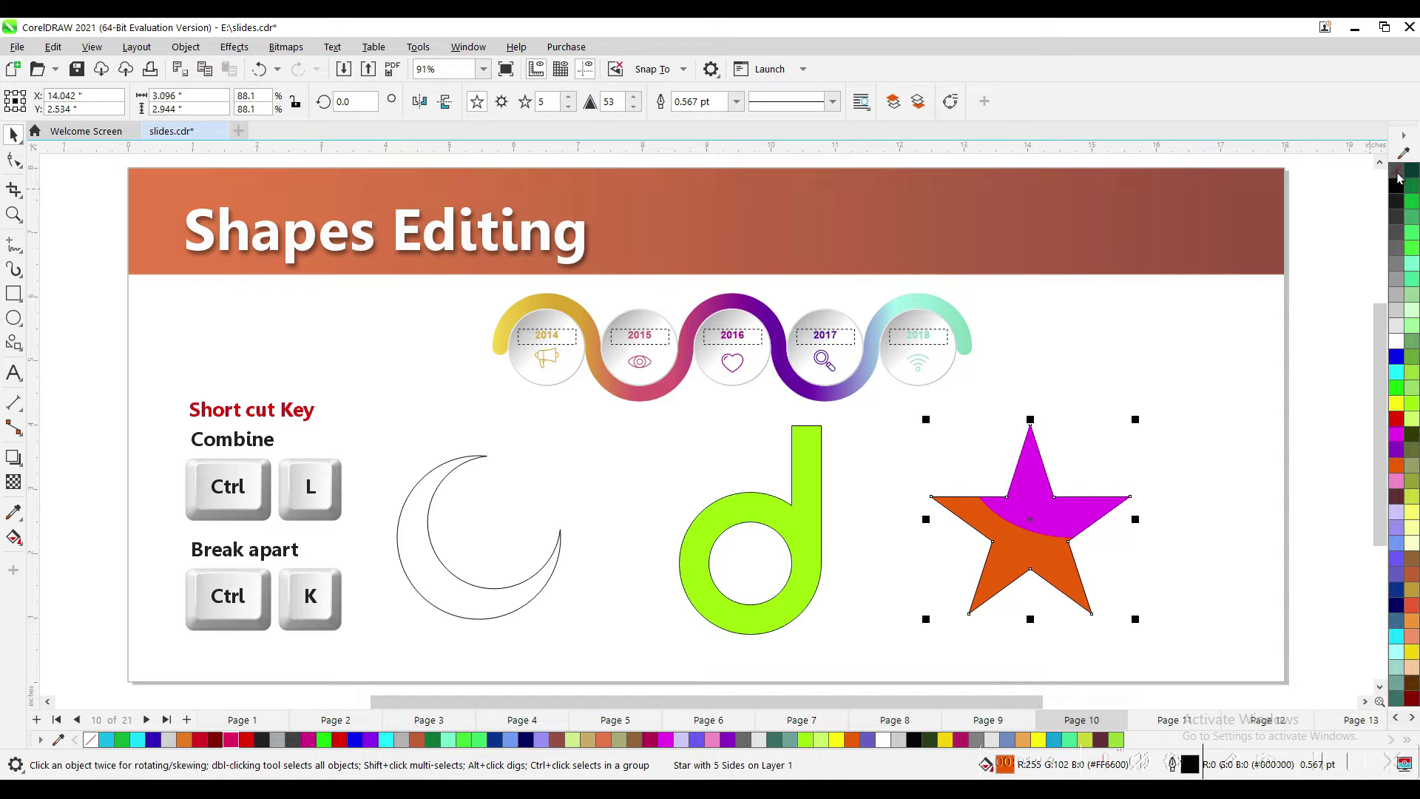
right_click(1397, 176)
left_click(1157, 501)
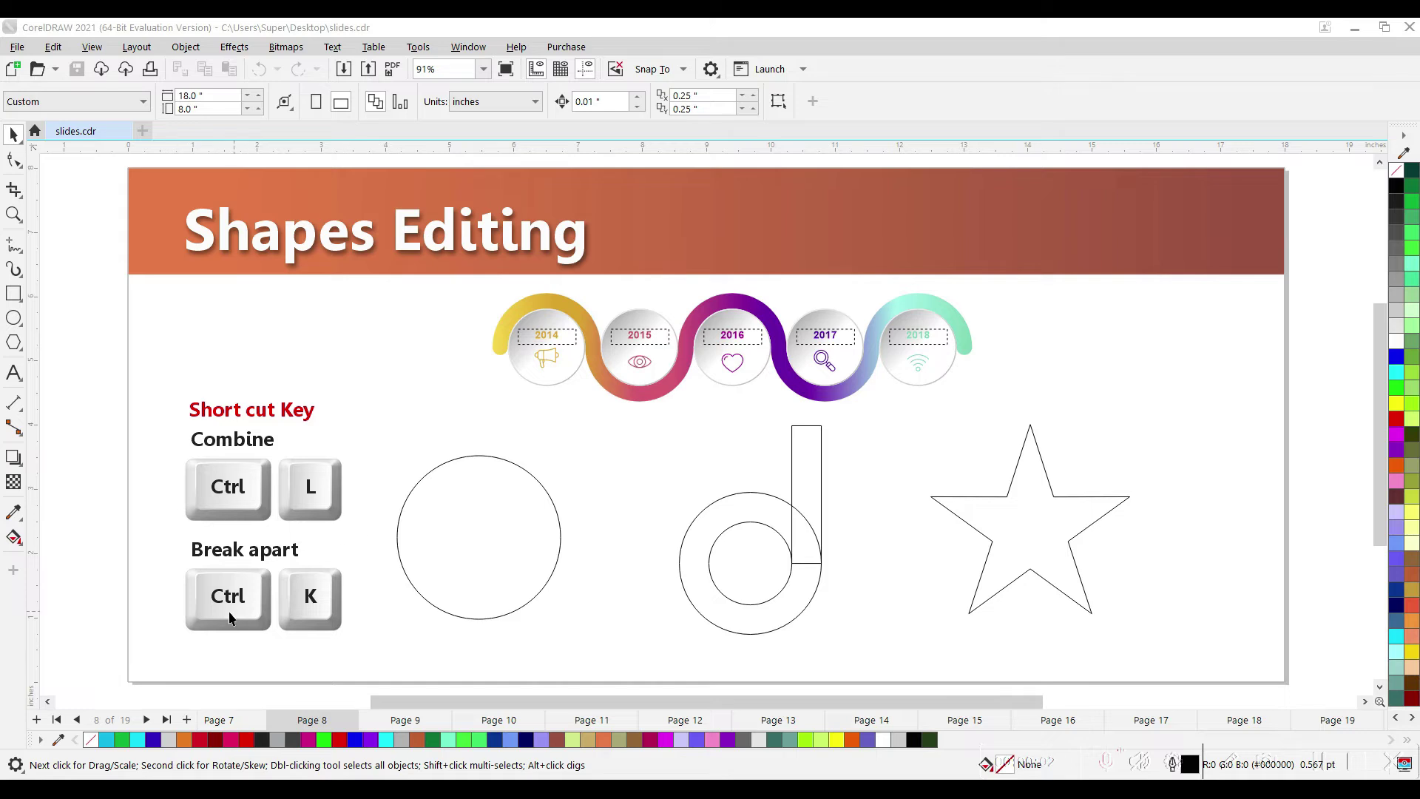
- Delete the unfilled star on the Shapes Editing page and draw a cyan-filled circle about 2.87 inches in diameter in its place
left_click(1009, 501)
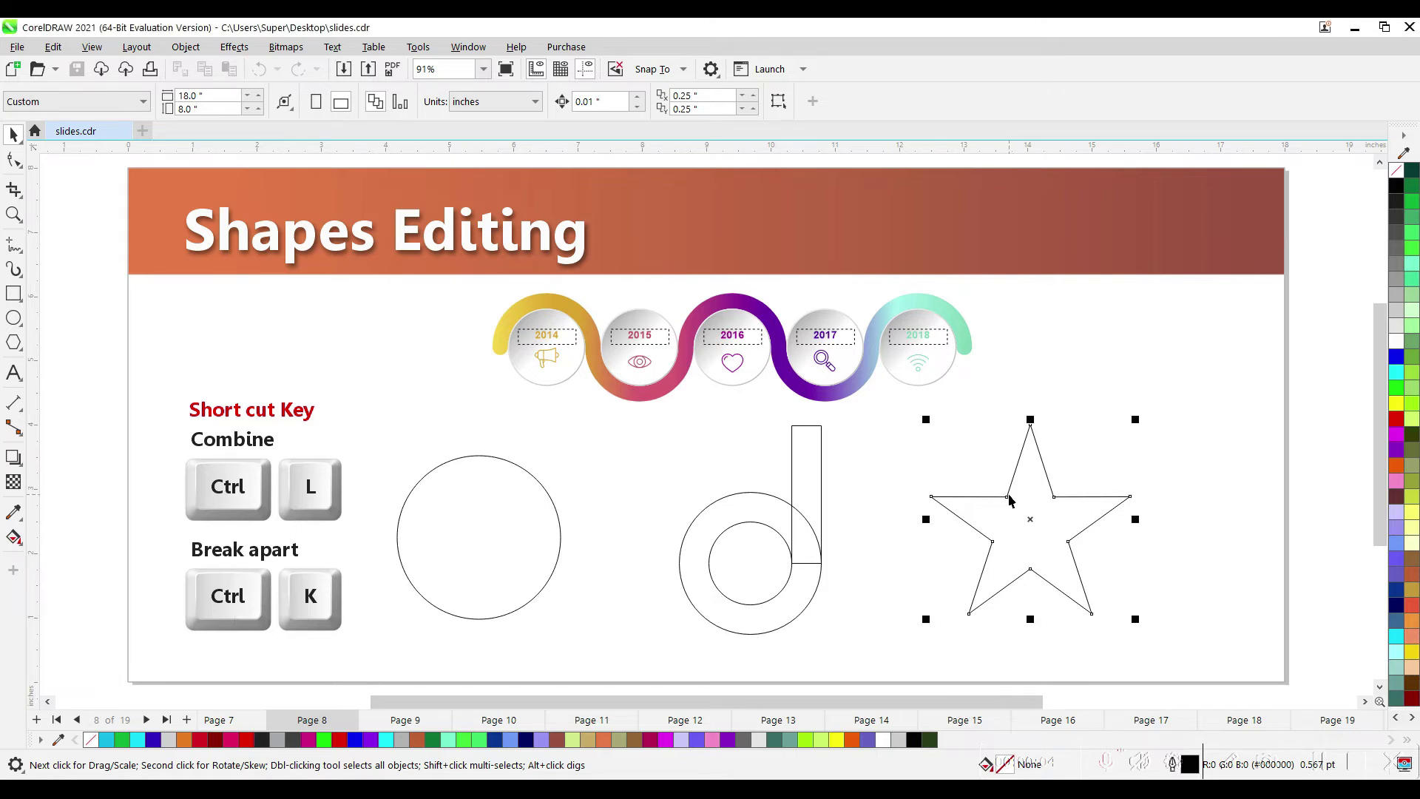
key("Delete")
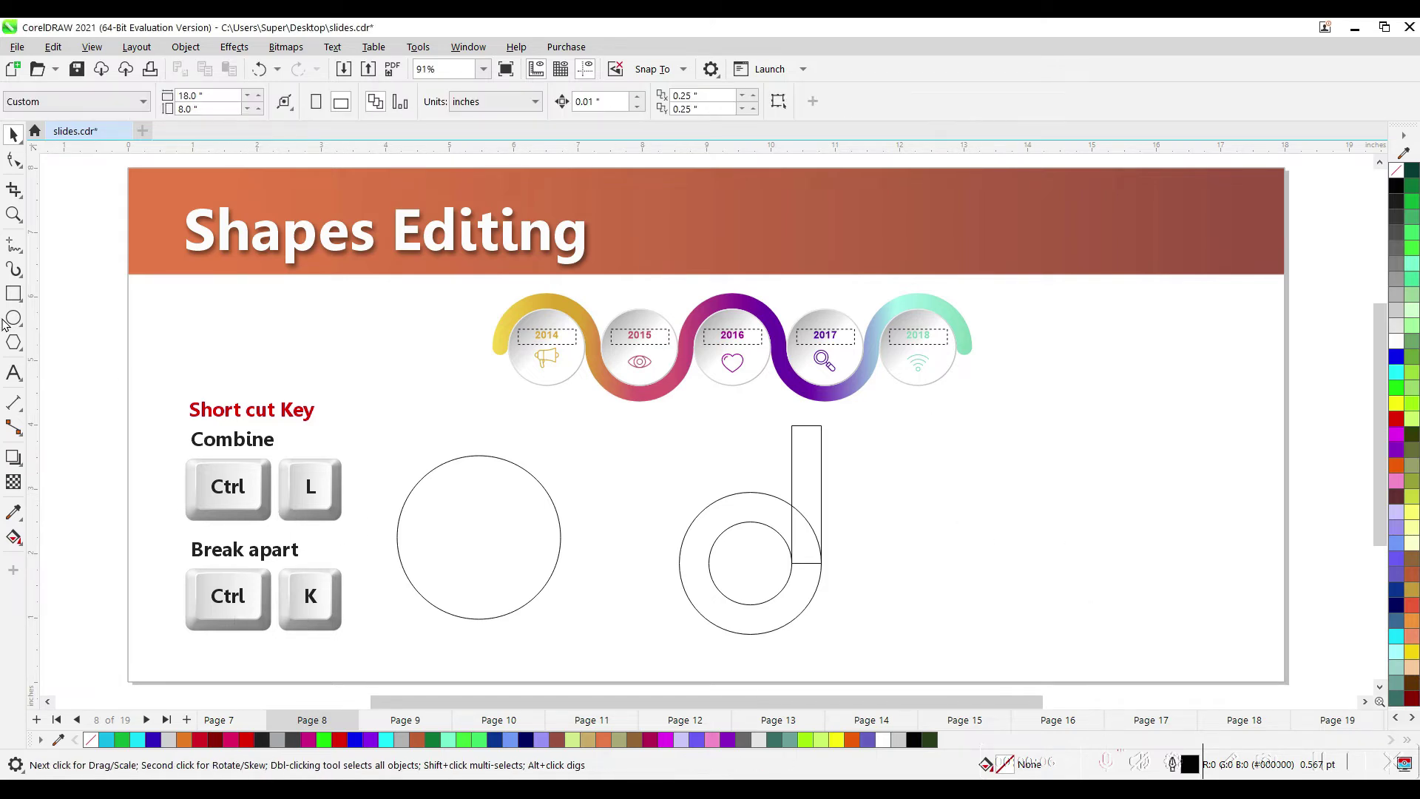
left_click(13, 318)
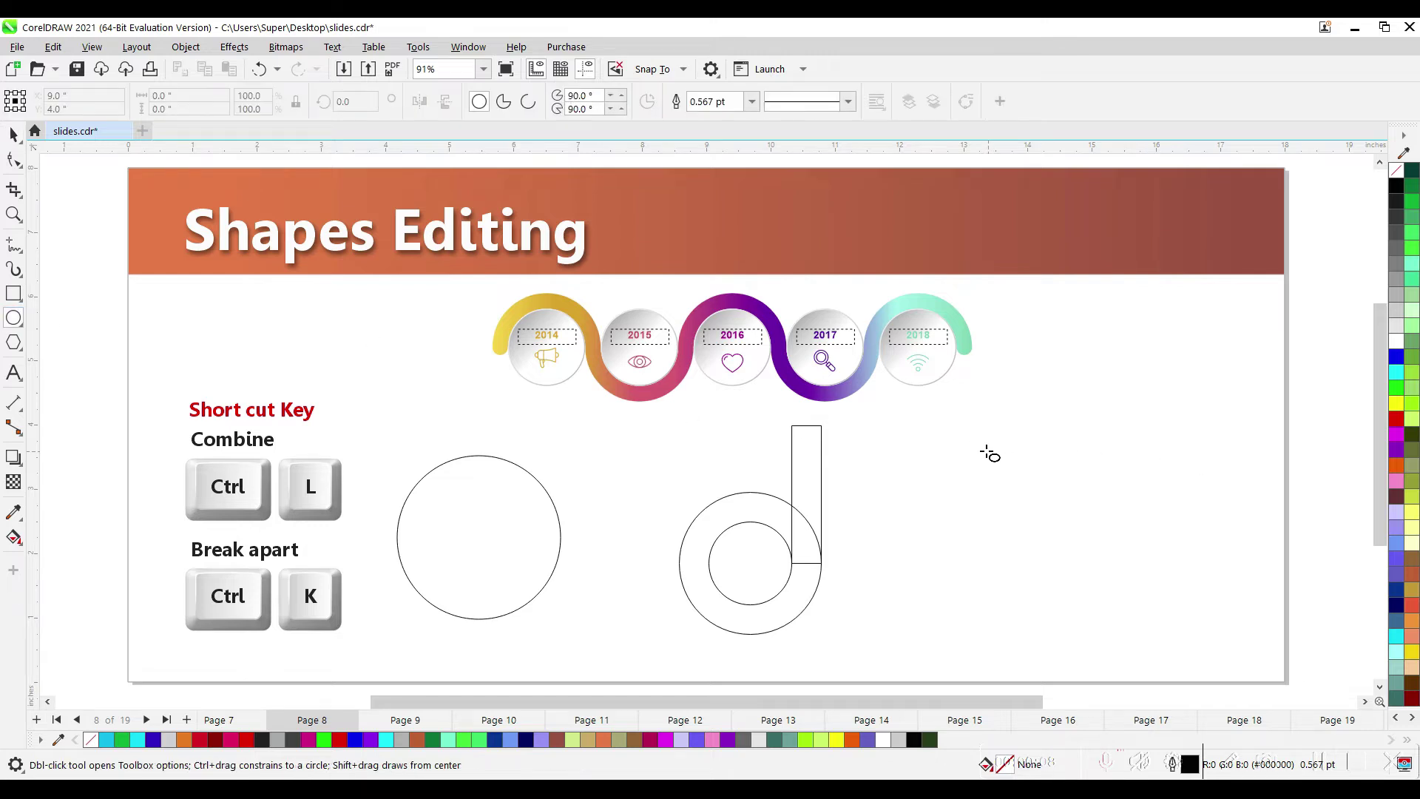
left_click_drag(981, 439, 1170, 604)
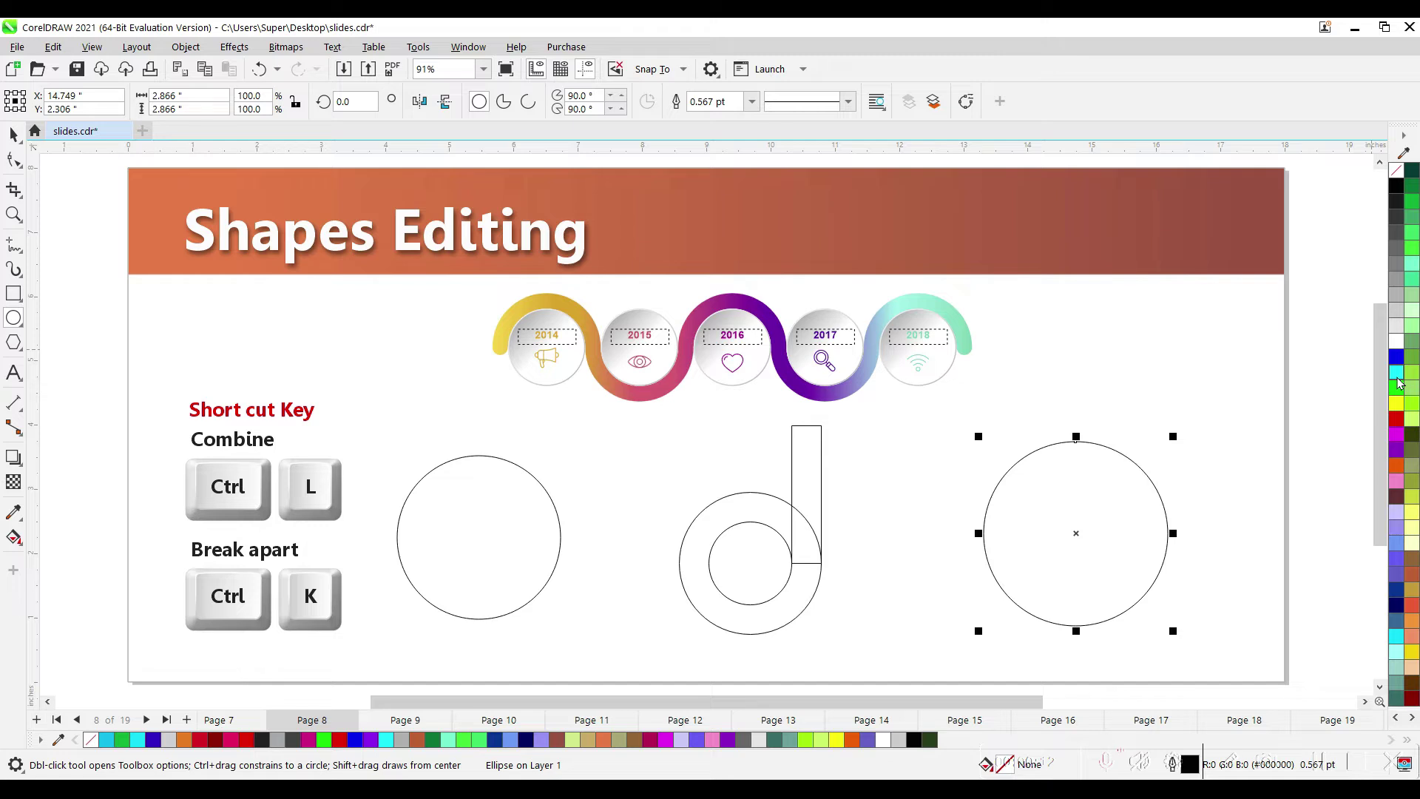
left_click(1395, 372)
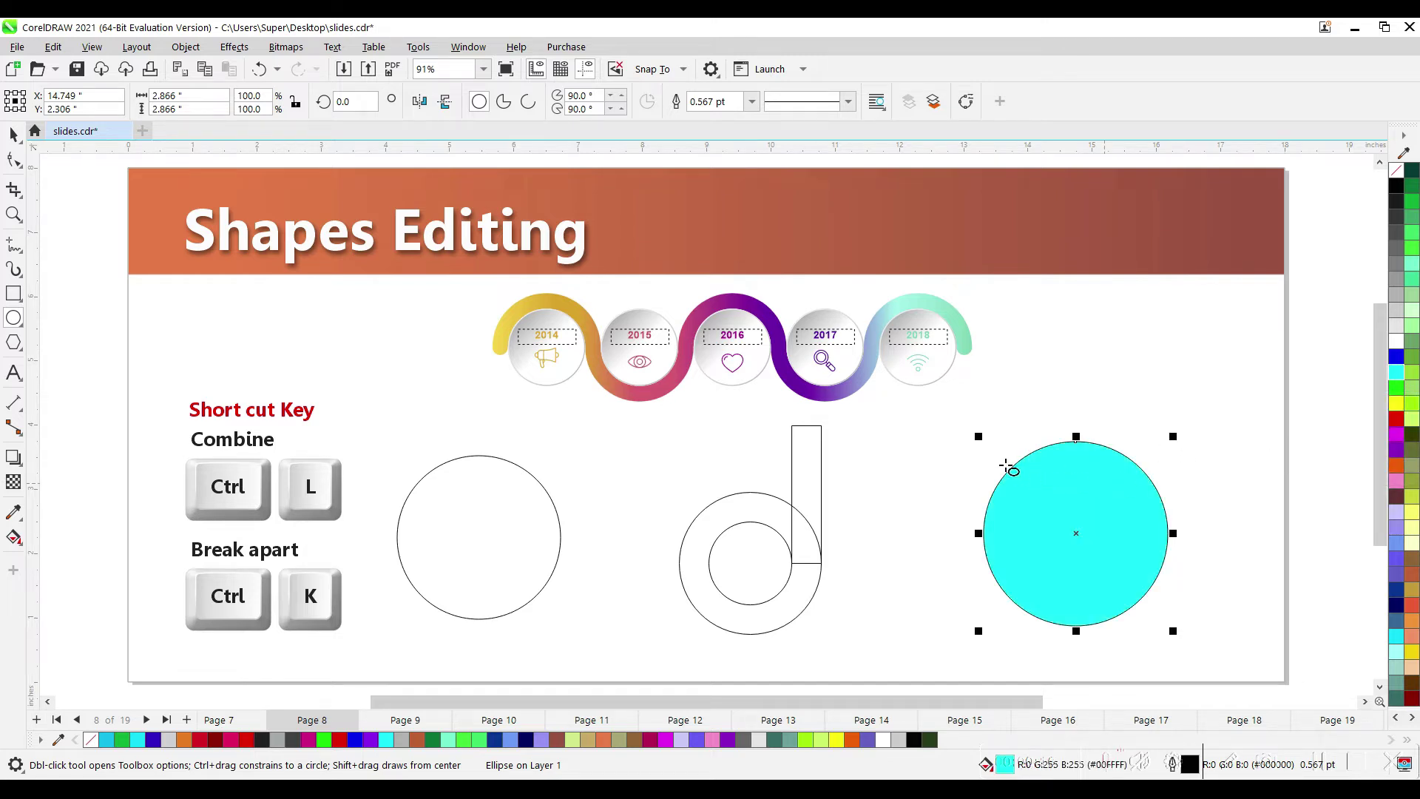
- Draw a circle about 1.52 inches in diameter and centre it on the cyan circle horizontally and vertically
left_click_drag(997, 406, 1101, 512)
left_click(1104, 556, "shift")
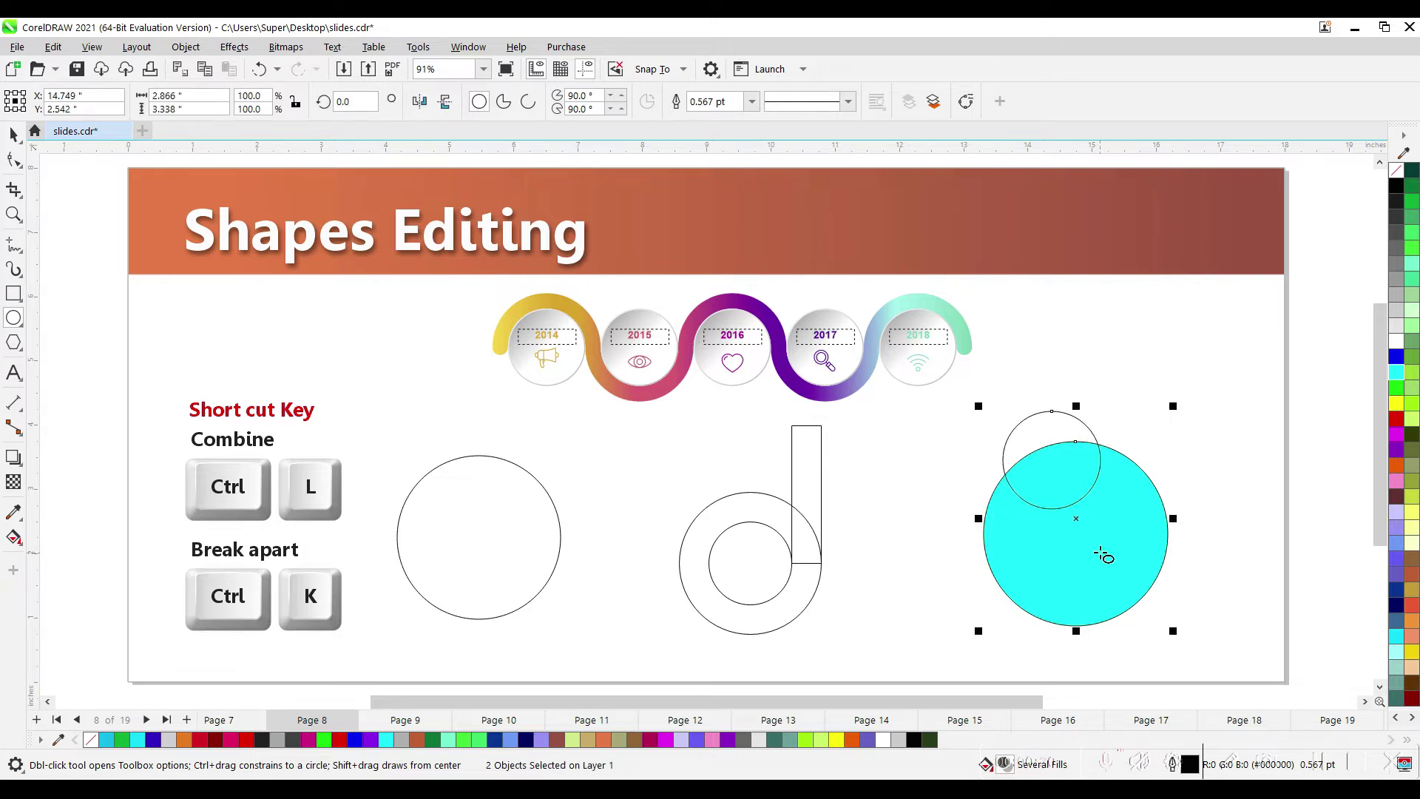
key("c")
key("e")
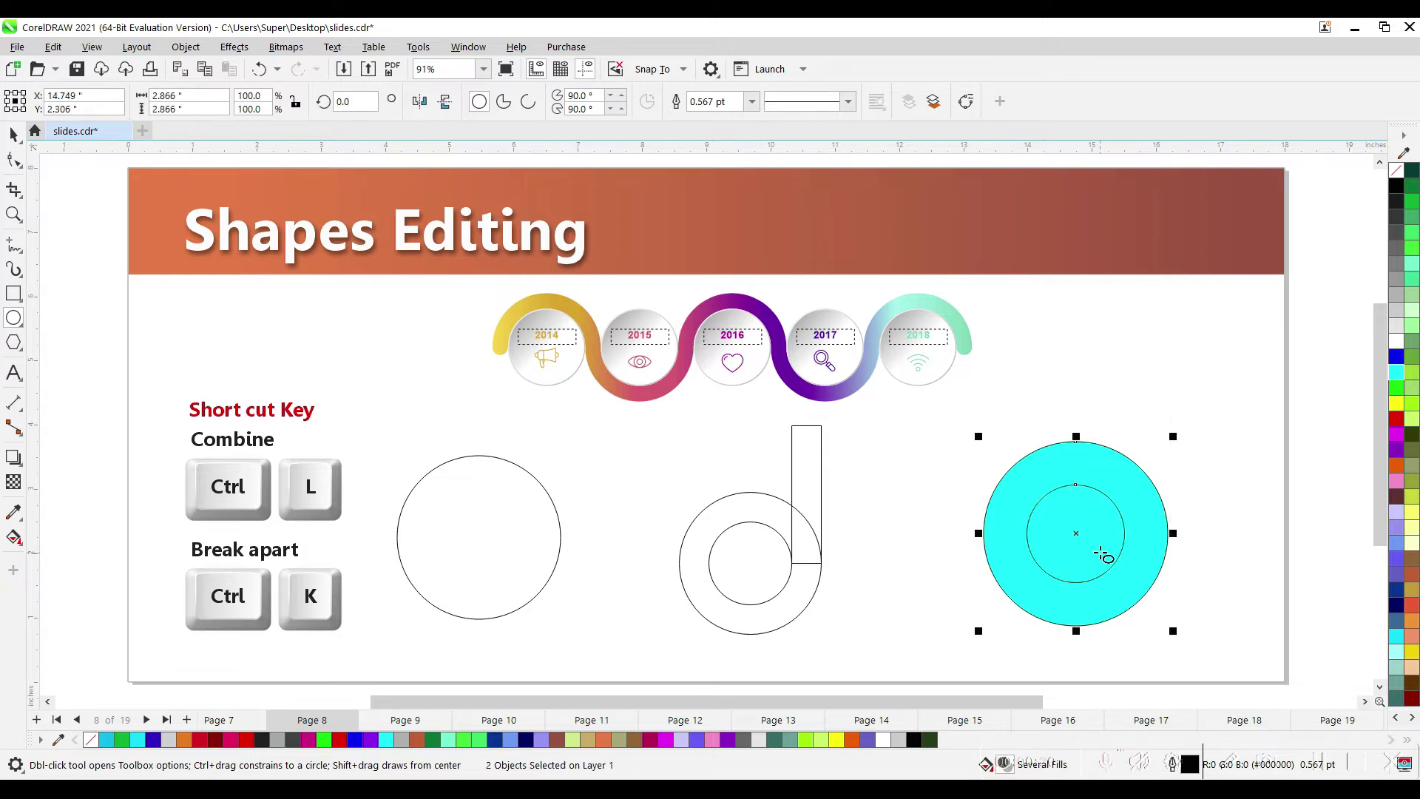
- Fill the small inner circle with red
key("space")
left_click(1092, 492)
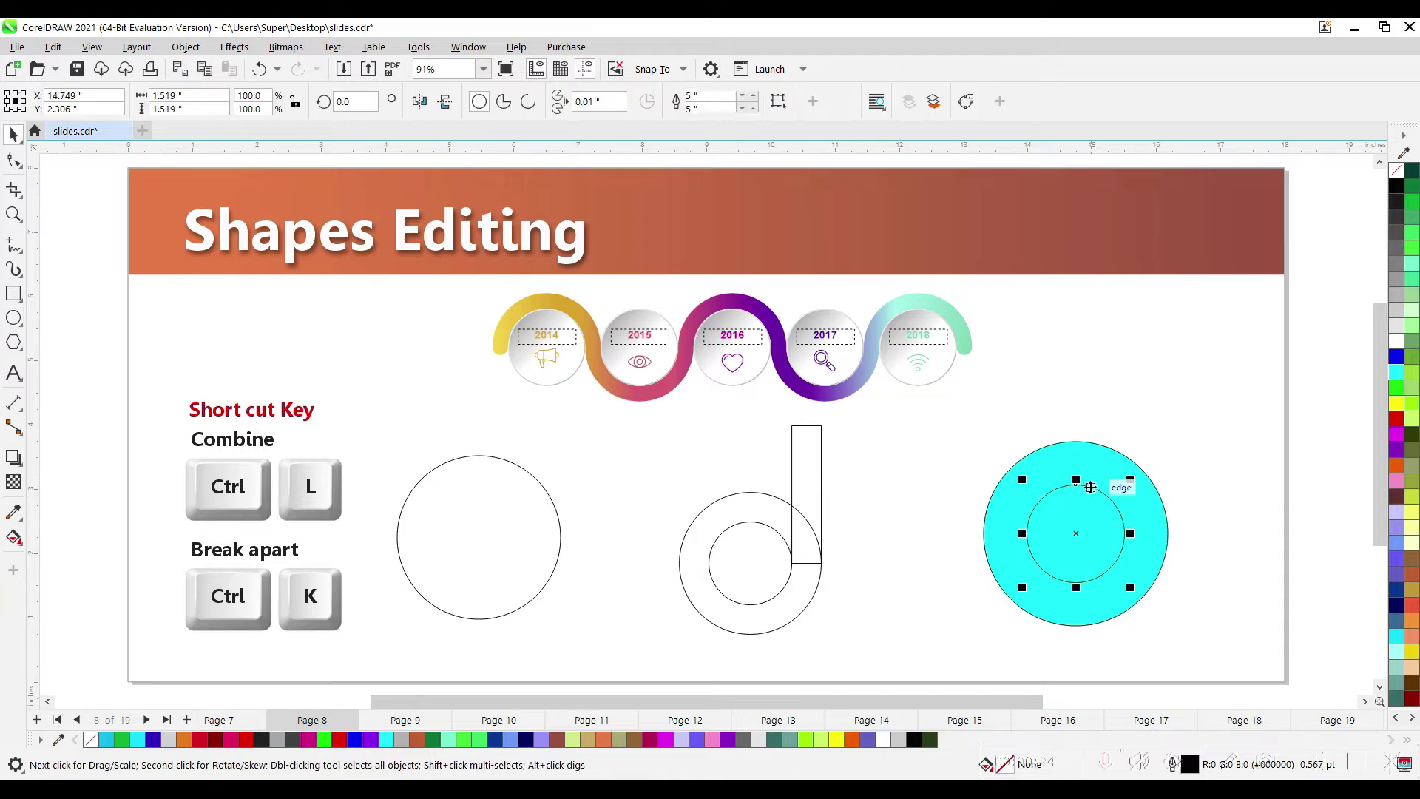
left_click(1396, 419)
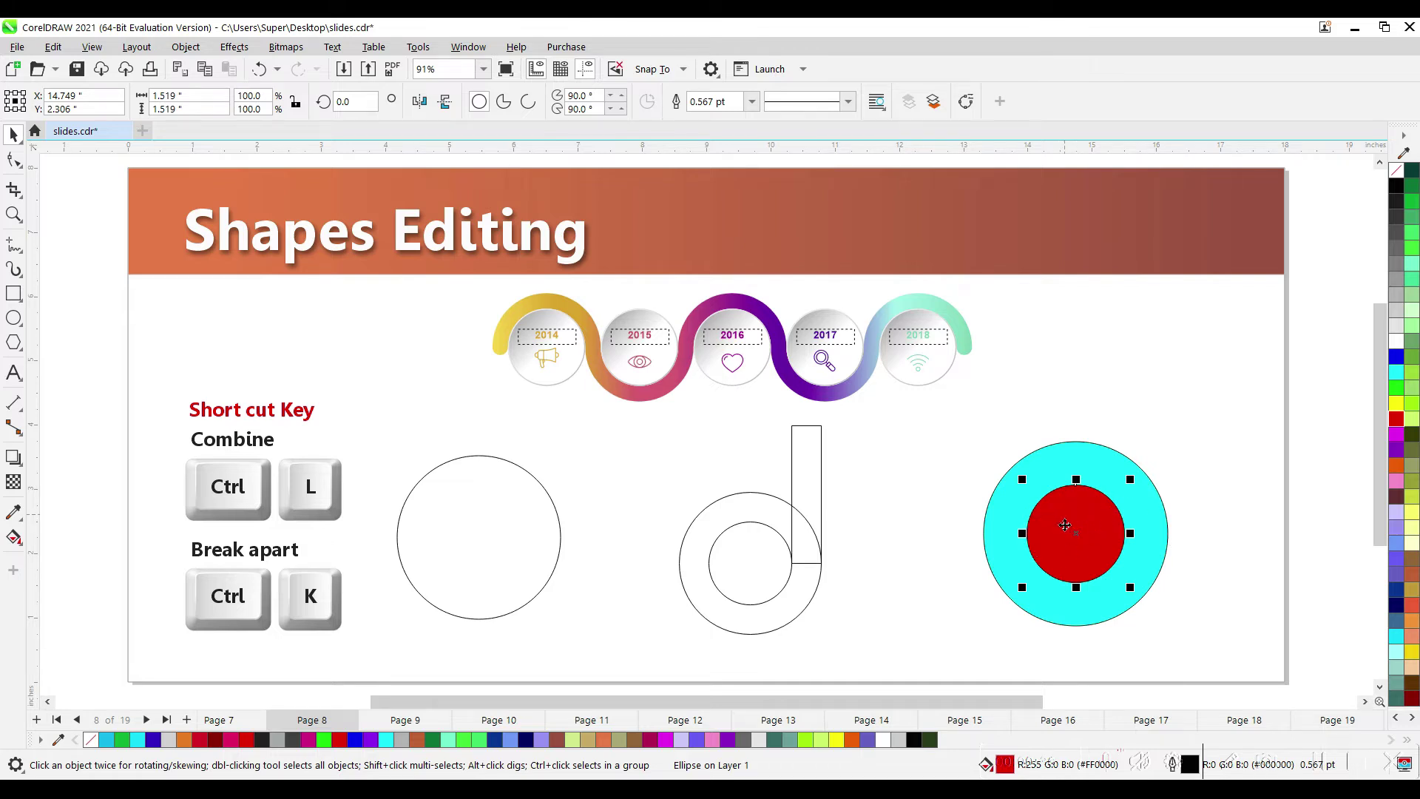
- Combine the red and cyan circles into one ring and move the ring up and to the left
left_click(1087, 473, "shift")
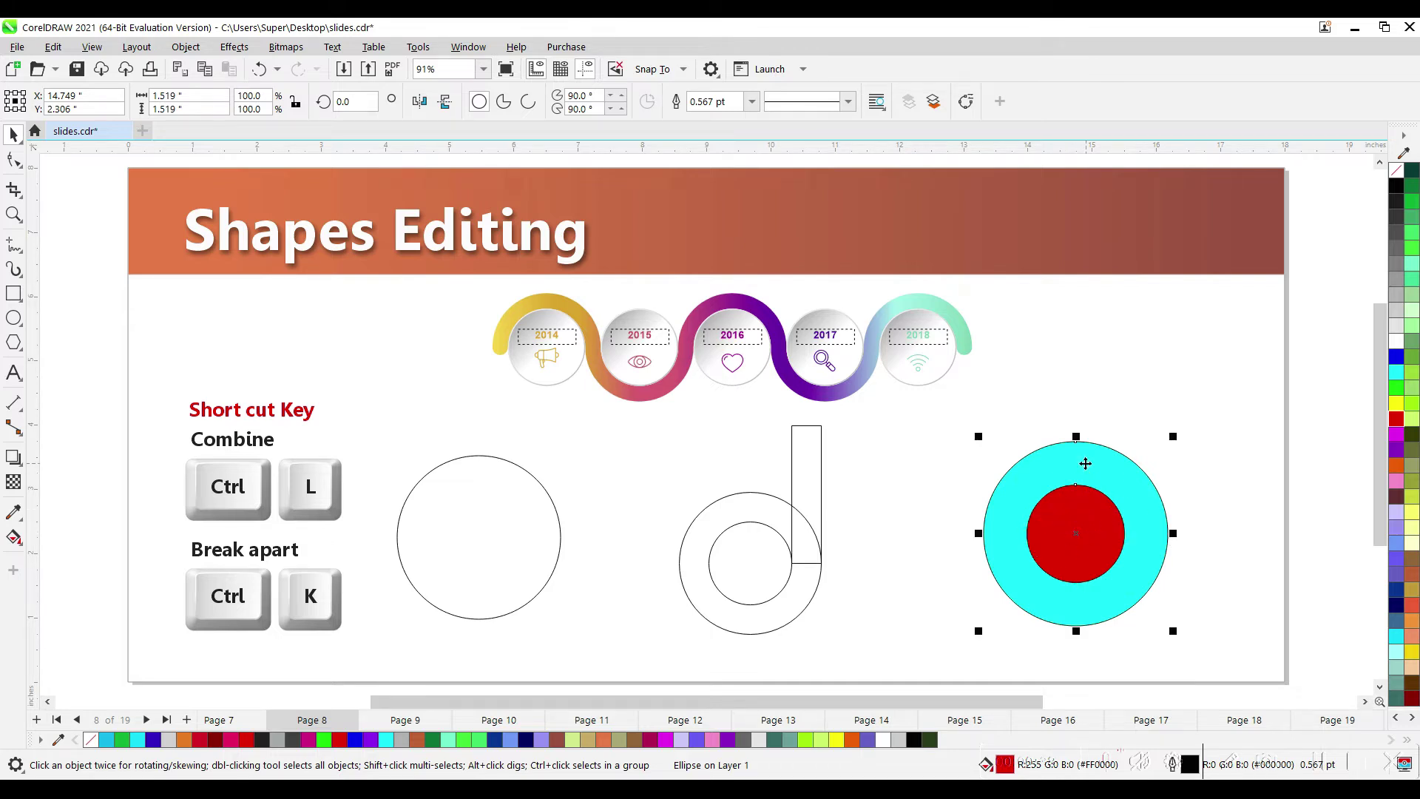
left_click(477, 102)
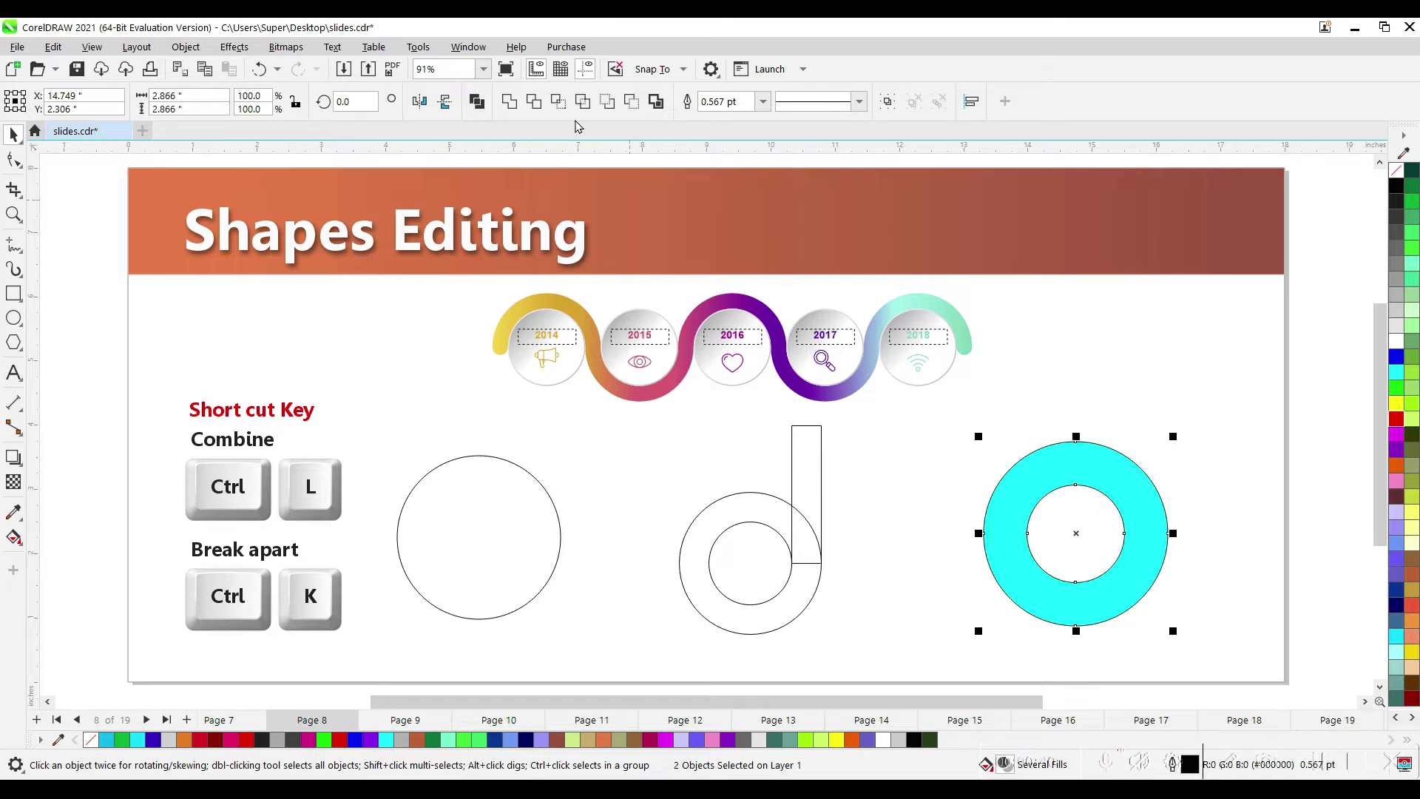
left_click(1081, 471)
left_click_drag(1081, 470, 1064, 438)
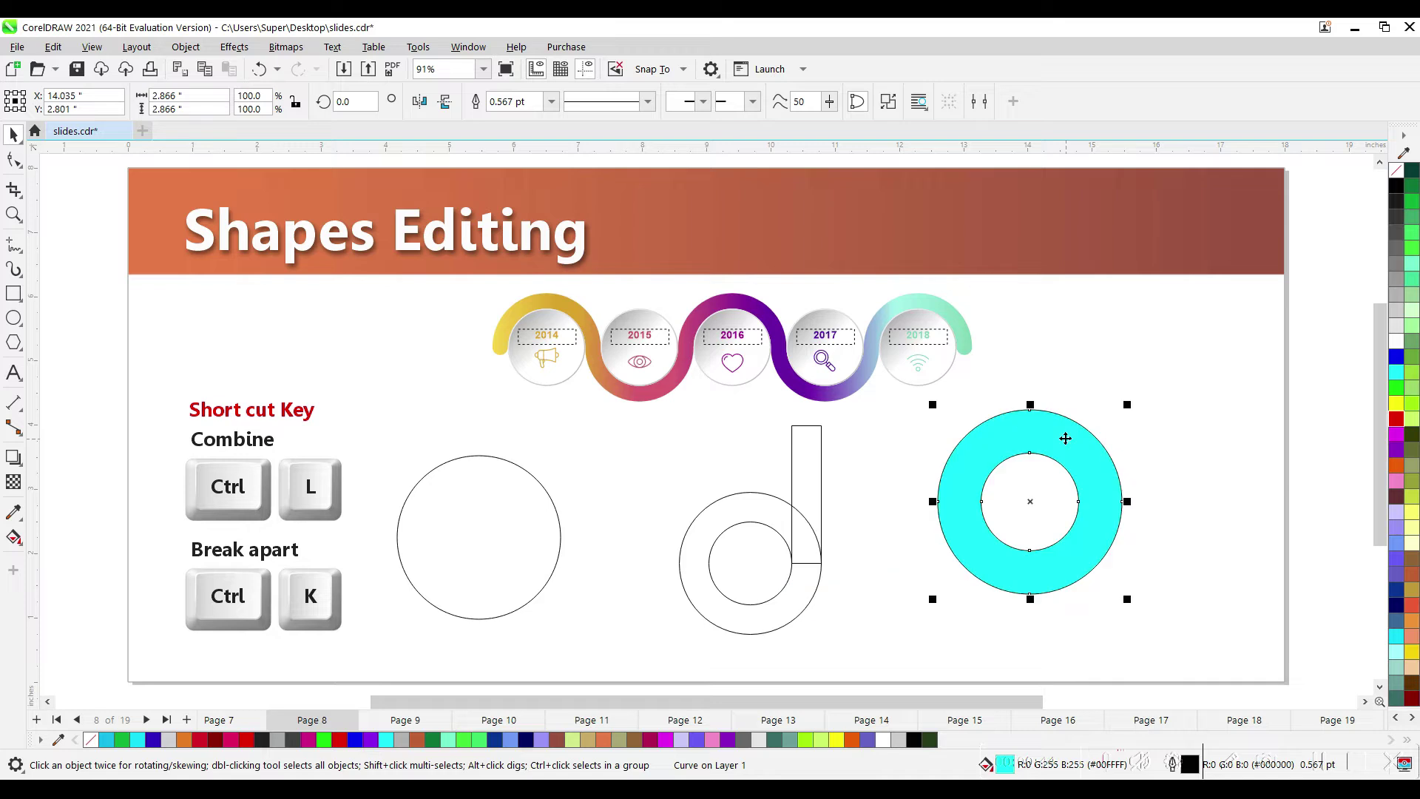
- Break apart the cyan ring and move its large and small circles away from each other
left_click(889, 104)
left_click(1308, 392)
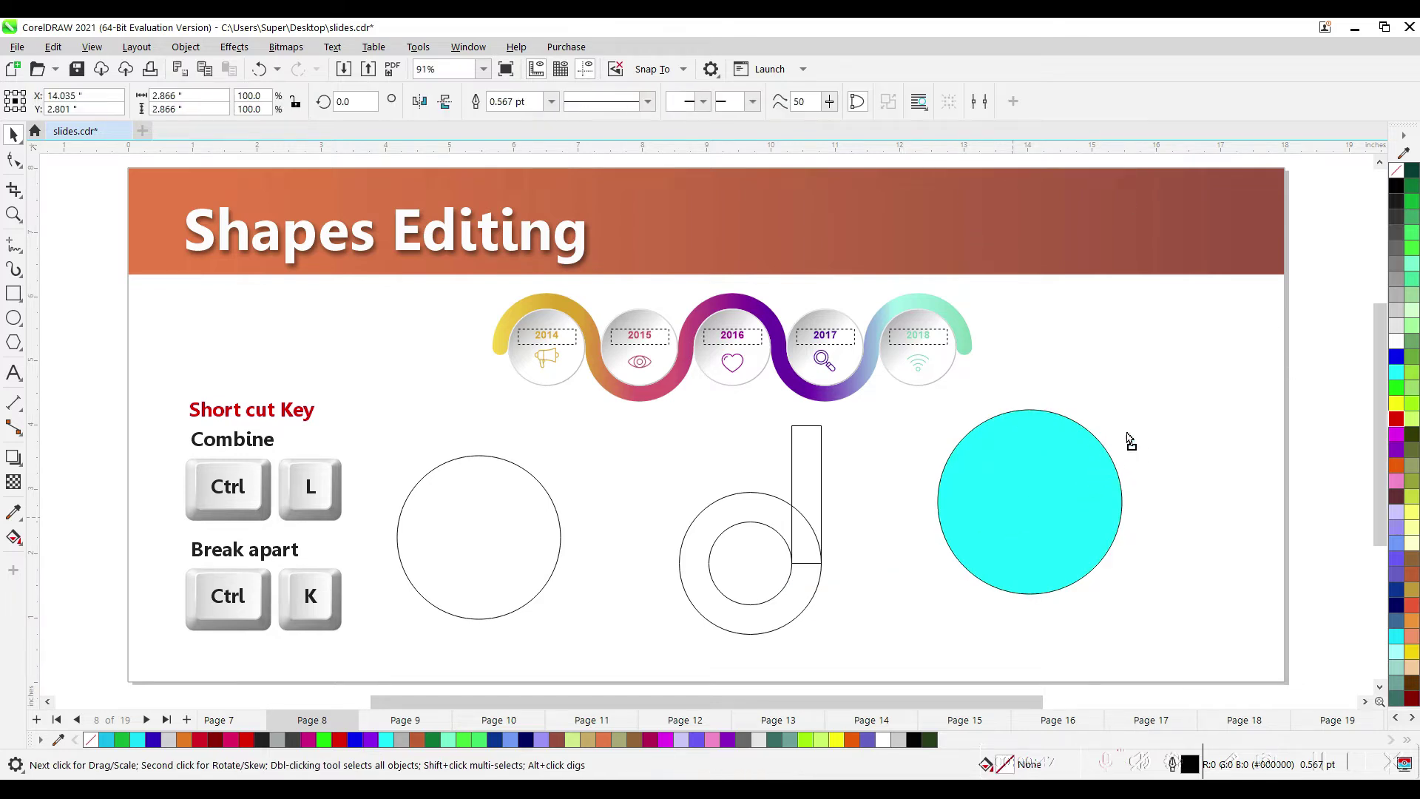
left_click_drag(1013, 517, 1127, 434)
left_click_drag(998, 538, 956, 553)
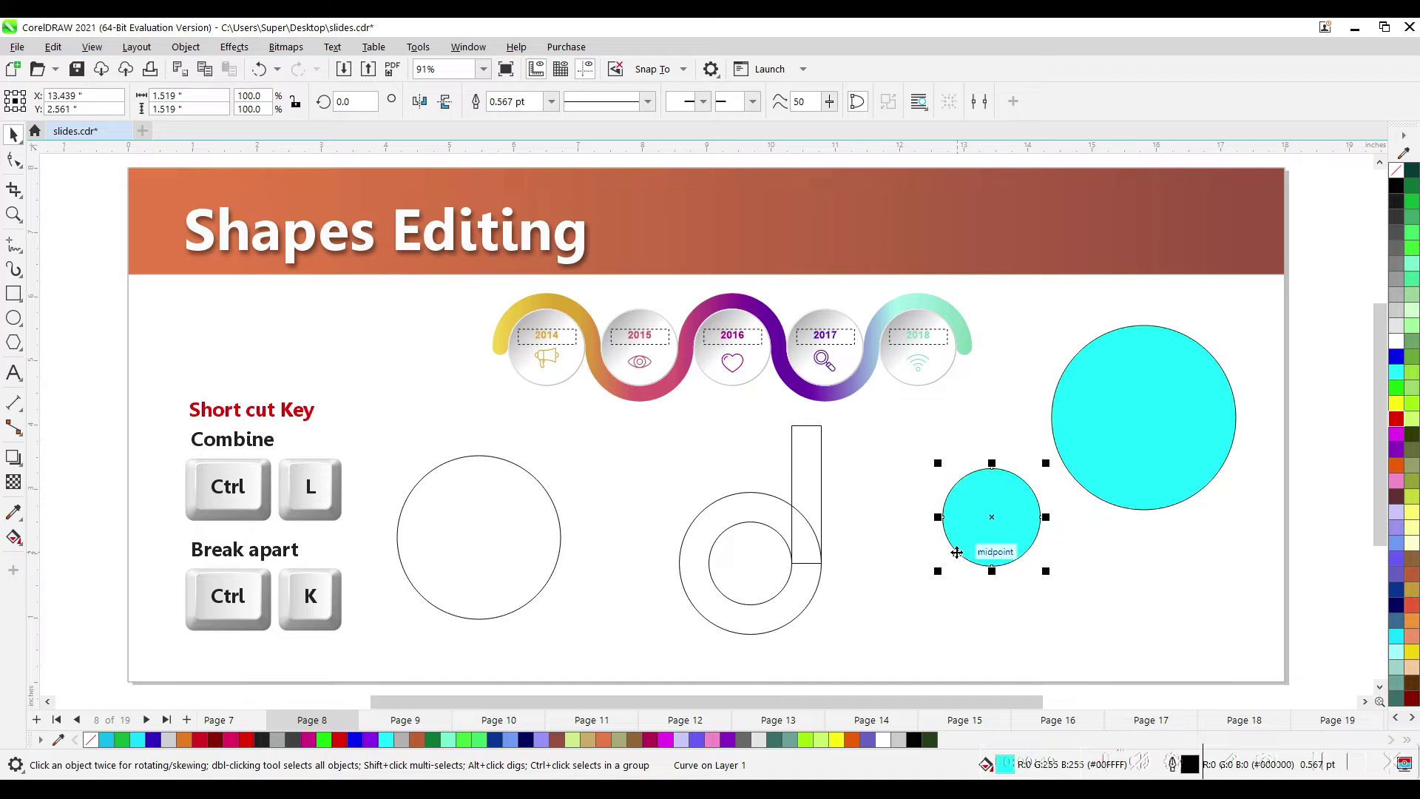
- Delete the small and the large cyan circles
key("Delete")
left_click(1172, 424)
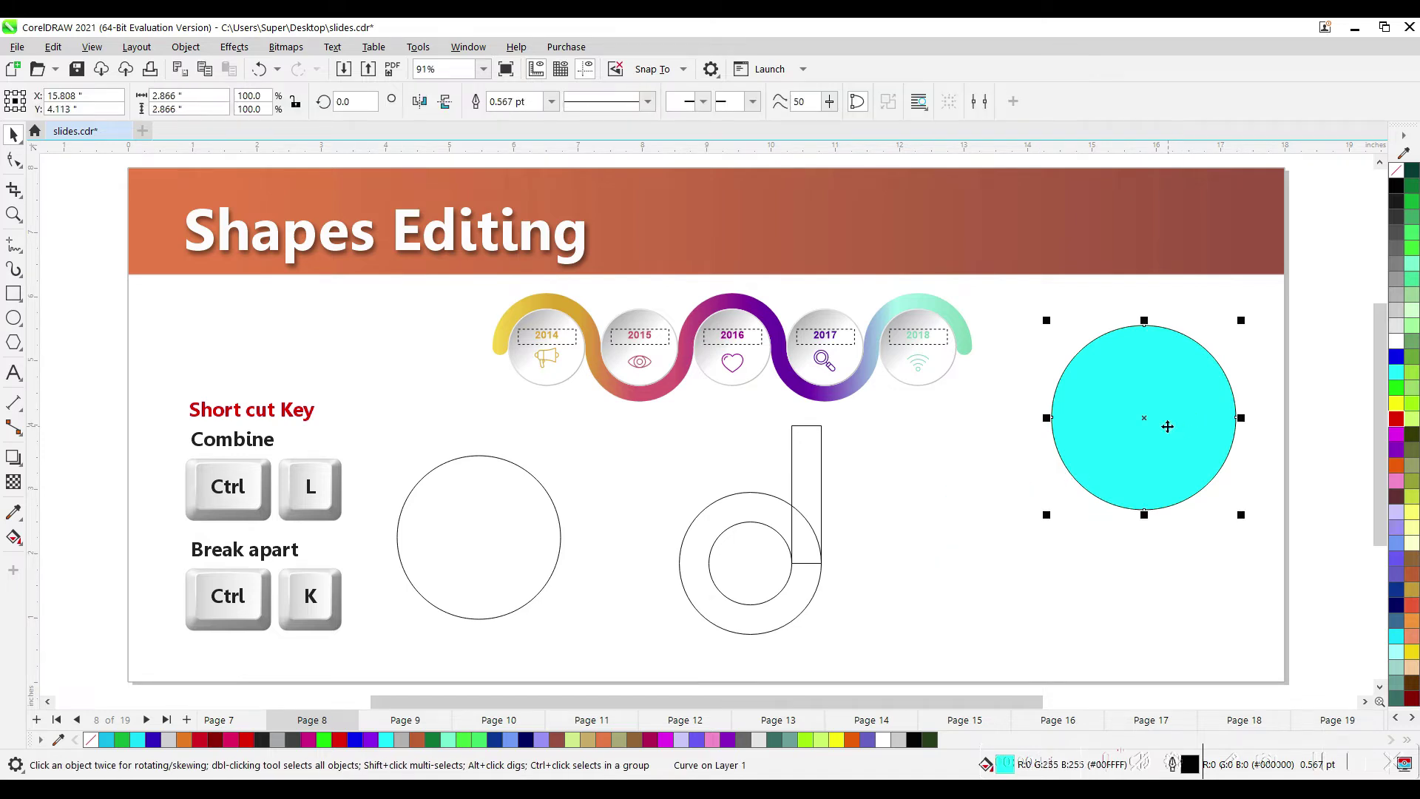
key("Delete")
- Draw a narrow vertical ellipse about 0.78 by 3.21 inches, filled with red and without an outline
key("F7")
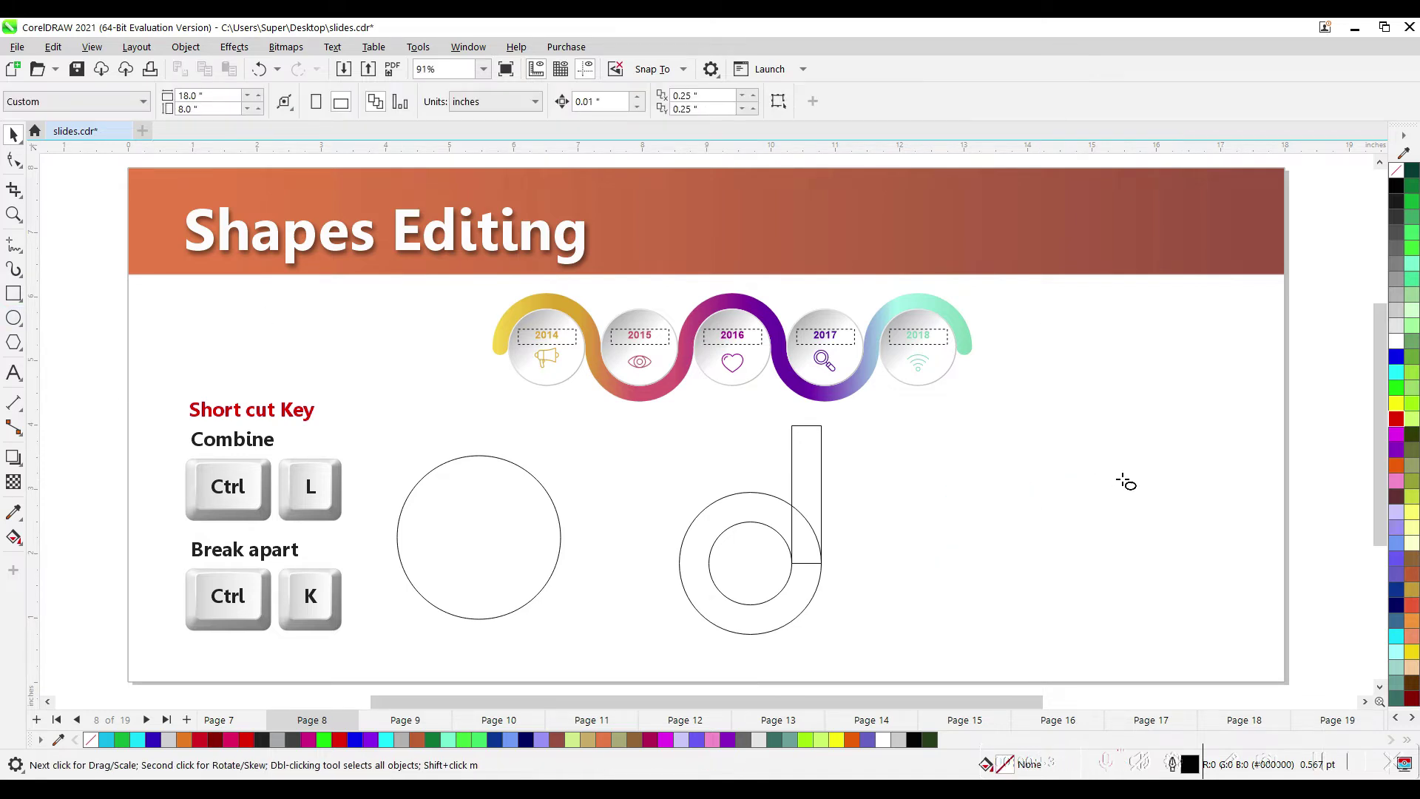
left_click_drag(1098, 397, 1146, 597)
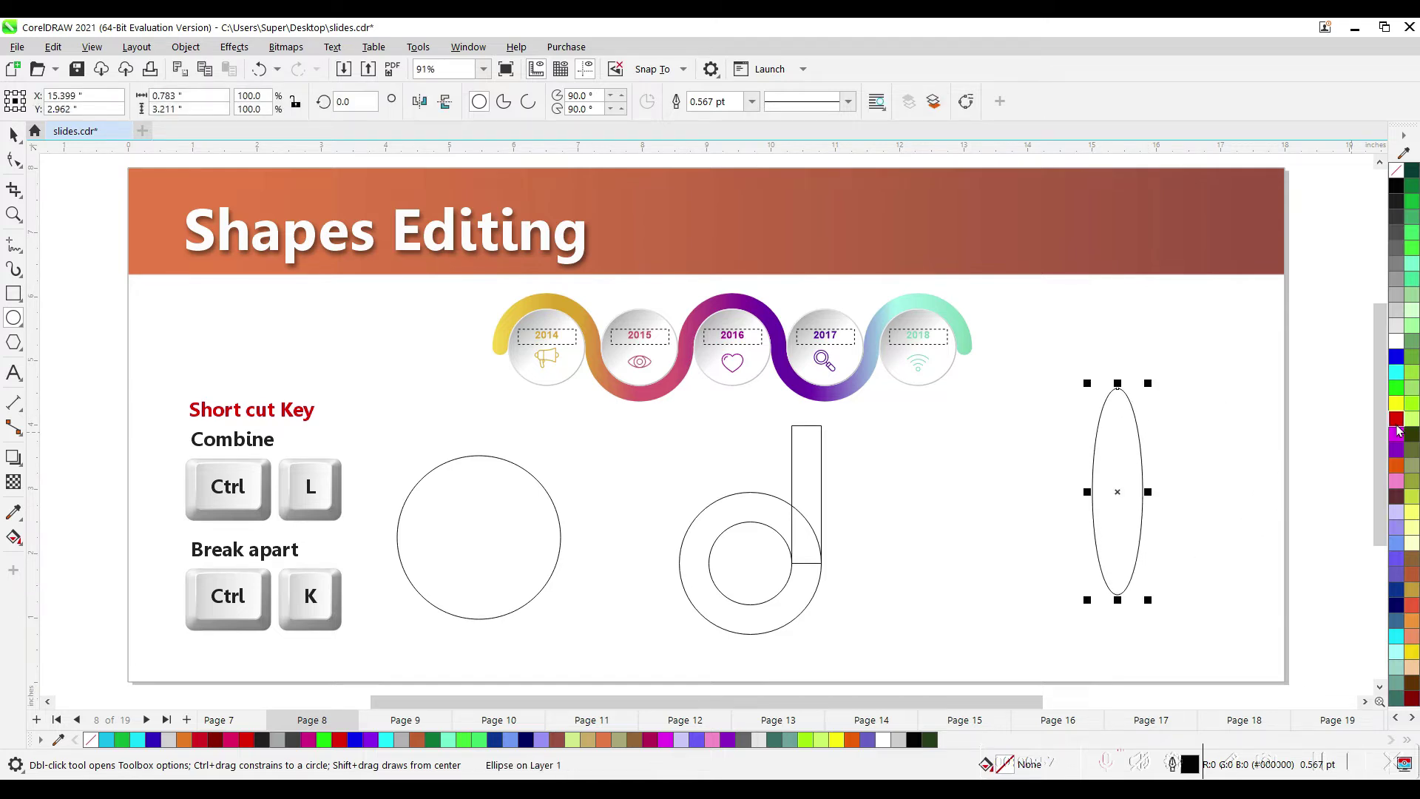
left_click(1396, 421)
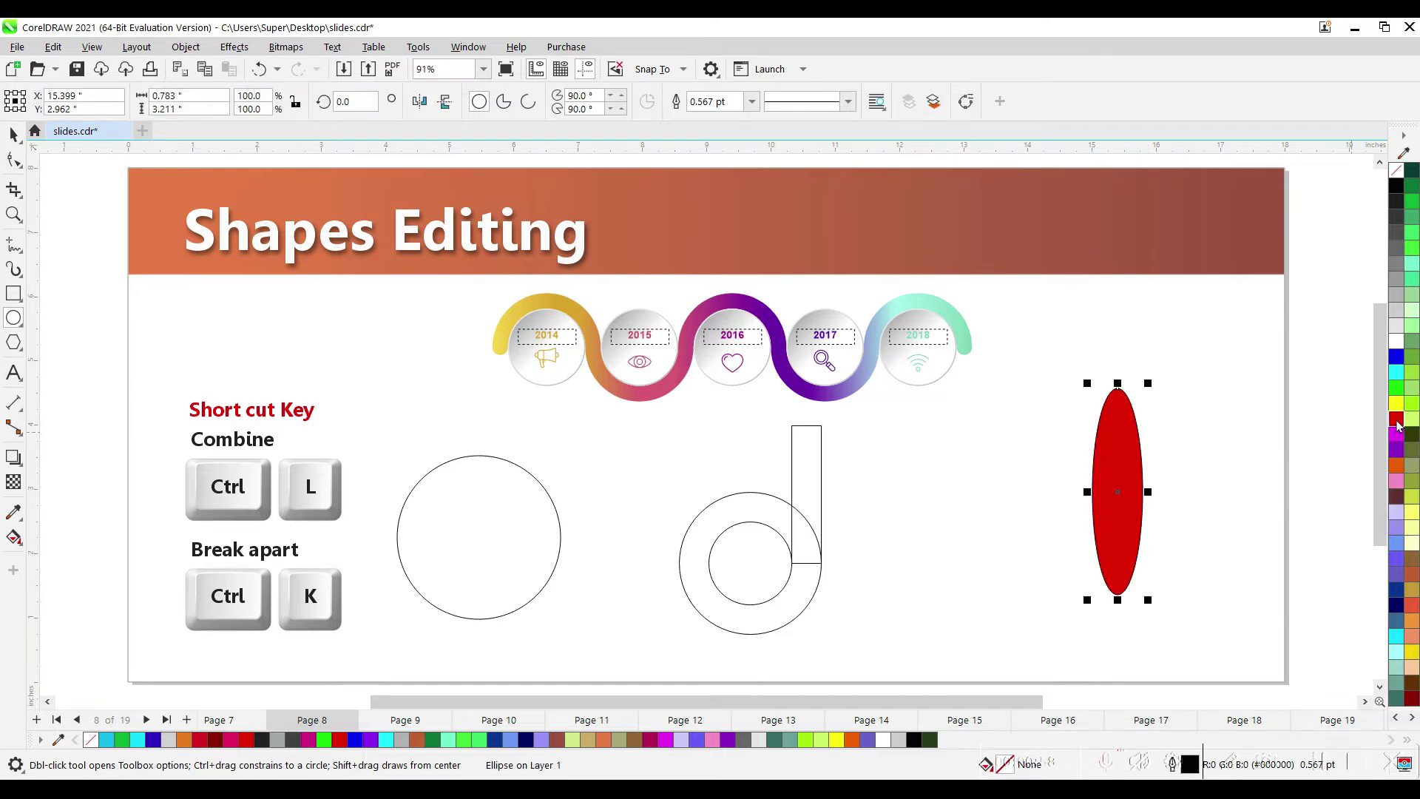
right_click(1396, 170)
- Create copies of the red ellipse rotated in 30-degree steps about its centre to form a flower of six ellipses
key("space")
left_click(1115, 454)
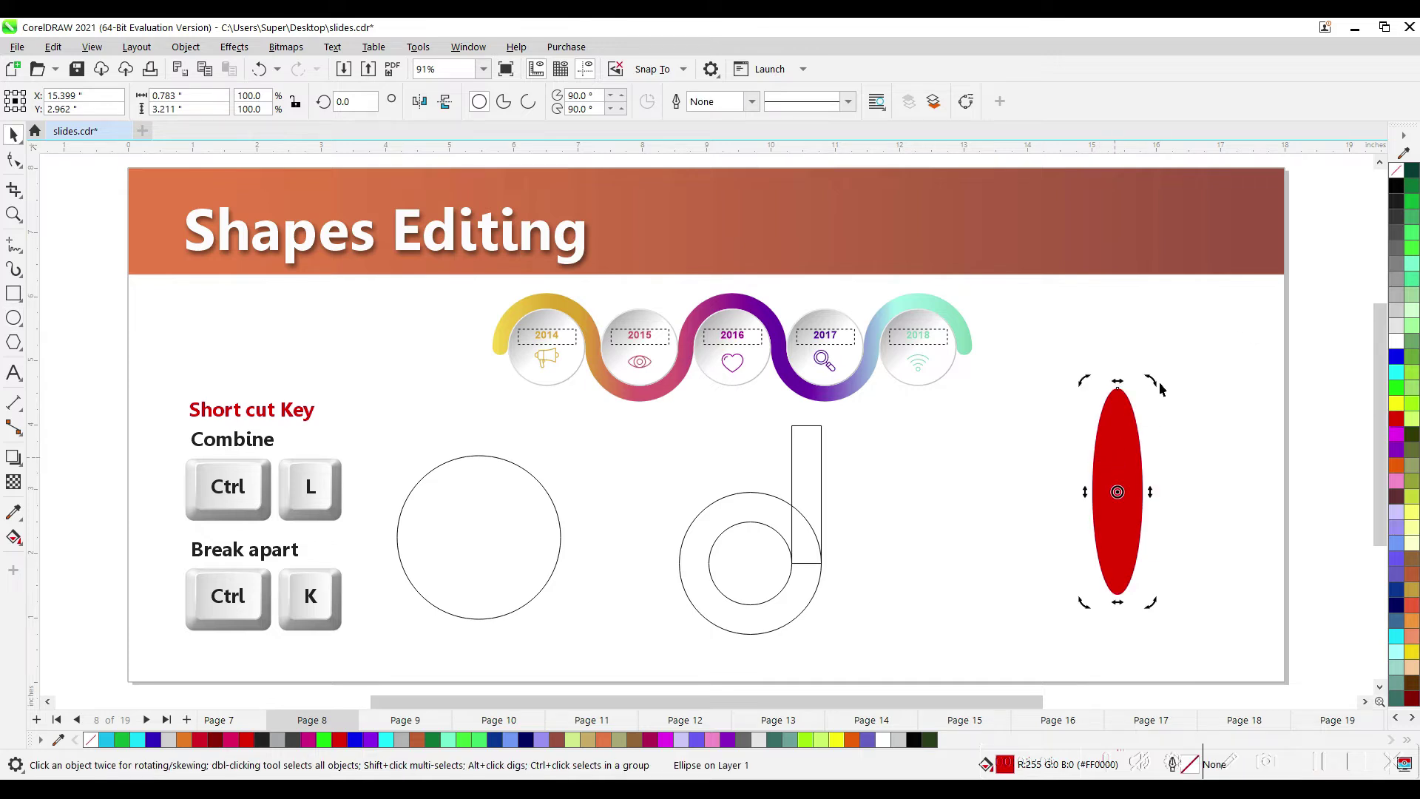
left_click_drag(1151, 379, 1189, 409)
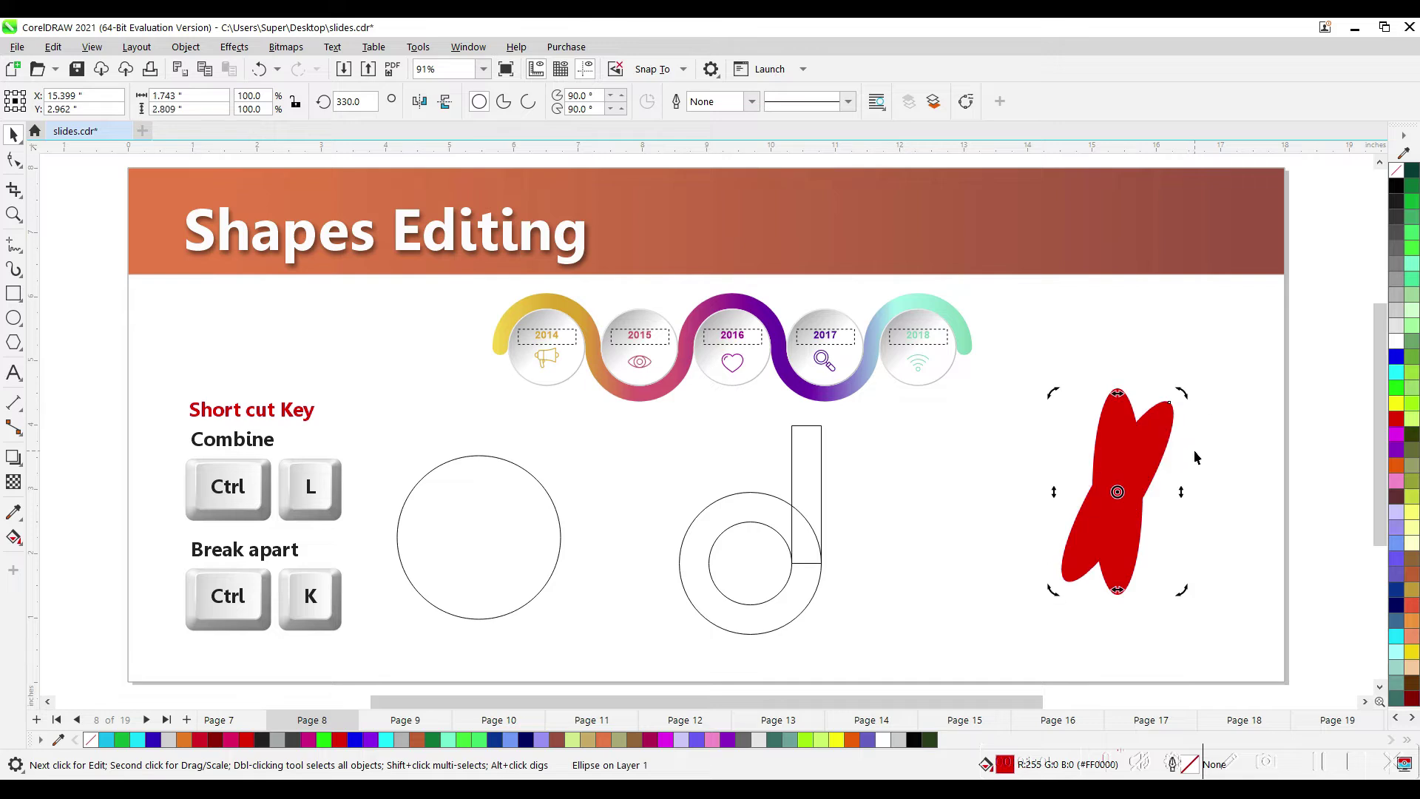
key("ctrl+r")
key("ctrl+r")
key("ctrl+r")
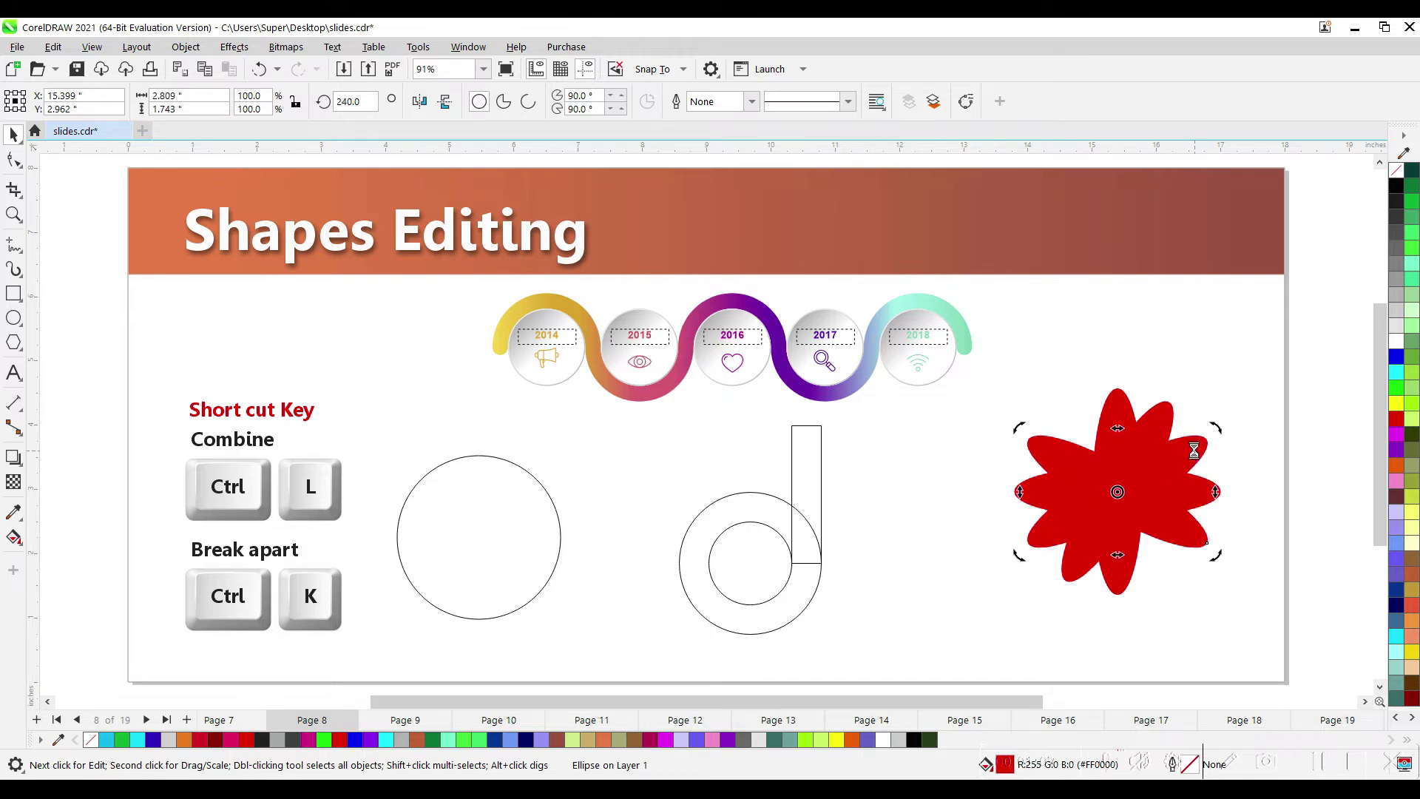
key("ctrl+r")
- Combine all six red ellipses into one patterned flower and move it slightly down and to the left
left_click_drag(1251, 360, 999, 614)
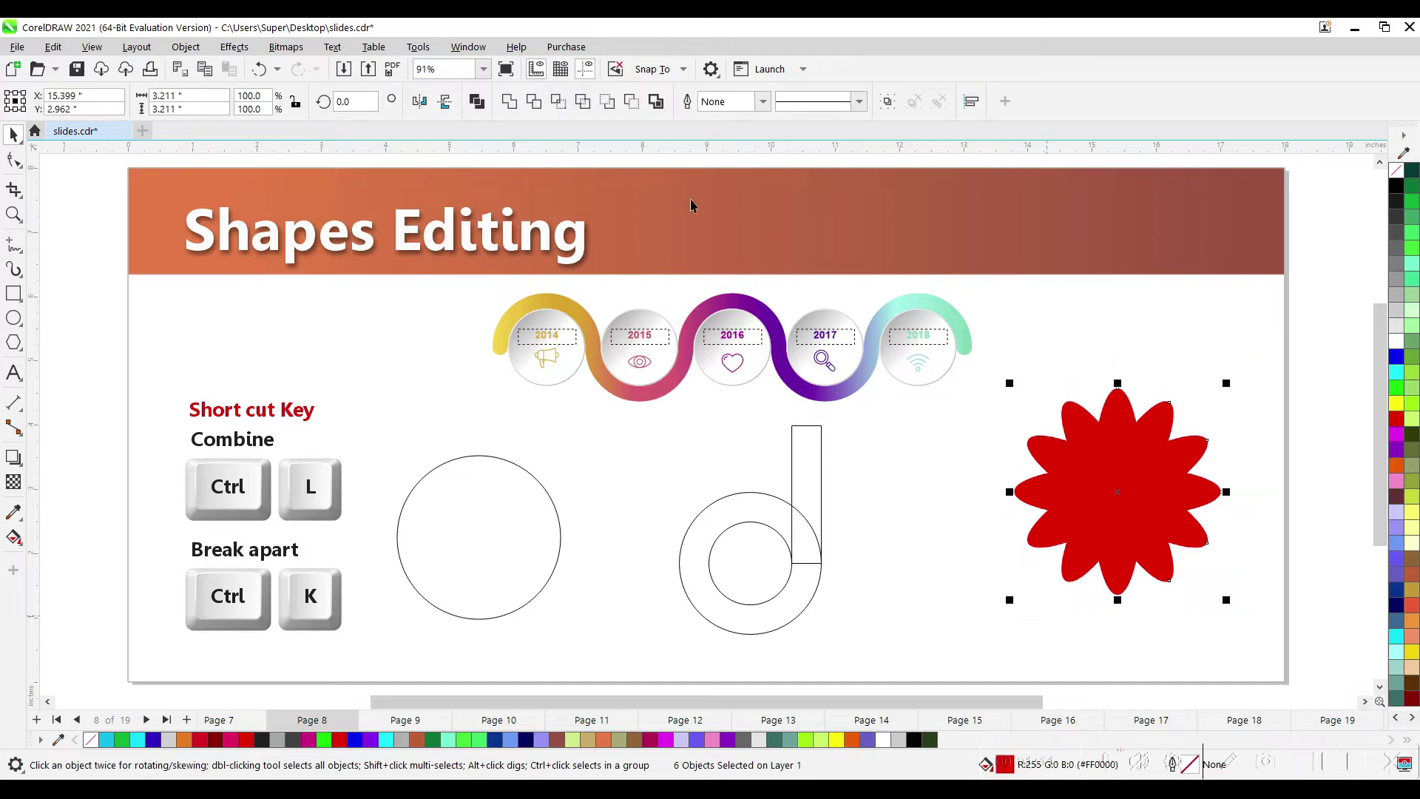
left_click(477, 103)
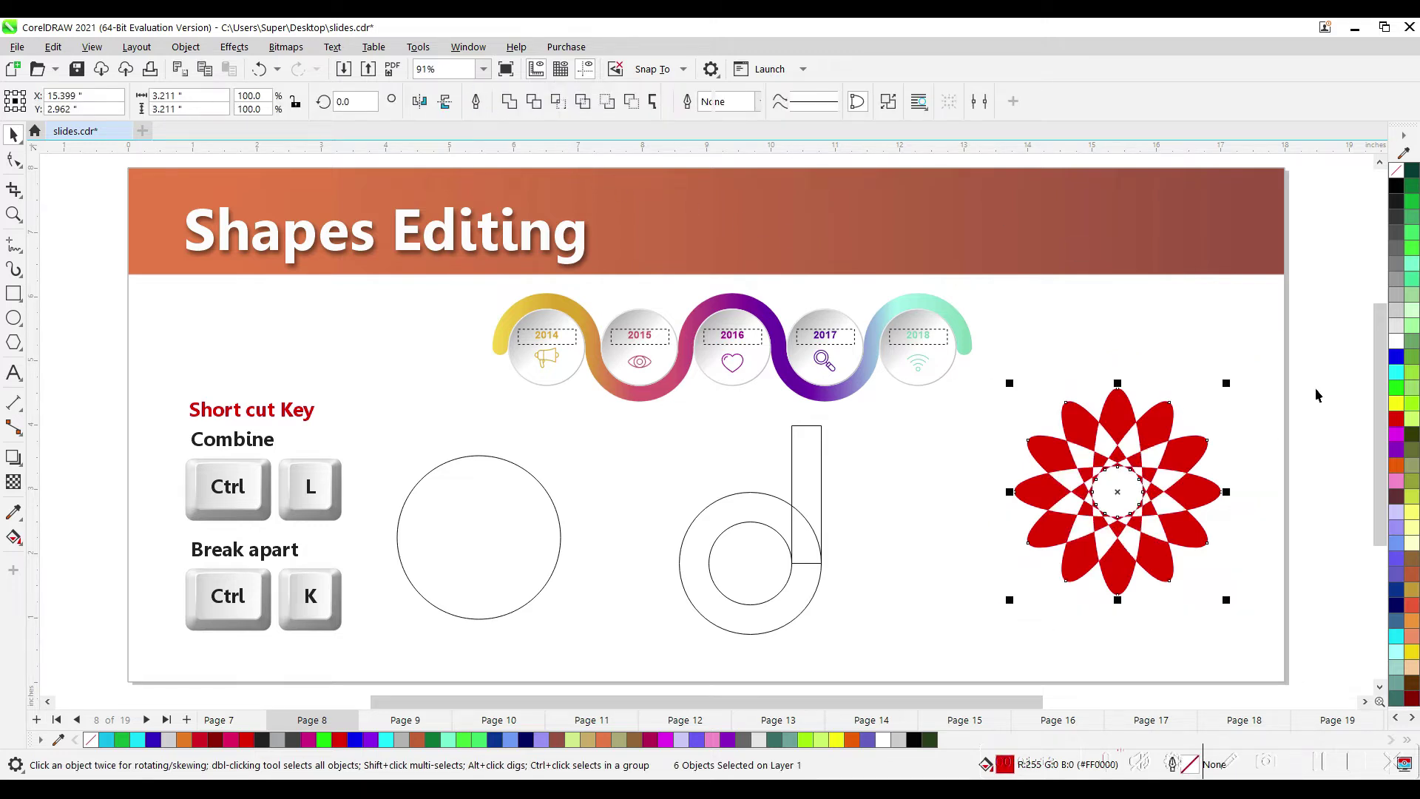
left_click_drag(1167, 477, 1130, 465)
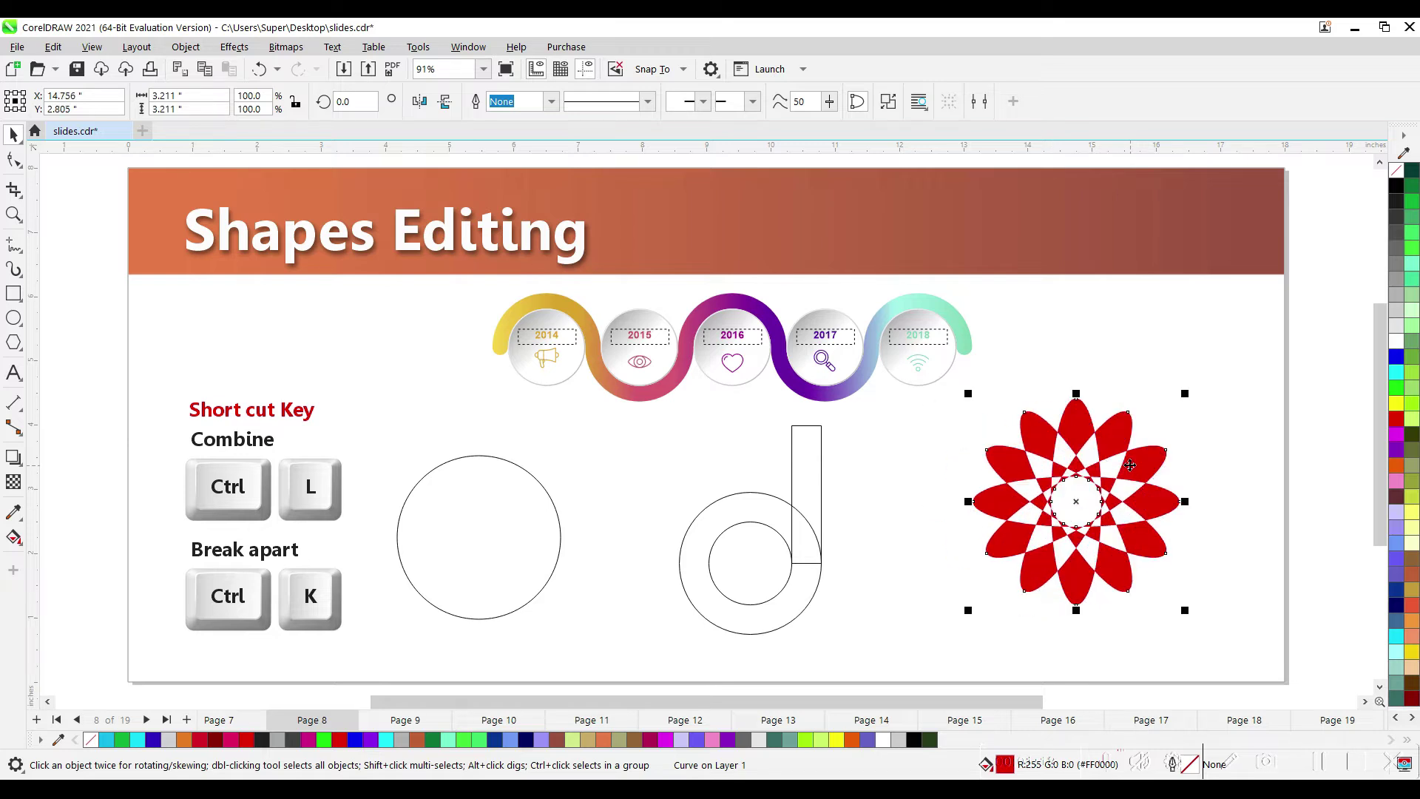
- Break apart the combined red flower and move one of its ellipses away
left_click(886, 106)
left_click(1233, 246)
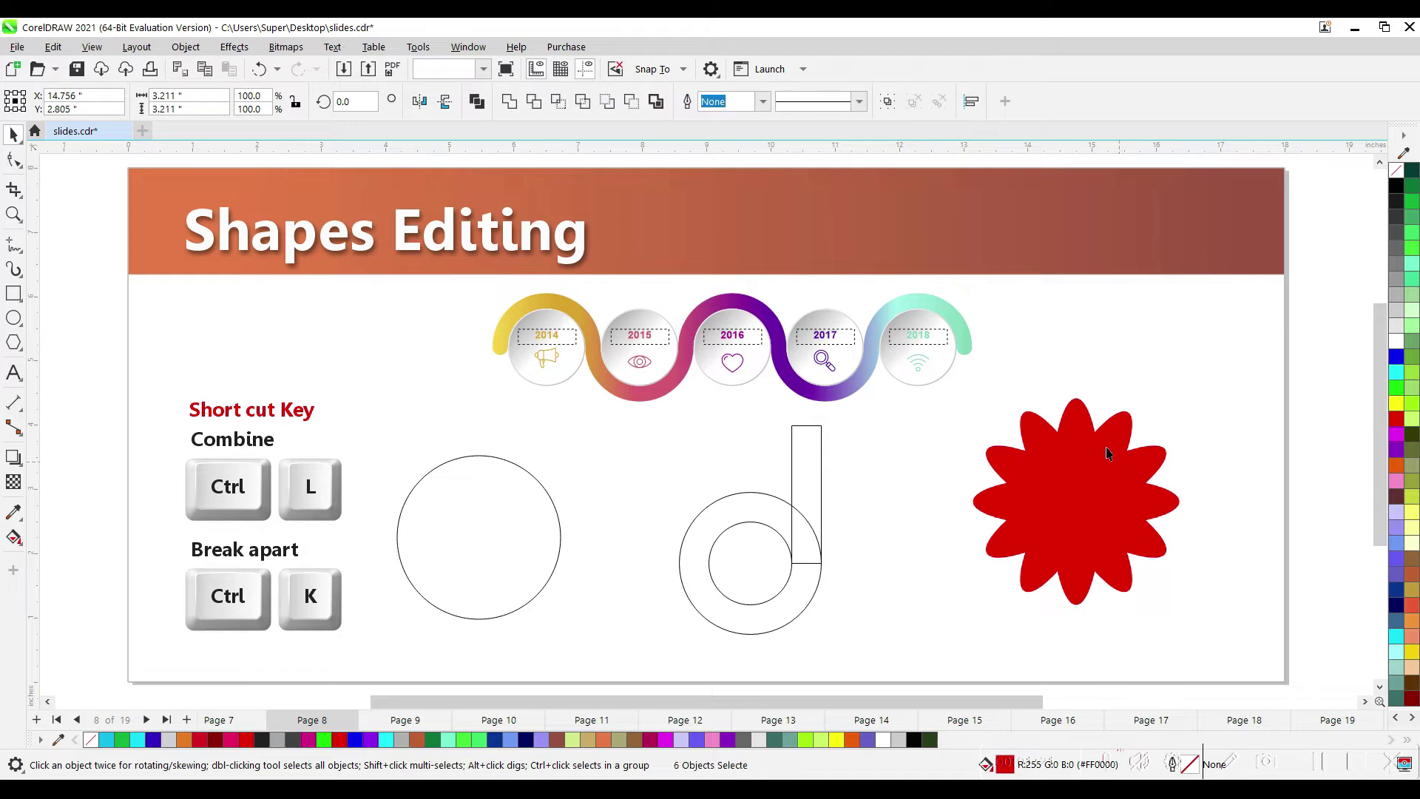
left_click_drag(1200, 348, 1199, 346)
left_click_drag(1135, 536, 1194, 565)
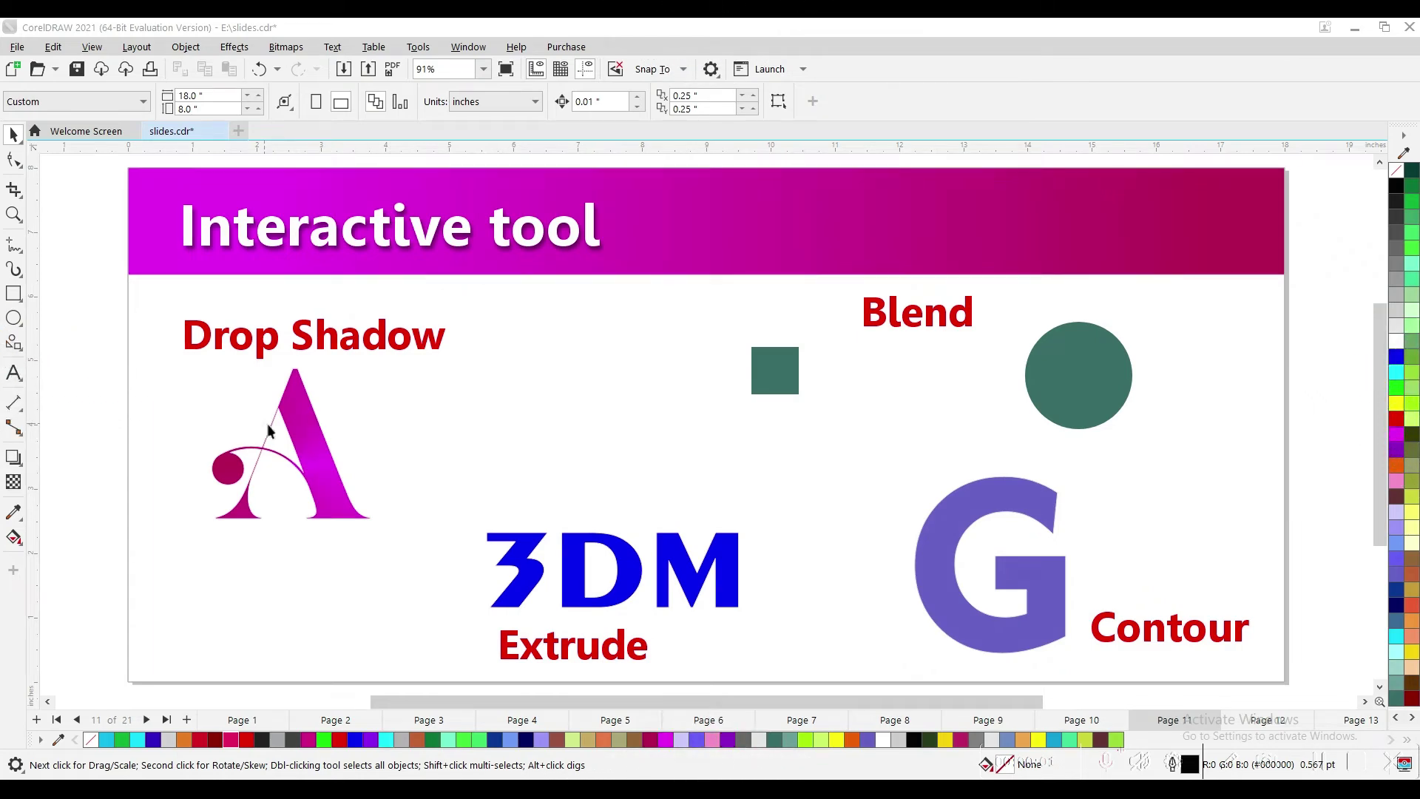
- Move the letter A on the Interactive tool page slightly left and give it a drop shadow offset about 0.22 by -0.33 inches
left_click(15, 462)
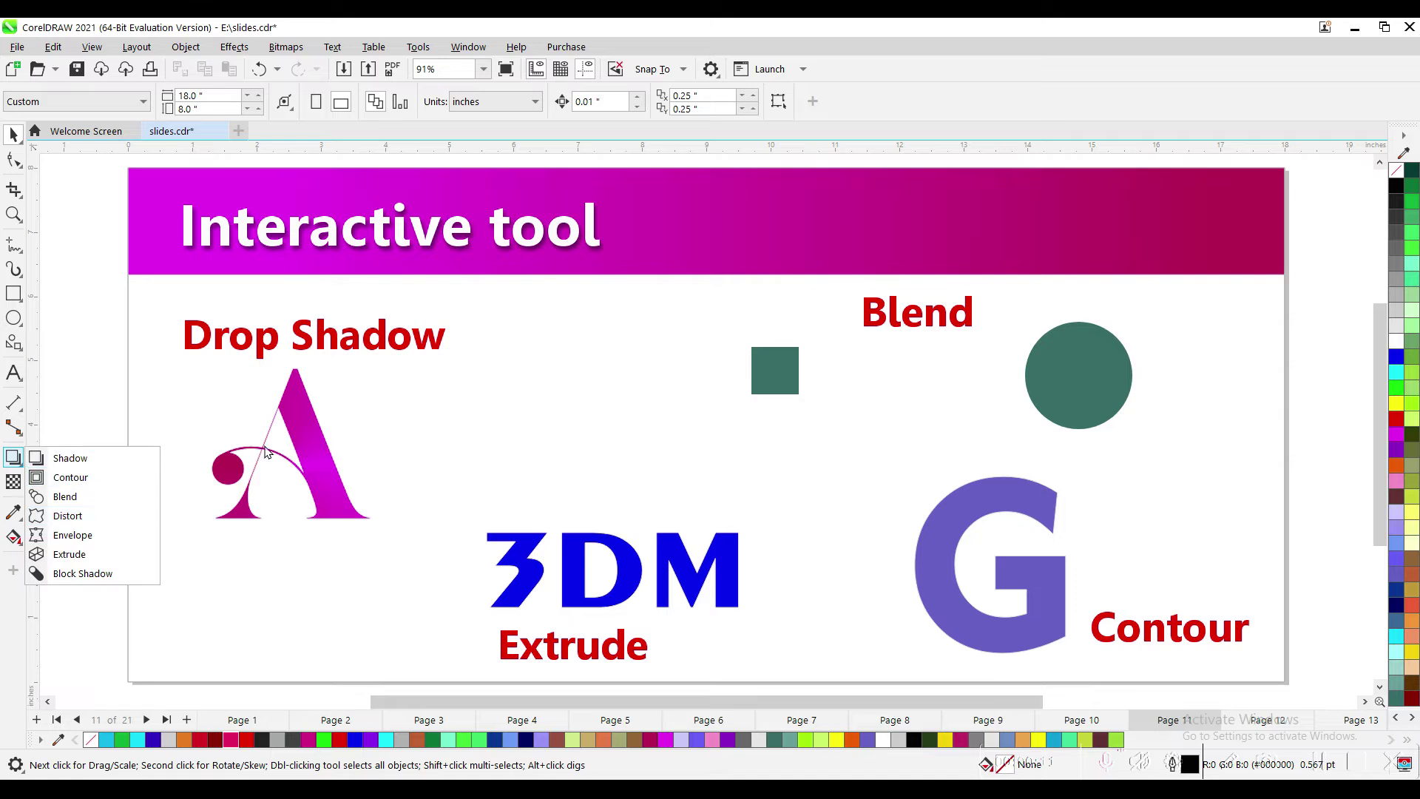
left_click(419, 432)
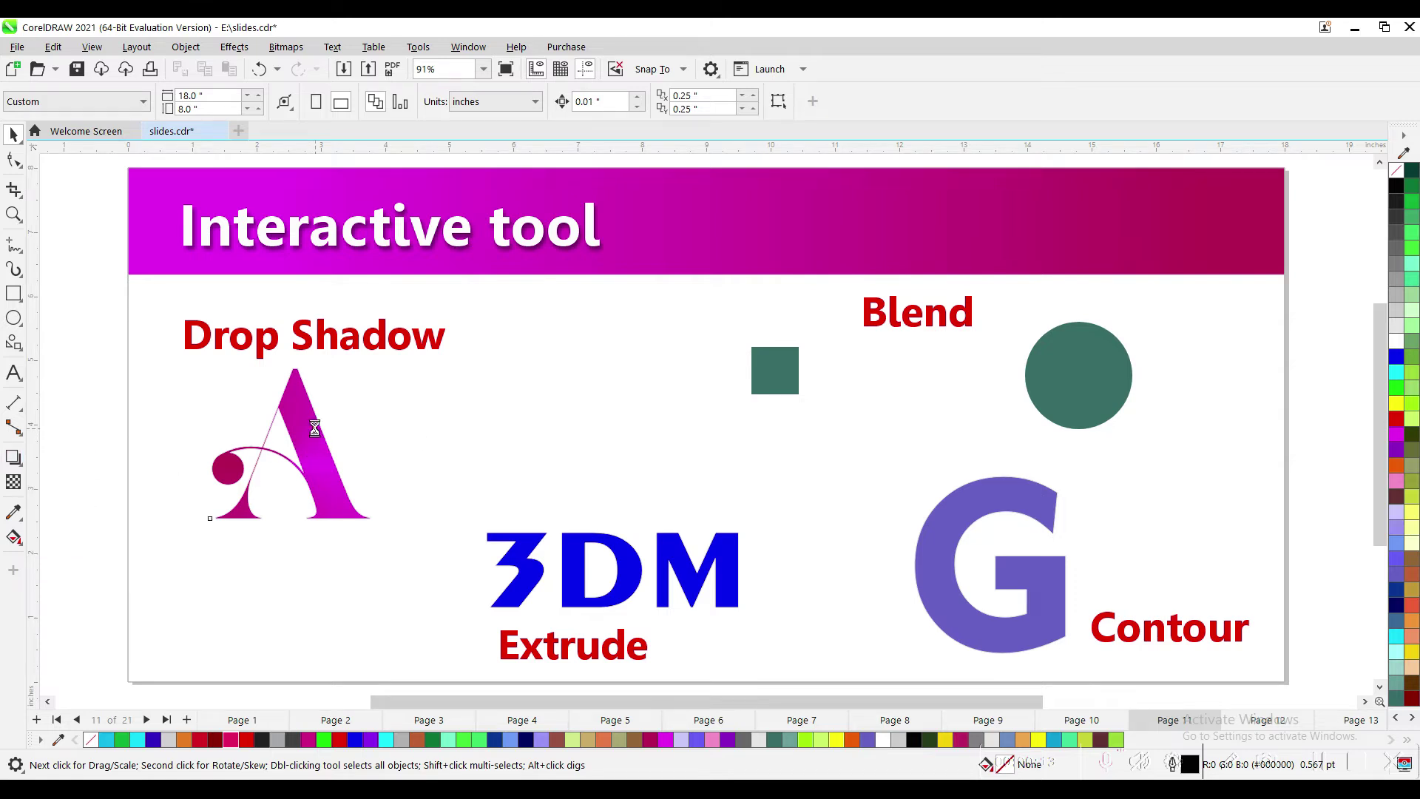
left_click(314, 429)
left_click_drag(315, 428, 292, 432)
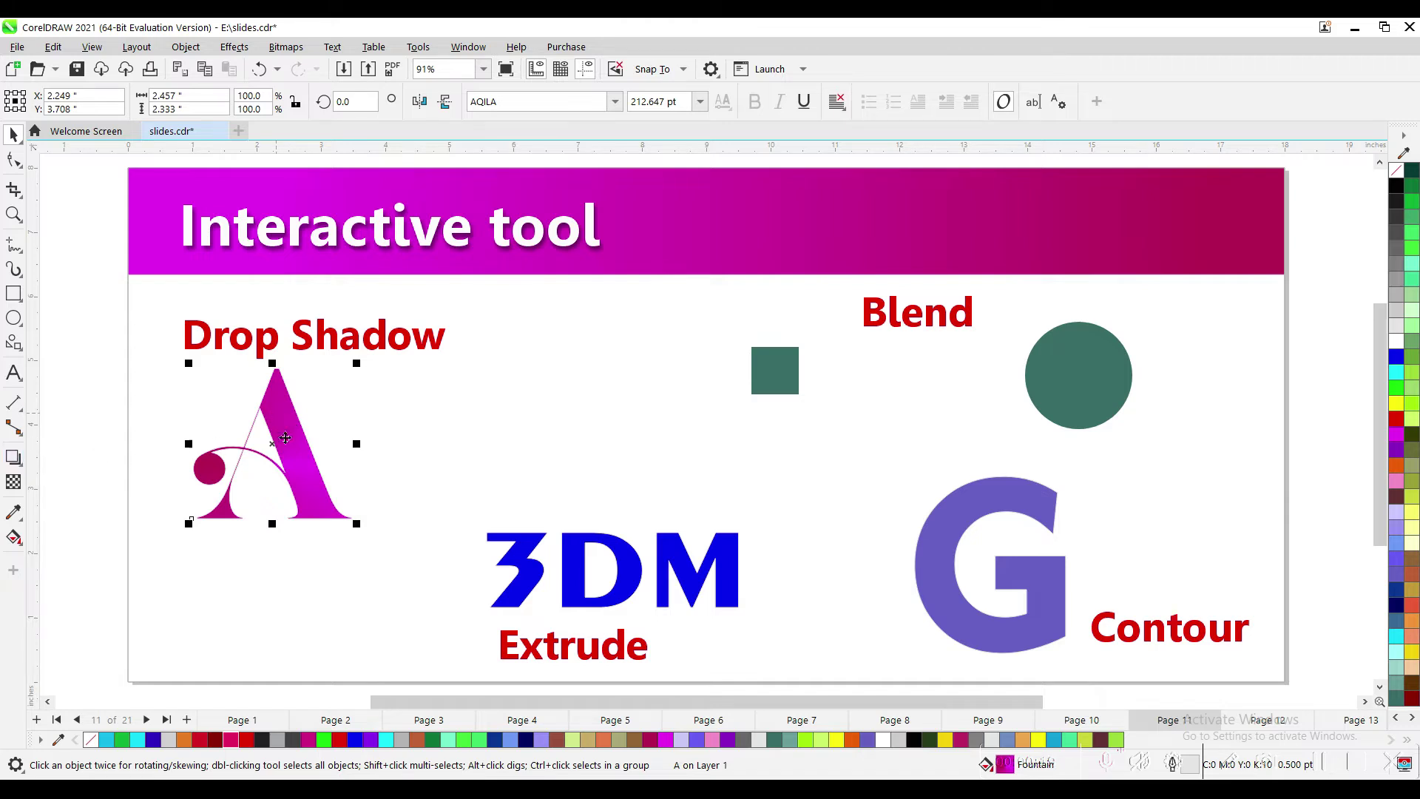
left_click(13, 456)
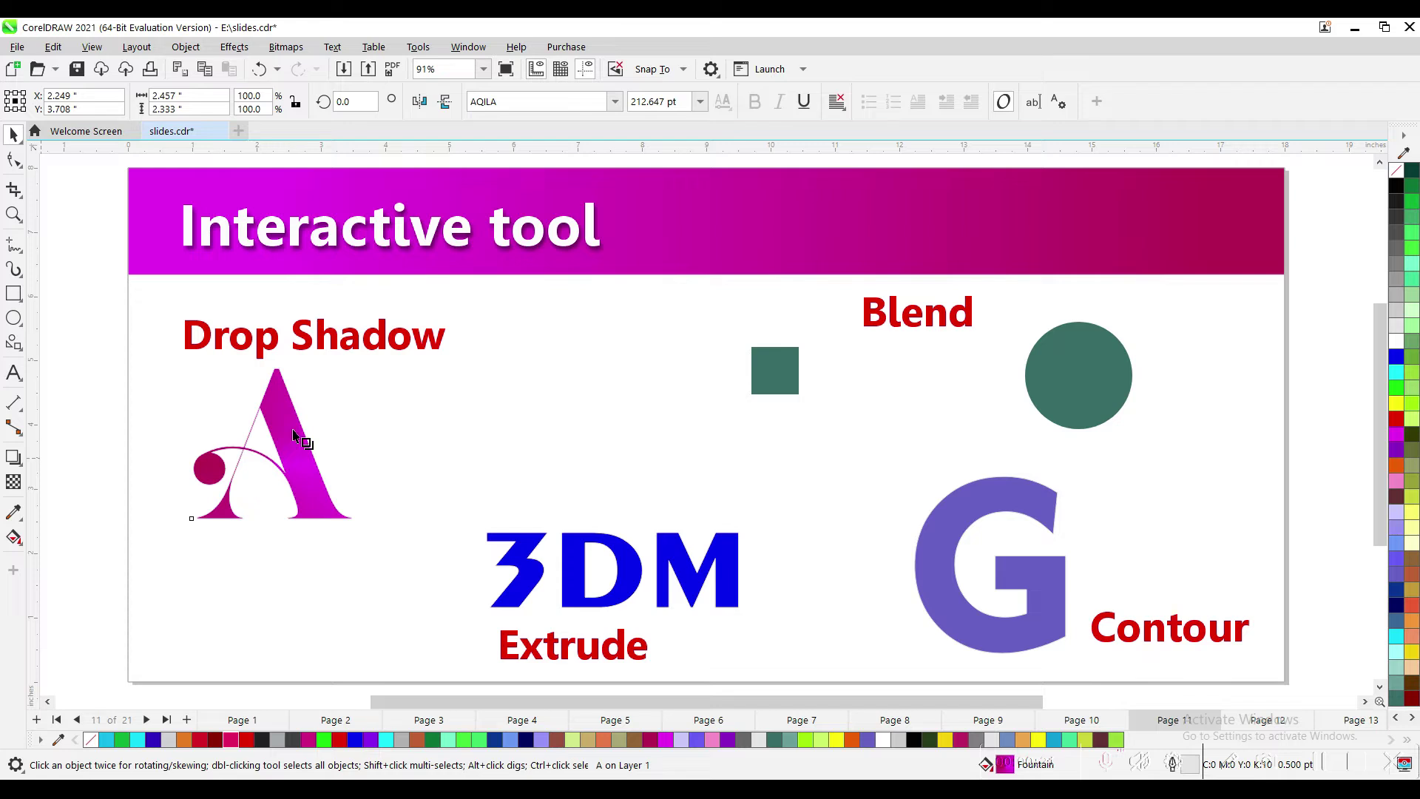
left_click_drag(272, 444, 337, 540)
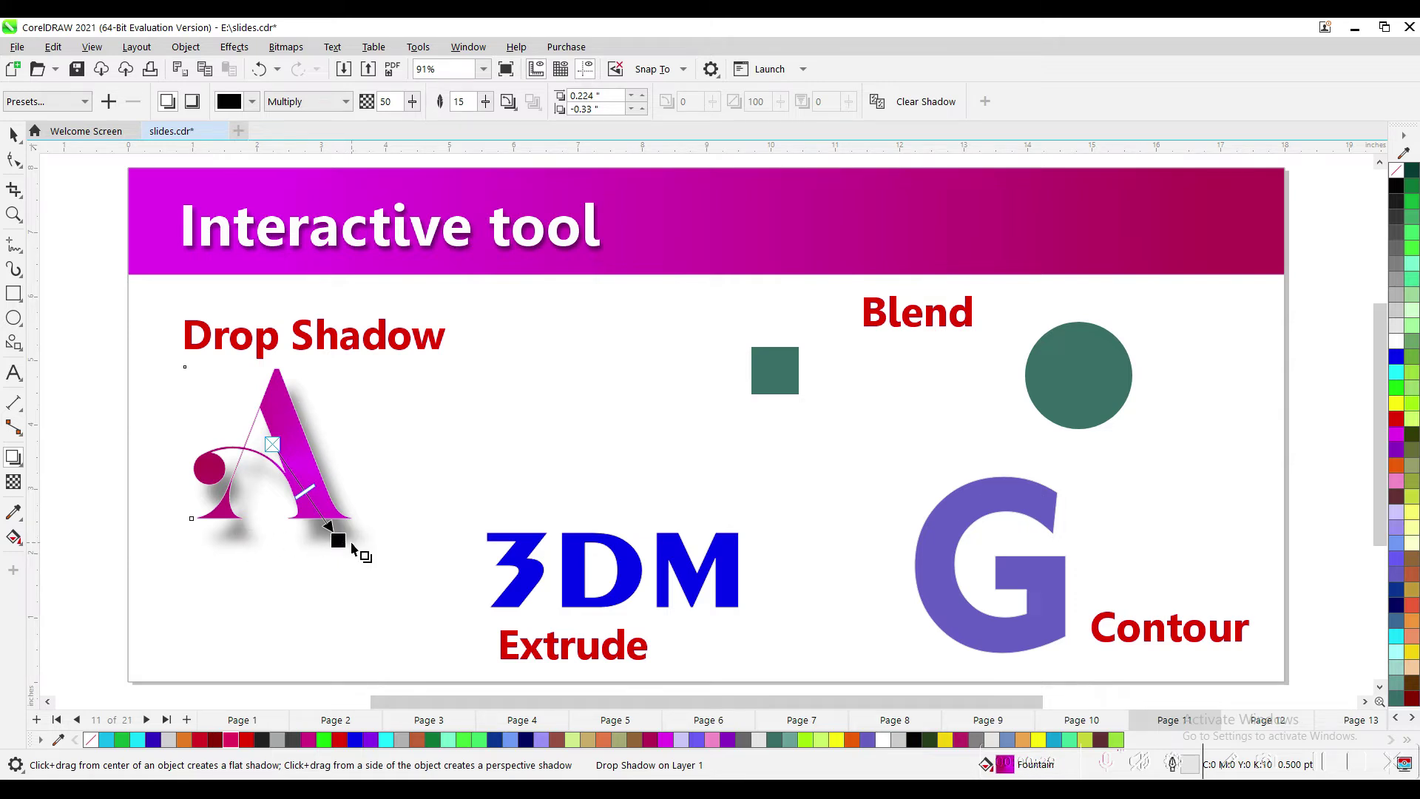
- Try an inner shadow with its offset reduced to 0 inches on the letter A, and switch back to a drop shadow
left_click(192, 103)
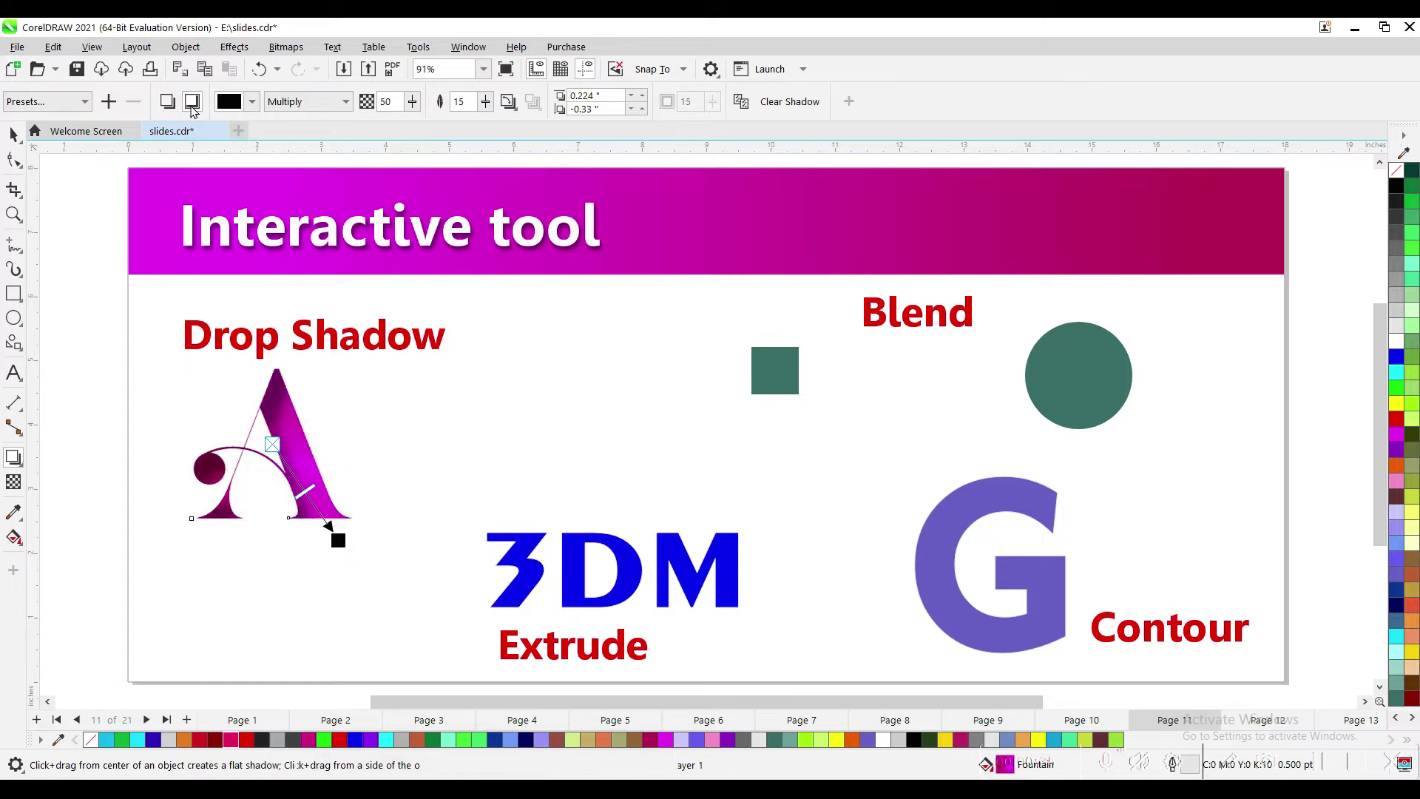
left_click_drag(338, 540, 319, 518)
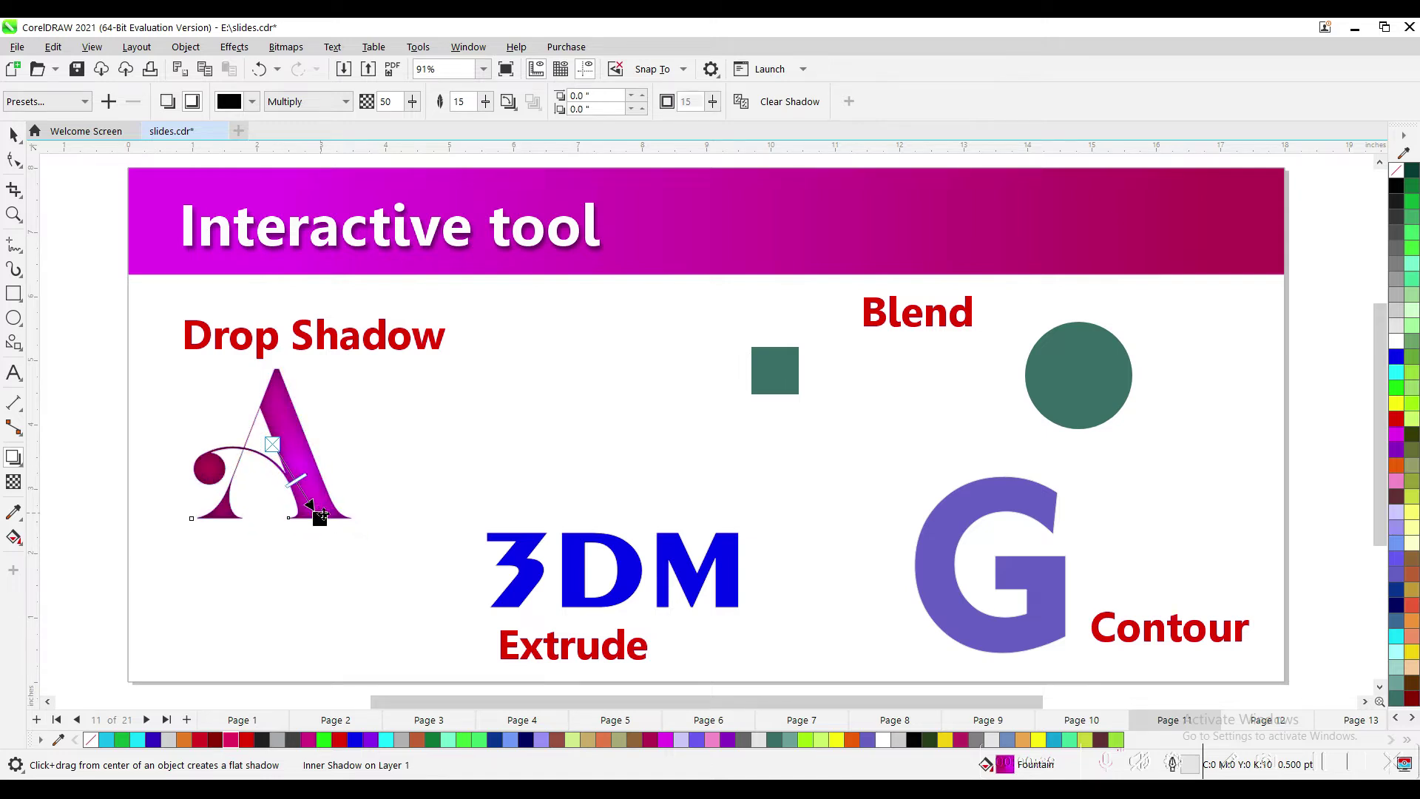
left_click(167, 101)
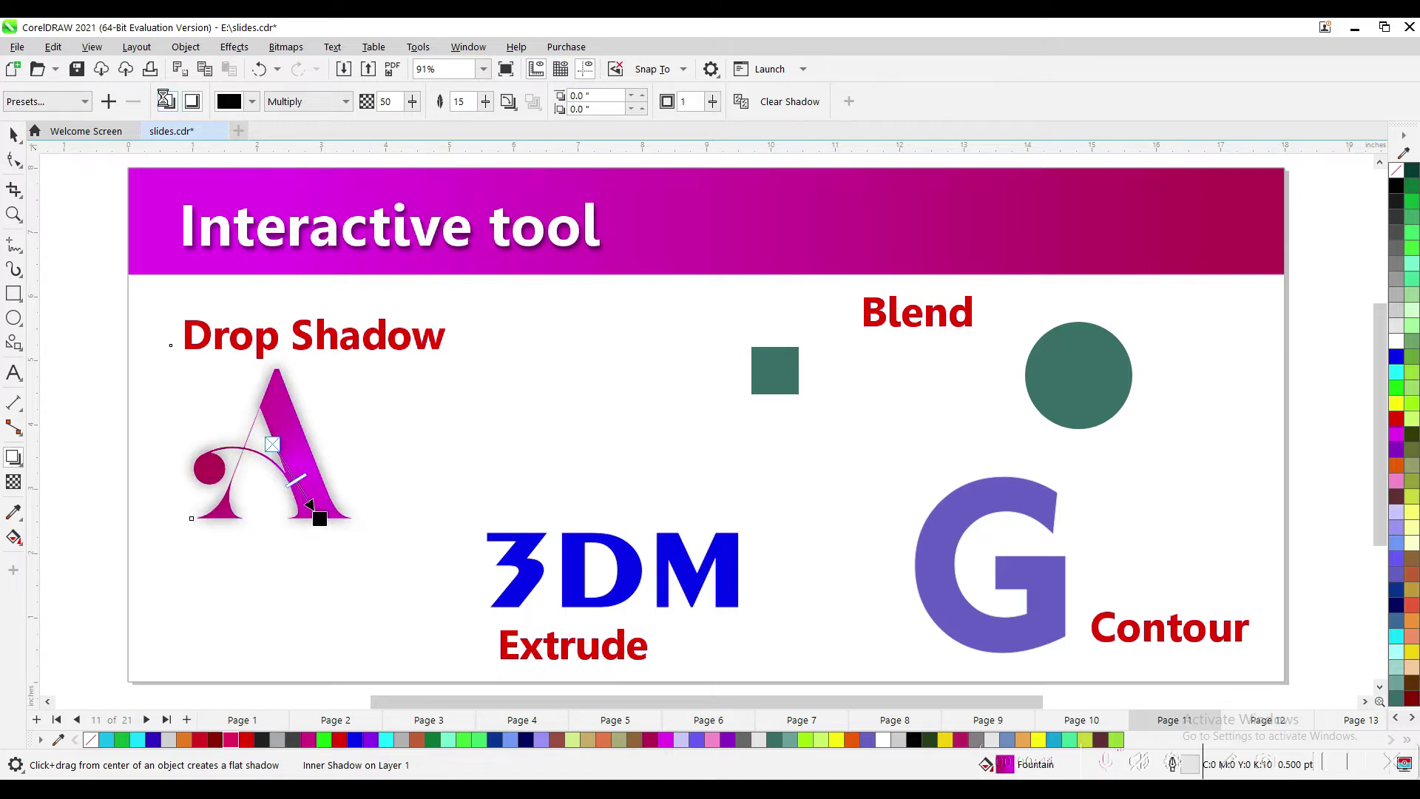
- Try the Outside feather direction for the letter A's shadow, and set the direction to Average
left_click(508, 101)
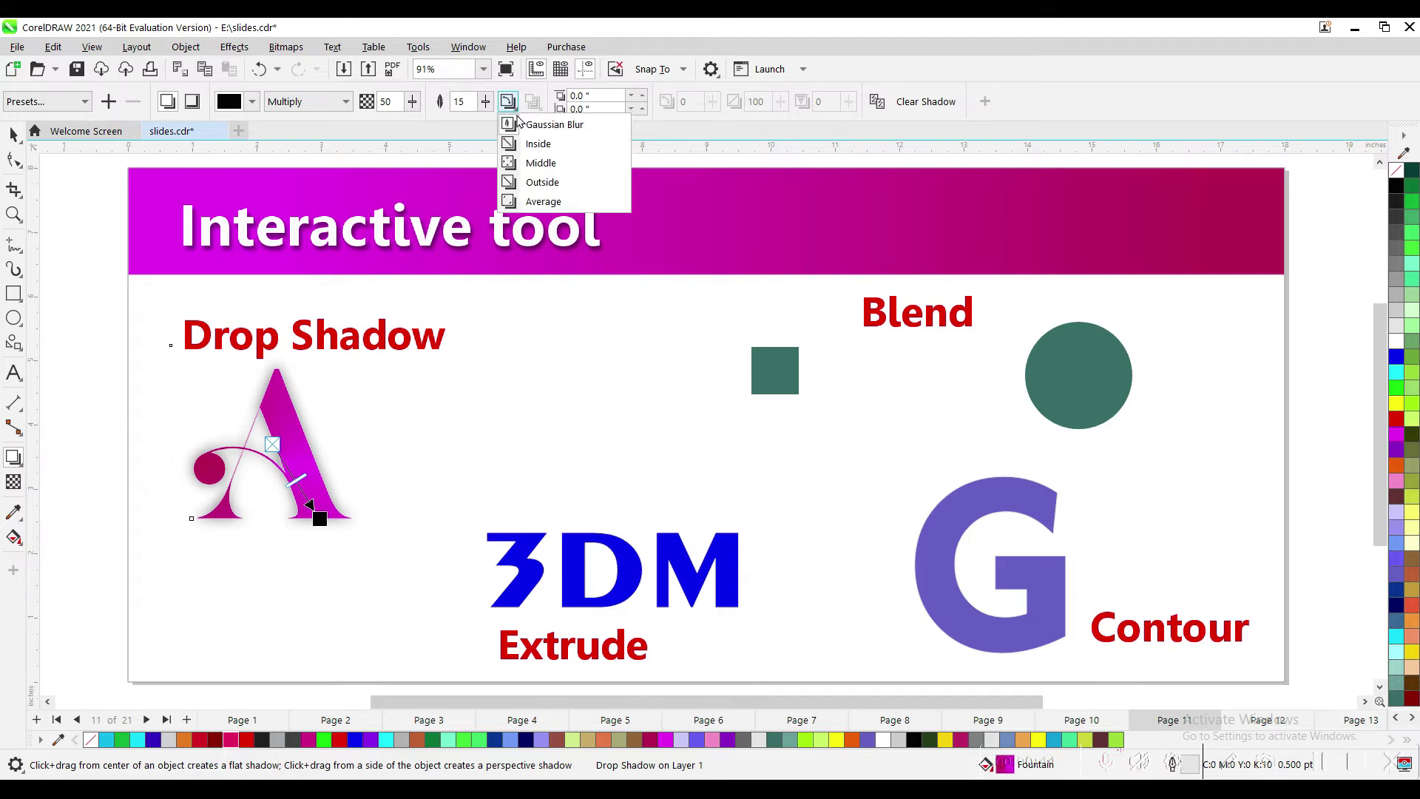
left_click(544, 185)
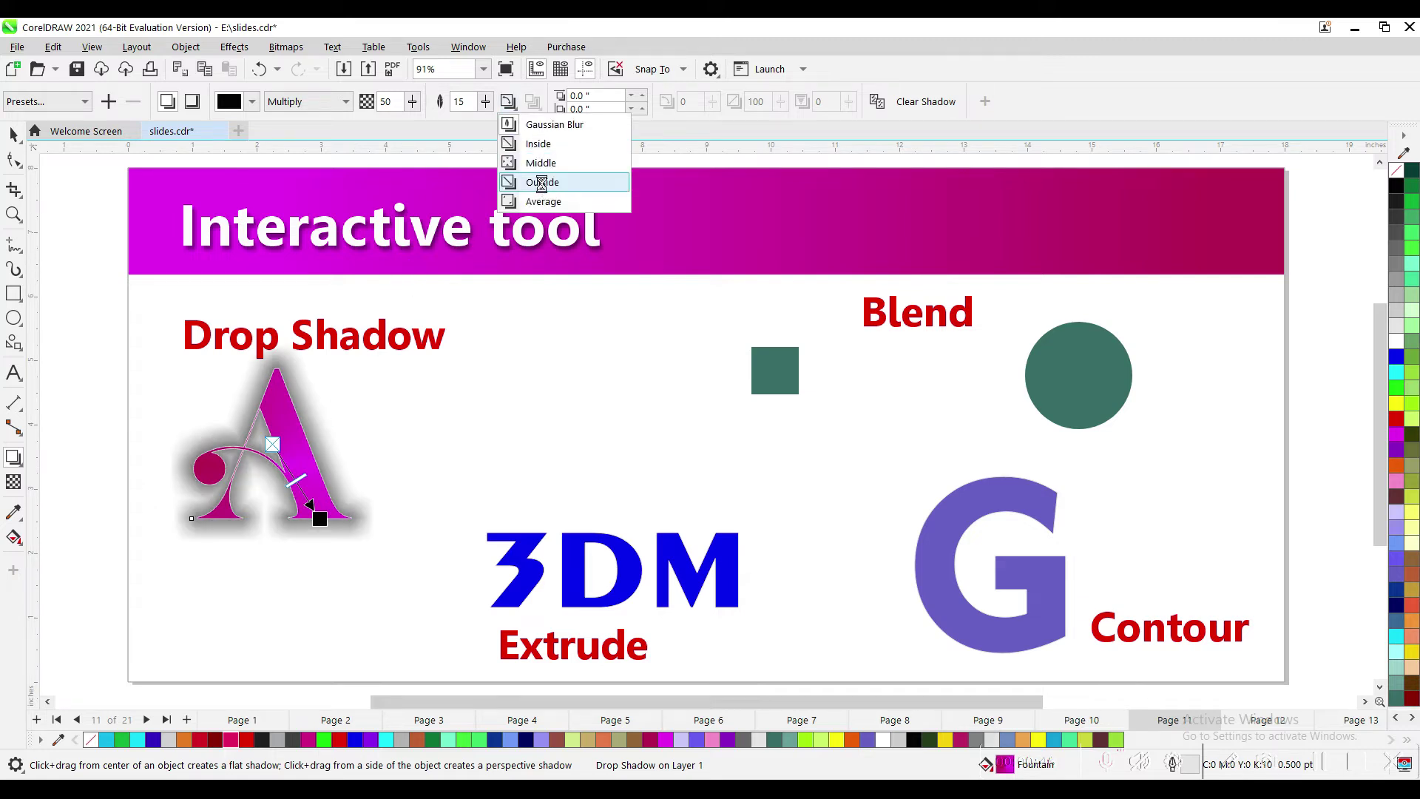
left_click(508, 101)
left_click(547, 202)
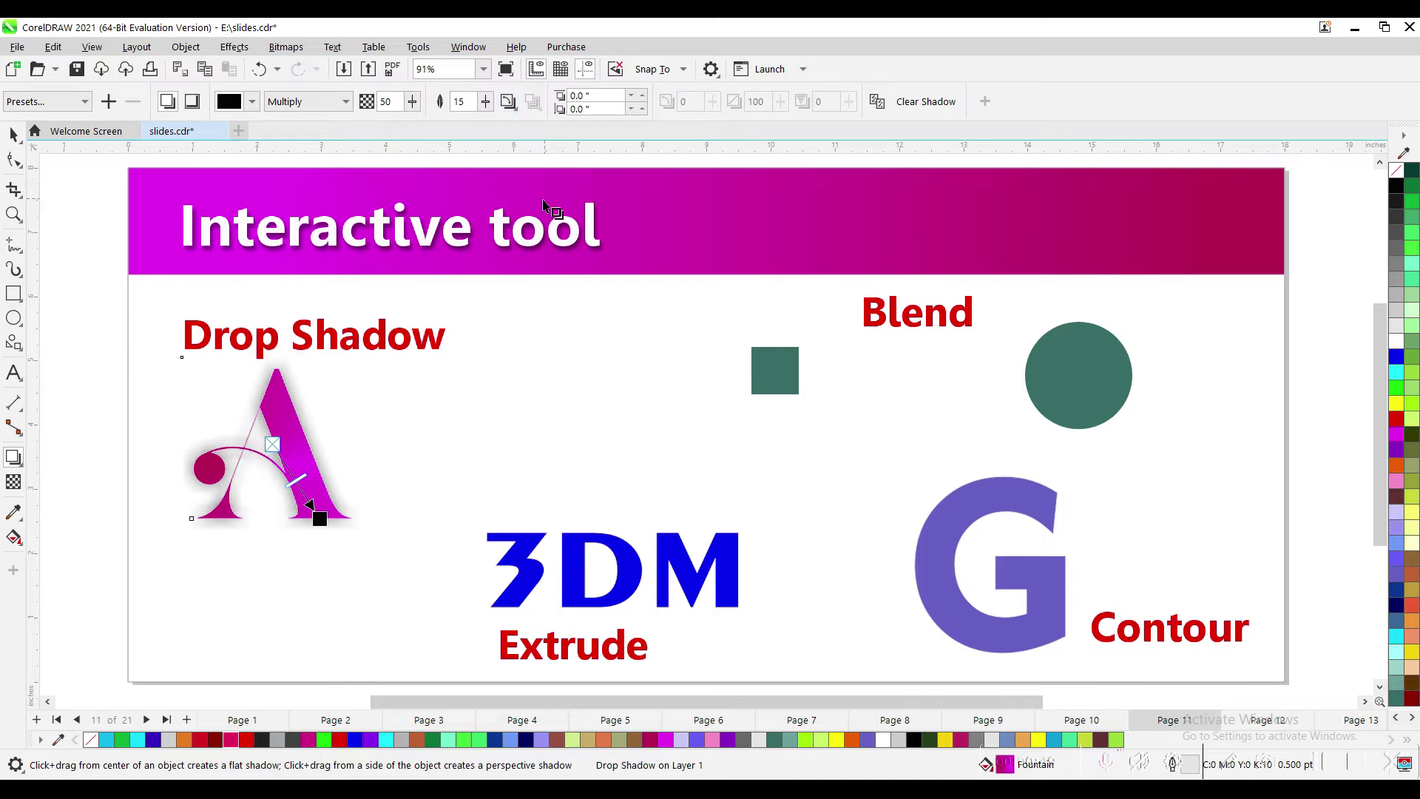
left_click(14, 134)
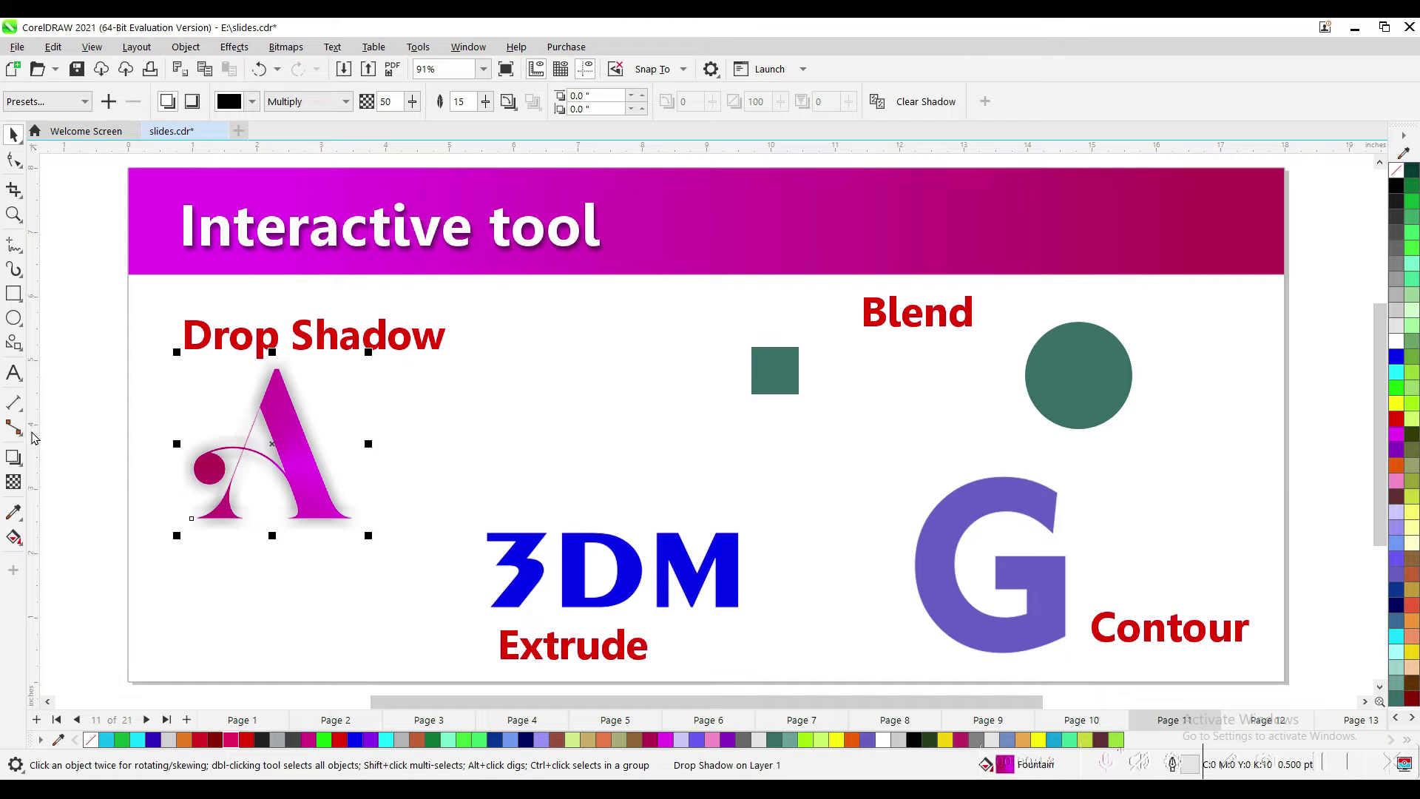
- Blend the green square into the green circle with 8 steps, and apply the clockwise colour blend
left_click(1073, 383)
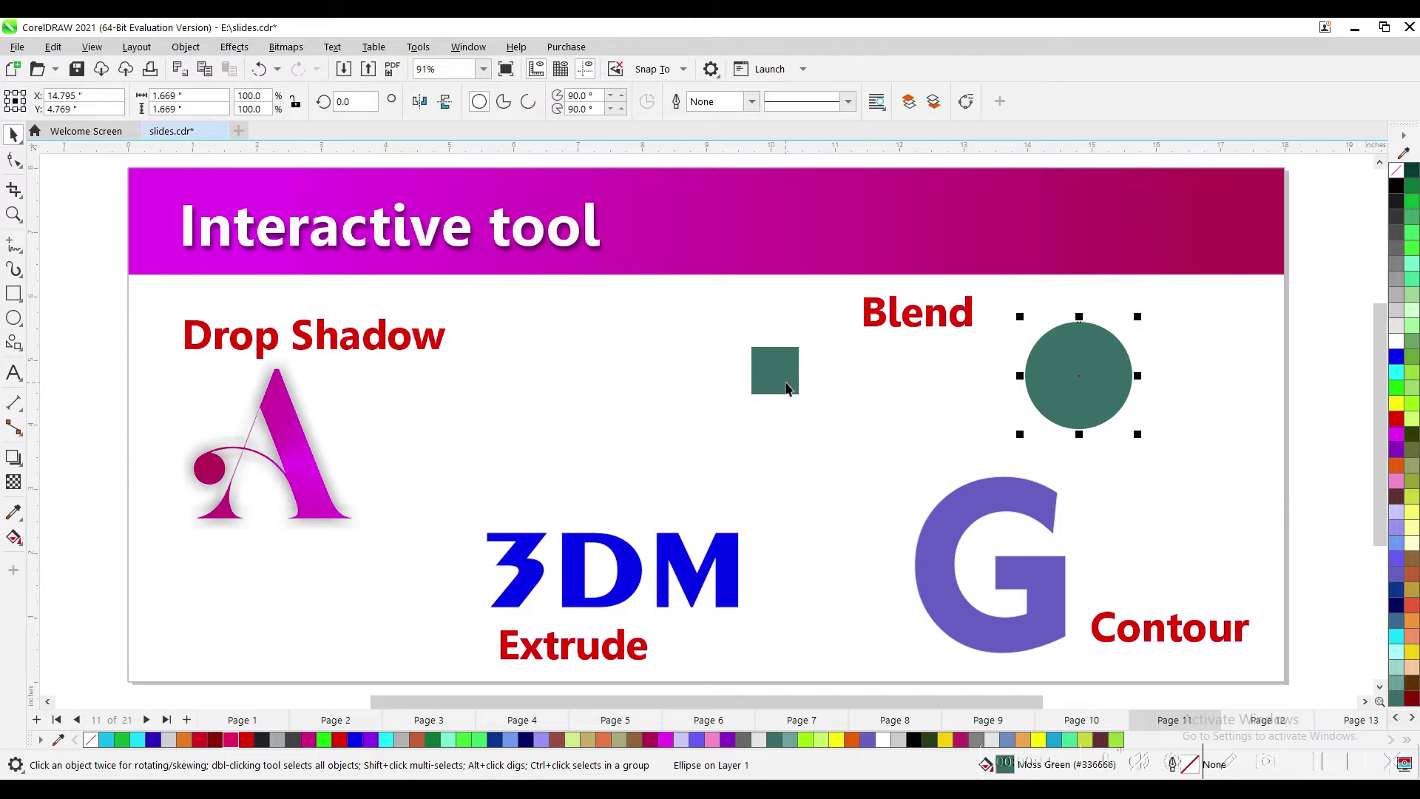
left_click(785, 382)
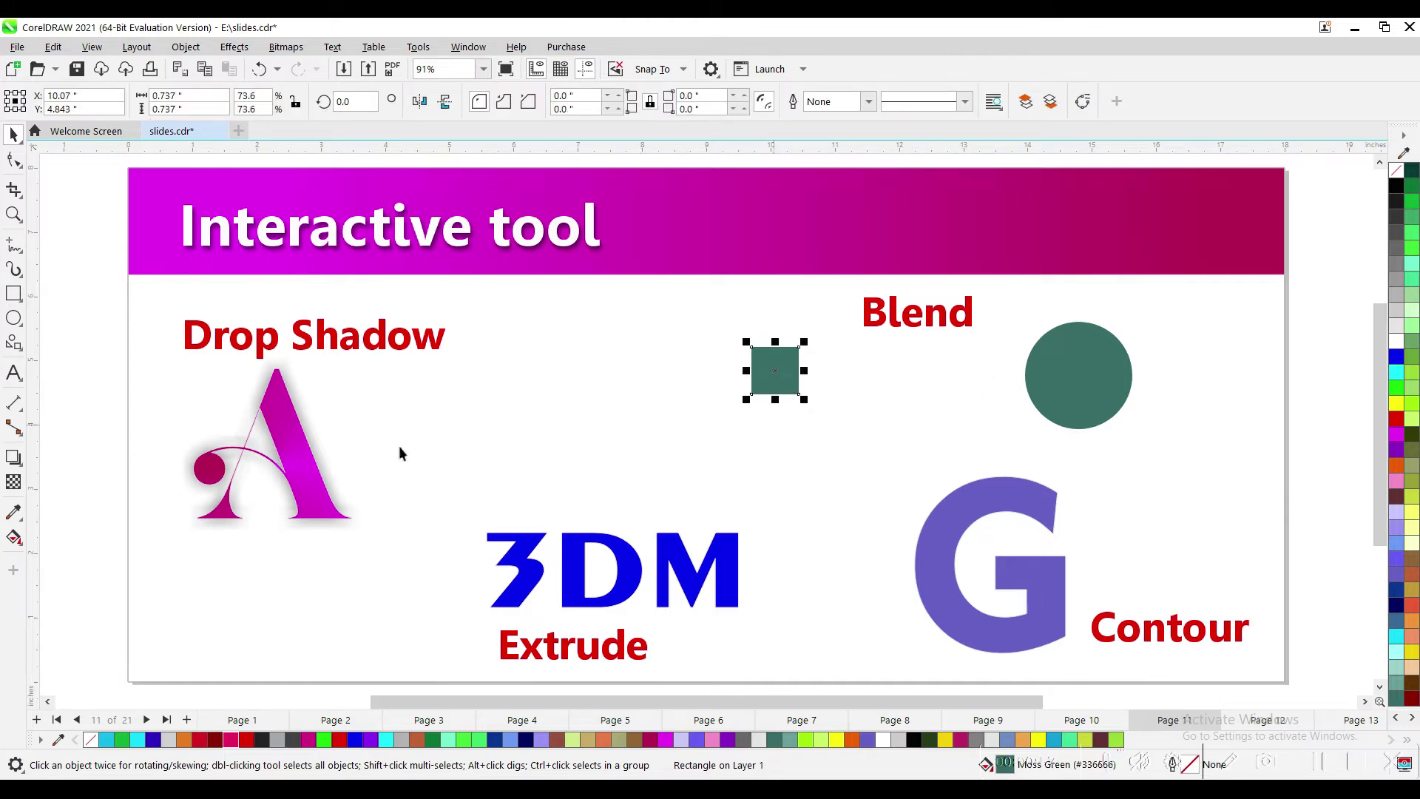
left_click(6, 461)
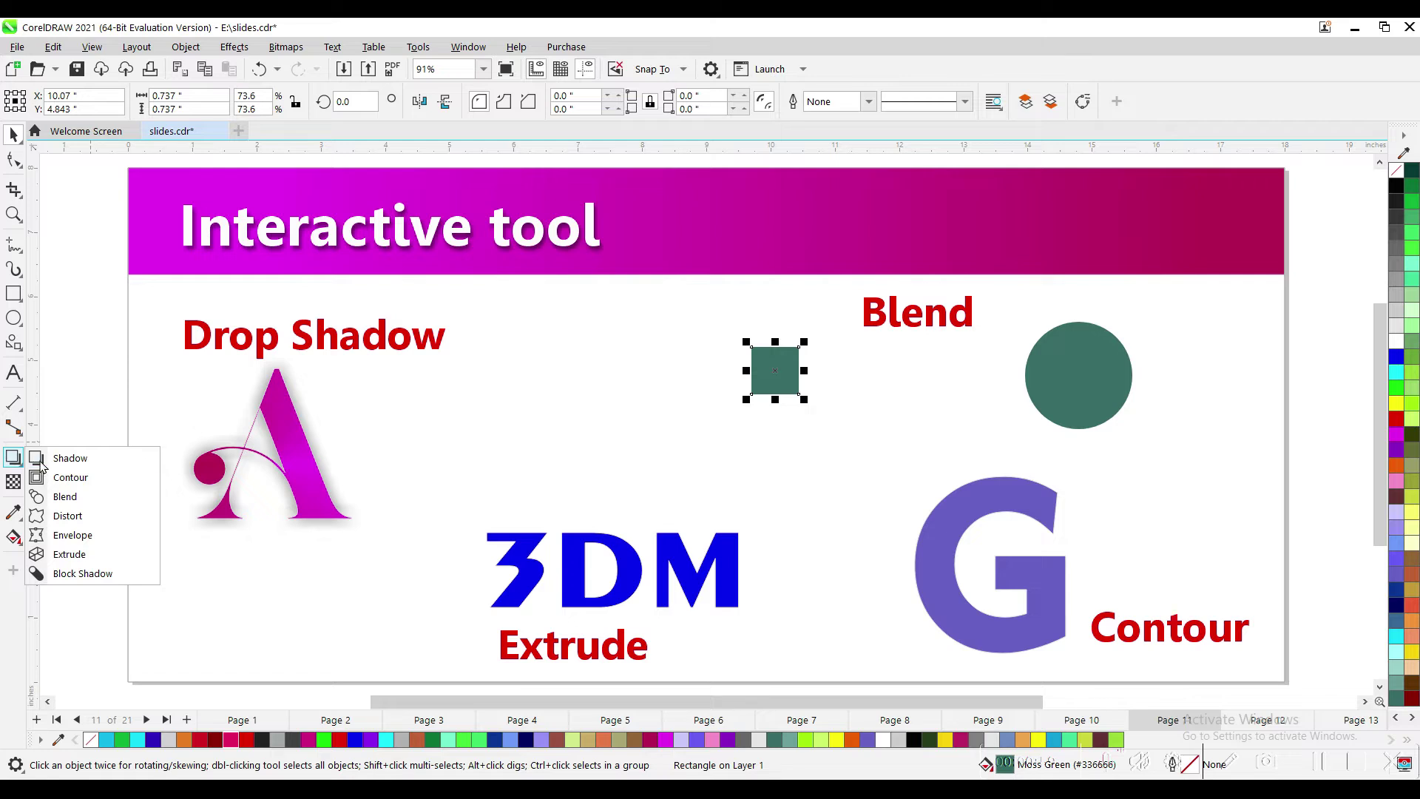
left_click(66, 495)
left_click_drag(780, 391, 1054, 388)
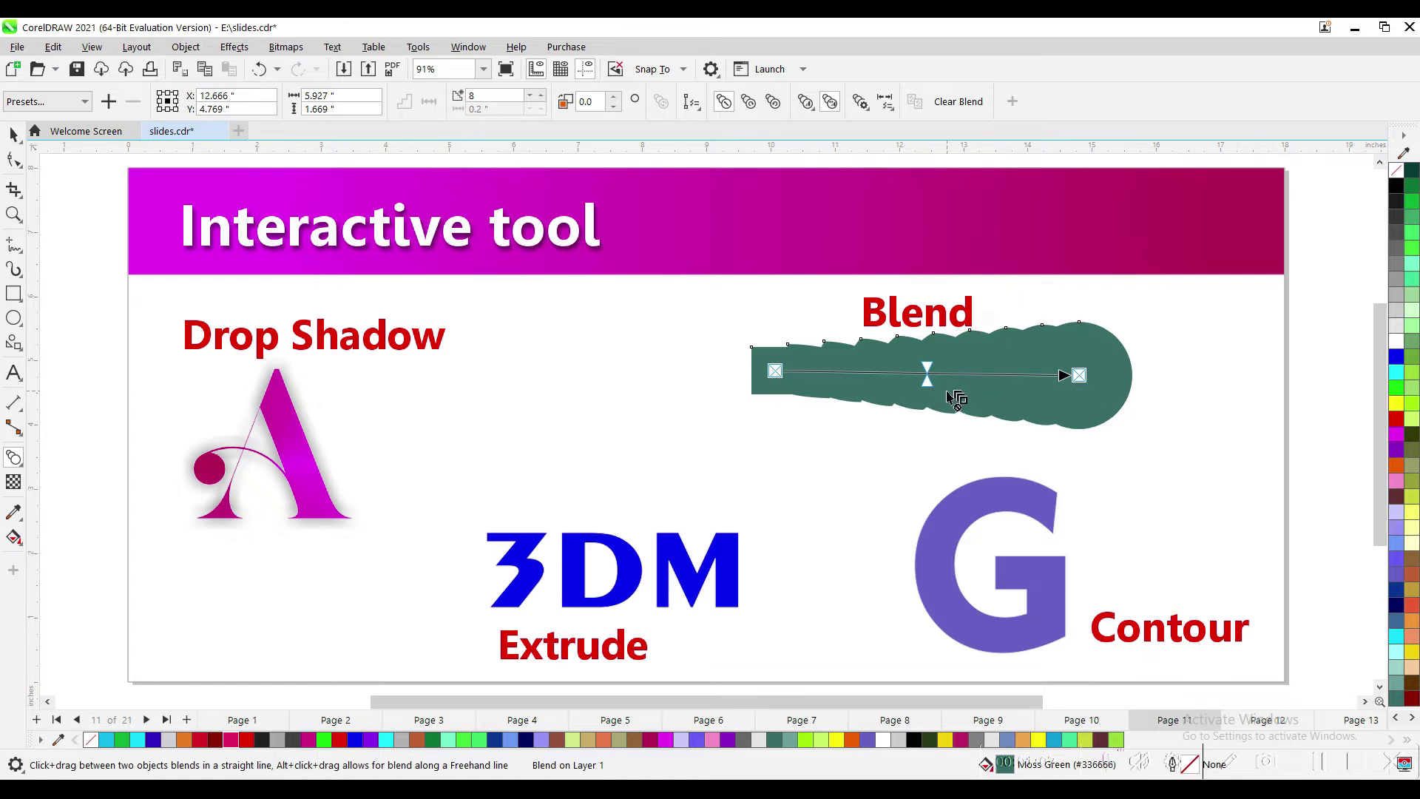
left_click(750, 104)
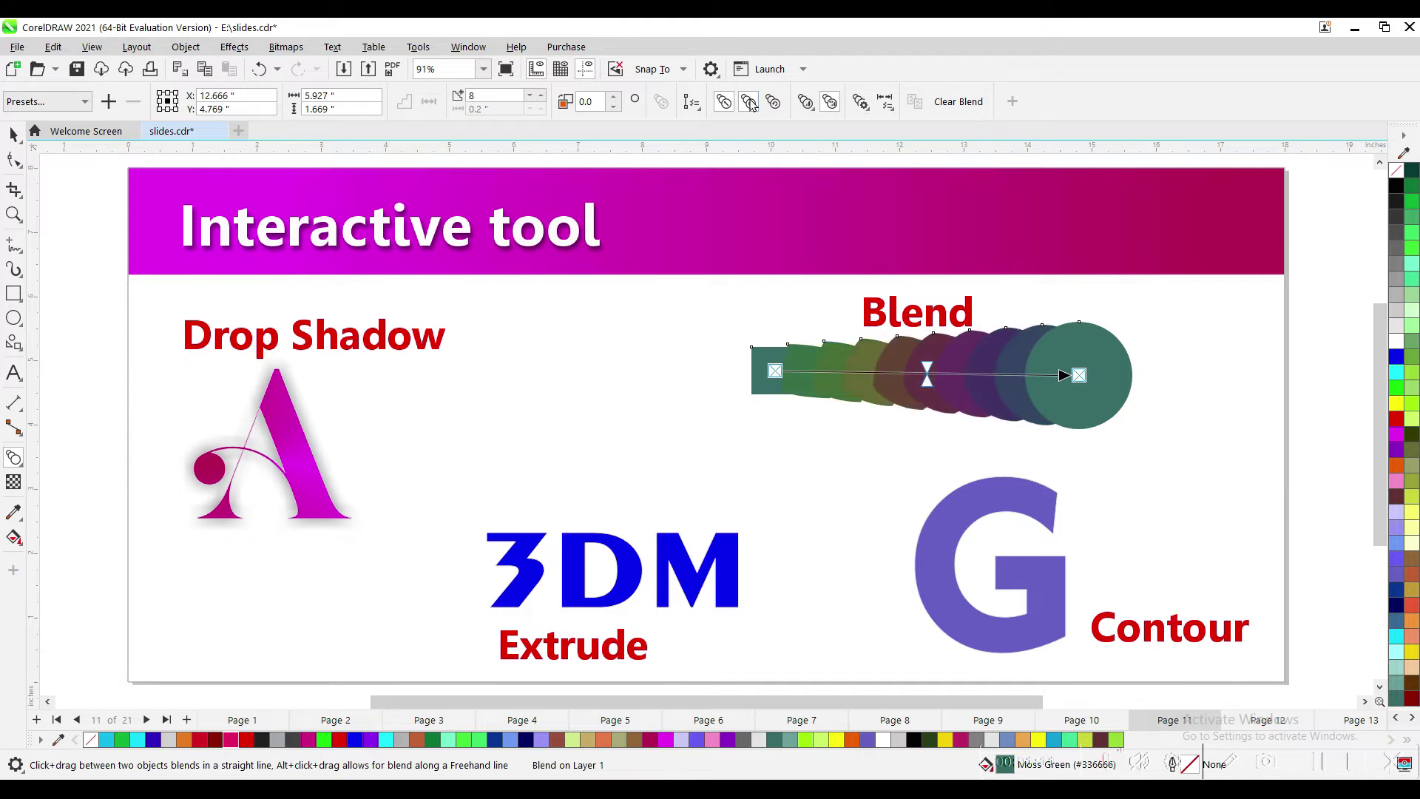
- Move the blend's end circle to about X 16.49, Y 4.95 inches, and fill both circle and square with green (#00FF00)
key("space")
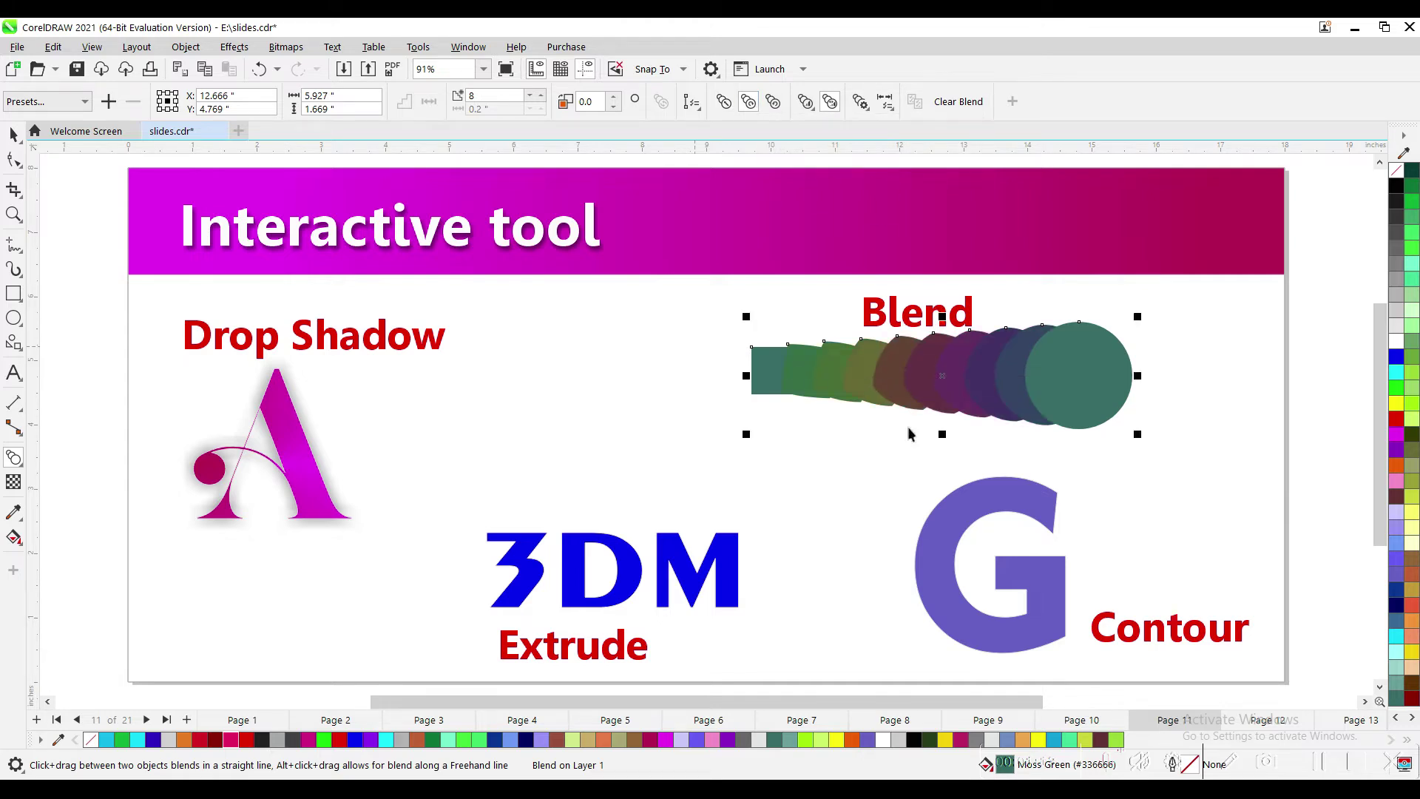
left_click_drag(1073, 384, 1192, 360)
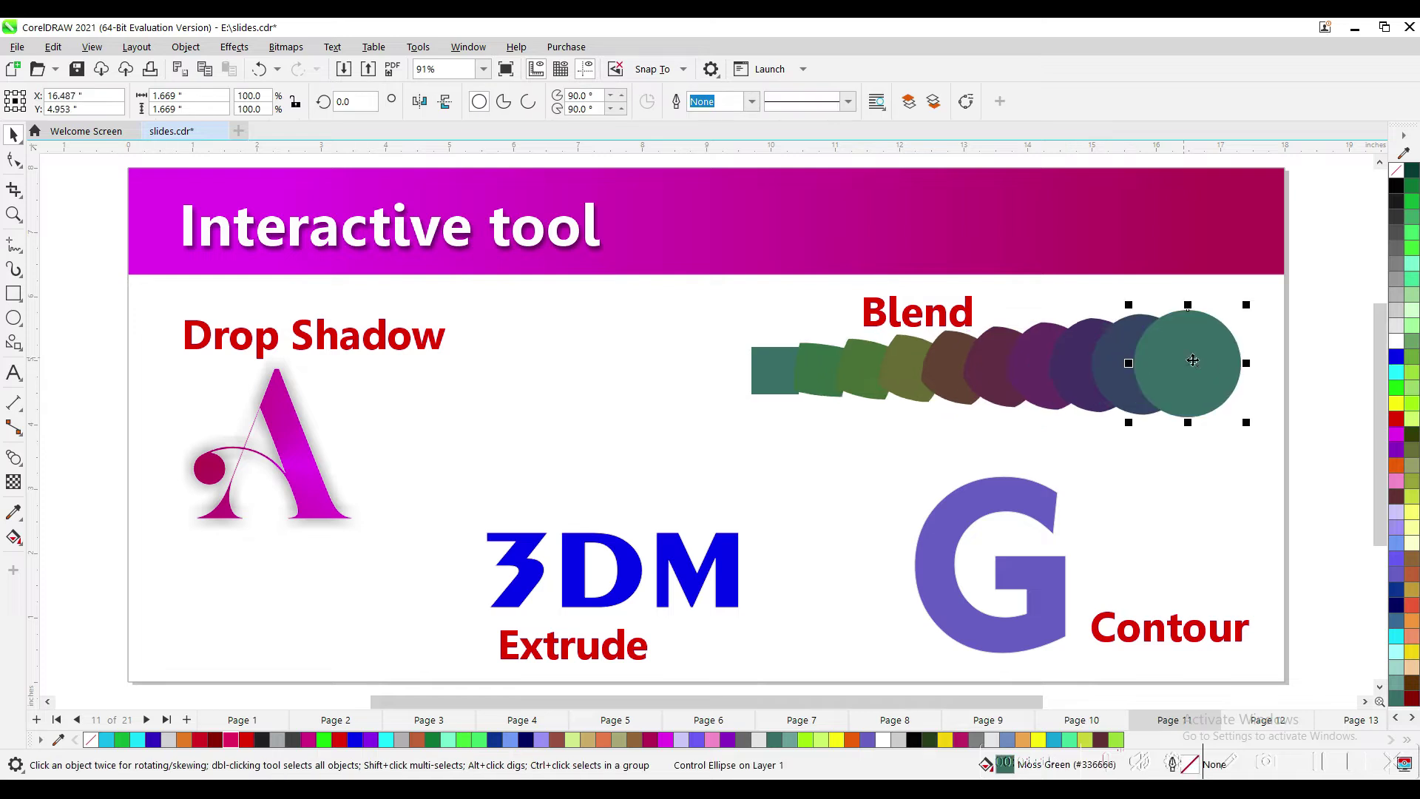
left_click(1396, 389)
left_click(762, 378)
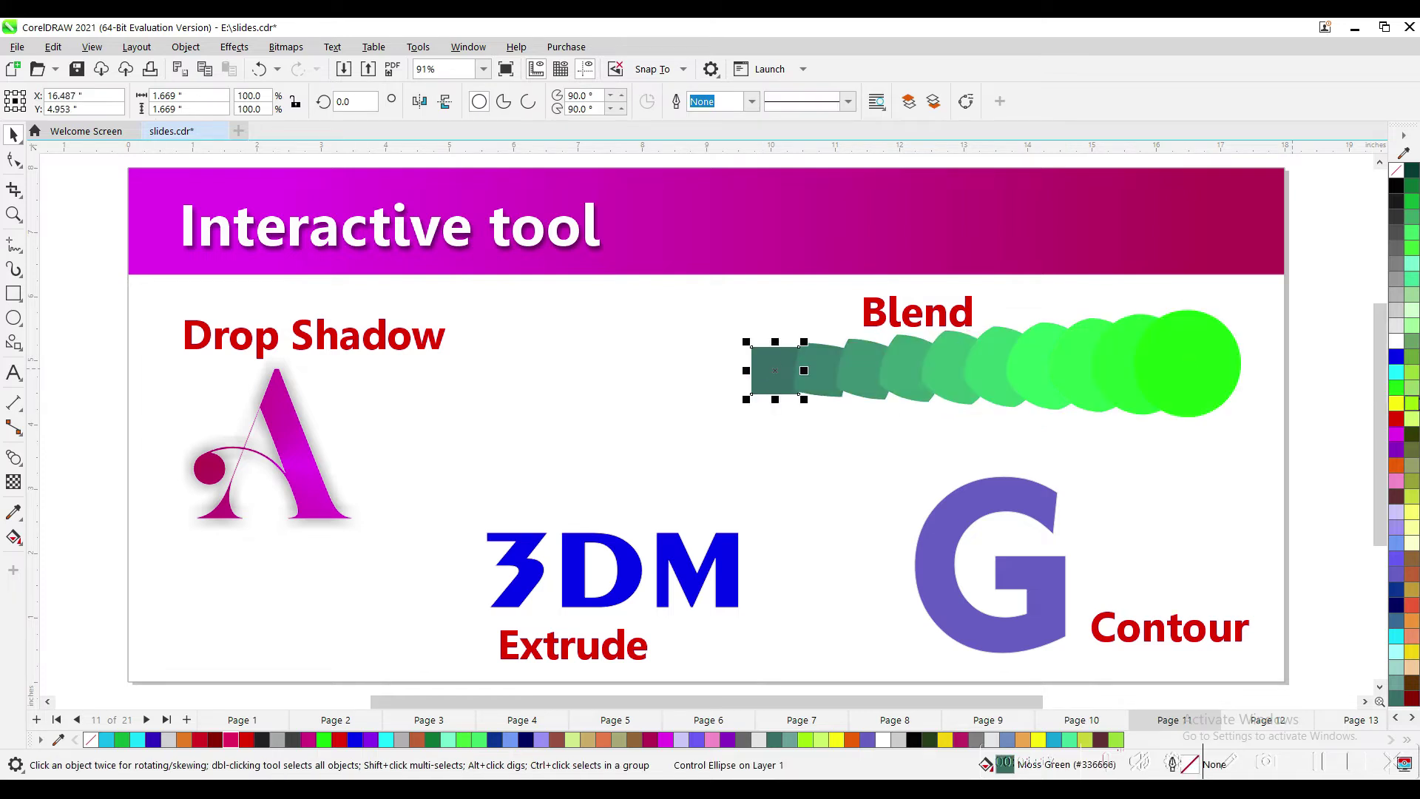
left_click(1395, 389)
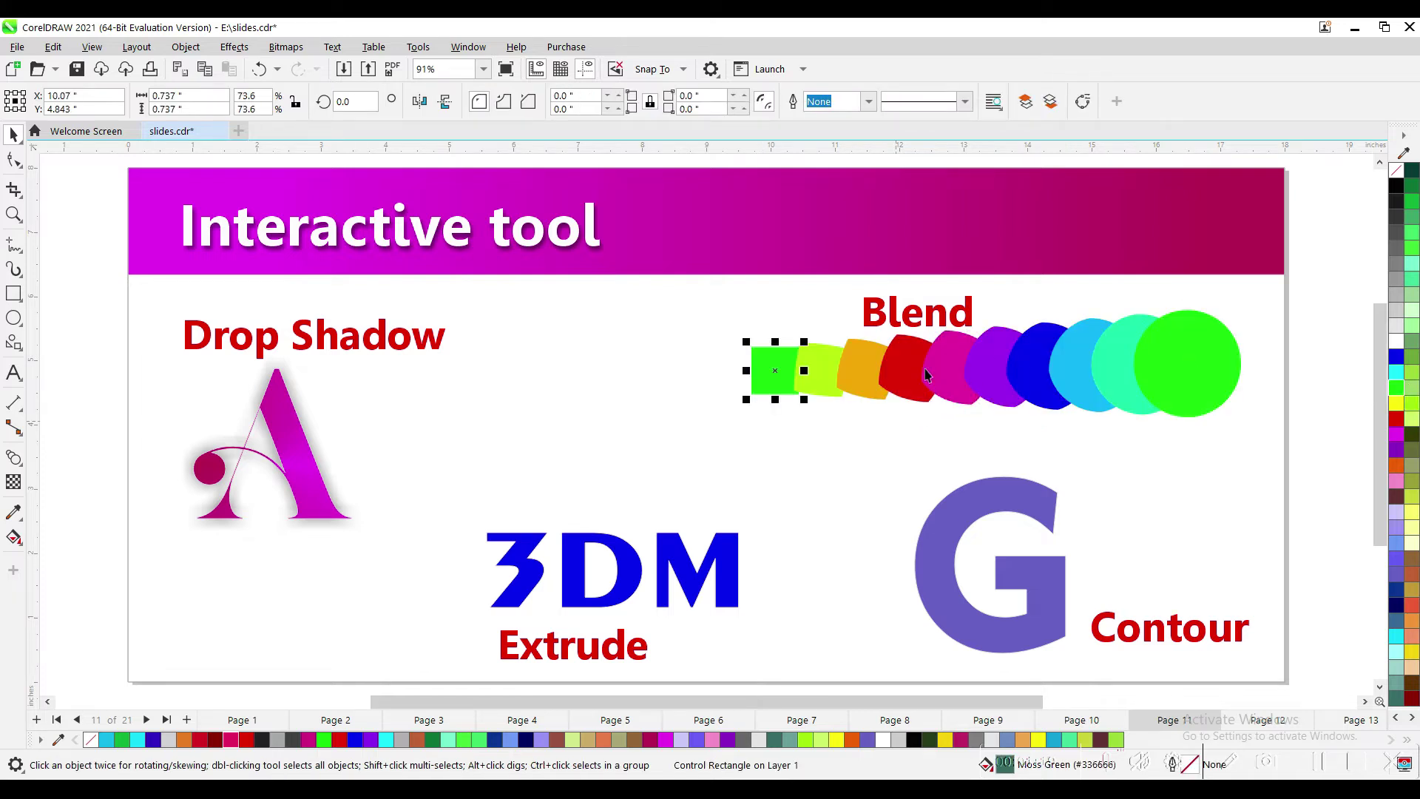
- Move the whole blend slightly left and down, set its steps to 50, and stretch it by moving the end circle farther right
left_click(954, 359)
left_click_drag(954, 359, 902, 375)
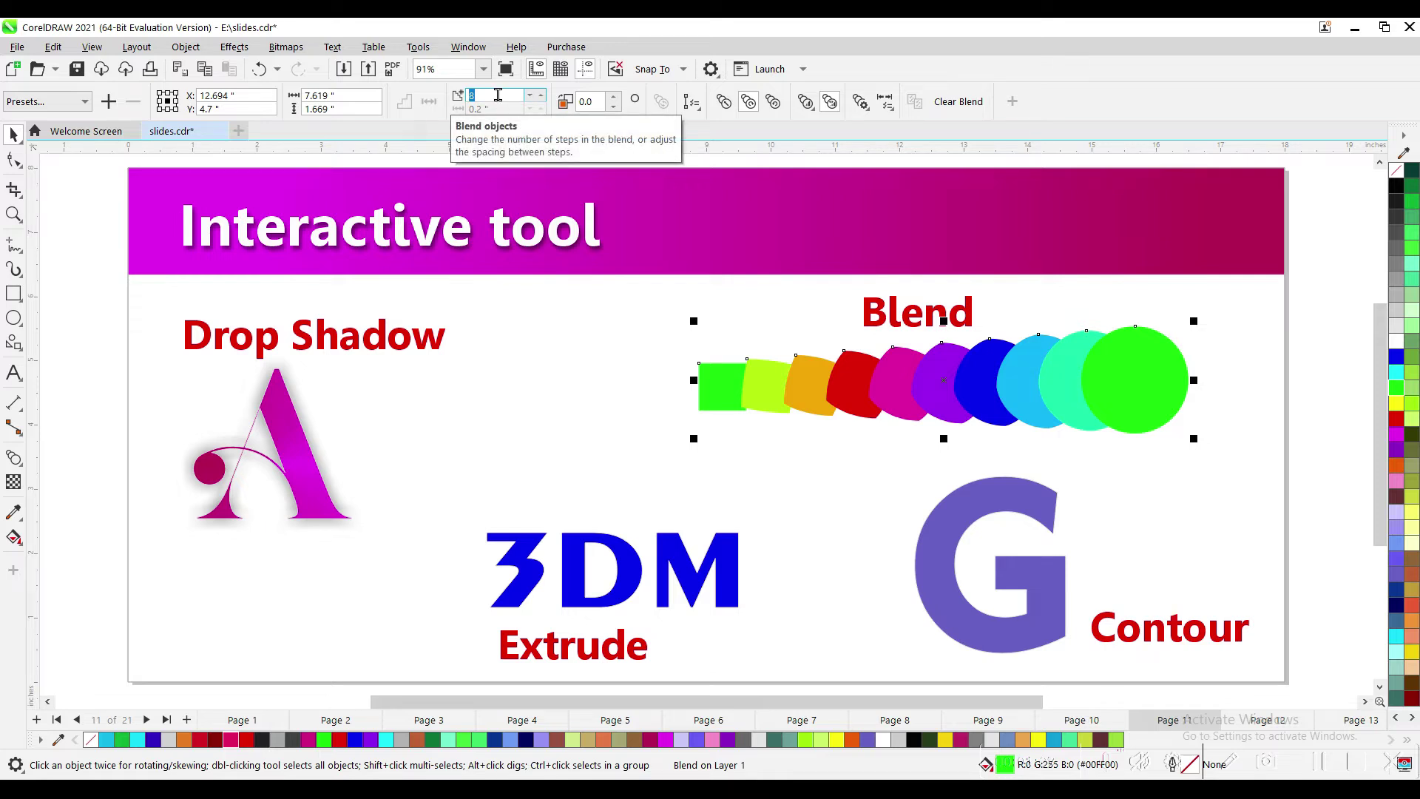
type("0")
key("Return")
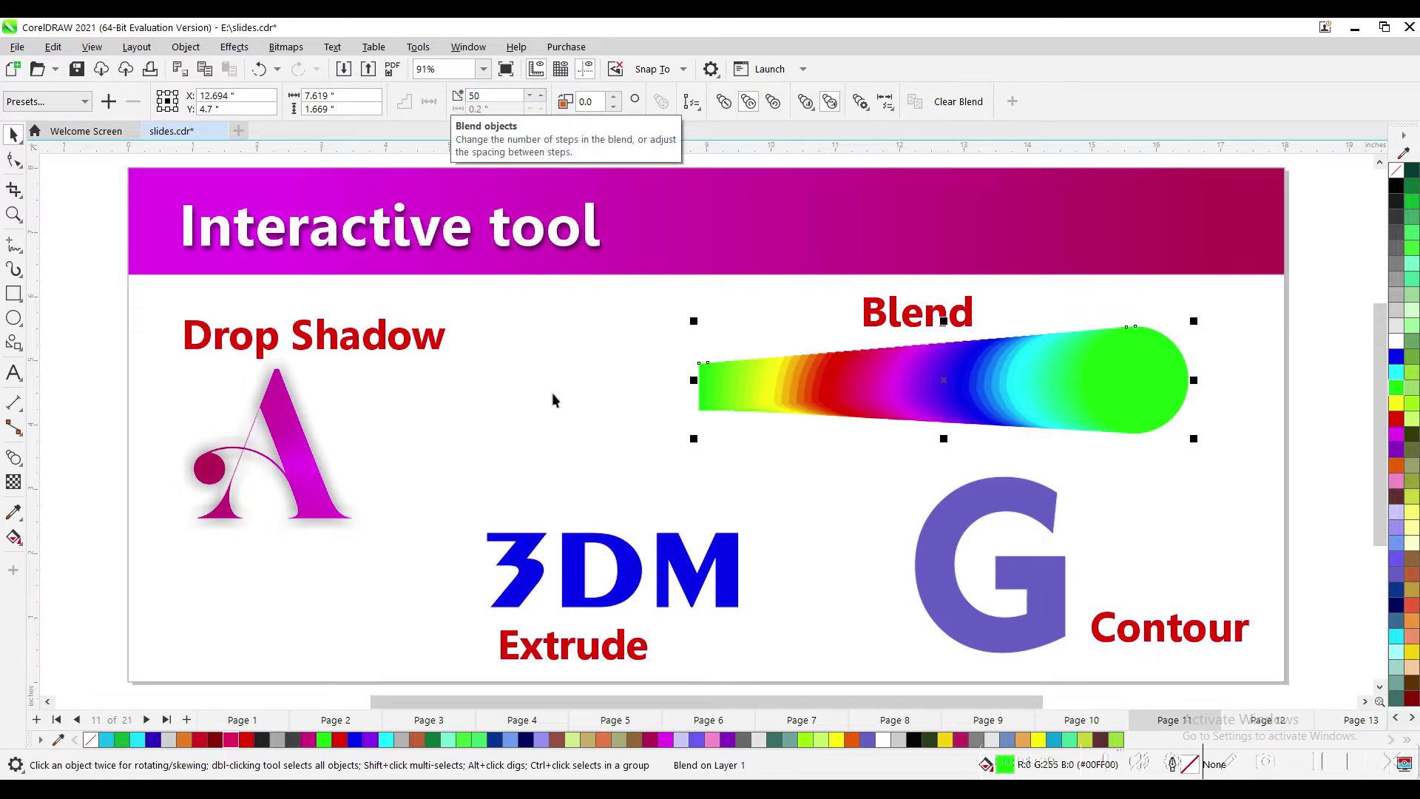
left_click(691, 403)
left_click_drag(1179, 385, 1253, 385)
- Move the 3DM text left to about X 6.98 inches and extrude it toward a vanishing point above and slightly right of it
left_click(627, 599)
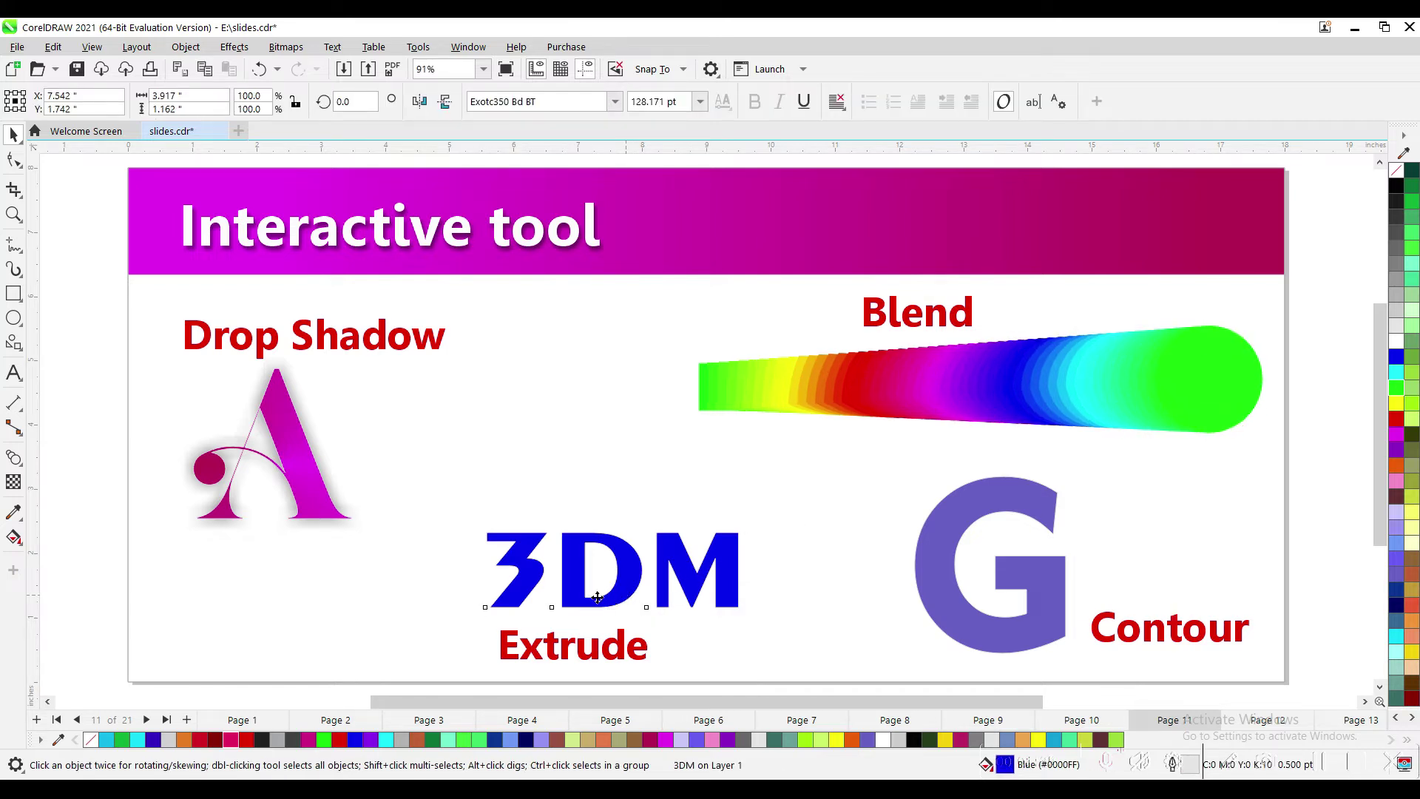
left_click_drag(627, 594, 586, 598)
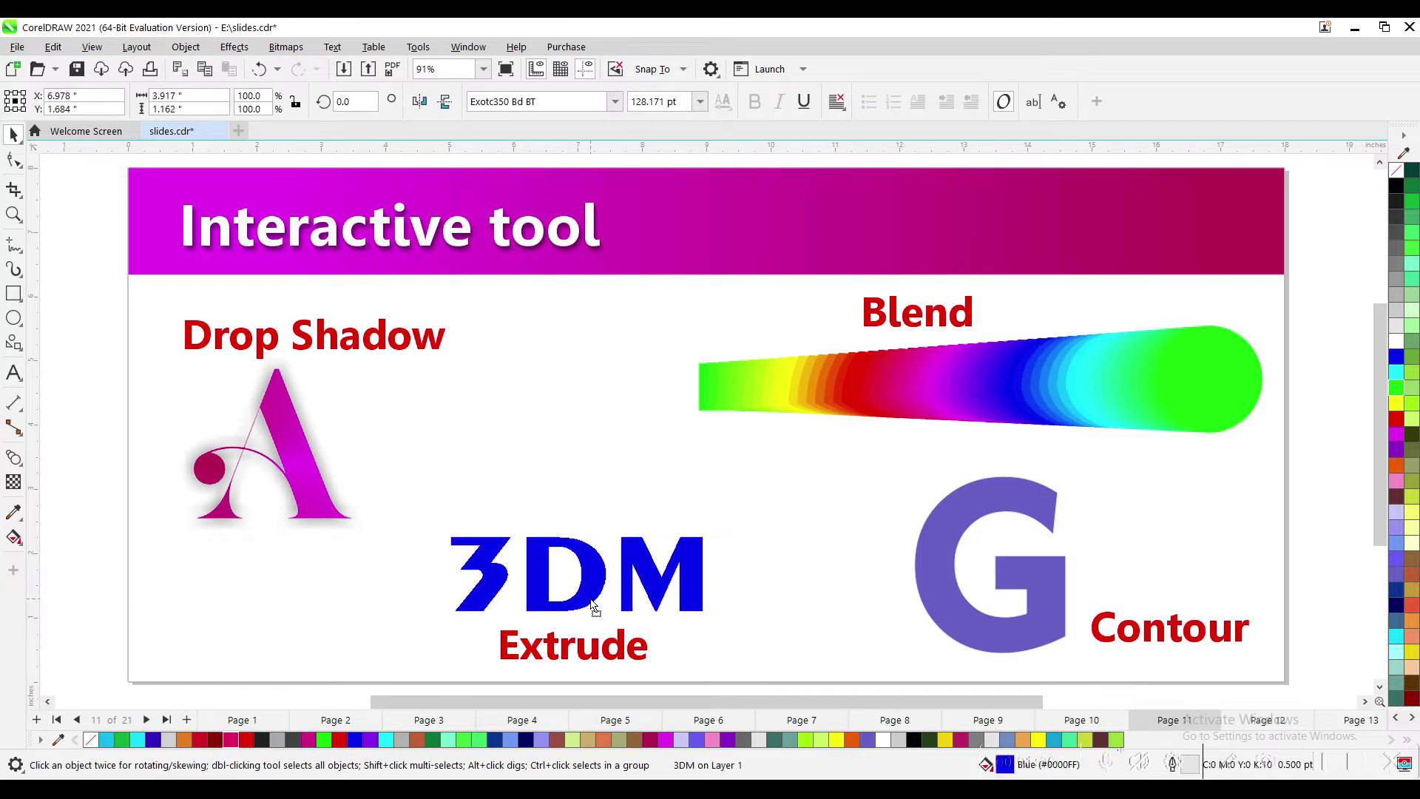
left_click(13, 459)
left_click(90, 554)
left_click_drag(546, 589, 614, 442)
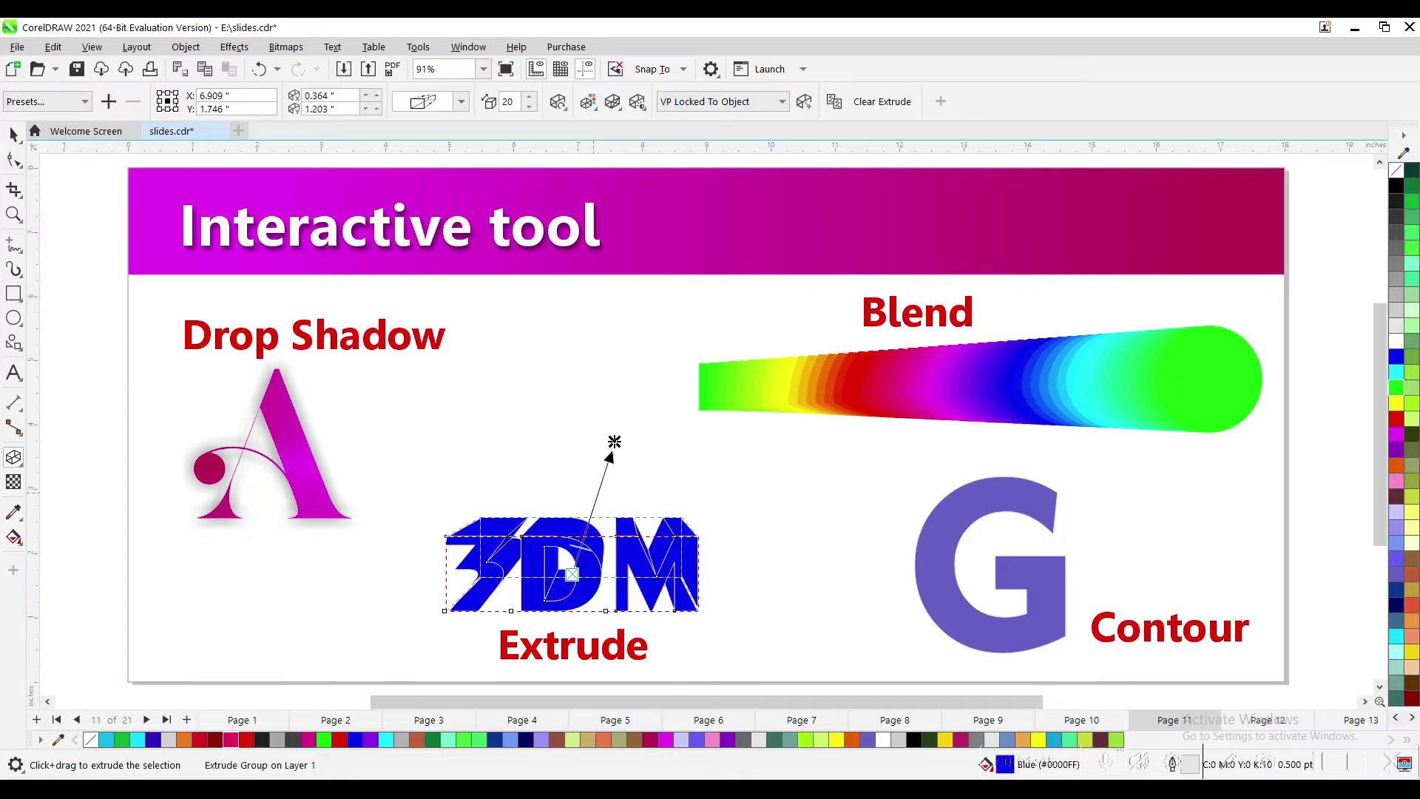
- Change the 3DM extrusion to the back parallel type and shorten it to about 0.58 by 0.70 inches
left_click(463, 103)
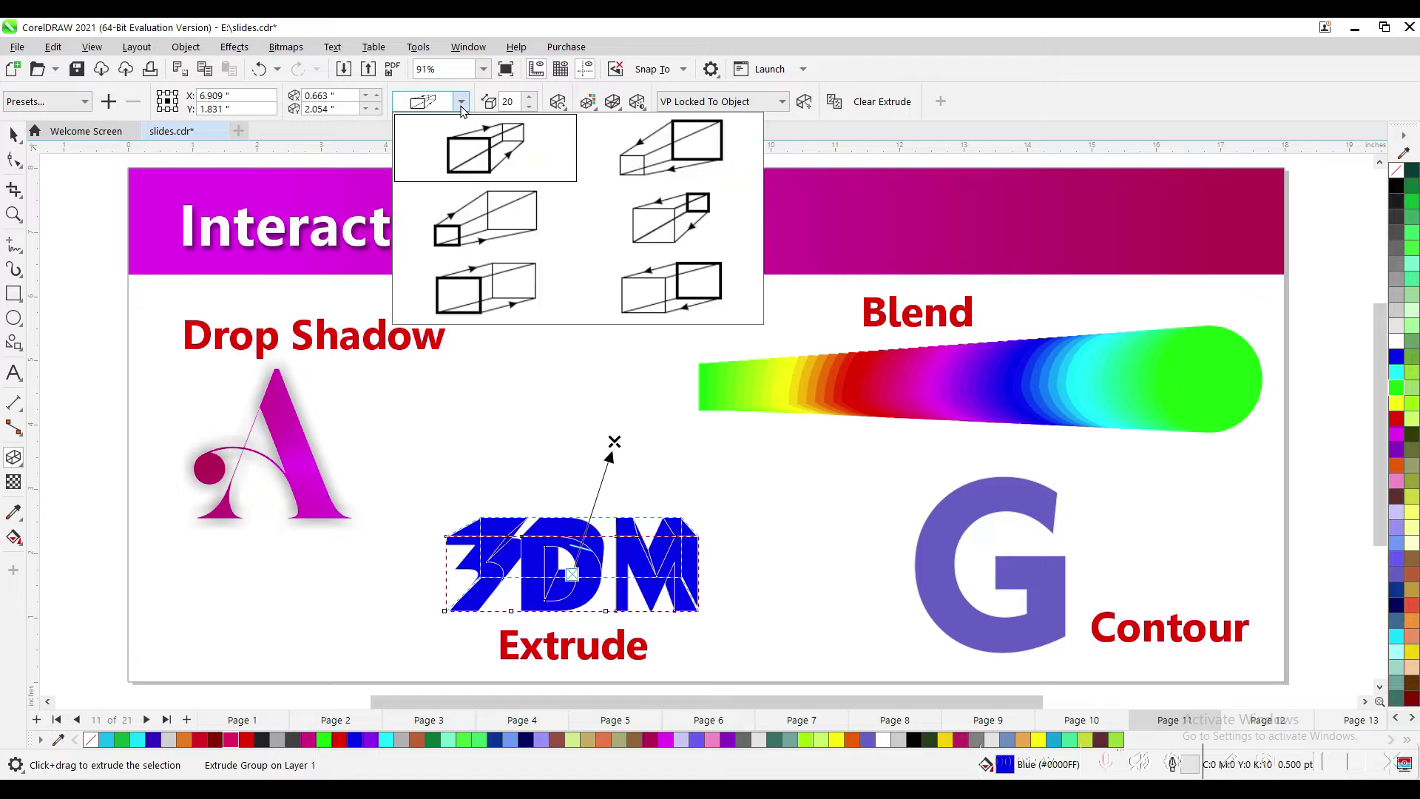
left_click(505, 300)
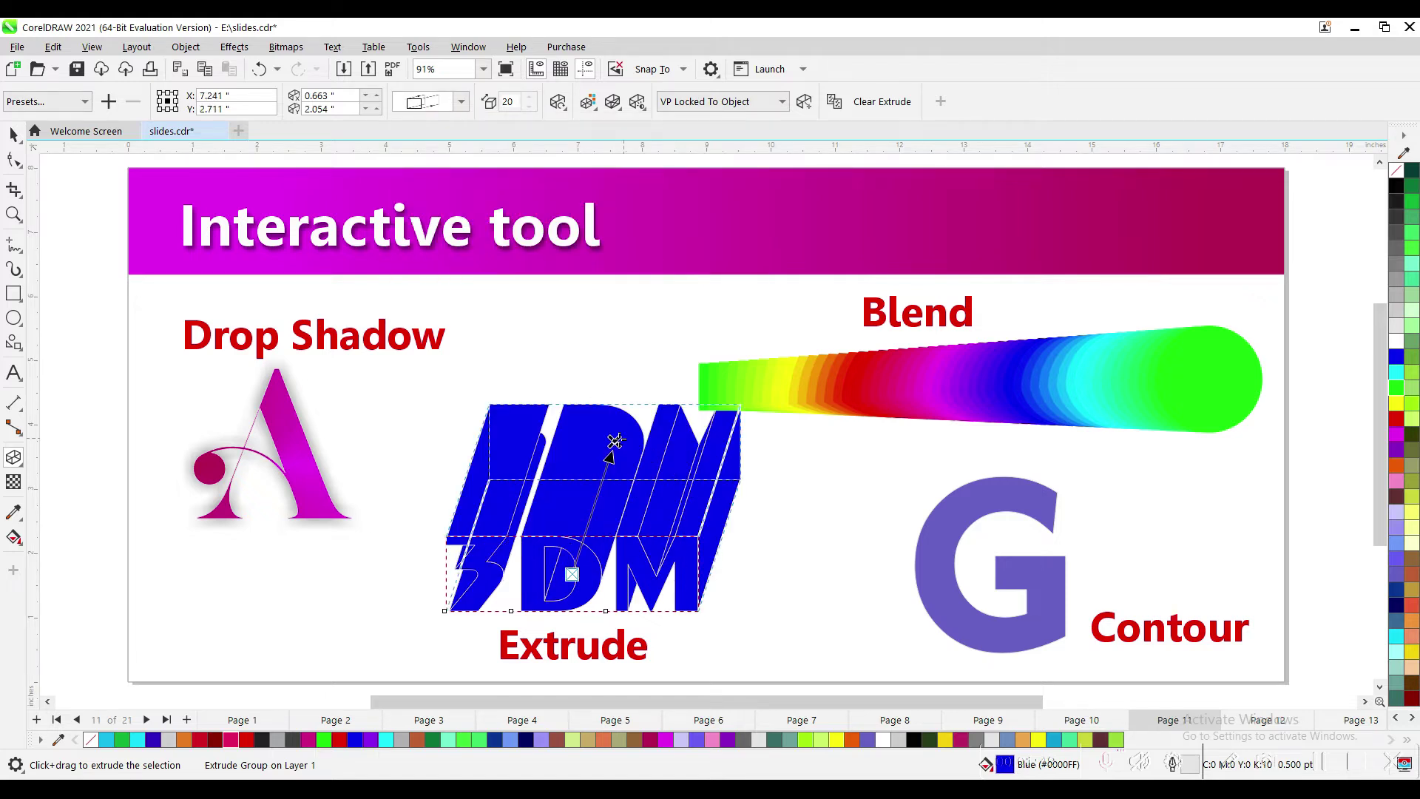
left_click_drag(625, 453, 609, 528)
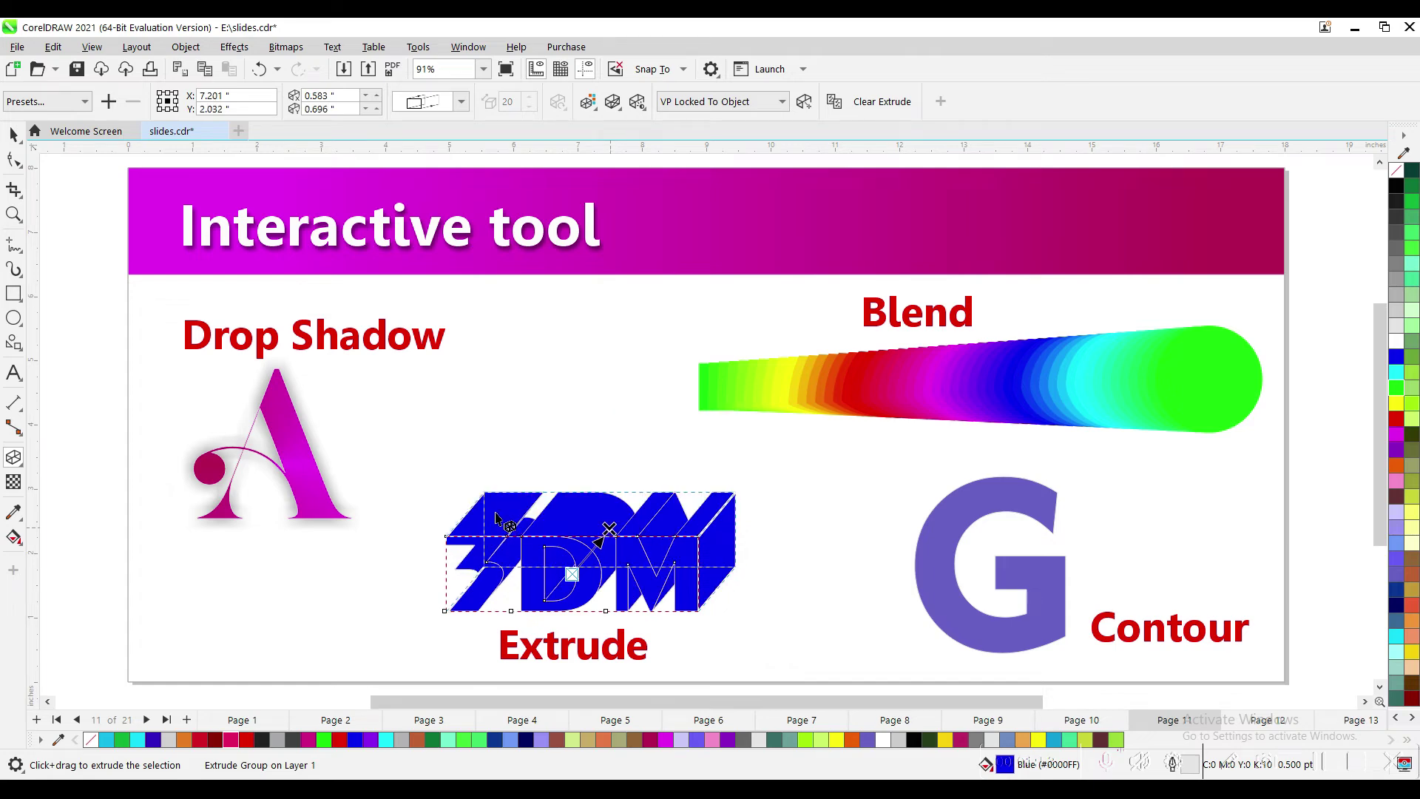
- Apply colour shading to the 3DM extrusion and set its From colour to turquoise
left_click(588, 105)
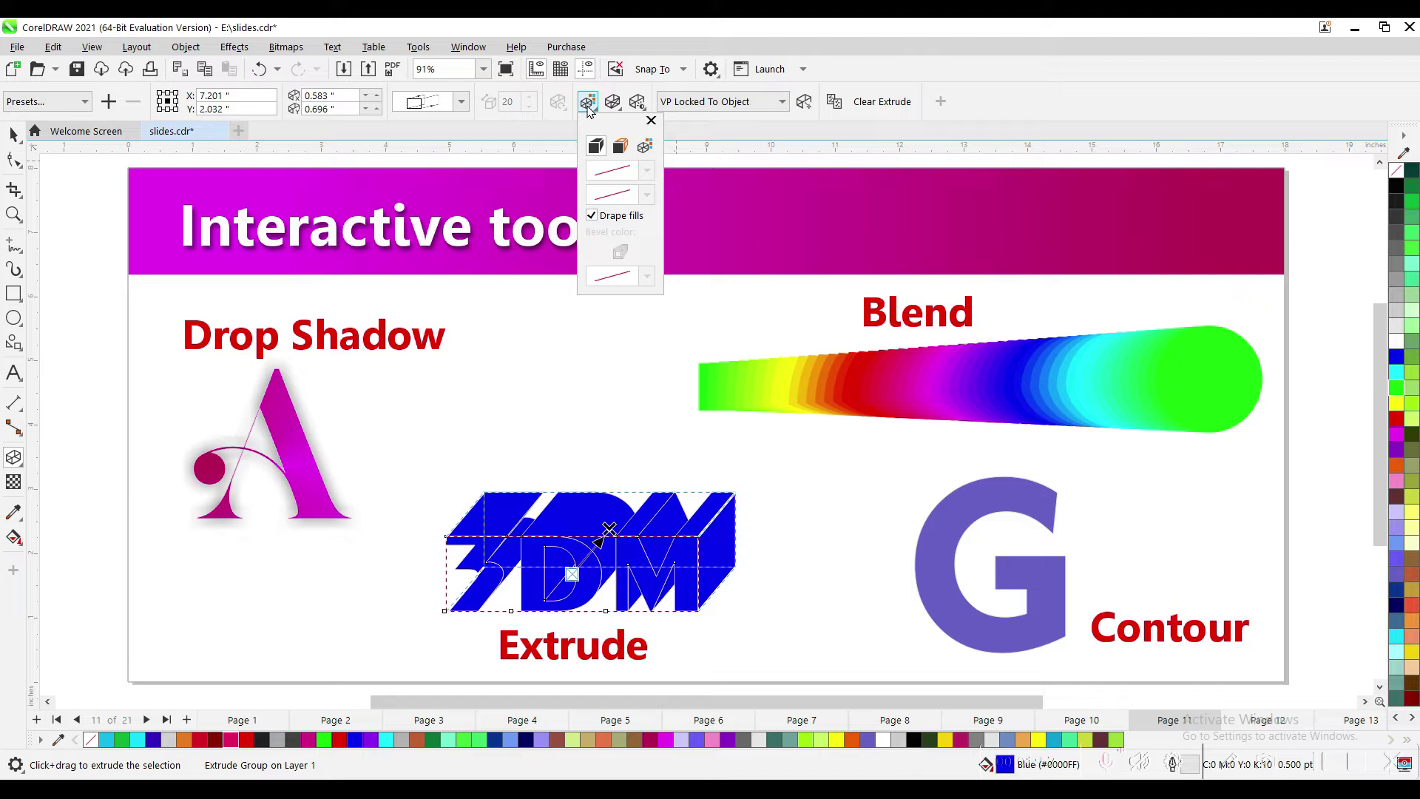
left_click(619, 147)
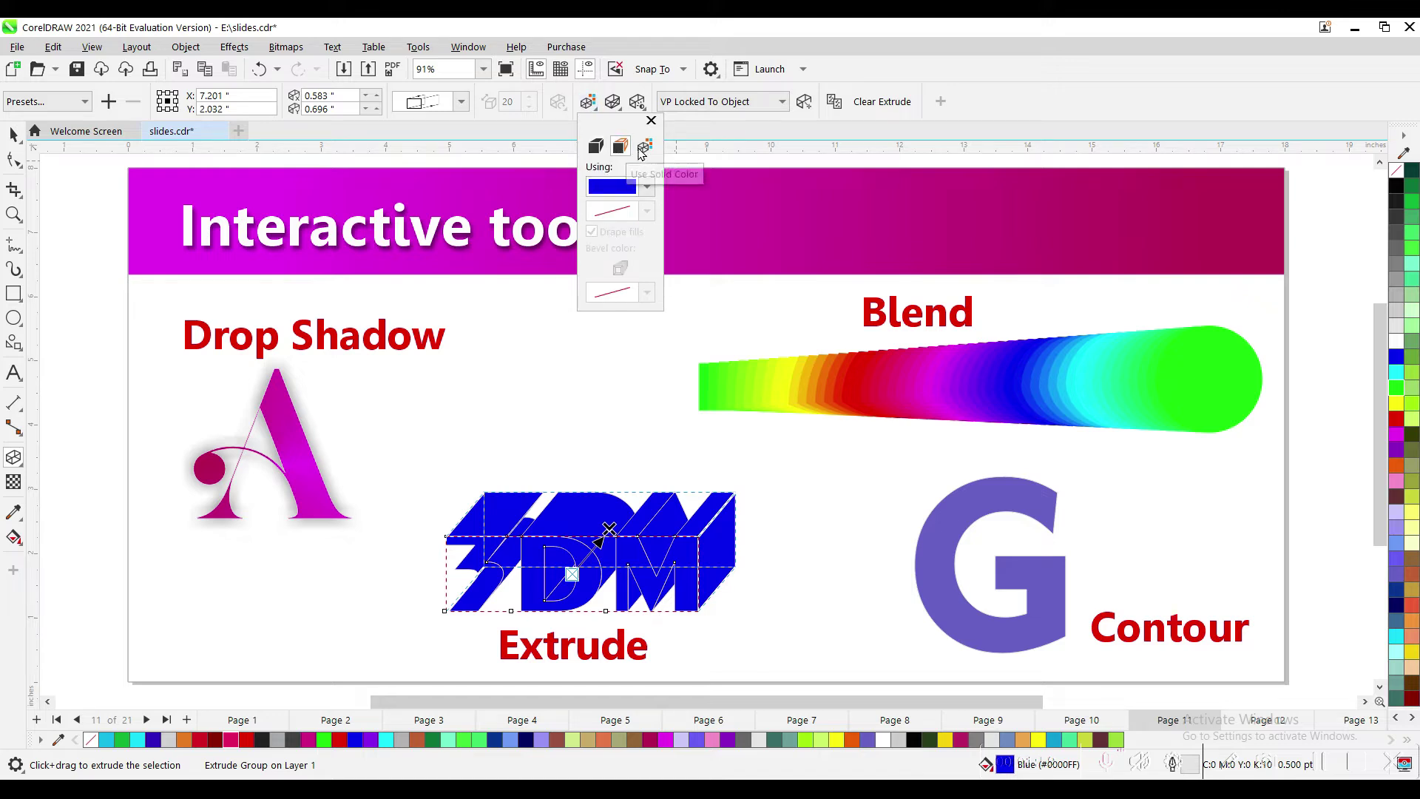
left_click(643, 146)
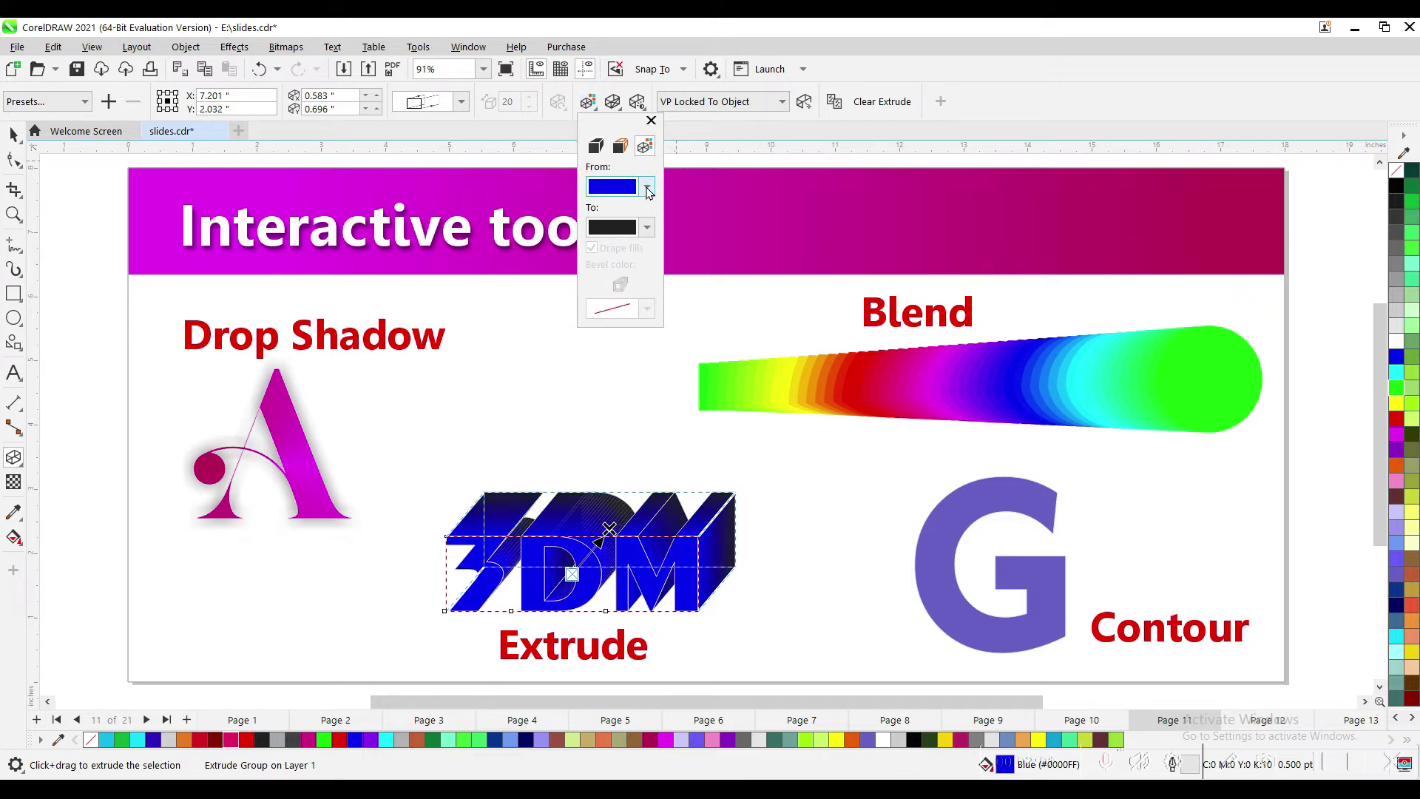
left_click(647, 187)
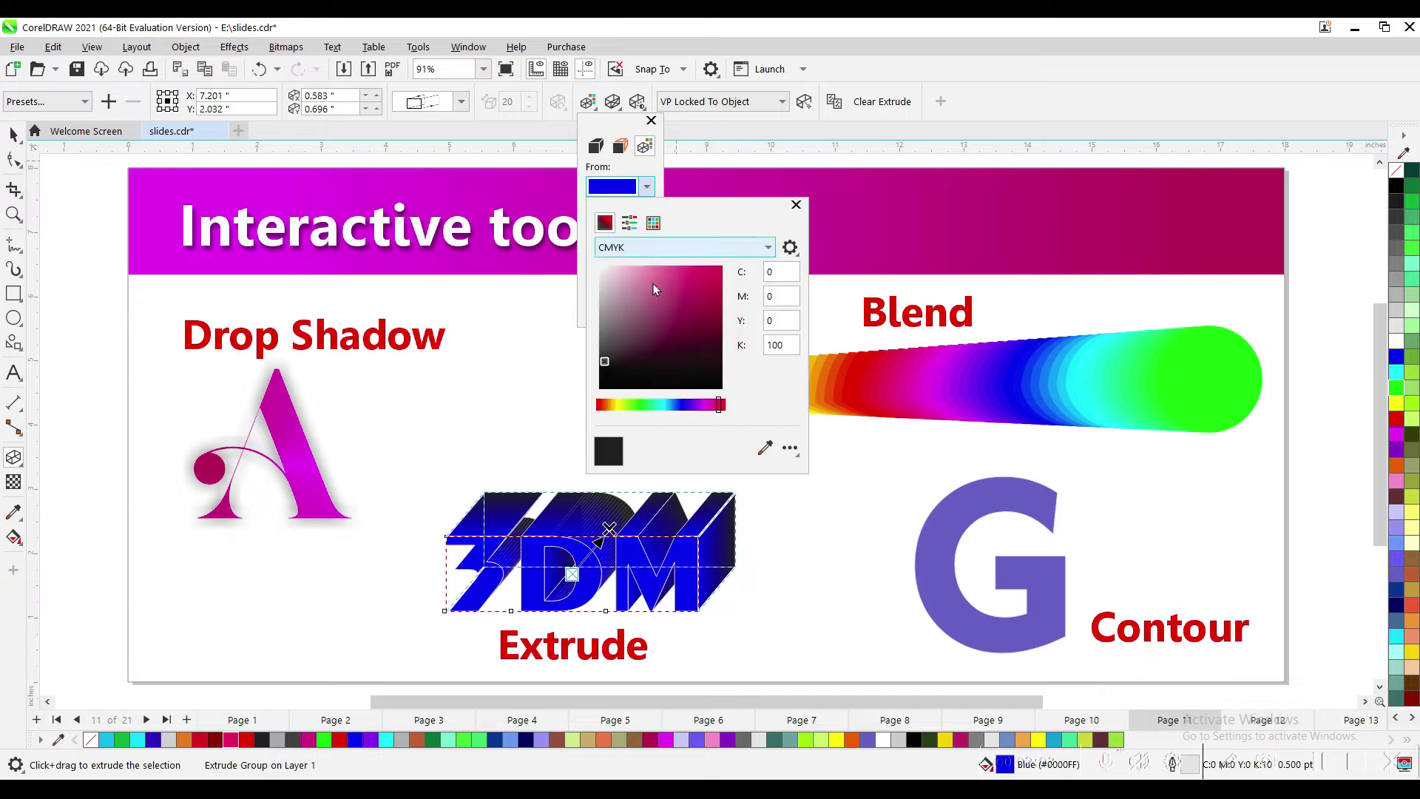
left_click(661, 405)
left_click_drag(672, 311, 707, 293)
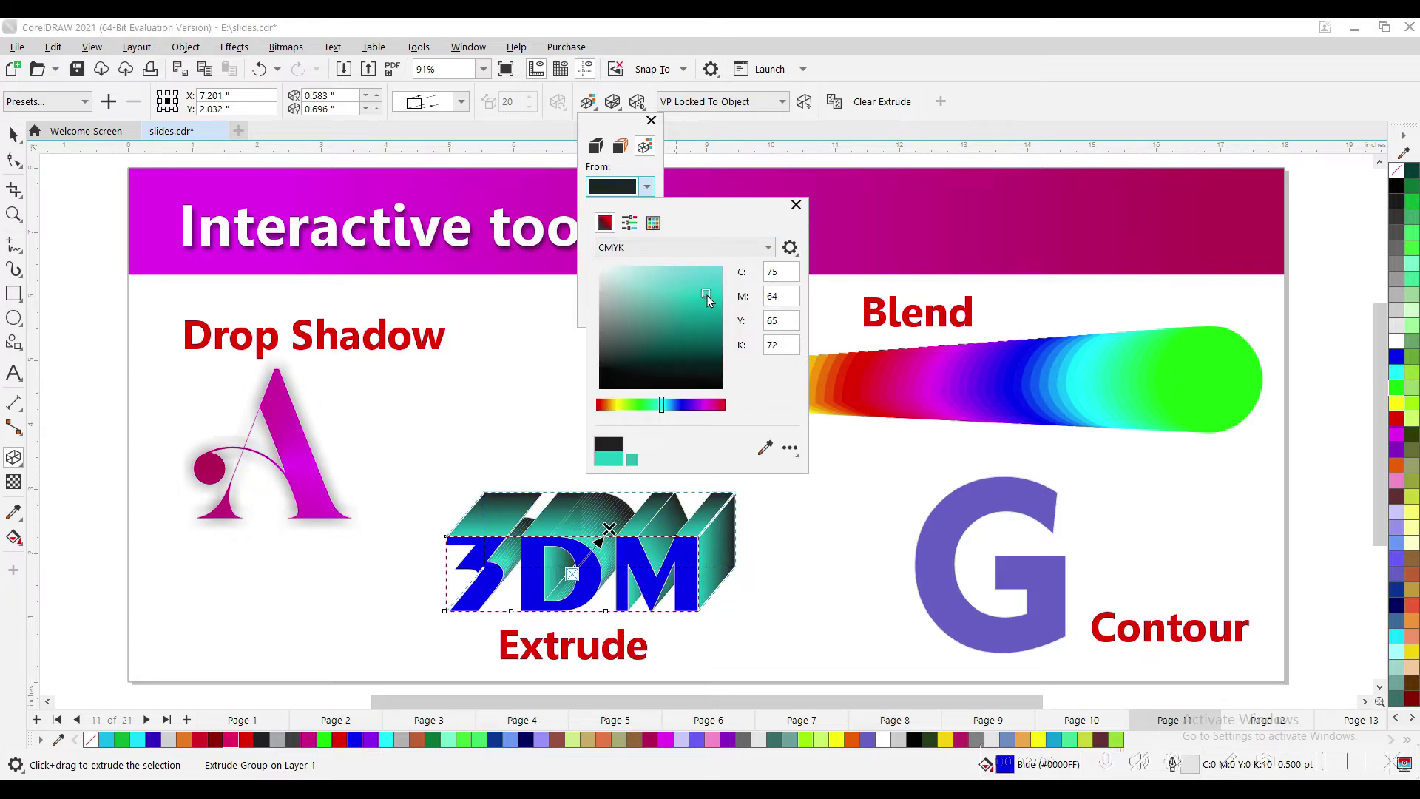
left_click(657, 175)
- Set the To colour of the 3DM extrusion shading to dark blue (C98 M80 Y15 K3)
left_click(647, 230)
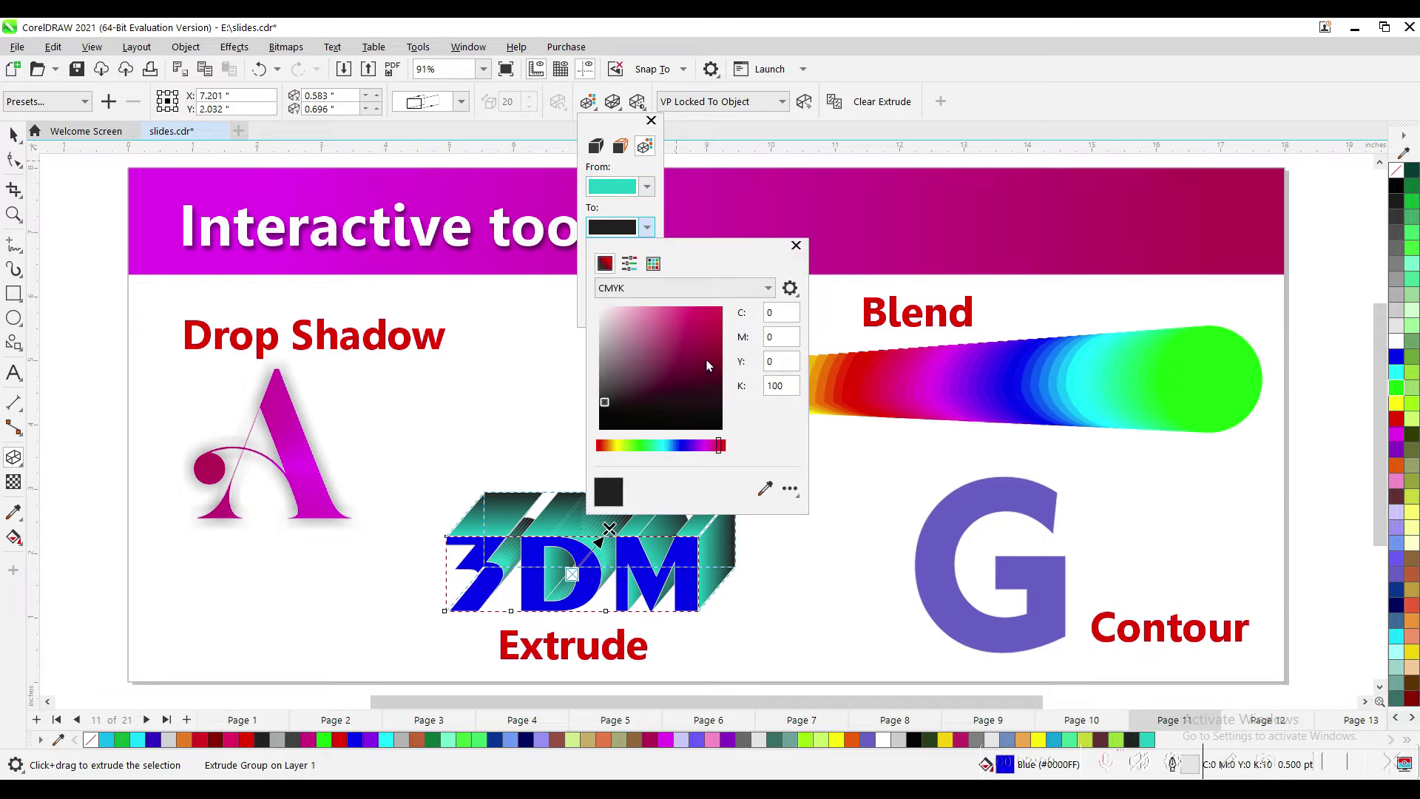
left_click(676, 361)
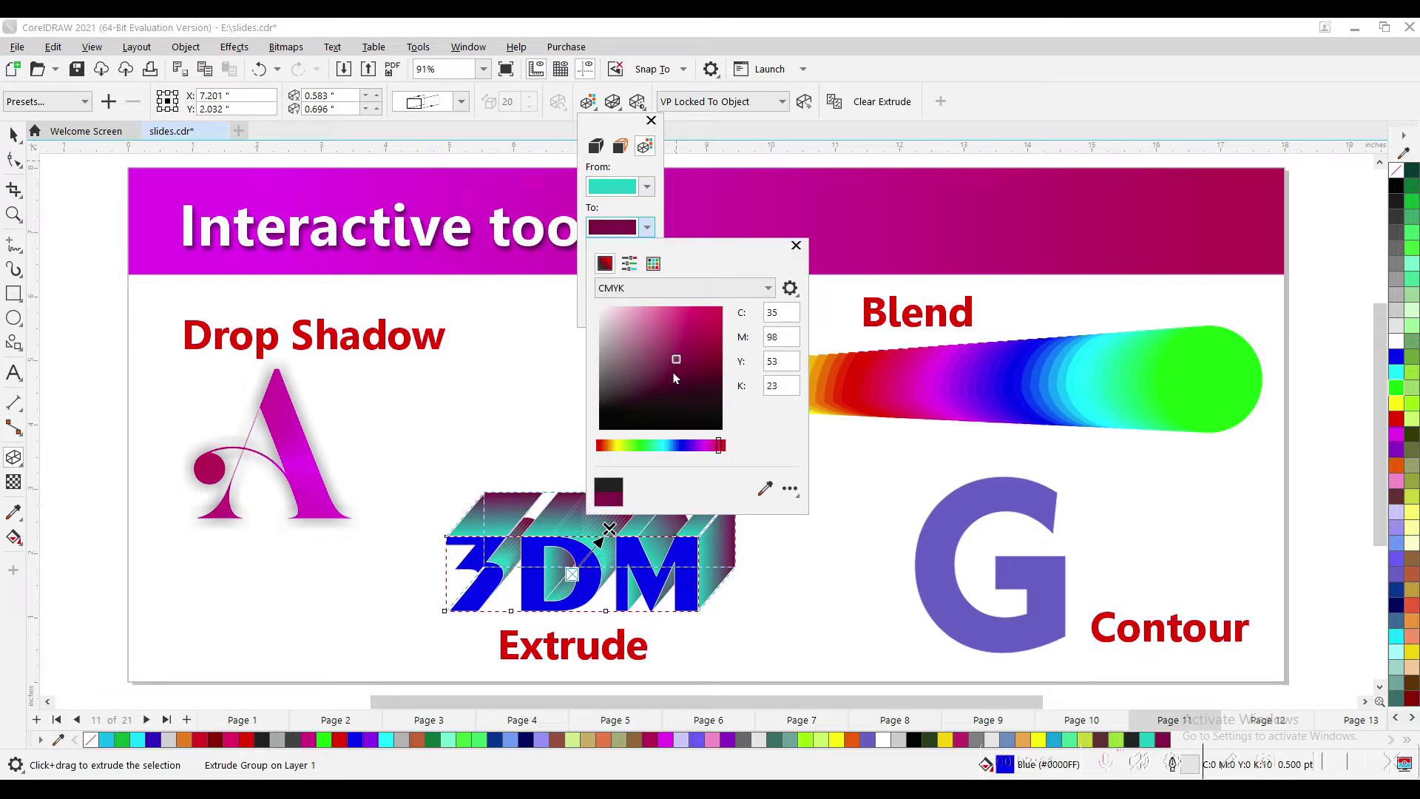
left_click(675, 445)
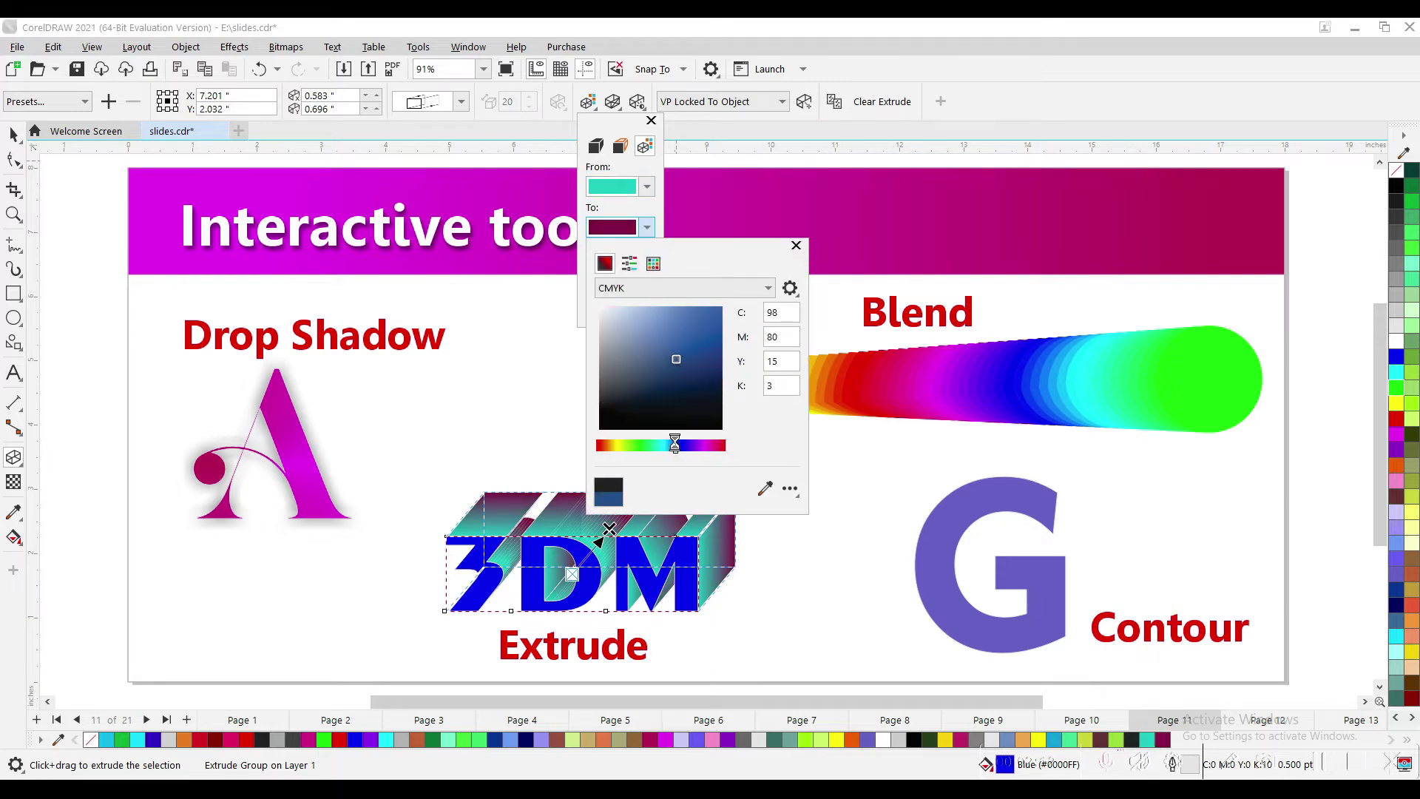
left_click(786, 561)
left_click(785, 561)
key("space")
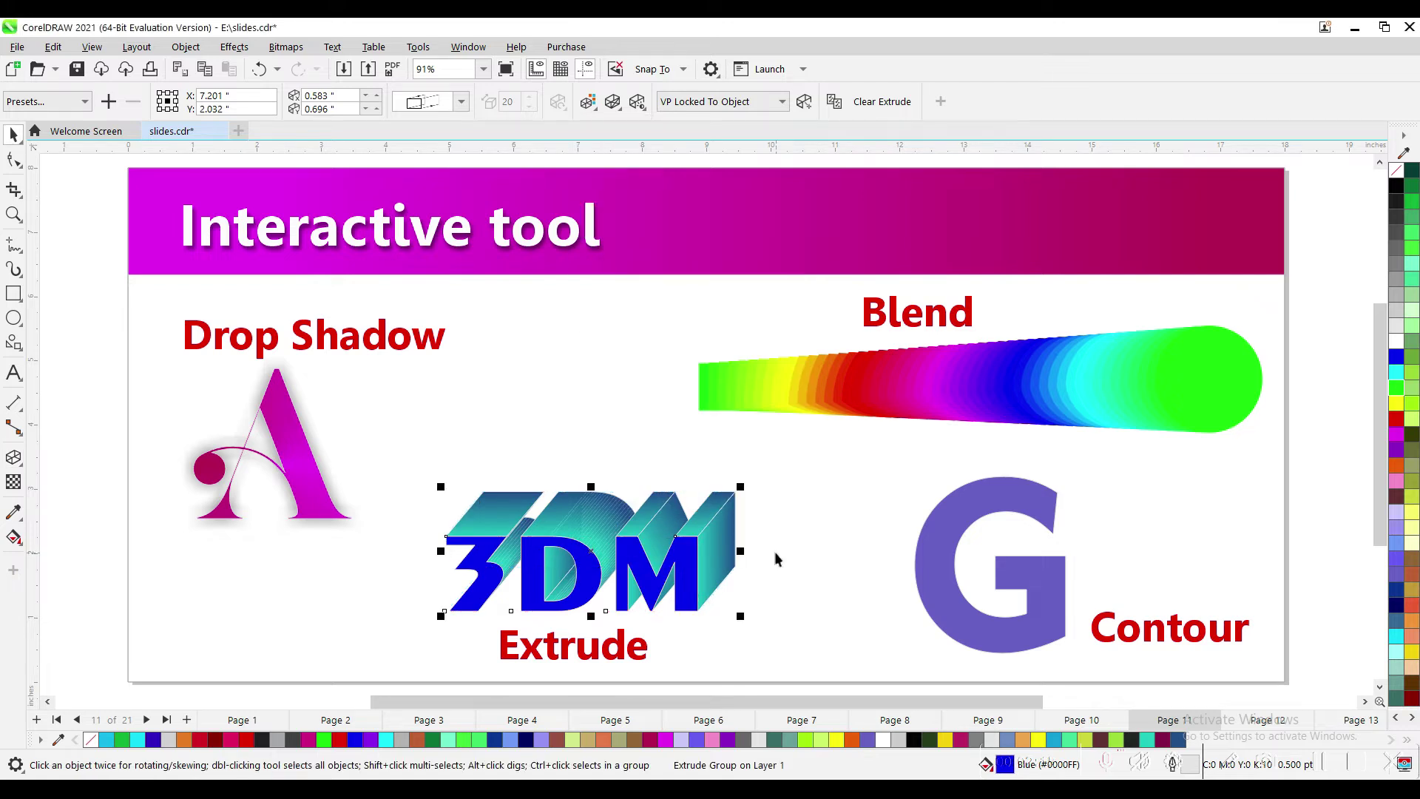
left_click_drag(759, 647, 762, 649)
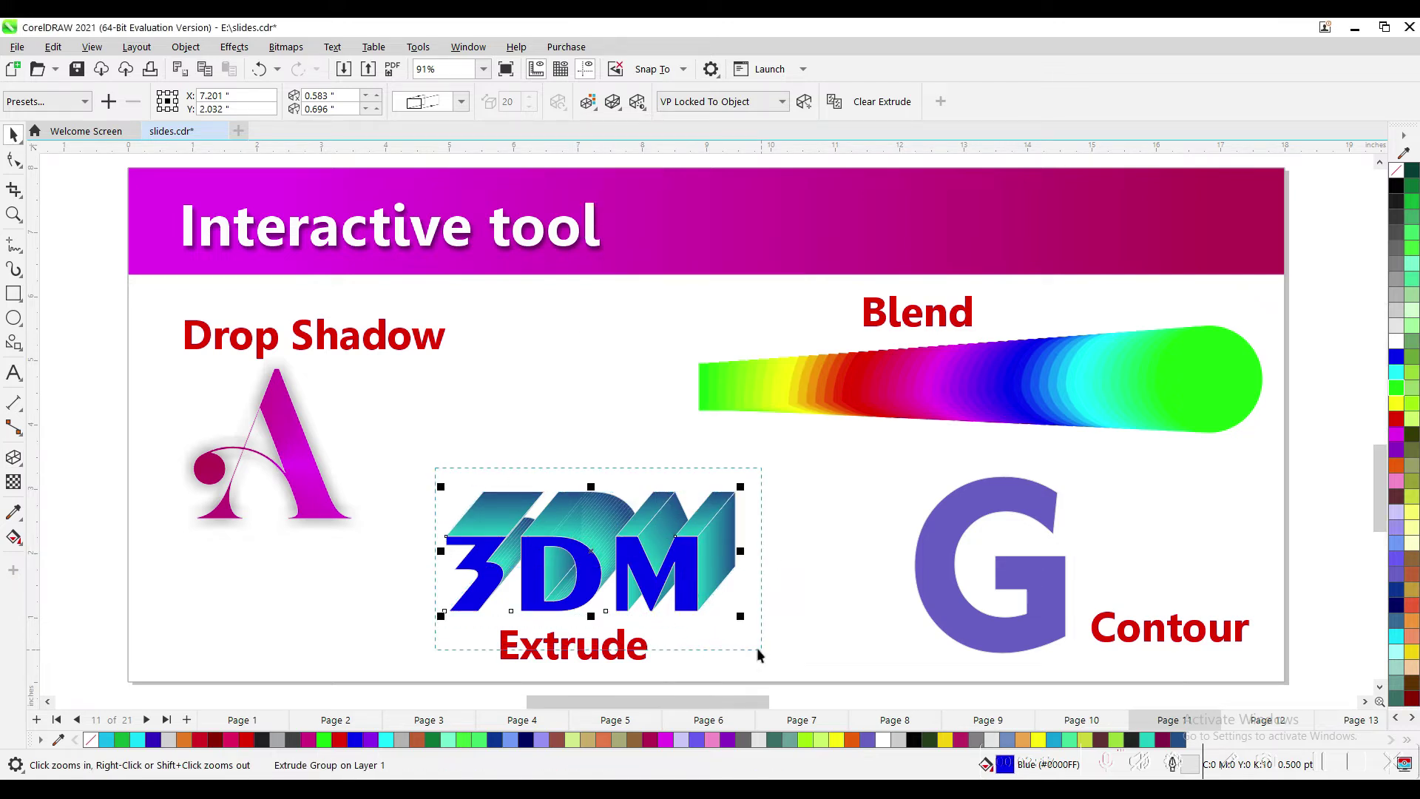
right_click(732, 574)
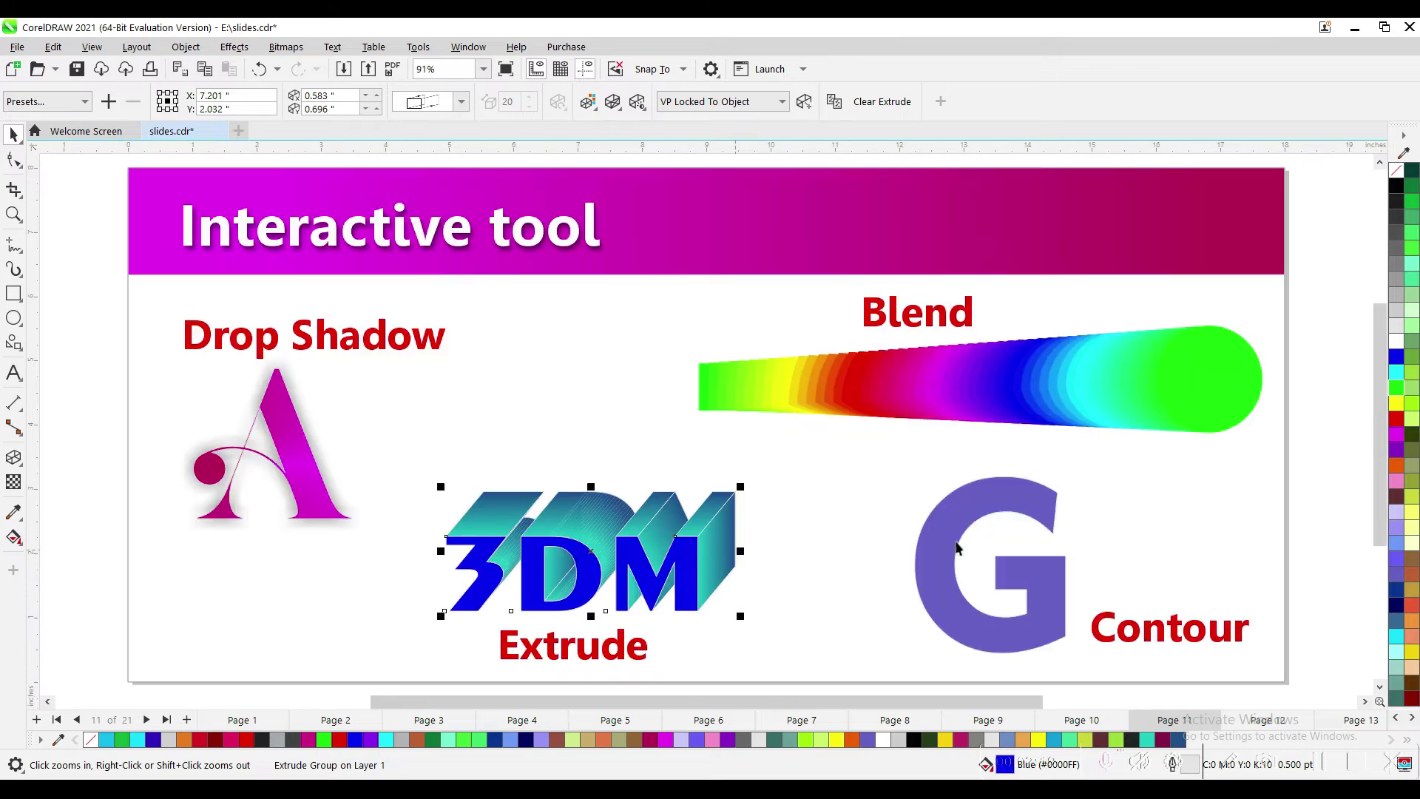
- Apply a contour to the center of the purple letter G with a 0.1 inch offset
key("space")
left_click(1036, 579)
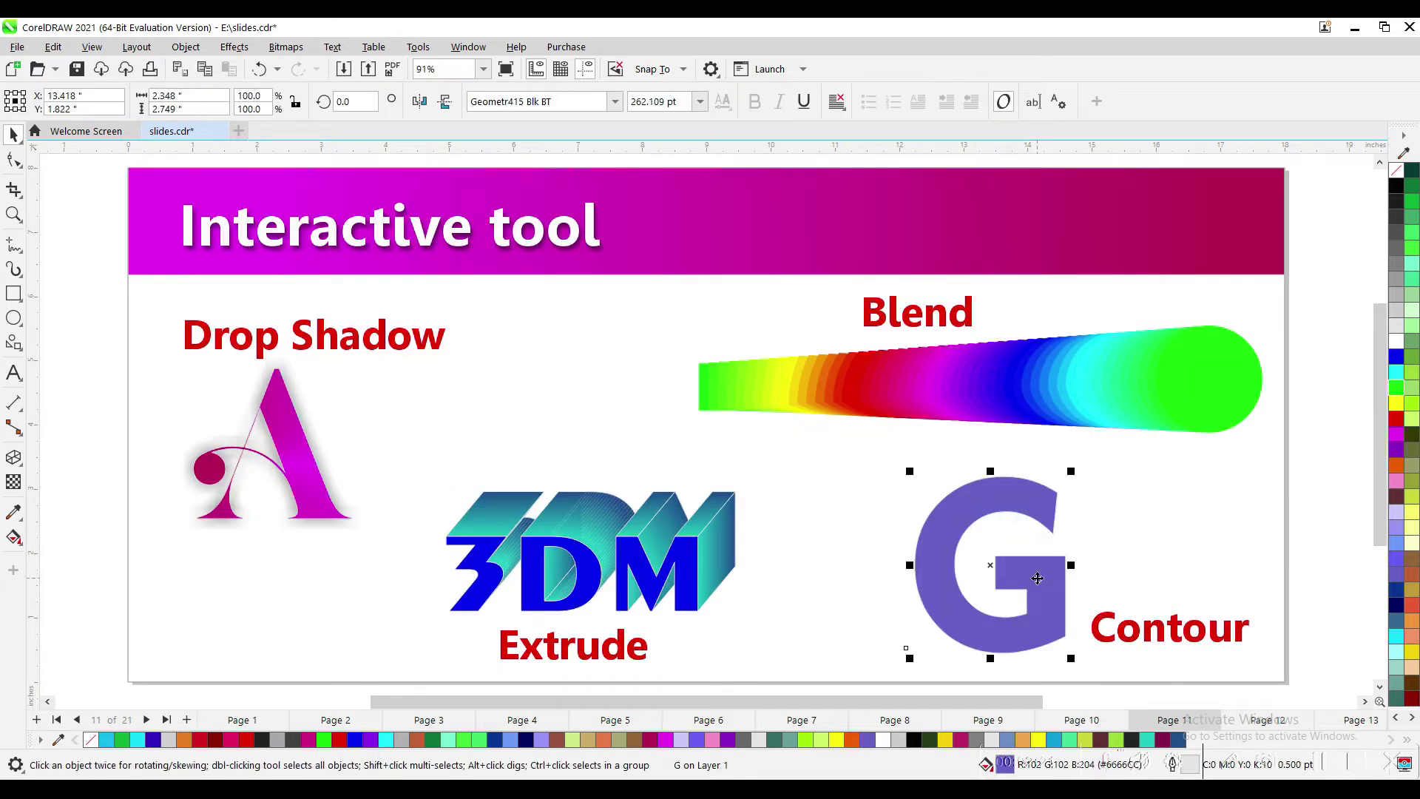
left_click(15, 462)
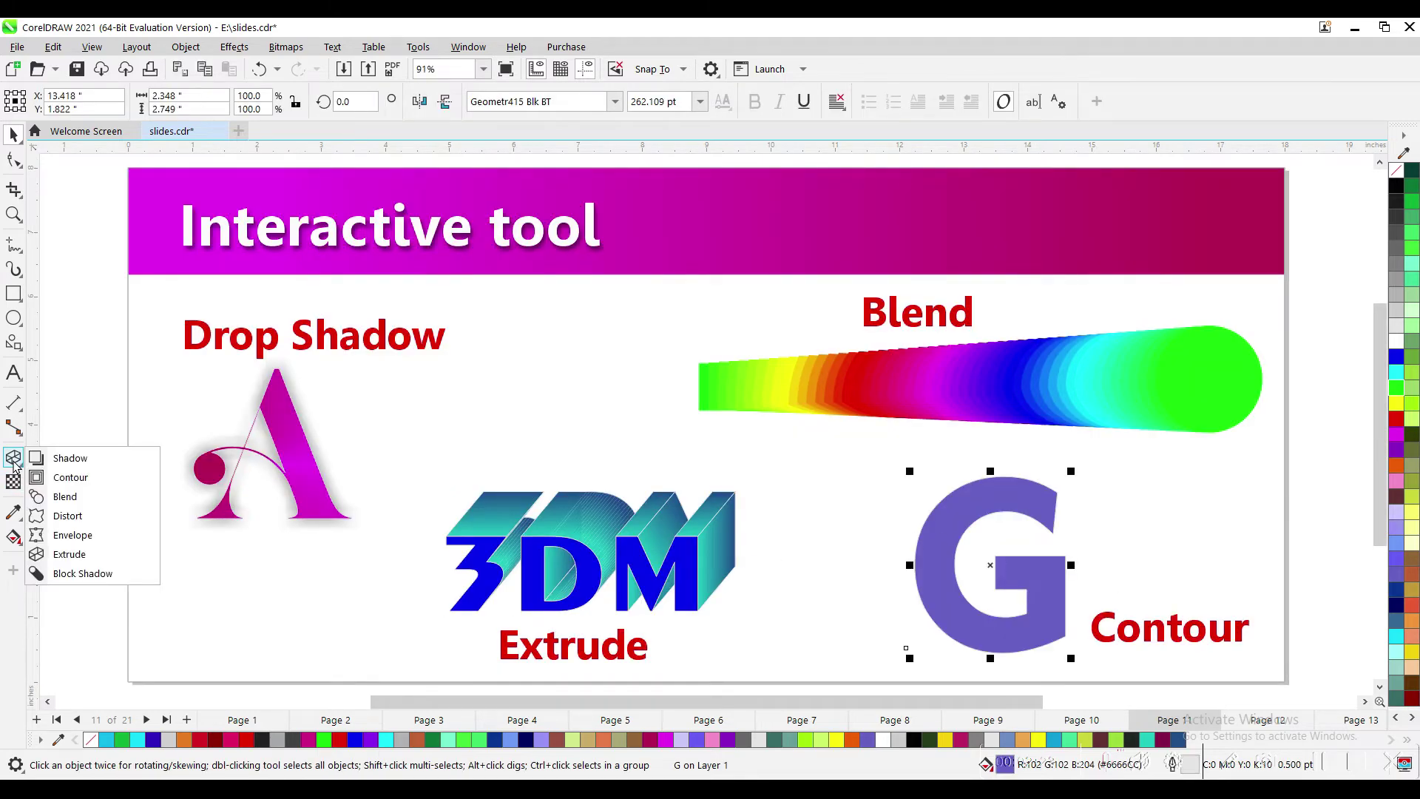
left_click(94, 480)
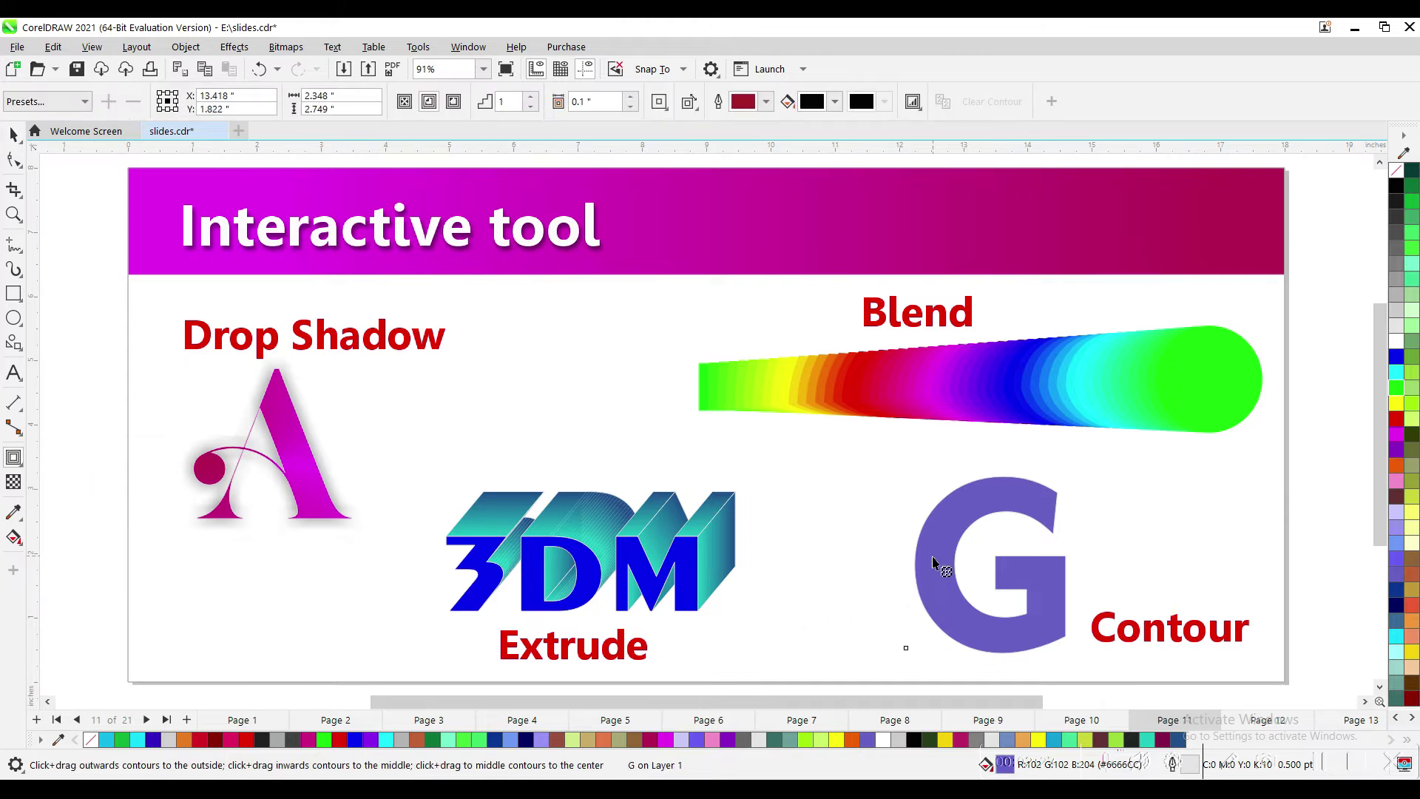
left_click(404, 101)
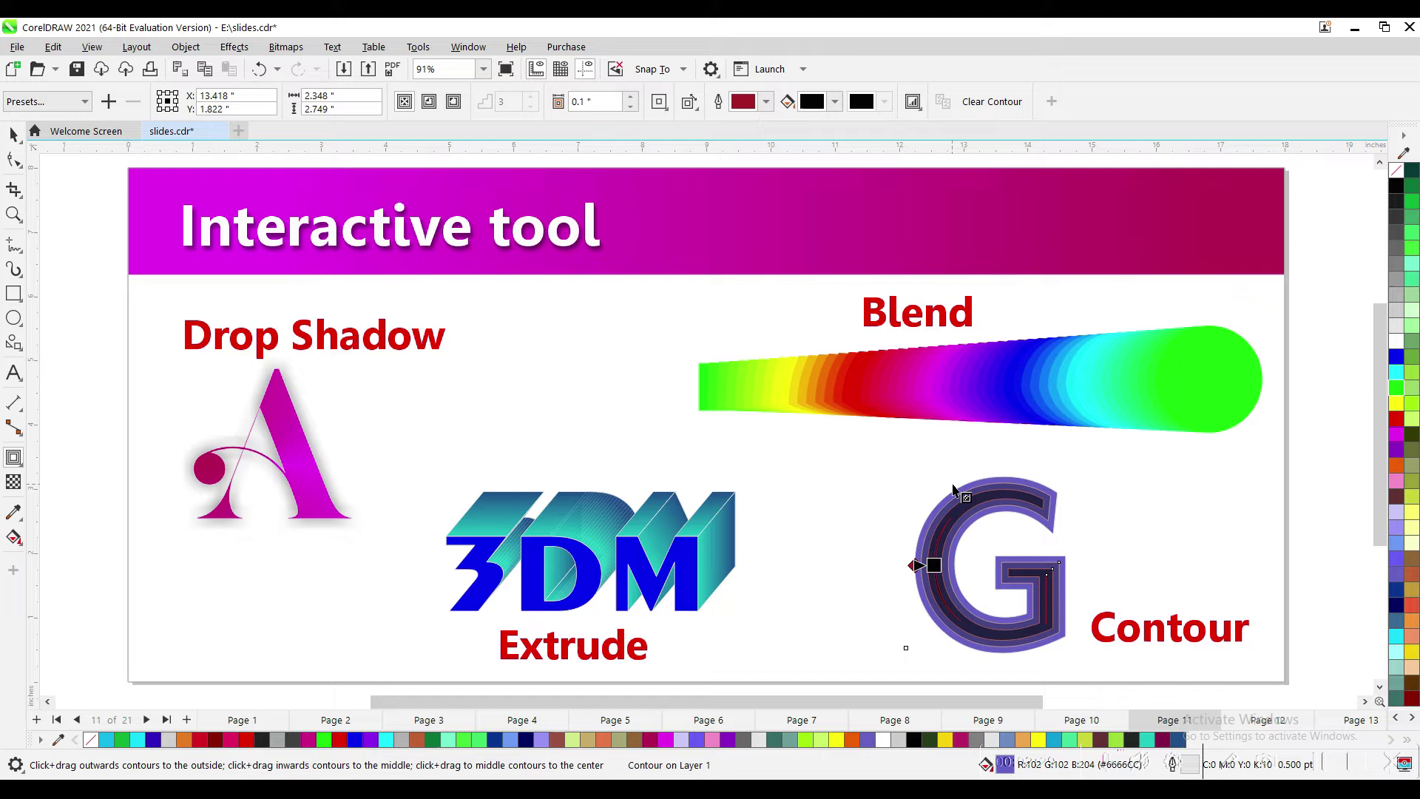
- Try an outside contour with 3 steps on the letter G, and switch back to the contour to the center
left_click_drag(891, 456, 1122, 664)
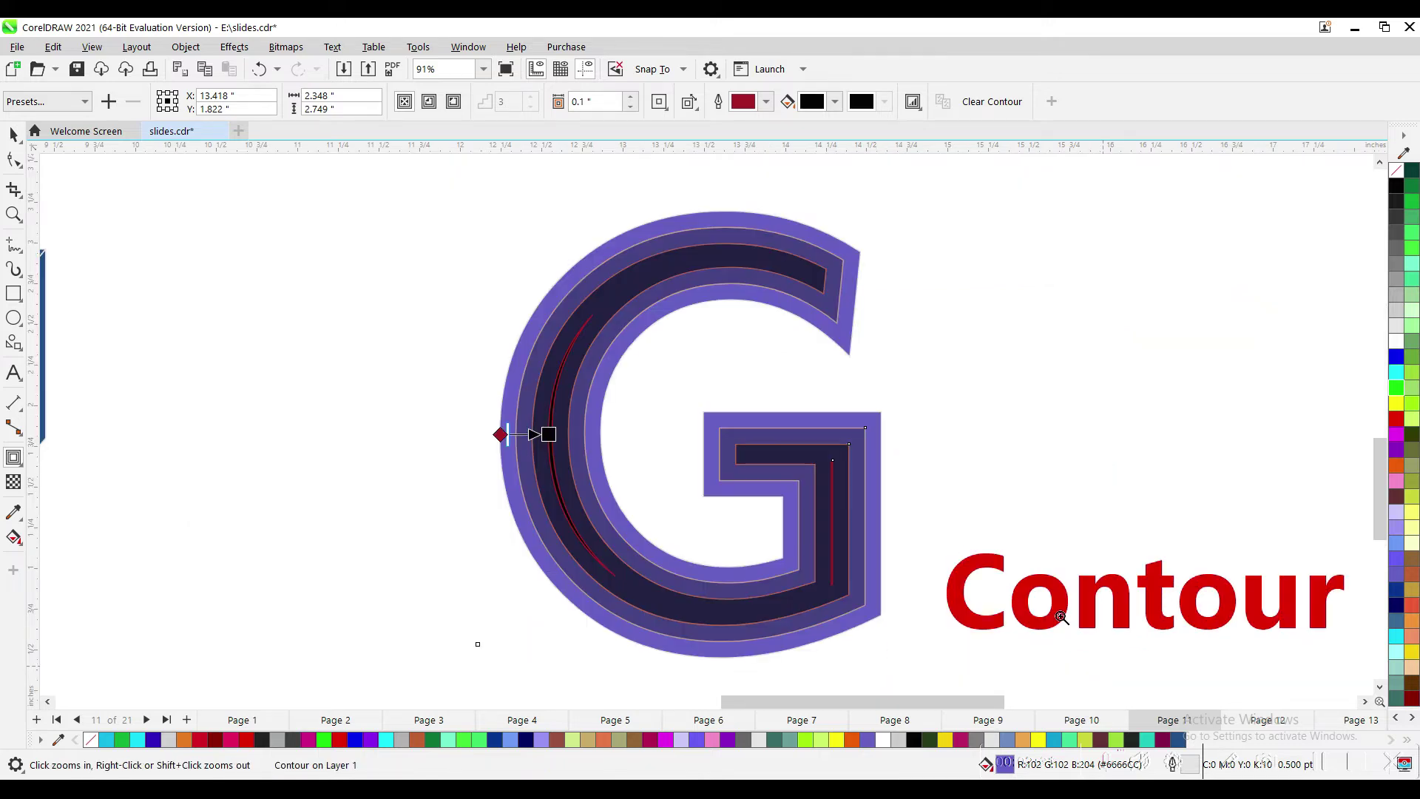
left_click(452, 105)
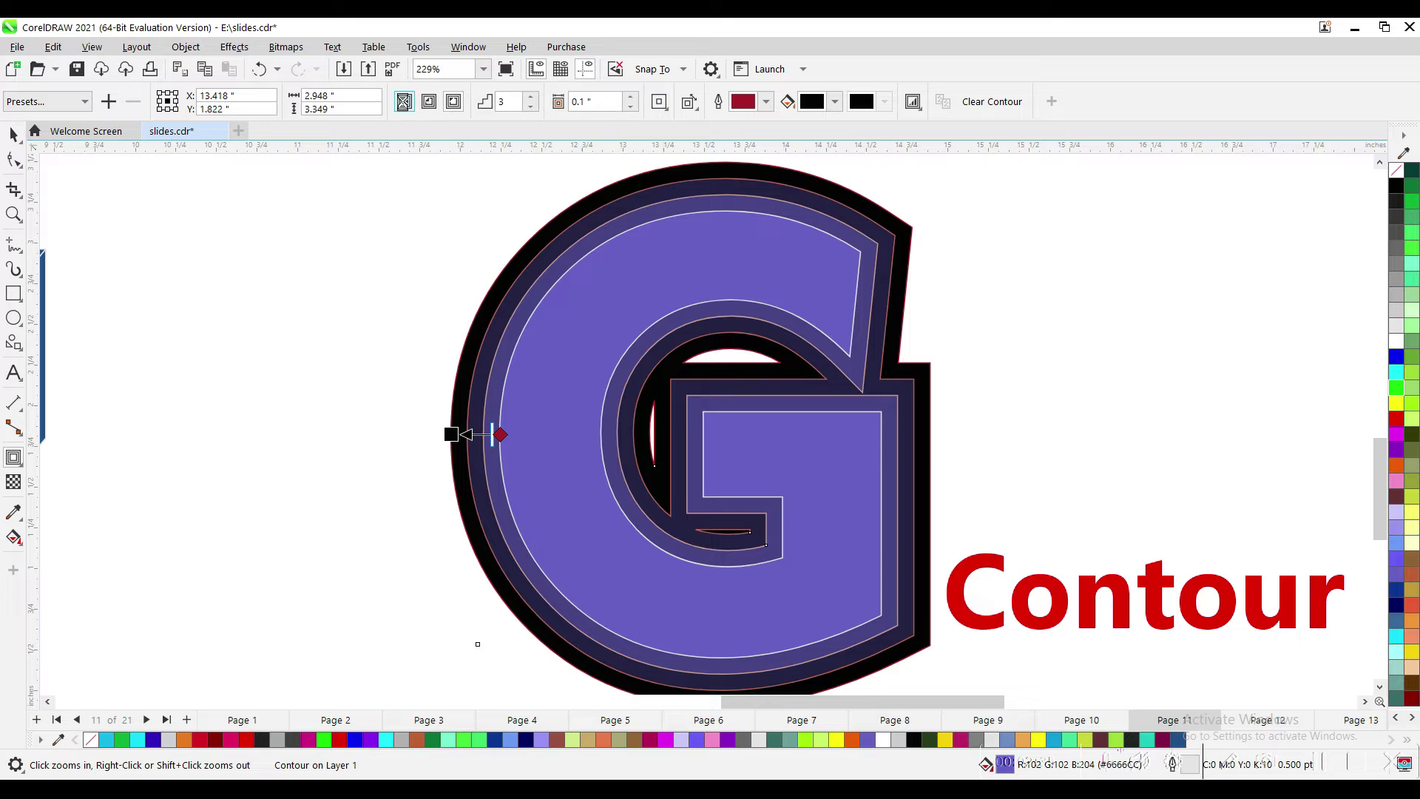
left_click(404, 101)
right_click(513, 191)
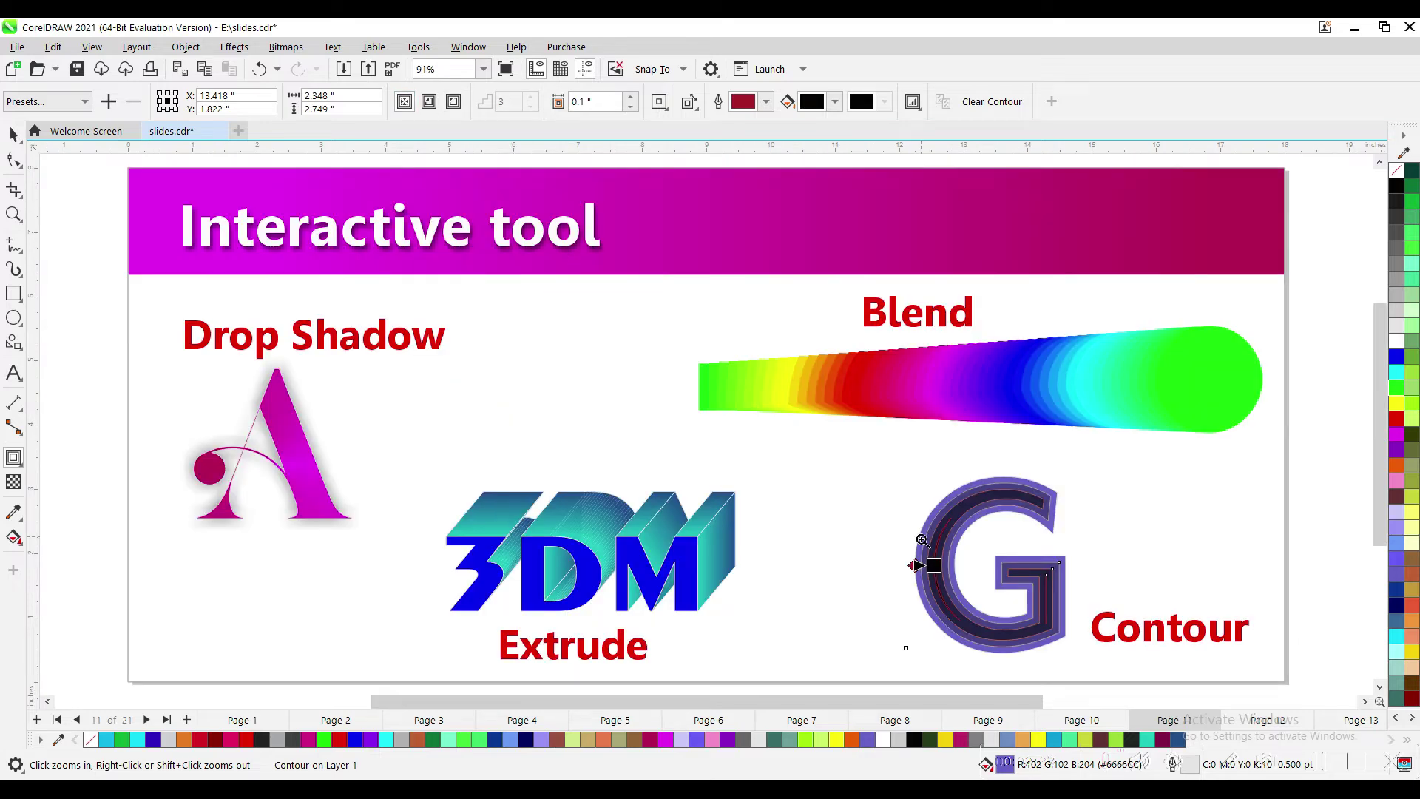
- Switch the letter G to an outside contour with 3 steps and break the contour group apart from the letter
left_click(453, 102)
key("space")
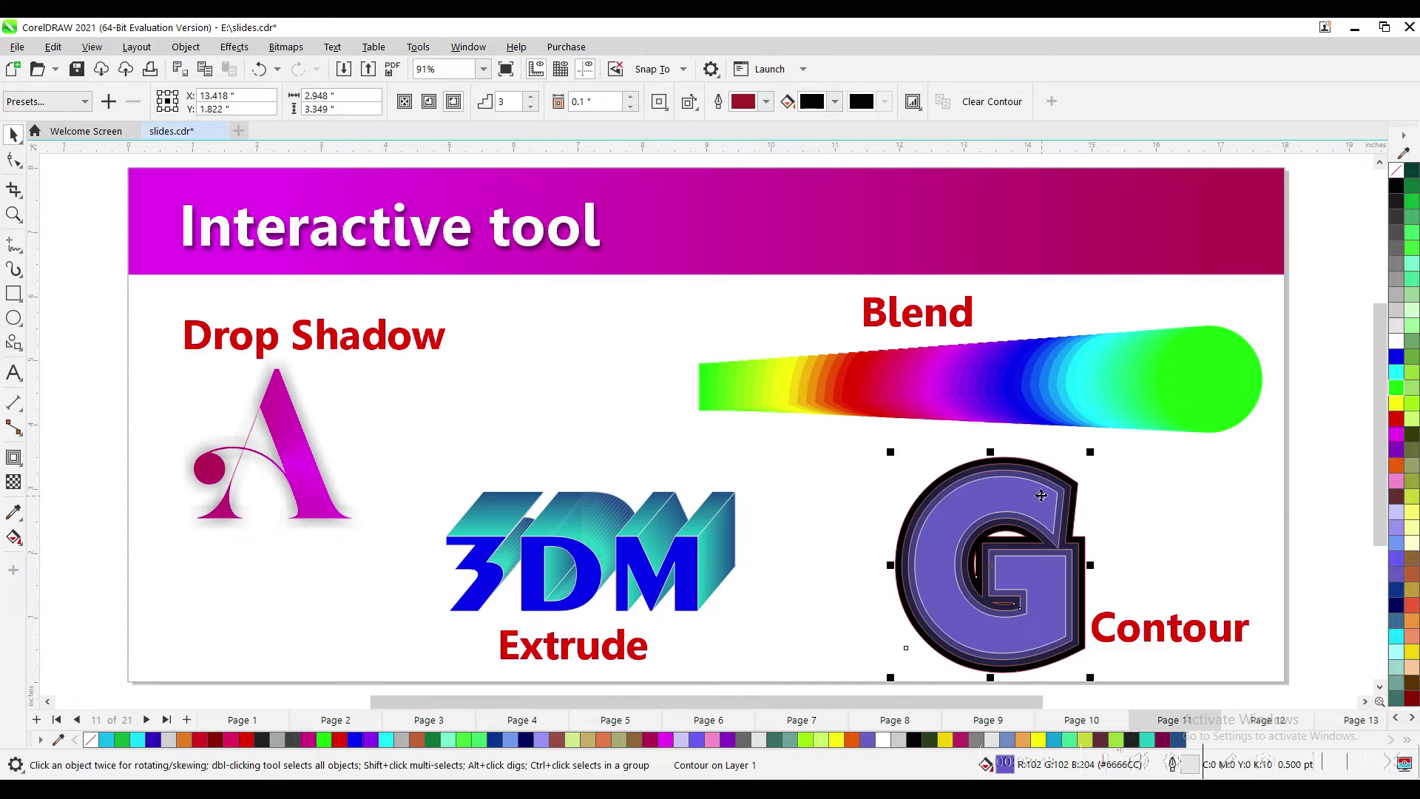
key("ctrl+k")
key("Escape")
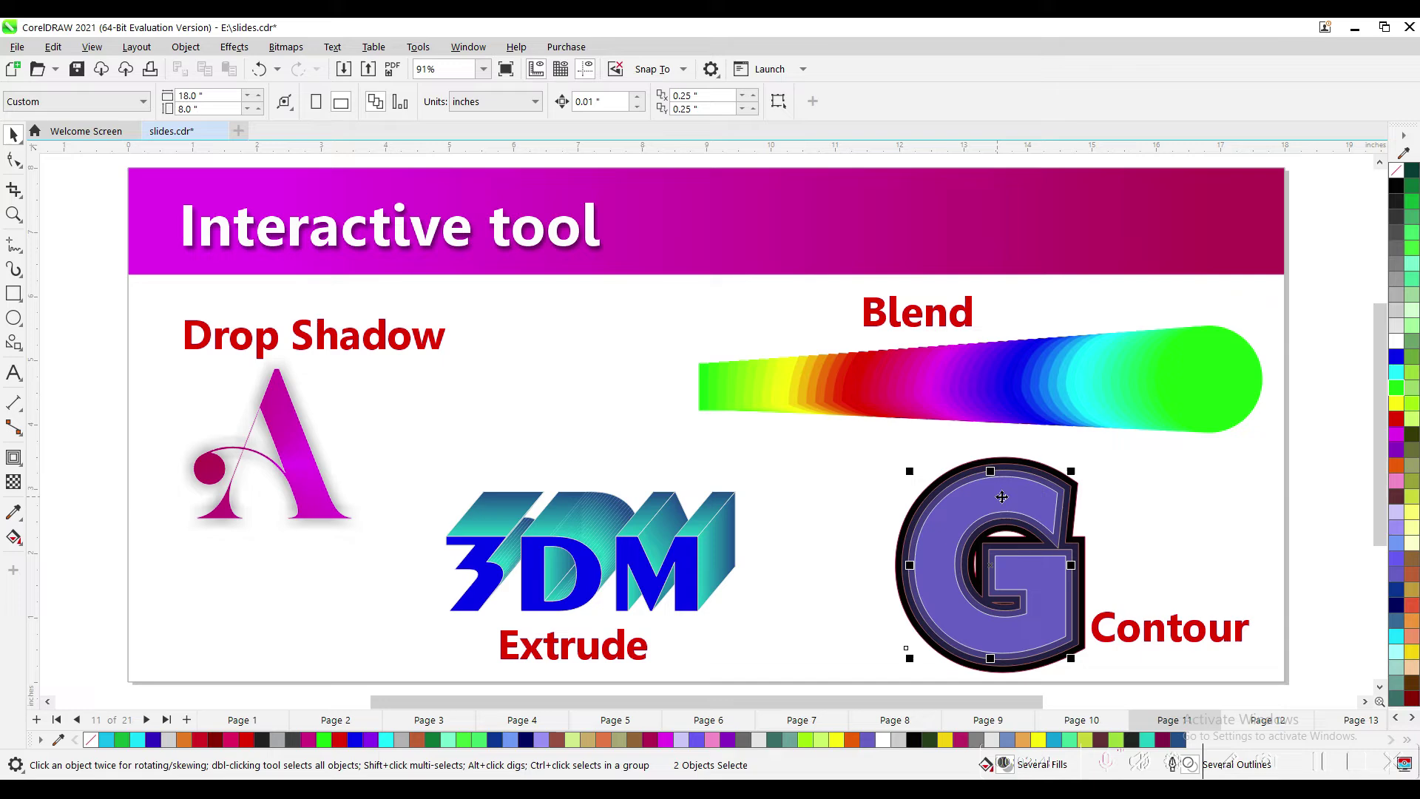
- Separate the plain letter G from its contour group, and pull one contour shape out of that group
left_click_drag(999, 494, 866, 500)
left_click_drag(1002, 506, 985, 480)
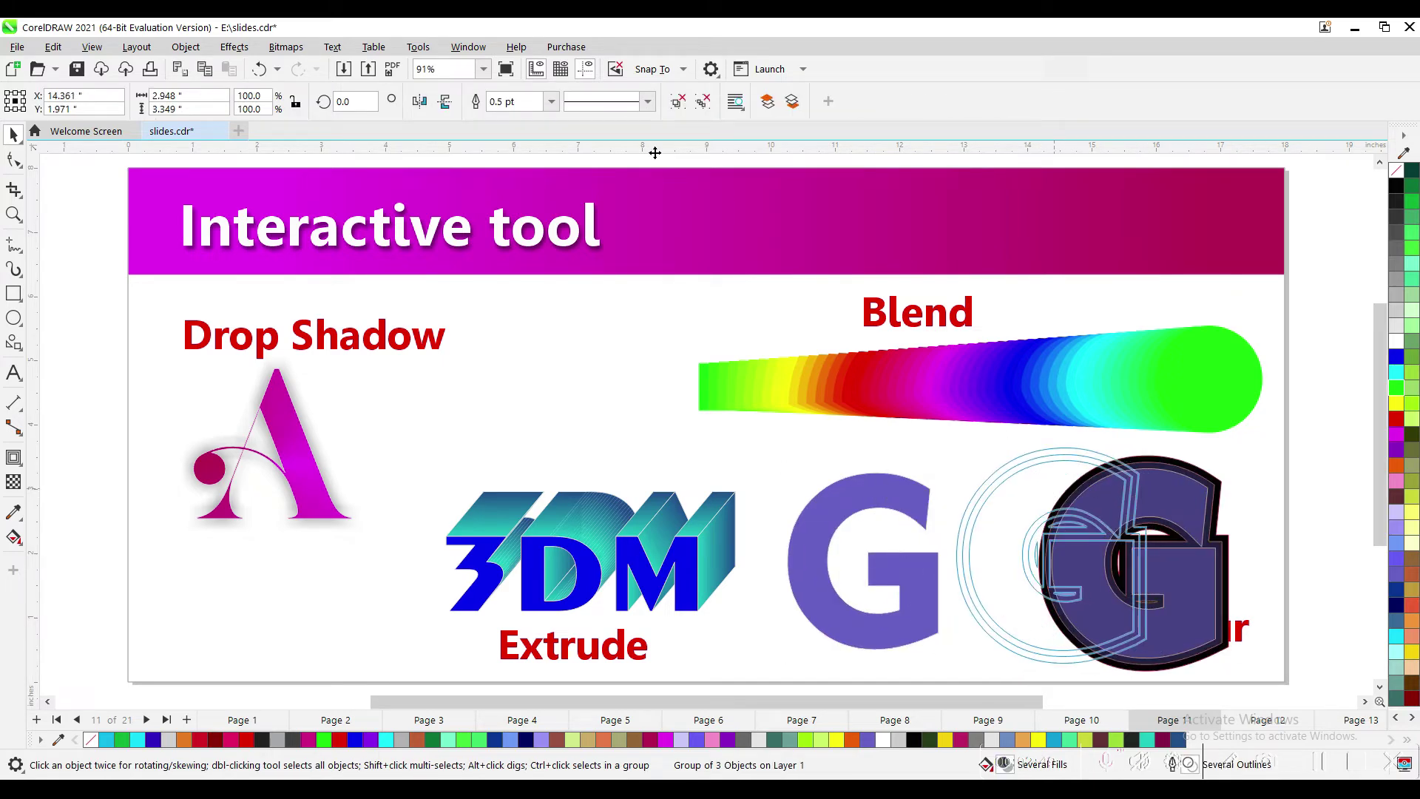
left_click(1047, 476, "ctrl")
left_click_drag(1047, 476, 1141, 474)
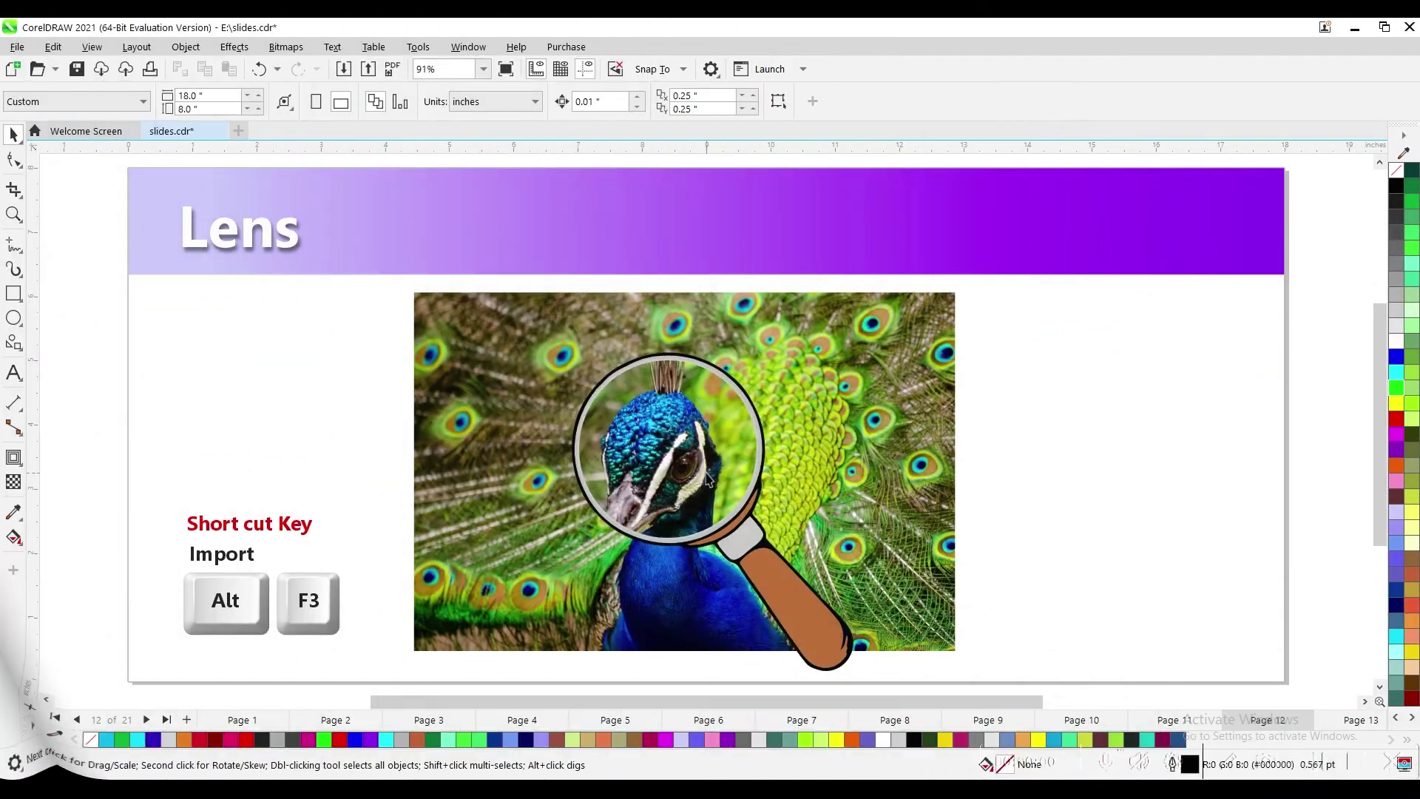
- On page 12, move the magnifying glass across the peacock's head, onto the feathers and back over the head
left_click(689, 475)
left_click_drag(689, 475, 659, 468)
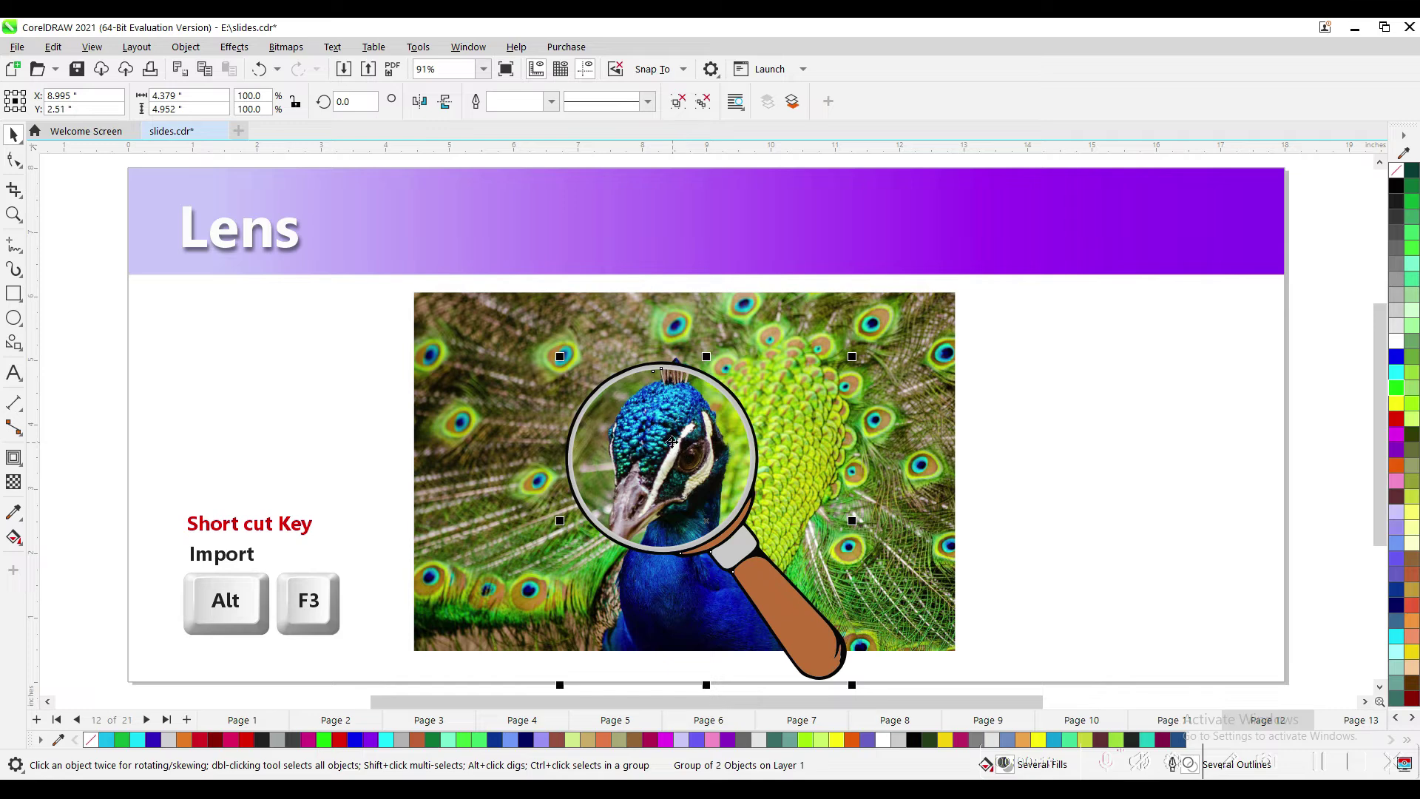
left_click_drag(666, 416, 851, 398)
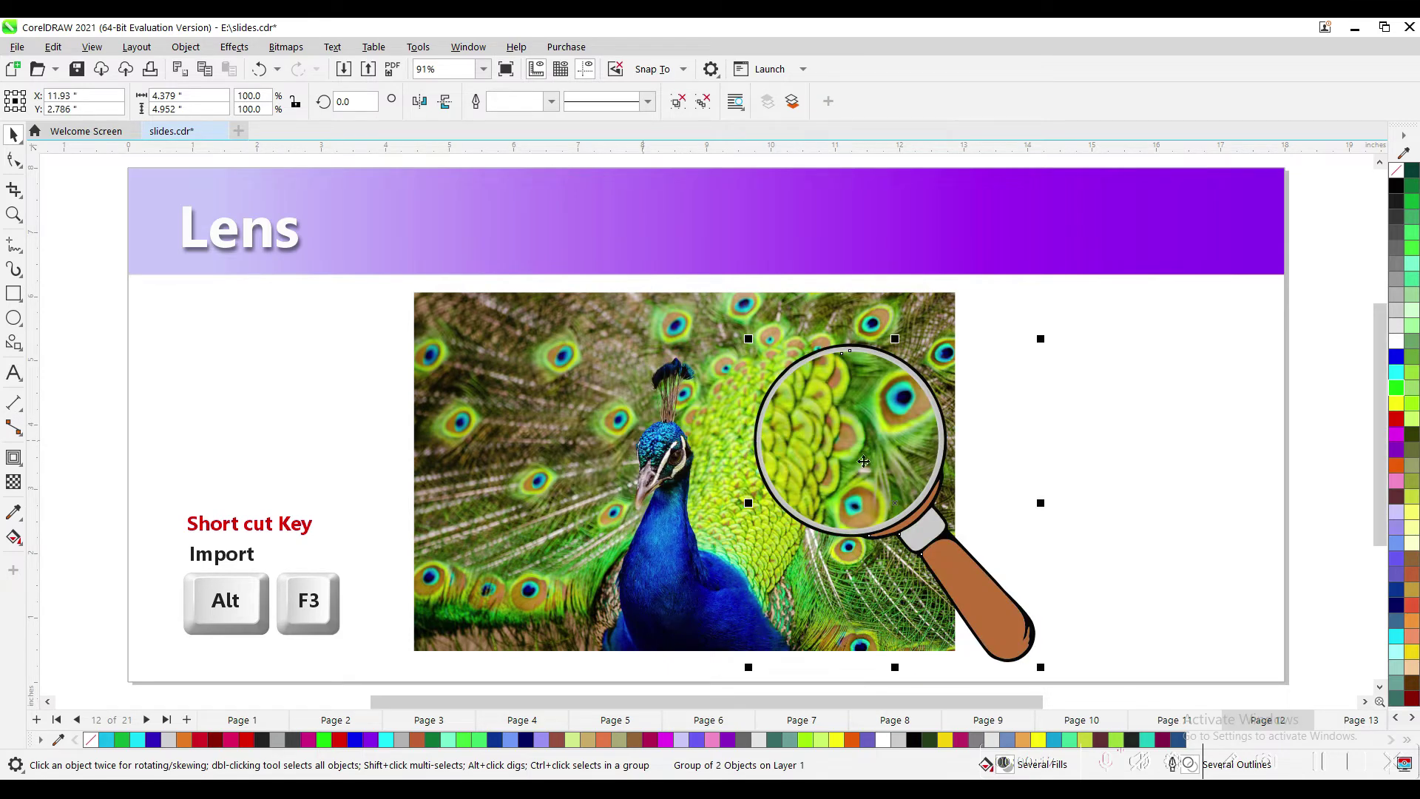
left_click_drag(871, 450, 664, 480)
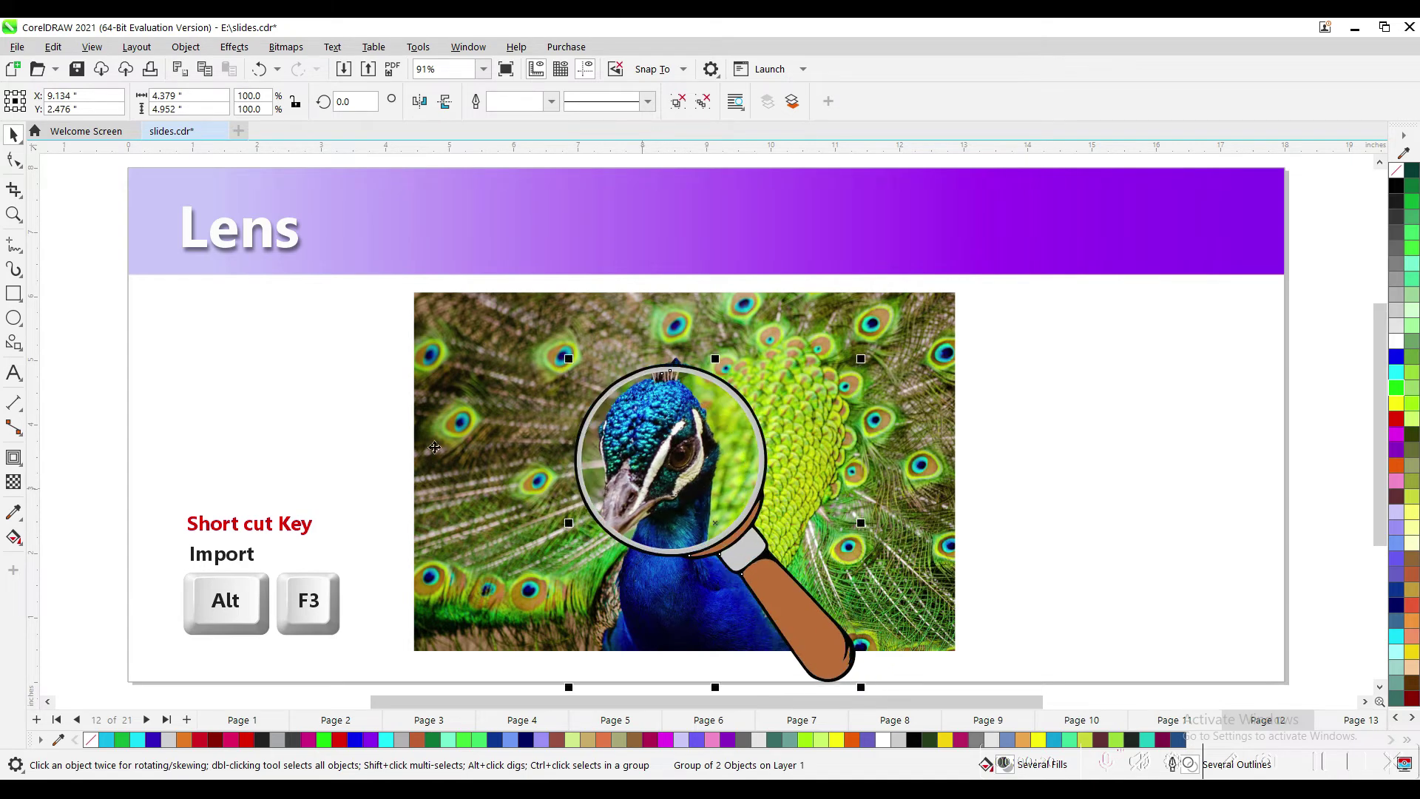
- Draw a circle about 2.34 inches in diameter beside the peacock photo and place it over the feathers
left_click(13, 318)
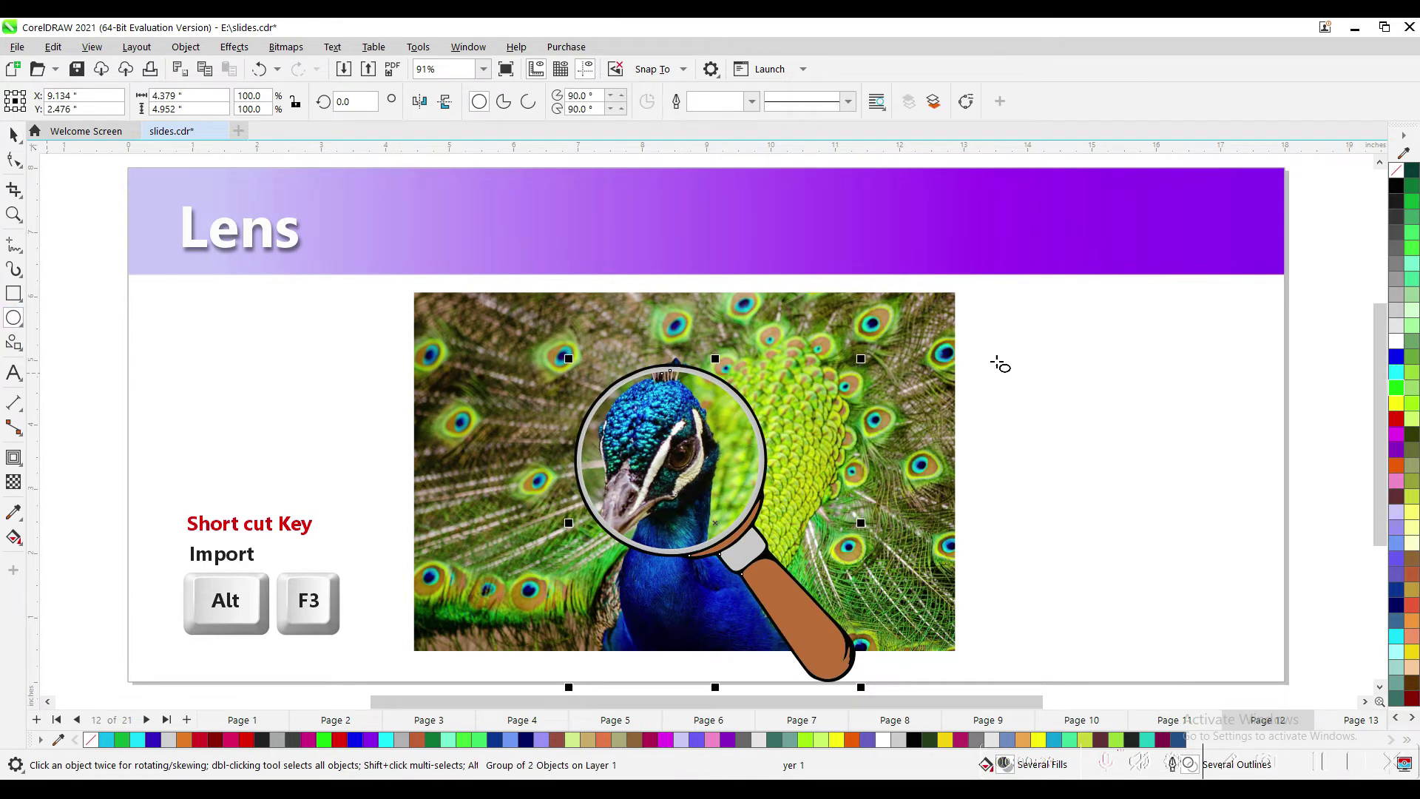
left_click_drag(1008, 336, 1141, 486)
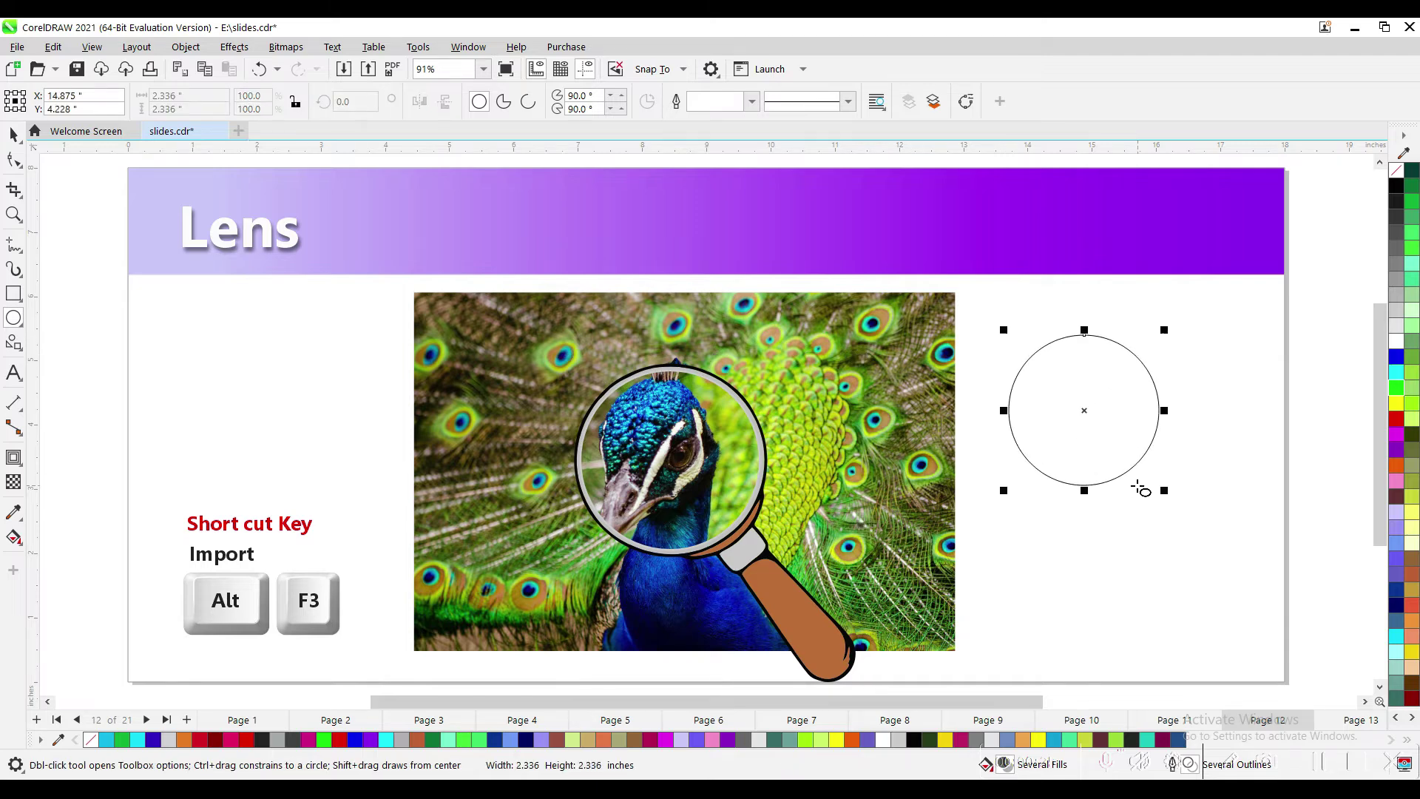
left_click_drag(1078, 427, 872, 387)
- Delete the magnifying glass and shift the circle slightly down on the peacock's feathers
left_click_drag(693, 452, 1084, 401)
key("Delete")
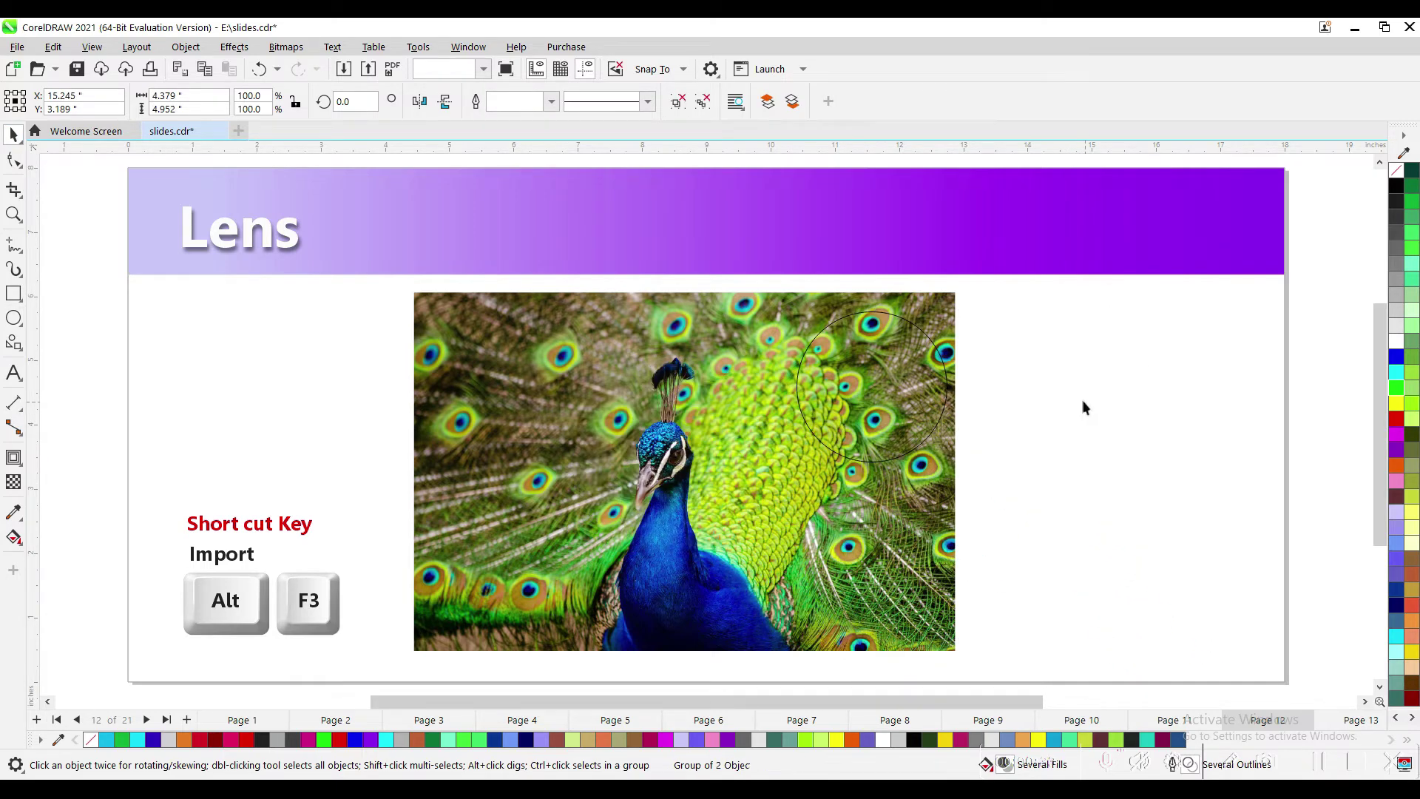
left_click_drag(874, 319, 871, 348)
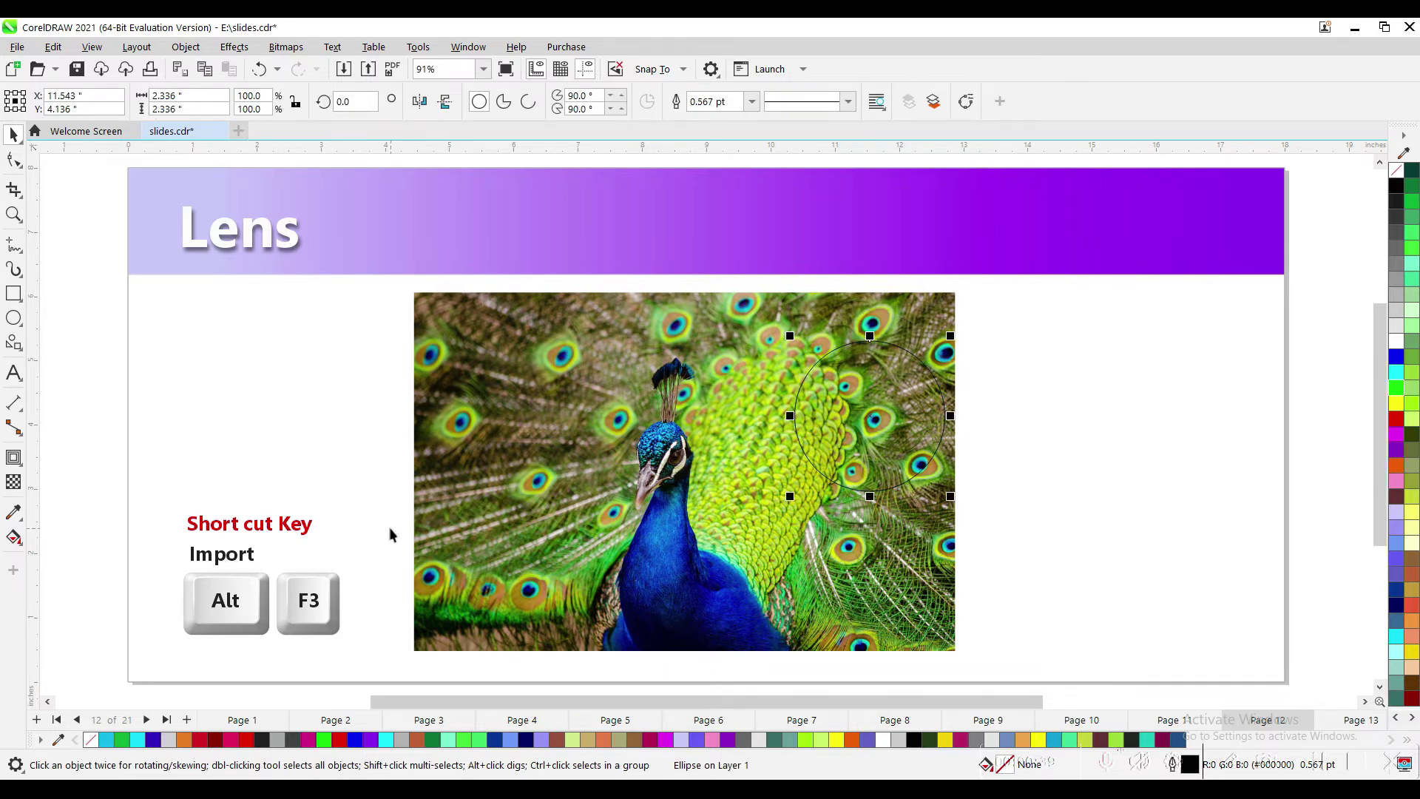
- Apply a Color Add lens to the circle, shift it over the green feathers and freeze the lens
key("alt+F3")
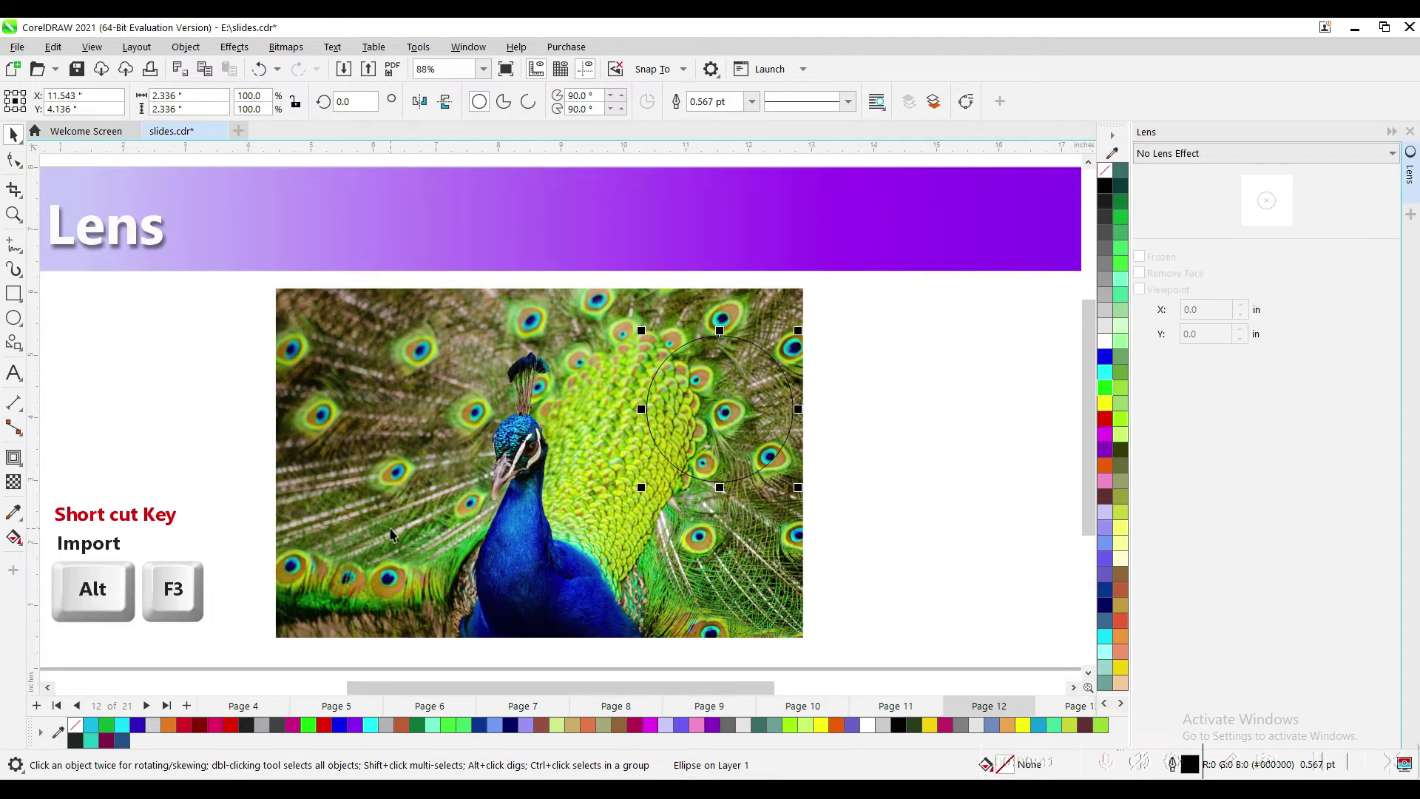
left_click(1184, 155)
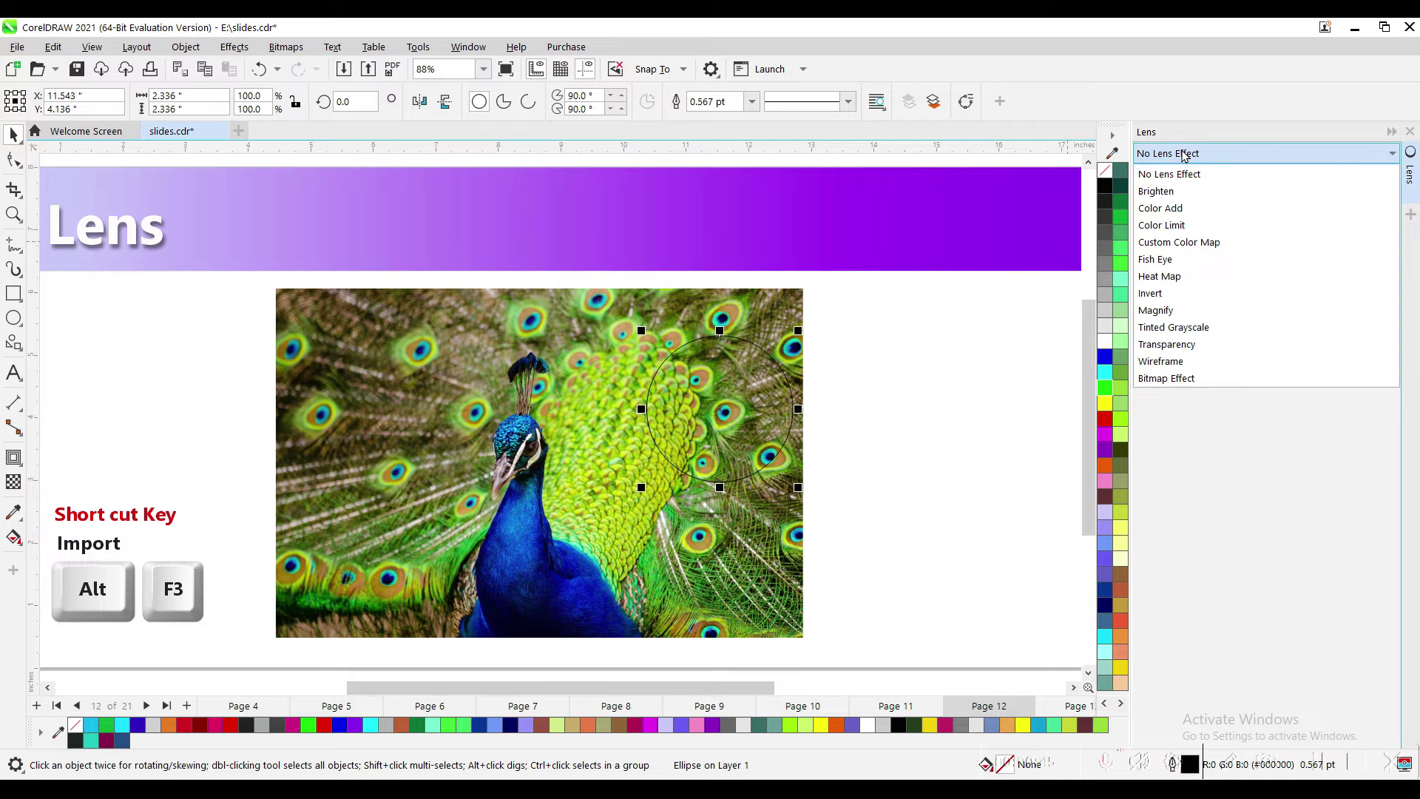
left_click(1175, 208)
mouse_move(708, 426)
left_mouse_down()
mouse_move(671, 430)
mouse_move(900, 434)
mouse_move(897, 421)
mouse_move(686, 424)
left_mouse_up()
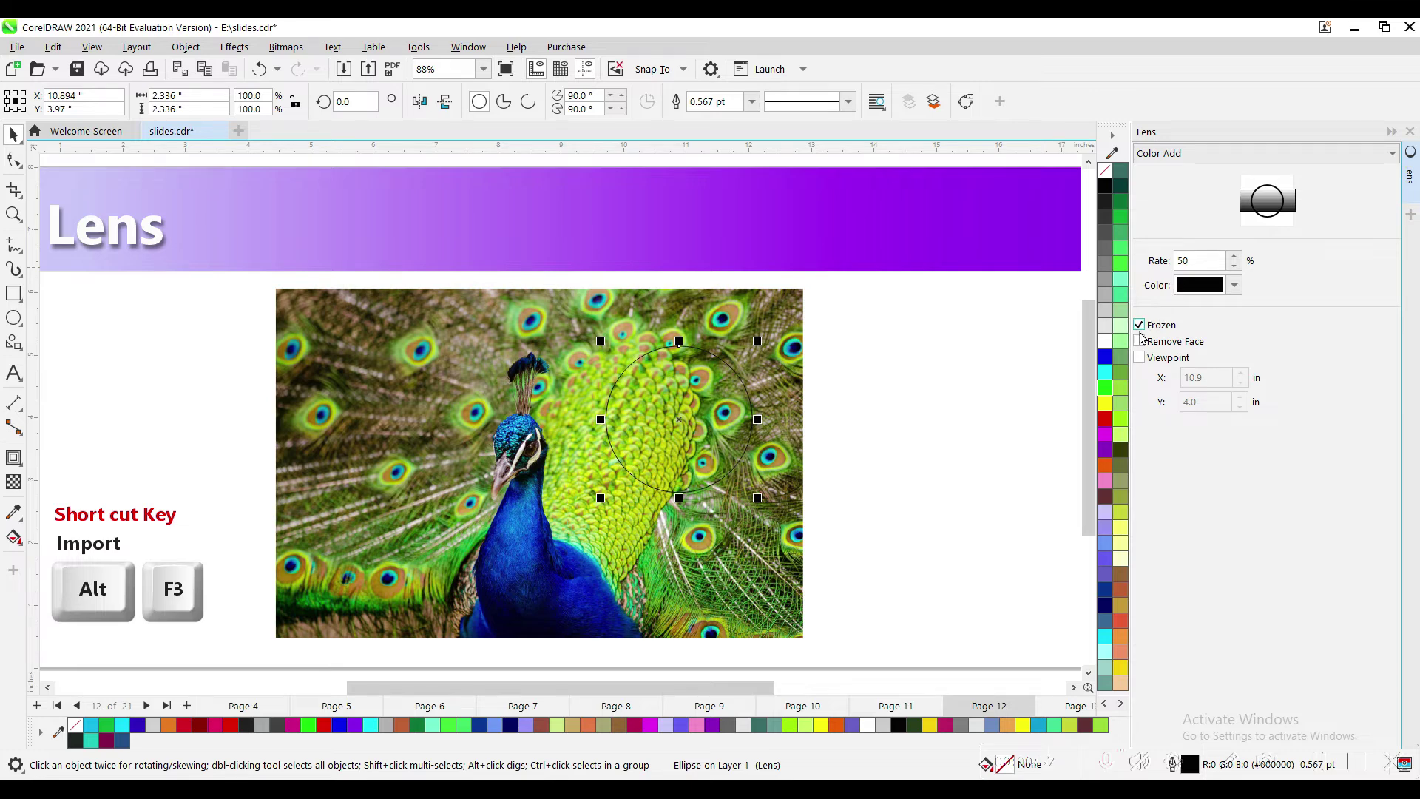
- Try moving the frozen lens circle off the peacock photo, and undo the move
left_click_drag(677, 420, 934, 402)
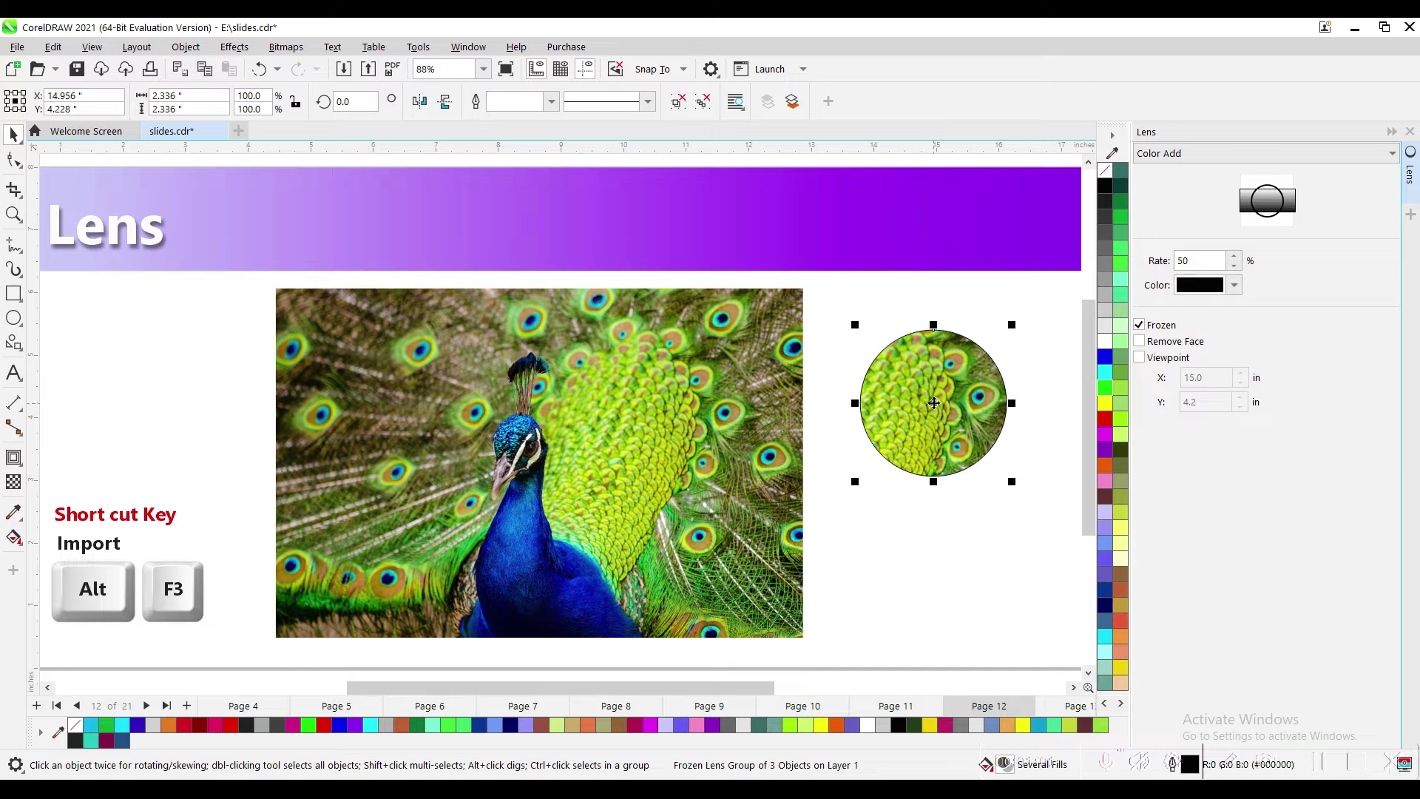
key("ctrl+z")
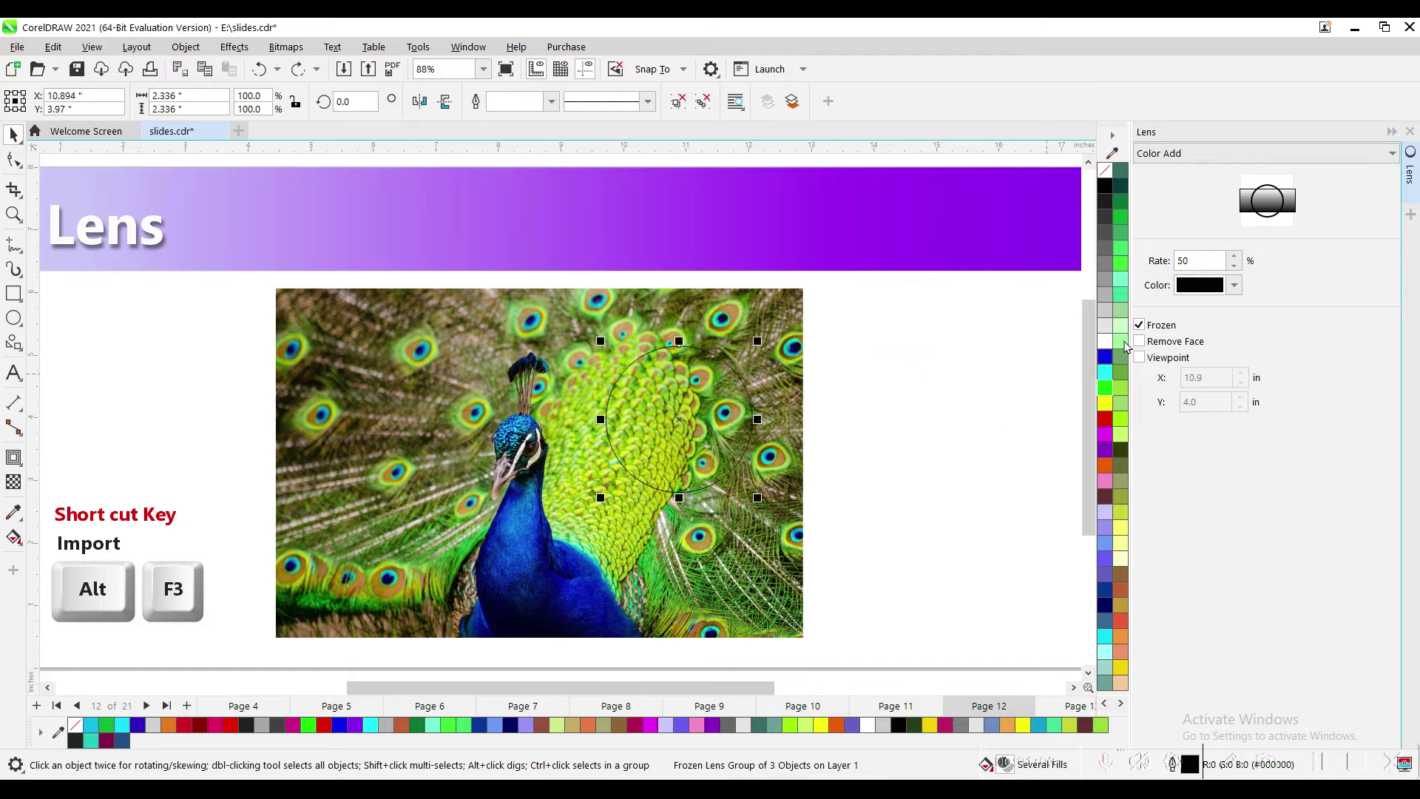
- Change the circle's lens to an unfrozen Magnify lens with amount 2.0 and place it over the peacock's head
left_click(1183, 155)
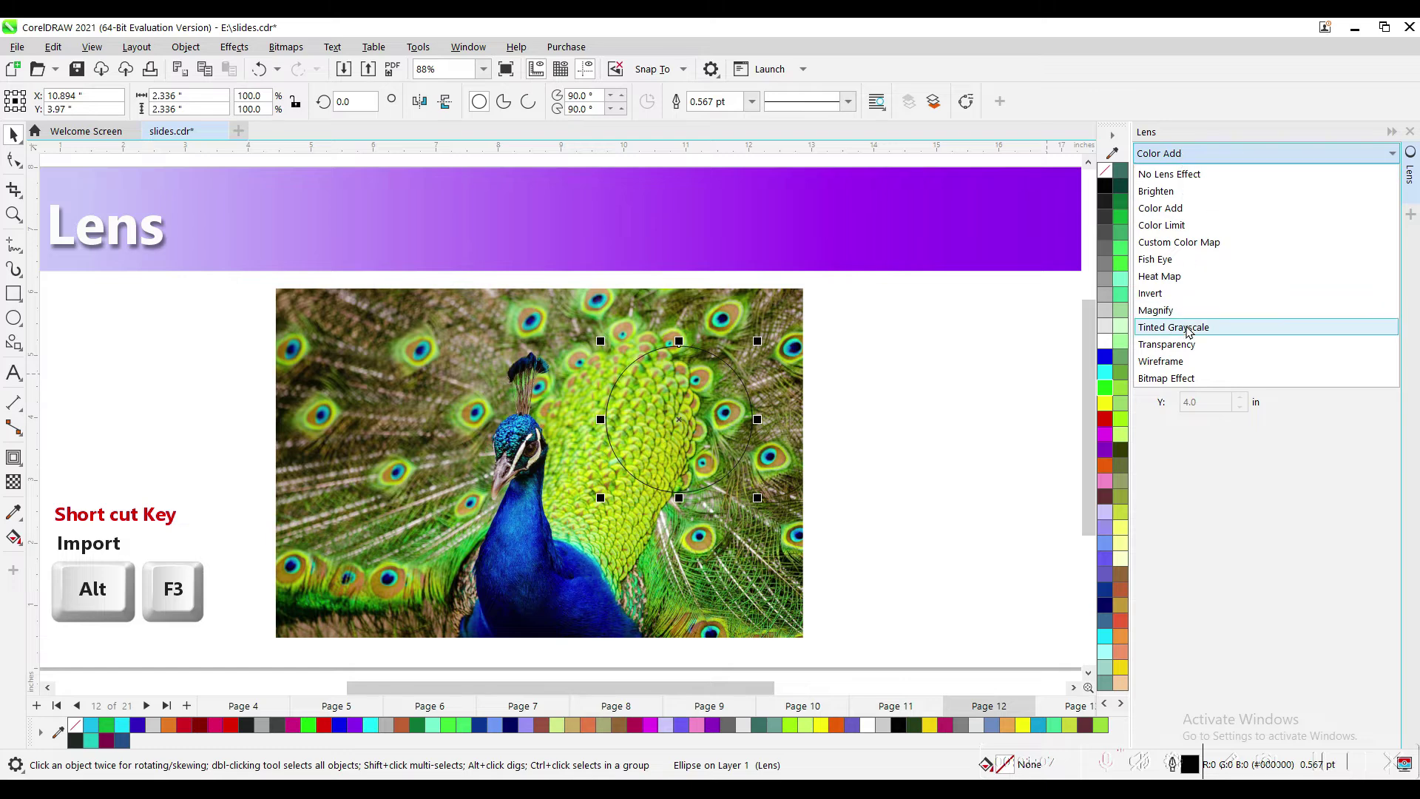
left_click(1164, 312)
left_click_drag(679, 418, 509, 456)
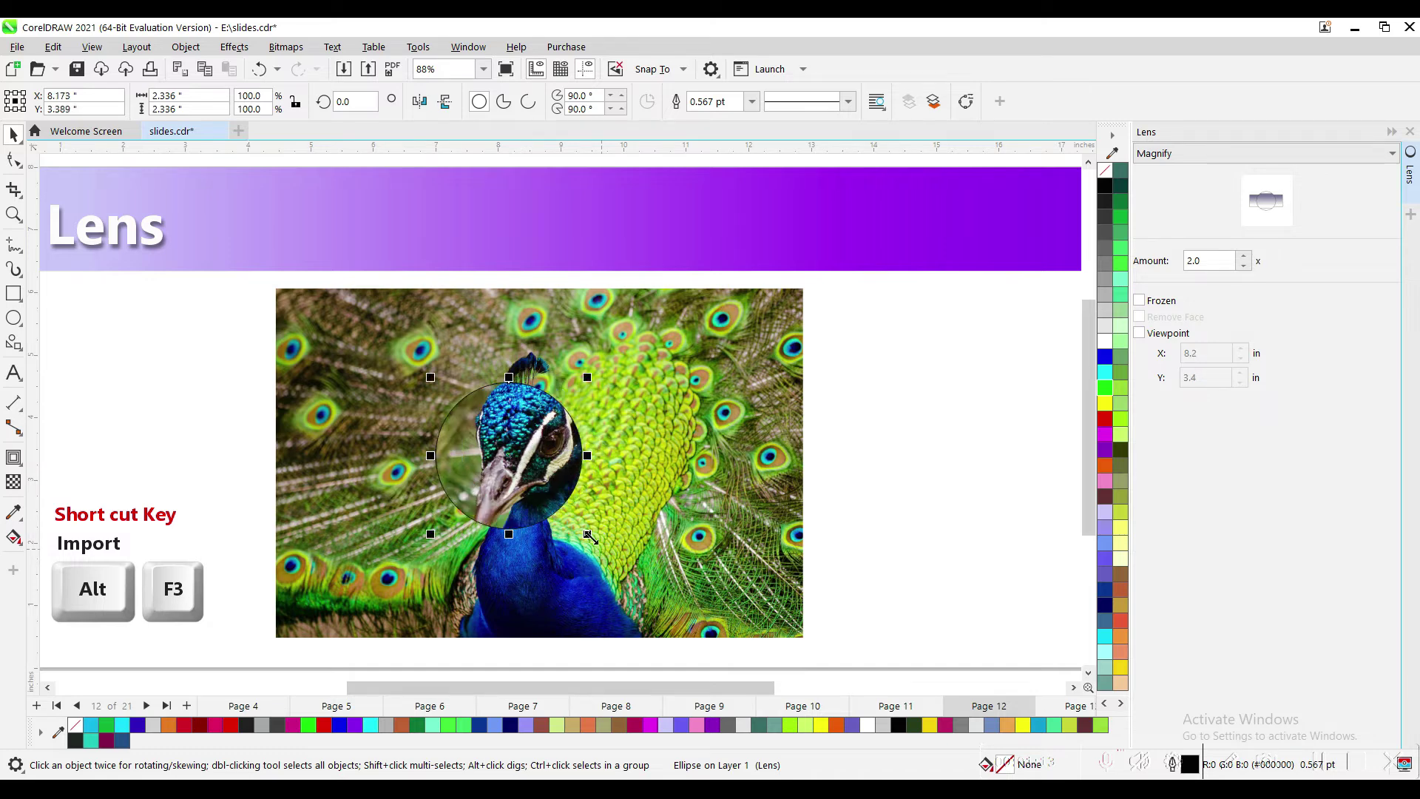
- Enlarge the Magnify lens circle to 2.86 inches in diameter and reposition it over the peacock's head
left_click_drag(587, 534, 603, 550)
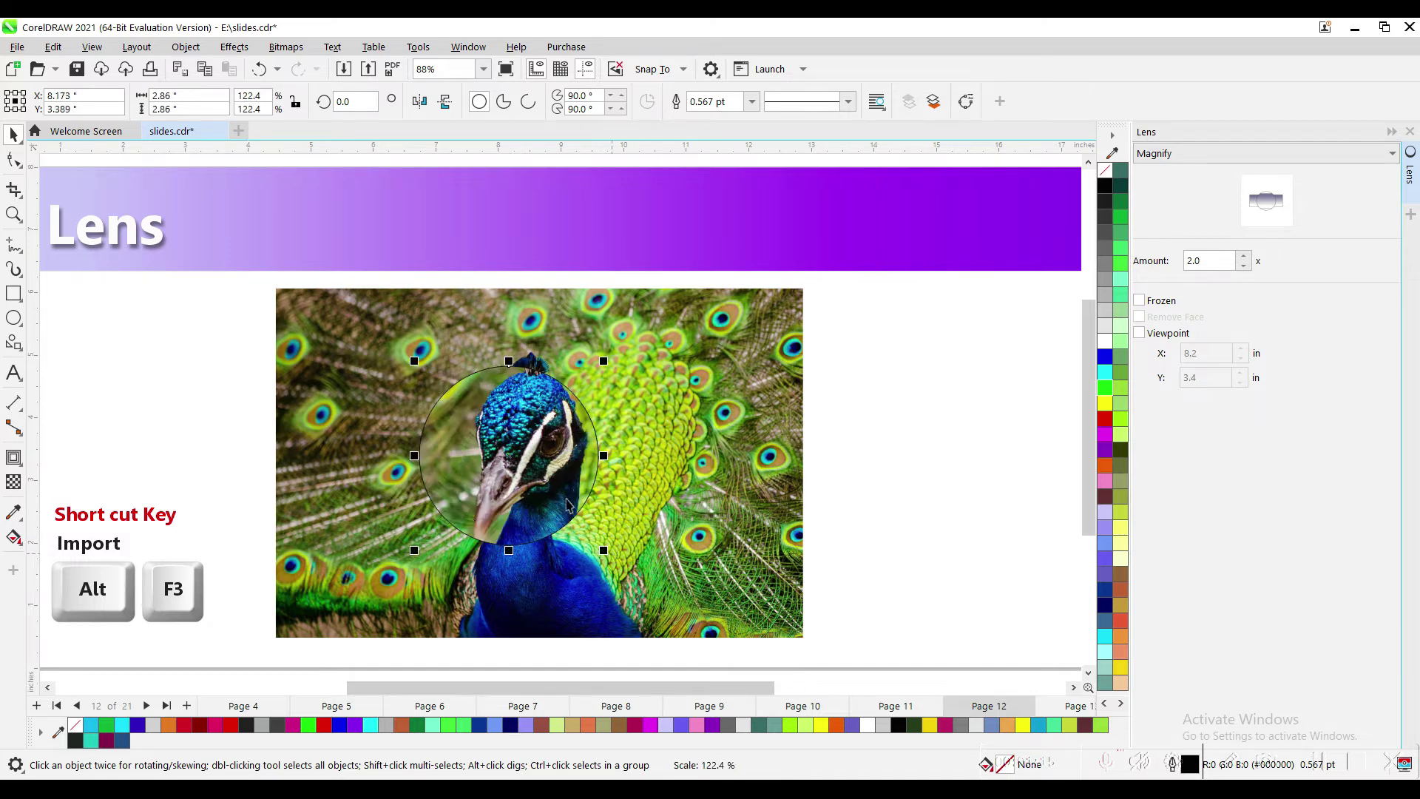
left_click_drag(515, 456, 501, 420)
left_click_drag(541, 488, 530, 459)
- Try the Invert and Fish Eye lens types on the circle, shifting it slightly over the peacock's head
left_click(1223, 154)
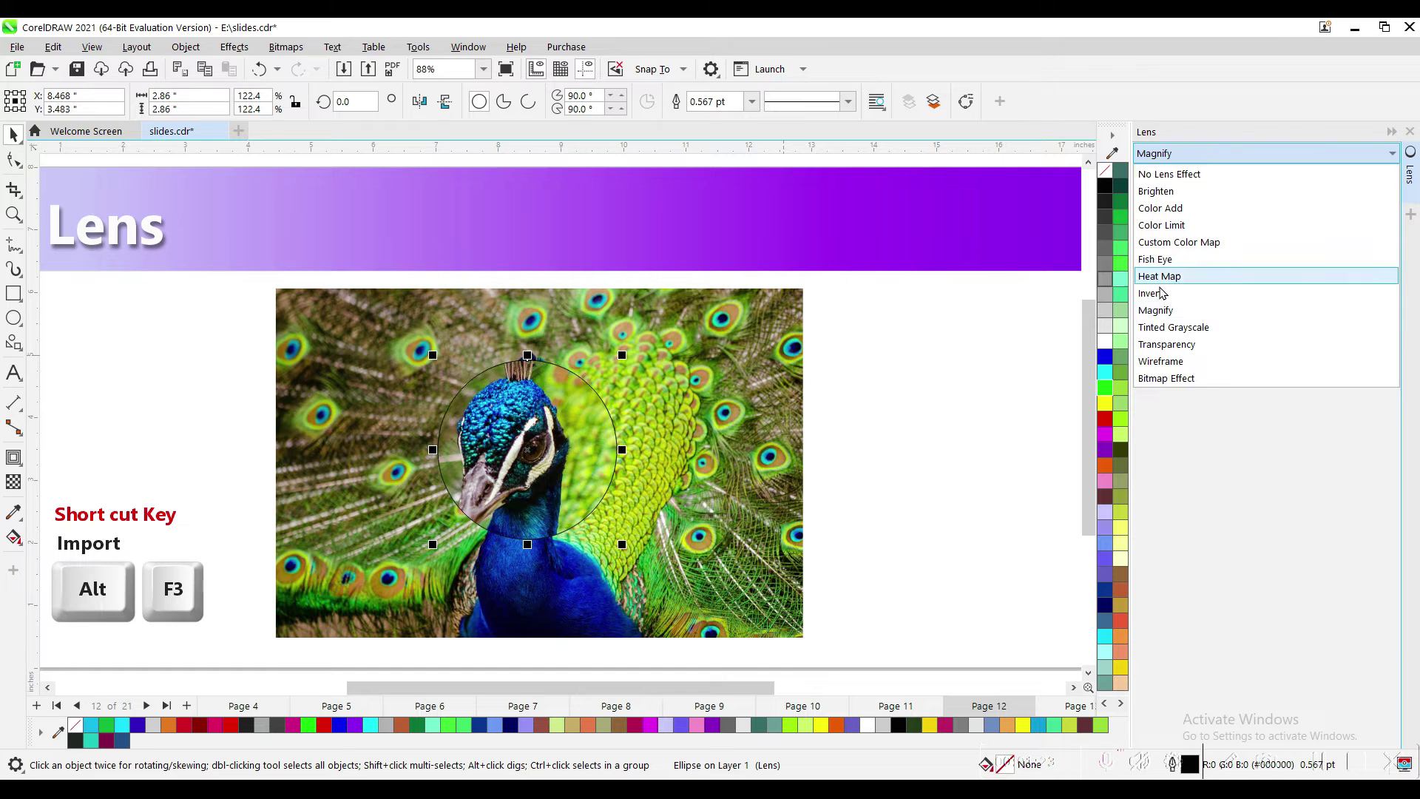
left_click(1155, 293)
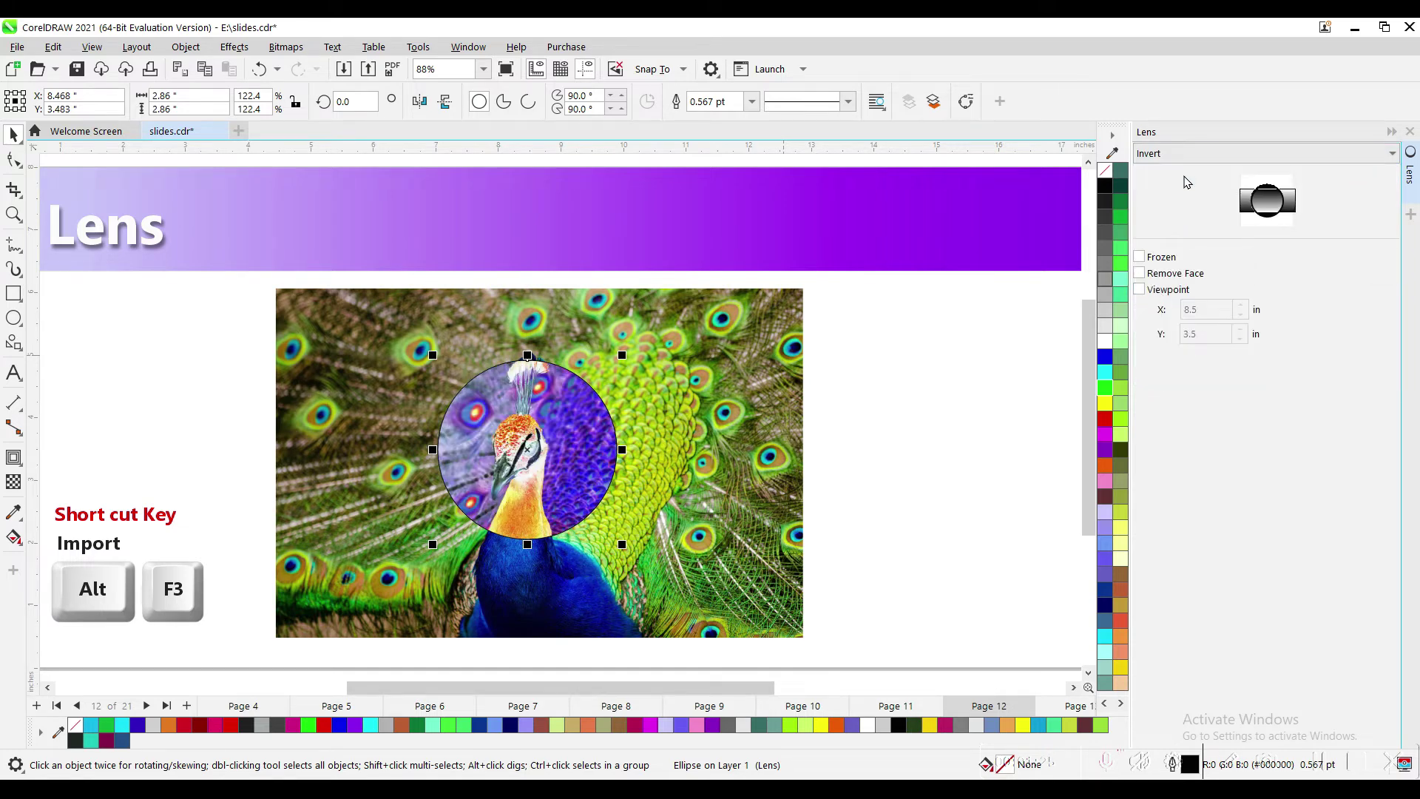
left_click(1183, 155)
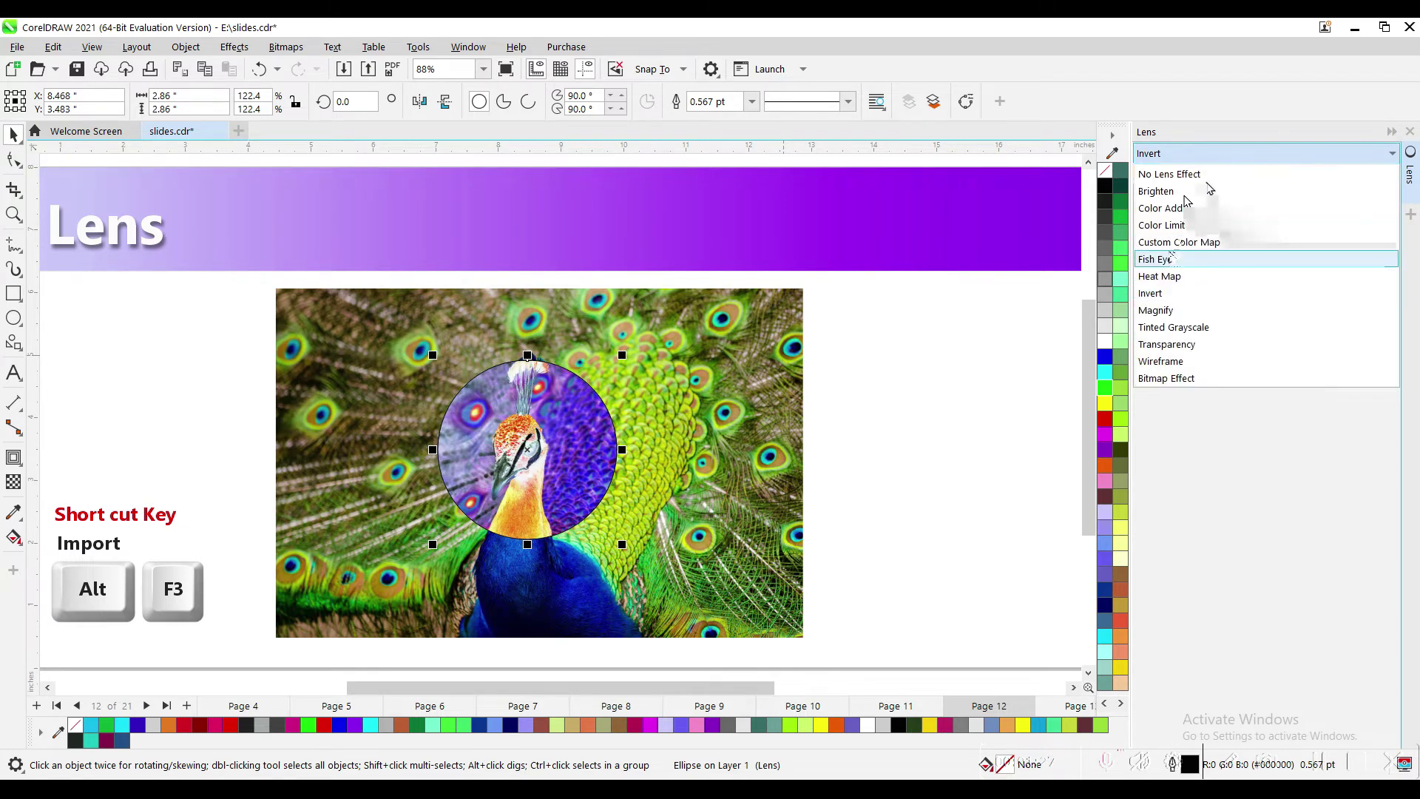
left_click(1154, 259)
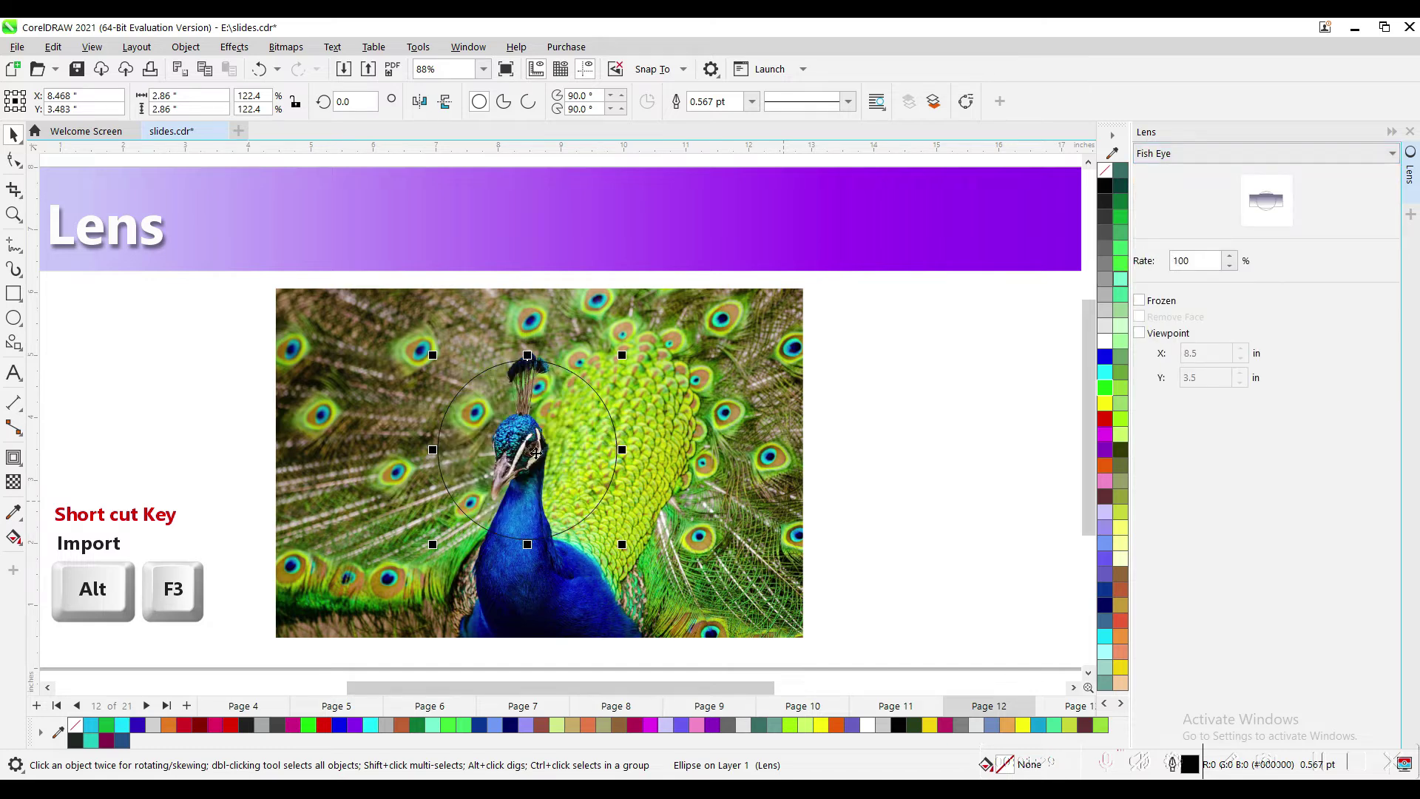
mouse_move(538, 452)
left_mouse_down()
mouse_move(555, 432)
mouse_move(520, 452)
left_mouse_up()
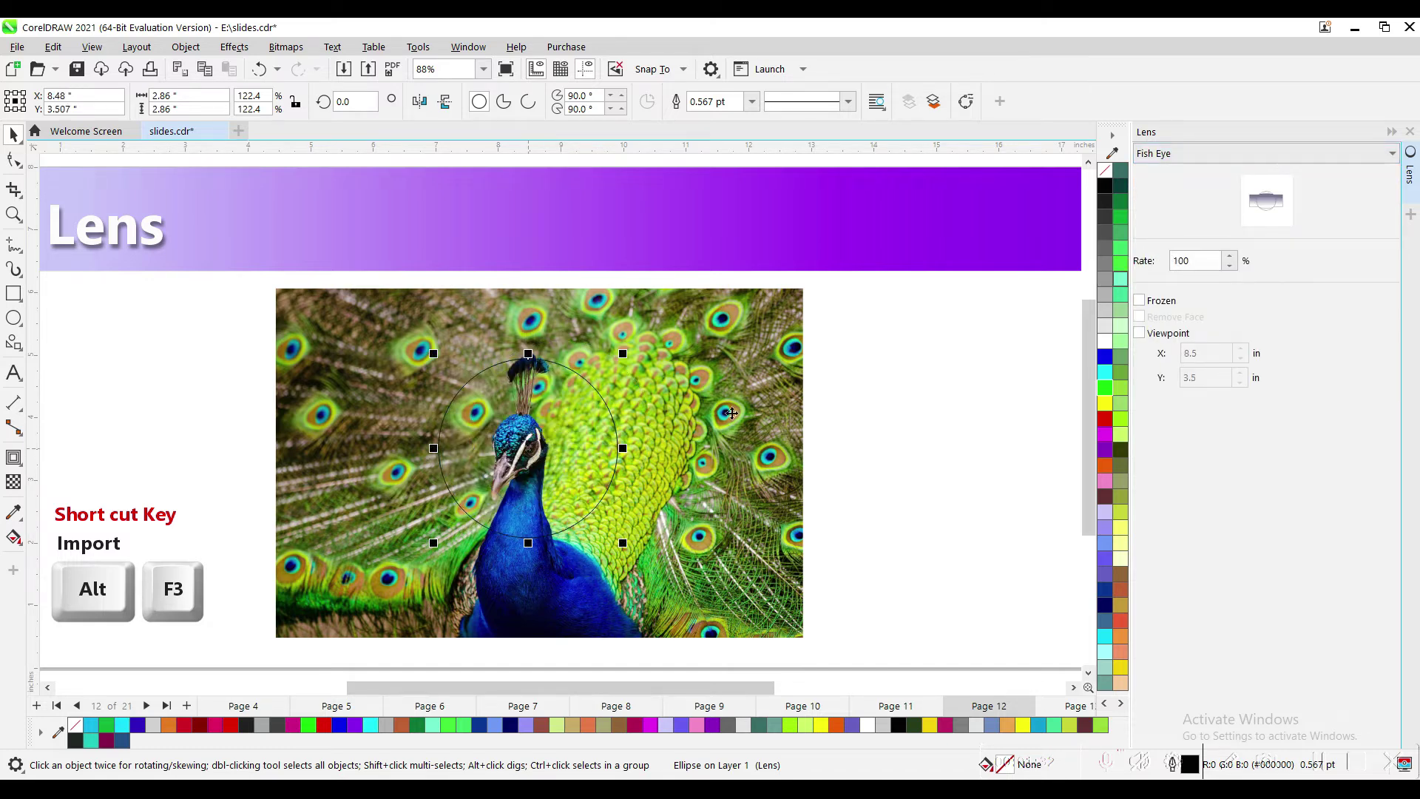
- Try the Brighten, Transparency and Wireframe lens types on the circle over the peacock
left_click(1199, 156)
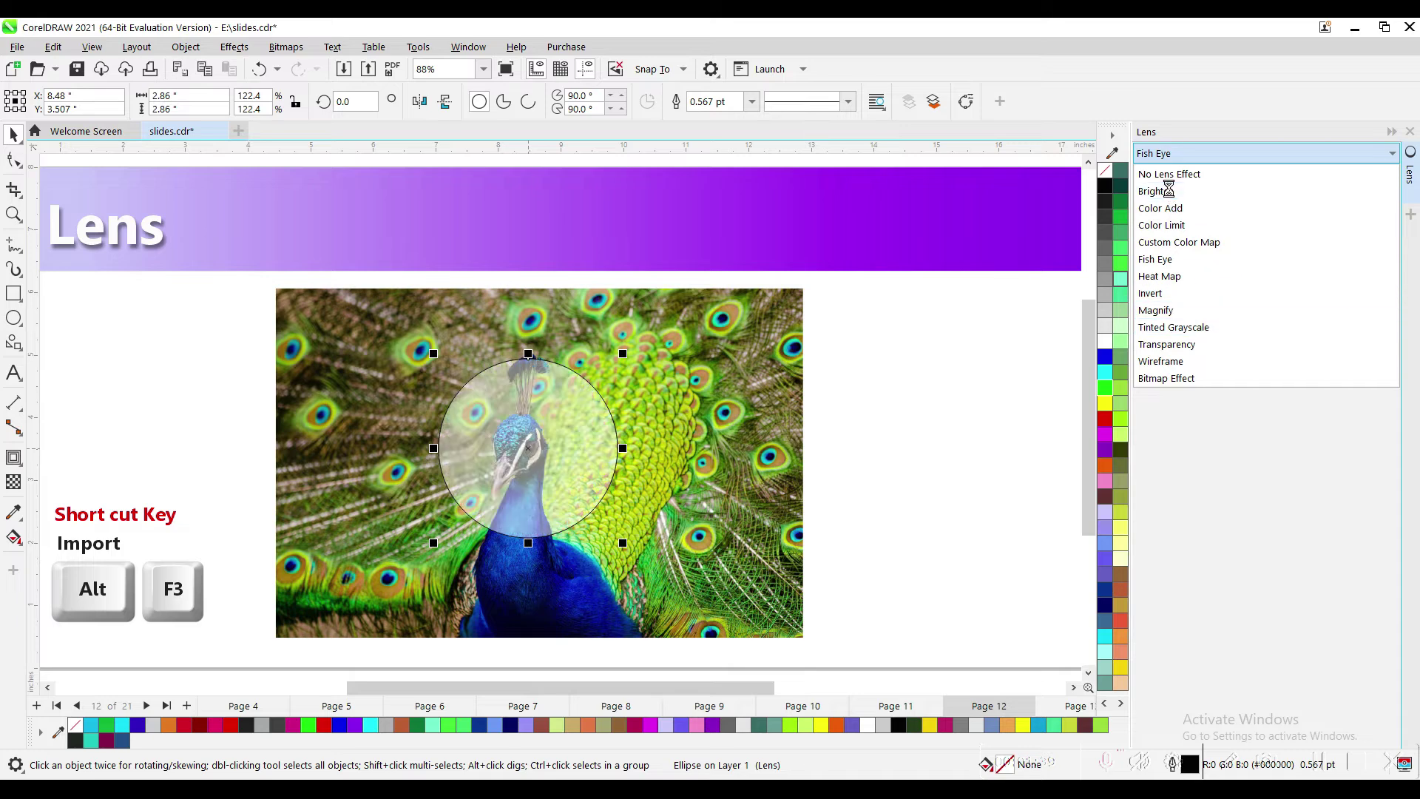
left_click(1171, 192)
left_click(1167, 156)
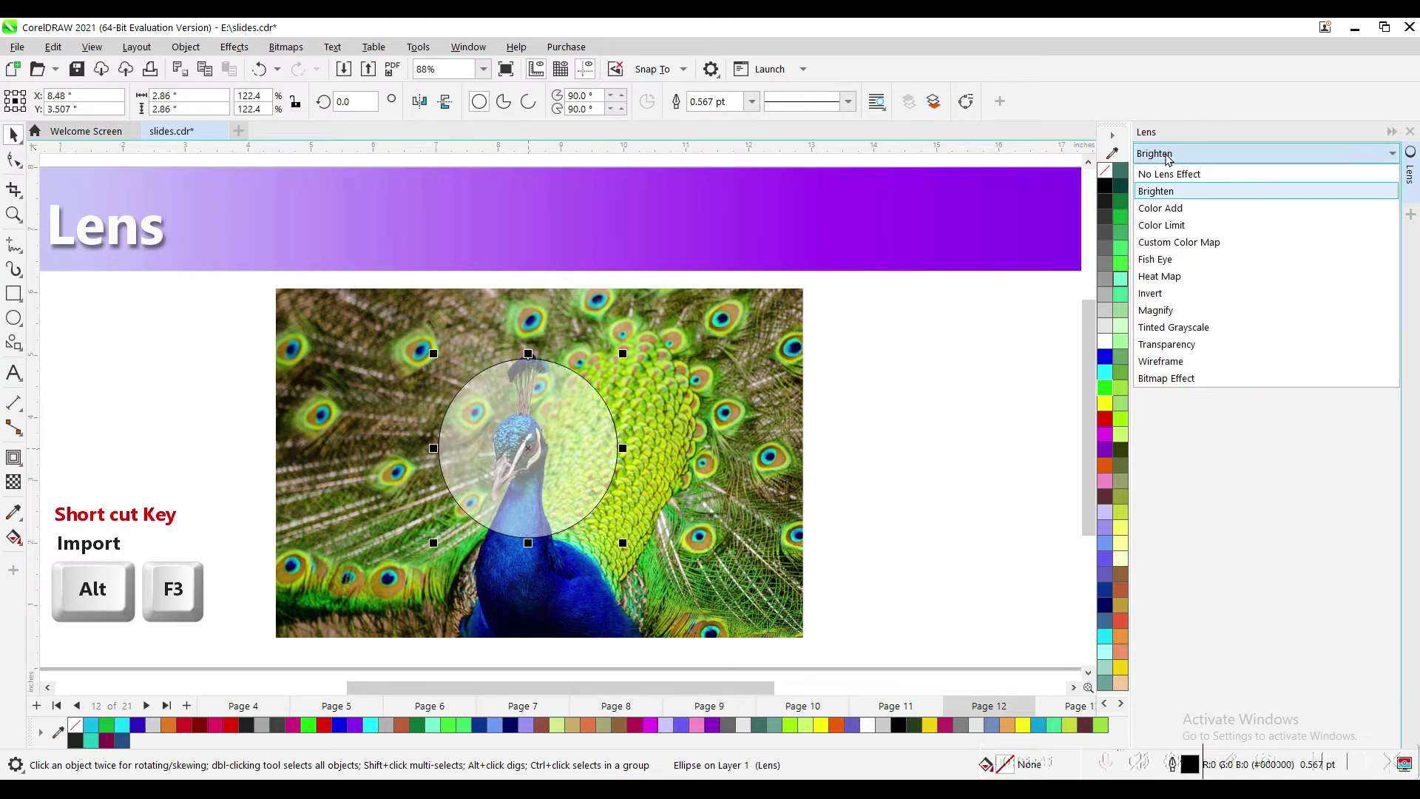
left_click(1197, 345)
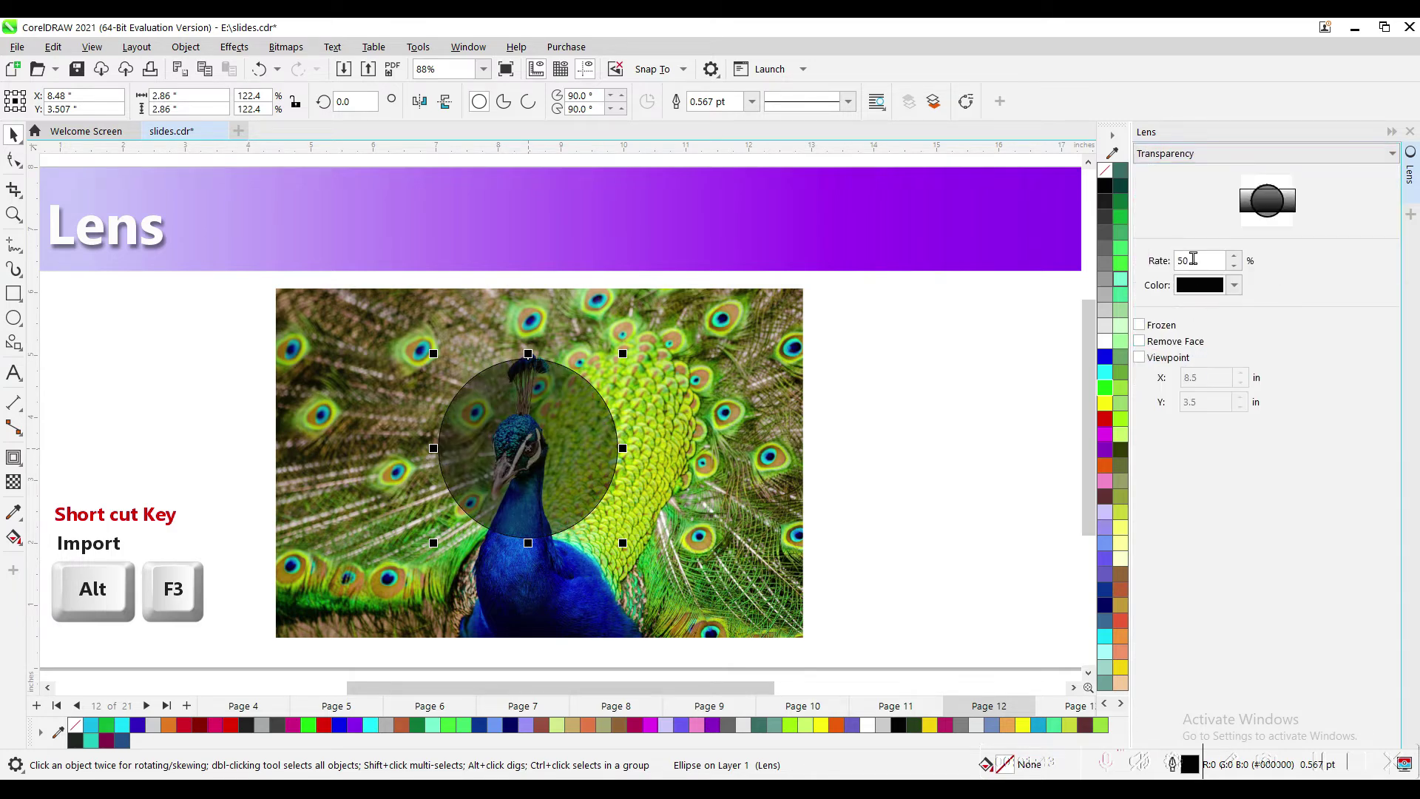
left_click(1179, 156)
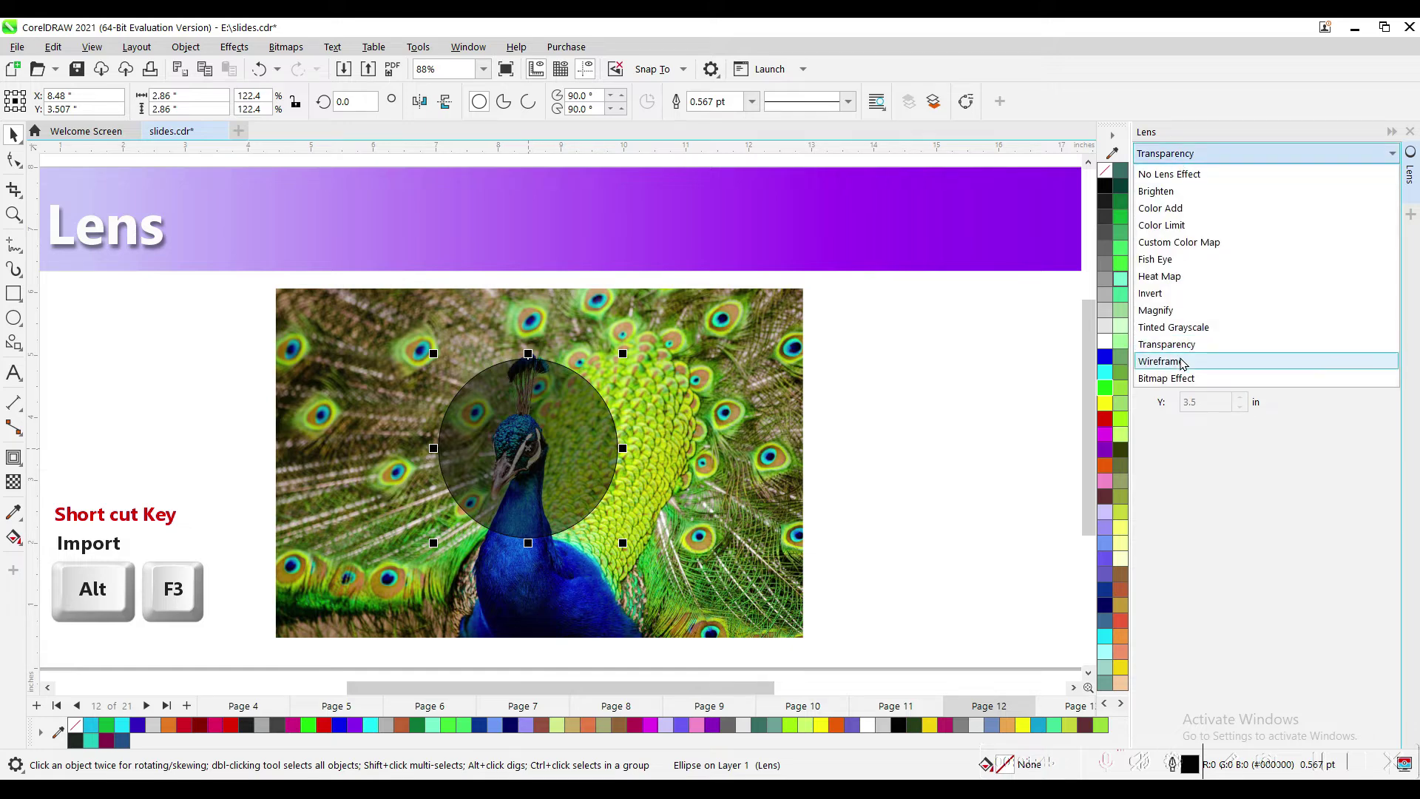
left_click(1182, 363)
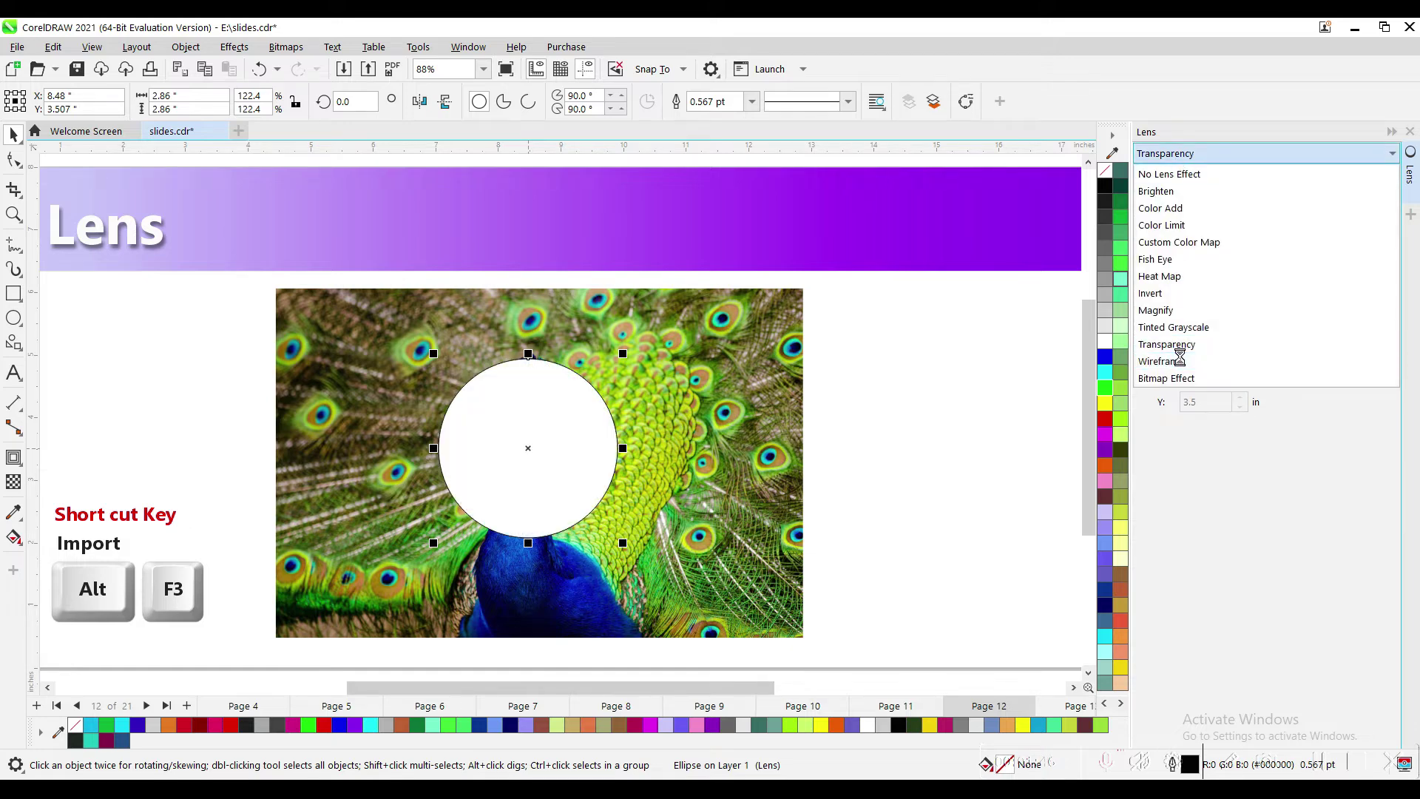
- Set the circle's lens type to Magnify and move it onto the green feathers beside the peacock's head
left_click(1178, 157)
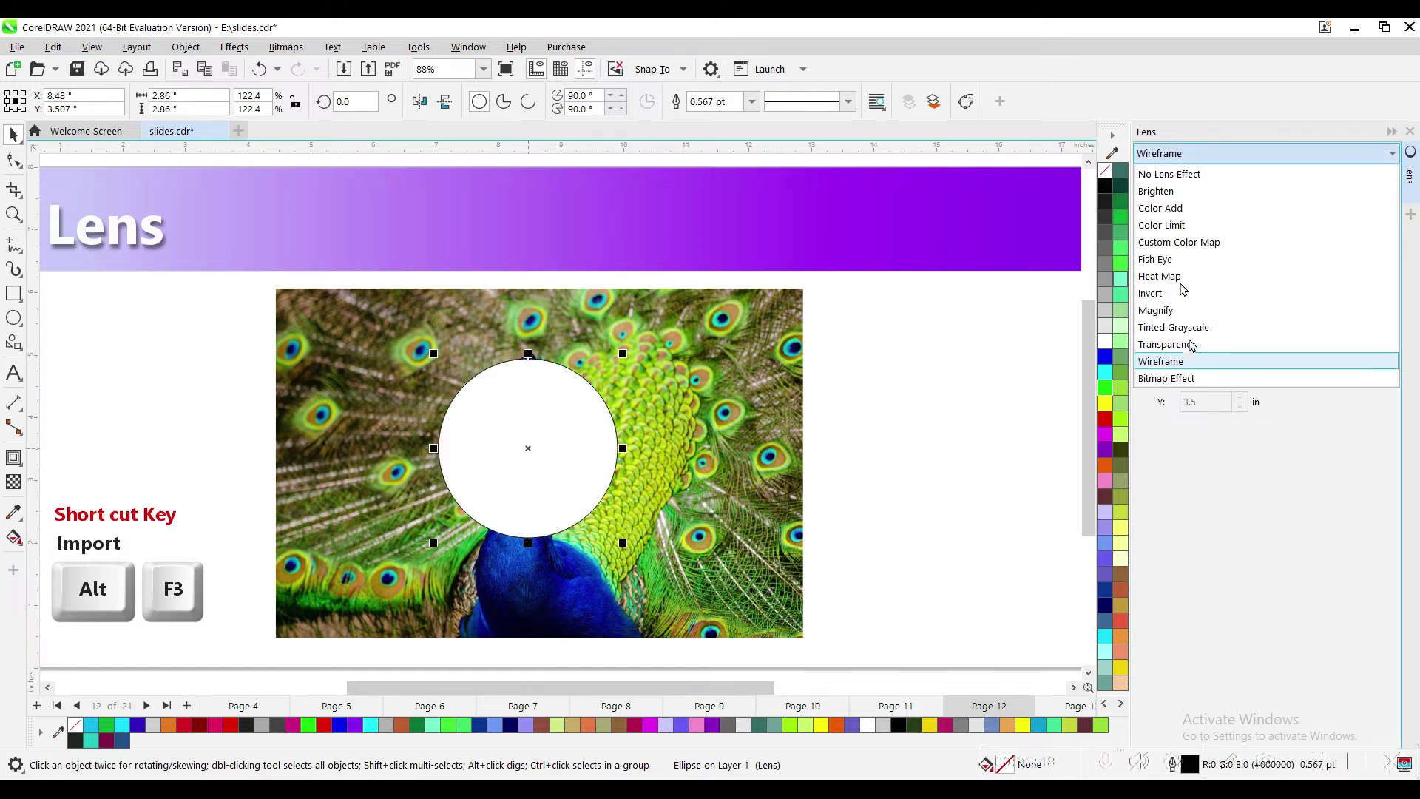
left_click(1169, 311)
left_click_drag(528, 456, 596, 441)
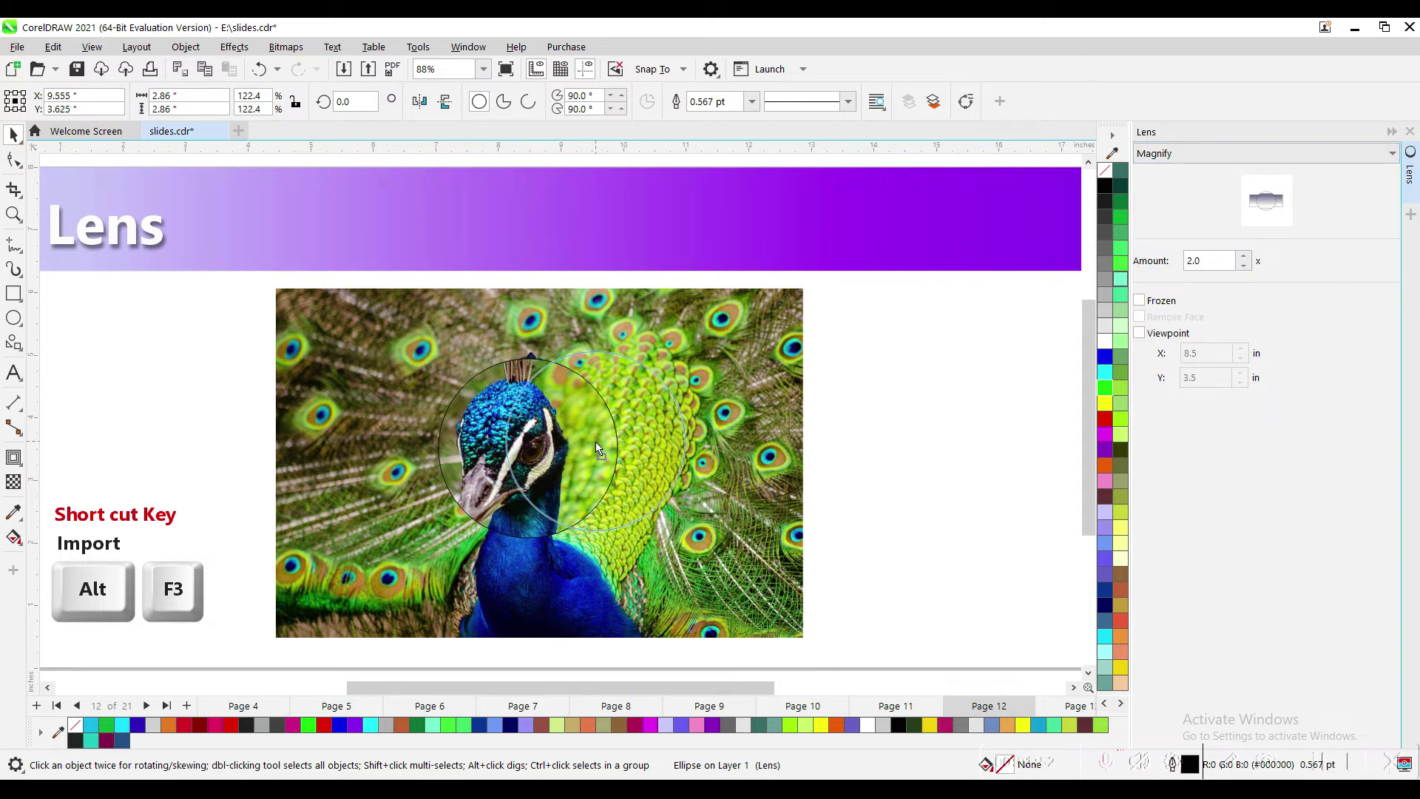
- Apply the Heat Map lens to the circle and move it back toward the peacock's head
left_click(1201, 155)
left_click(1194, 277)
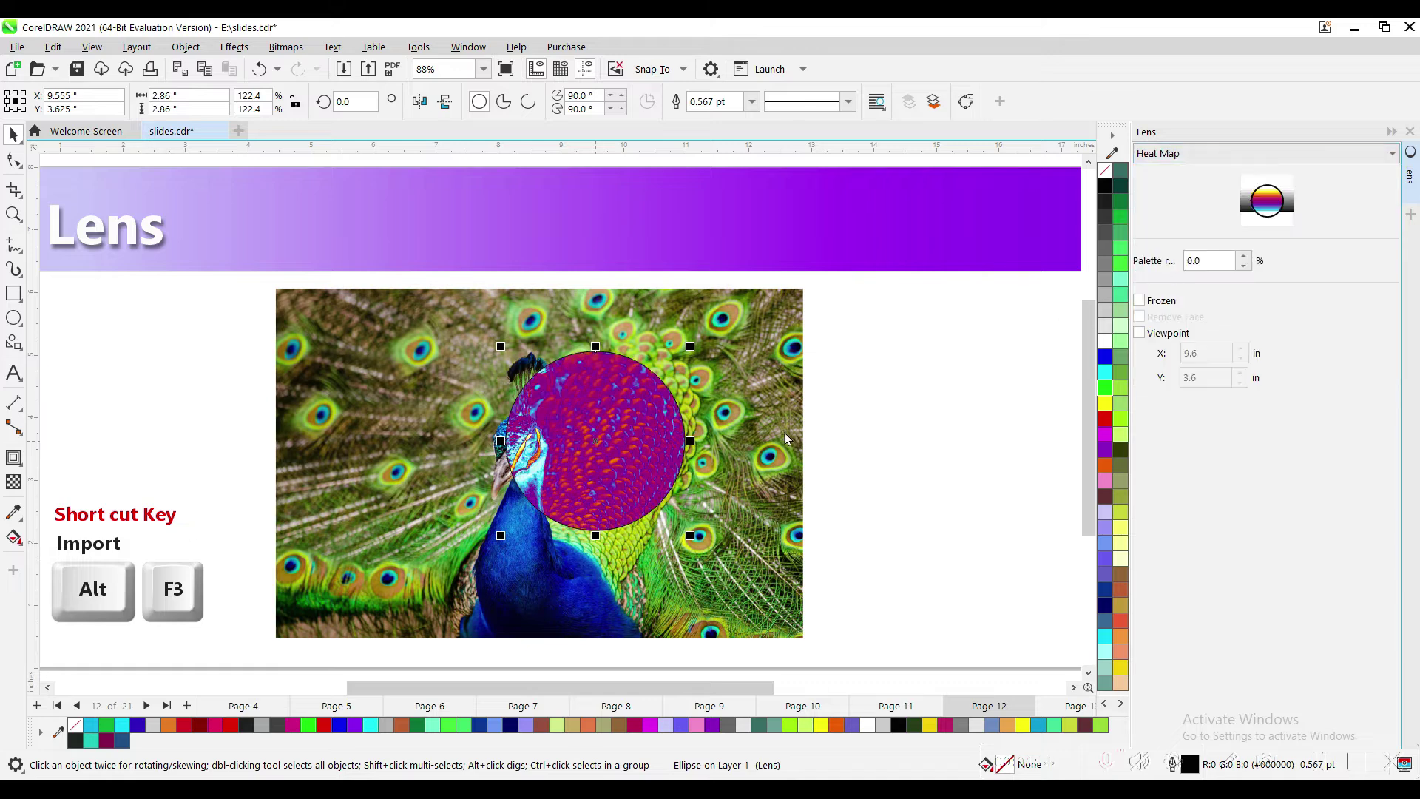
left_click_drag(611, 432, 556, 453)
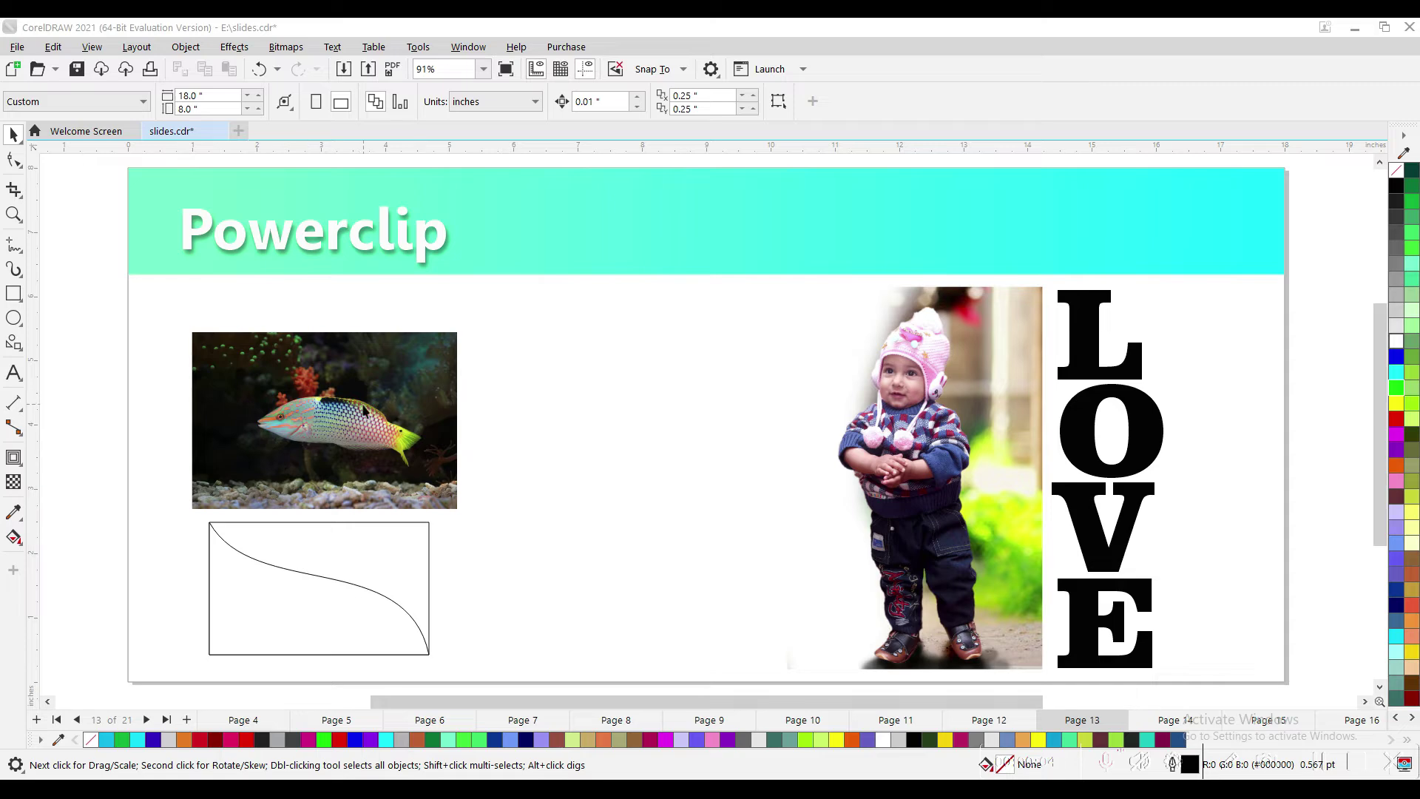
- Move the fish photo from above the outlined rectangle to the empty area beside the child's photo
left_click(347, 435)
left_click_drag(372, 404, 611, 435)
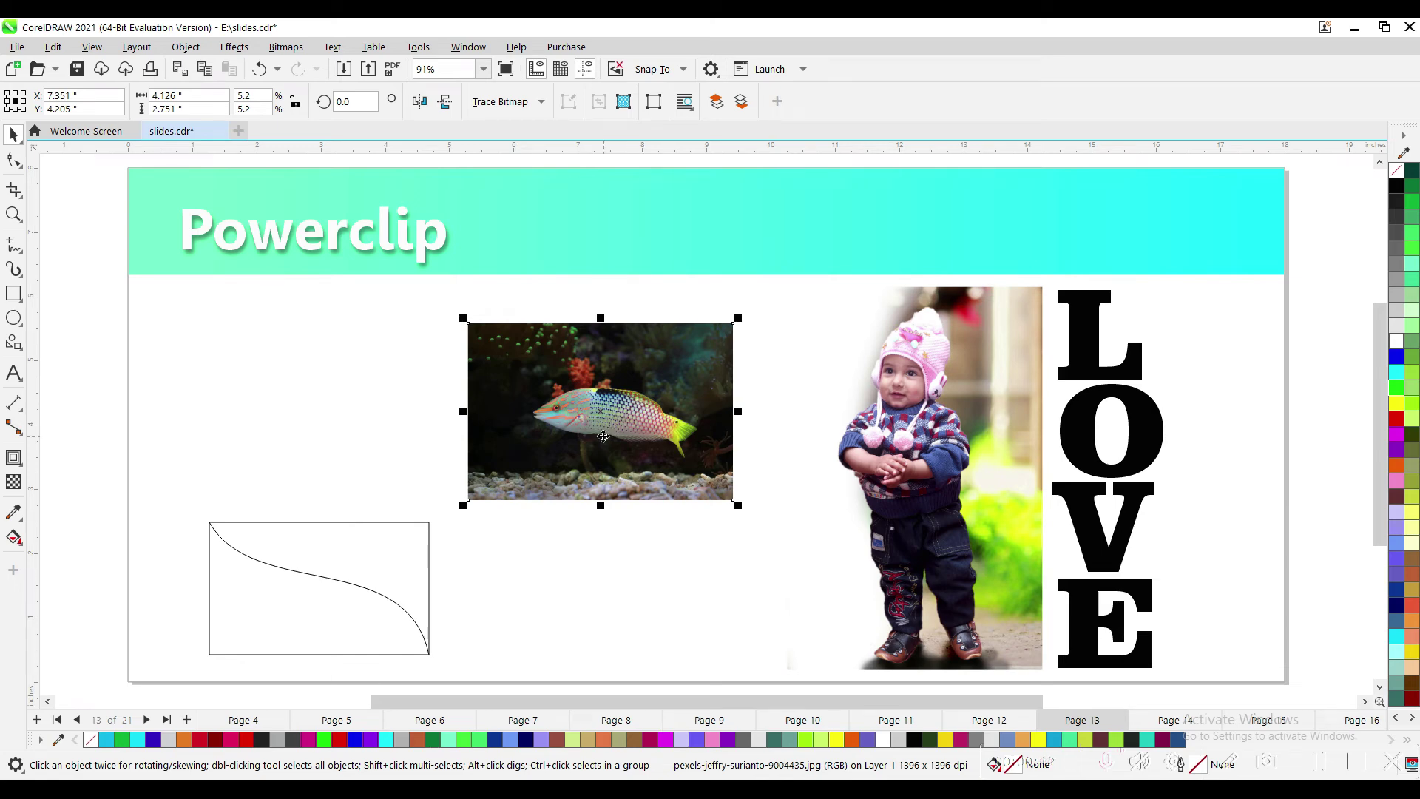
left_click_drag(595, 449, 625, 457)
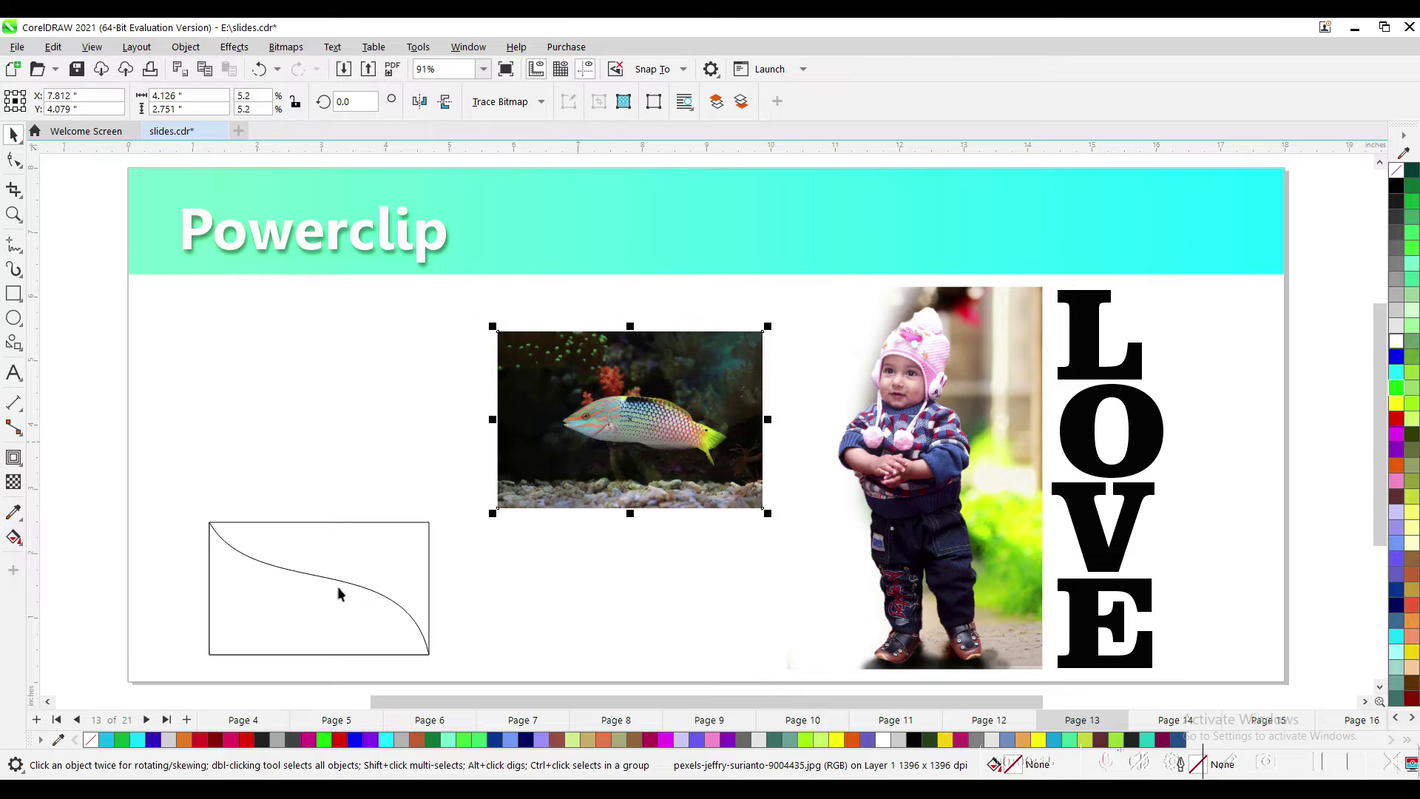
- Fill the curved lower shape with magenta and the rectangle behind it with light green (#CCFF66)
left_click(299, 577)
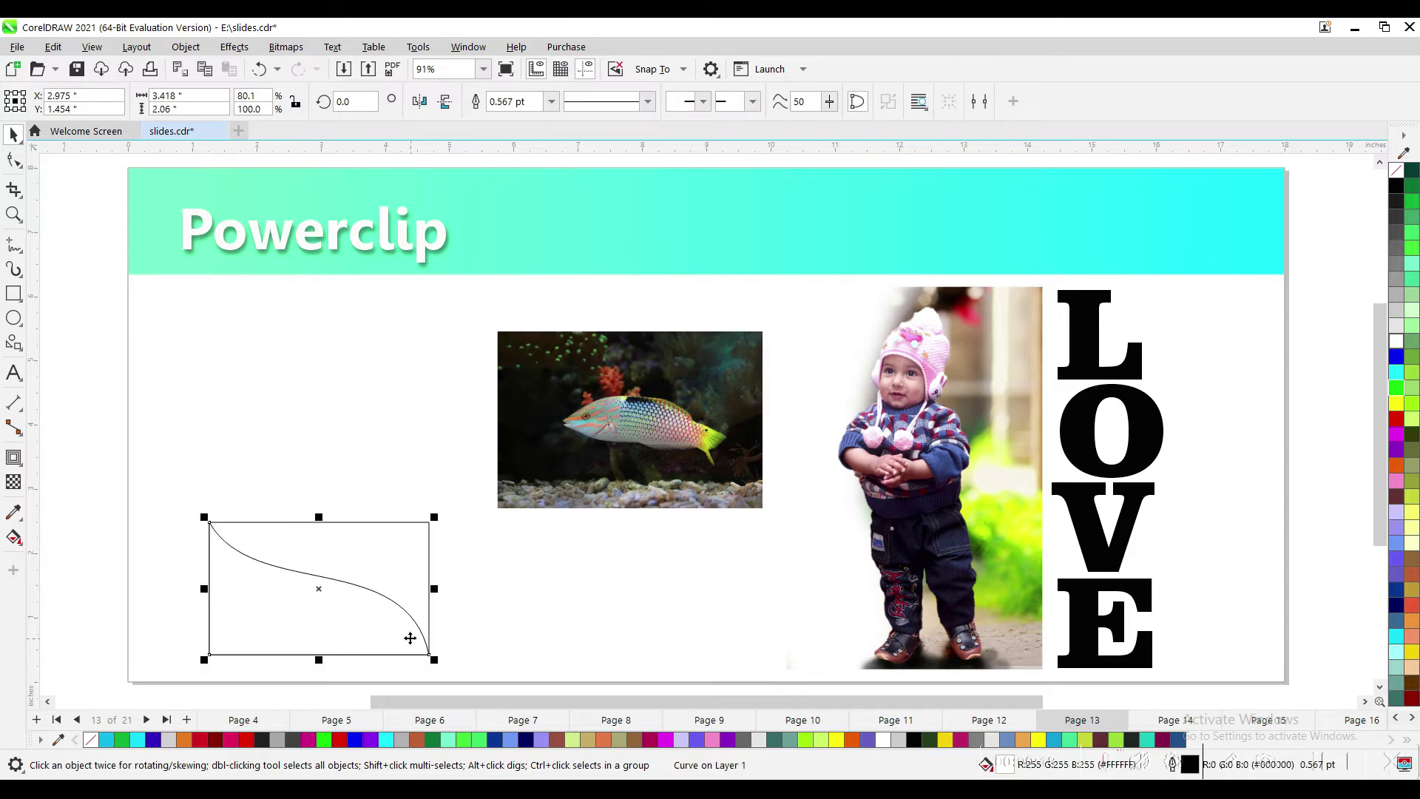
left_click(474, 621)
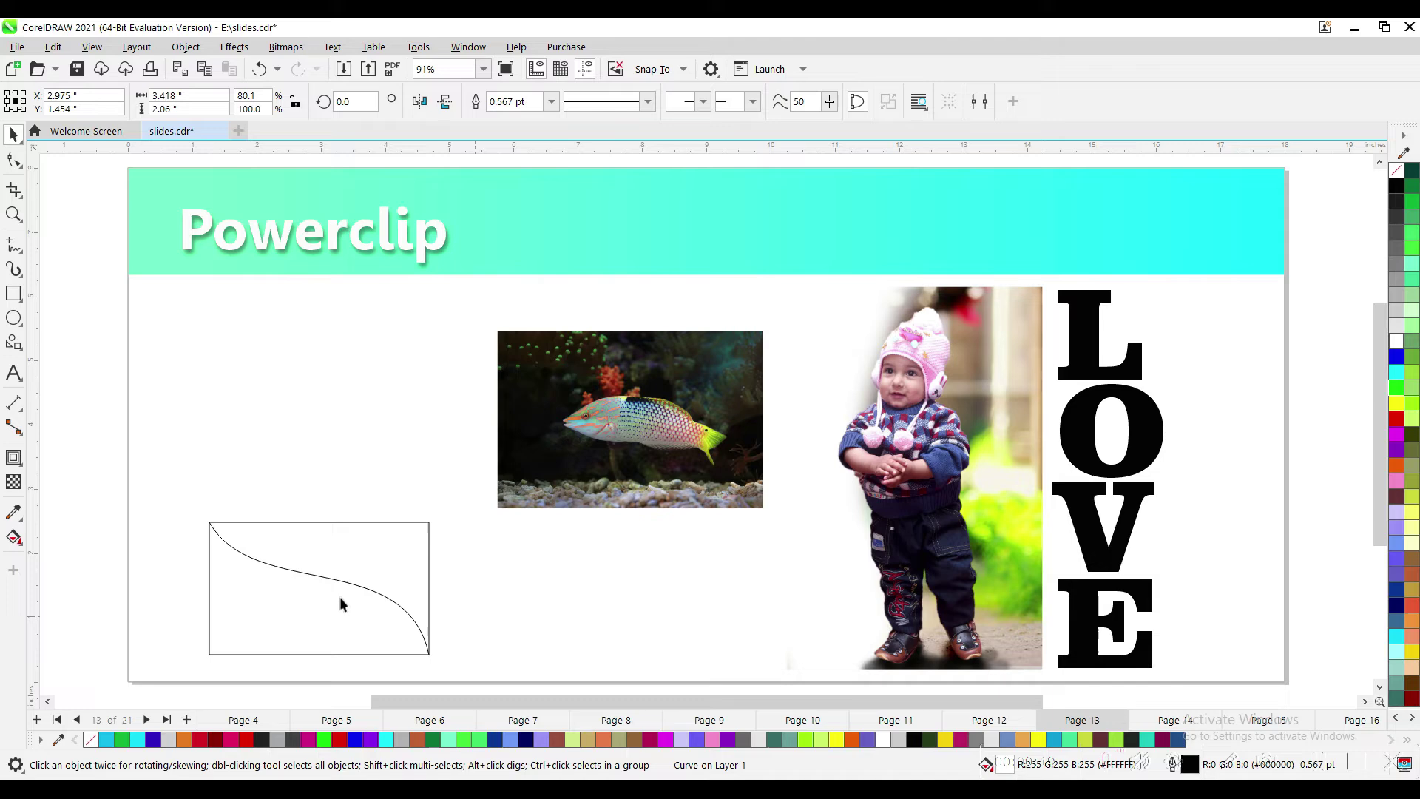
left_click(273, 572)
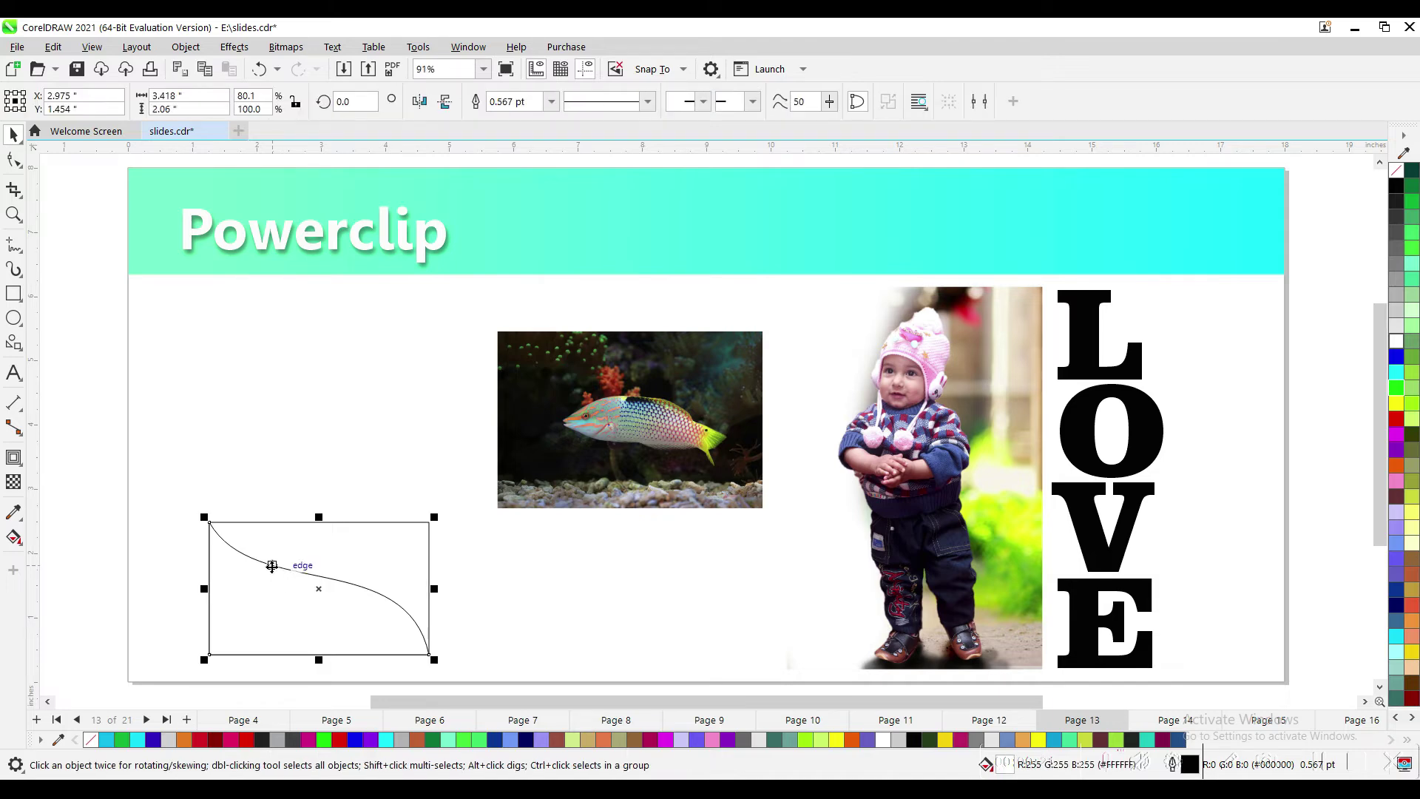
left_click(1396, 435)
left_click(354, 522)
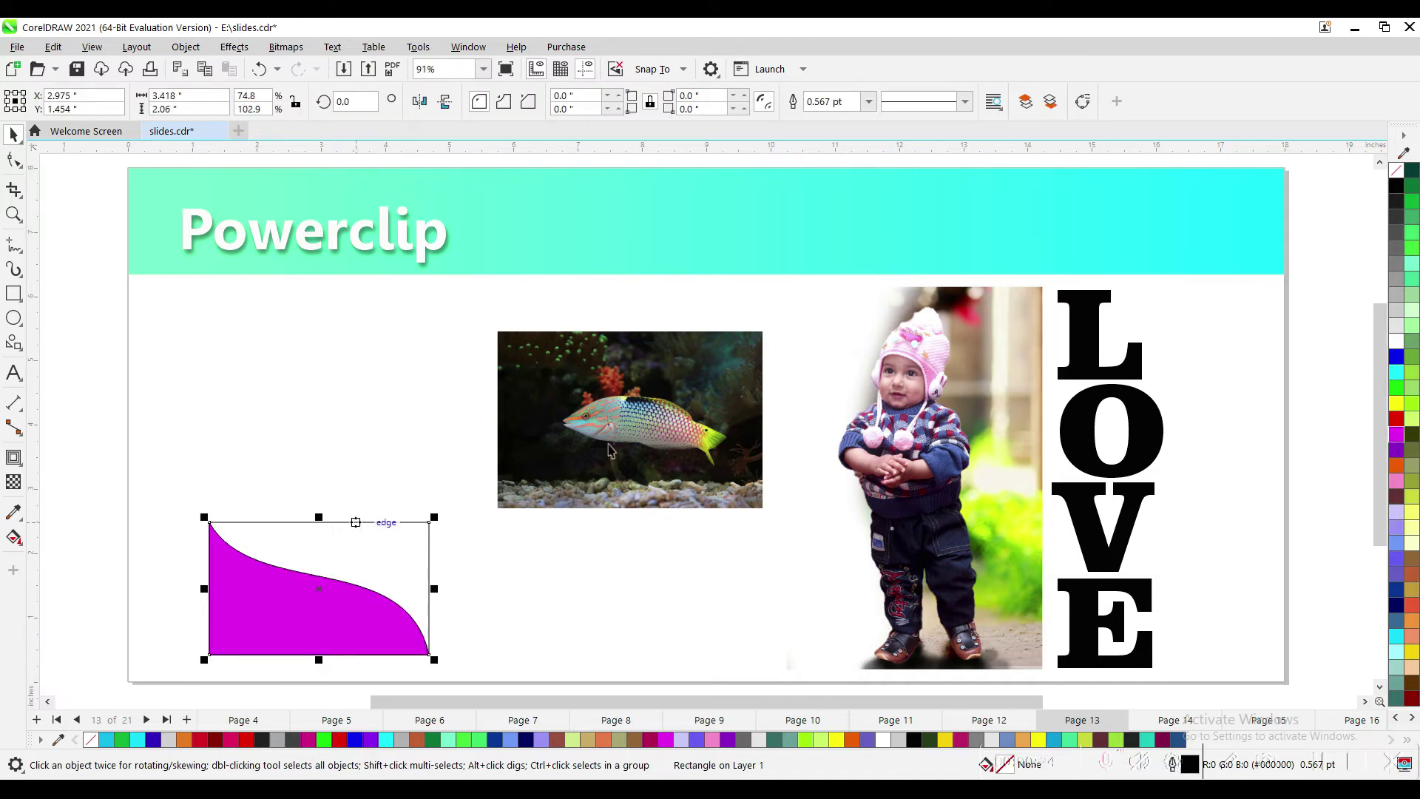
left_click(1412, 416)
- Place the fish photo inside the magenta curved shape as a PowerClip
left_click(589, 427)
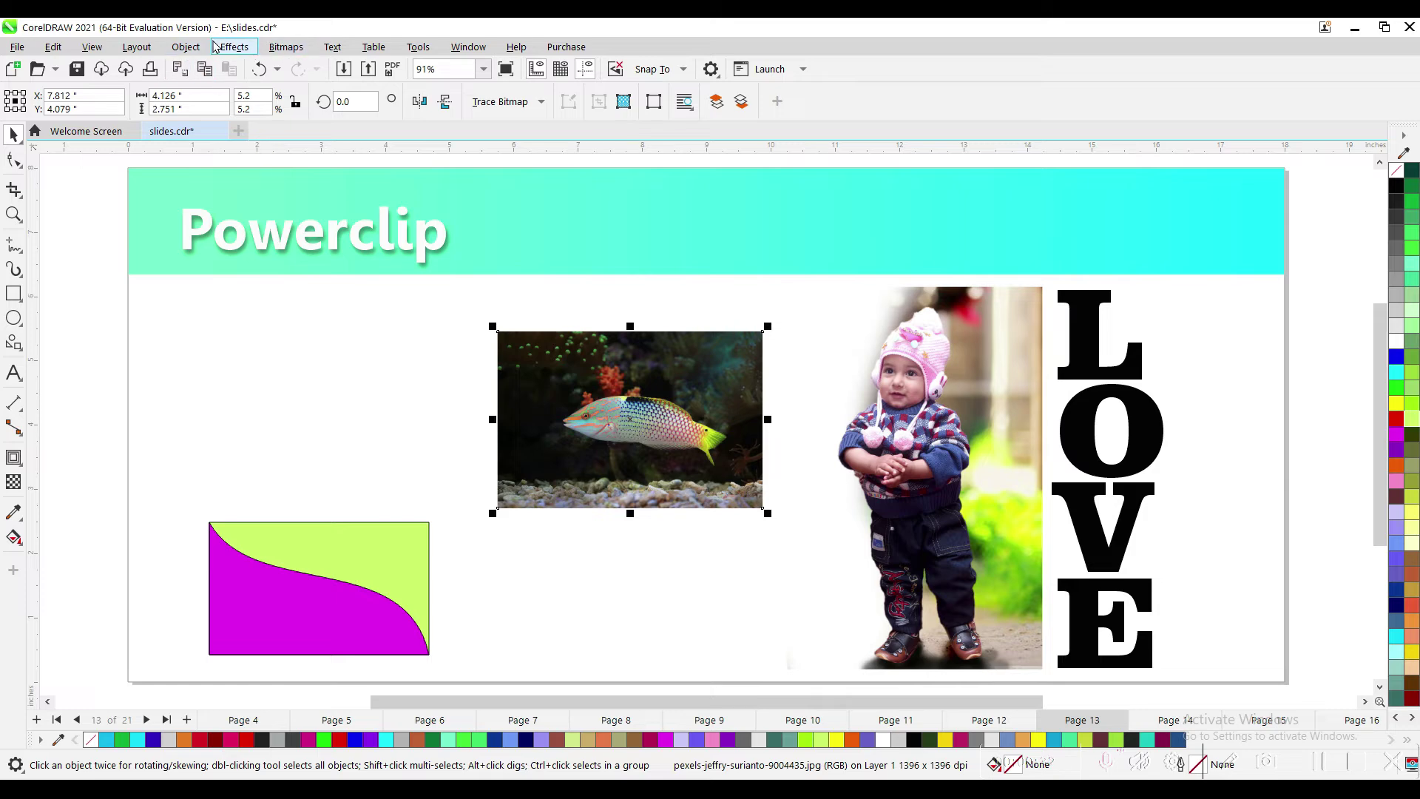
left_click(185, 48)
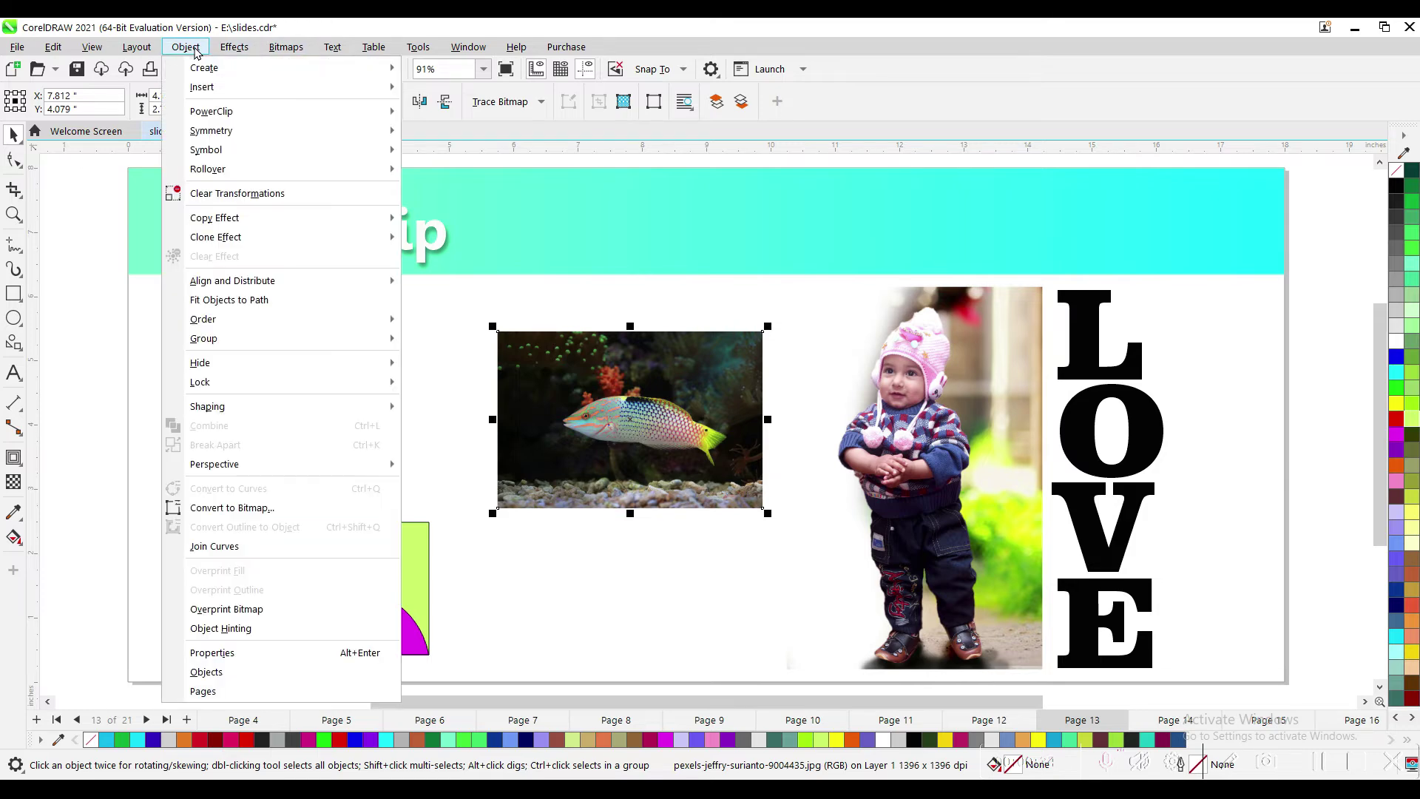
mouse_move(370, 111)
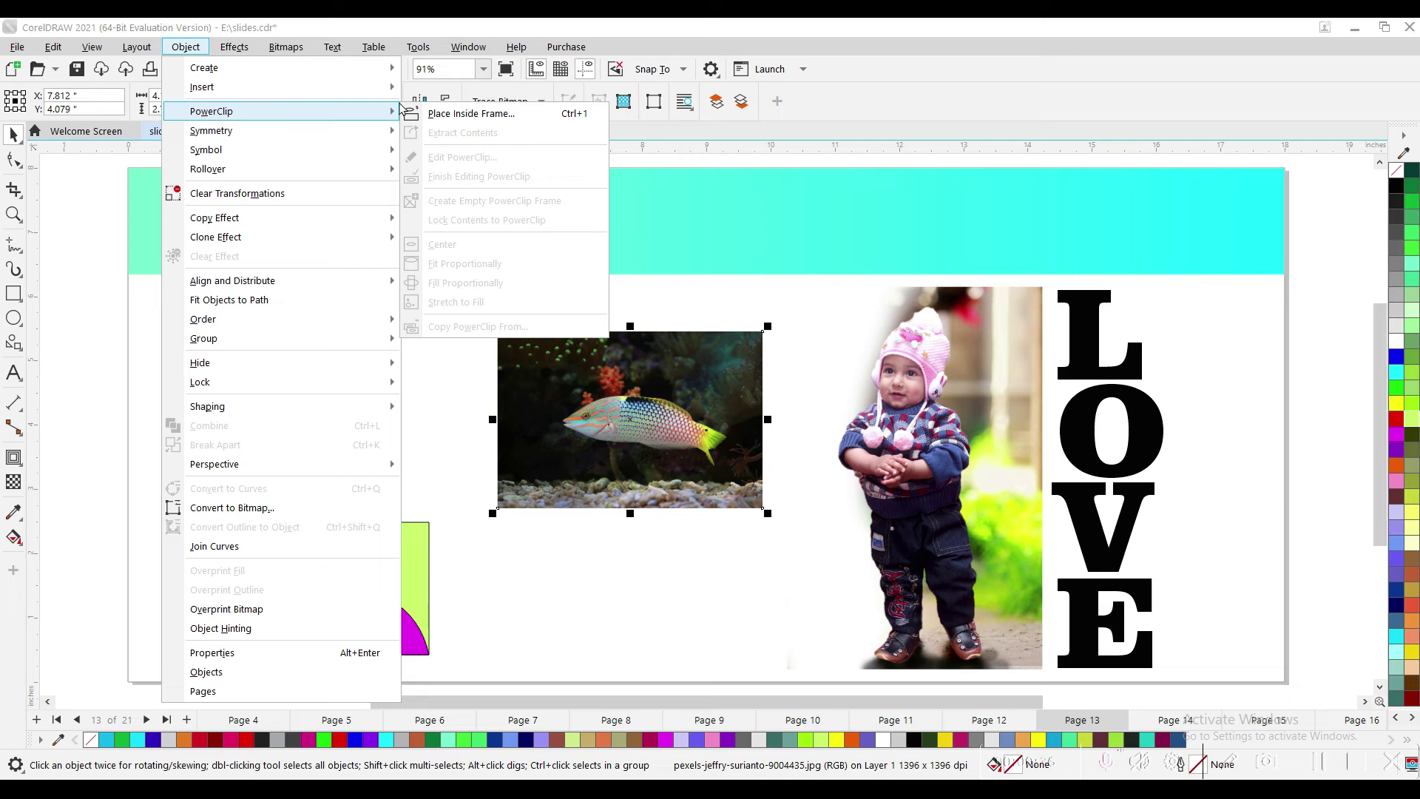
left_click(445, 114)
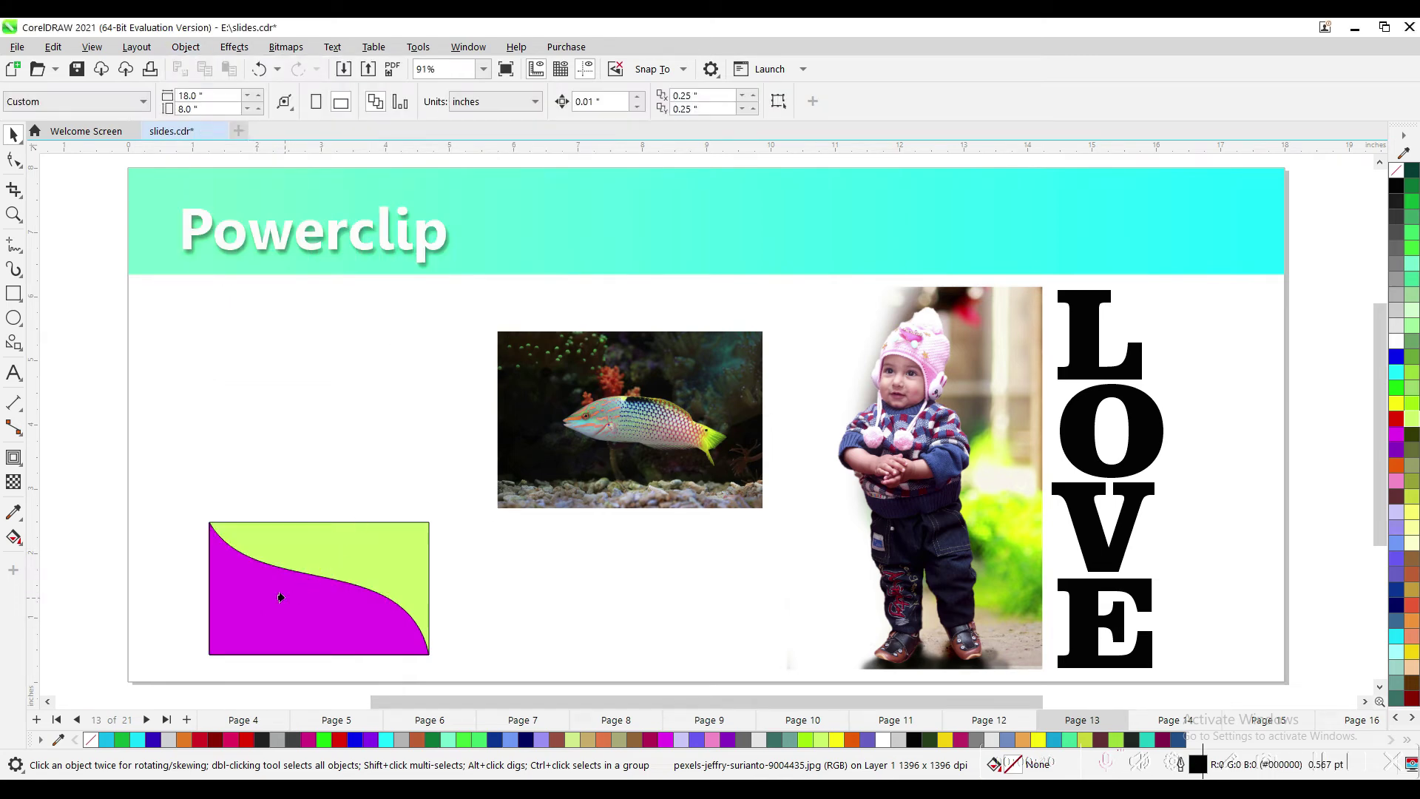
left_click(247, 618)
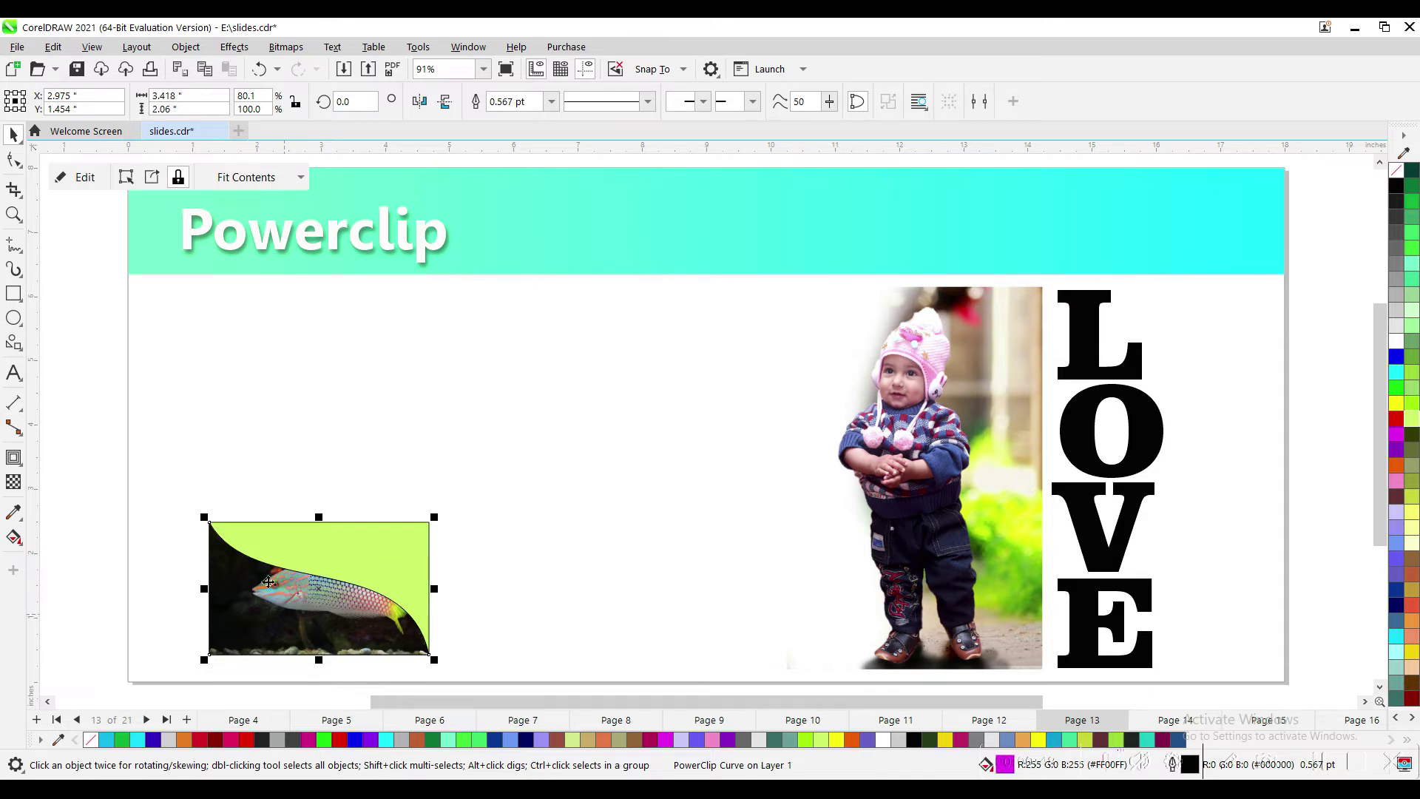
- Edit the PowerClip contents to reposition the fish within the curved frame, and finish editing
left_click(85, 178)
left_click_drag(294, 614, 314, 611)
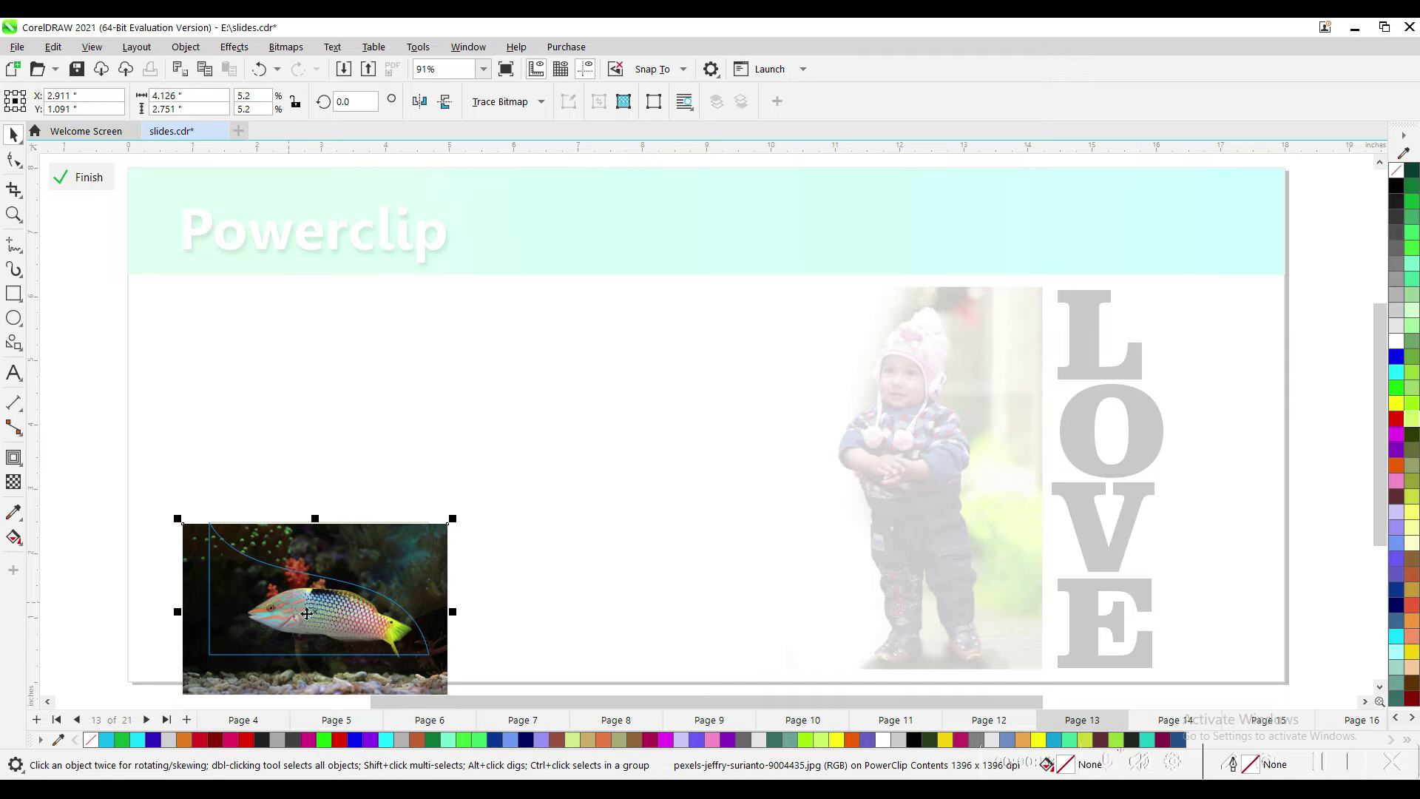
left_click_drag(303, 614, 299, 613)
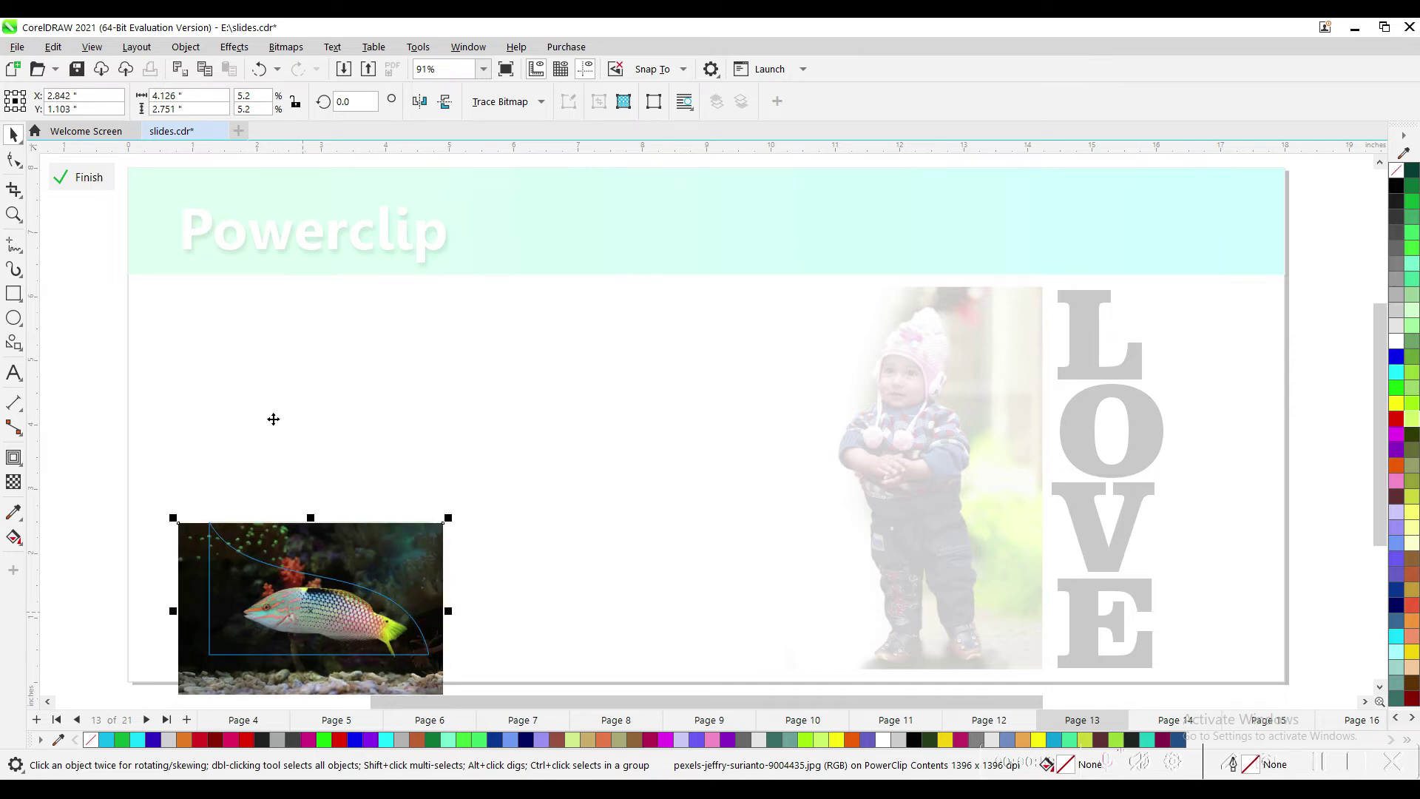
left_click(79, 181)
left_click(499, 521)
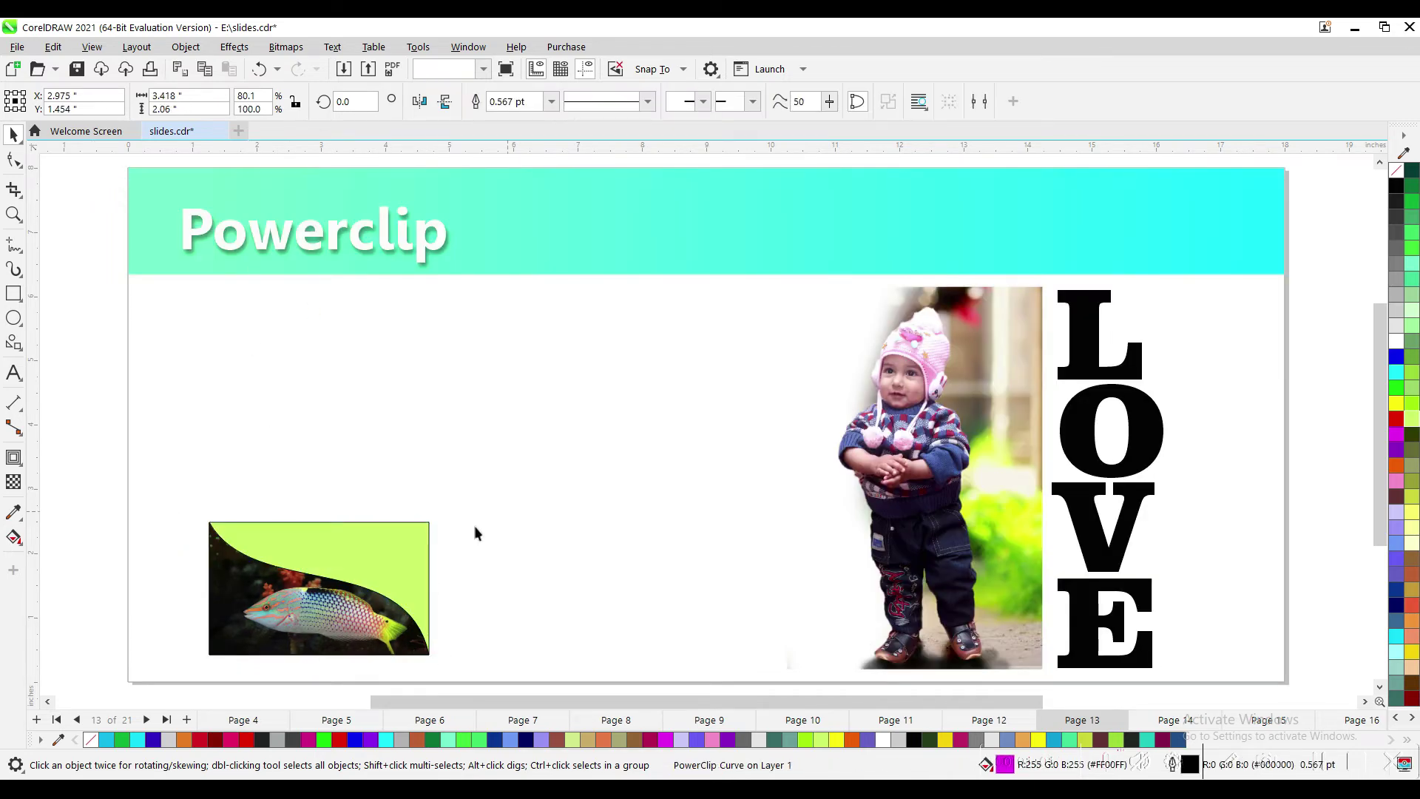
- Undo the fish photo's repositioning and its PowerClip placement in the curved shape
double_click(396, 575)
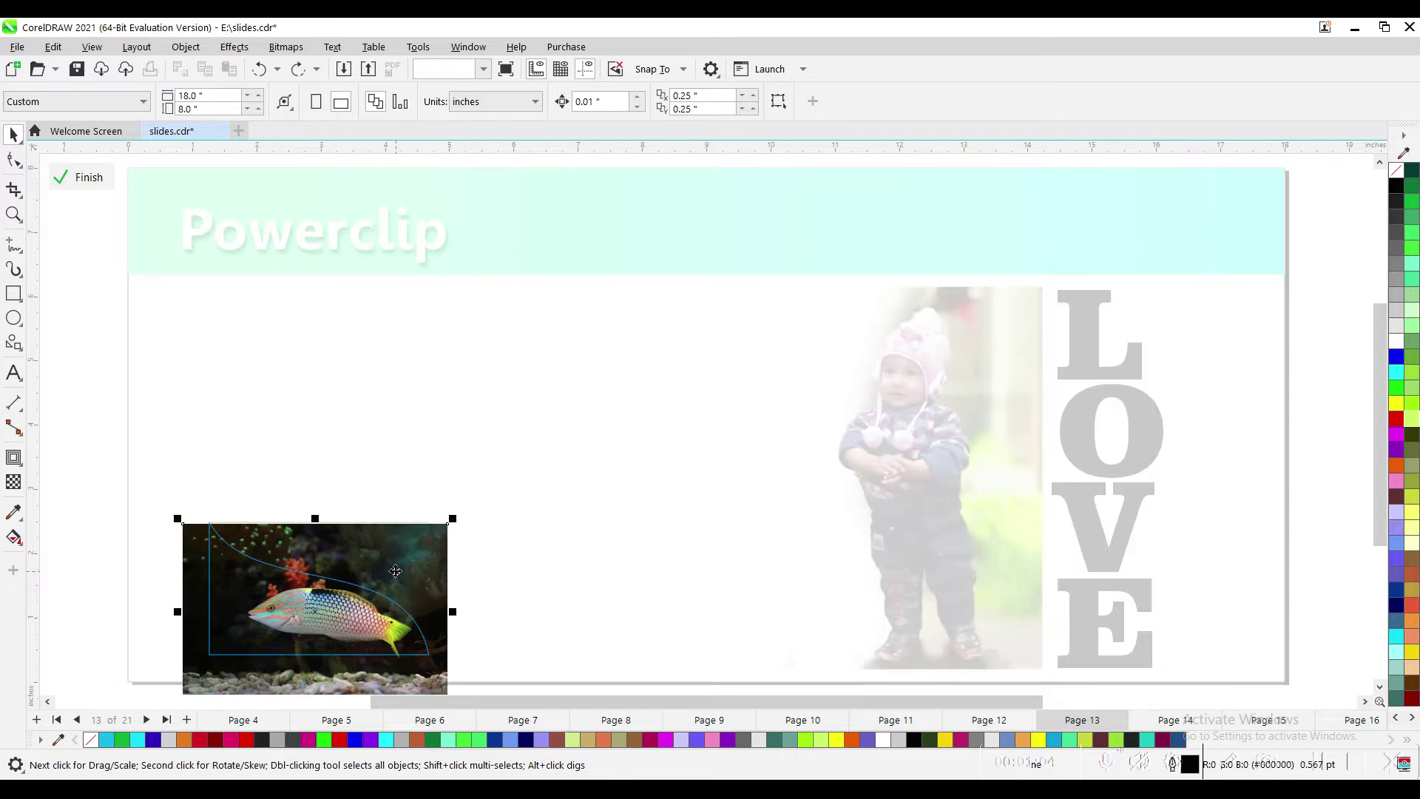
key("ctrl+z")
key("ctrl+z")
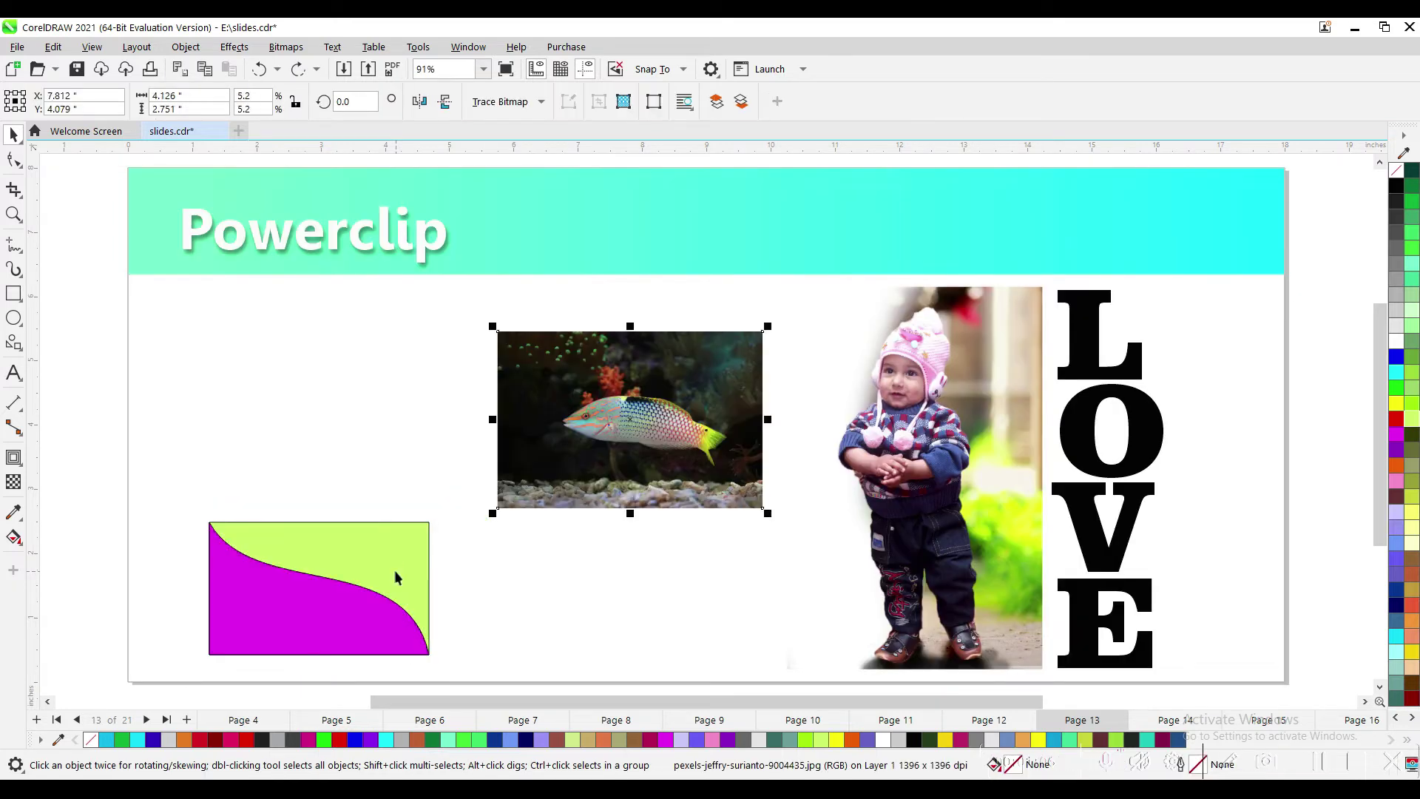
- PowerClip the fish photo inside the light green rectangle by dropping it directly onto that shape
left_click(570, 579)
left_click(592, 453)
left_click_drag(586, 433, 312, 548)
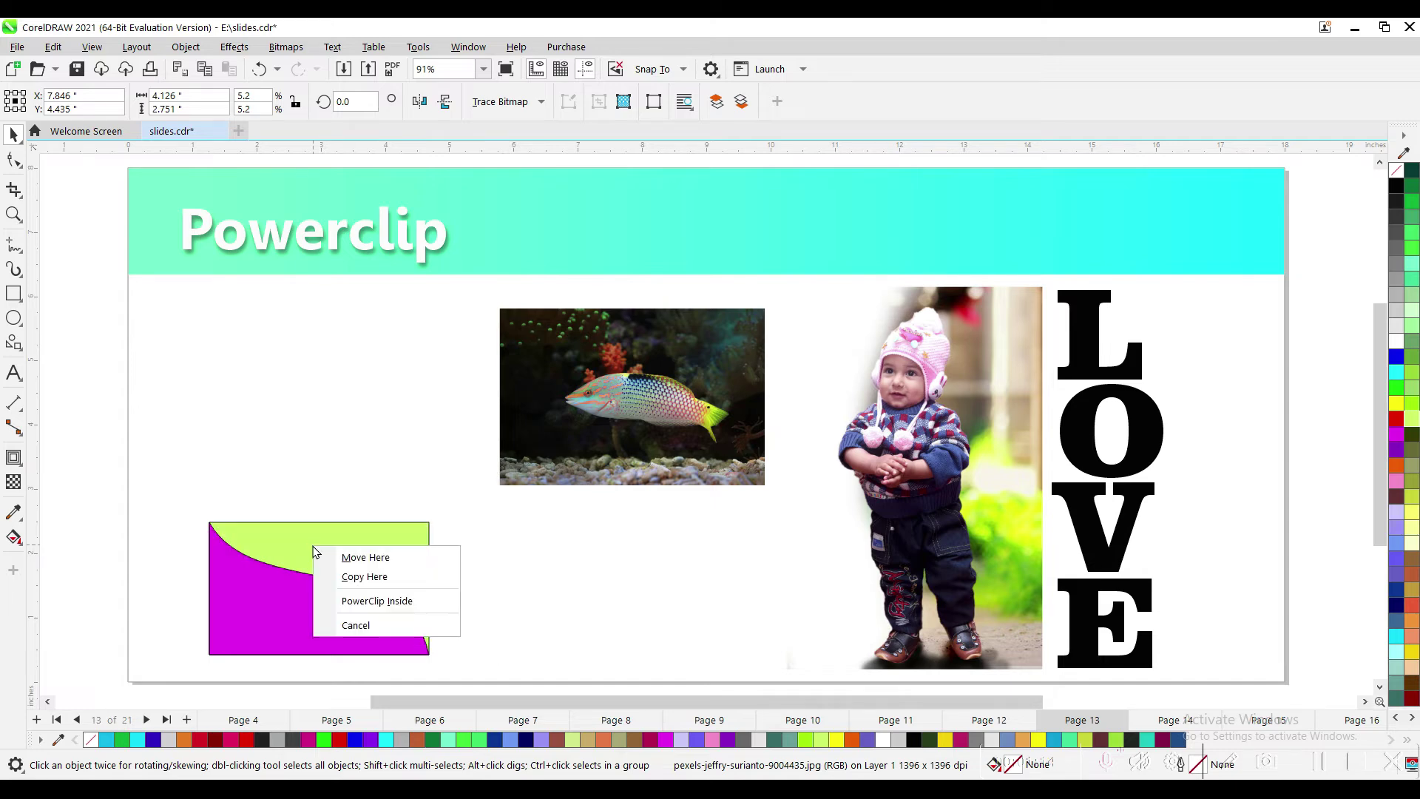
left_click(360, 601)
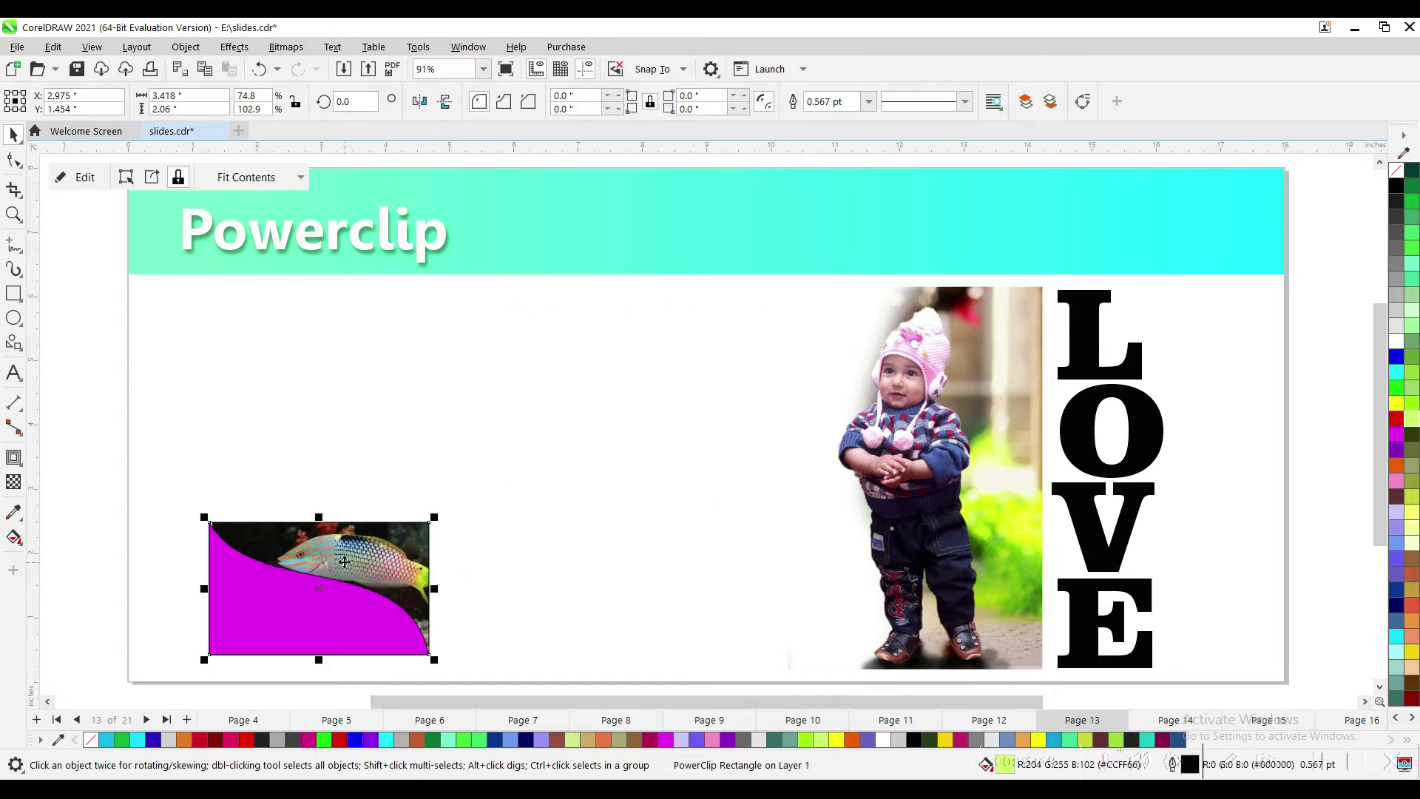
left_click(554, 485)
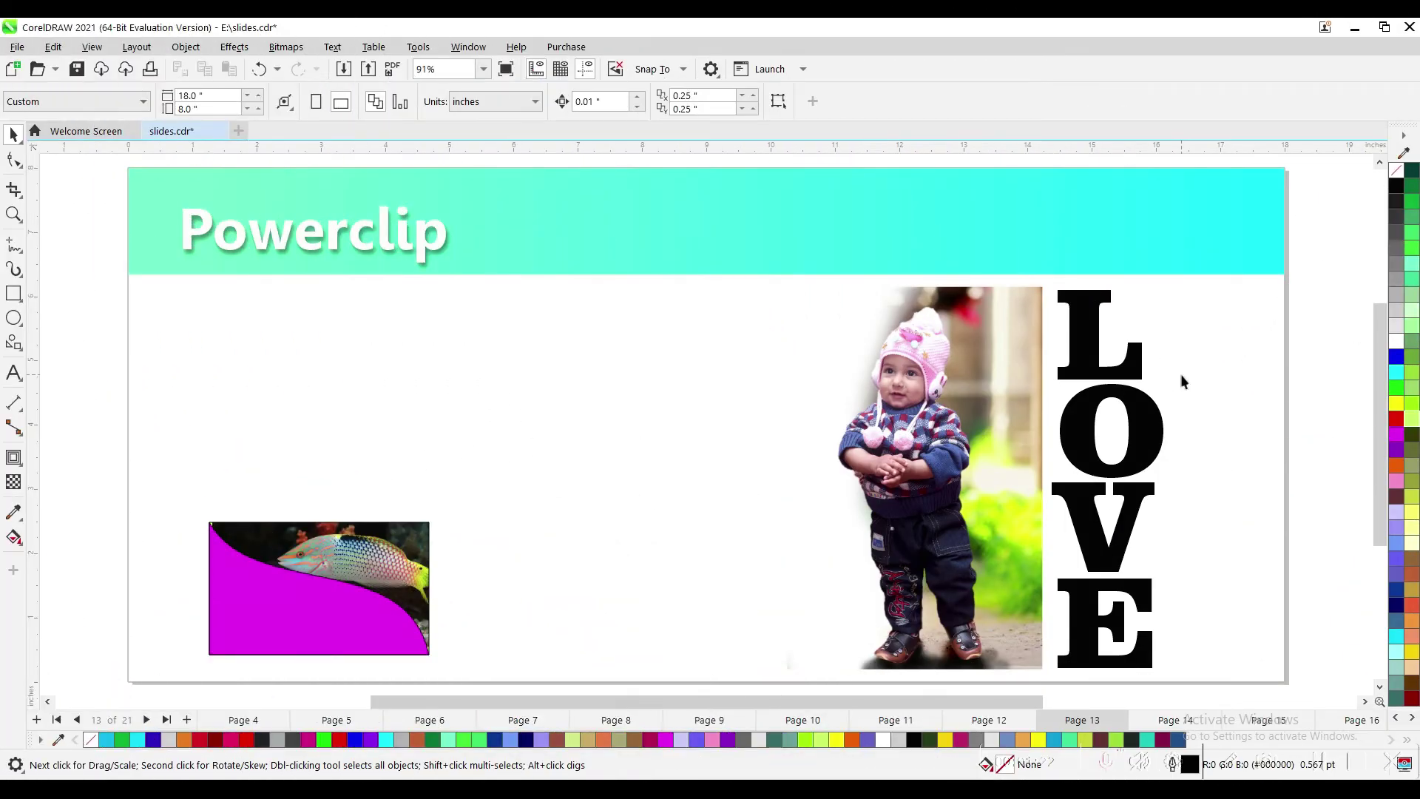
- Try moving the child photo away from the LOVE lettering, and undo the move
key("z")
left_click_drag(776, 247, 1205, 641)
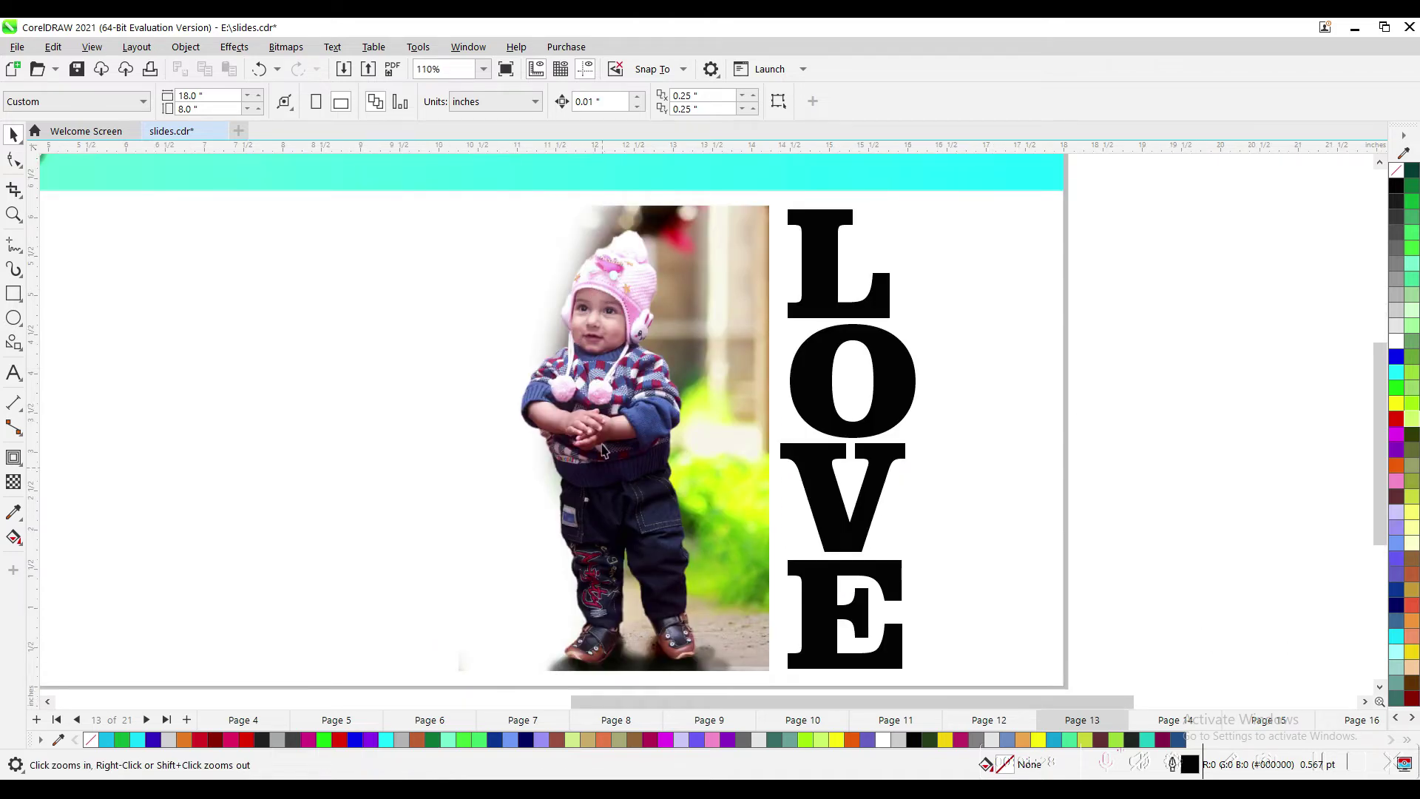
key("space")
left_click(820, 287)
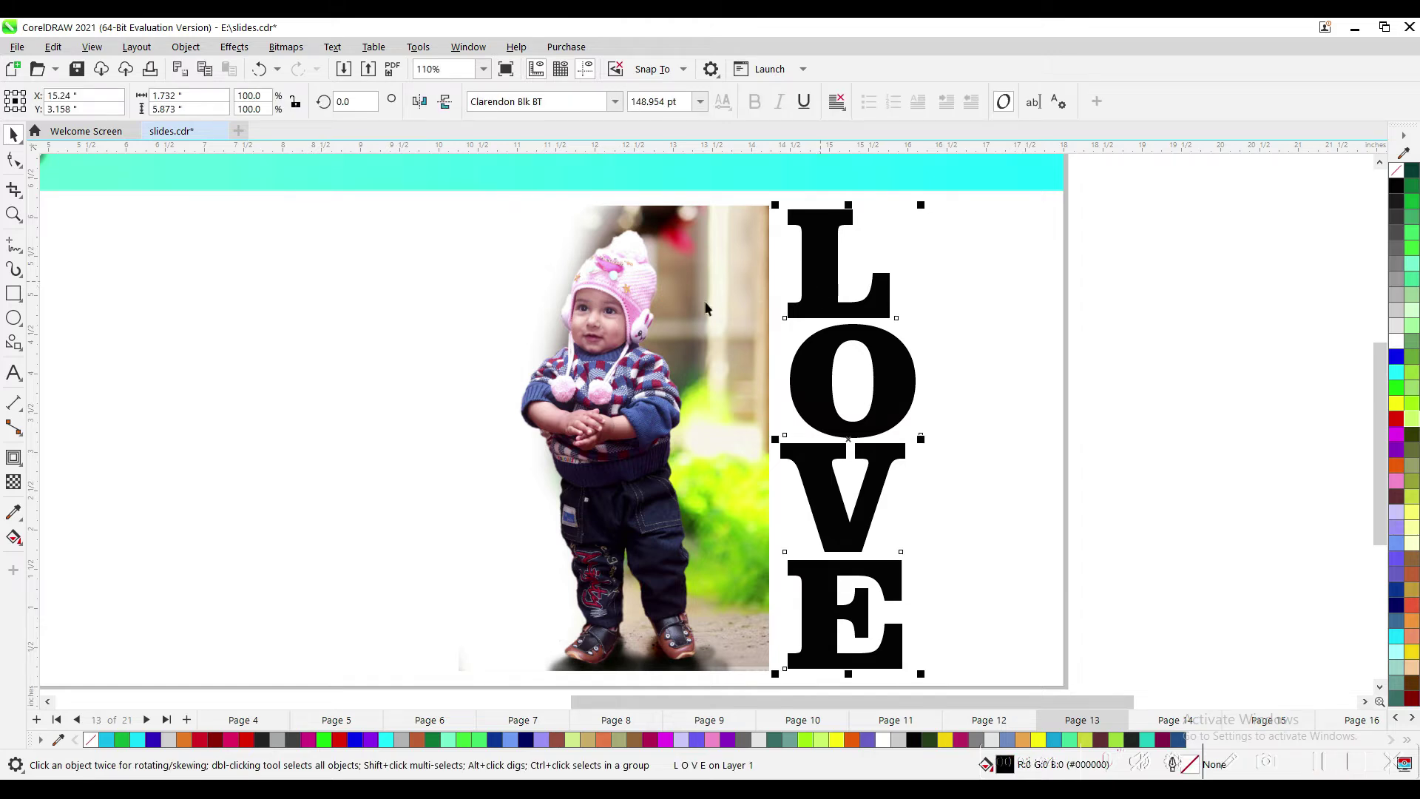
left_click(680, 347)
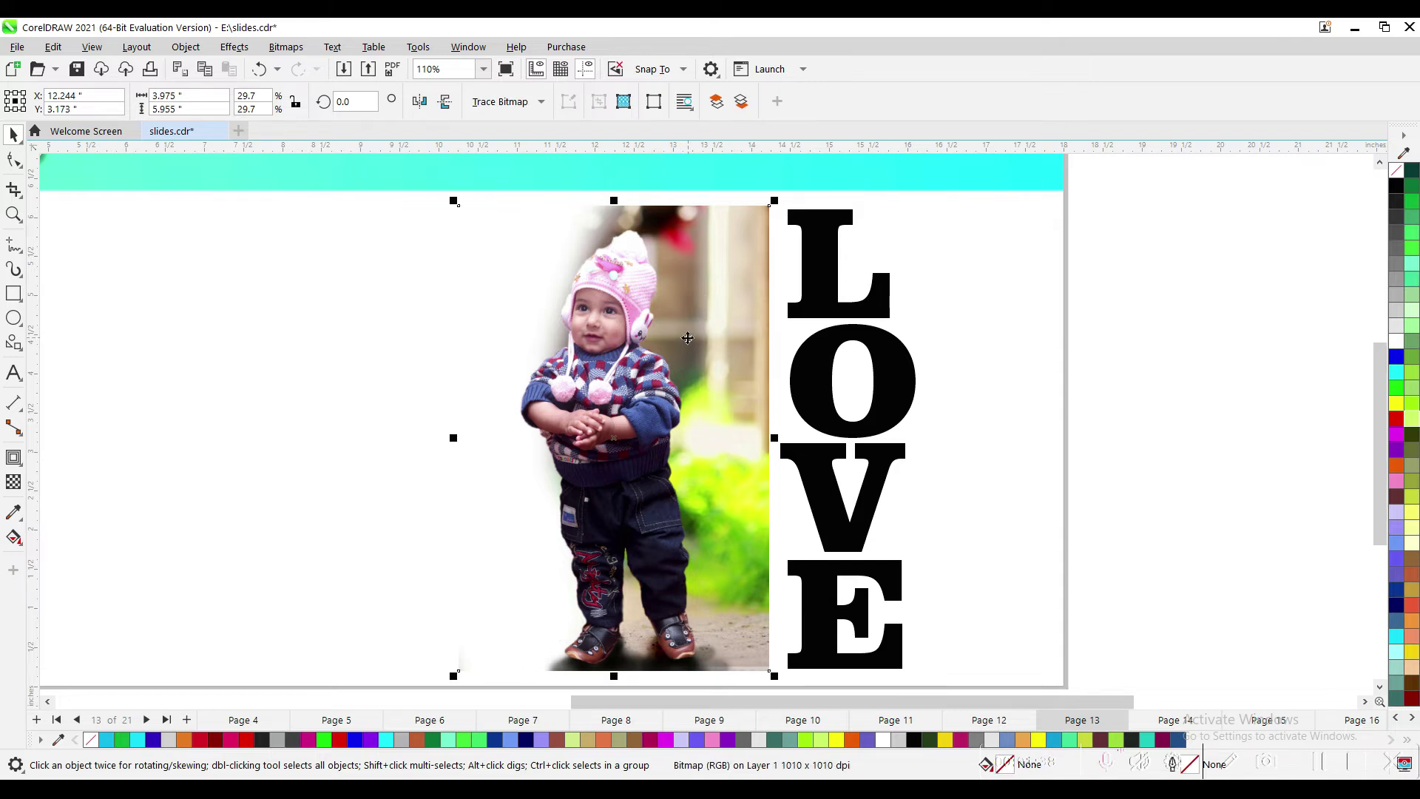
left_click_drag(704, 330, 491, 342)
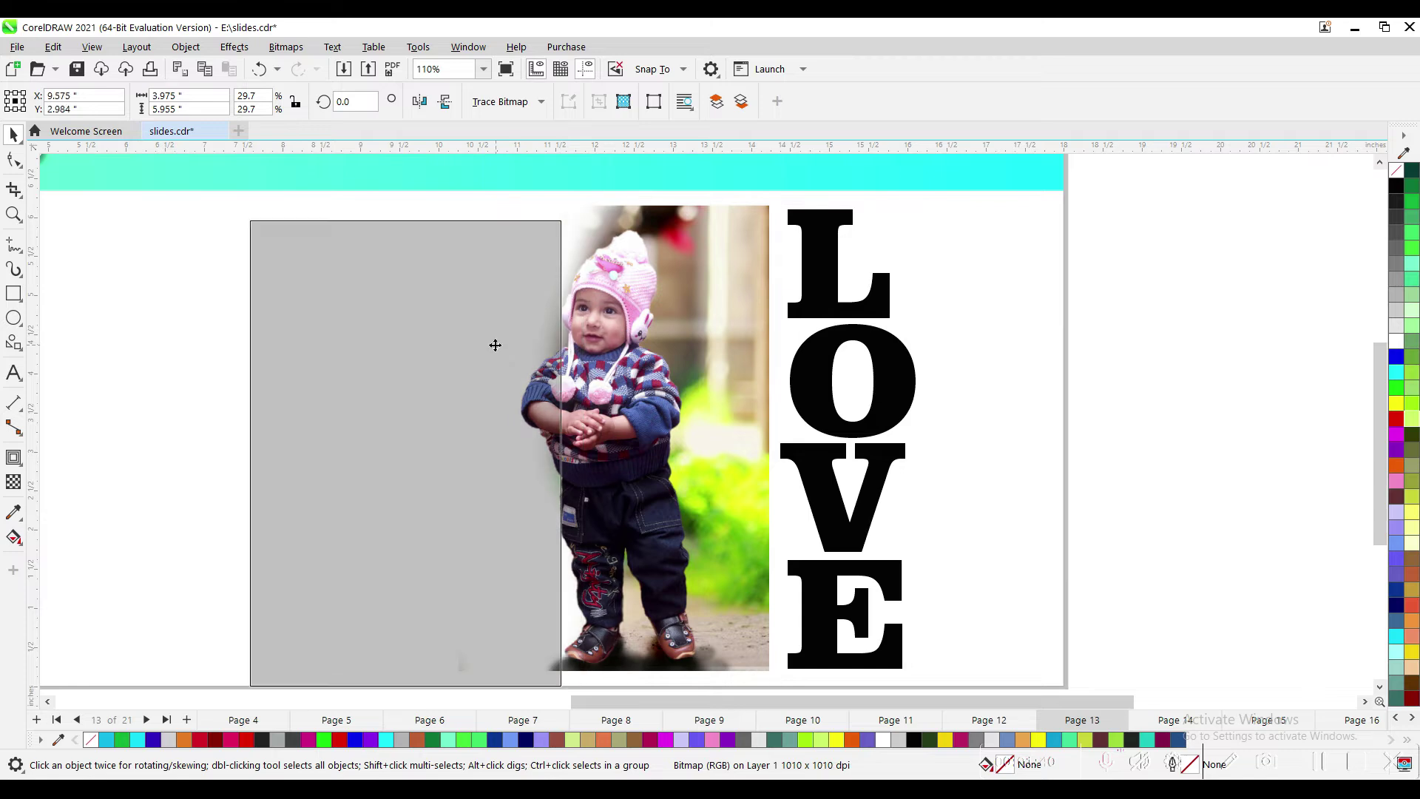
key("ctrl+z")
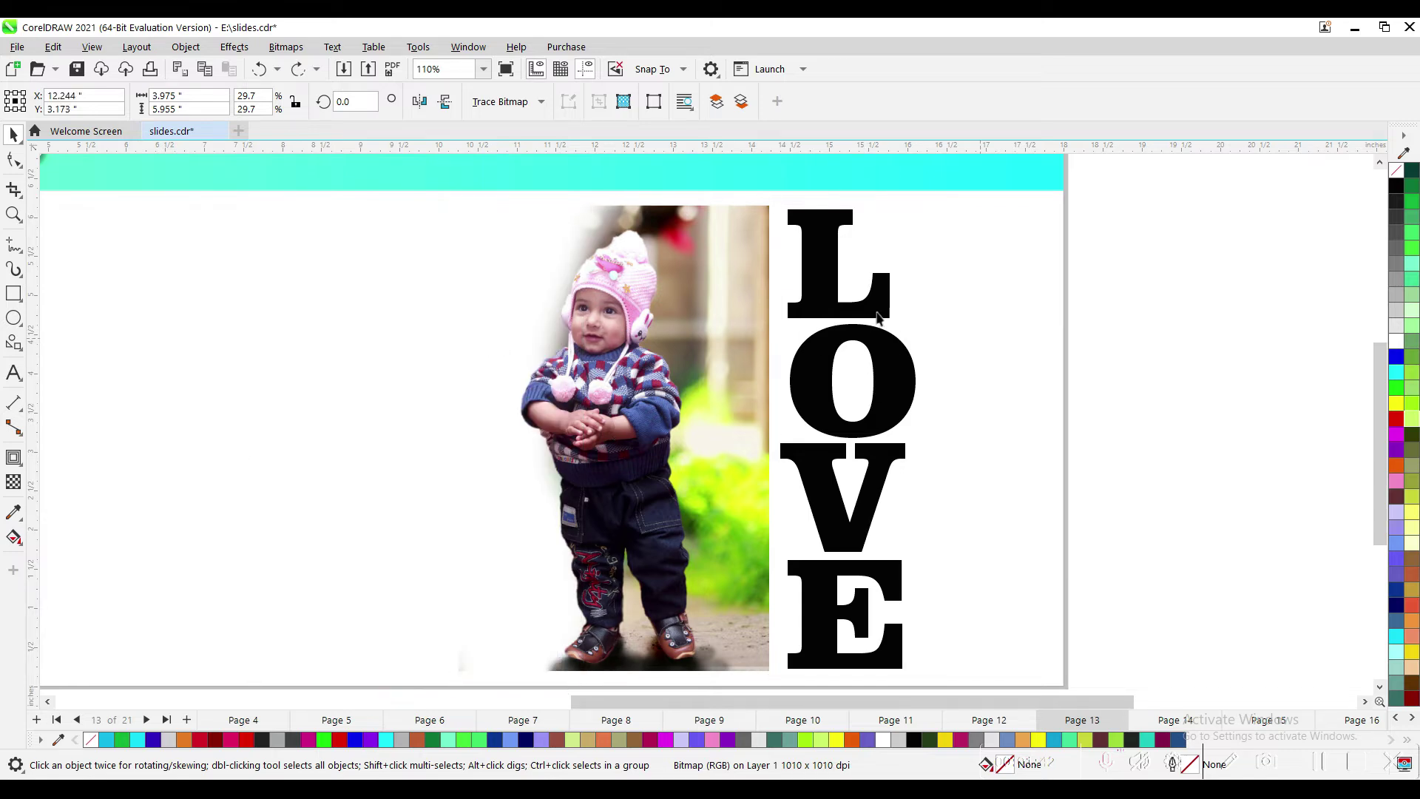
- Move the LOVE lettering horizontally onto the child photo so the letters cover the child's figure
left_click(818, 301)
left_click_drag(818, 301, 636, 294)
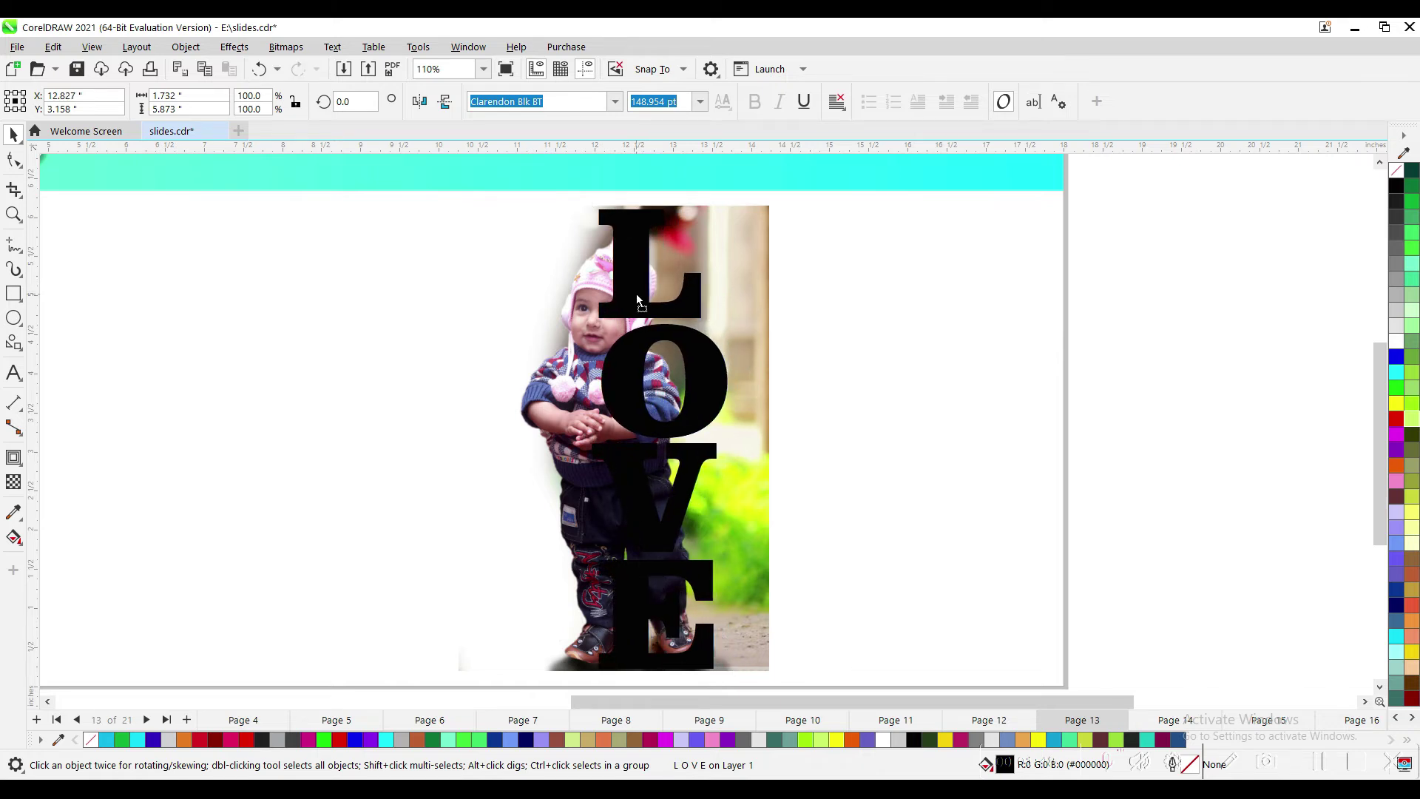
left_click(850, 320)
left_click(718, 373)
left_click_drag(719, 373, 706, 369)
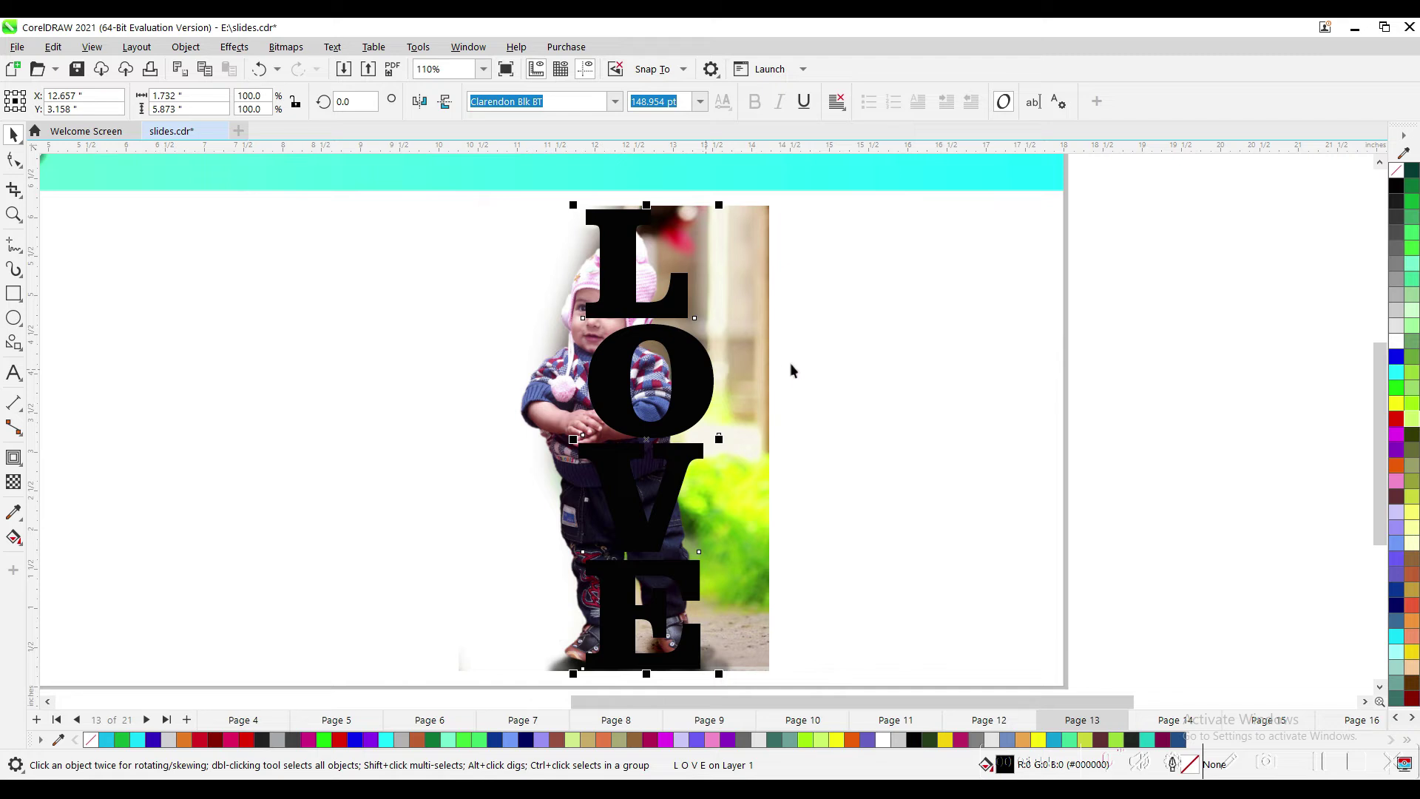
- Place the child photo inside the LOVE lettering as a PowerClip
left_click(745, 337)
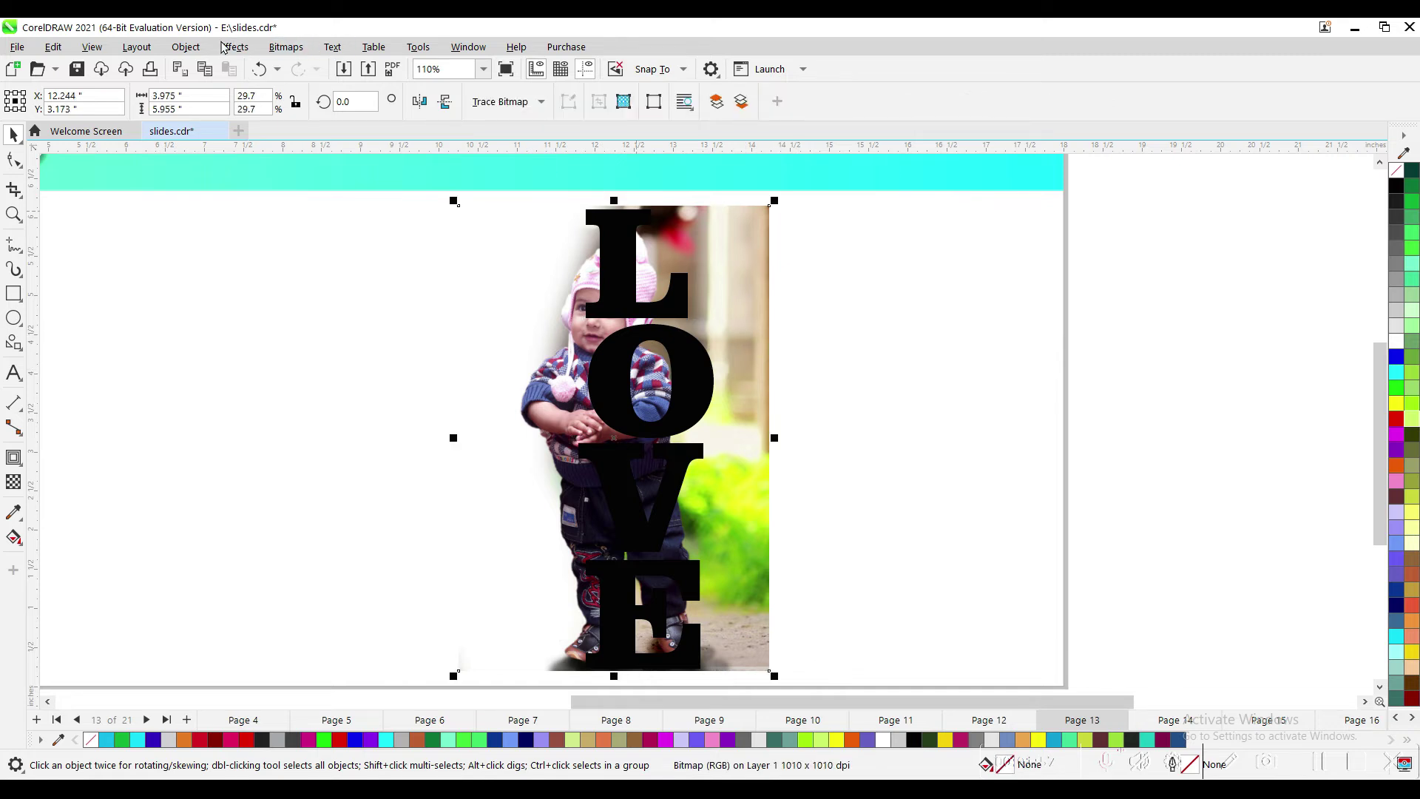
left_click(186, 47)
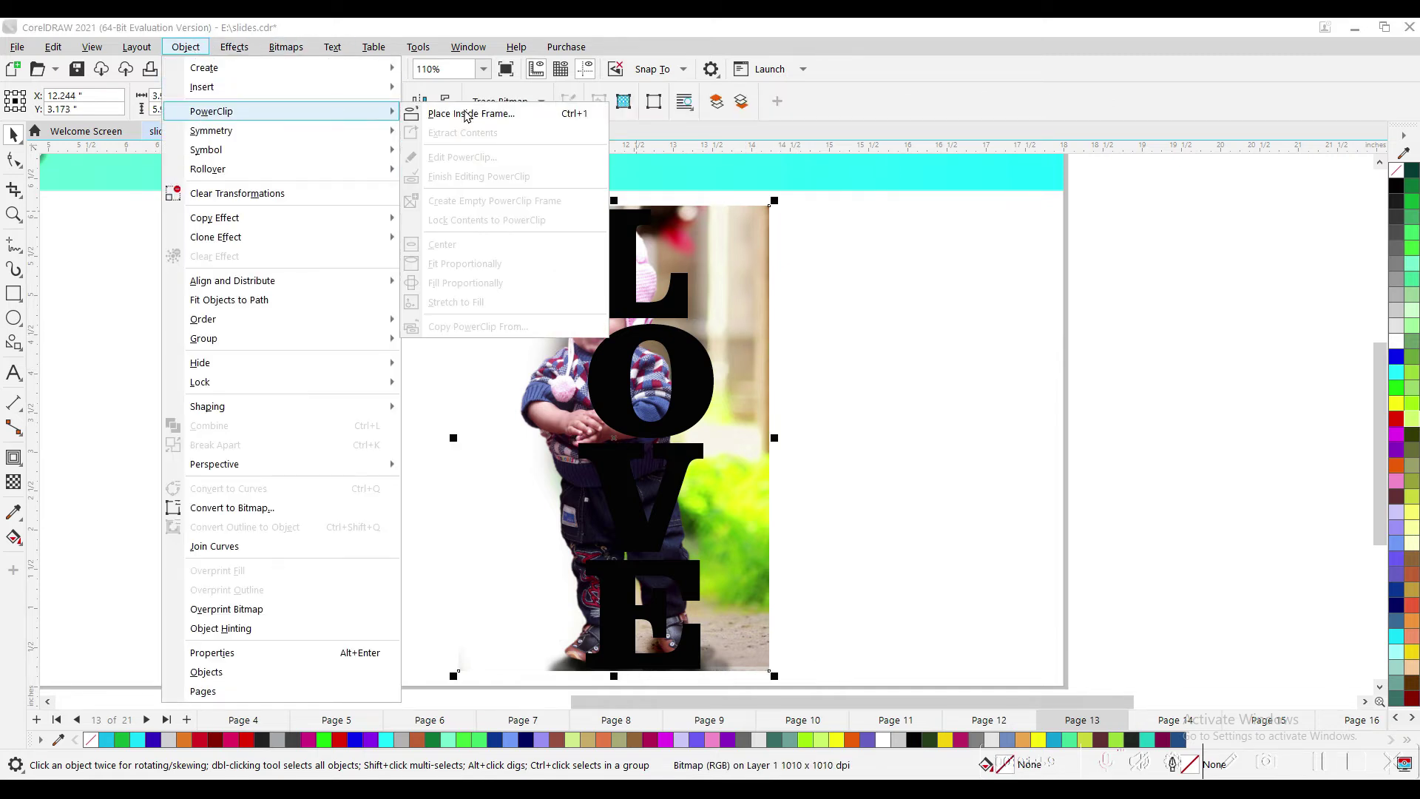
left_click(444, 110)
left_click(610, 349)
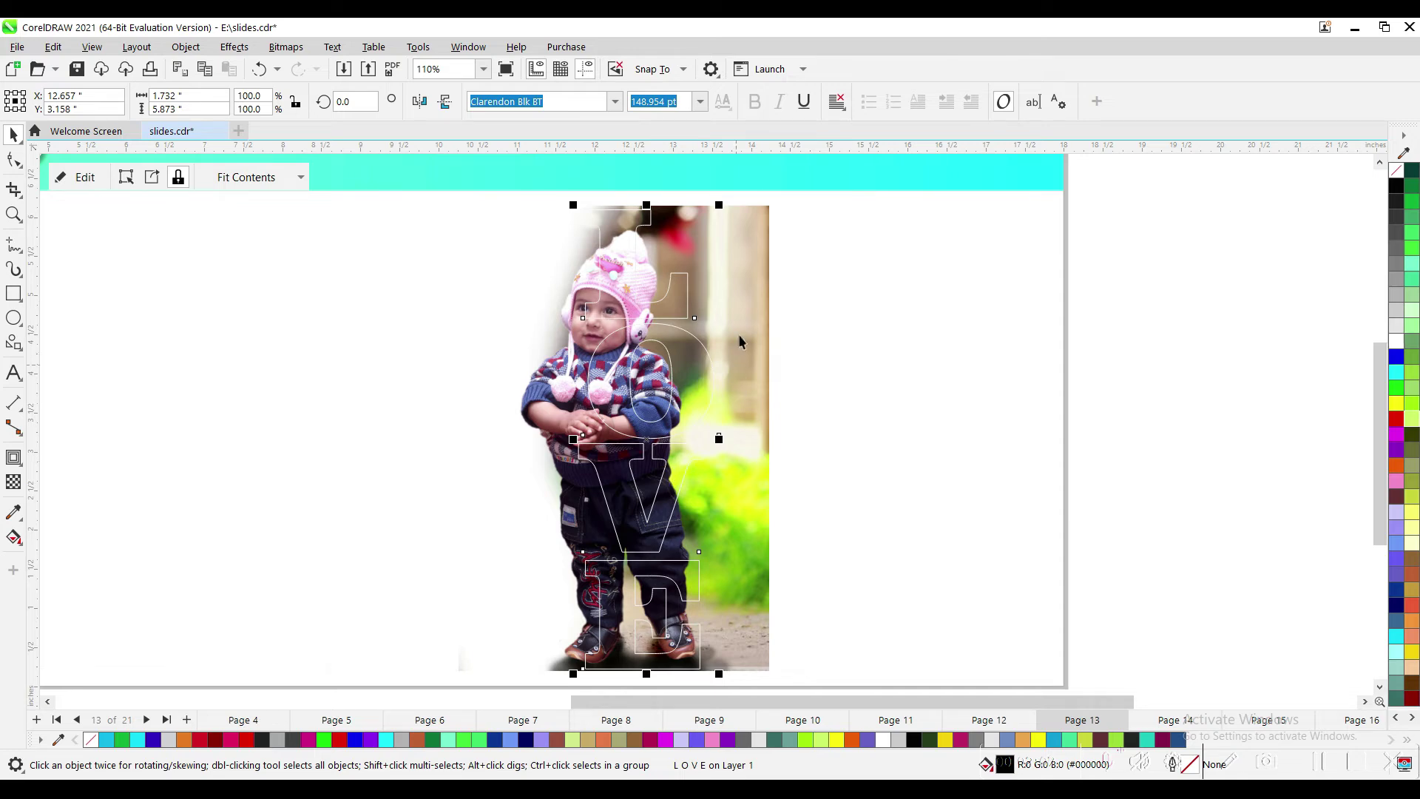
- Move the duplicate child photo behind the lettering aside to expose the clipped letters, and undo the move
left_click(748, 302)
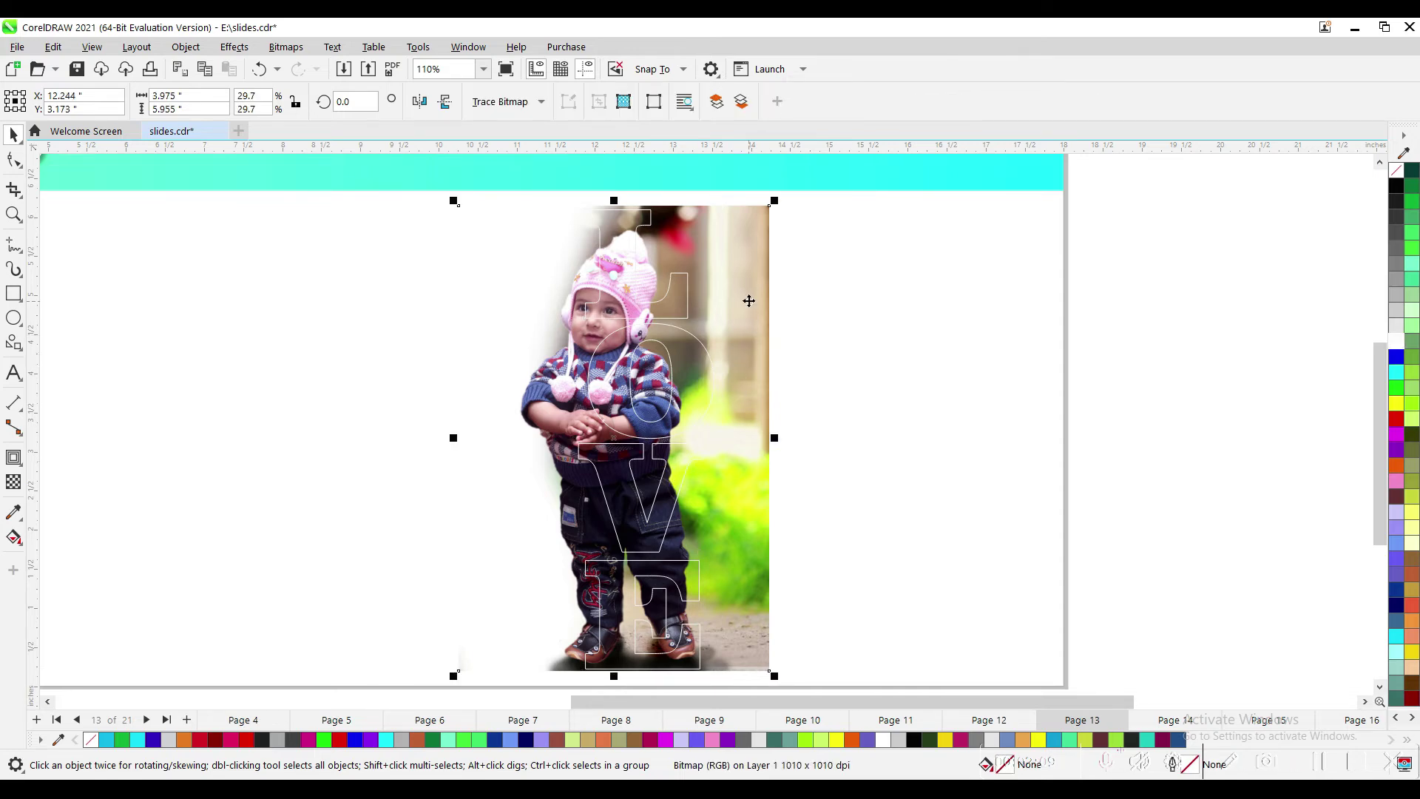
left_click_drag(743, 251, 486, 275)
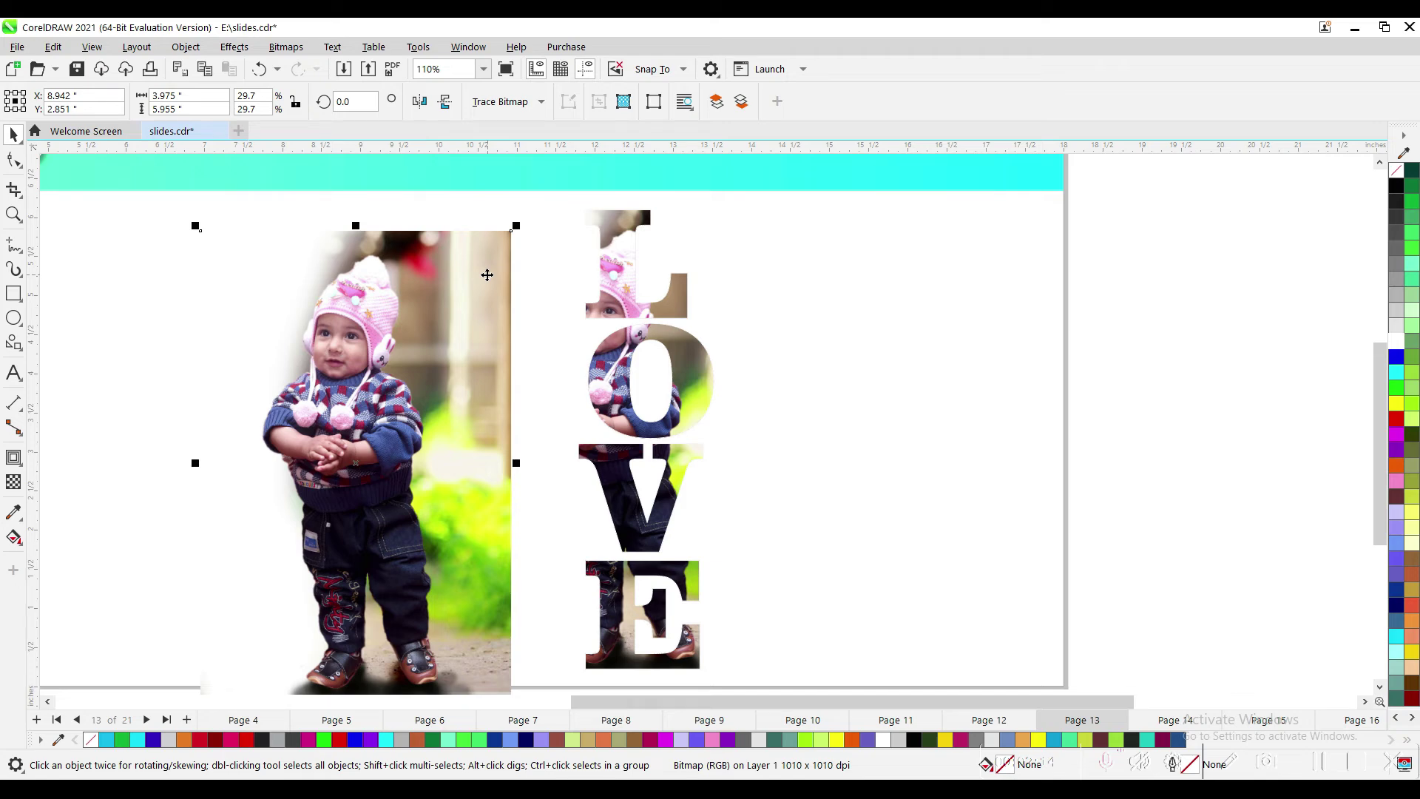
key("ctrl+z")
- Crop the right part of the background child photo with the Shape tool so its edge ends behind the LOVE letters
left_click(830, 317)
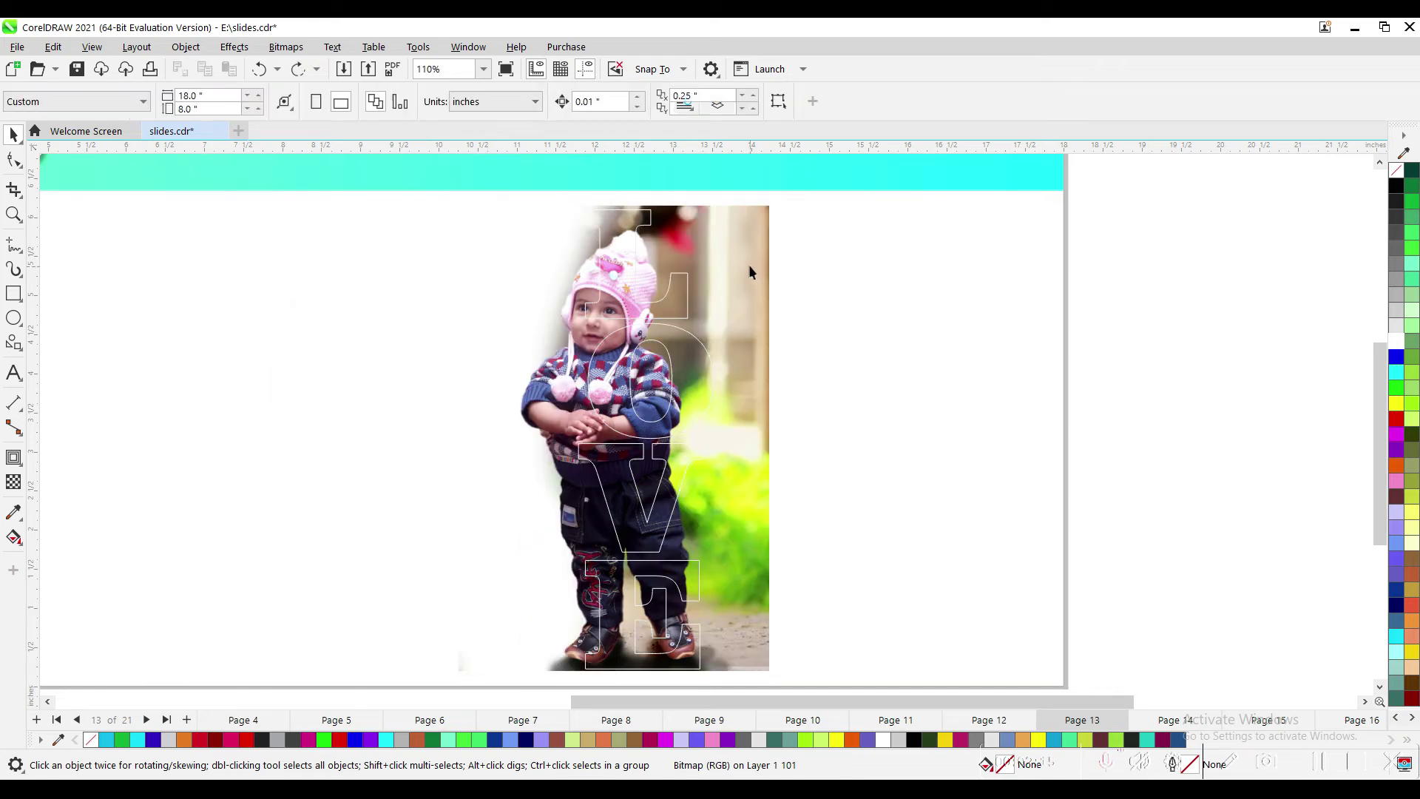
left_click(749, 266)
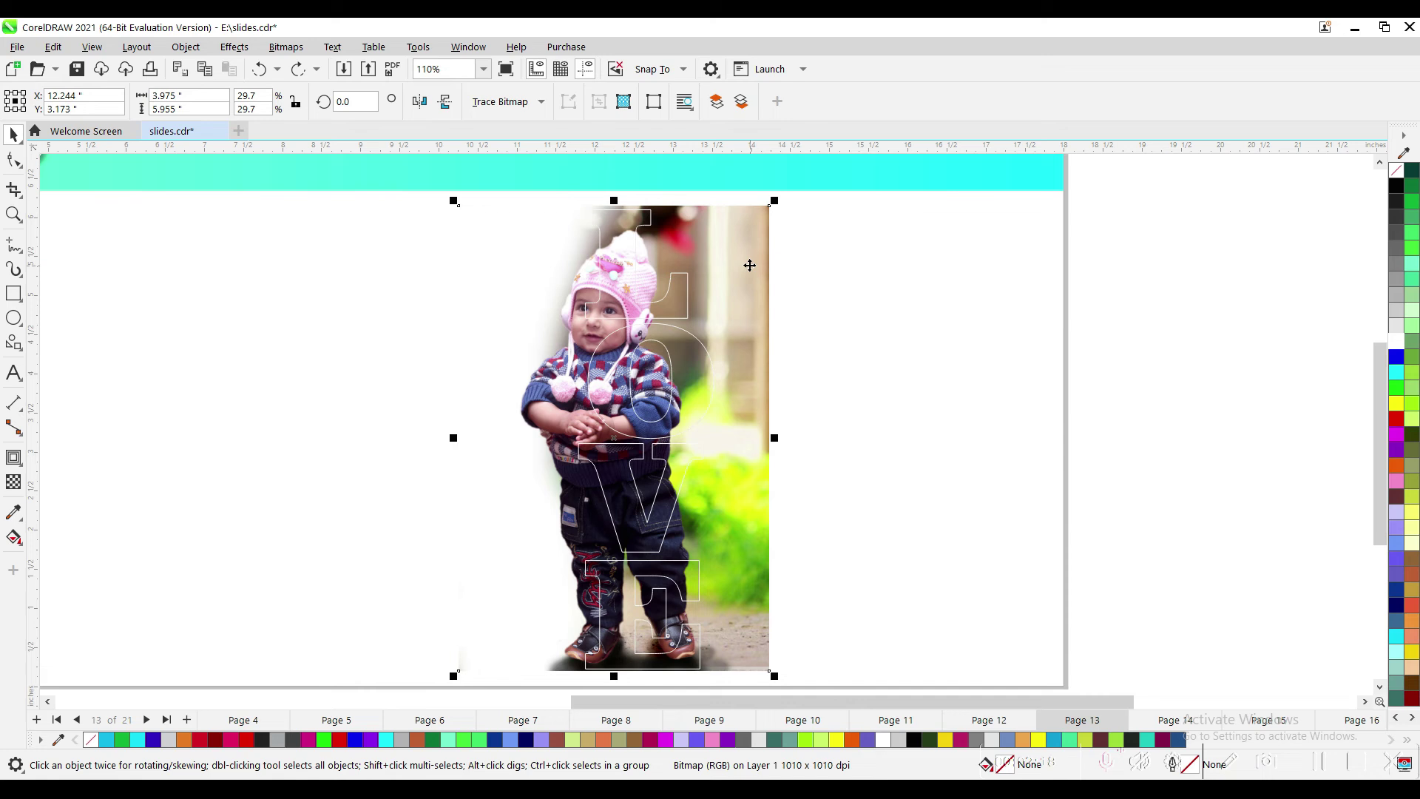
key("F10")
left_click_drag(787, 194, 631, 672)
key("space")
left_click(771, 486)
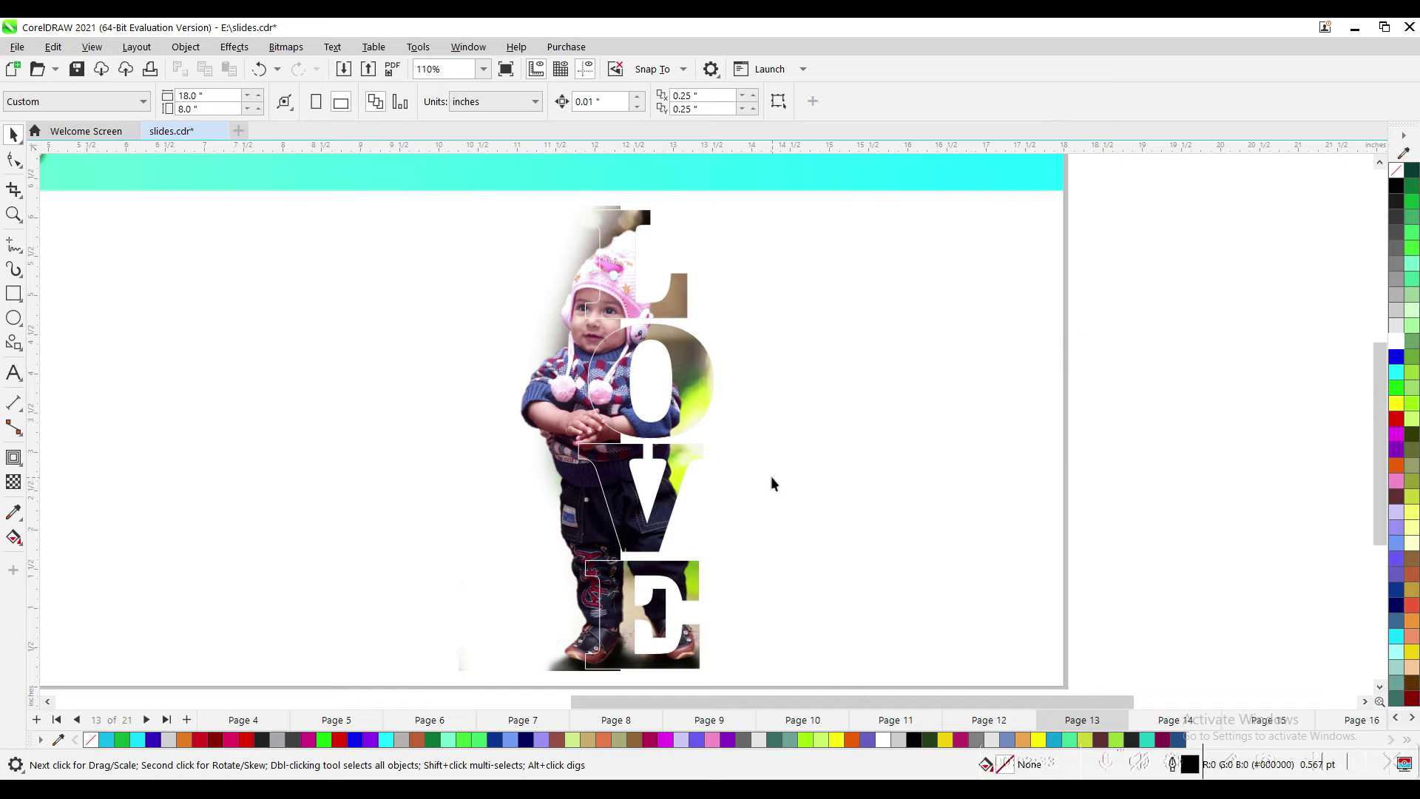
- Fill the photo-clipped LOVE lettering with red and set its outline colour to white
scroll(771, 485, "down", 2)
key("z")
left_click(706, 466)
left_click(813, 381)
right_click(1398, 204)
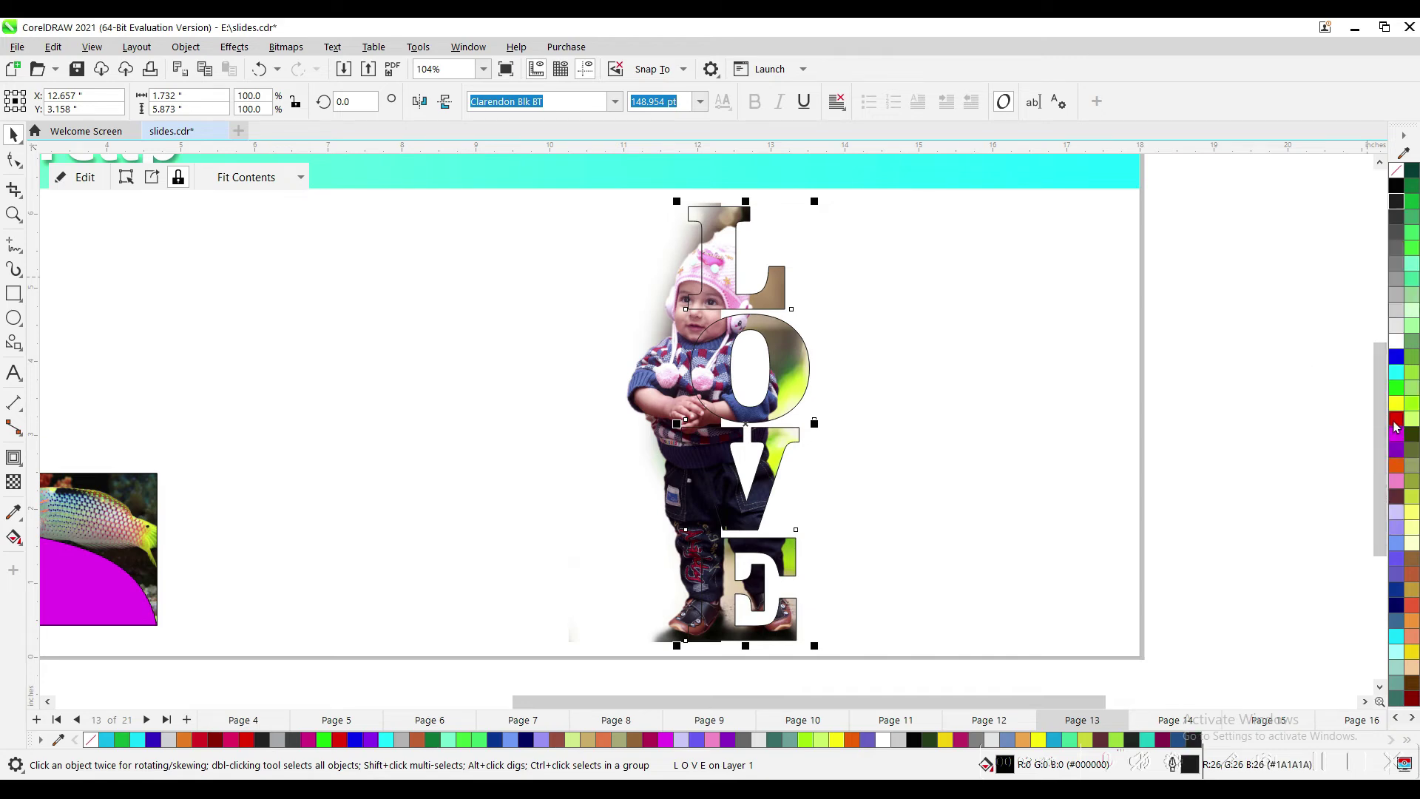
left_click(1395, 422)
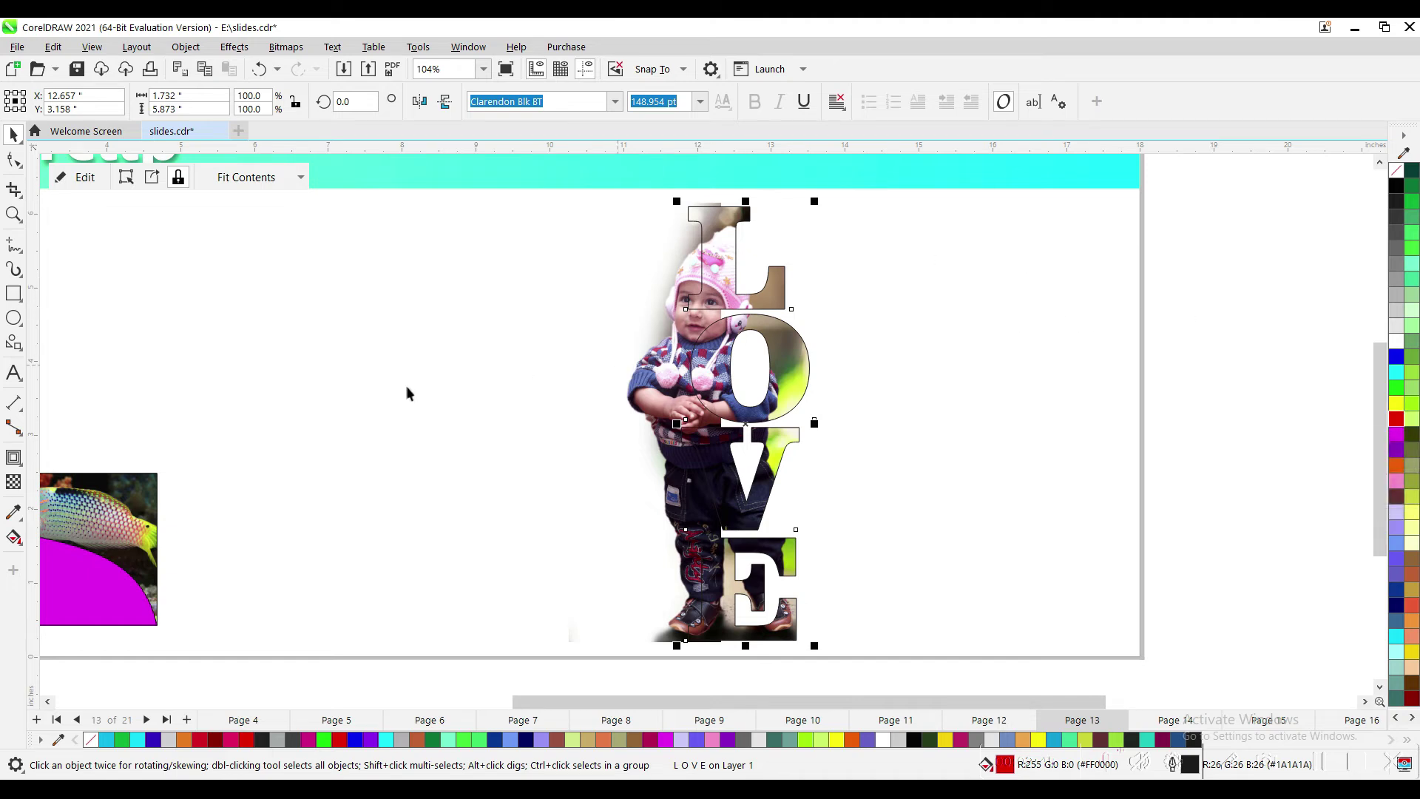
right_click(1393, 345)
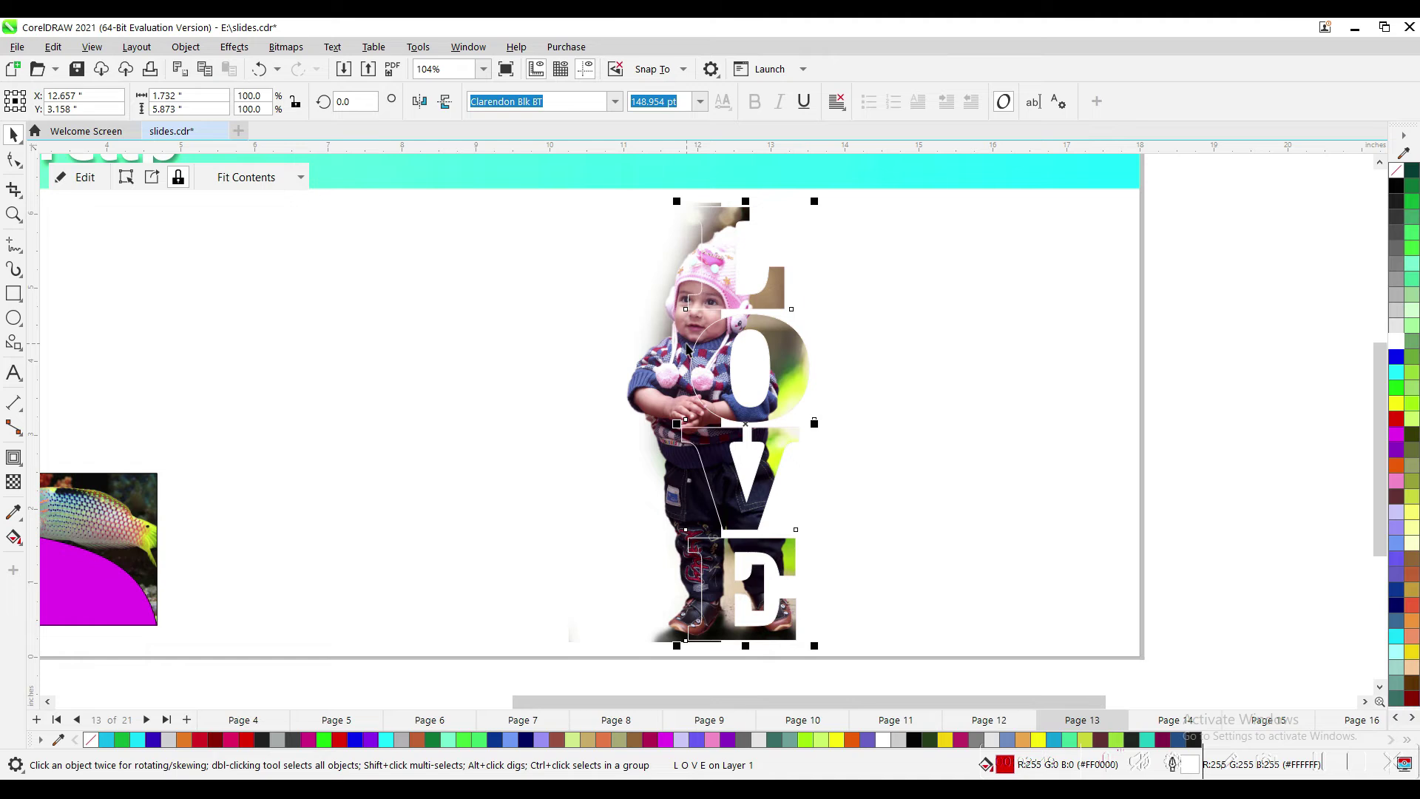
- Set the LOVE lettering's outline width to 8.0 pt and place the outline behind the fill
key("F12")
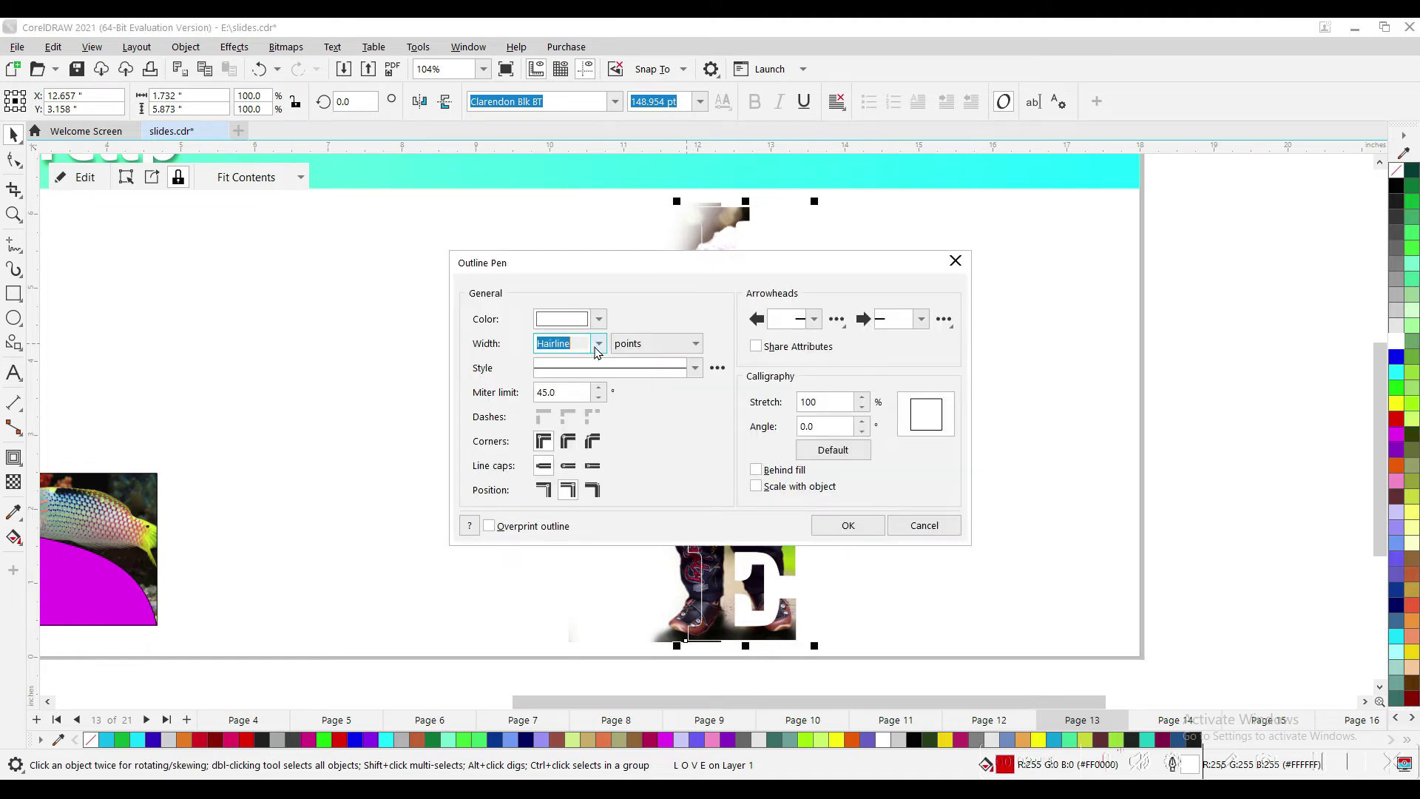
left_click(597, 344)
left_click(556, 465)
left_click(769, 471)
left_click(597, 344)
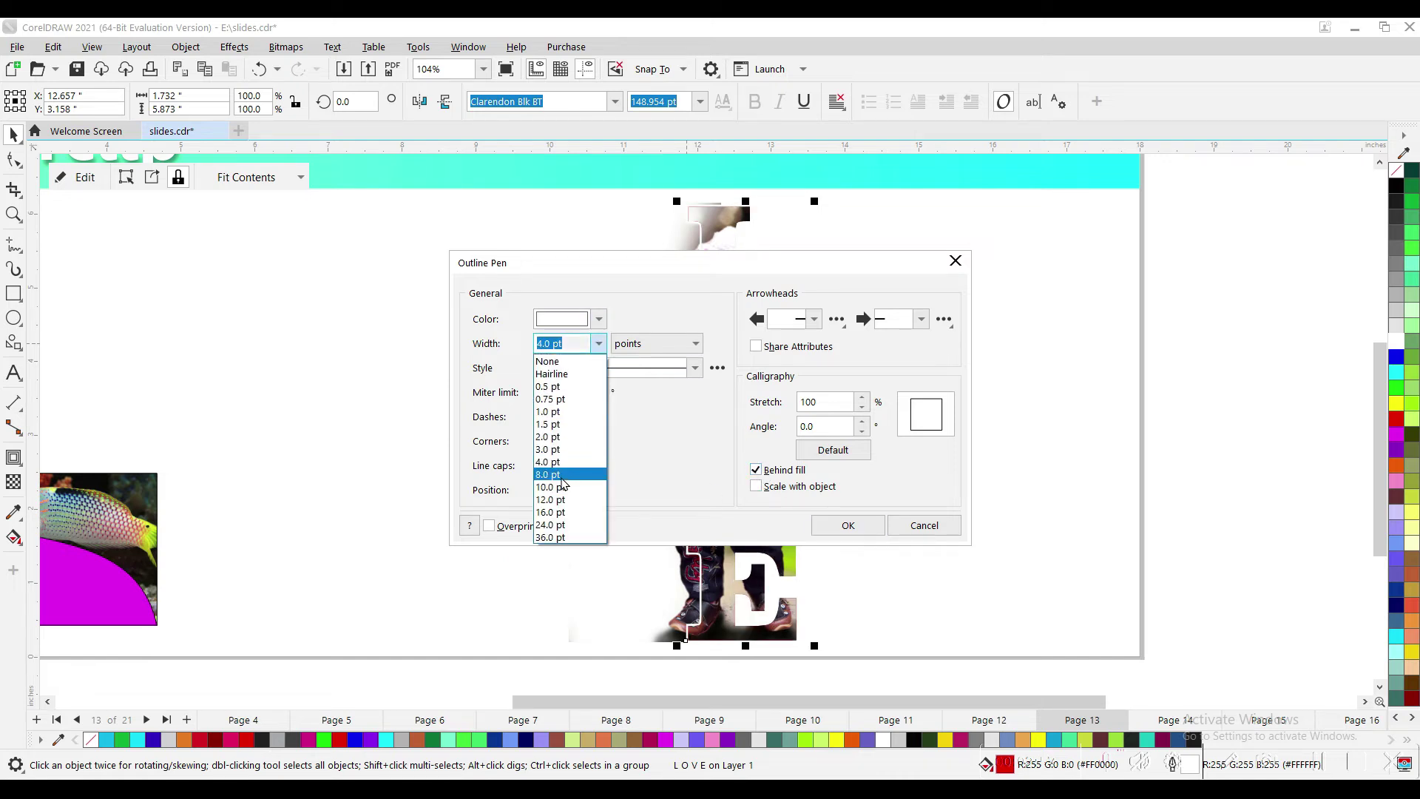
left_click(569, 474)
left_click(829, 525)
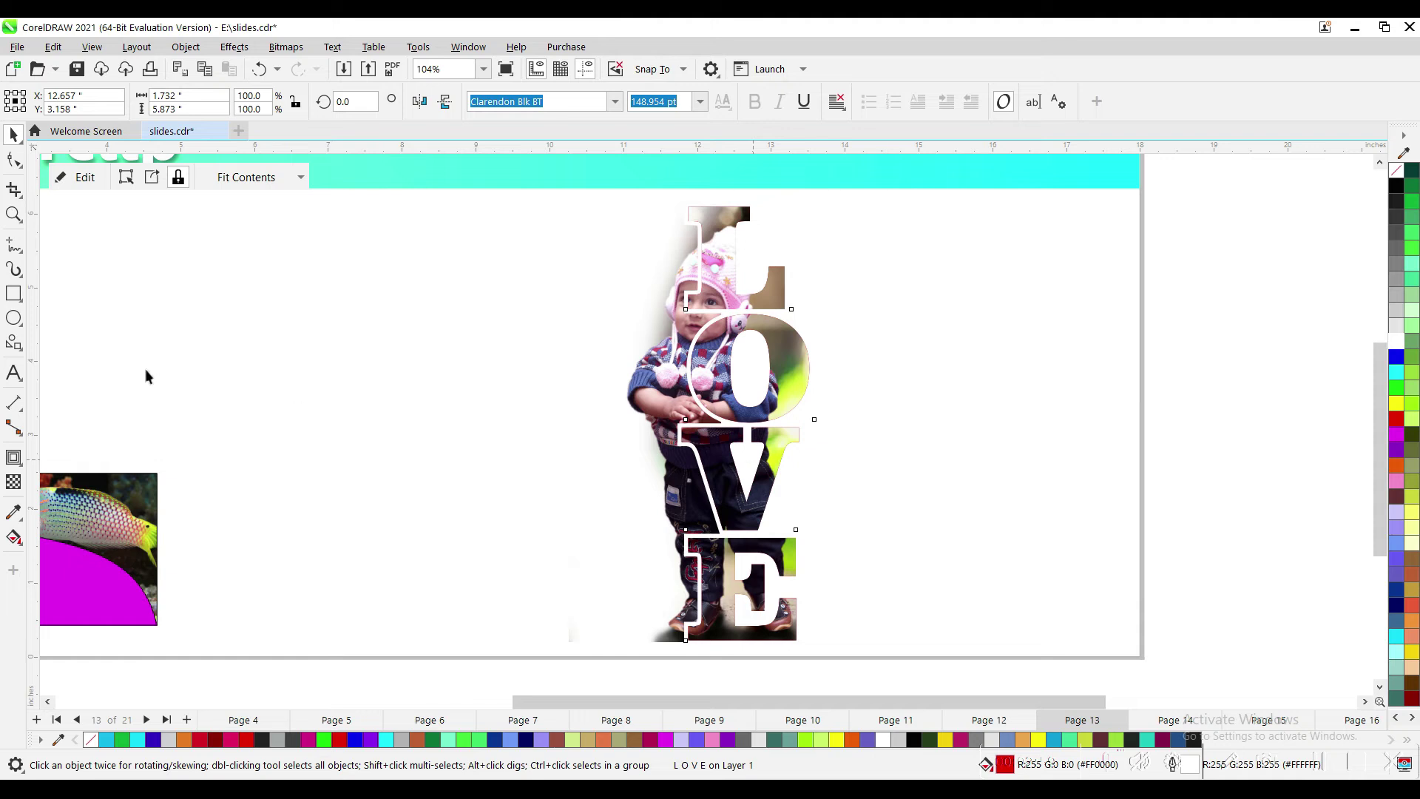
- Add a drop shadow to the LOVE lettering with the Shadow tool and adjust its offset
left_click(14, 459)
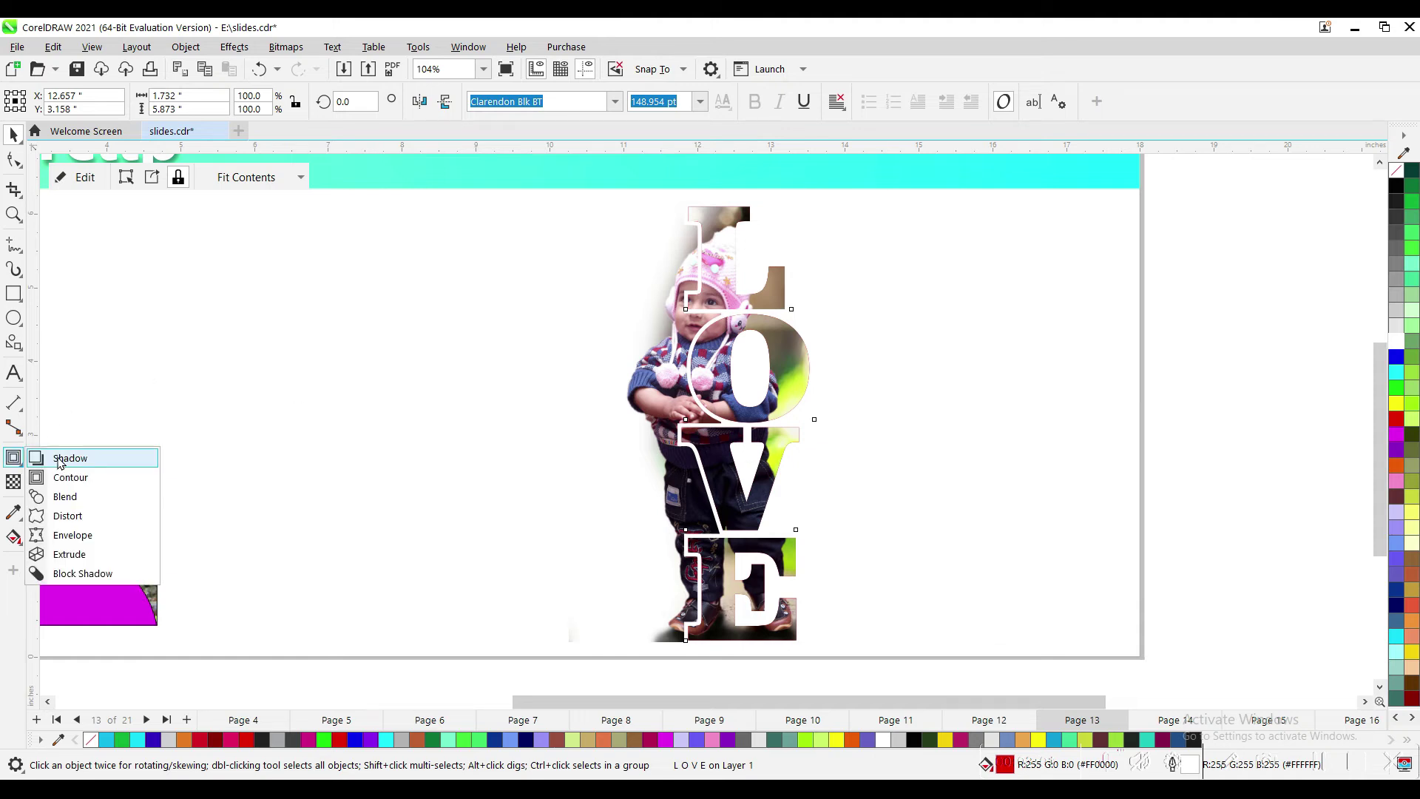
left_click(60, 455)
mouse_move(777, 403)
left_mouse_down()
mouse_move(808, 406)
mouse_move(814, 423)
left_mouse_up()
left_click_drag(708, 397, 696, 416)
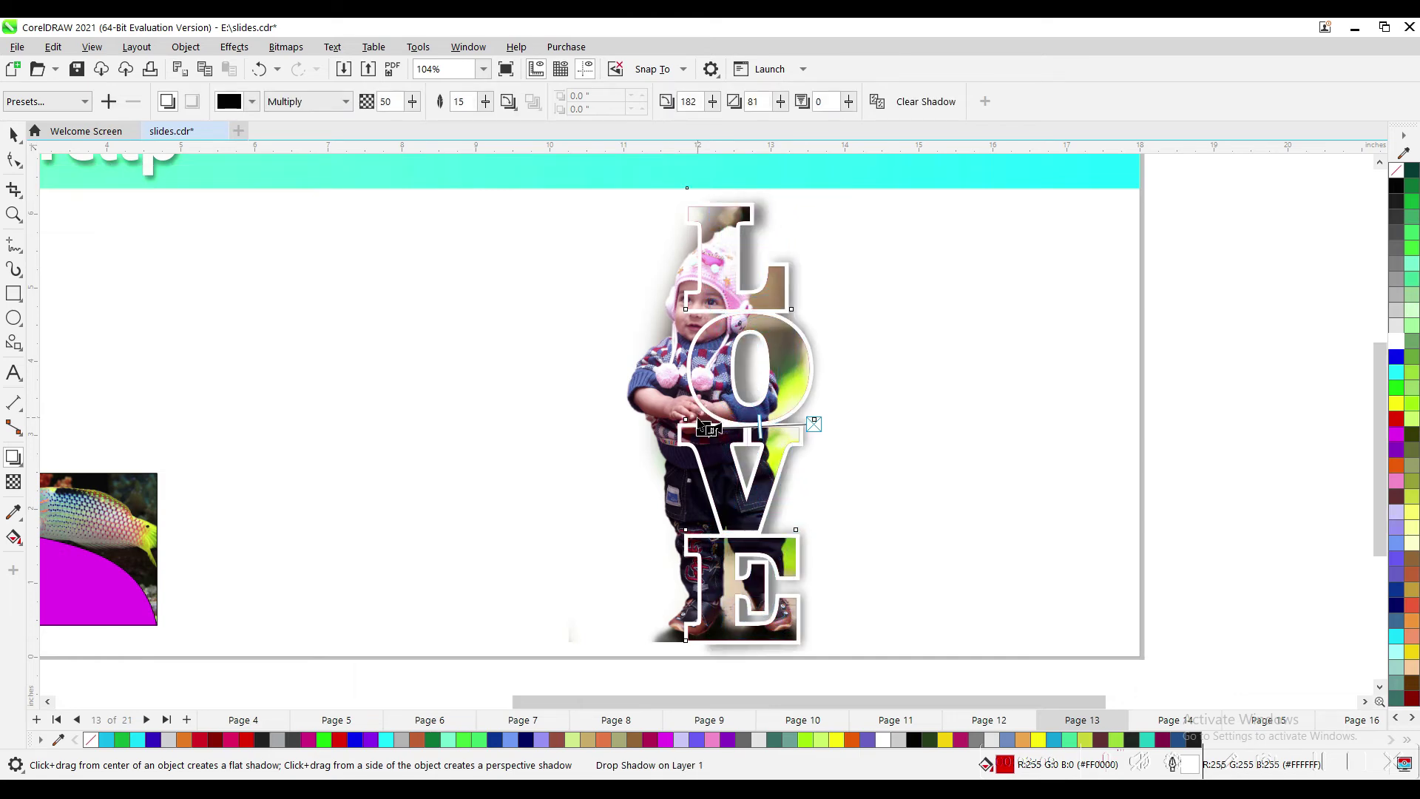
key("space")
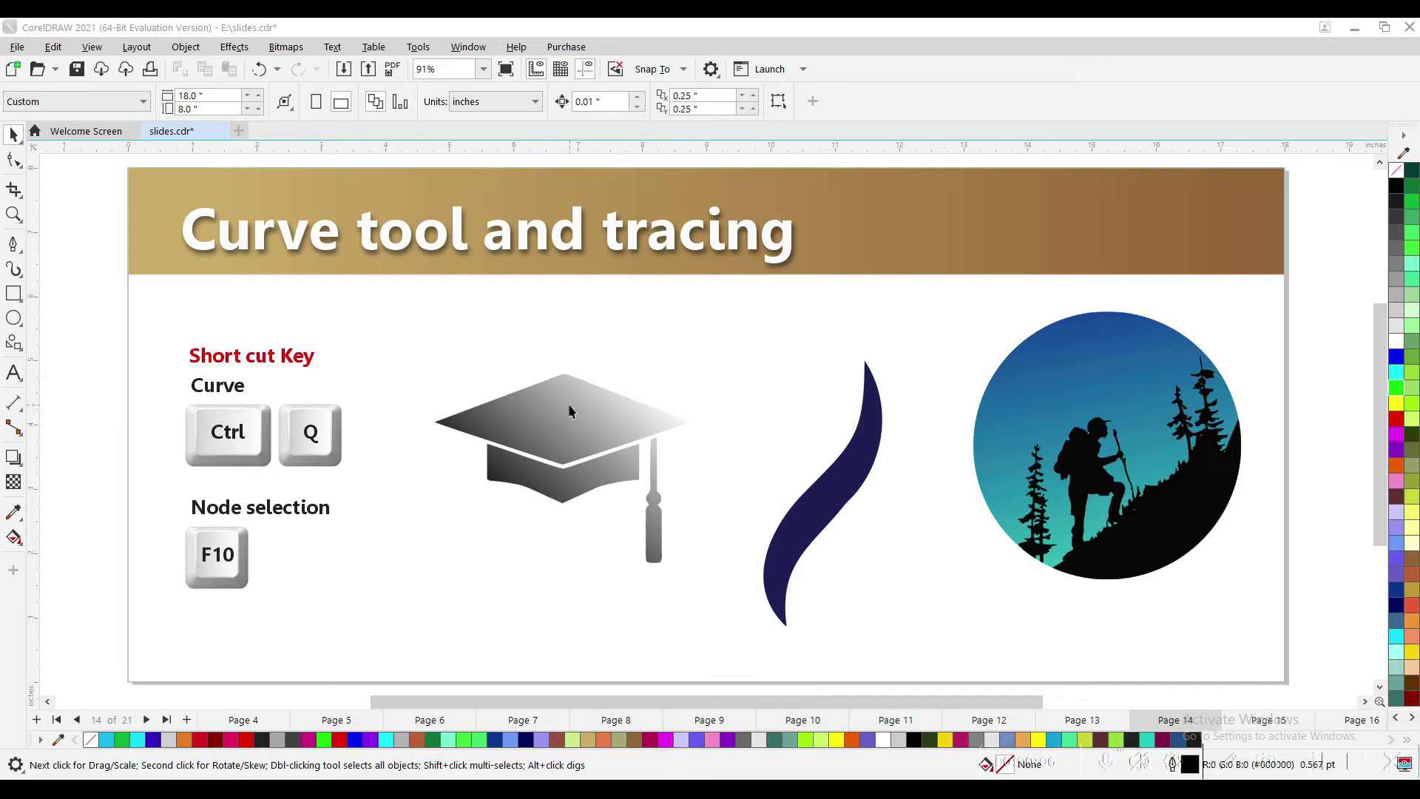
- Move the graduation cap image slightly up and trace its diamond-shaped top as a closed four-sided path with the Pen tool
left_click(548, 434)
left_click_drag(548, 435, 563, 409)
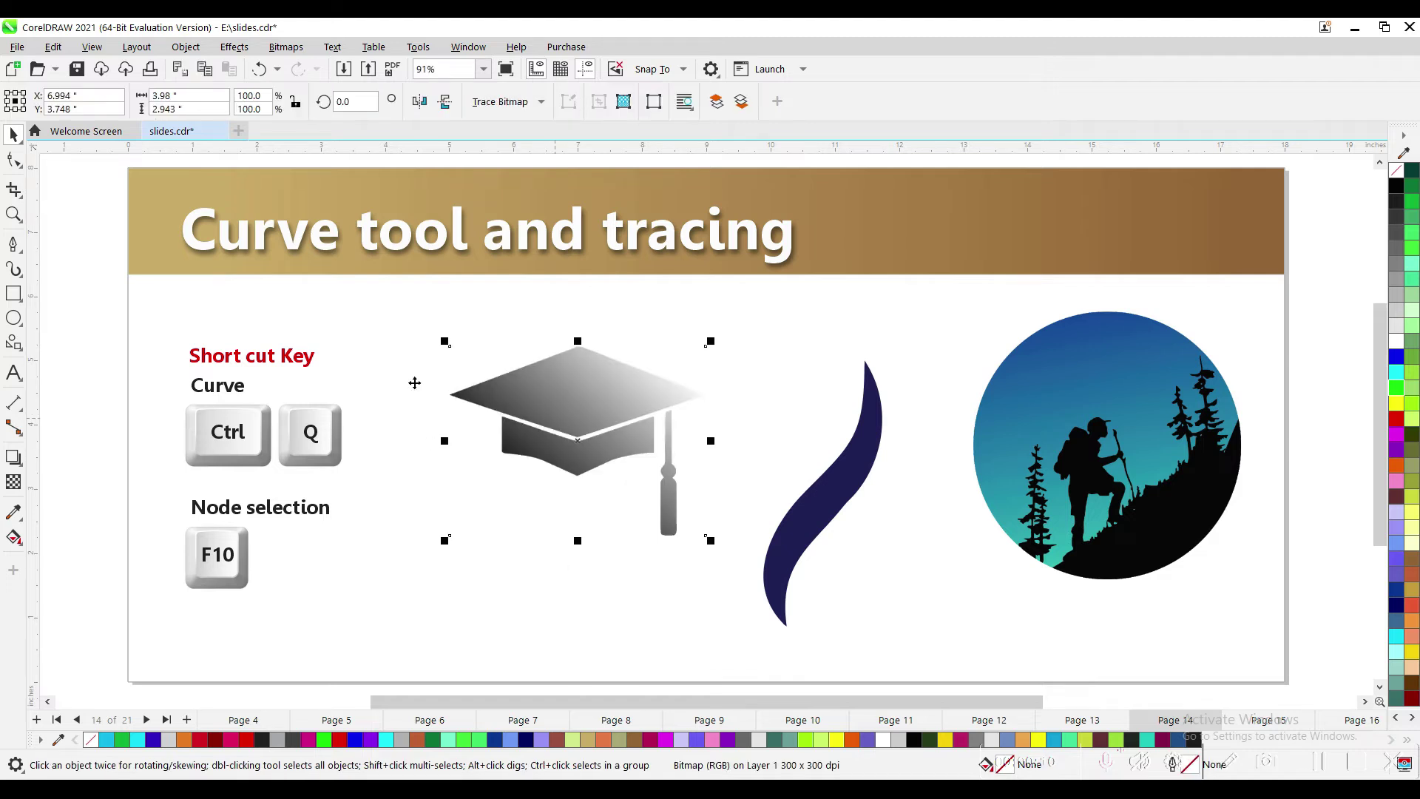
left_click(13, 246)
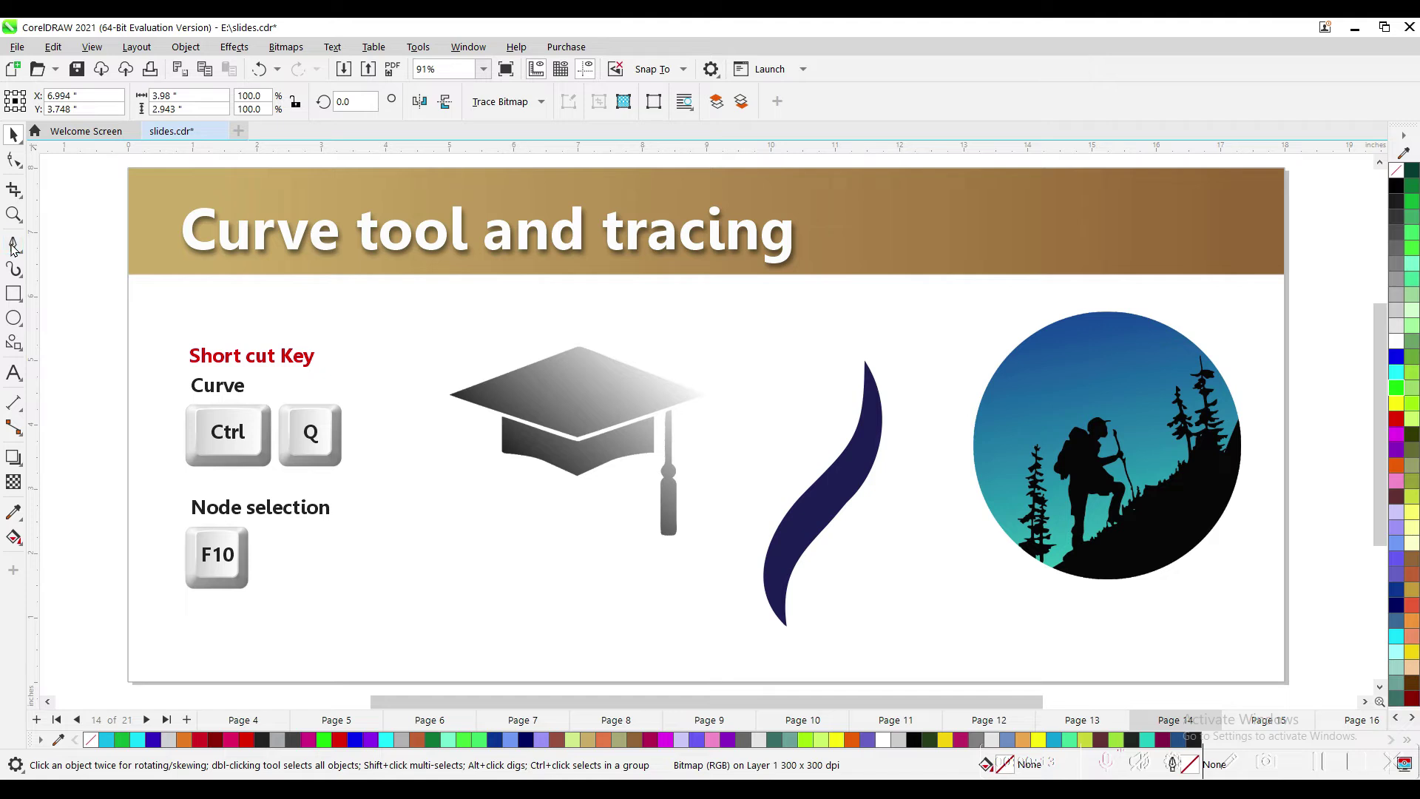
left_click(577, 348)
left_click(450, 395)
left_click(578, 441)
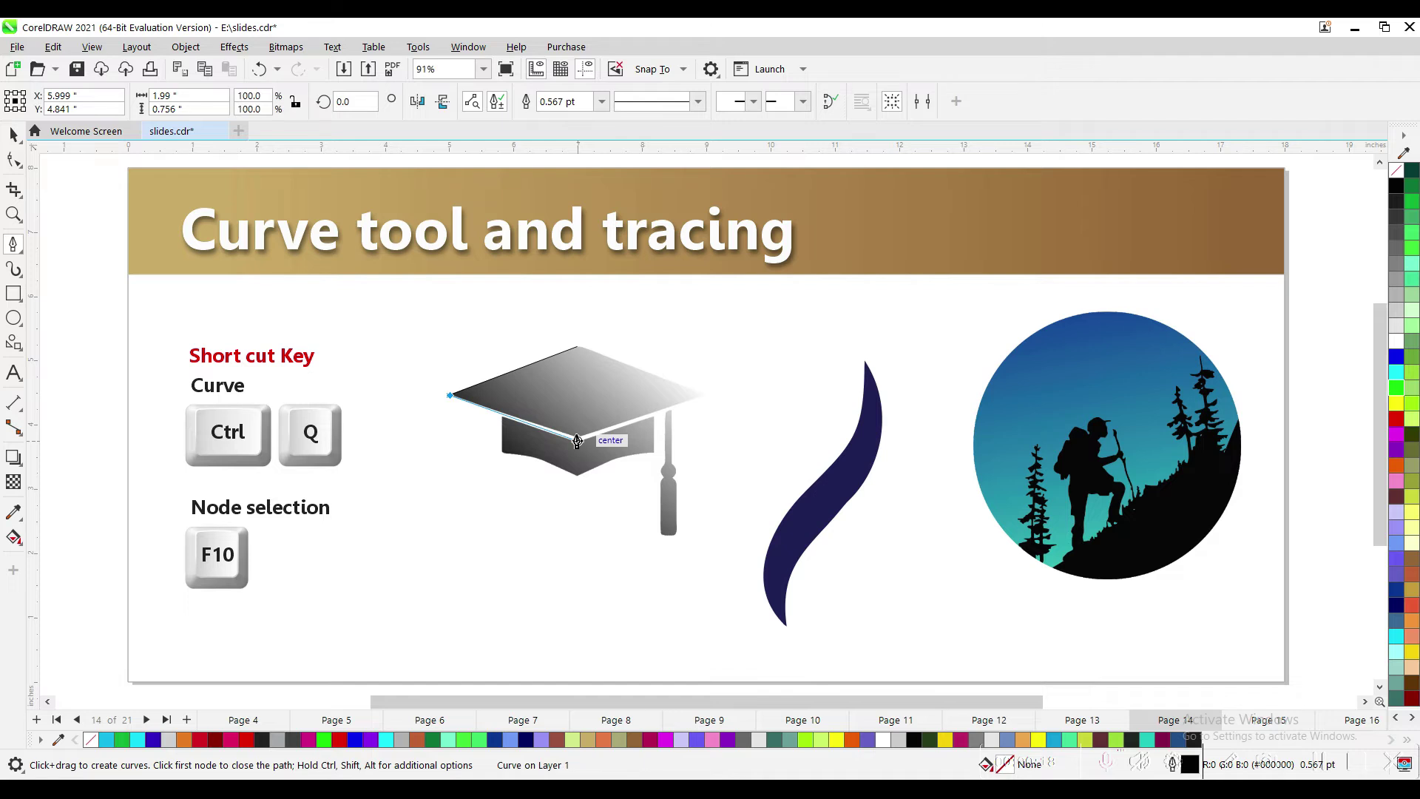
left_click(705, 394)
left_click(577, 346)
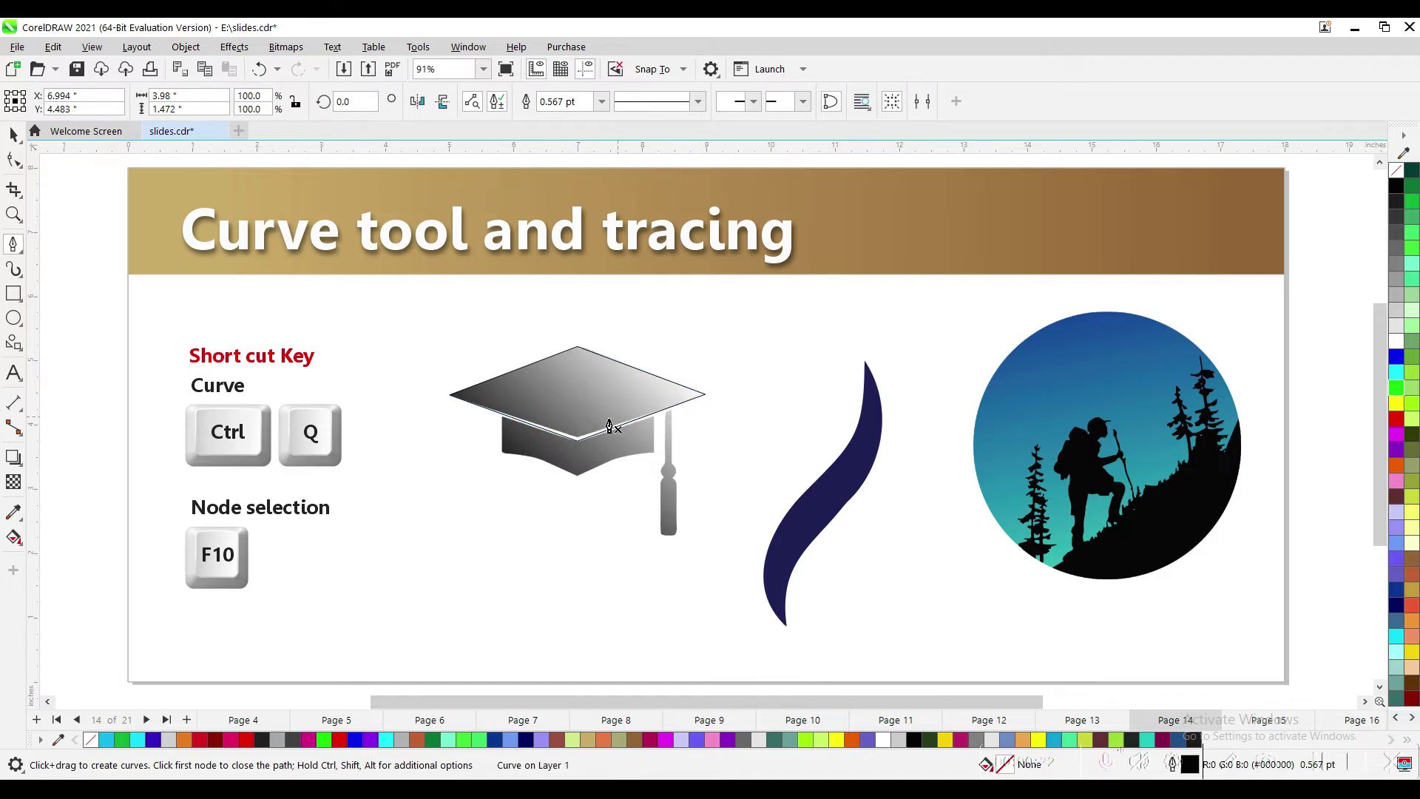
- Test the traced diamond by shifting it off the cap and filling it orange, undoing each change
key("z")
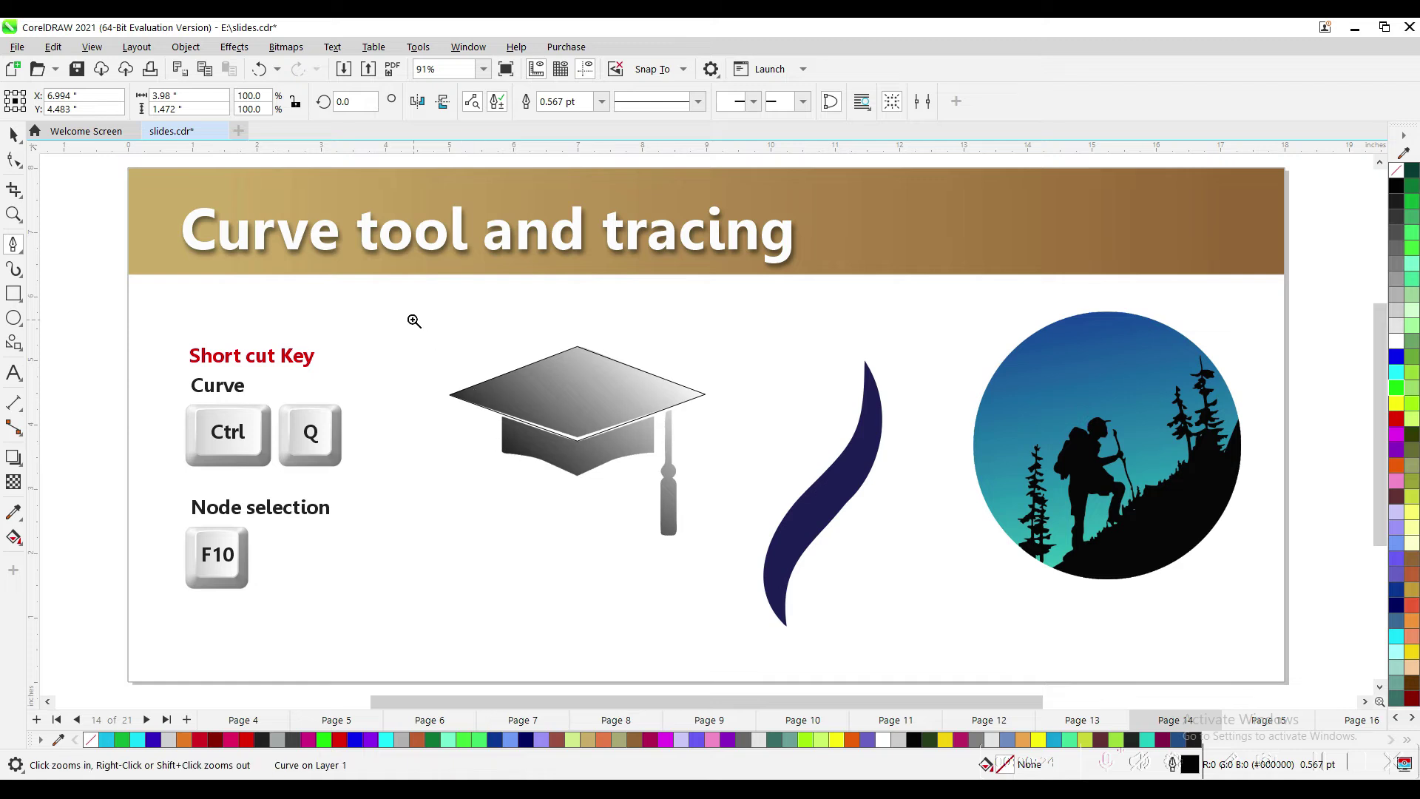
left_click_drag(735, 574, 414, 320)
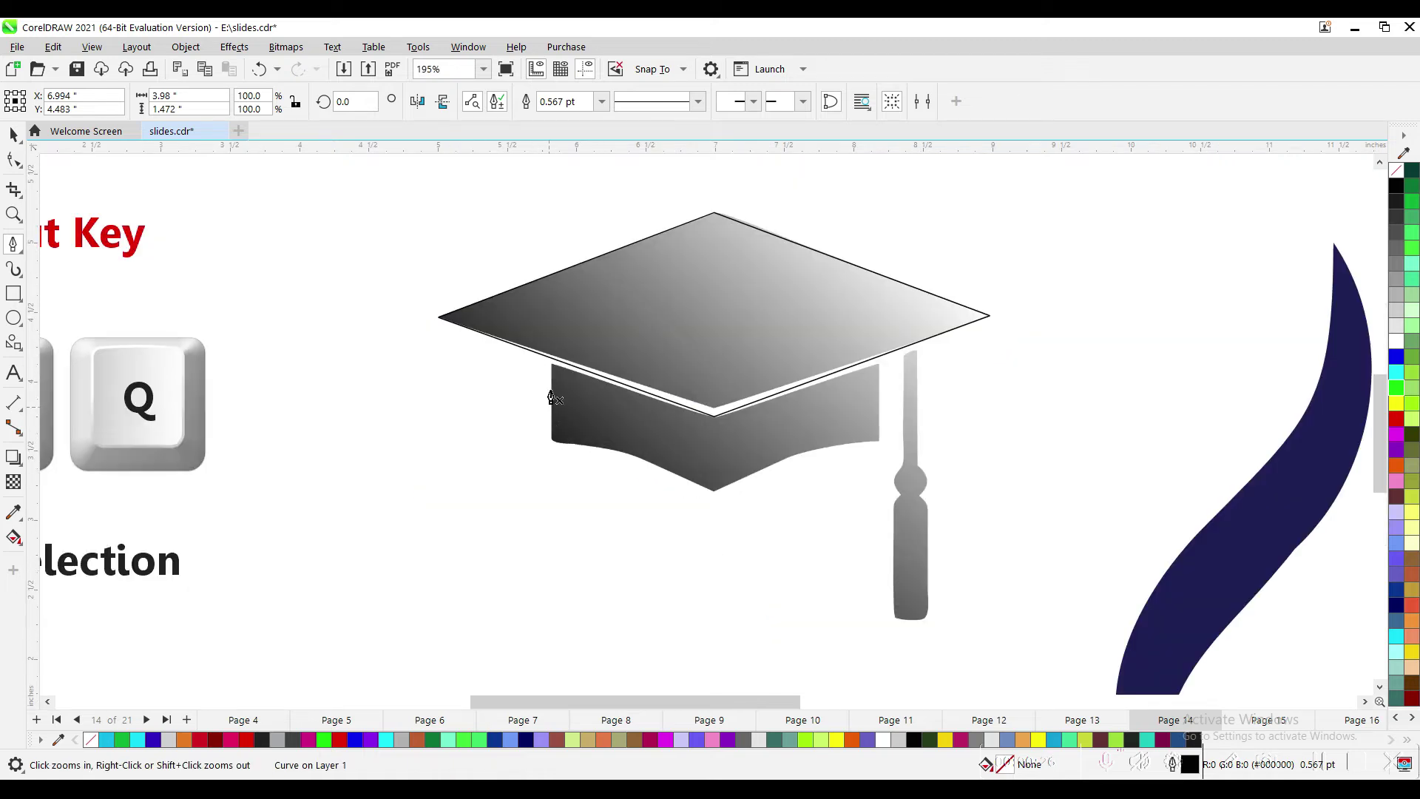
key("space")
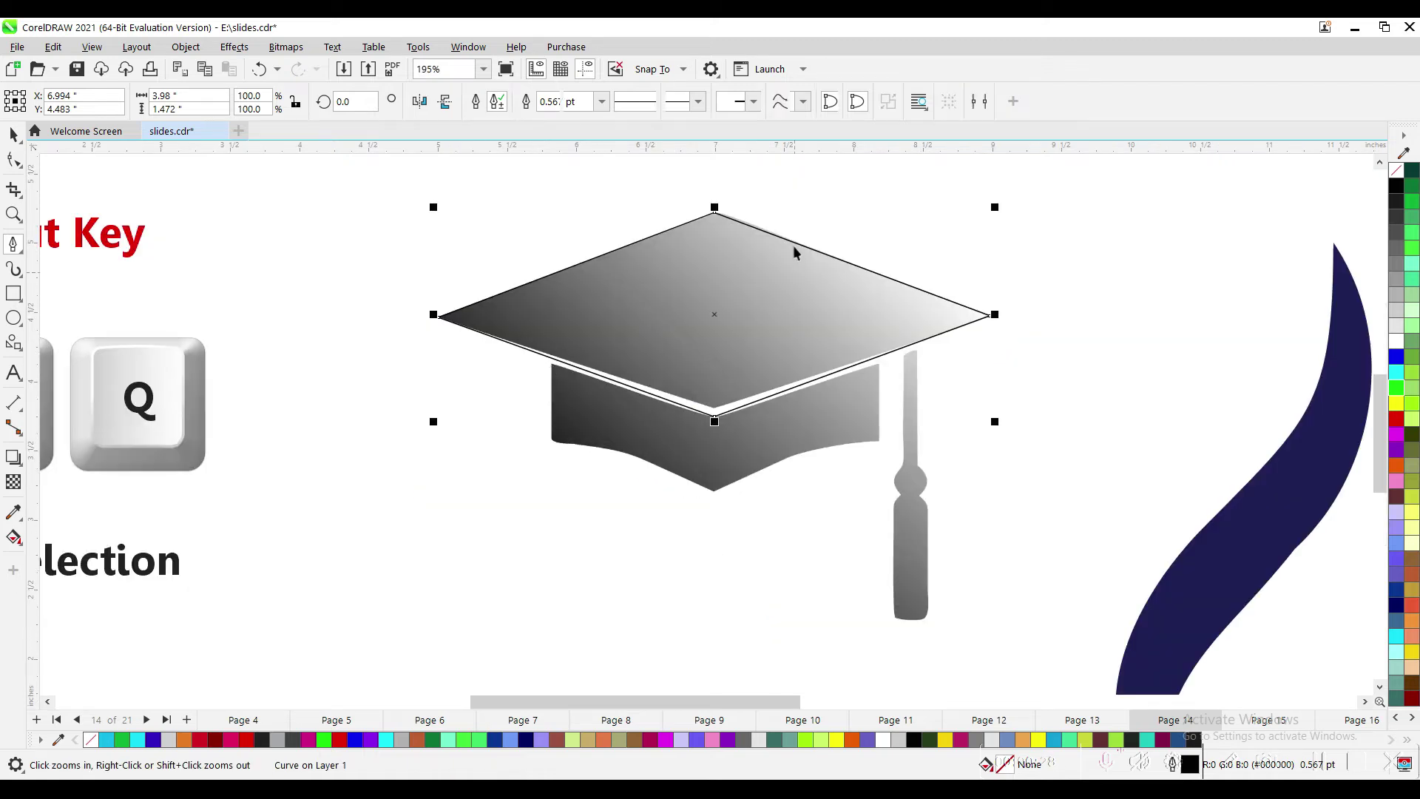
left_click_drag(797, 248, 832, 212)
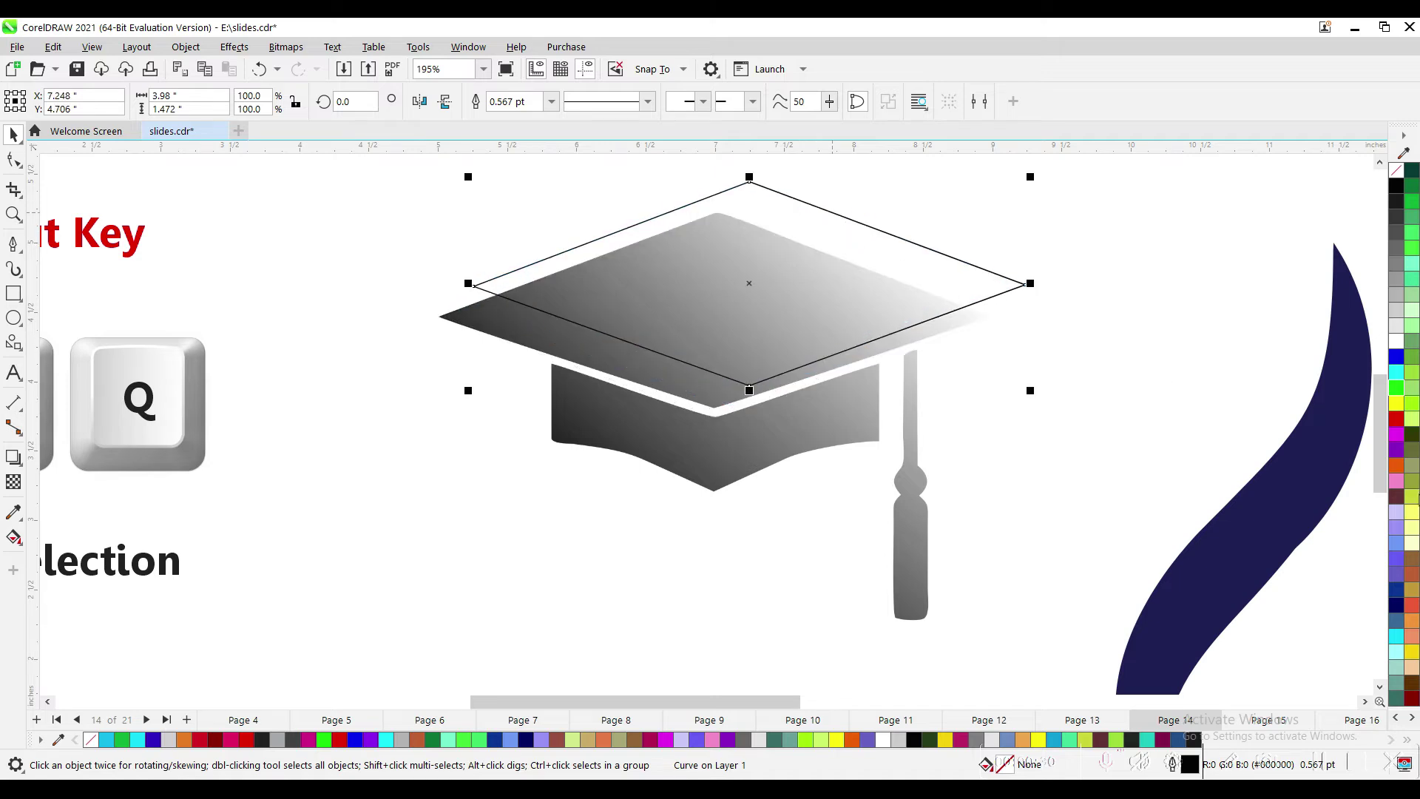
key("ctrl+z")
left_click(1399, 468)
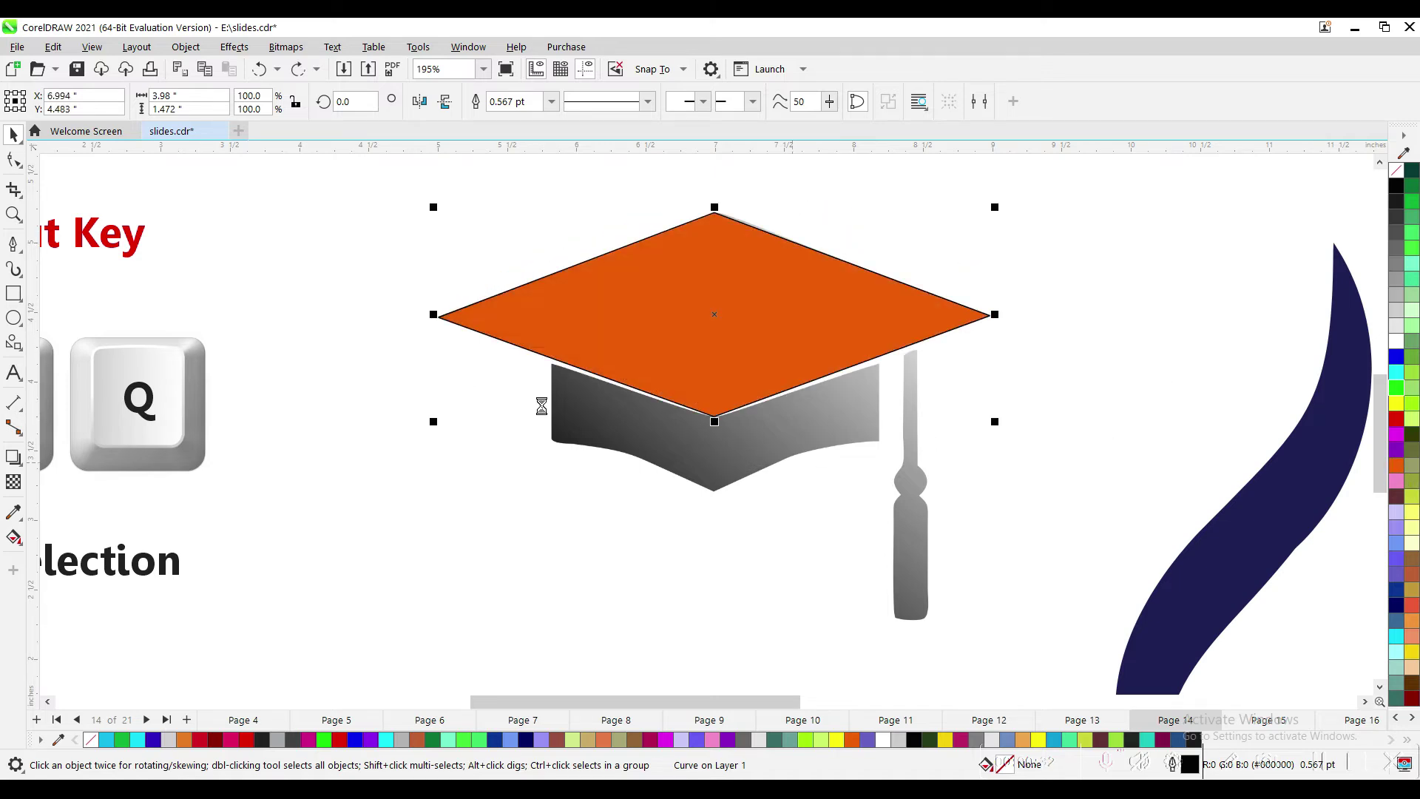
key("ctrl+z")
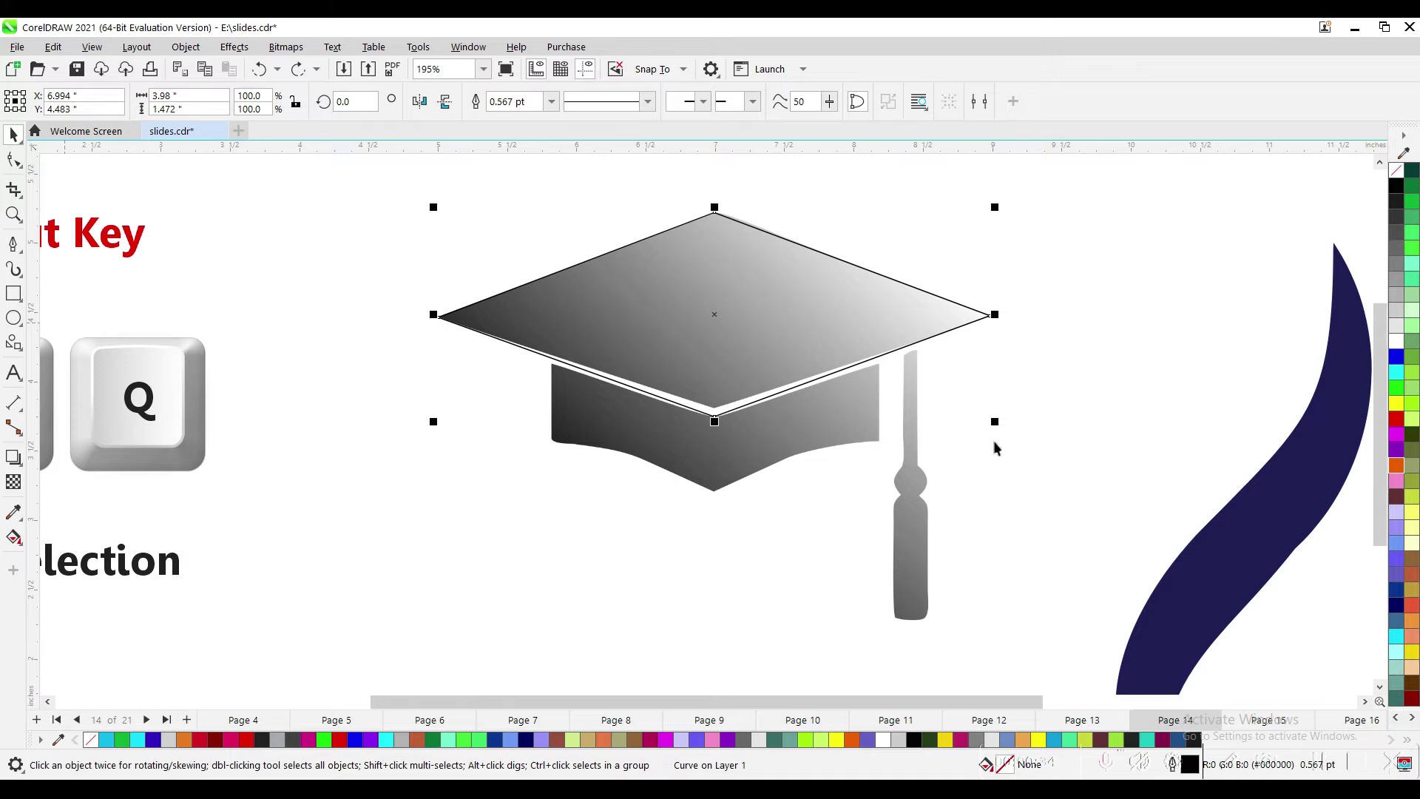
- Trace the navy S-shaped ribbon with the Pen tool, from its upper tip down the right edge and back up the left as an open path
key("shift+F4")
left_click_drag(950, 614, 950, 643)
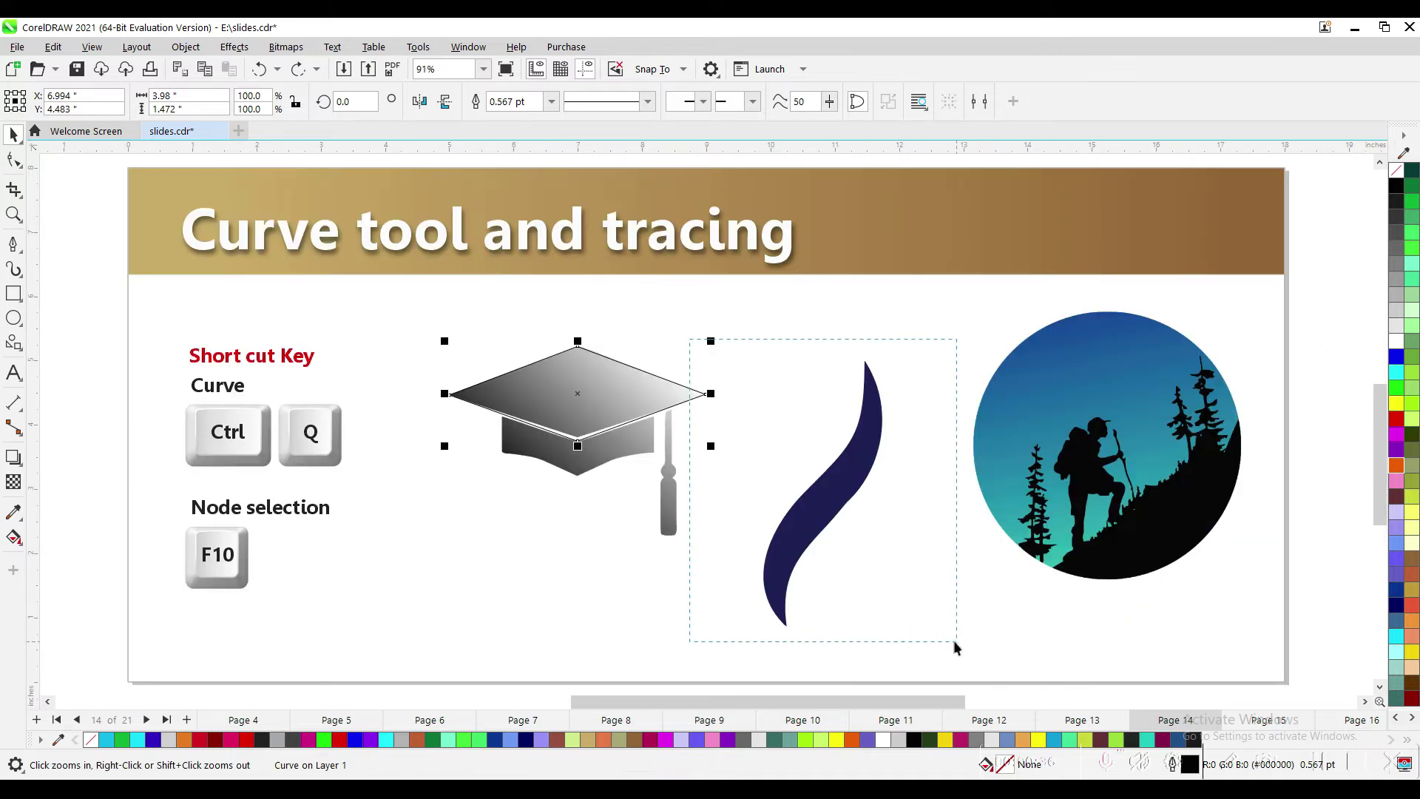
left_click(12, 244)
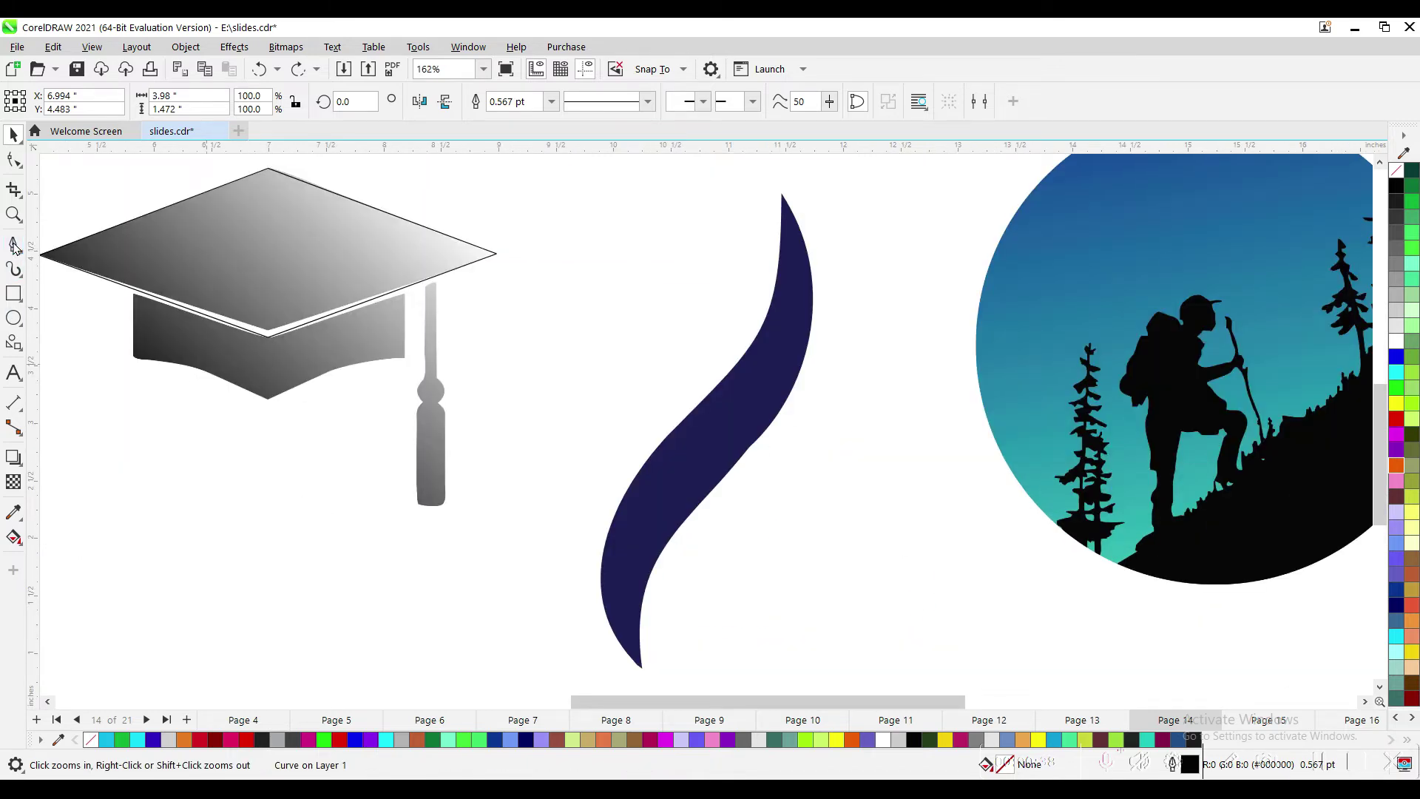
left_click(782, 195)
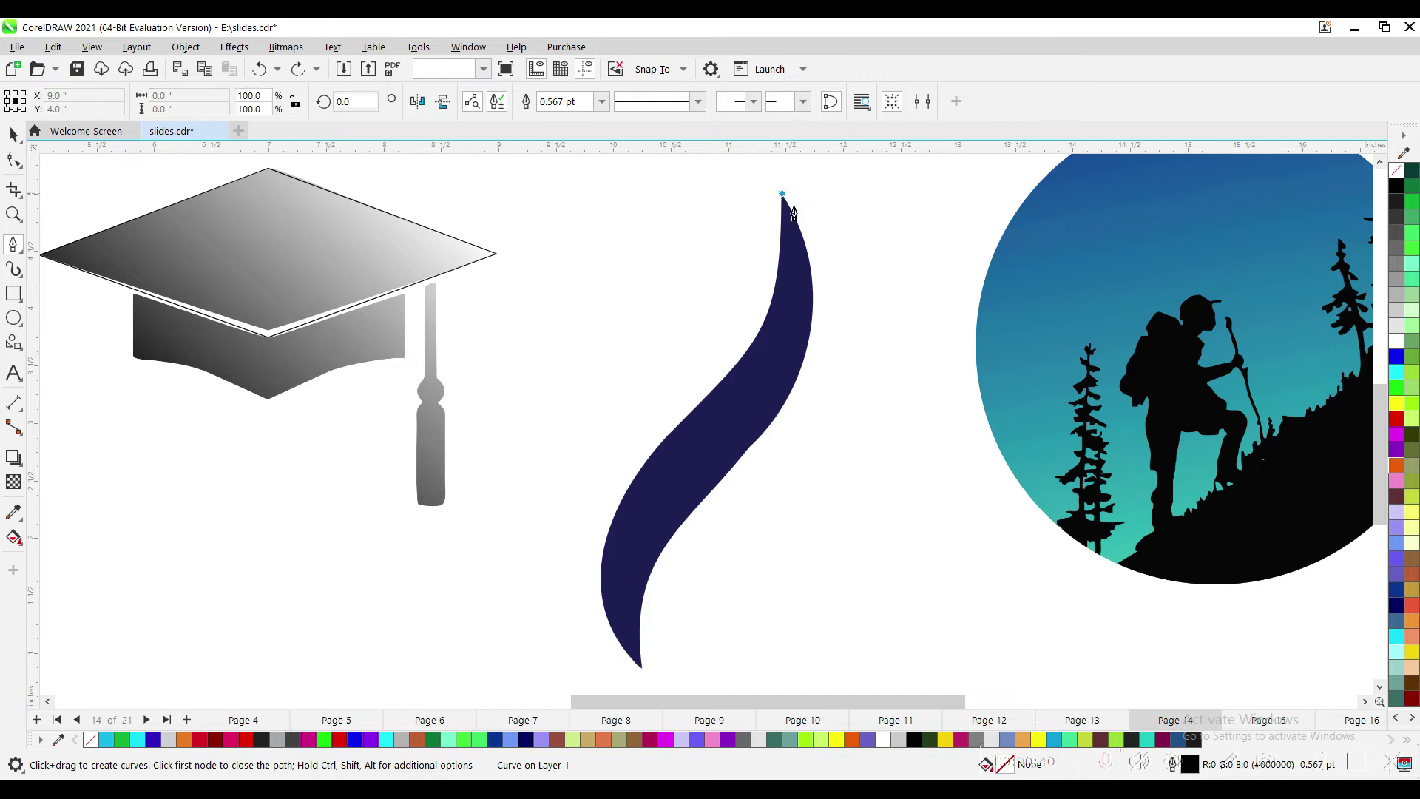
left_click_drag(750, 446, 643, 564)
left_click(641, 663)
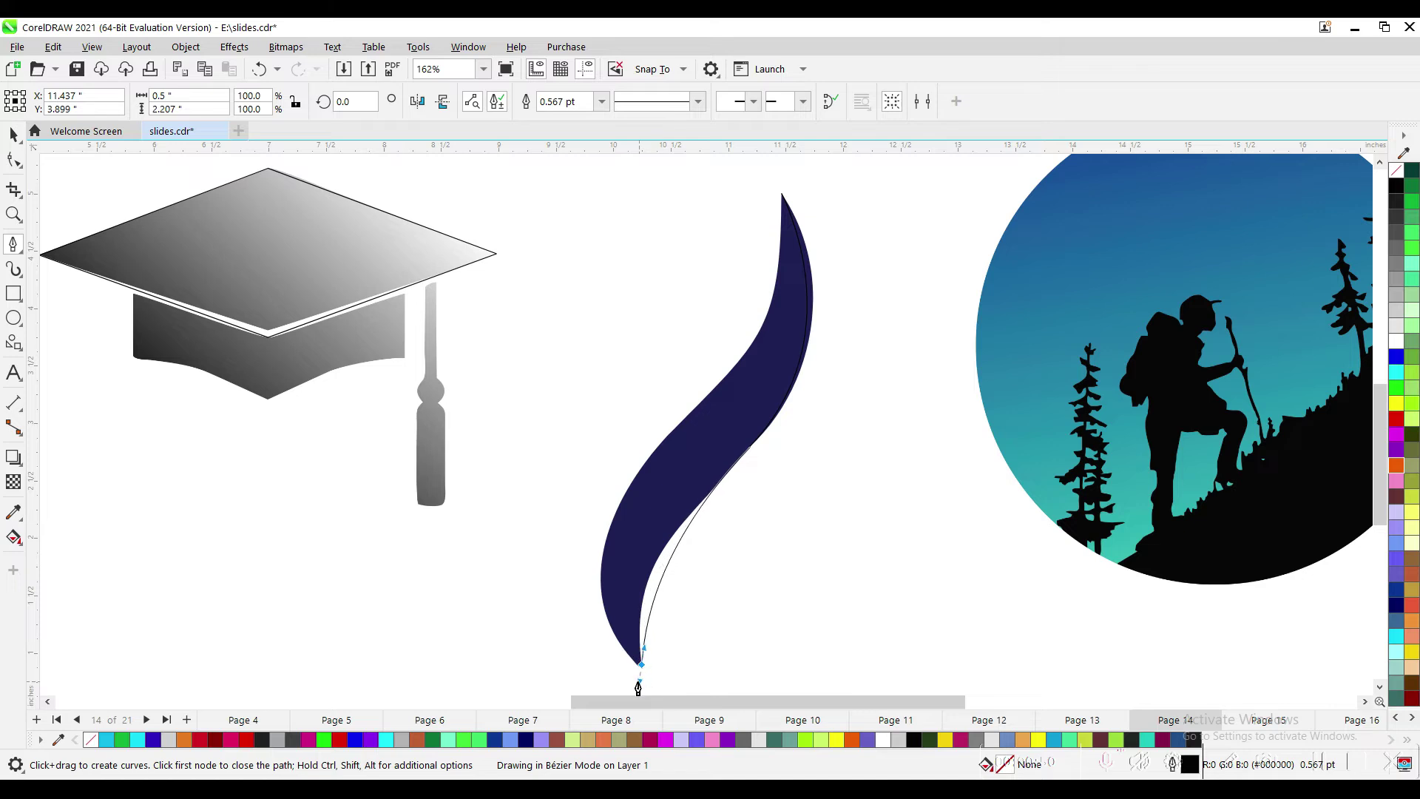
scroll(647, 684, "down", 2)
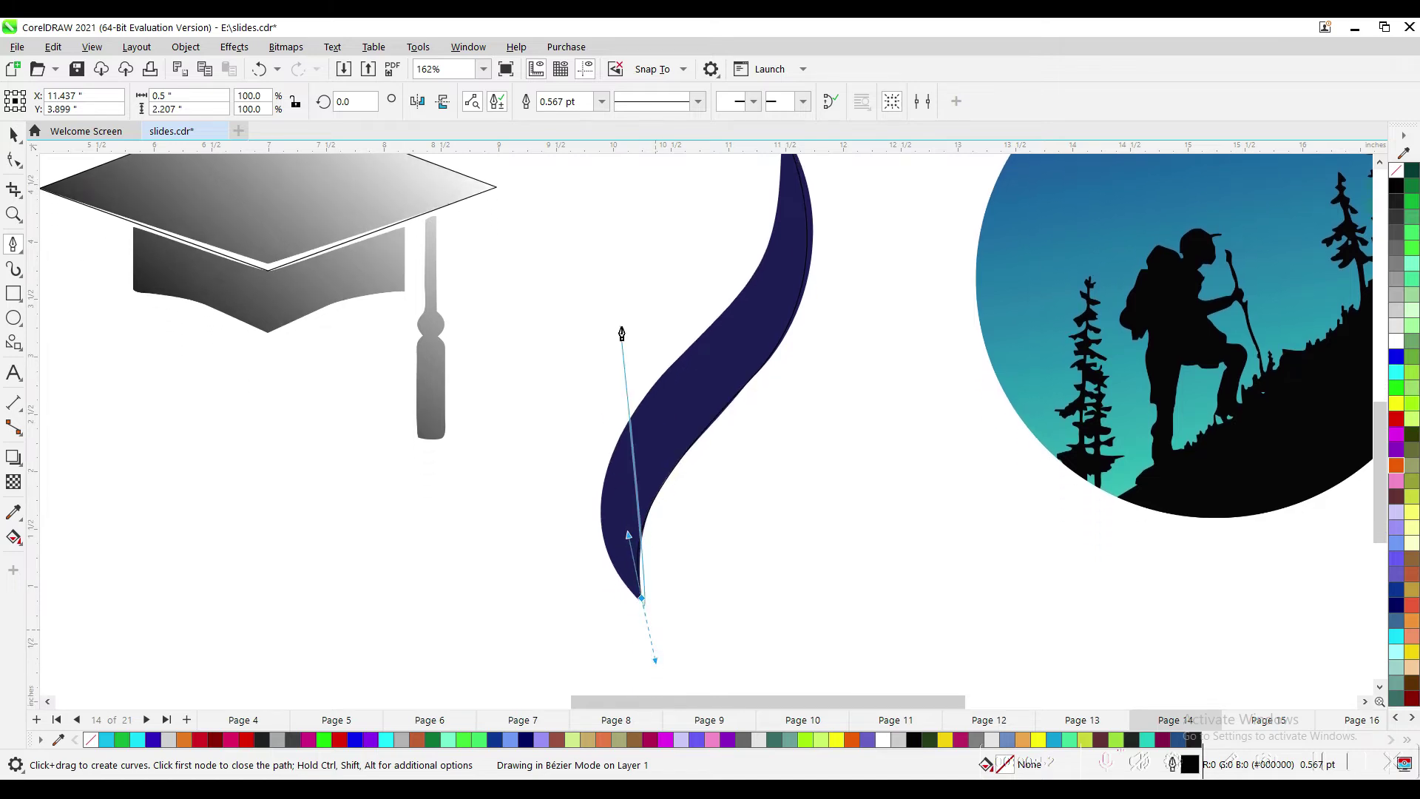
left_click_drag(686, 352, 823, 248)
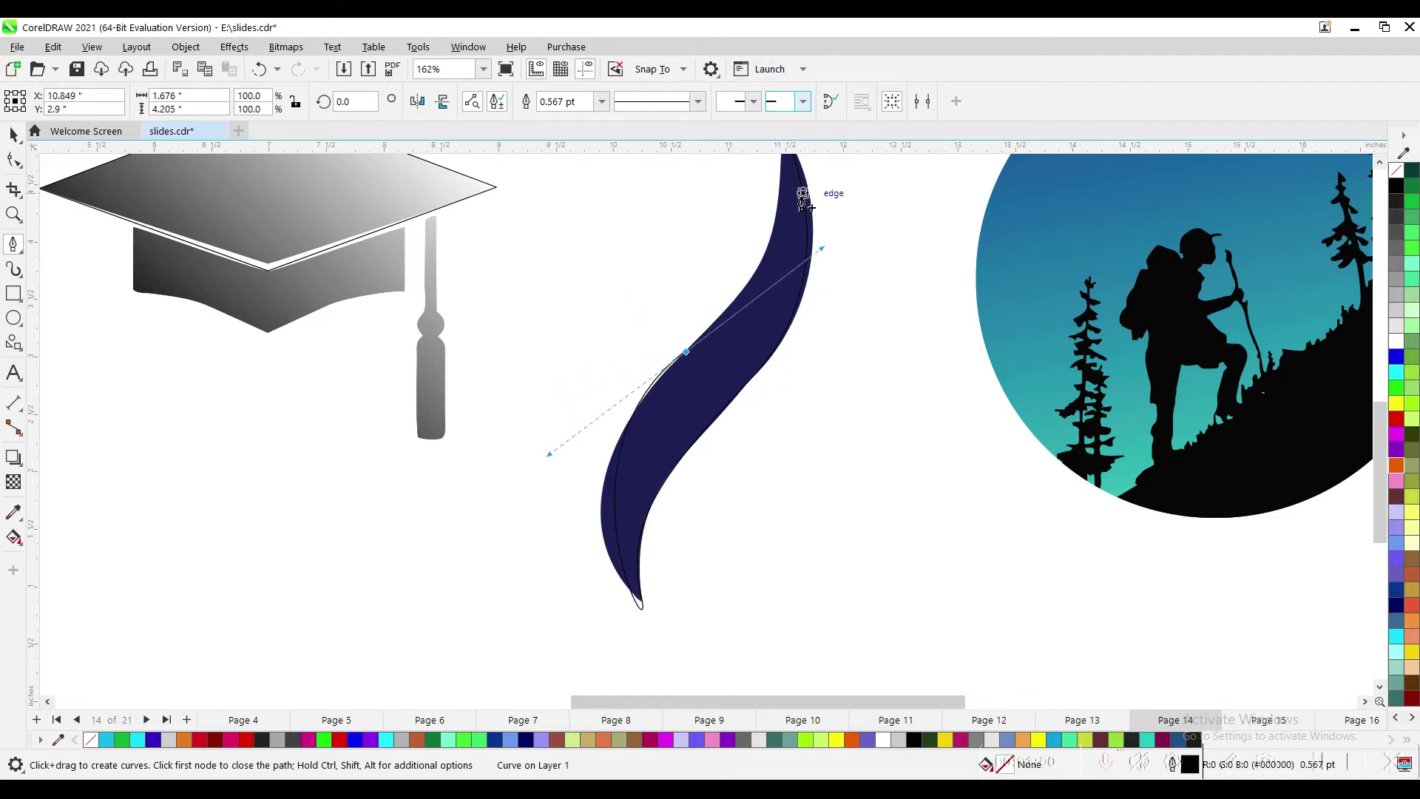
key("alt+f")
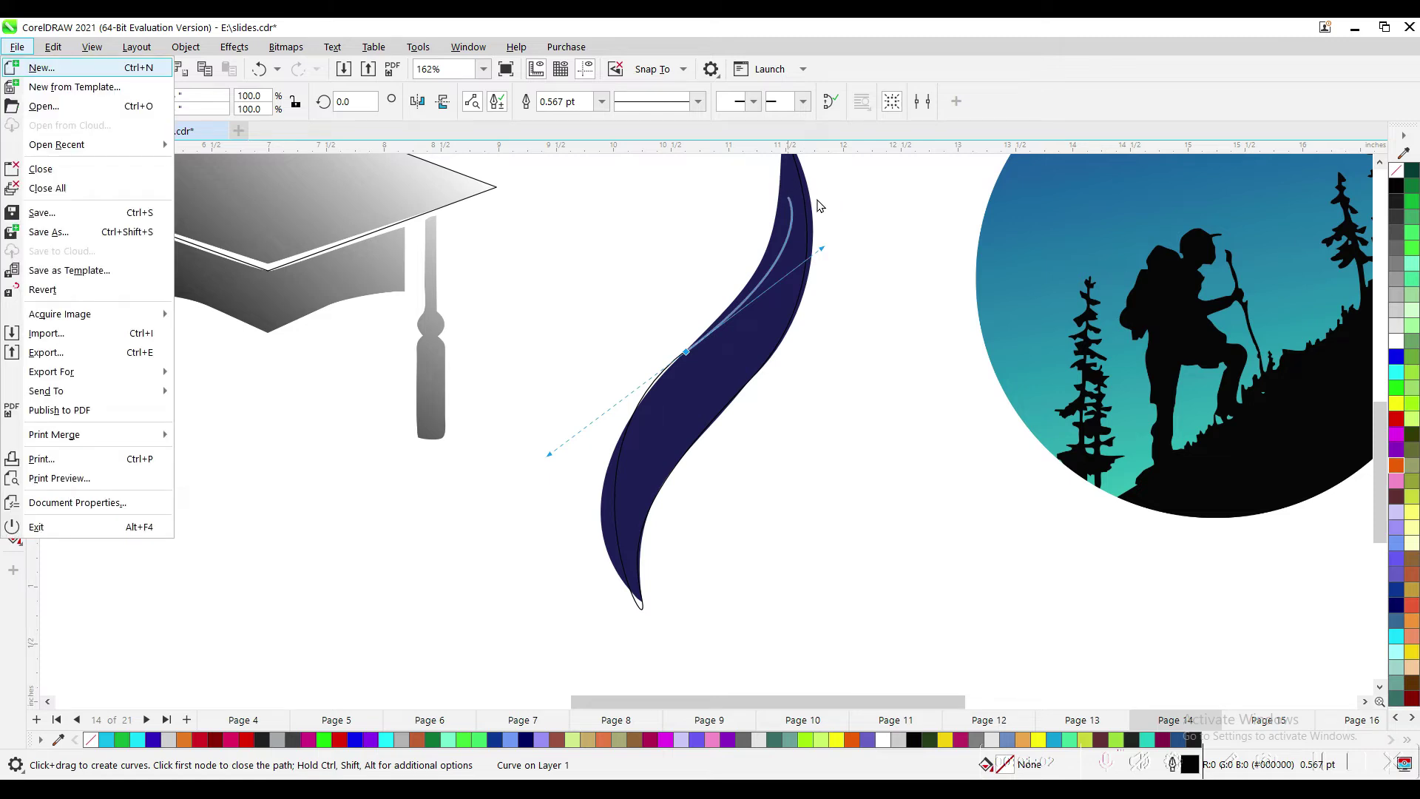
left_click(817, 199)
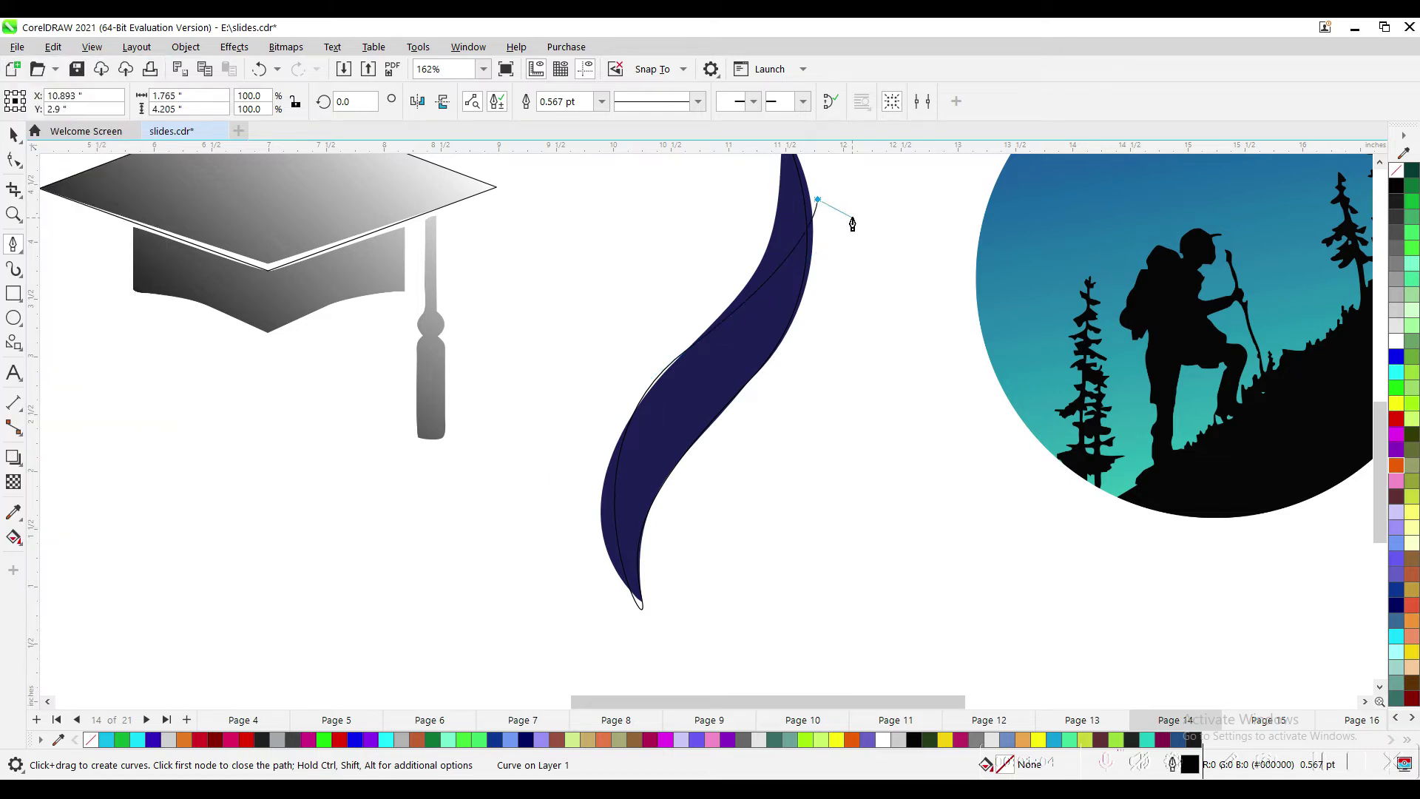
key("Escape")
key("Escape")
key("space")
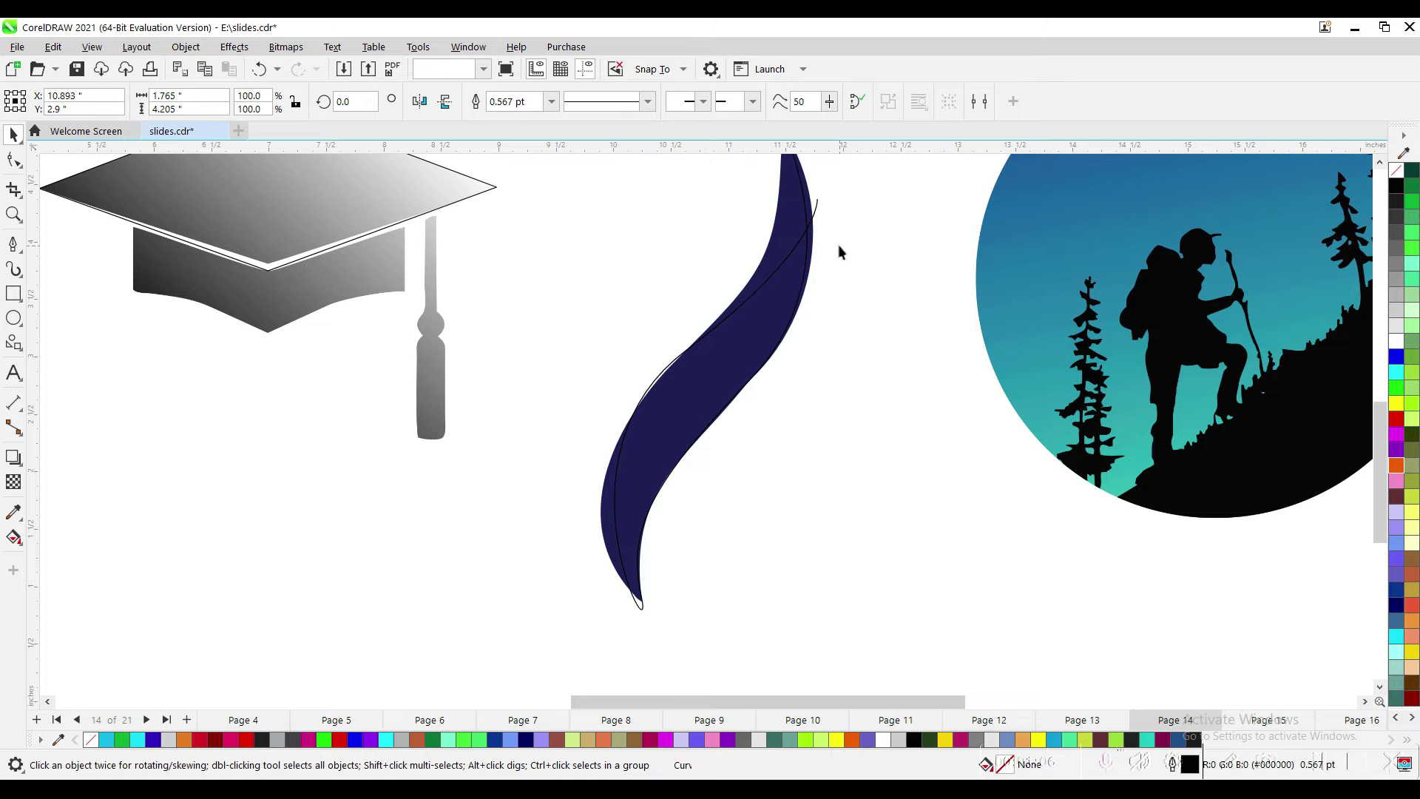
- Resume the open ribbon path from its loose end and close it at the ribbon's upper tip with the Pen tool
key("shift+F4")
key("z")
left_click_drag(764, 336, 909, 659)
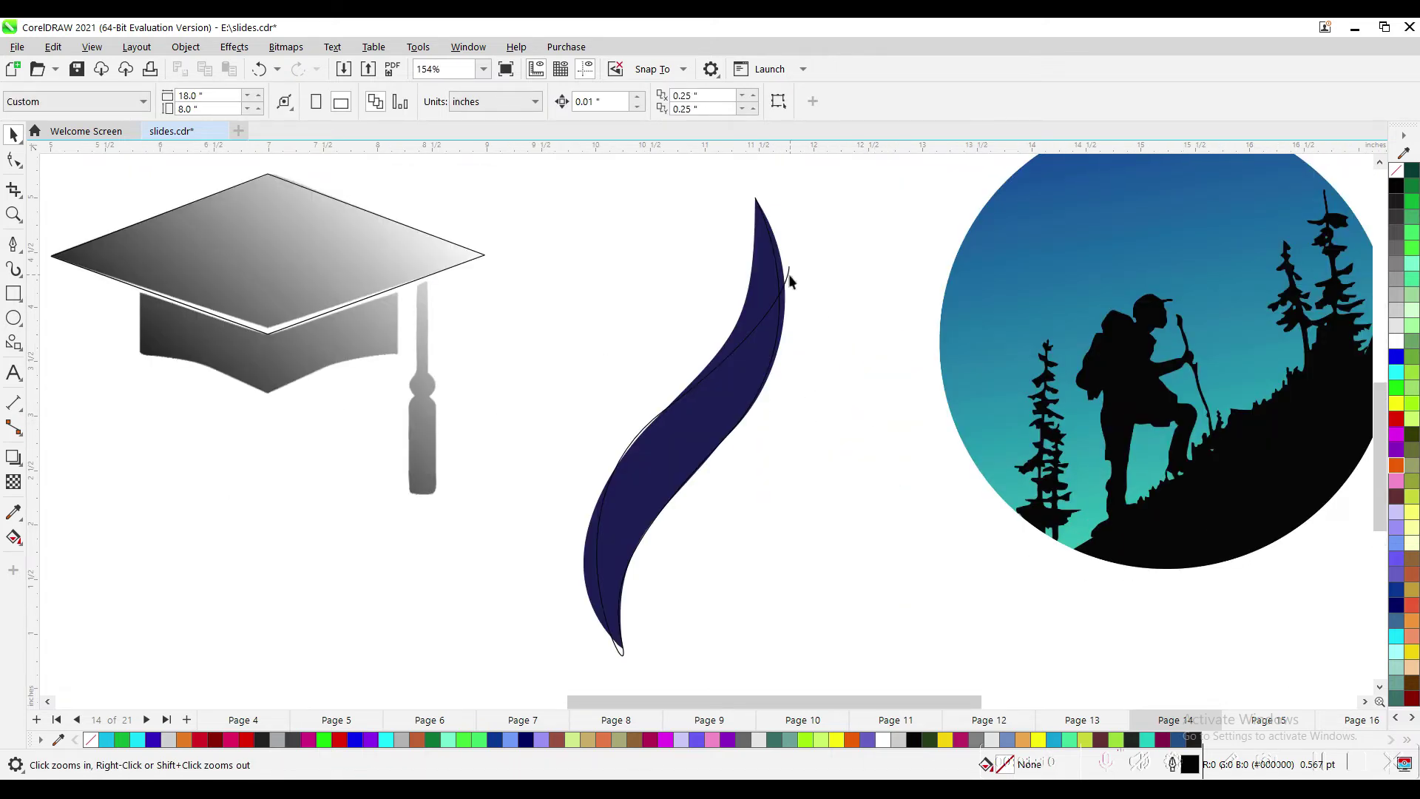
key("space")
left_click(790, 279)
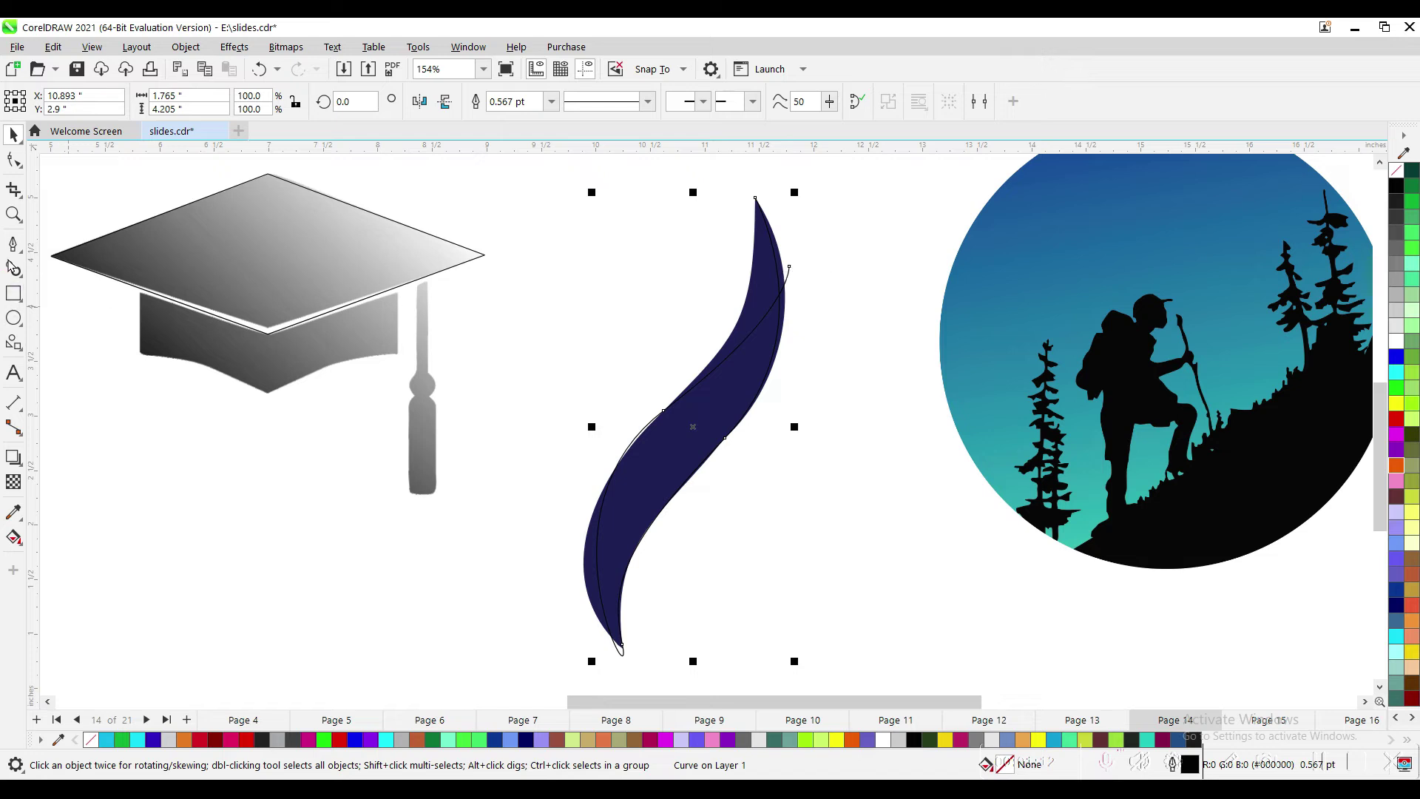
left_click(13, 247)
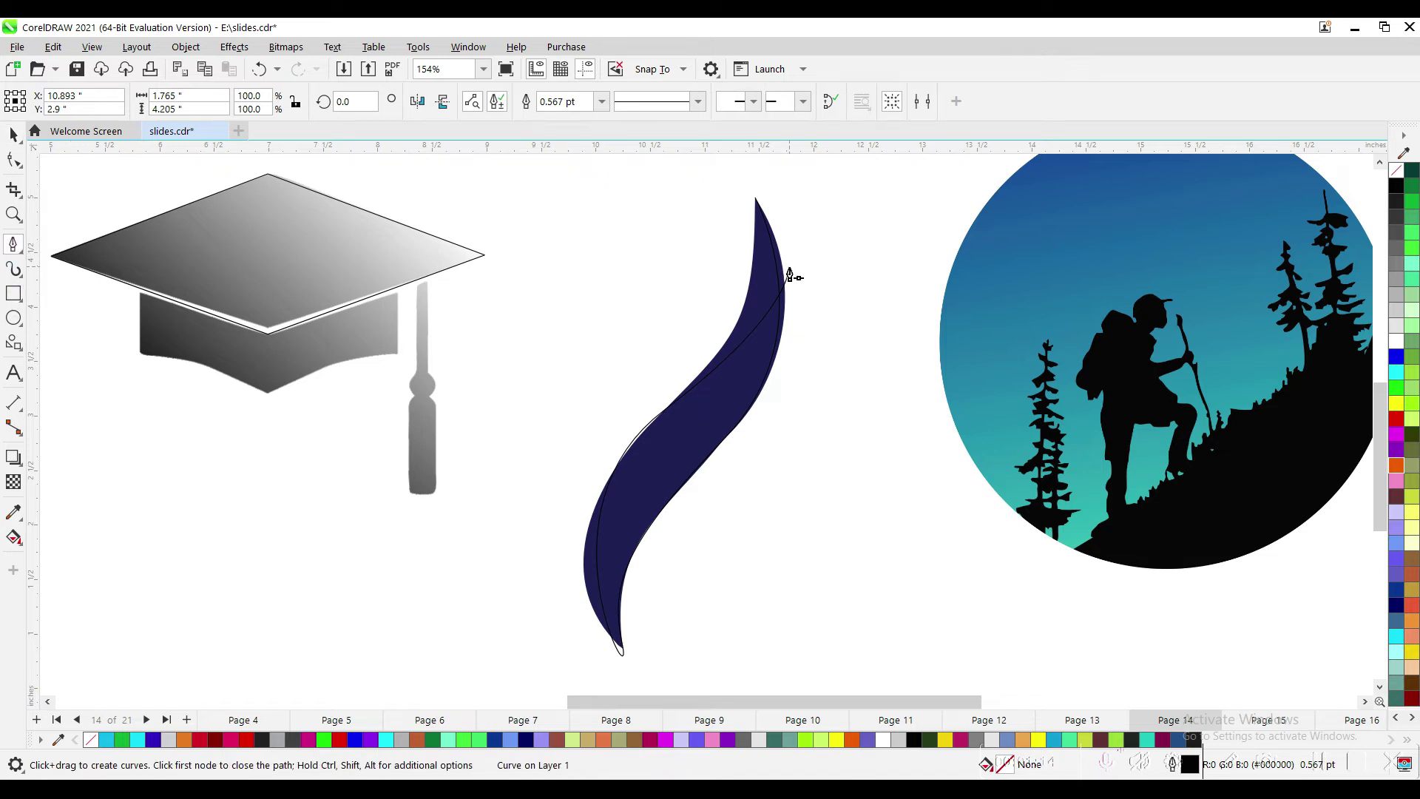
left_click(790, 264)
left_click(755, 199)
key("space")
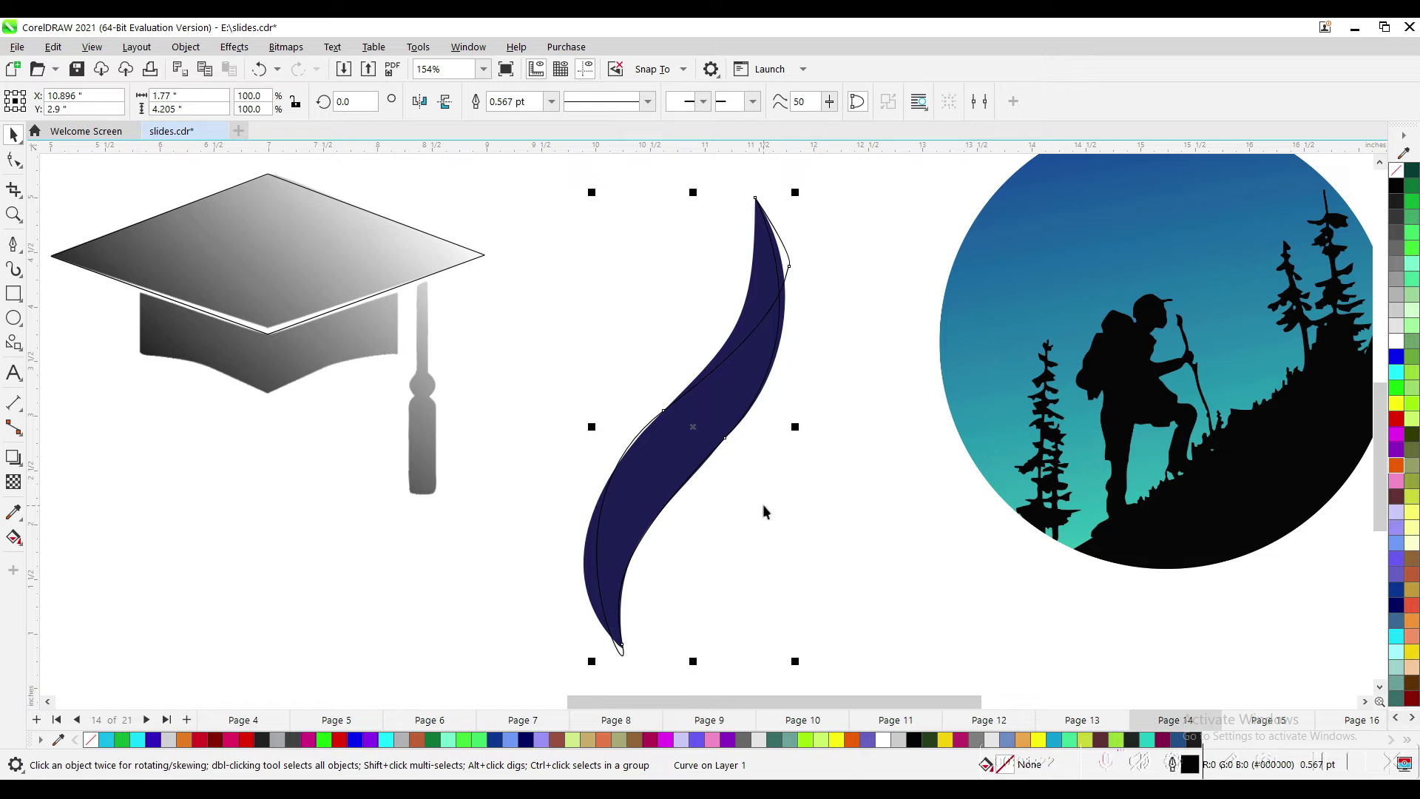
- Set the outline colour of the traced ribbon curve to yellow (#FFFF00)
key("shift+F4")
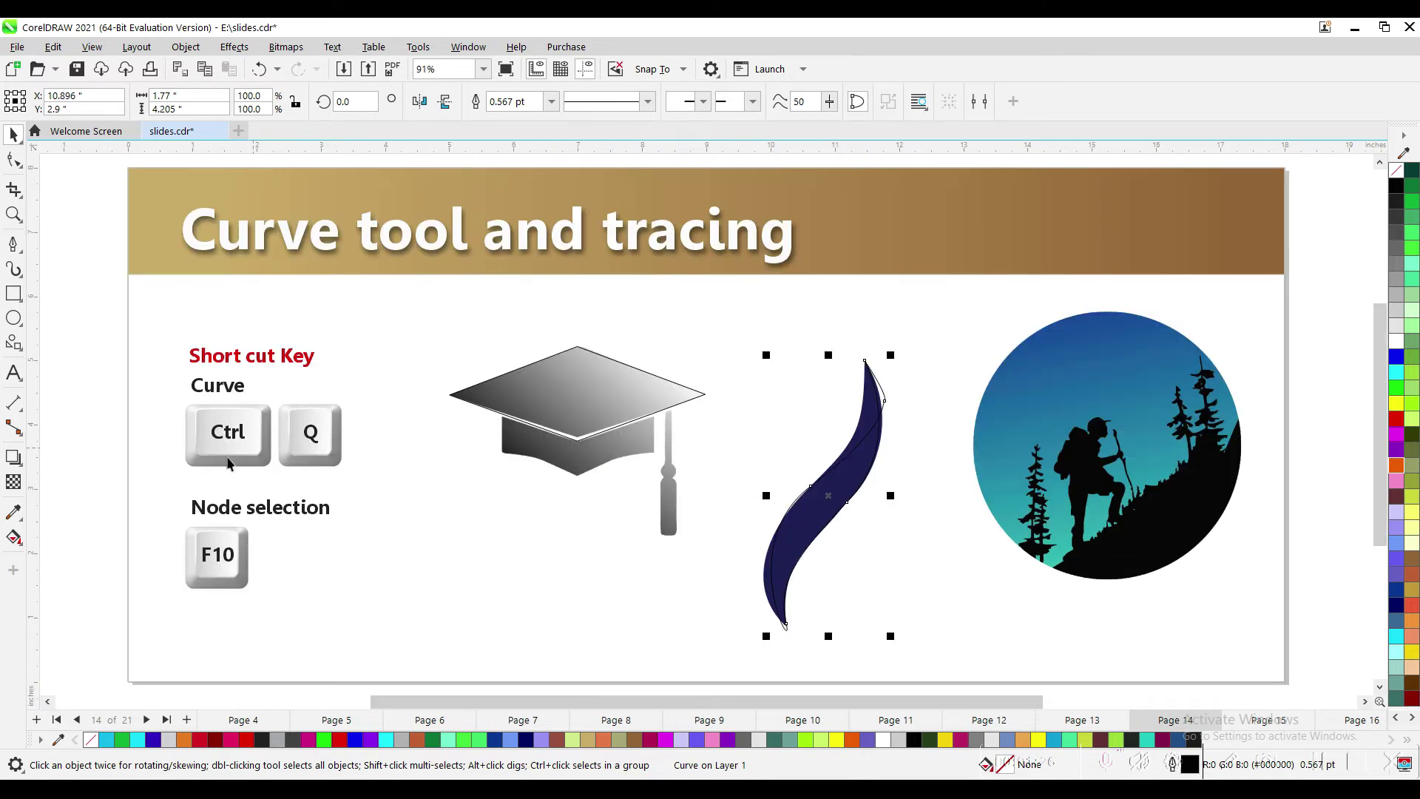
left_click_drag(703, 315, 929, 641)
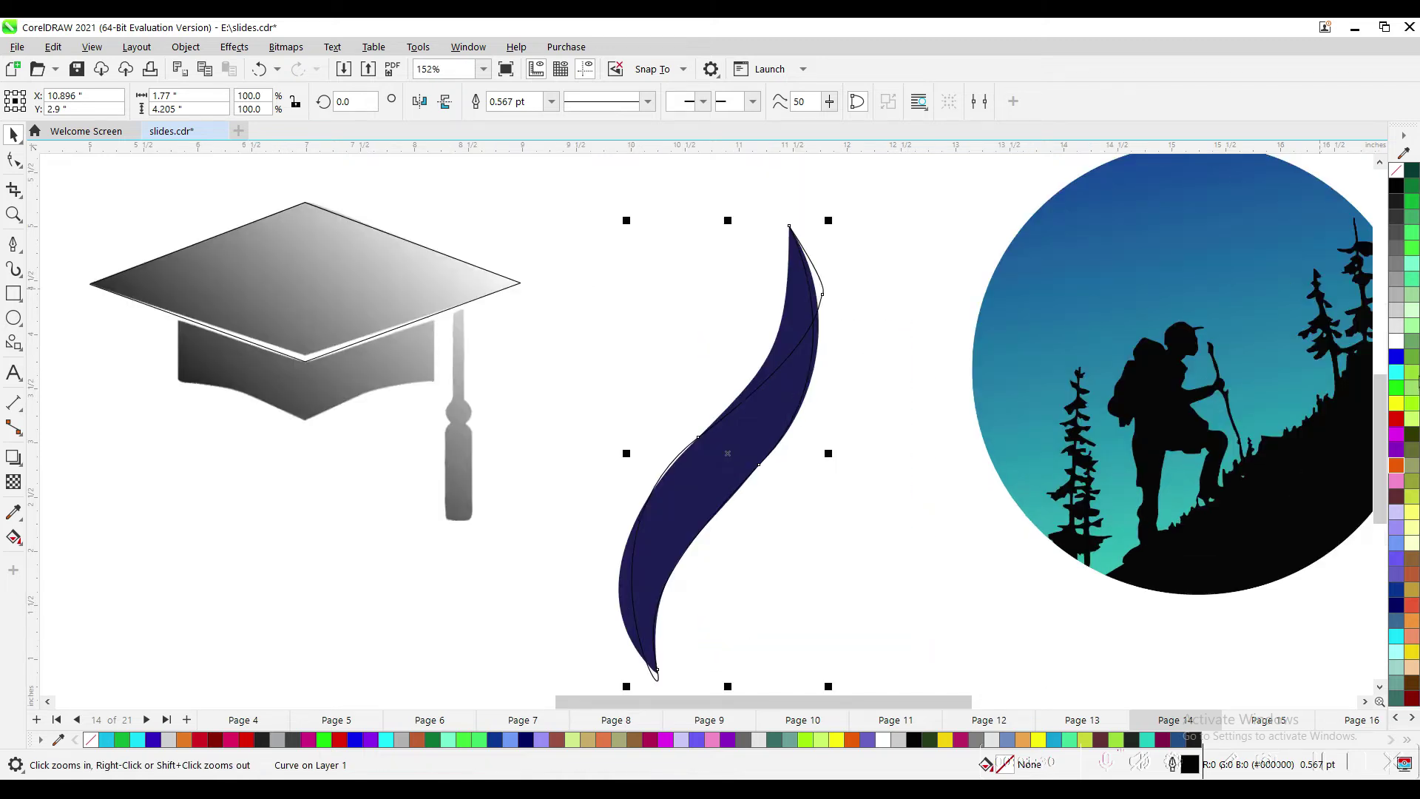
right_click(1402, 403)
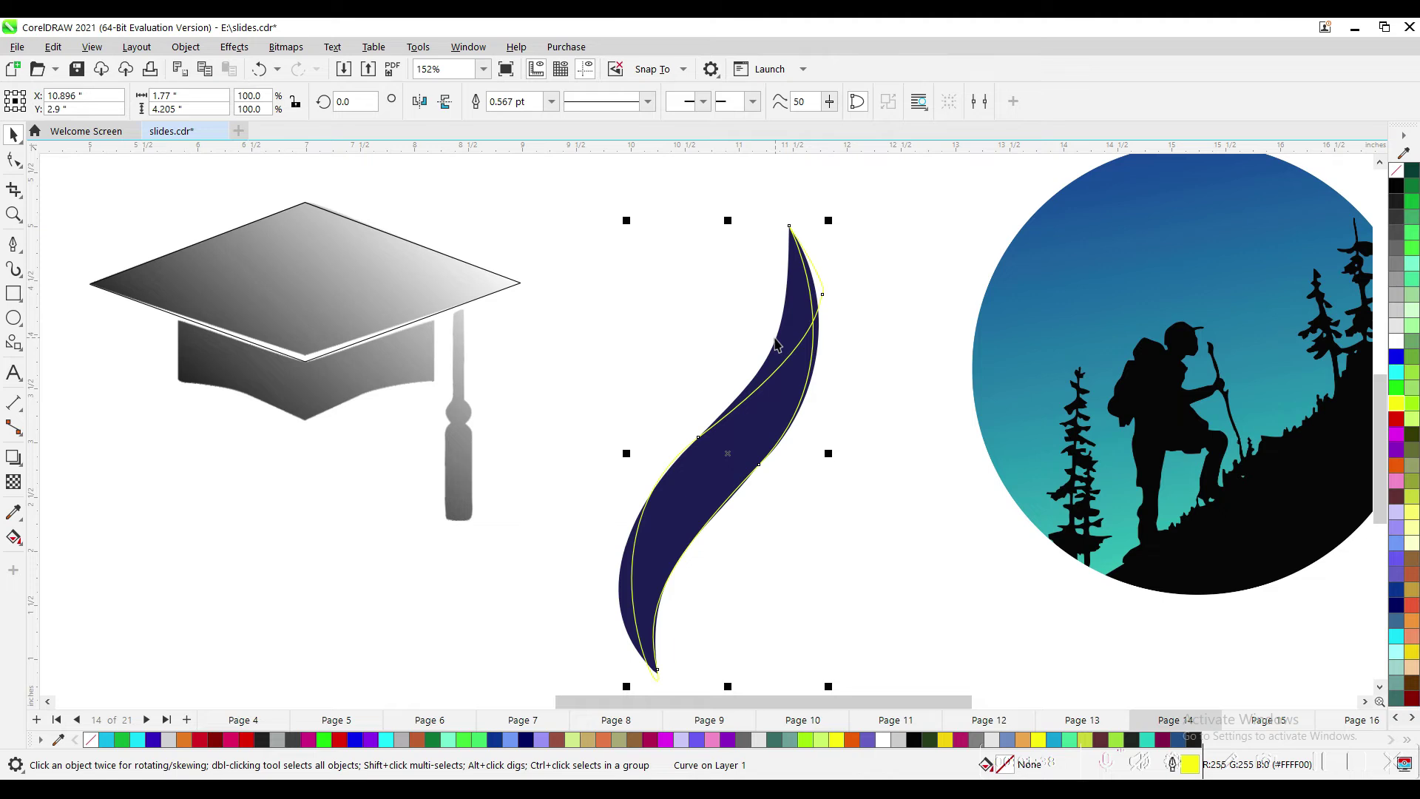
- Fit the traced curve to the ribbon's left edge by moving its upper and middle nodes and deleting the surplus upper node
key("F10")
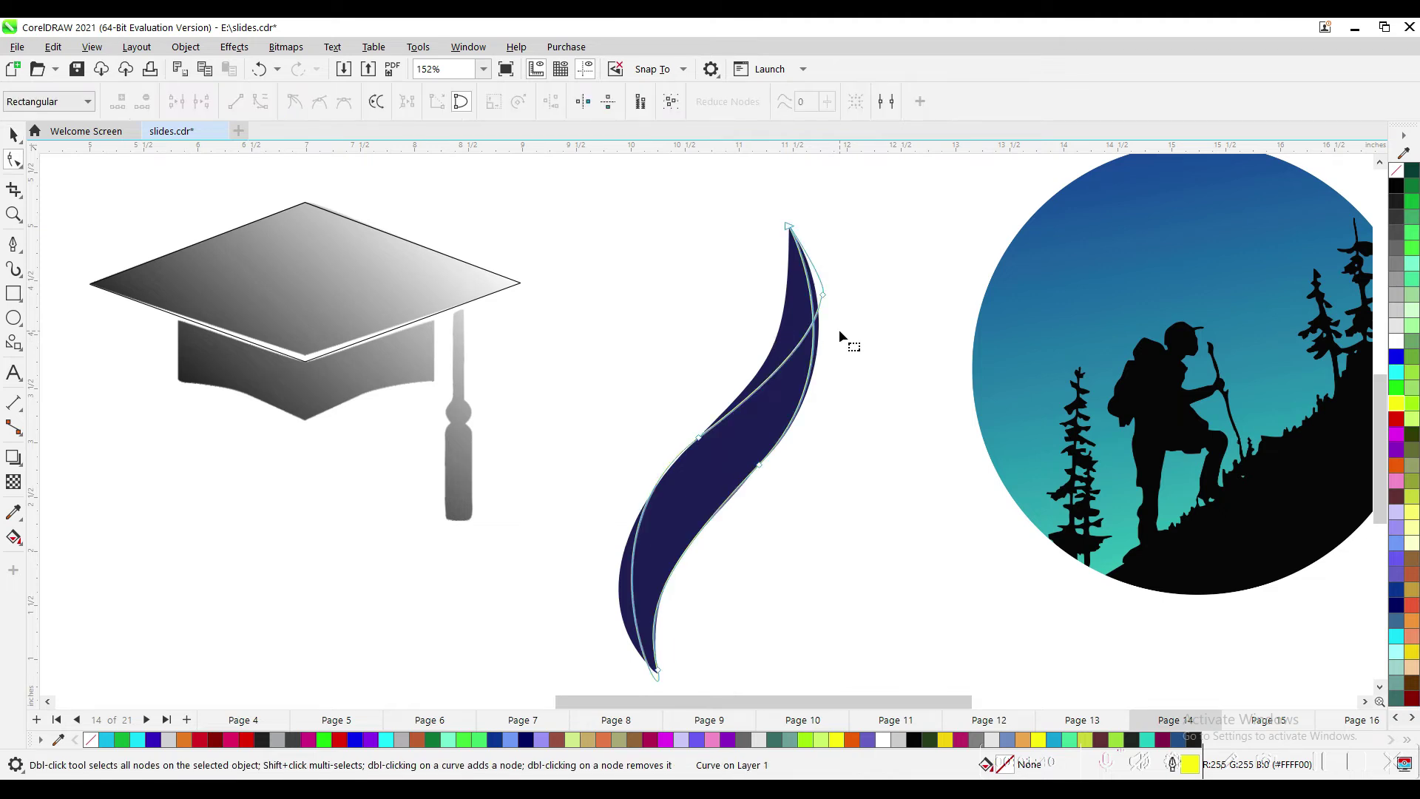
left_click_drag(824, 297, 786, 297)
left_click_drag(698, 436, 695, 440)
left_click(785, 299)
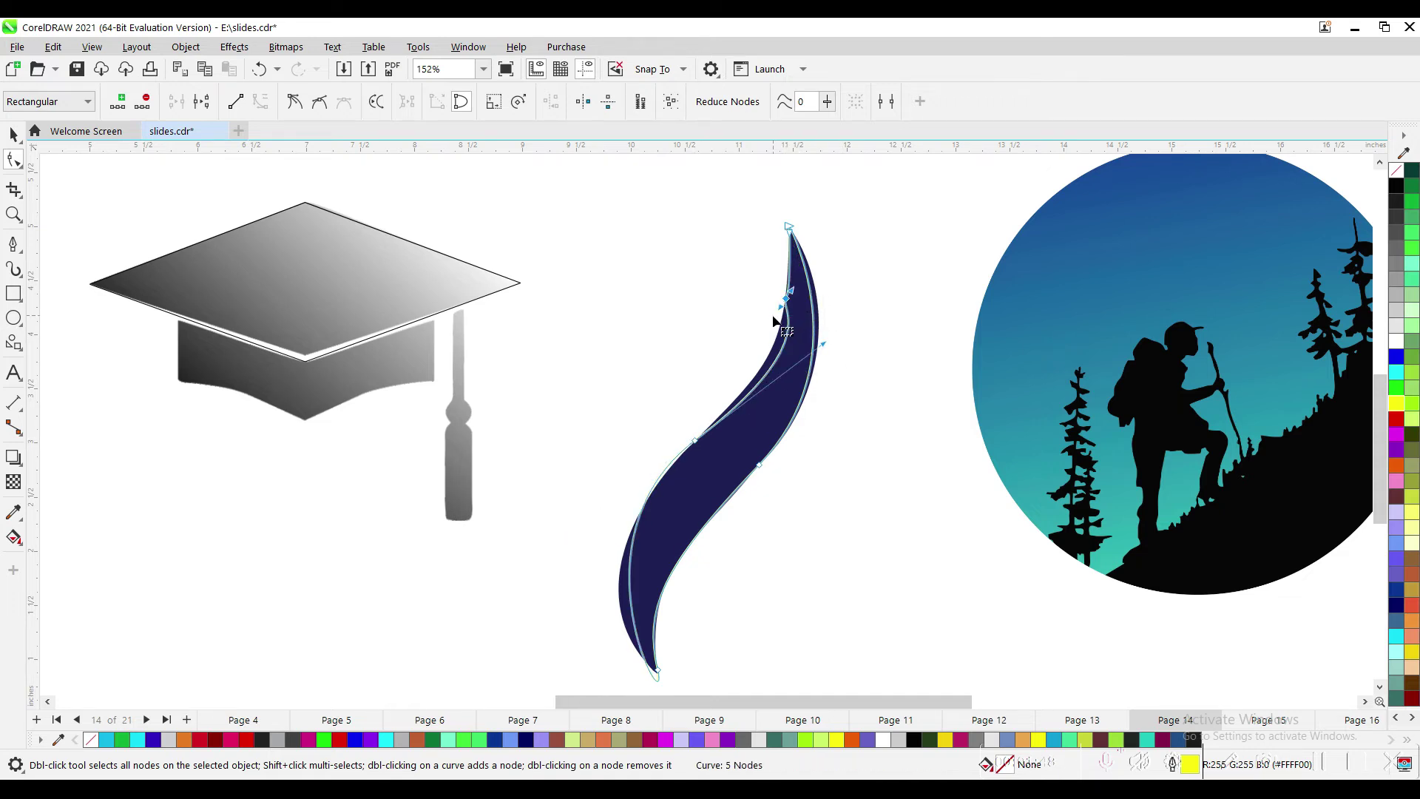
key("Delete")
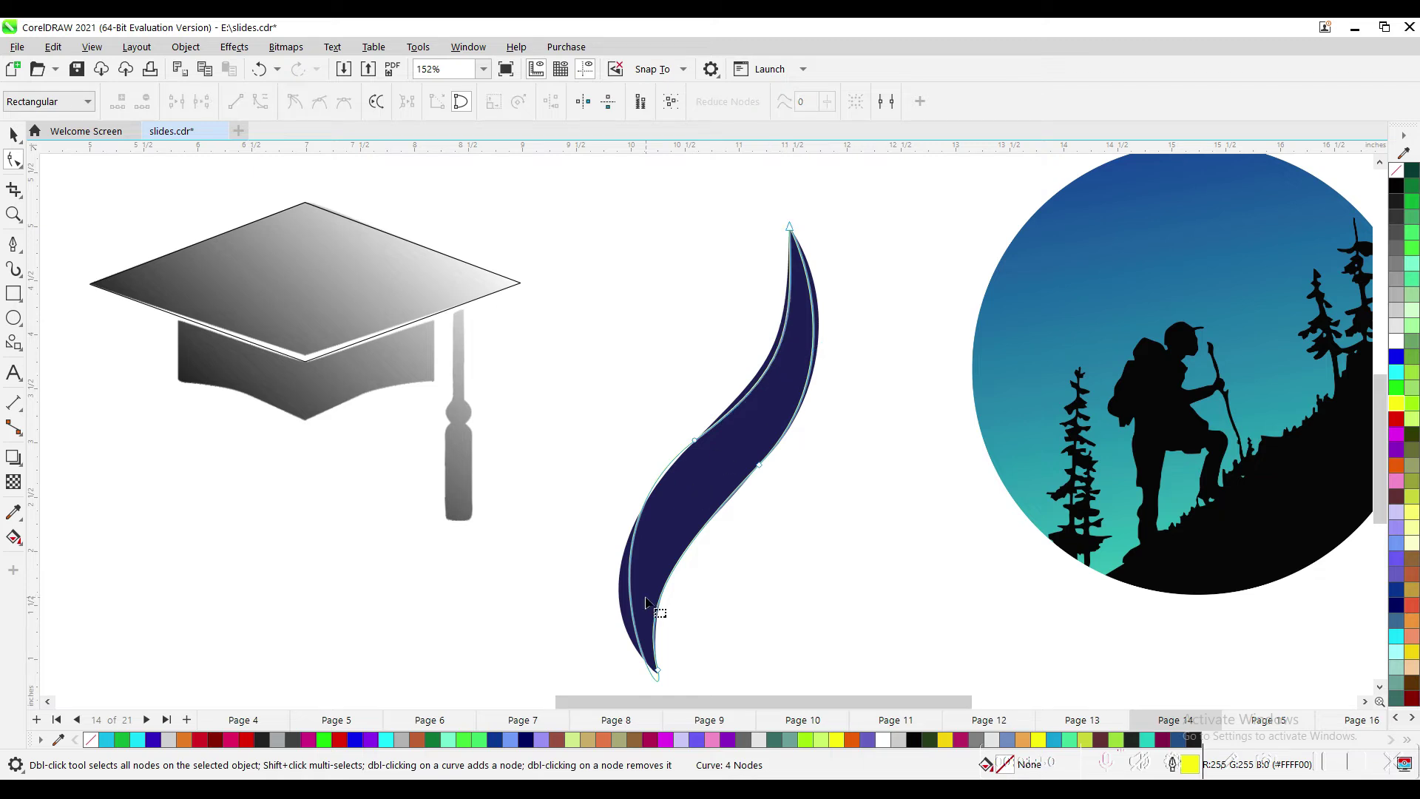
- Reshape the traced curve at the ribbon's lower tip by adjusting the end node's handle so it forms a sharp point
left_click_drag(621, 634, 710, 649)
left_click_drag(699, 507, 699, 507)
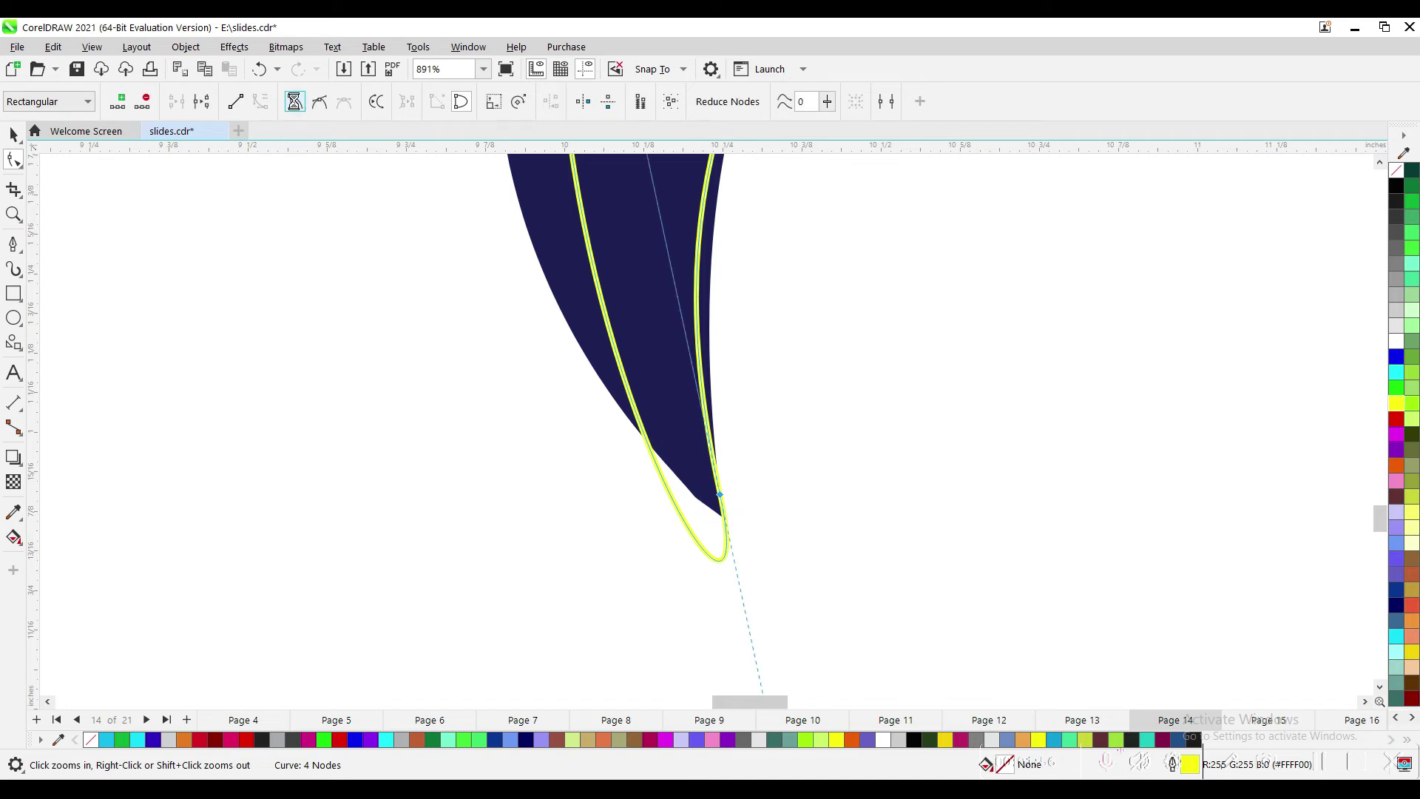
scroll(761, 679, "down", 8)
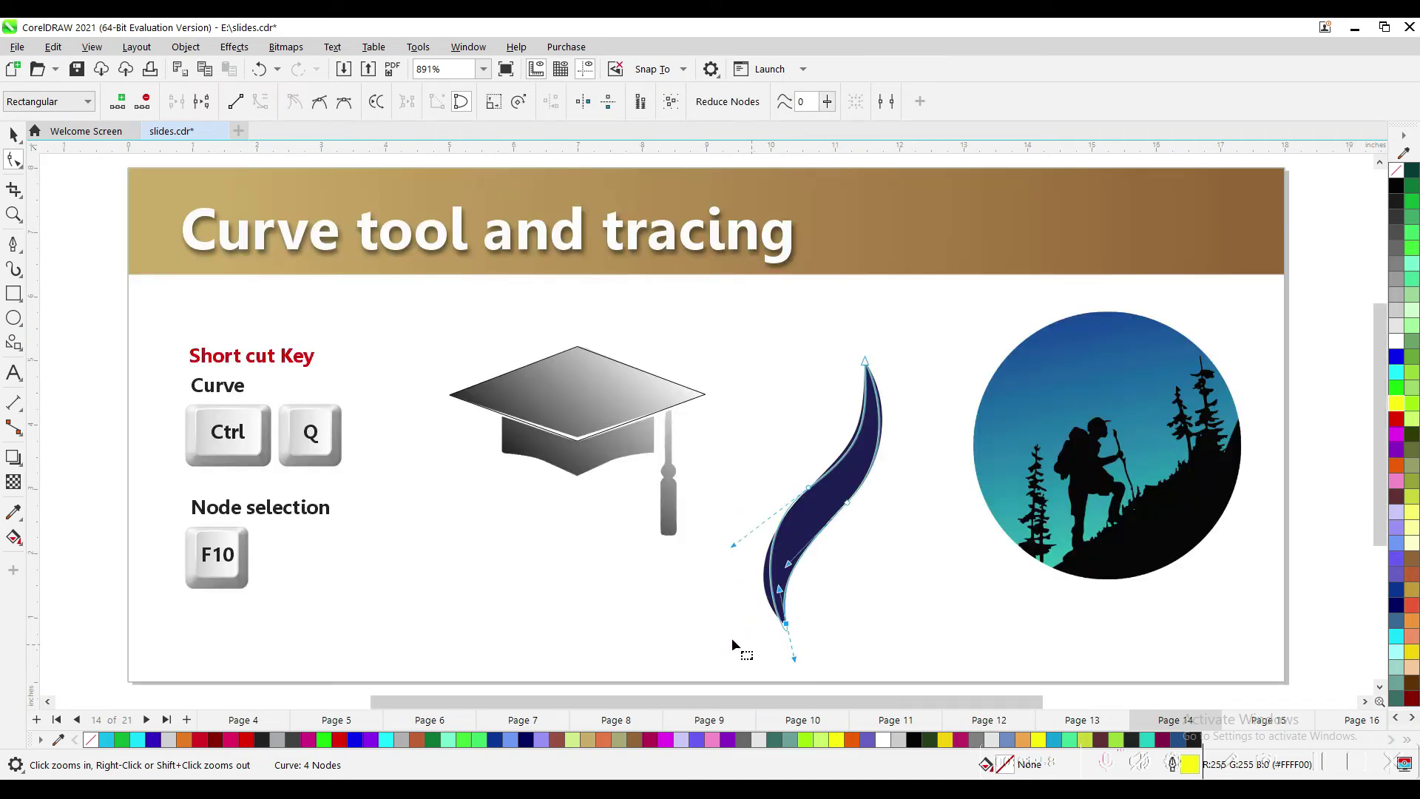
left_click_drag(724, 597, 806, 664)
left_click_drag(724, 562, 645, 414)
right_click(708, 343)
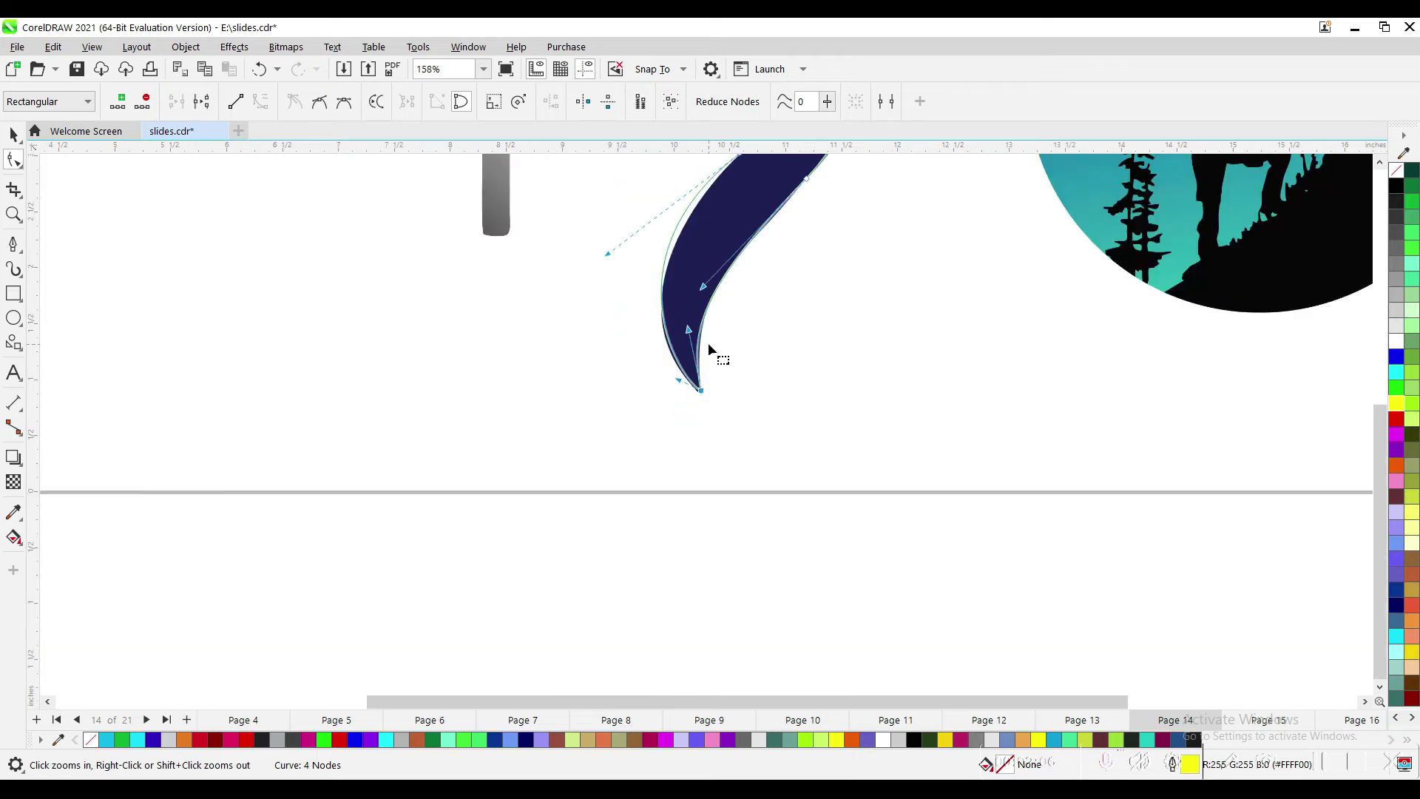
right_click(708, 343)
- Shift the middle node on the ribbon's left edge slightly and adjust its handle to follow the navy shape
left_click_drag(725, 336, 935, 636)
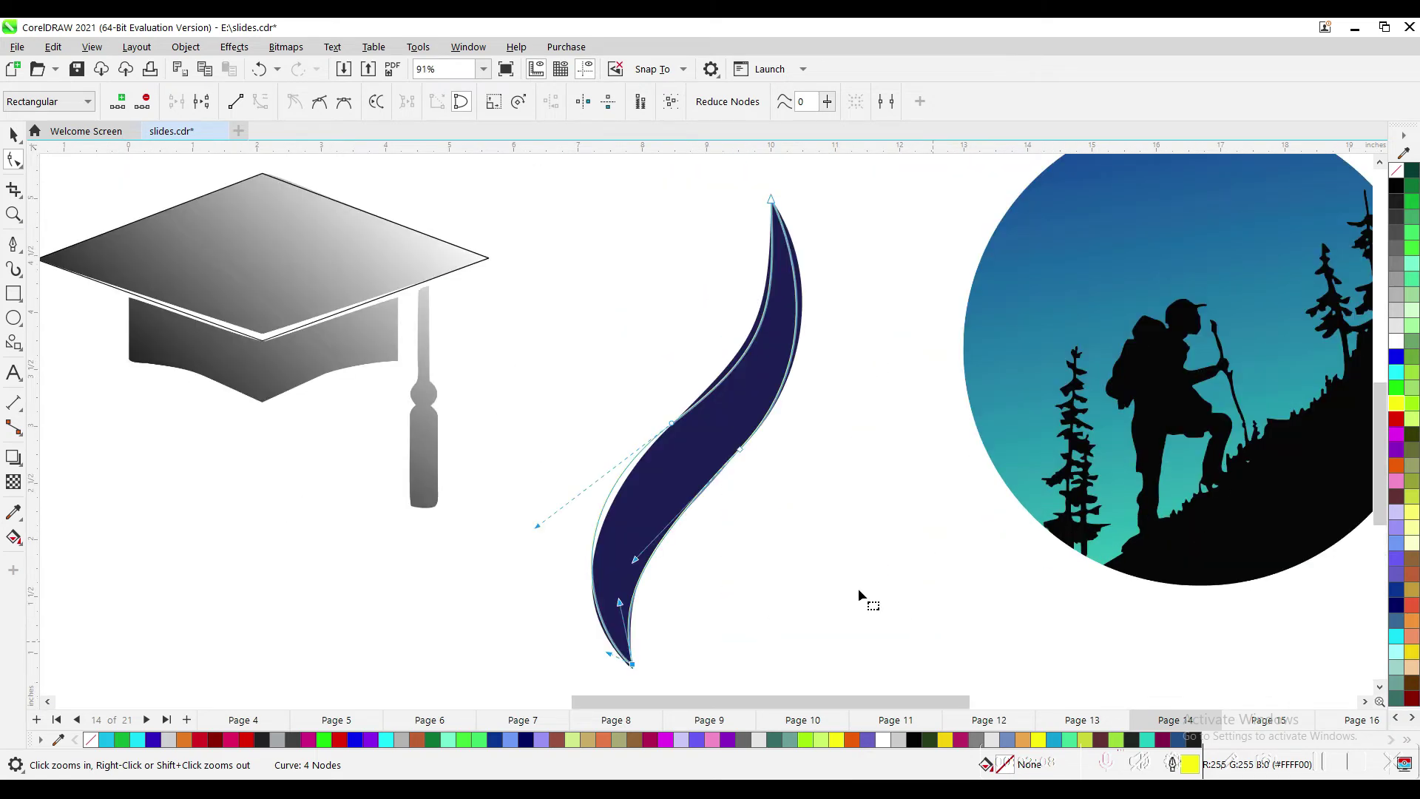
left_click(672, 429)
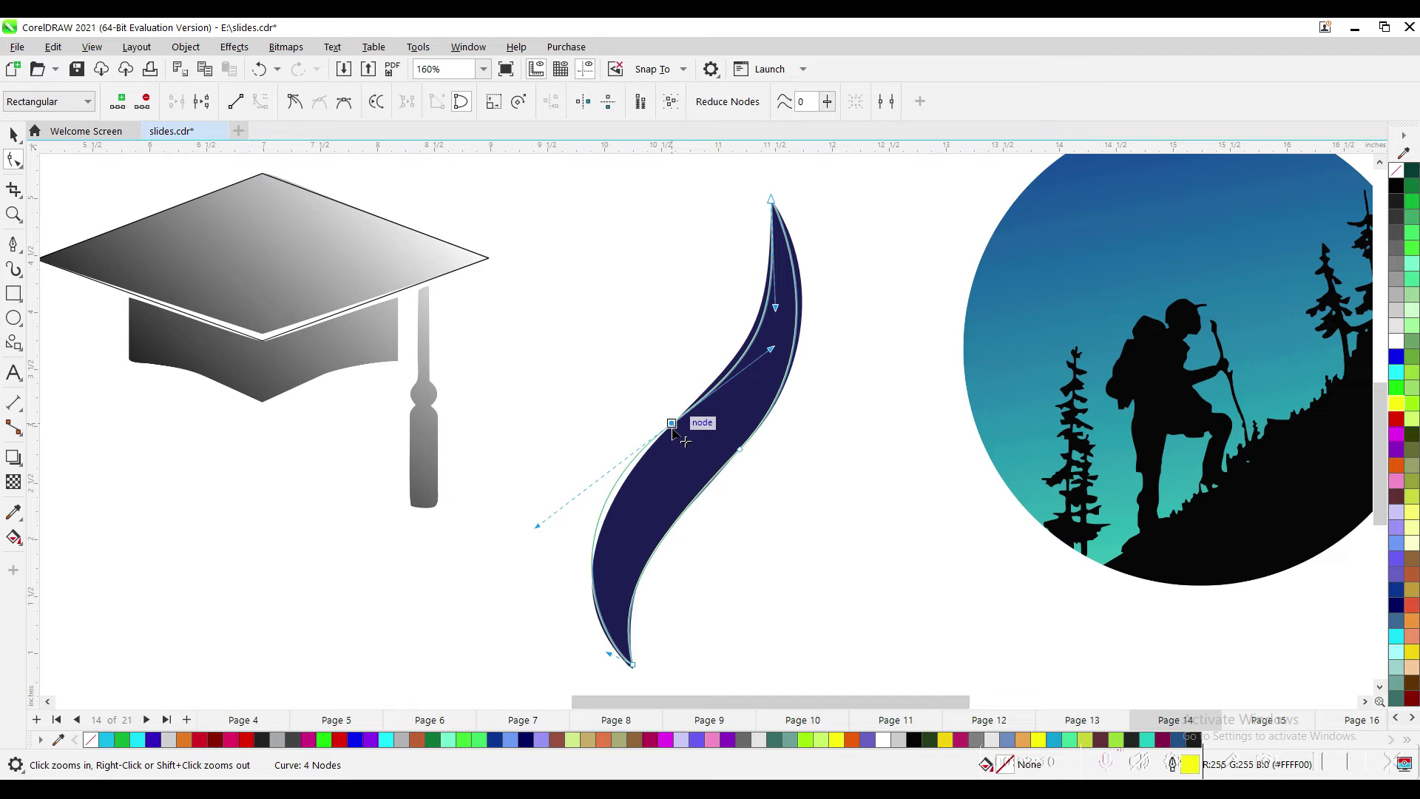
left_click_drag(677, 430, 681, 427)
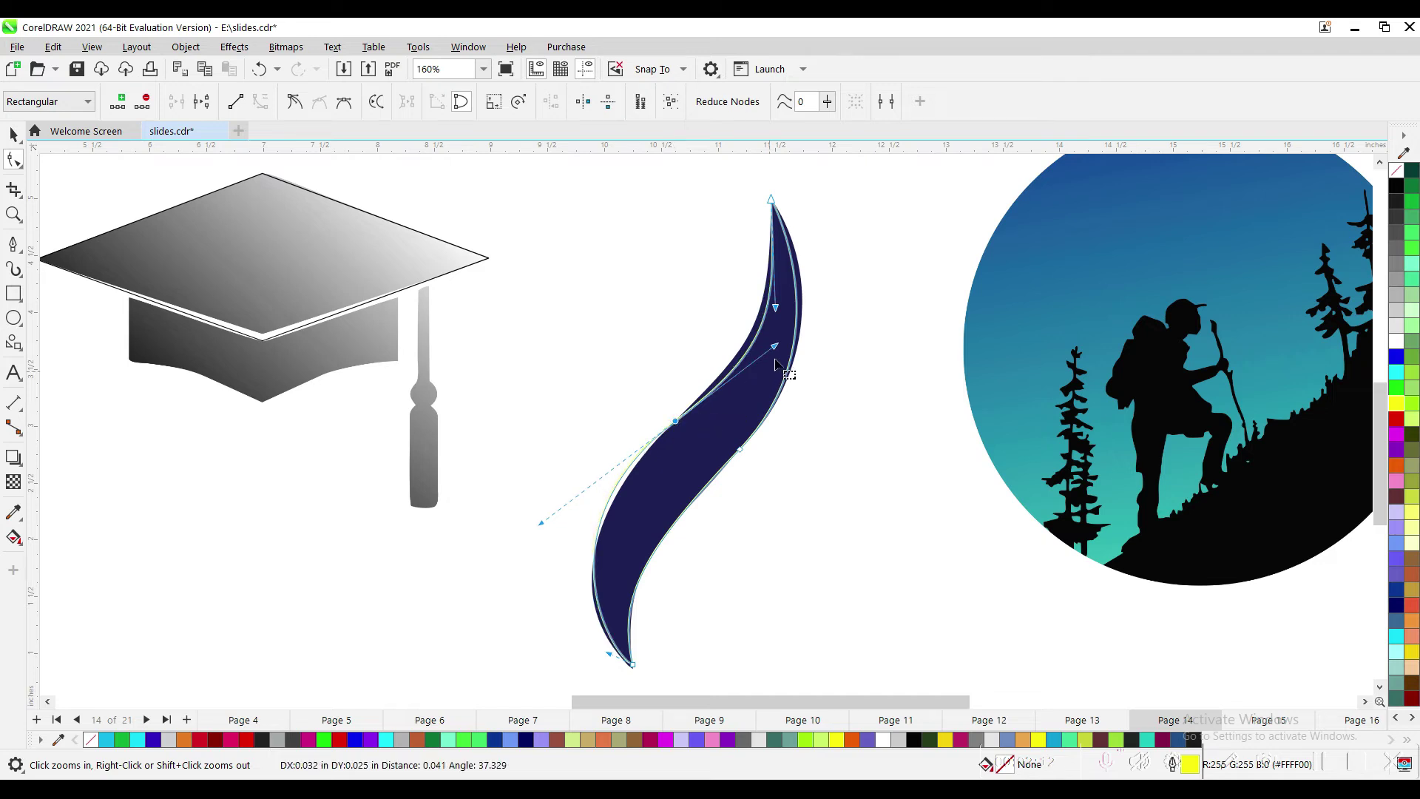
left_click_drag(772, 344, 767, 334)
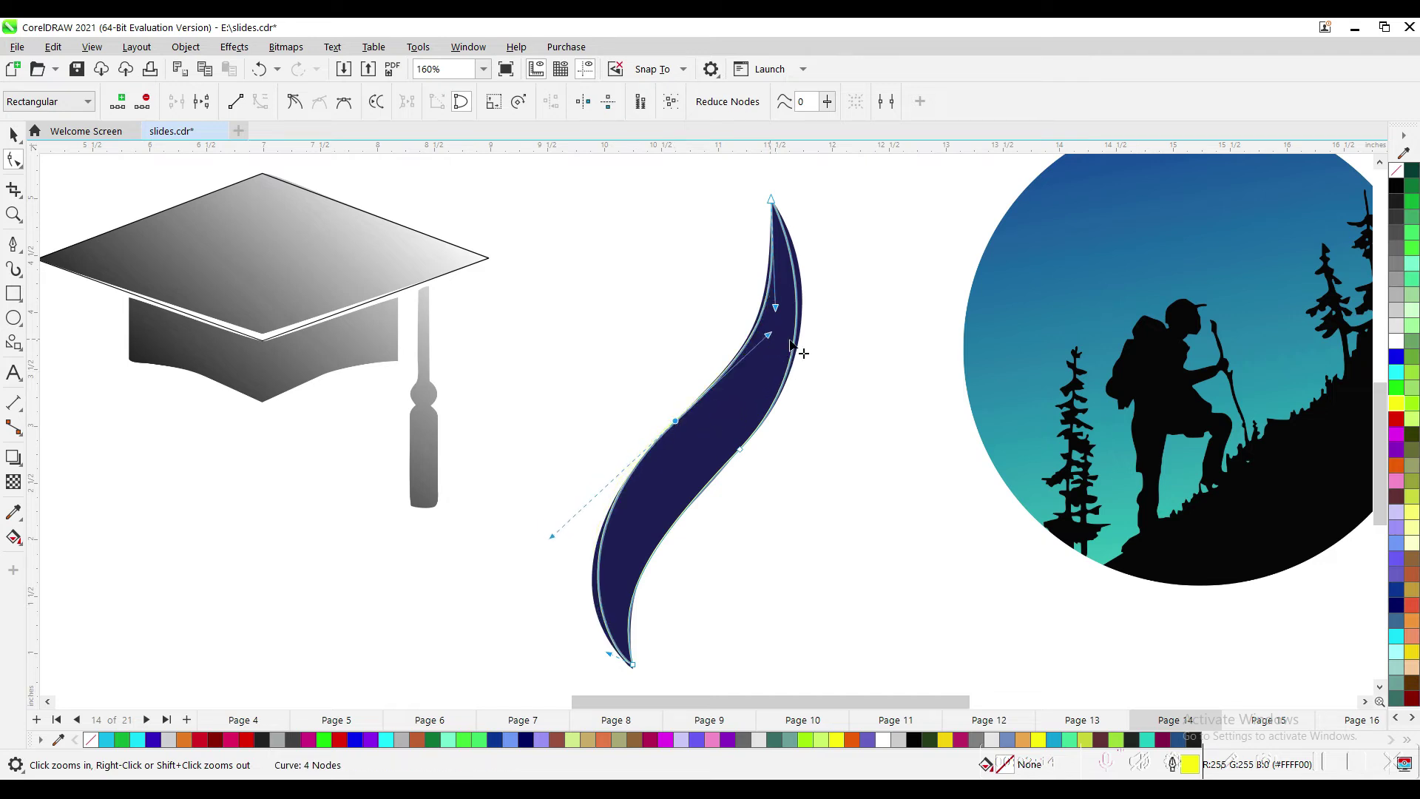
- Fill the traced ribbon with orange (#FF6600) and move it to the left of the navy original
left_click(1395, 465)
key("space")
left_click_drag(686, 433, 599, 430)
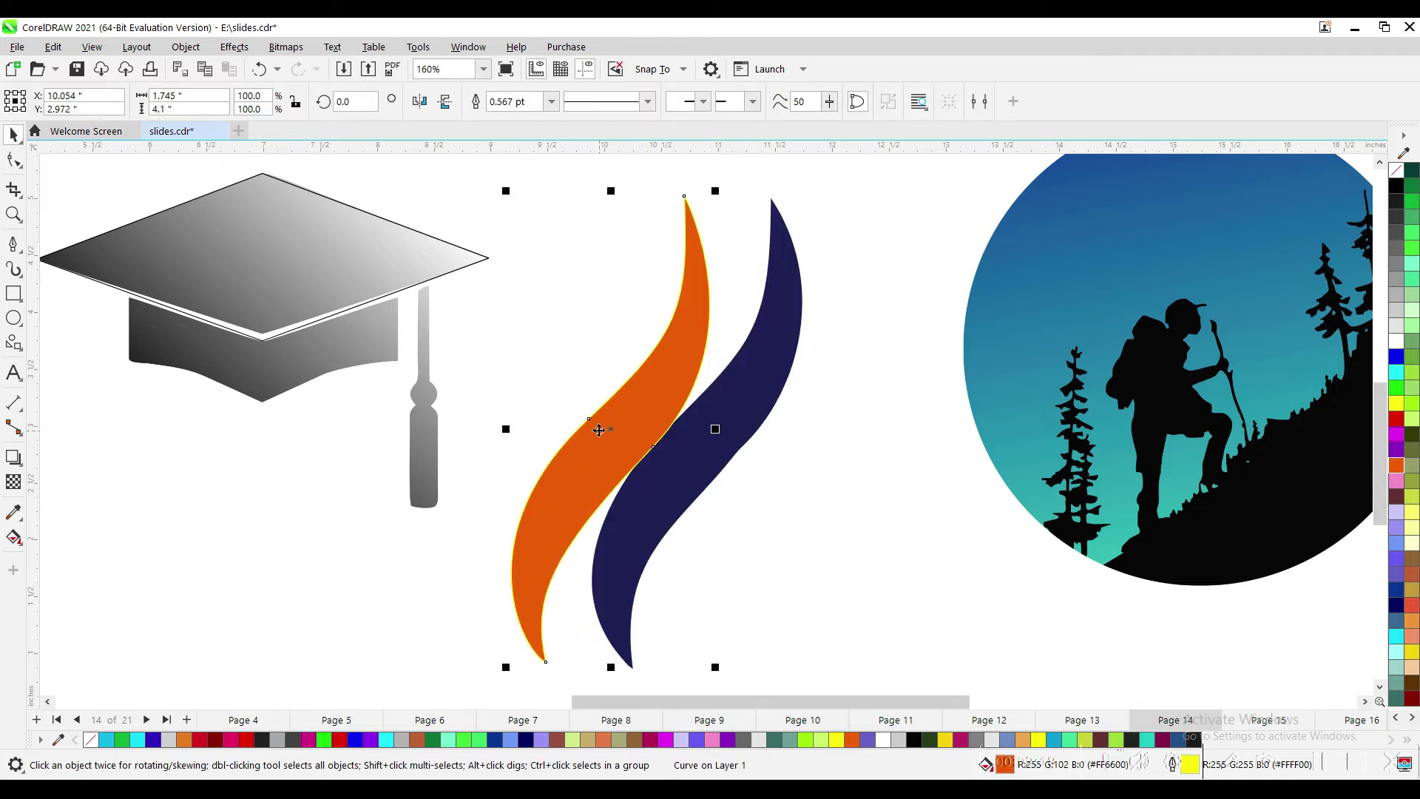
- Start an Outline Trace of the circular hiker bitmap using the Detailed Logo option
key("shift+F4")
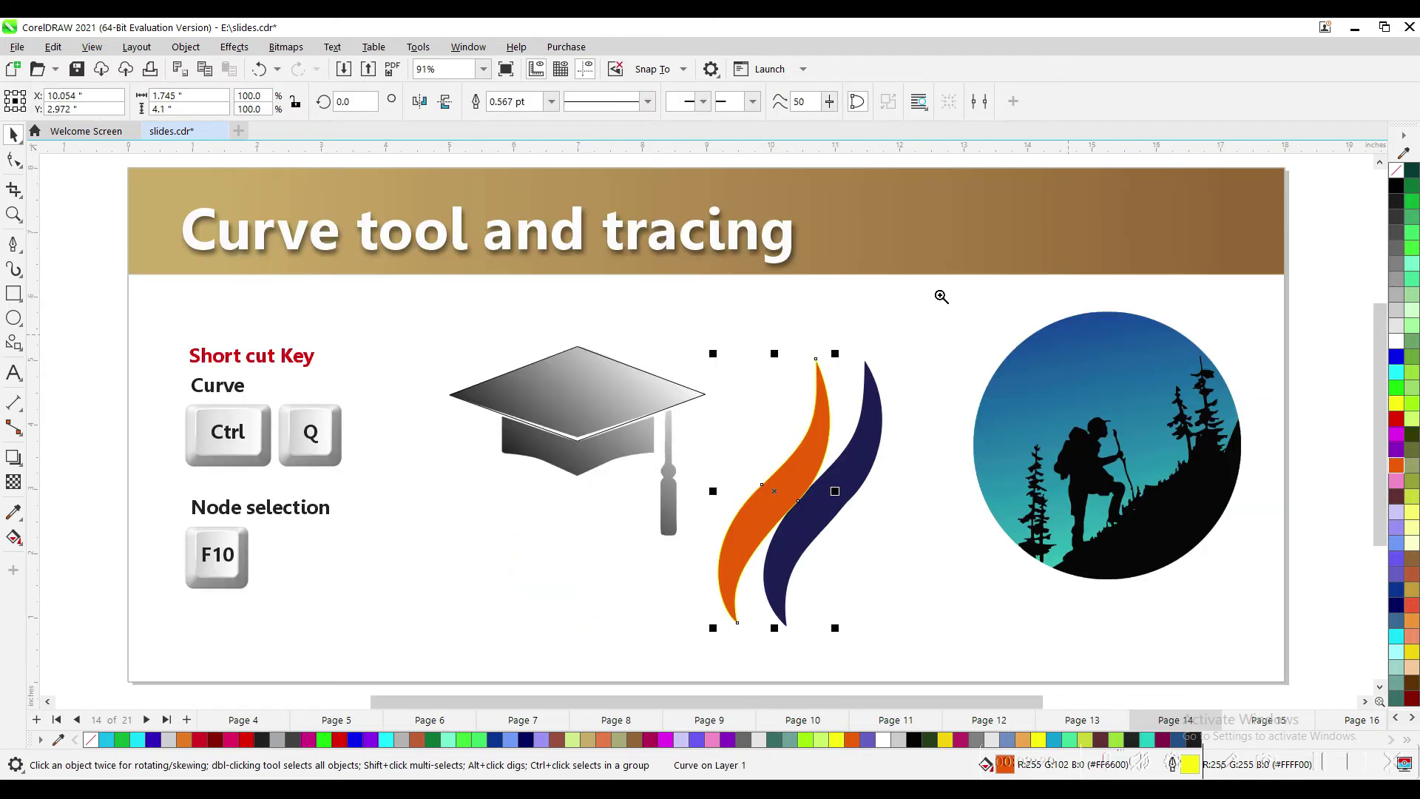
left_click_drag(1302, 603, 1291, 625)
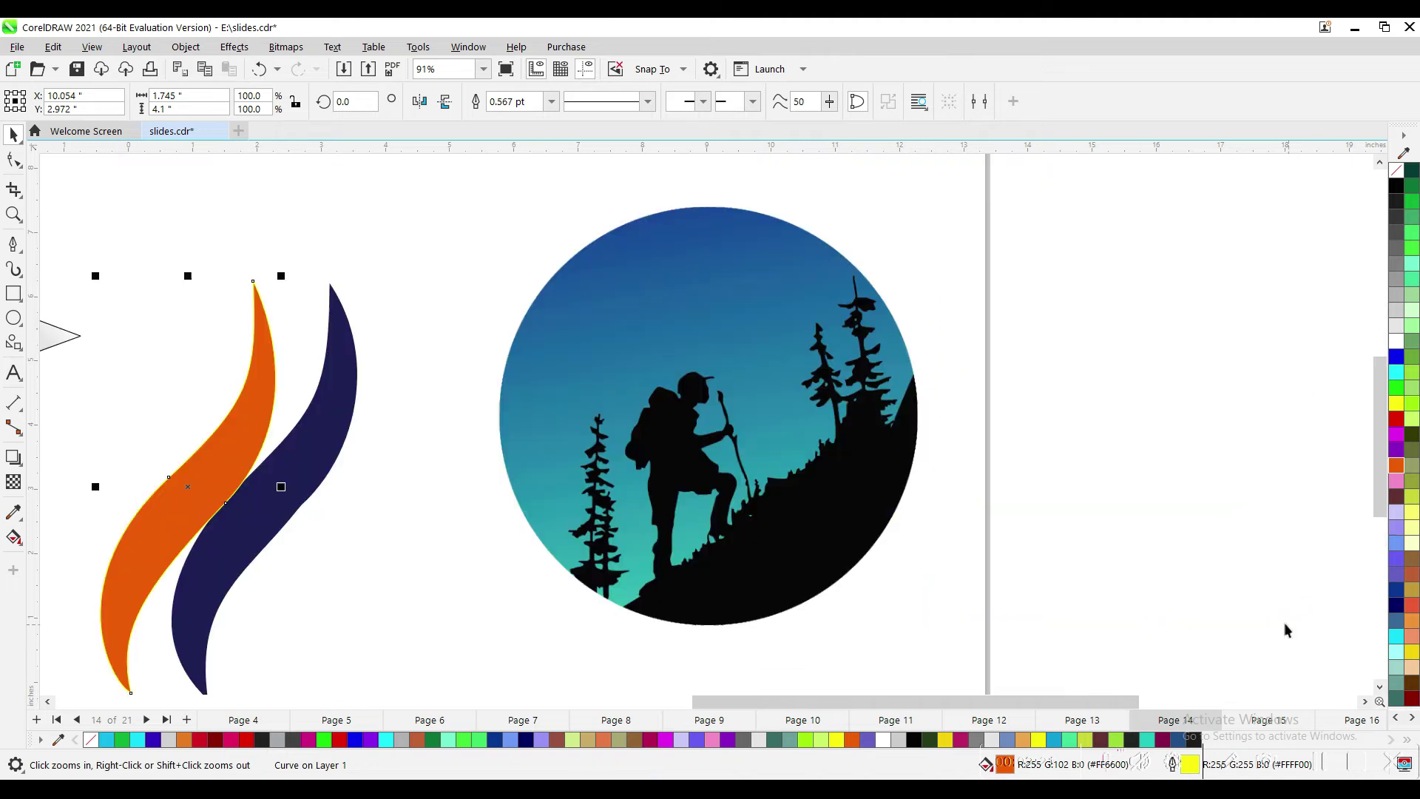
left_click(790, 481)
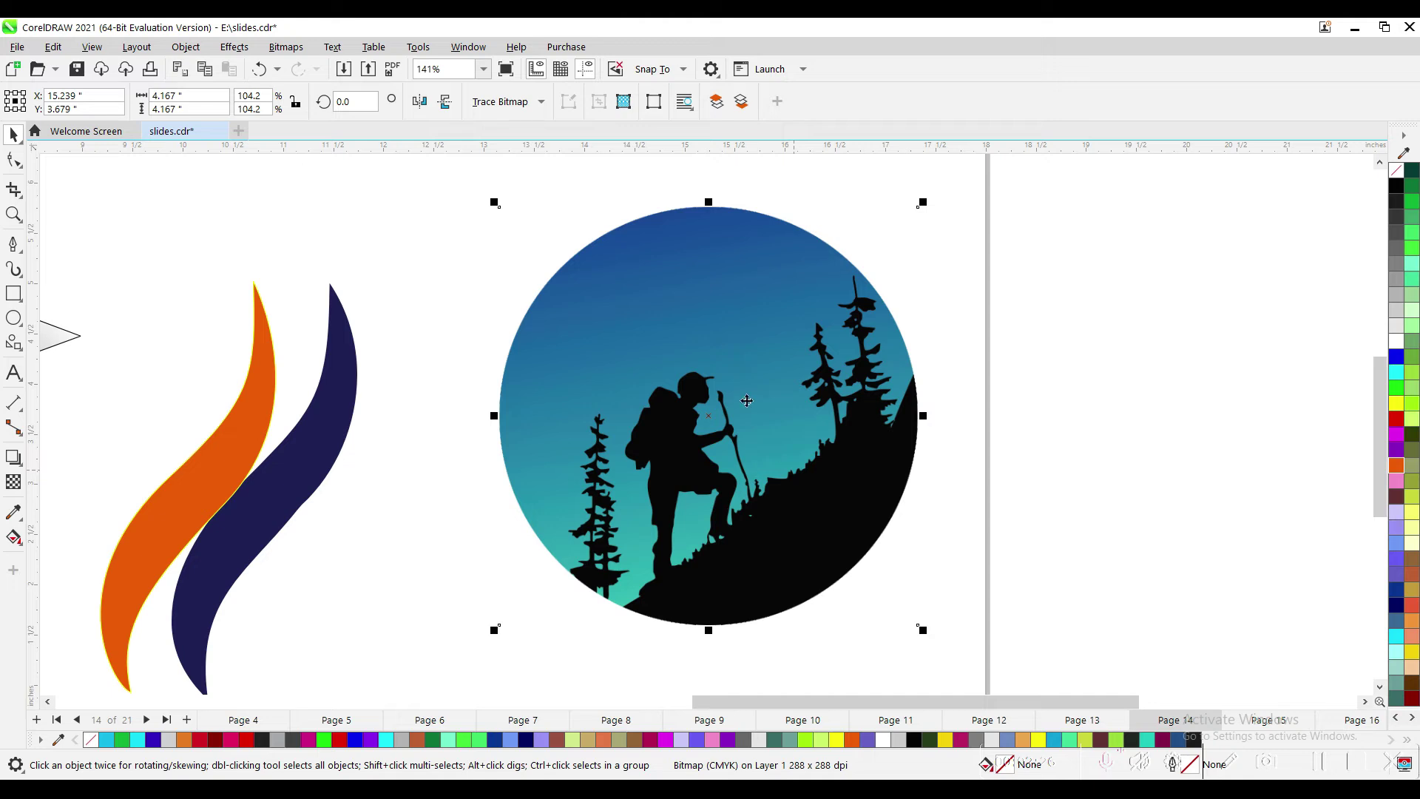
left_click(507, 104)
mouse_move(520, 168)
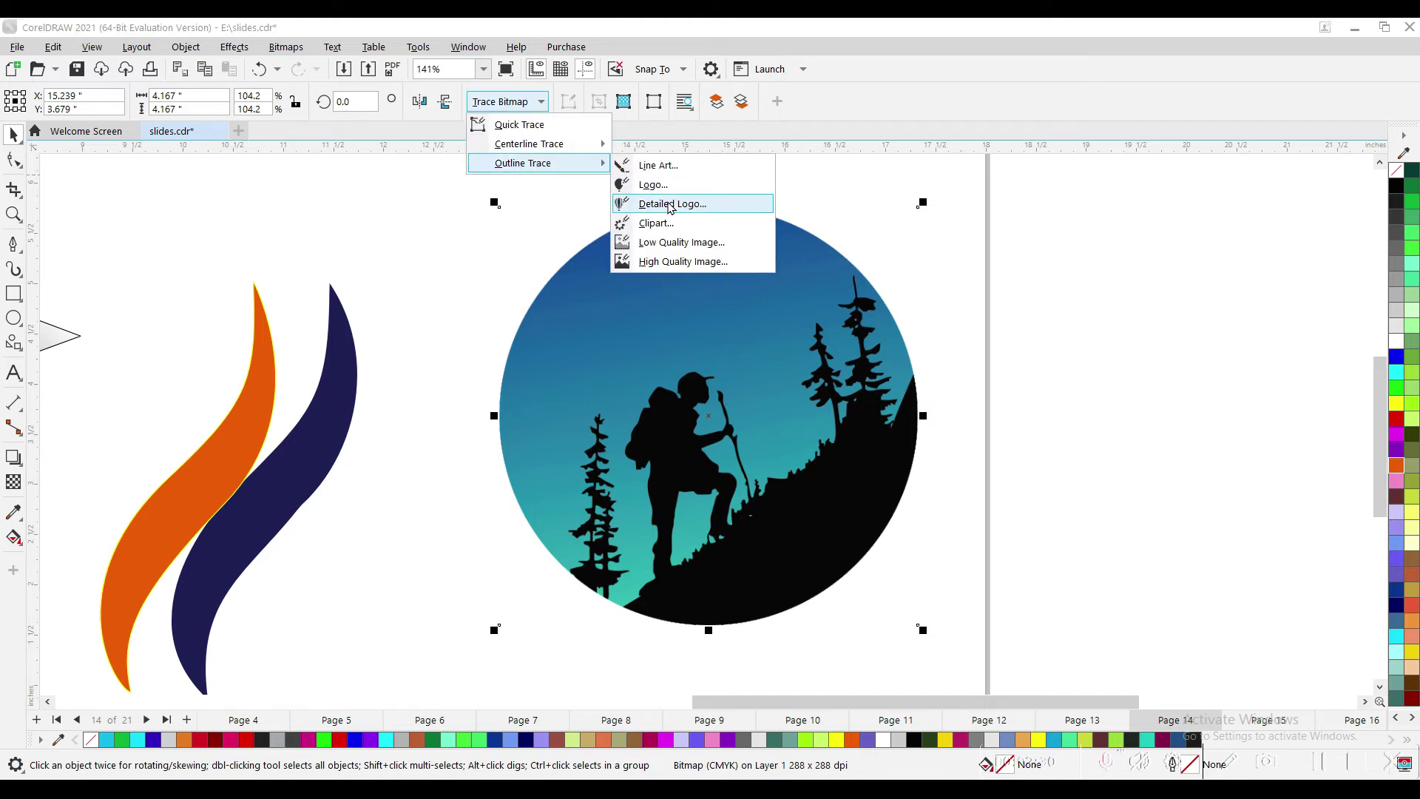
left_click(669, 204)
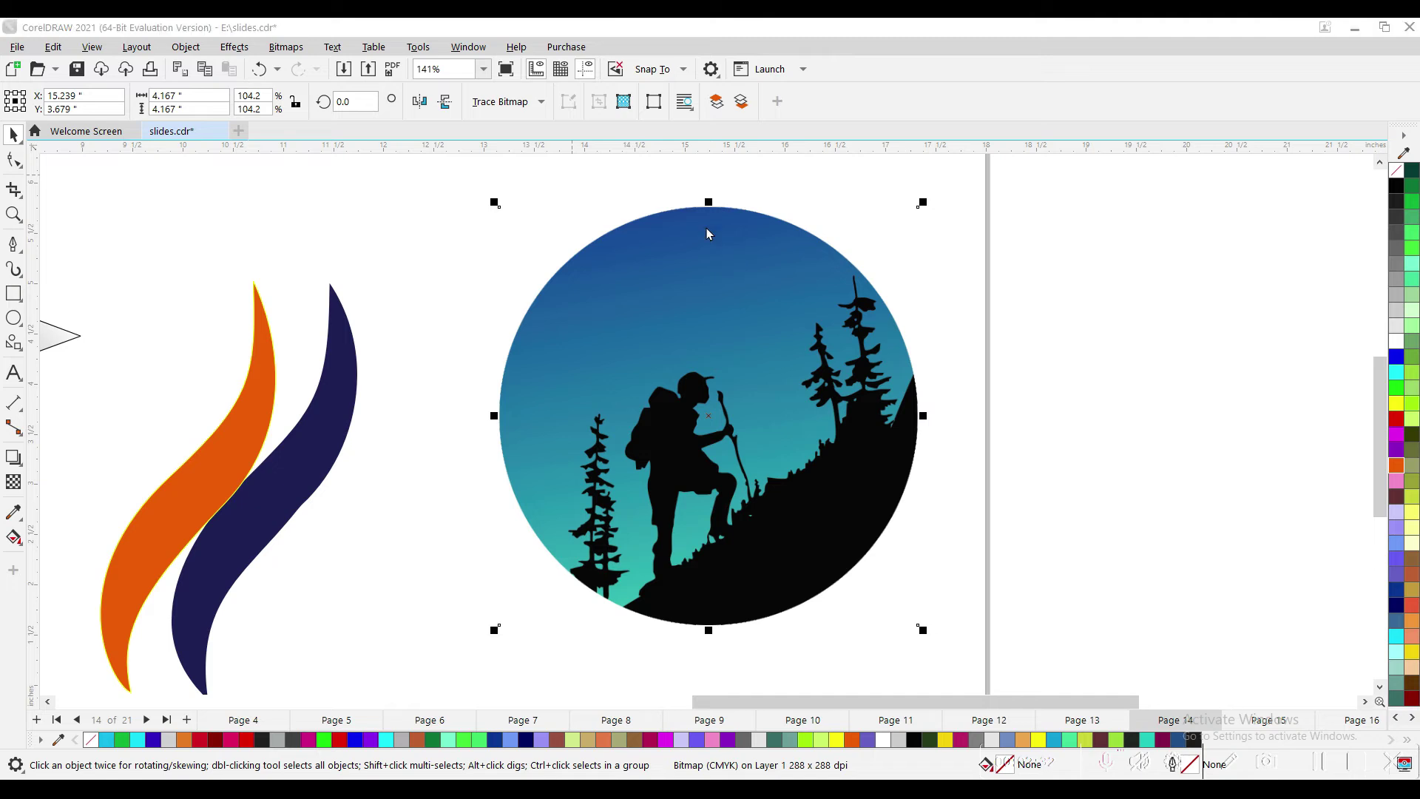
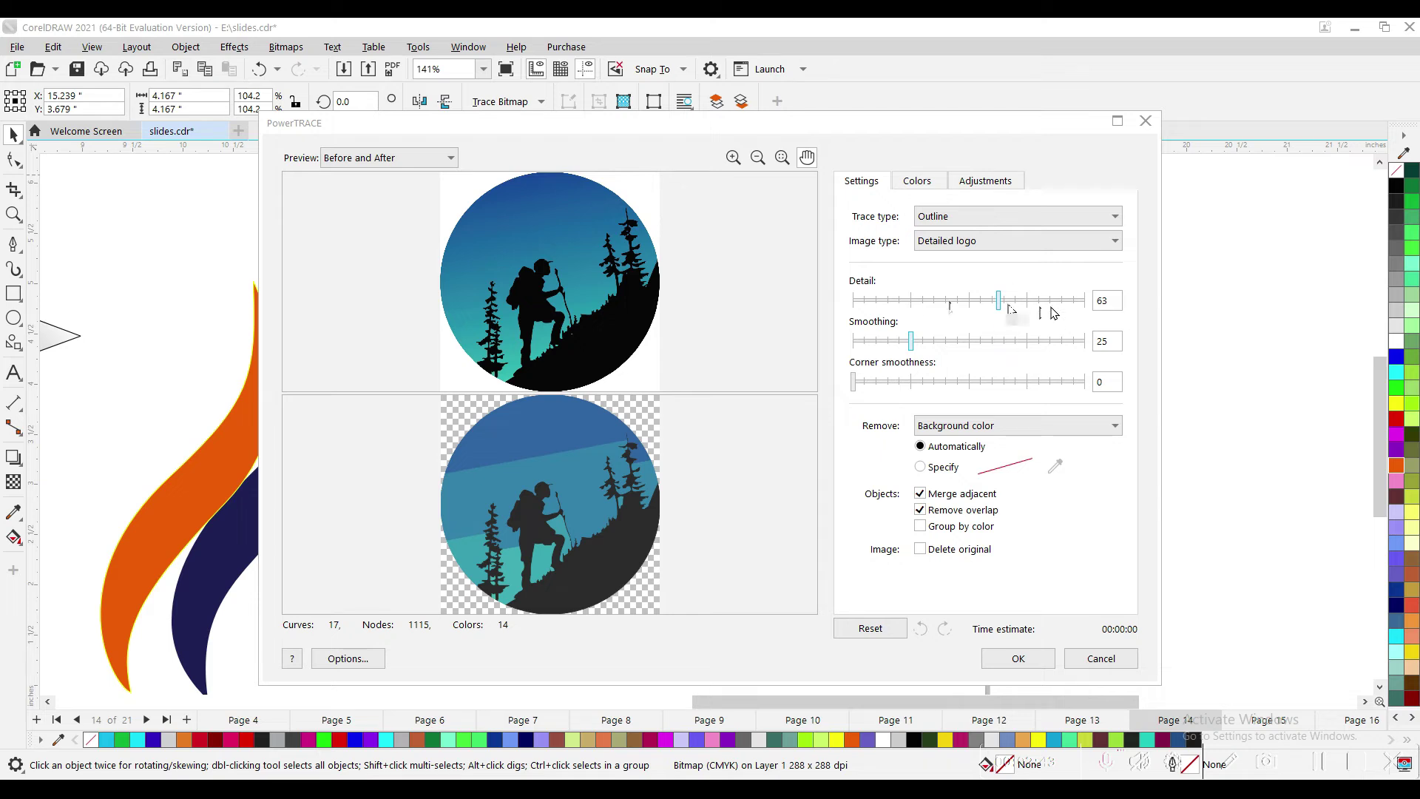
- Reduce the hiker trace's number of colors to 5 and return to the general trace settings
left_click(917, 181)
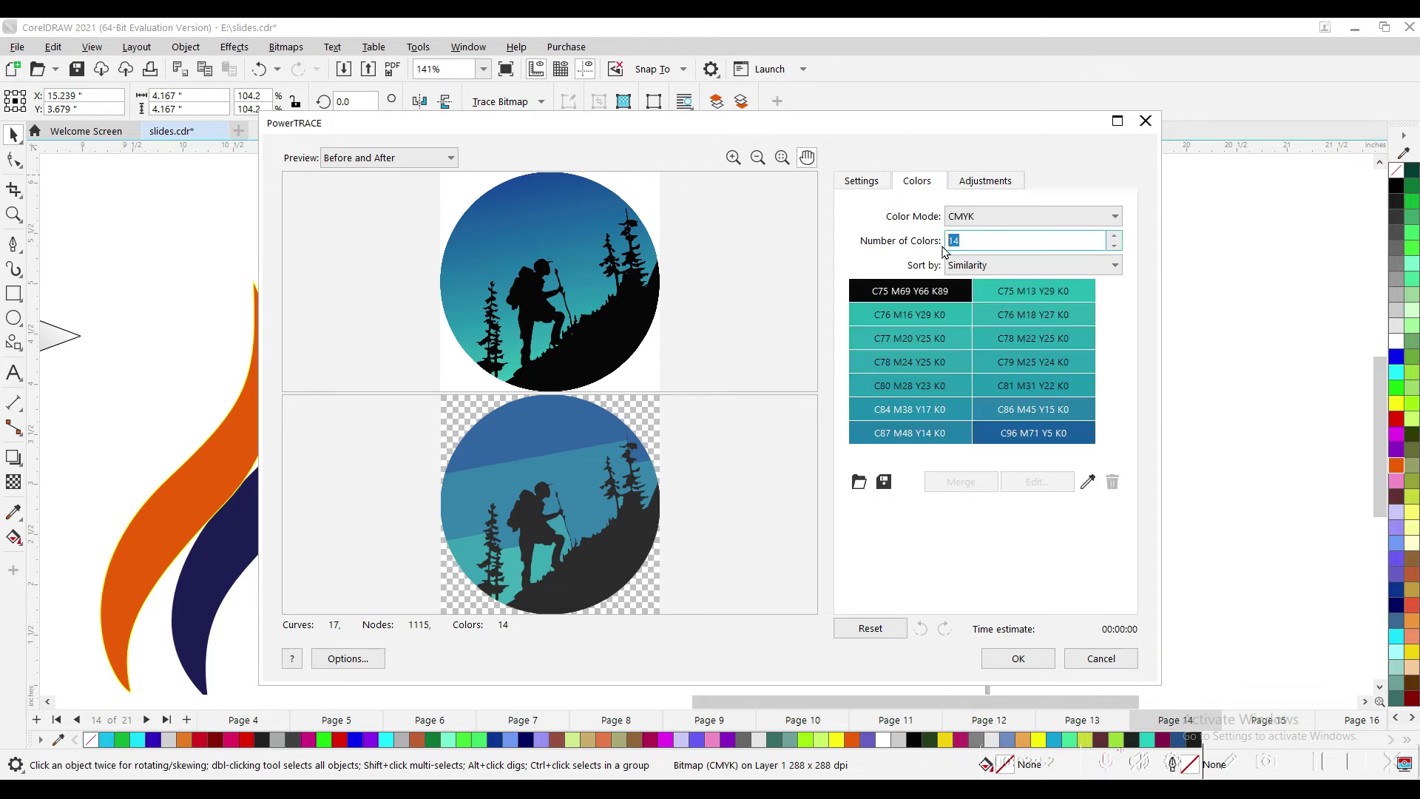
type("5")
left_click(864, 184)
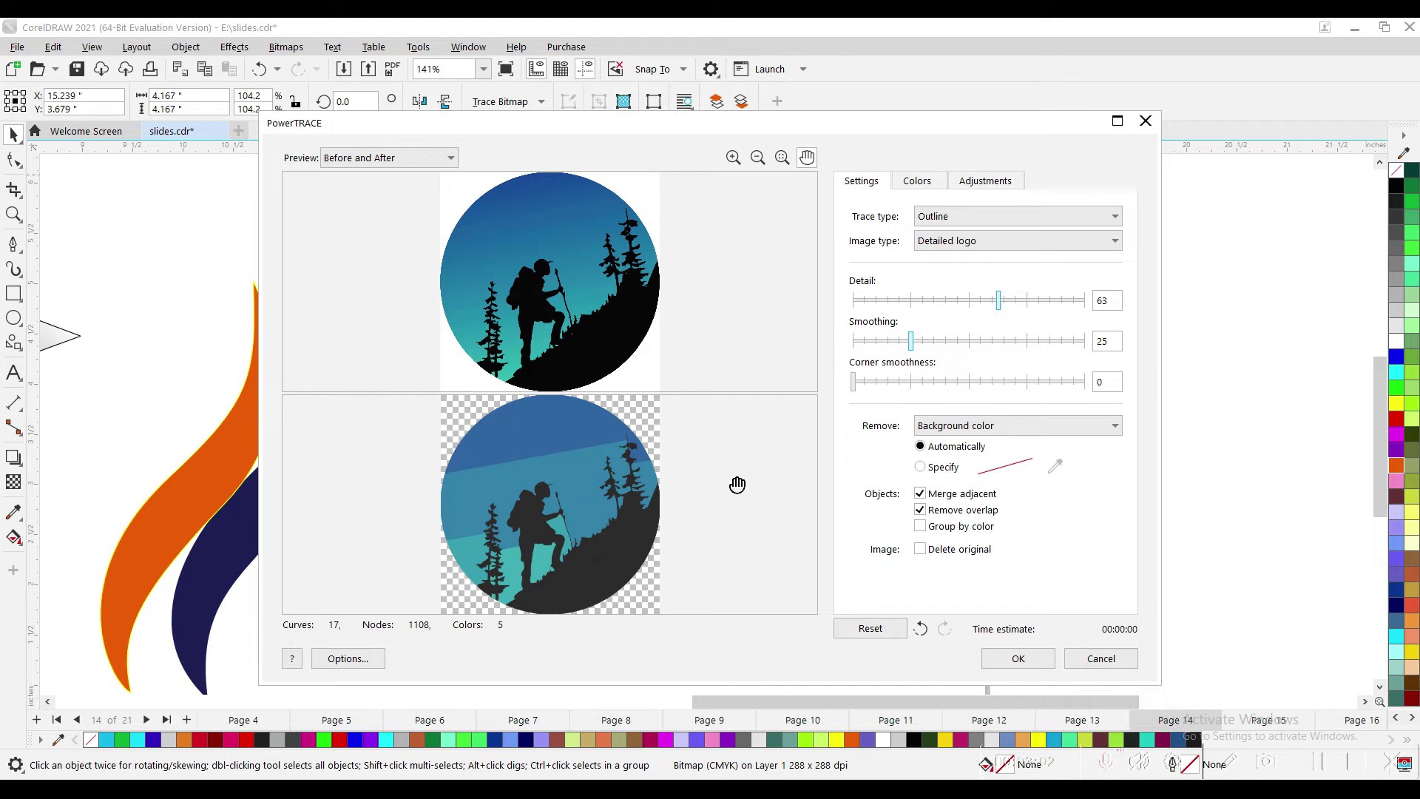
- Reduce the hiker trace's number of colors to 3 and apply the trace
left_click(911, 185)
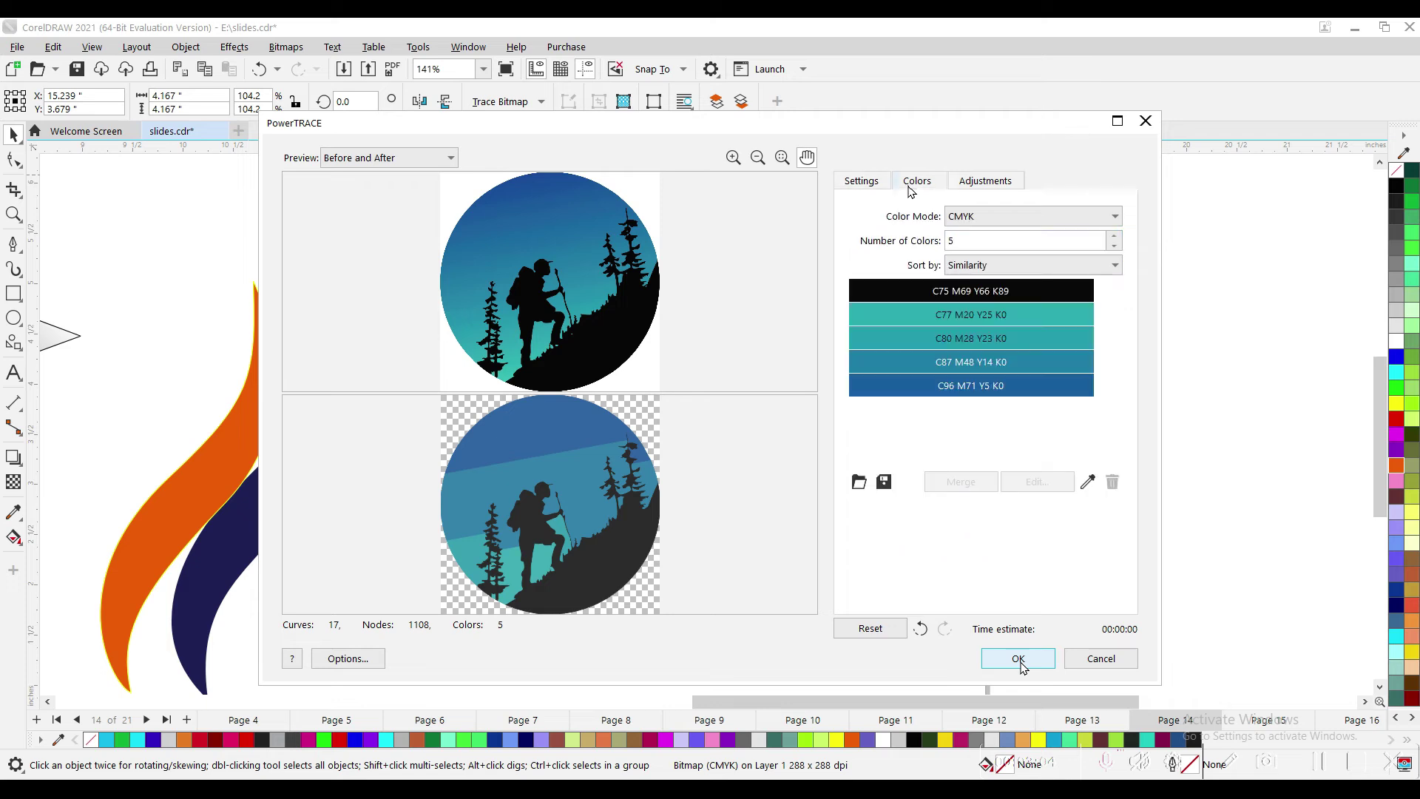
left_click_drag(1008, 236, 941, 241)
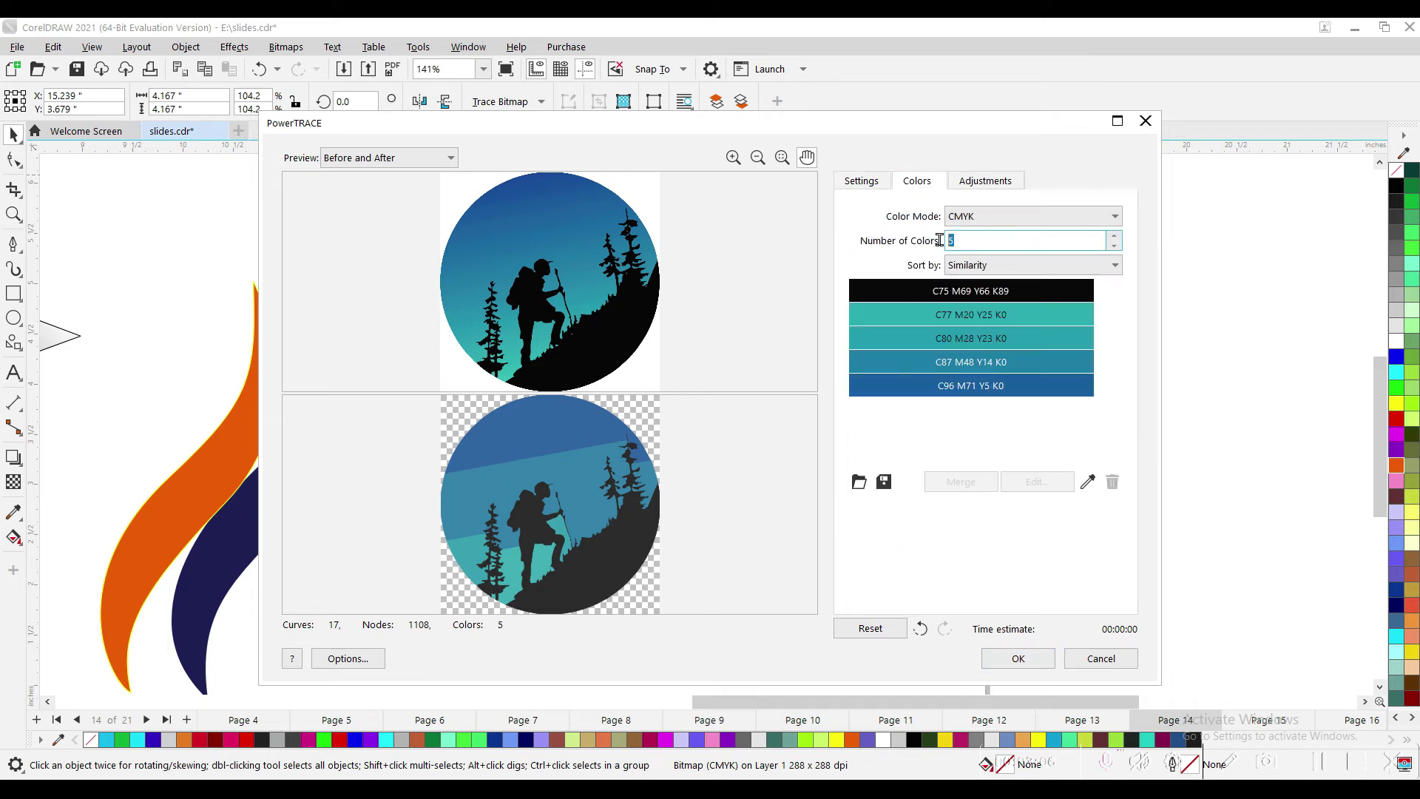
type("3")
left_click(854, 184)
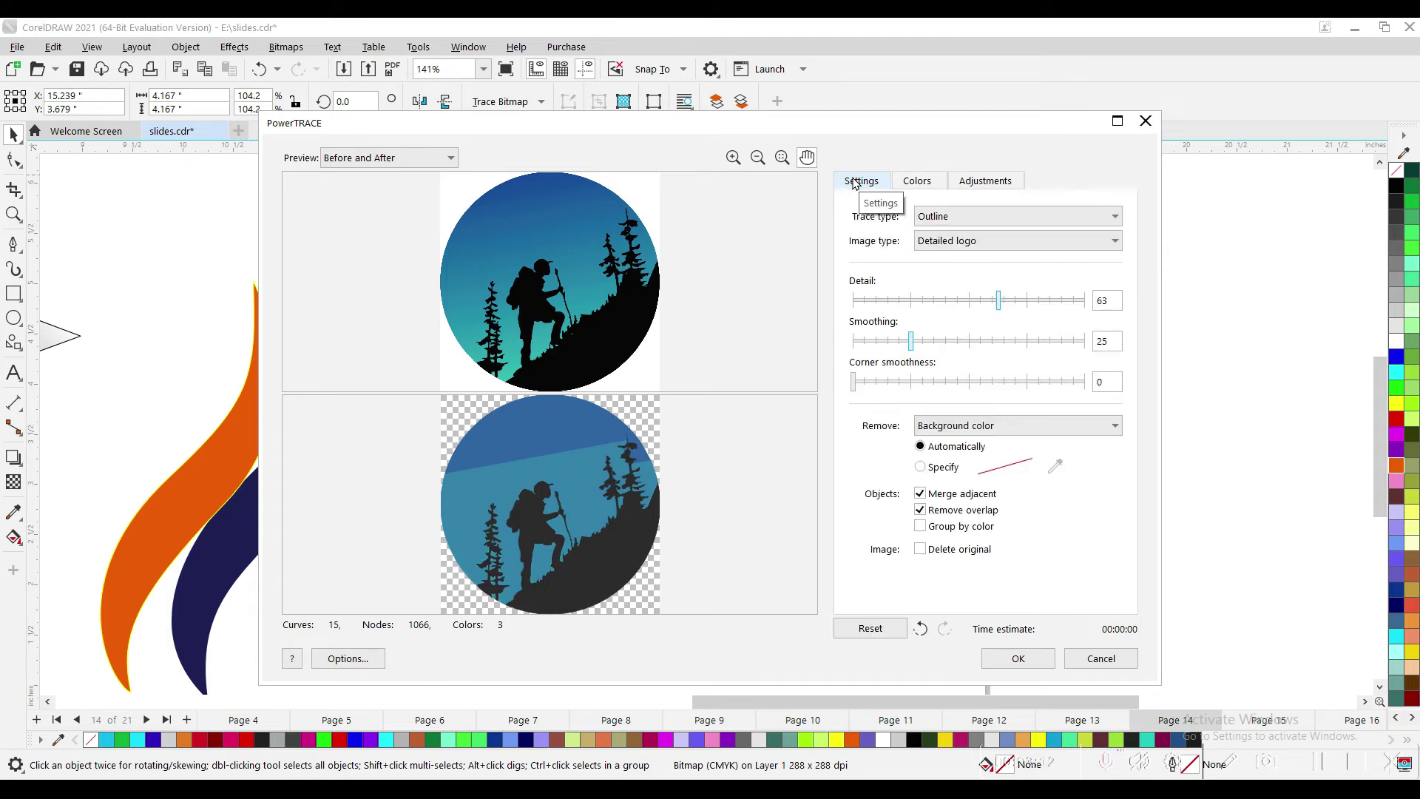
left_click(1002, 660)
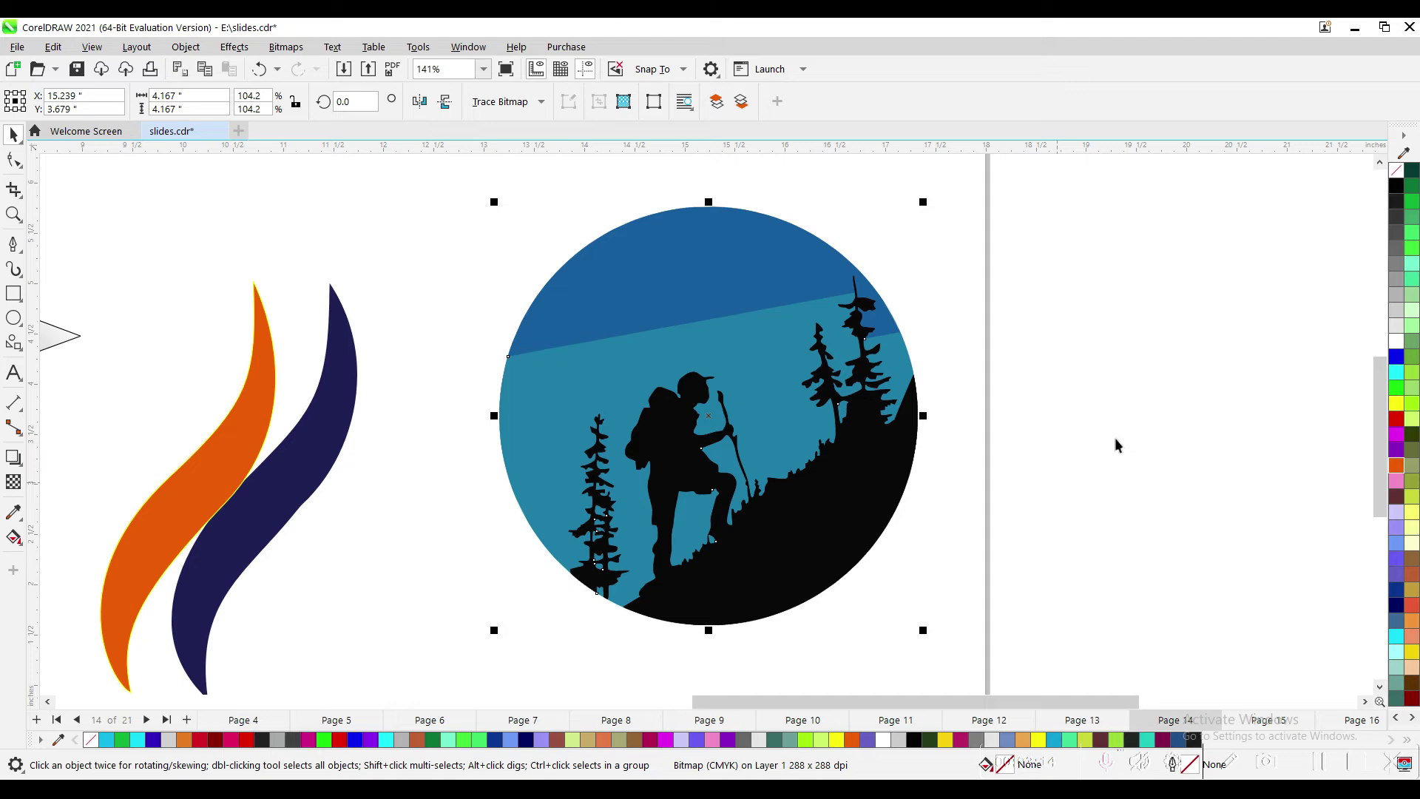
- Move the traced vector group to the right of the original hiker bitmap
left_click(681, 445)
left_click_drag(681, 446, 1113, 443)
left_click(800, 344)
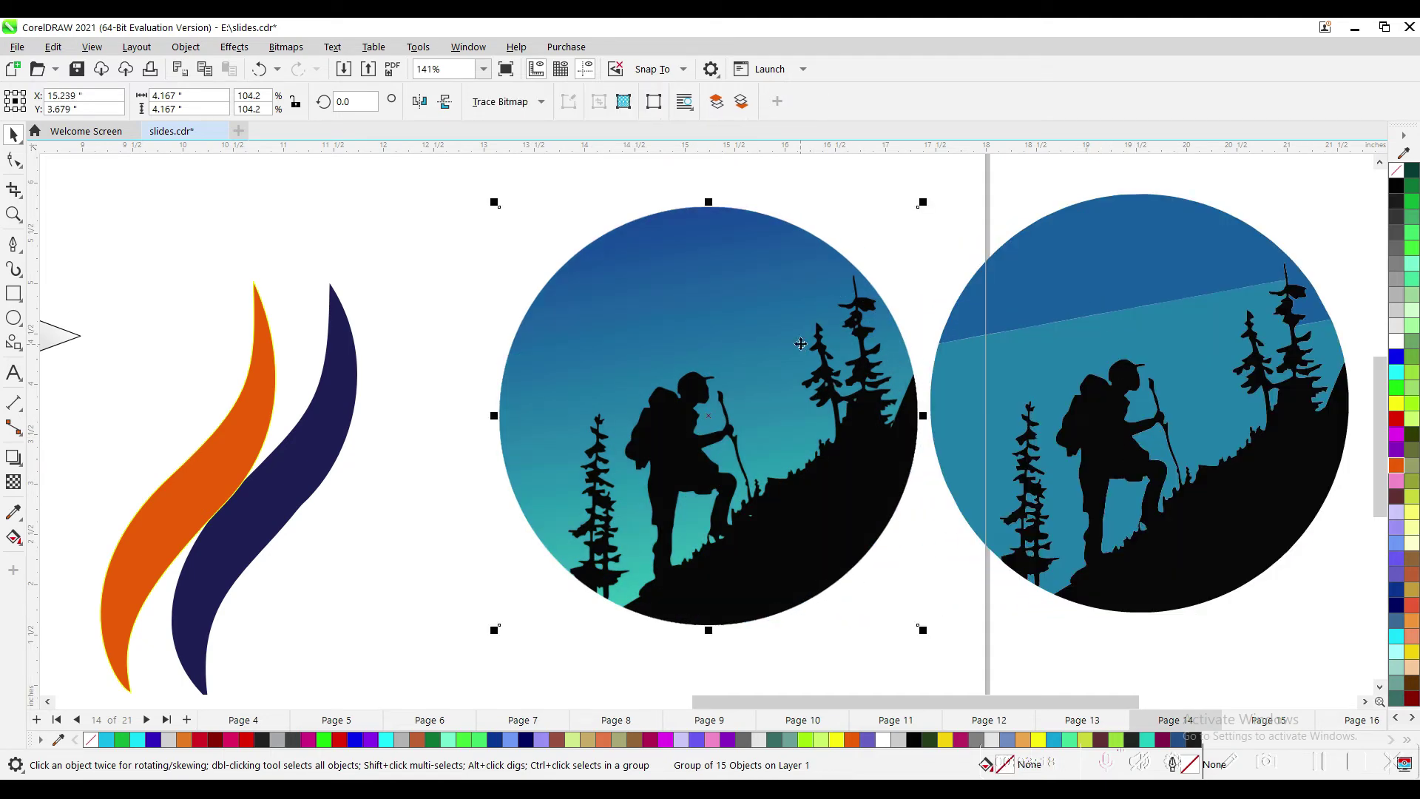
- Ungroup the trace, then fill the hiker-and-hill silhouette with yellow and the small tree on its left with magenta
left_click(1076, 434)
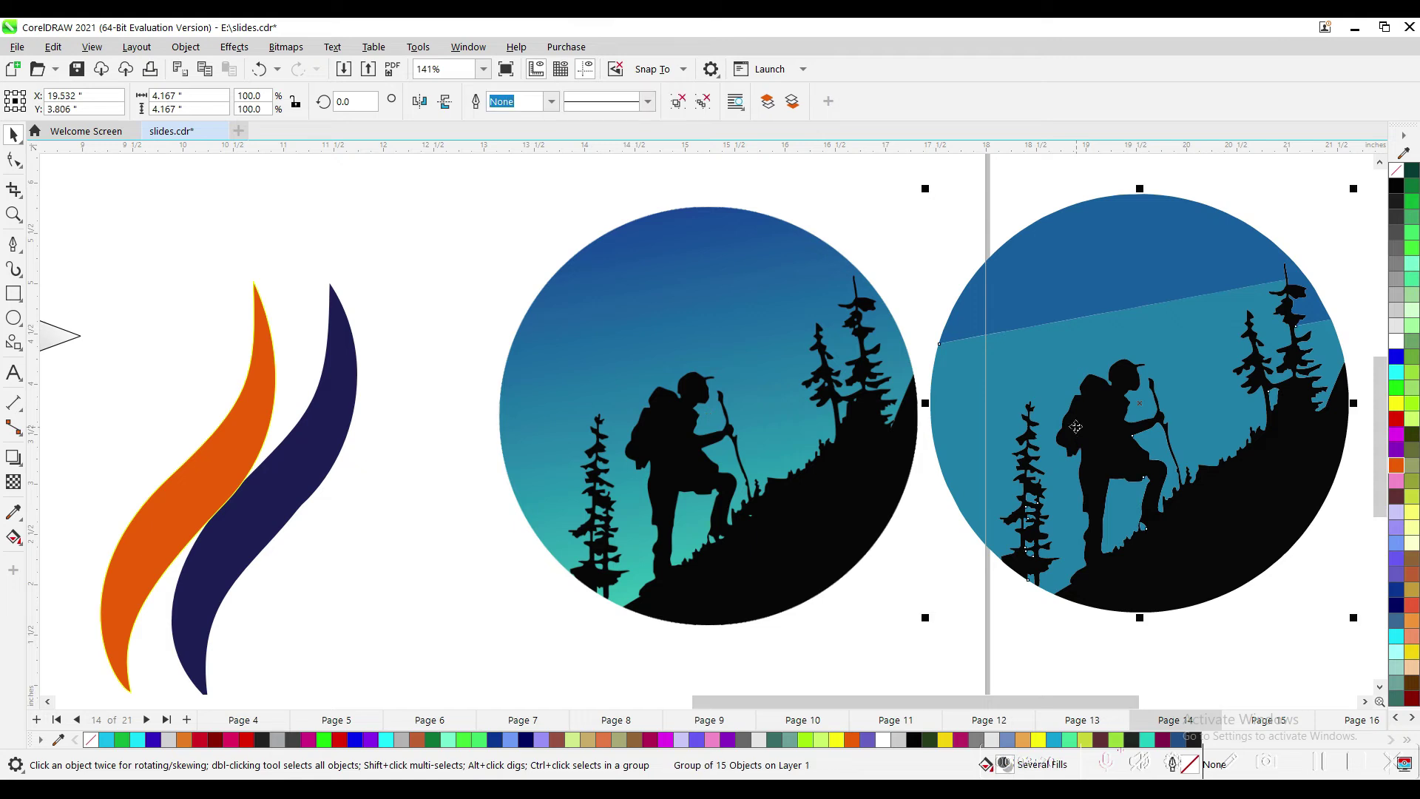
key("ctrl+u")
left_click(1236, 499)
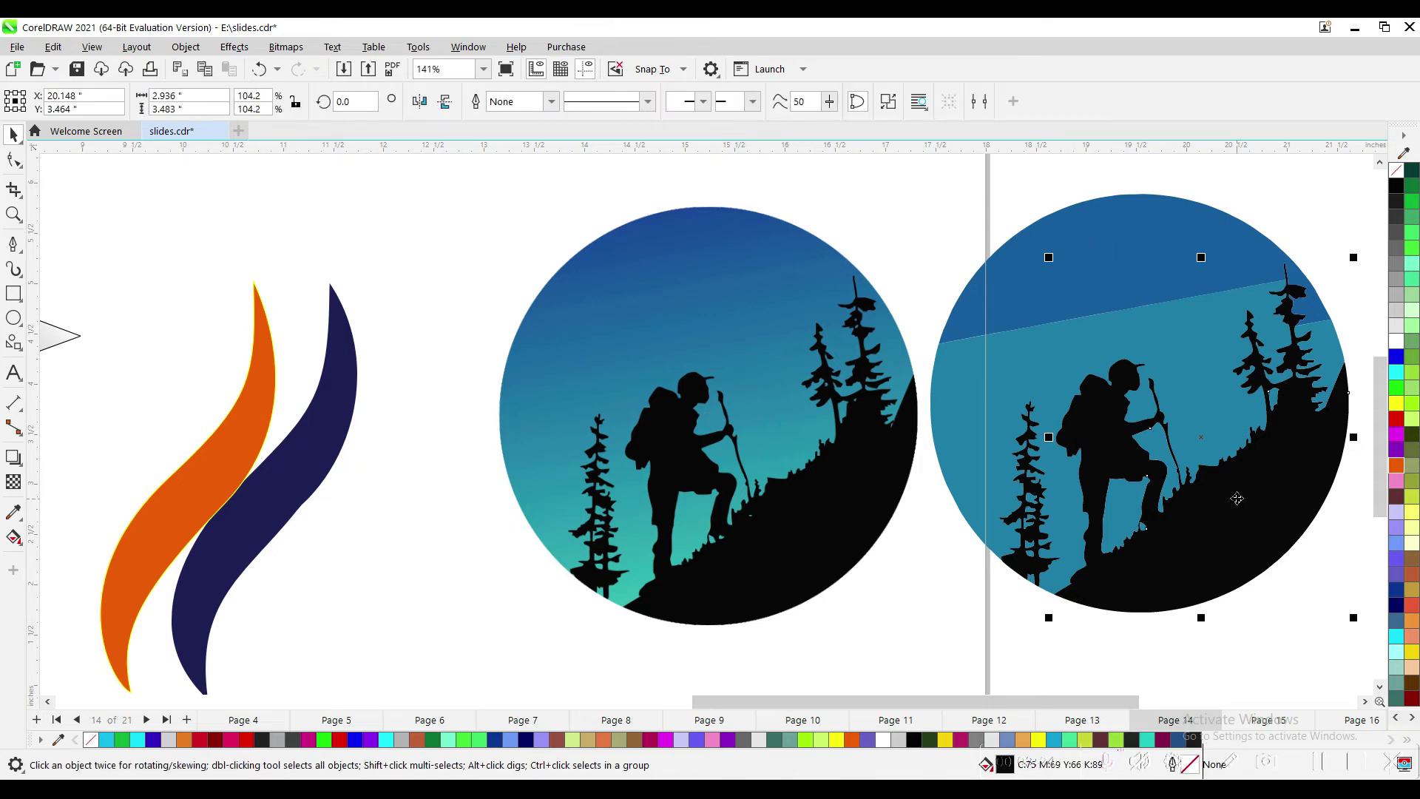
left_click(1396, 419)
left_click(1396, 403)
left_click(1032, 562)
left_click(1393, 434)
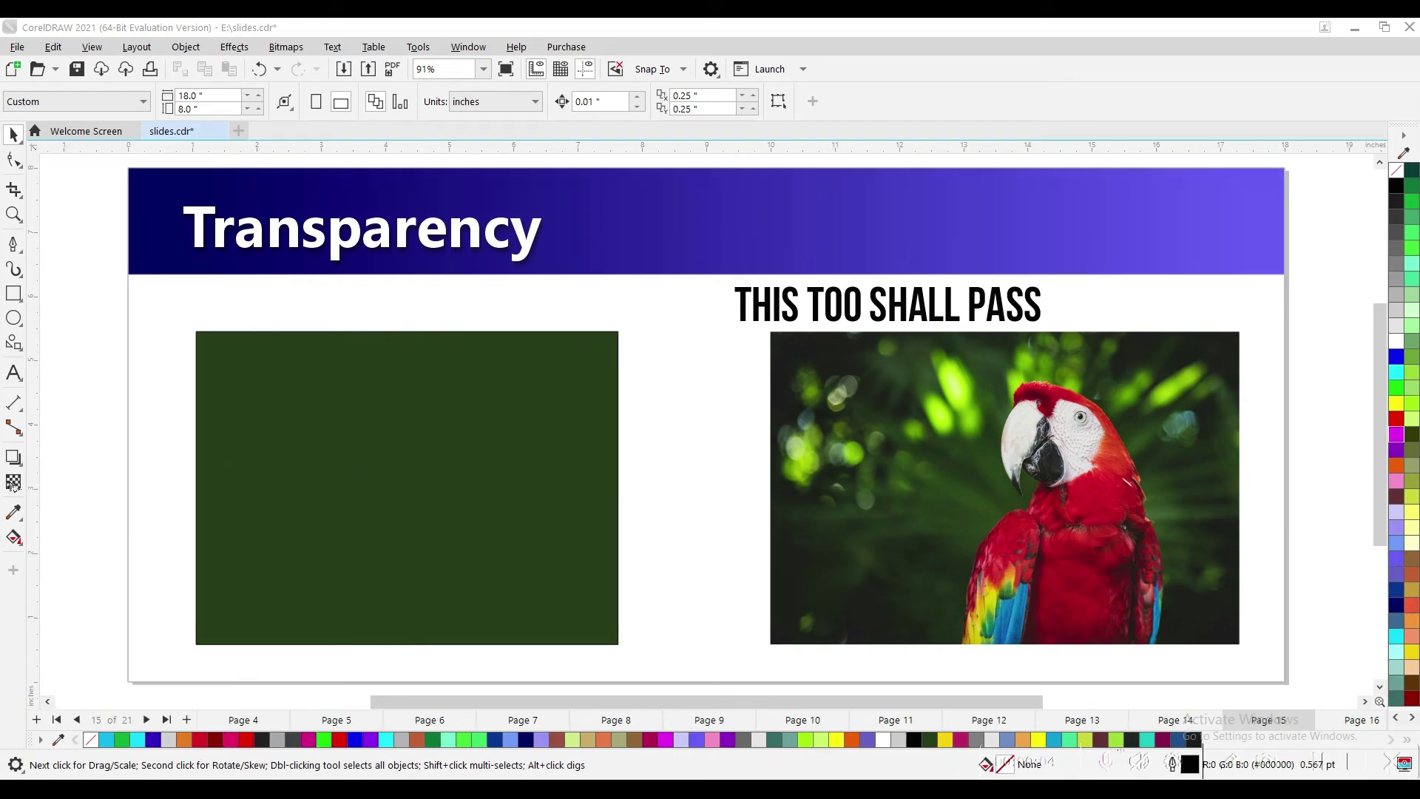
- Move the parrot photo left so it overlaps the dark green rectangle, and bring the photo to the front
left_click(821, 497)
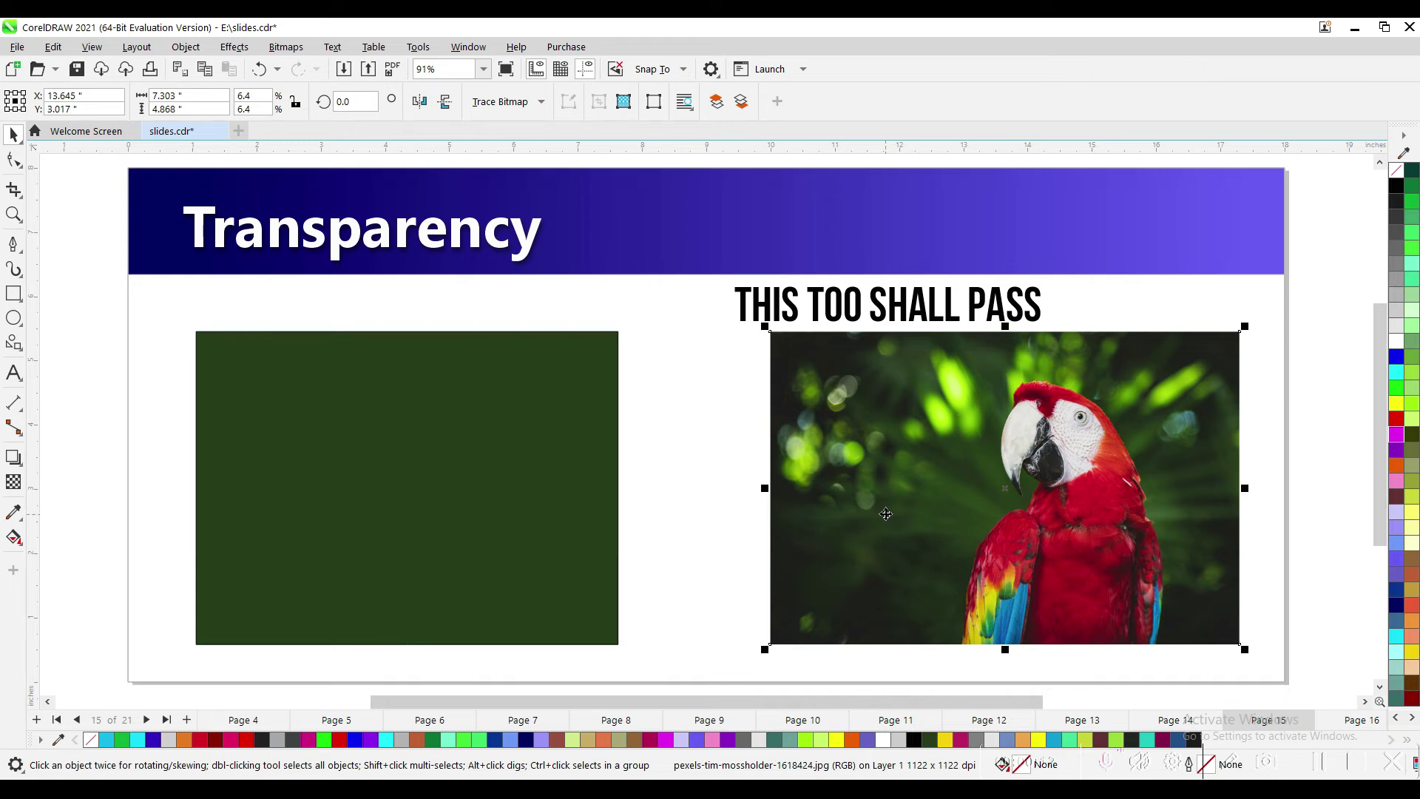
left_click_drag(882, 511, 599, 506)
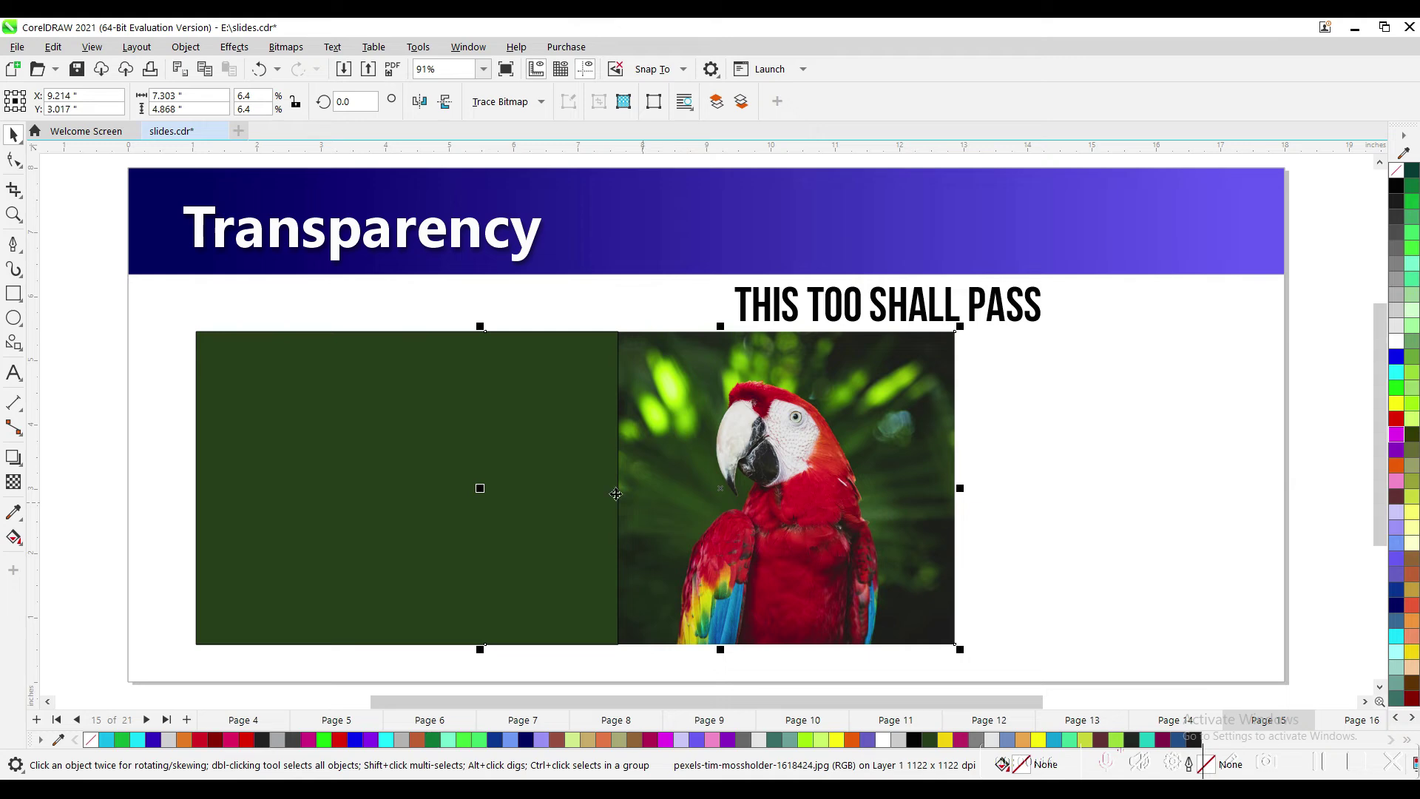
left_click(745, 474)
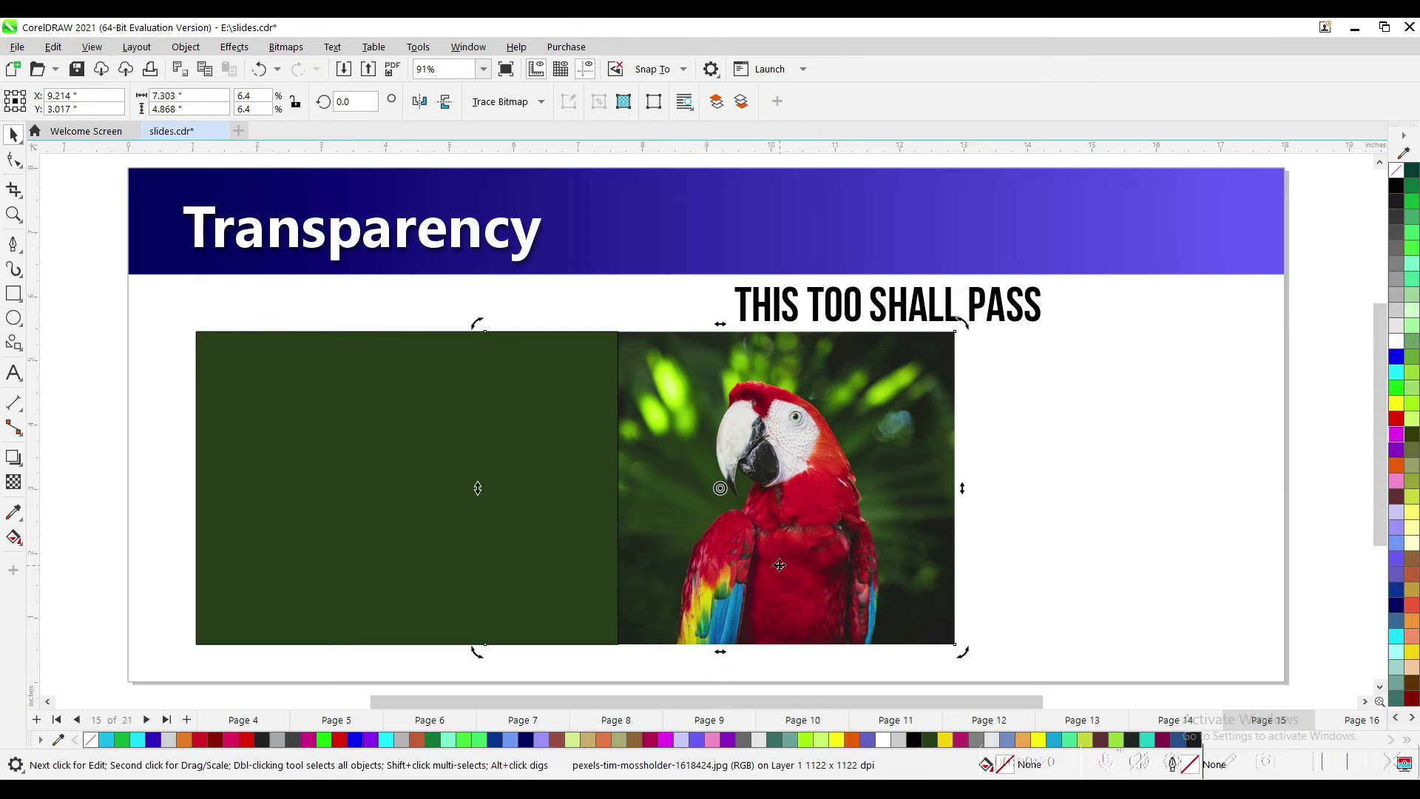
key("shift+Page_Up")
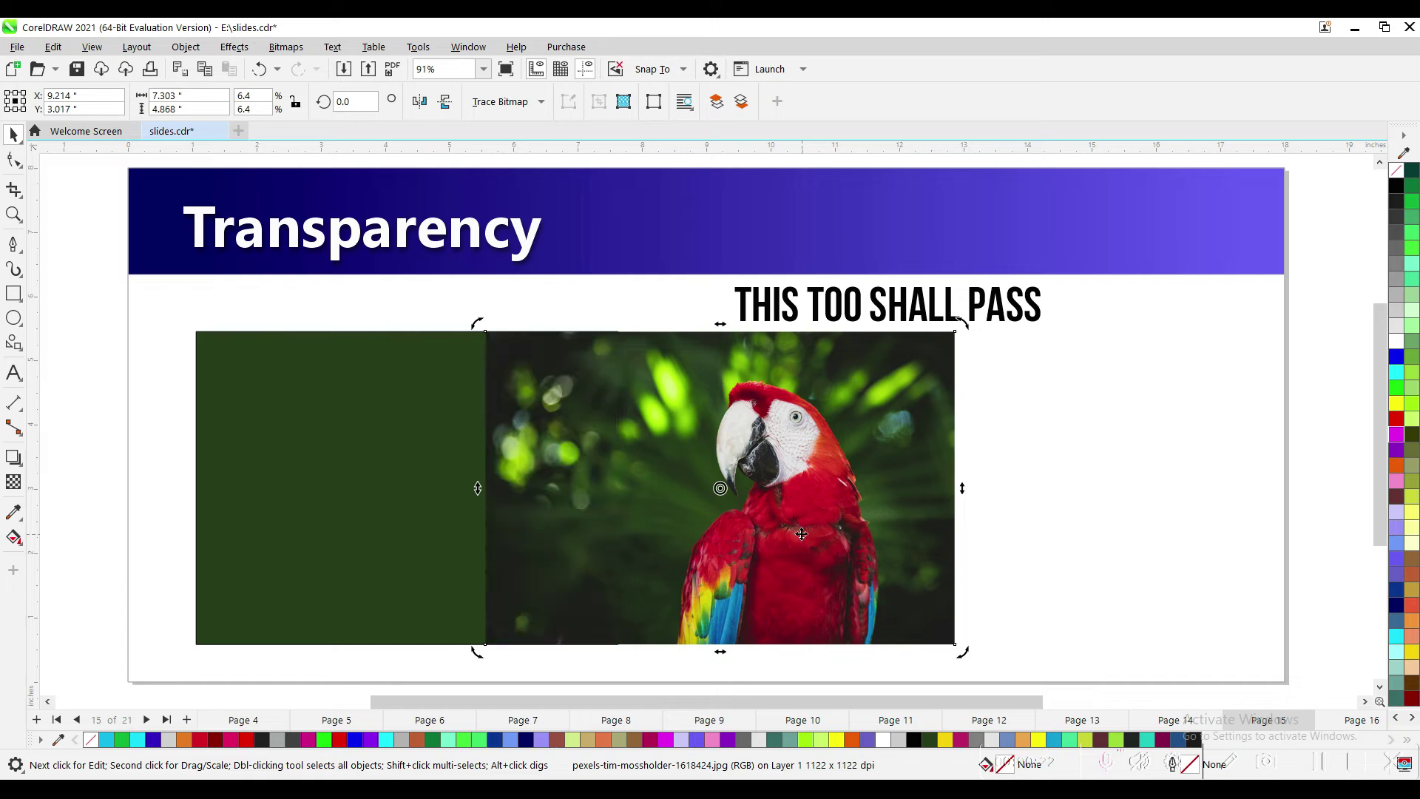
- Fade the parrot photo's left part with a linear fountain transparency, and shift the photo further left over the rectangle
left_click(13, 481)
left_click_drag(621, 481, 517, 481)
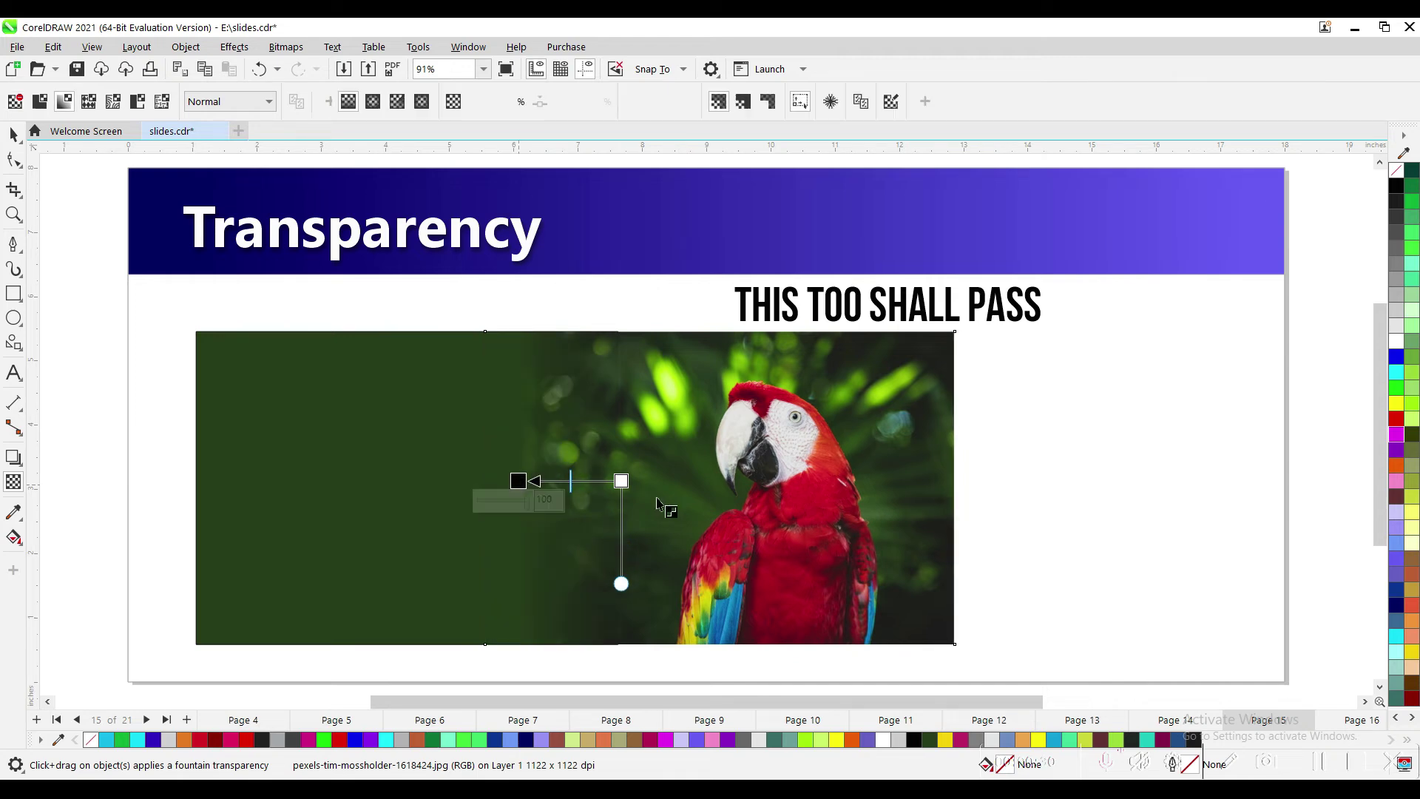
key("Escape")
key("space")
left_click(805, 488)
left_click_drag(806, 488, 726, 485)
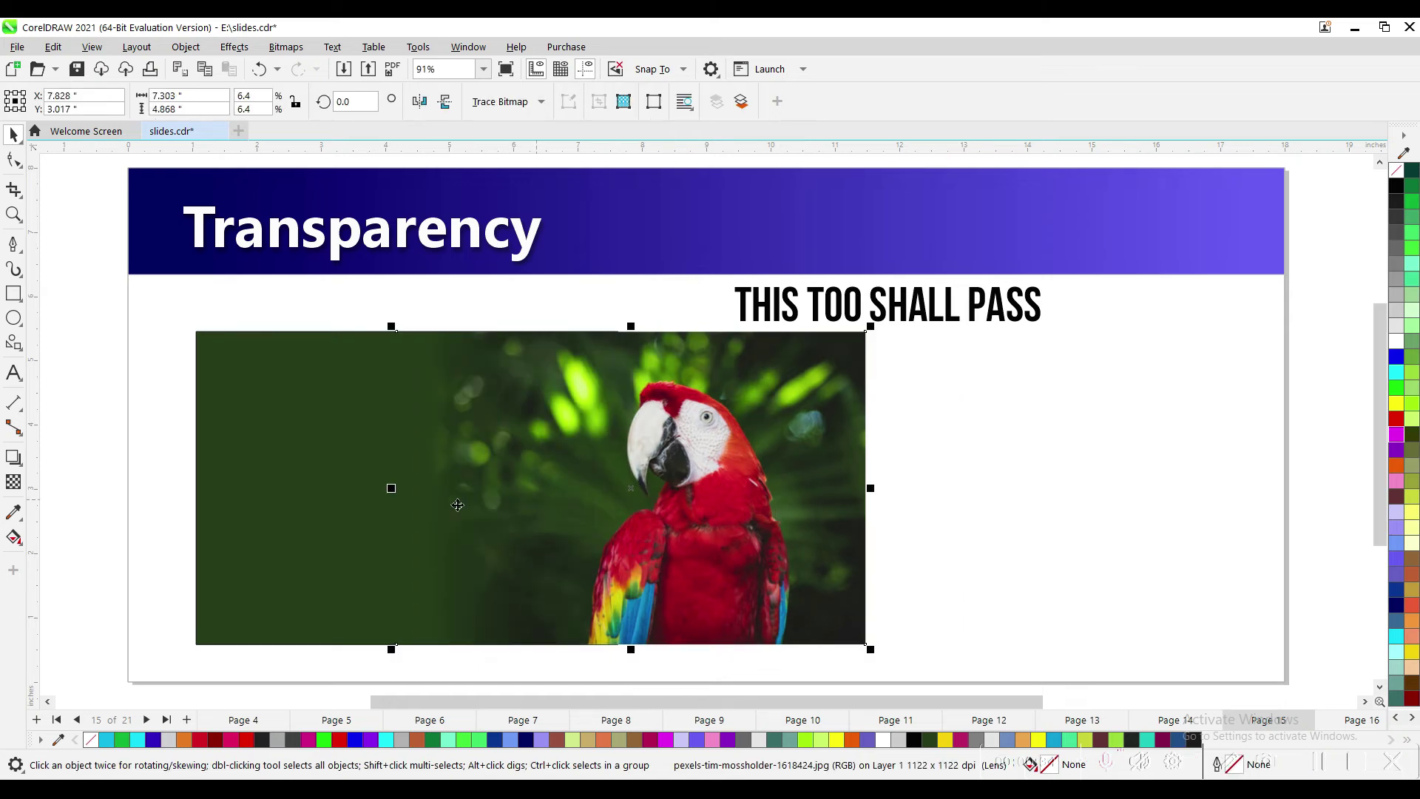
- Try lighter fill colors on the rectangle behind the photo, ending with light green
left_click(322, 457)
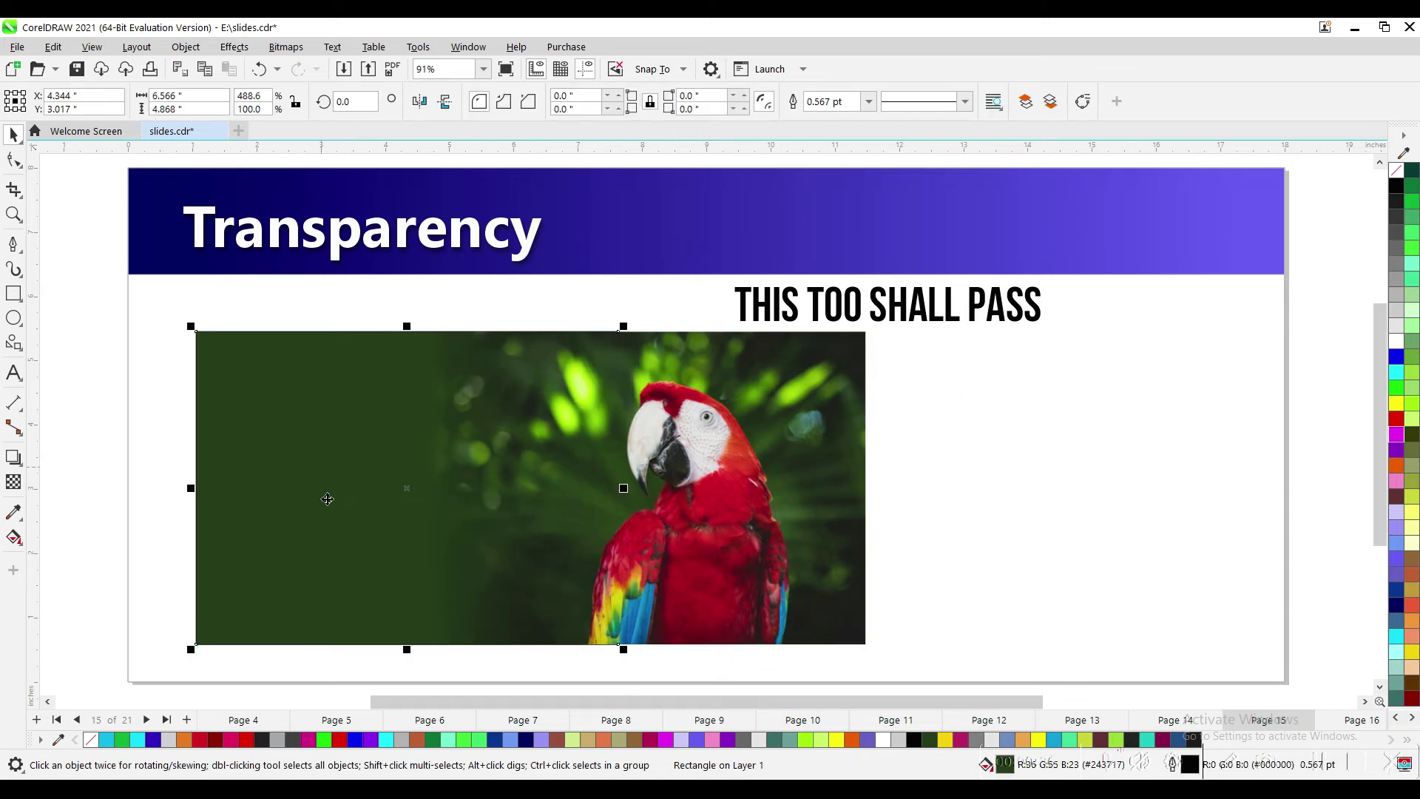
left_click(449, 739)
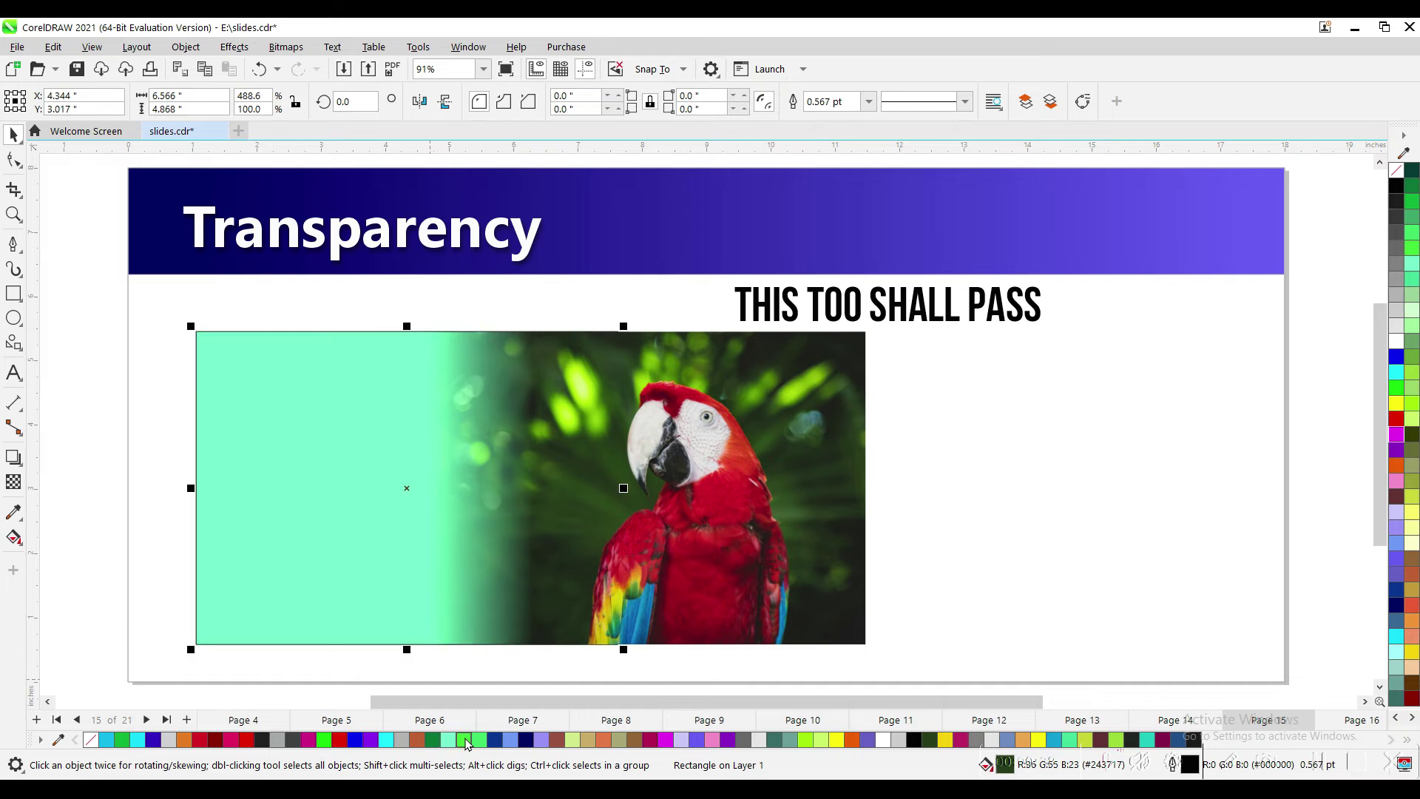
left_click(464, 740)
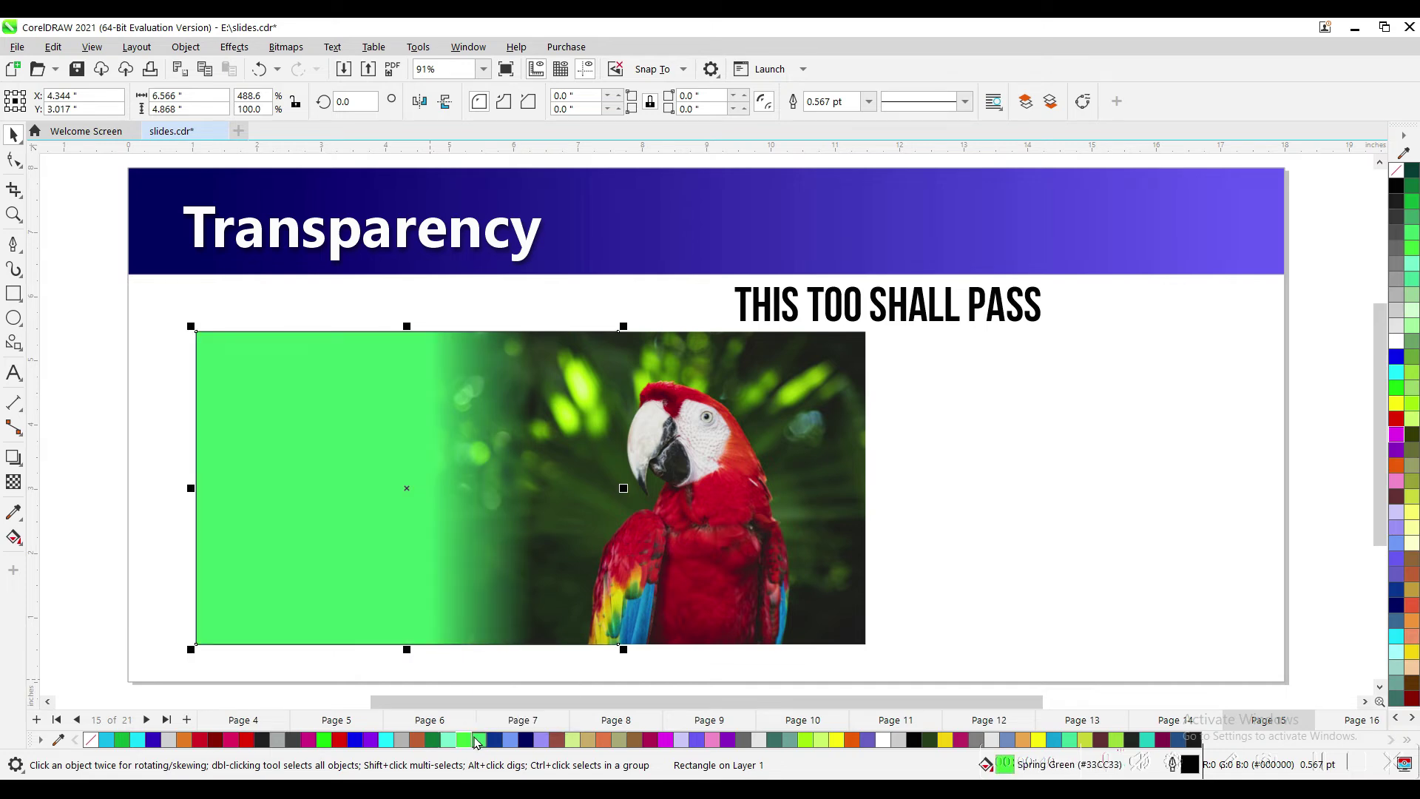
left_click(1006, 462)
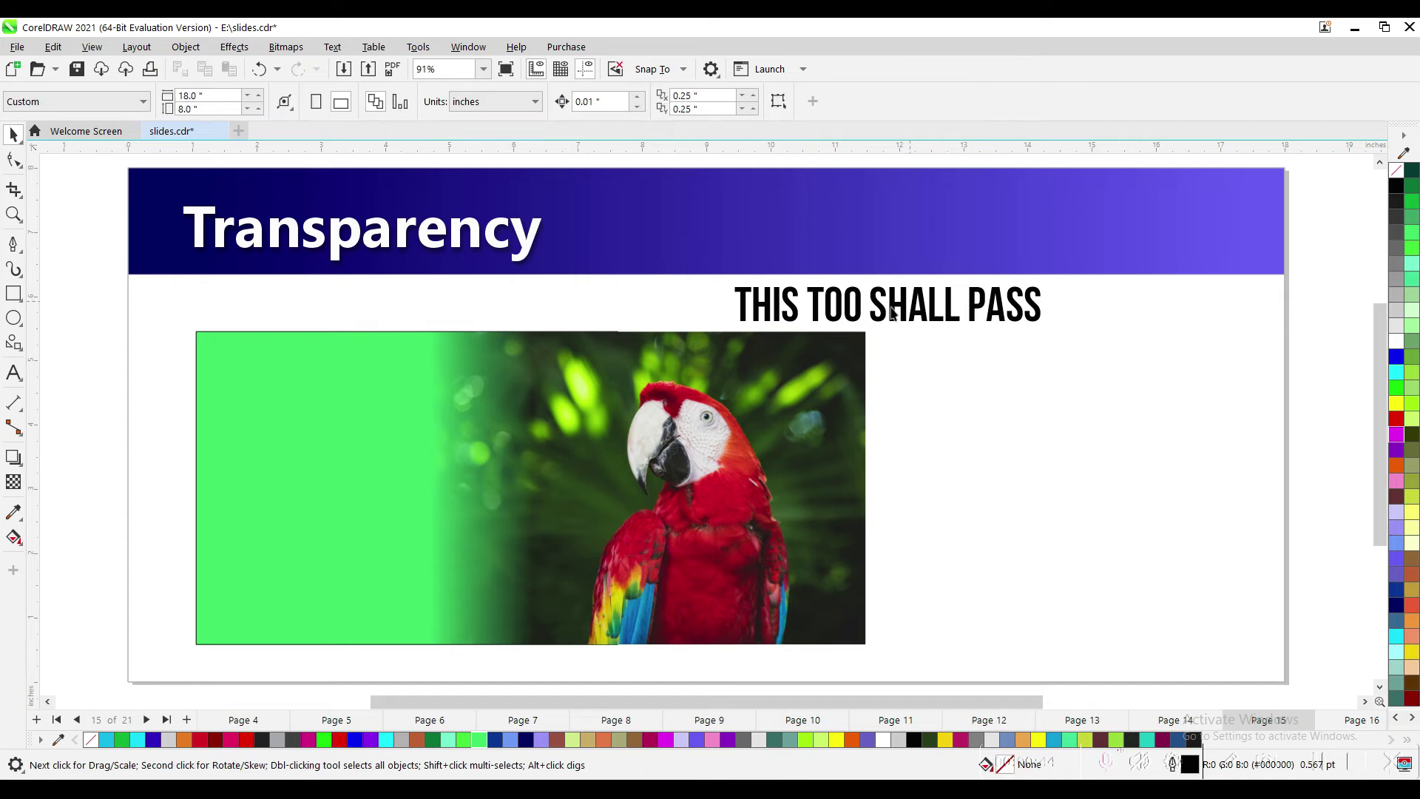
- Move the THIS TOO SHALL PASS text onto the lower part of the green rectangle
left_click_drag(880, 317, 406, 593)
left_click(300, 439)
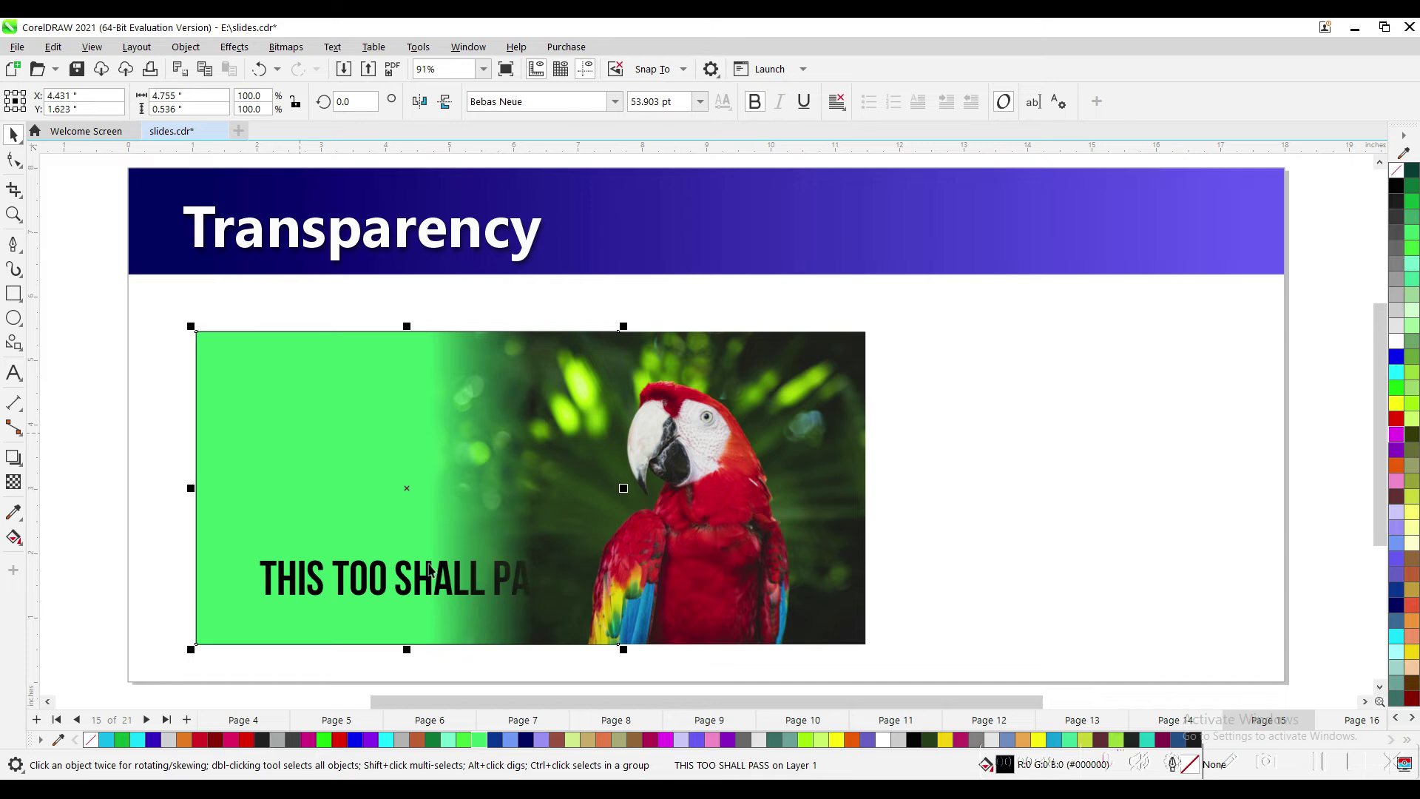
left_click(399, 588)
left_click_drag(399, 582, 383, 585)
key("ctrl+z")
- Fill the rectangle with Forest Green (#006633) and bring the THIS TOO SHALL PASS text in front of the photo
left_click(365, 584)
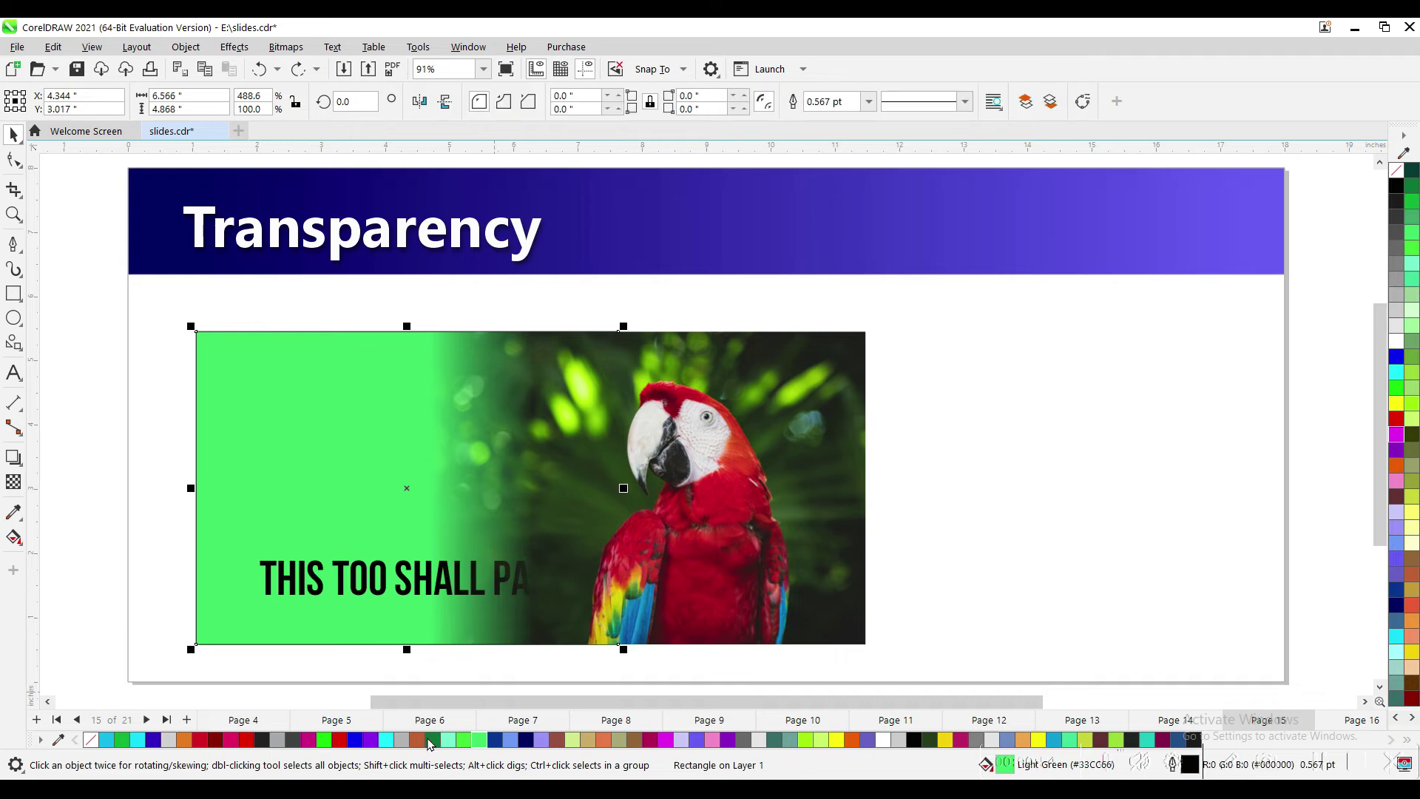
left_click(432, 740)
left_click(1022, 419)
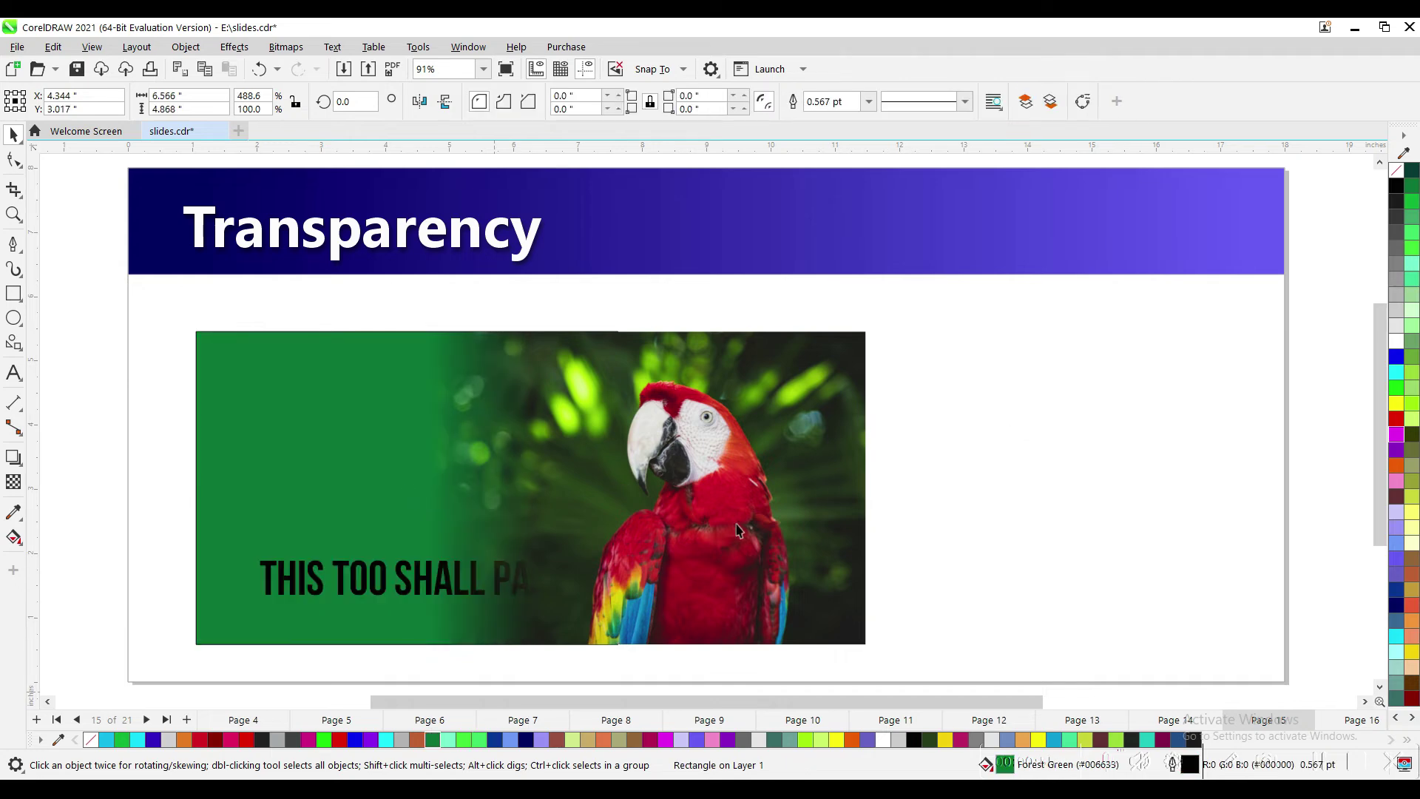
left_click(364, 579)
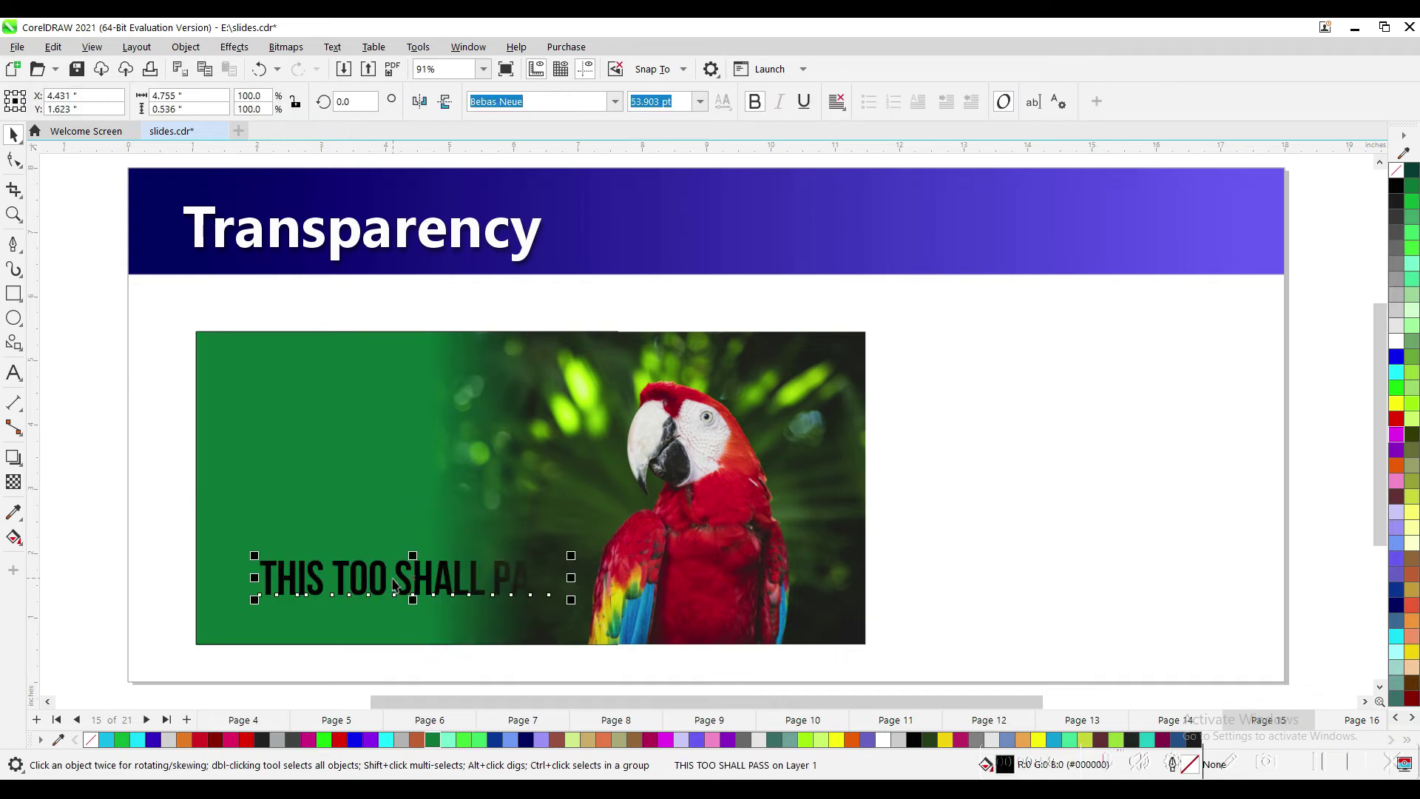
left_click(135, 408)
- Draw a rectangle about 7.39 by 1.01 inches over the text, filled white with no outline
left_click(13, 293)
left_click_drag(197, 545, 672, 611)
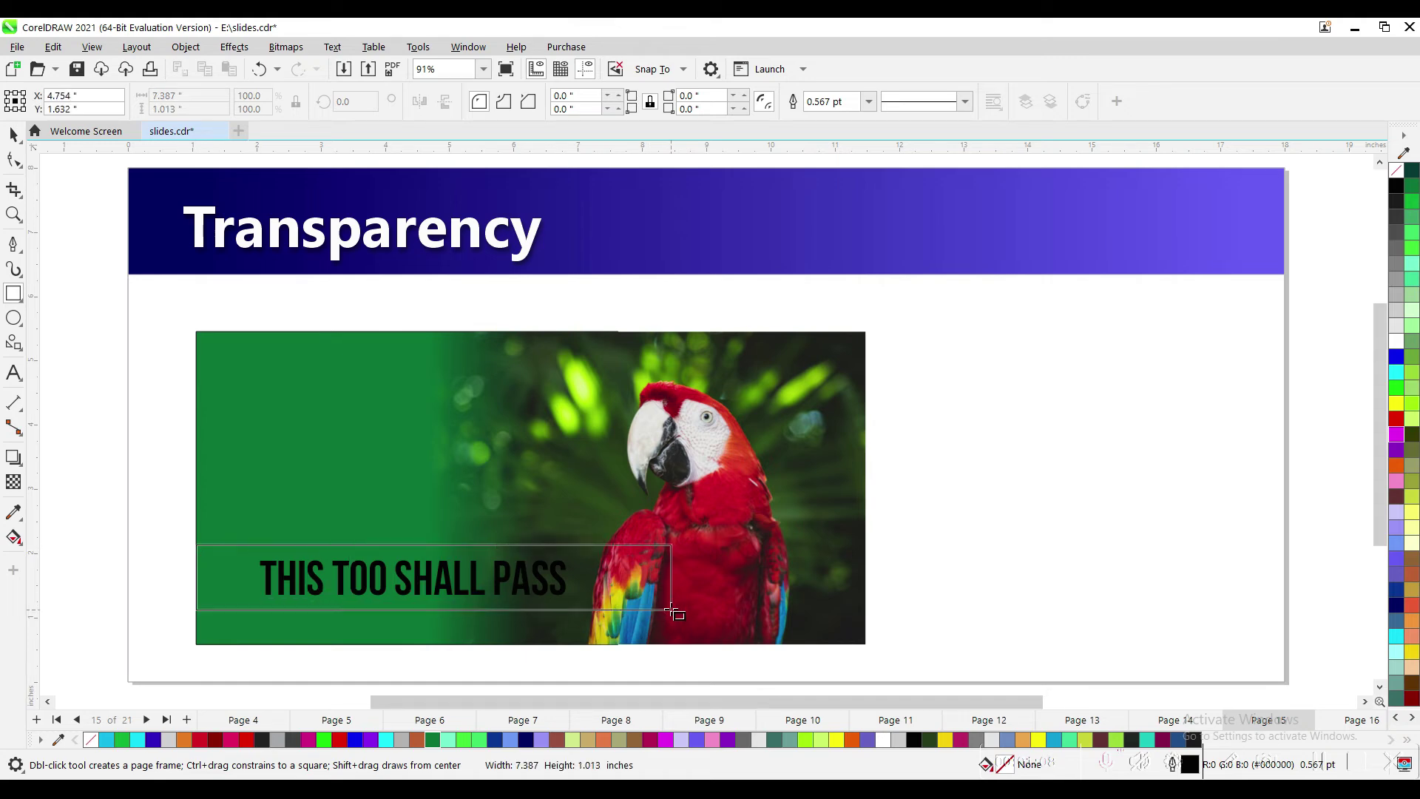
left_click_drag(672, 611, 672, 610)
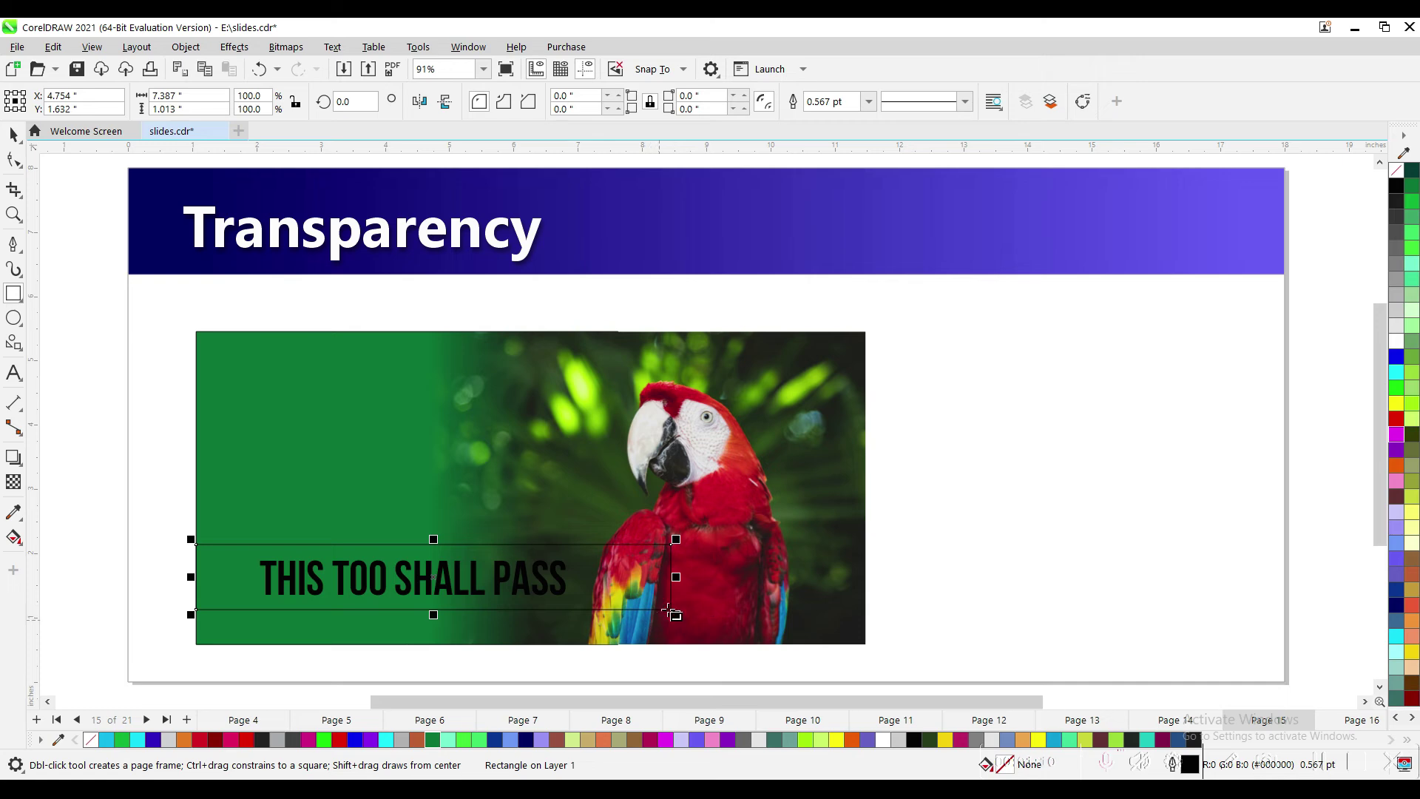
left_click(1396, 341)
right_click(1396, 171)
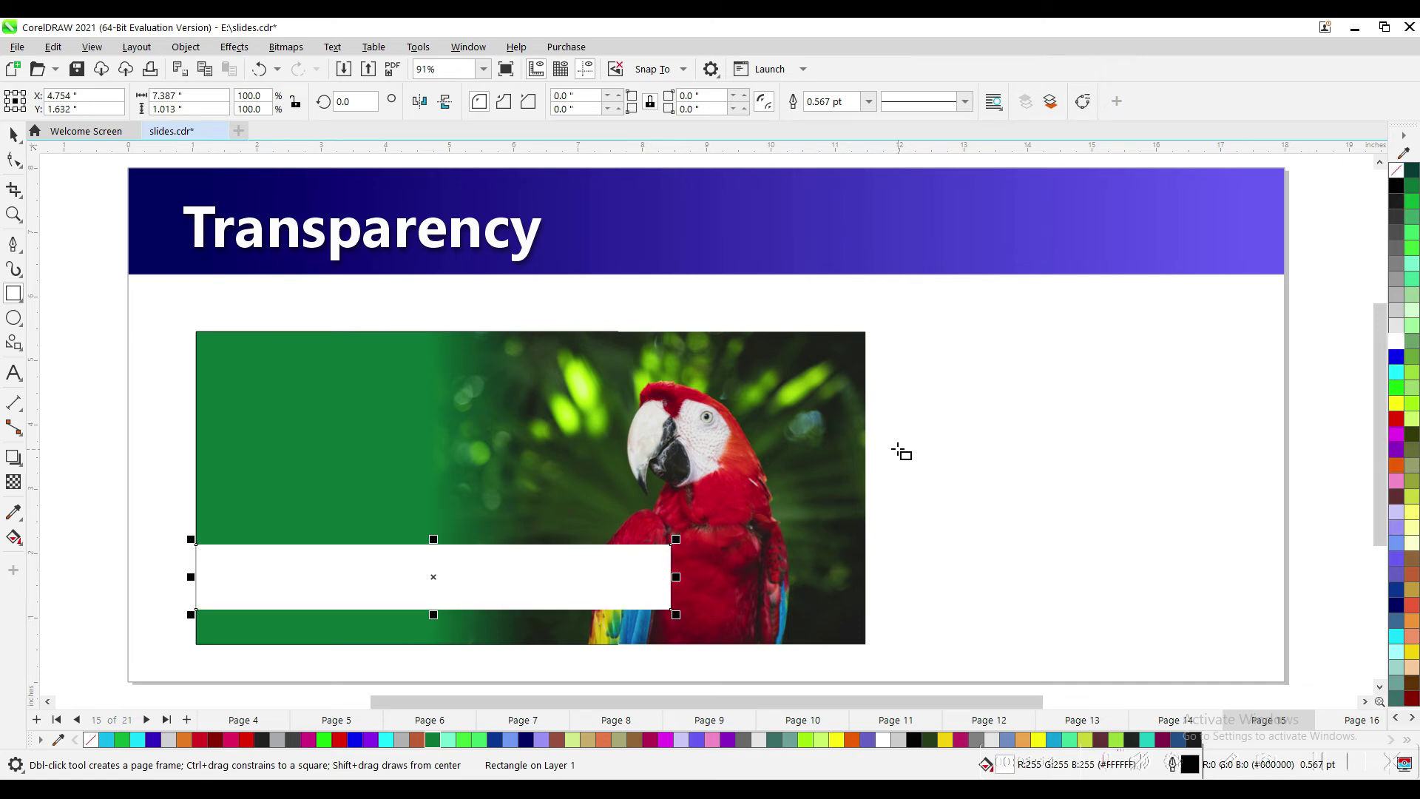
- Apply a uniform transparency of 50 to the white rectangle
left_click(14, 483)
left_click(39, 100)
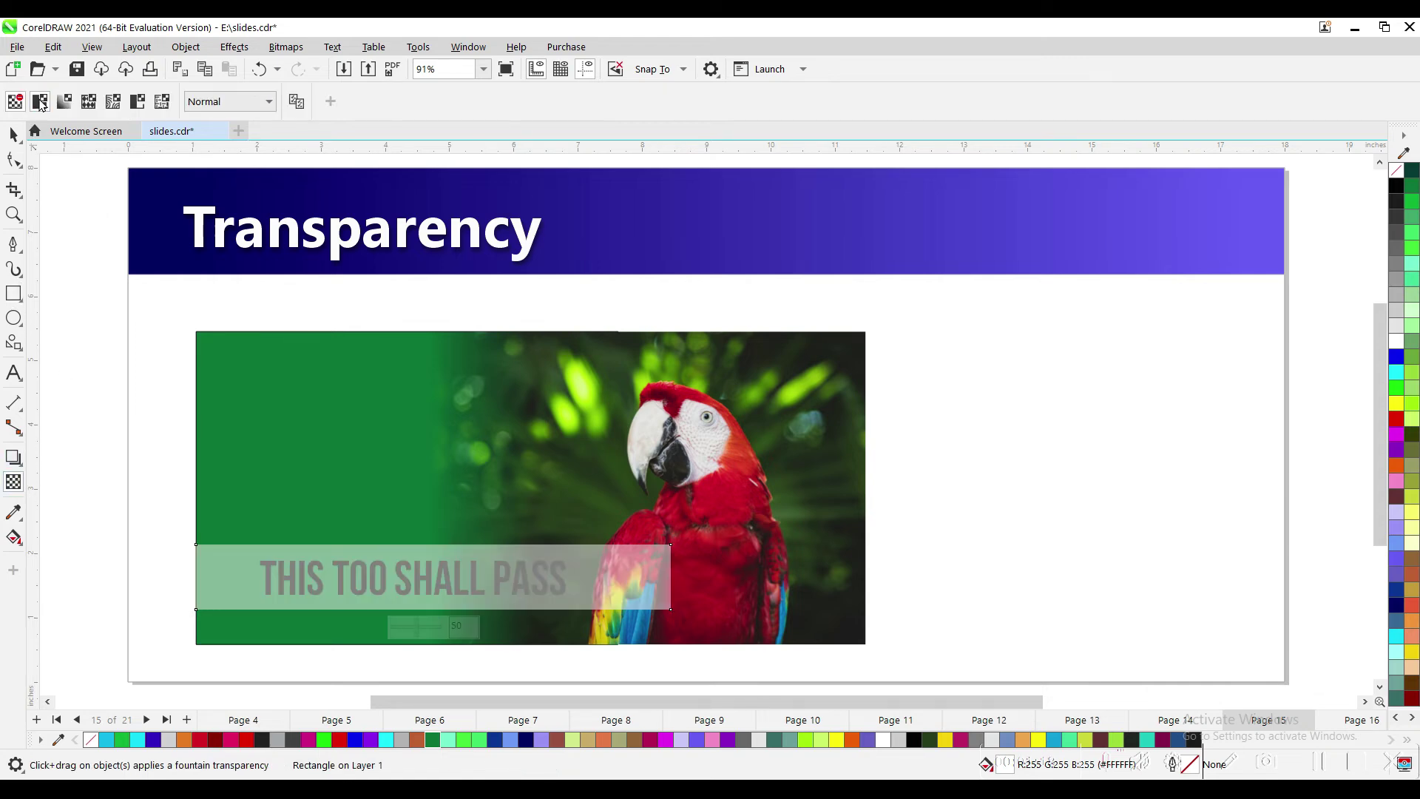
key("space")
left_click(135, 540)
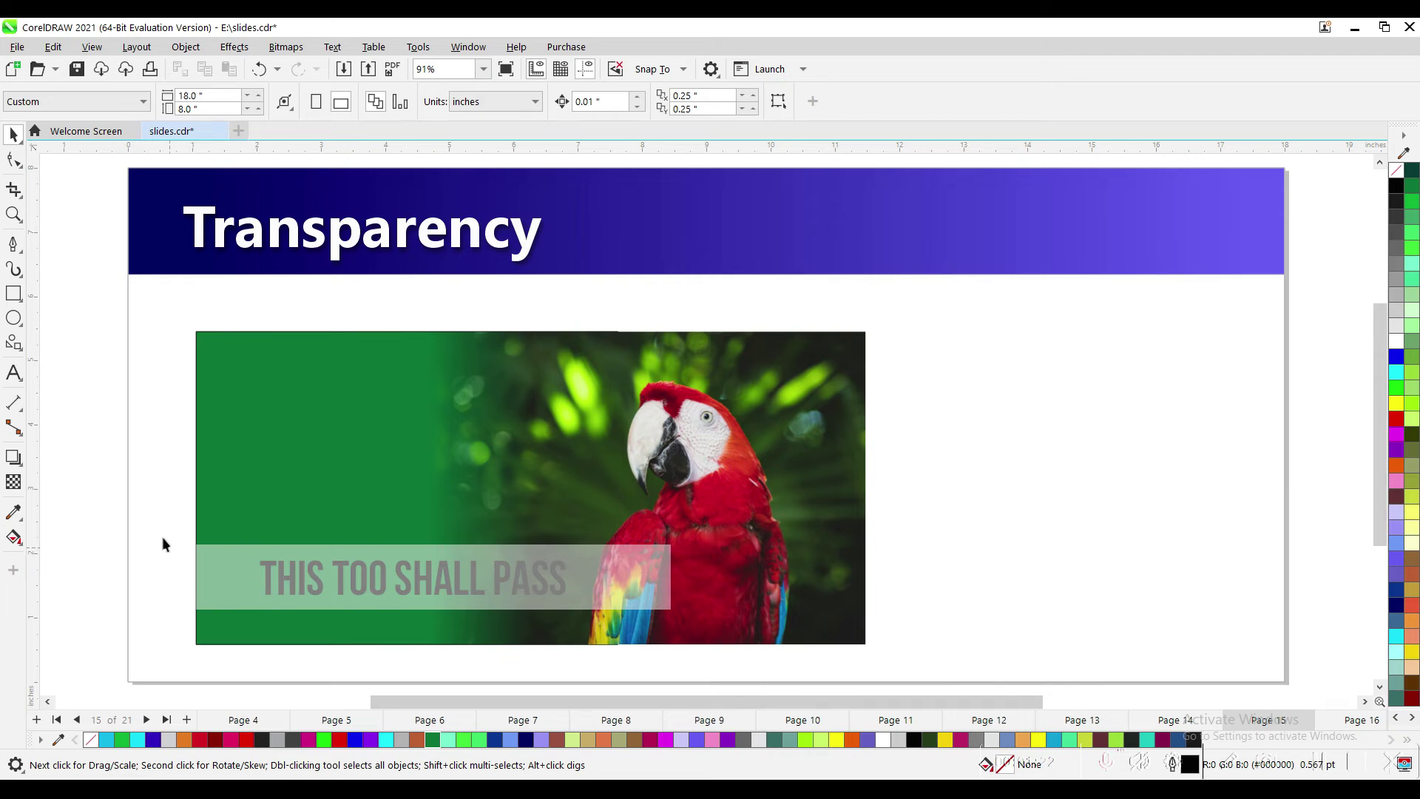
- Bring the text in front of the translucent strip and stretch the strip to the photo's right edge
left_click_drag(197, 524, 587, 632)
key("shift+Page_Up")
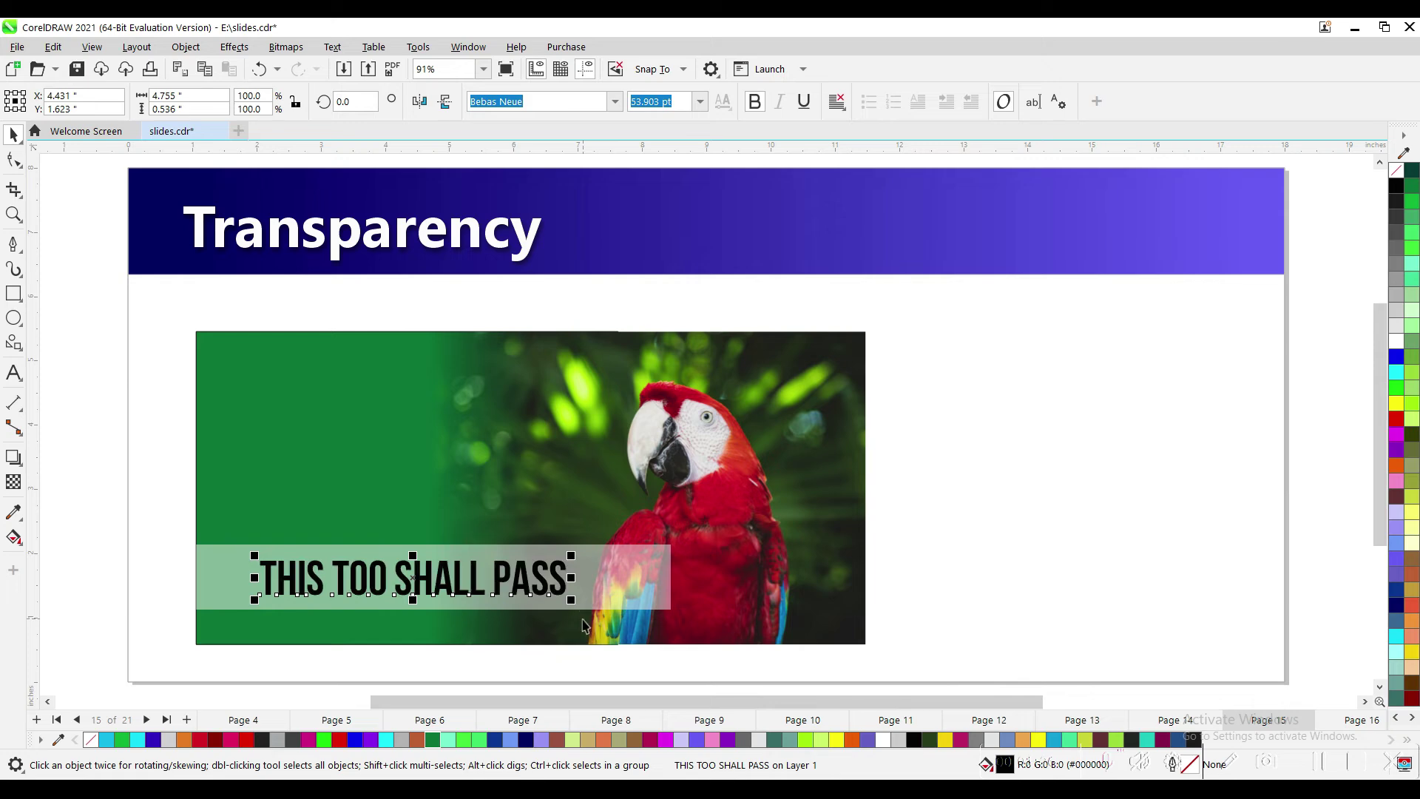
left_click(628, 584)
left_click_drag(670, 577, 871, 575)
left_click(950, 550)
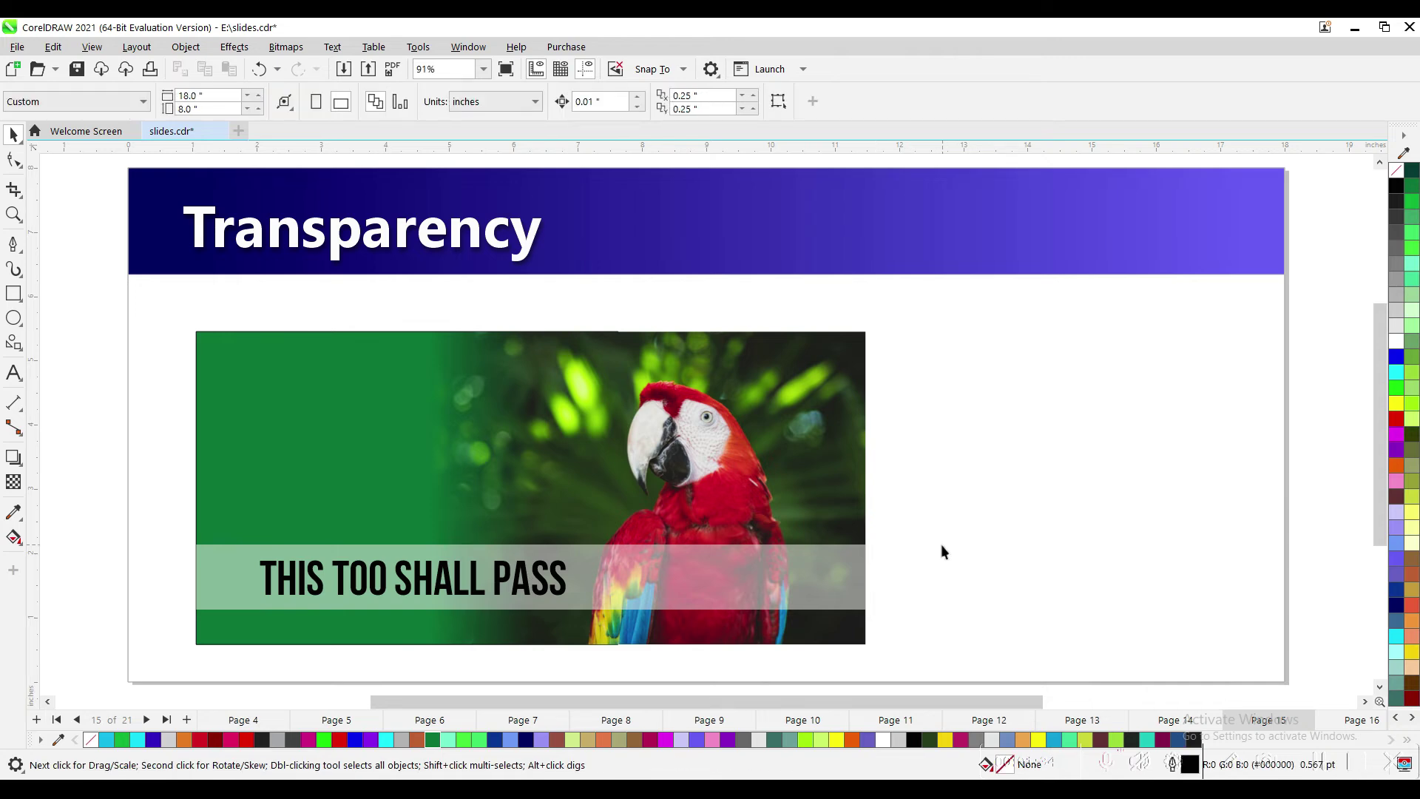
key("Tab")
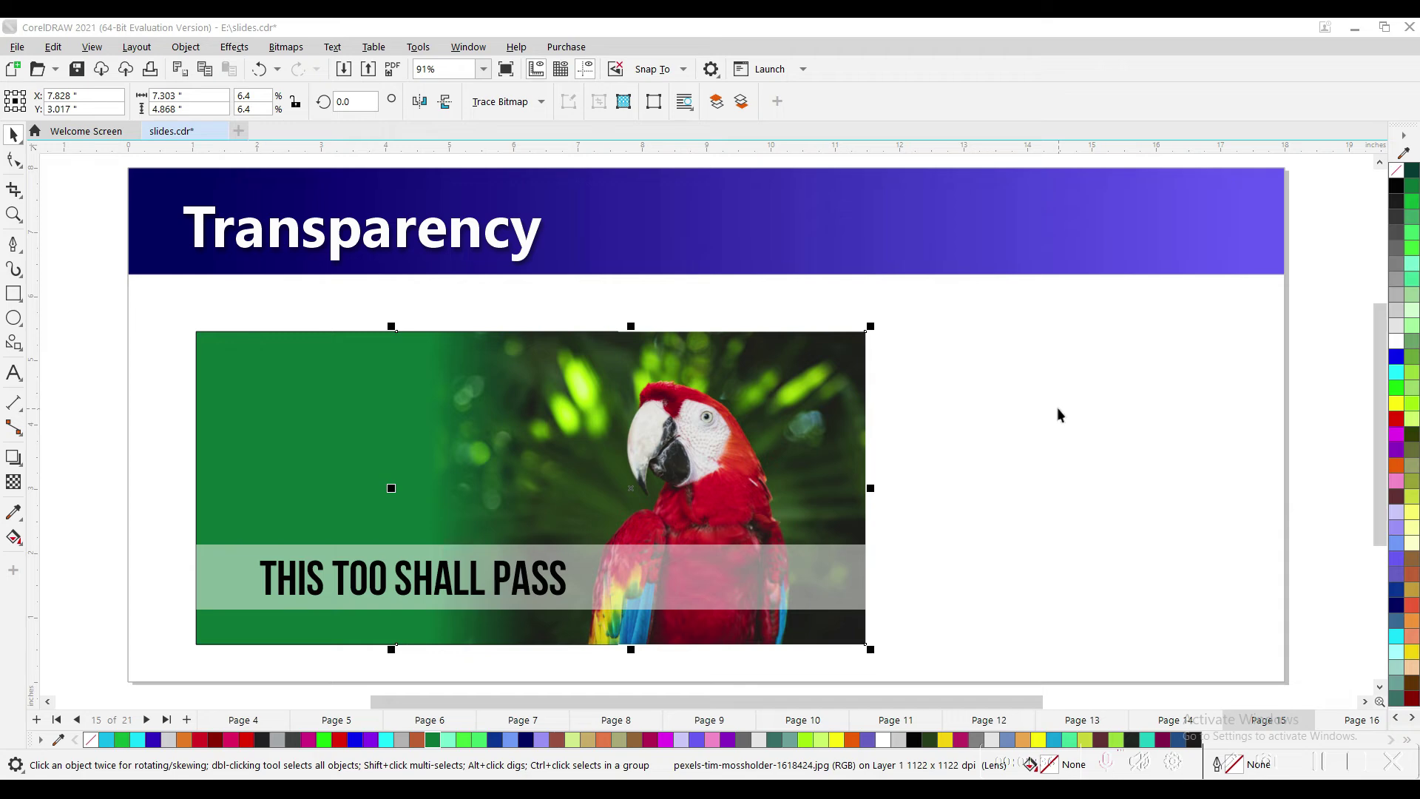
left_click(920, 347)
left_click(745, 433)
left_click(231, 407)
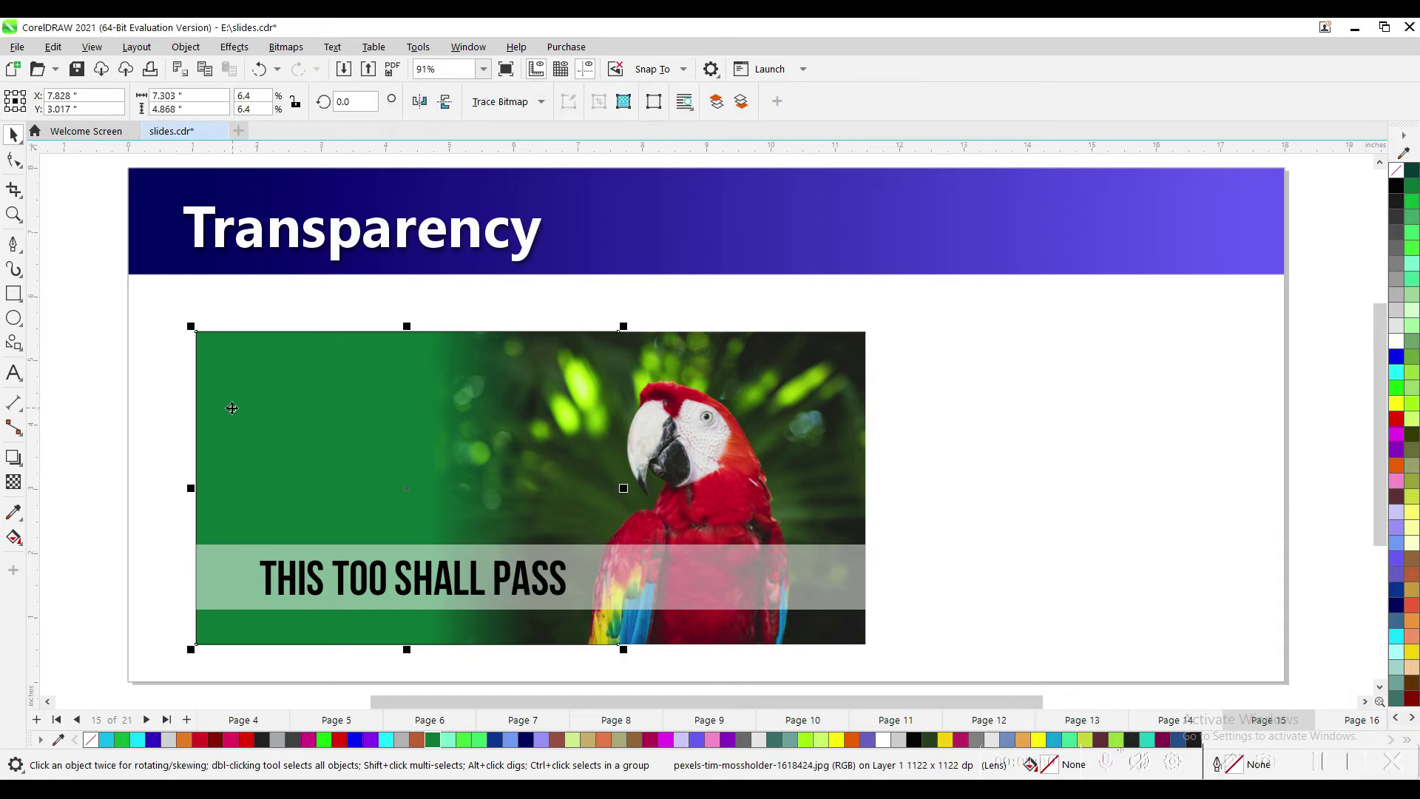
- Enlarge the parrot photo to about 8.36 by 5.57 inches and replace its fade with a uniform transparency of 50
left_click(776, 389)
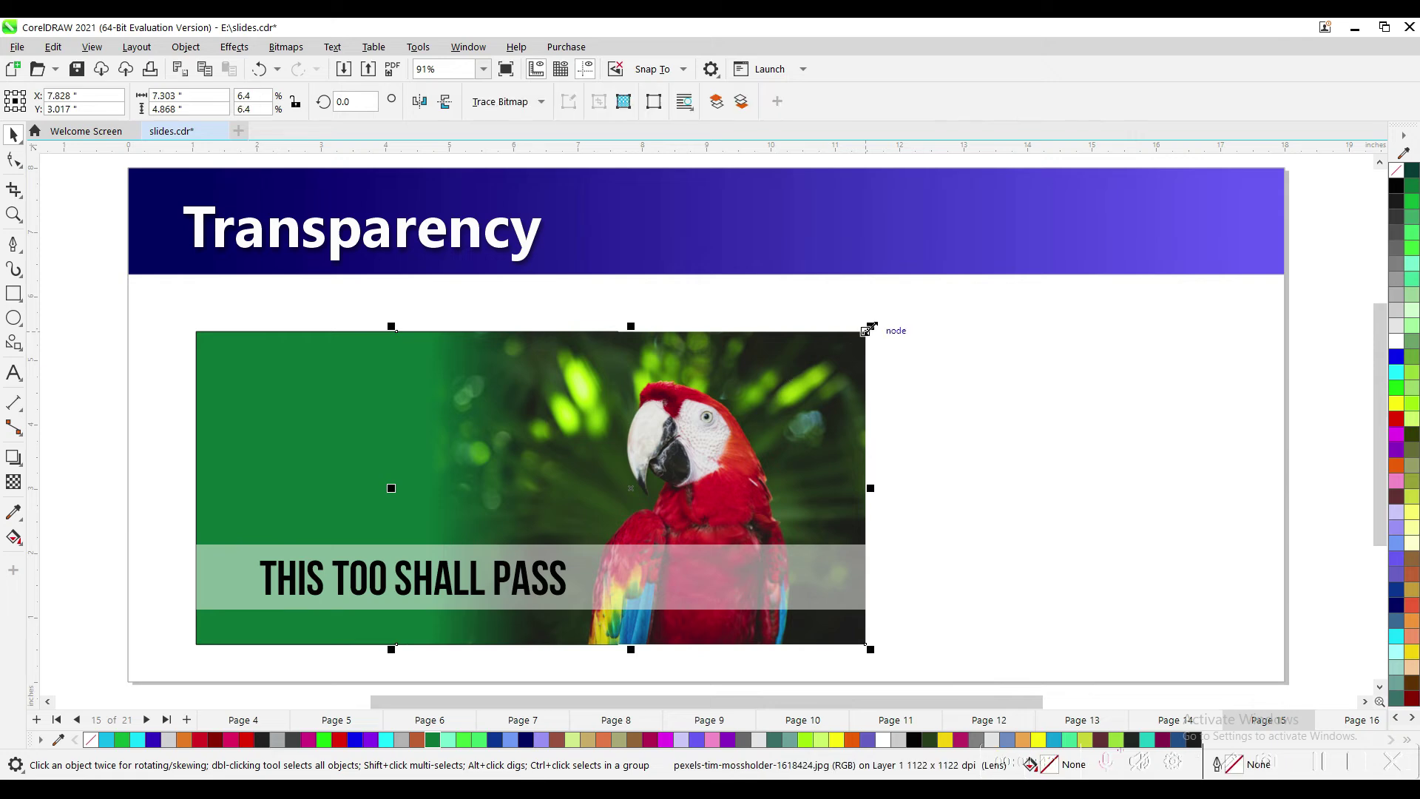
mouse_move(867, 326)
left_mouse_down()
mouse_move(1005, 279)
mouse_move(1009, 290)
left_mouse_up()
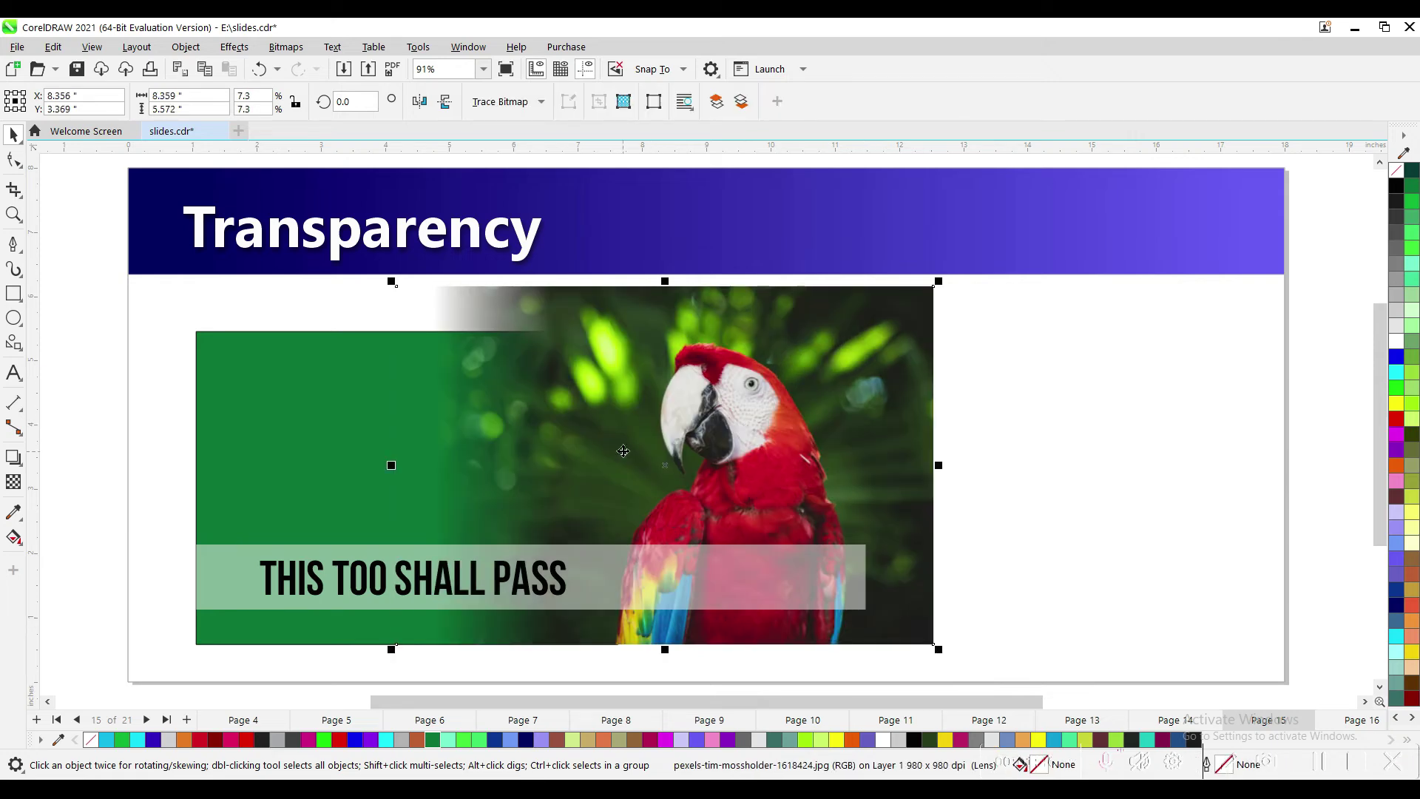
left_click(14, 482)
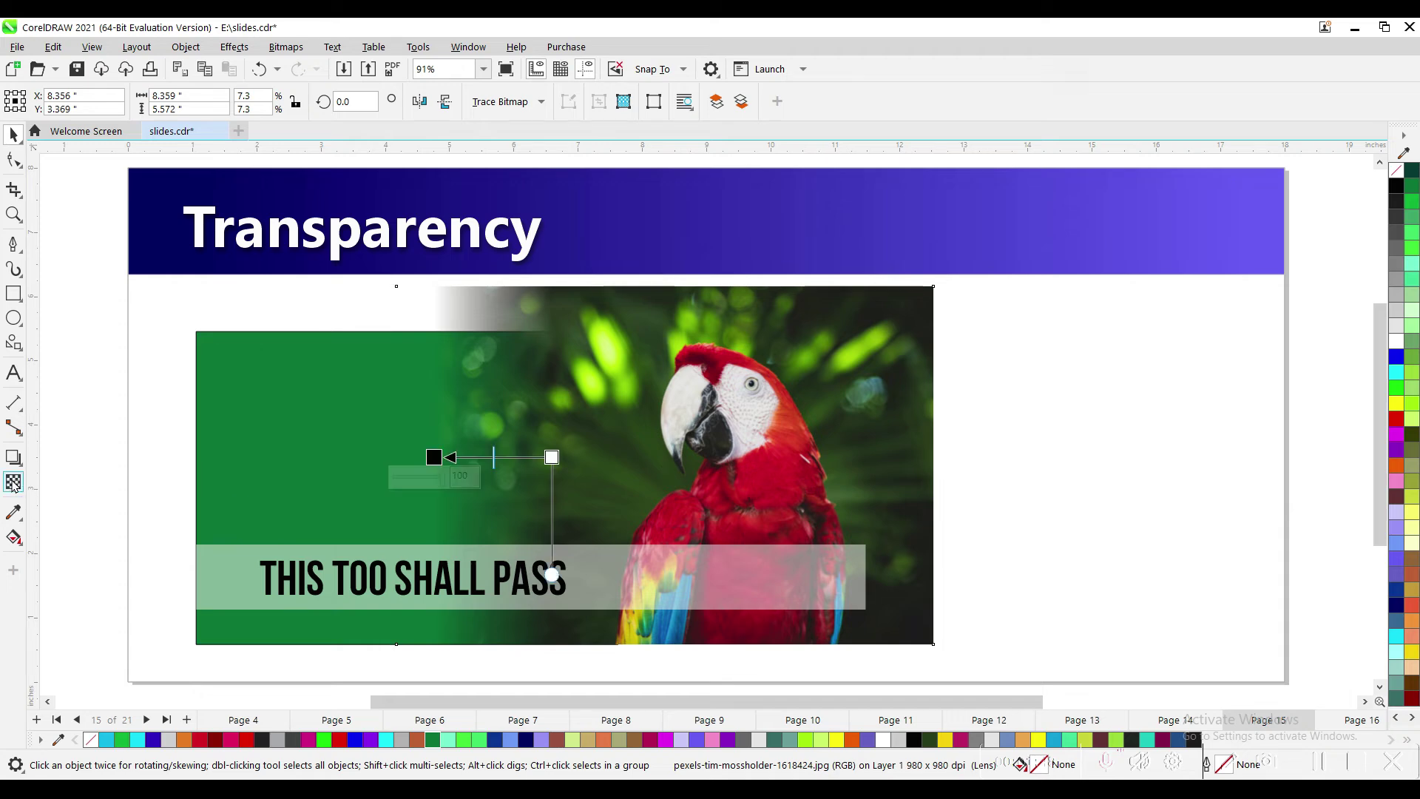
left_click(39, 102)
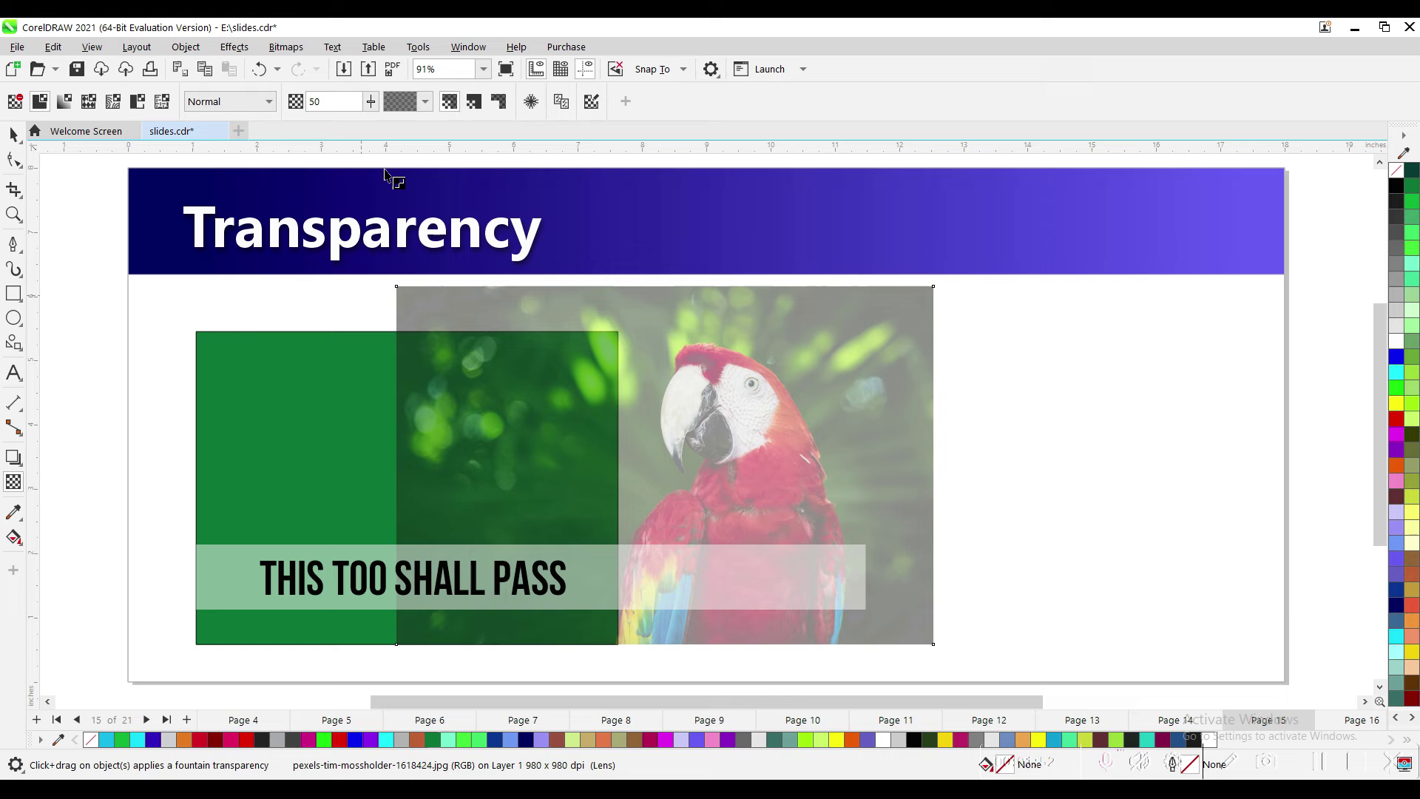
- Set the parrot photo's uniform transparency to 71
left_click(370, 103)
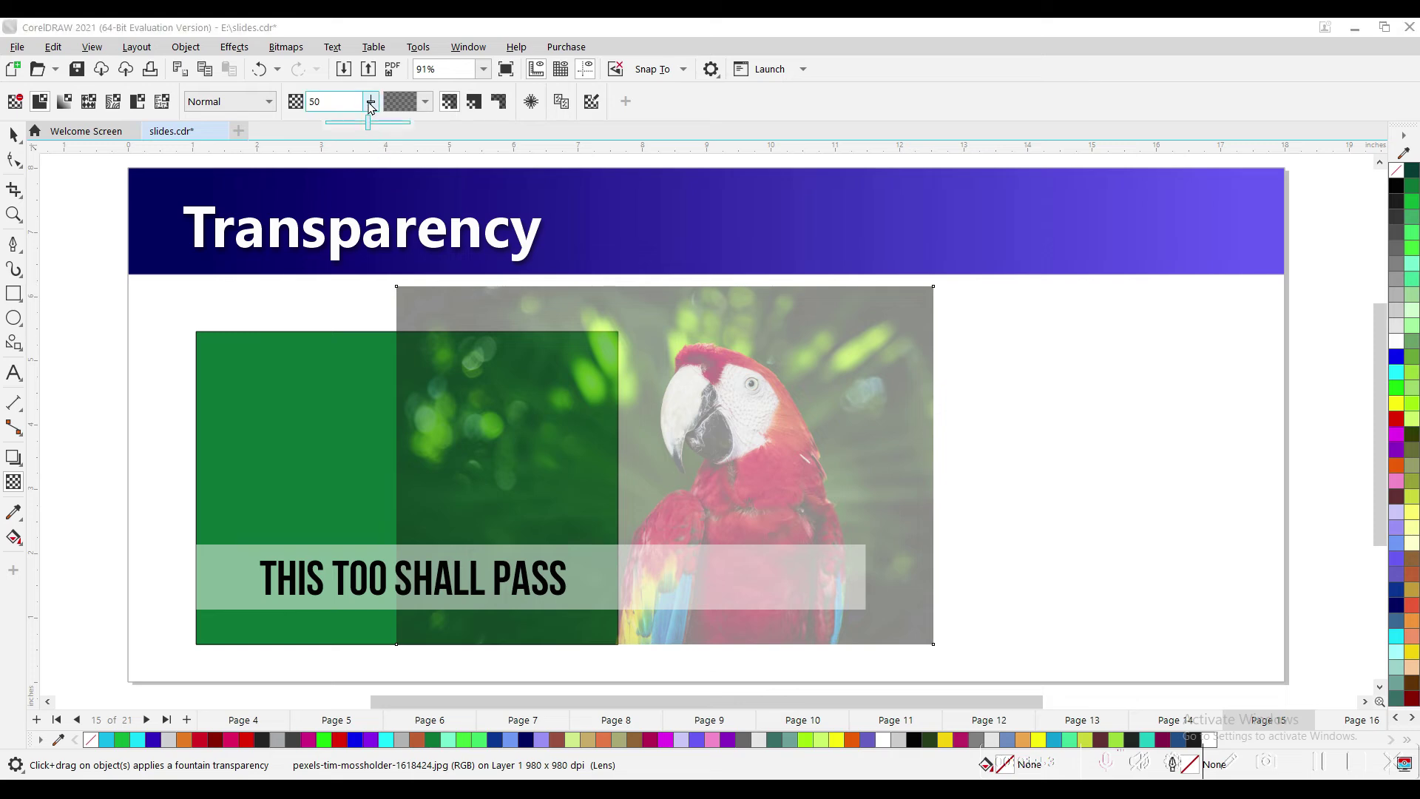
left_click(396, 123)
left_click(370, 101)
left_click(367, 124)
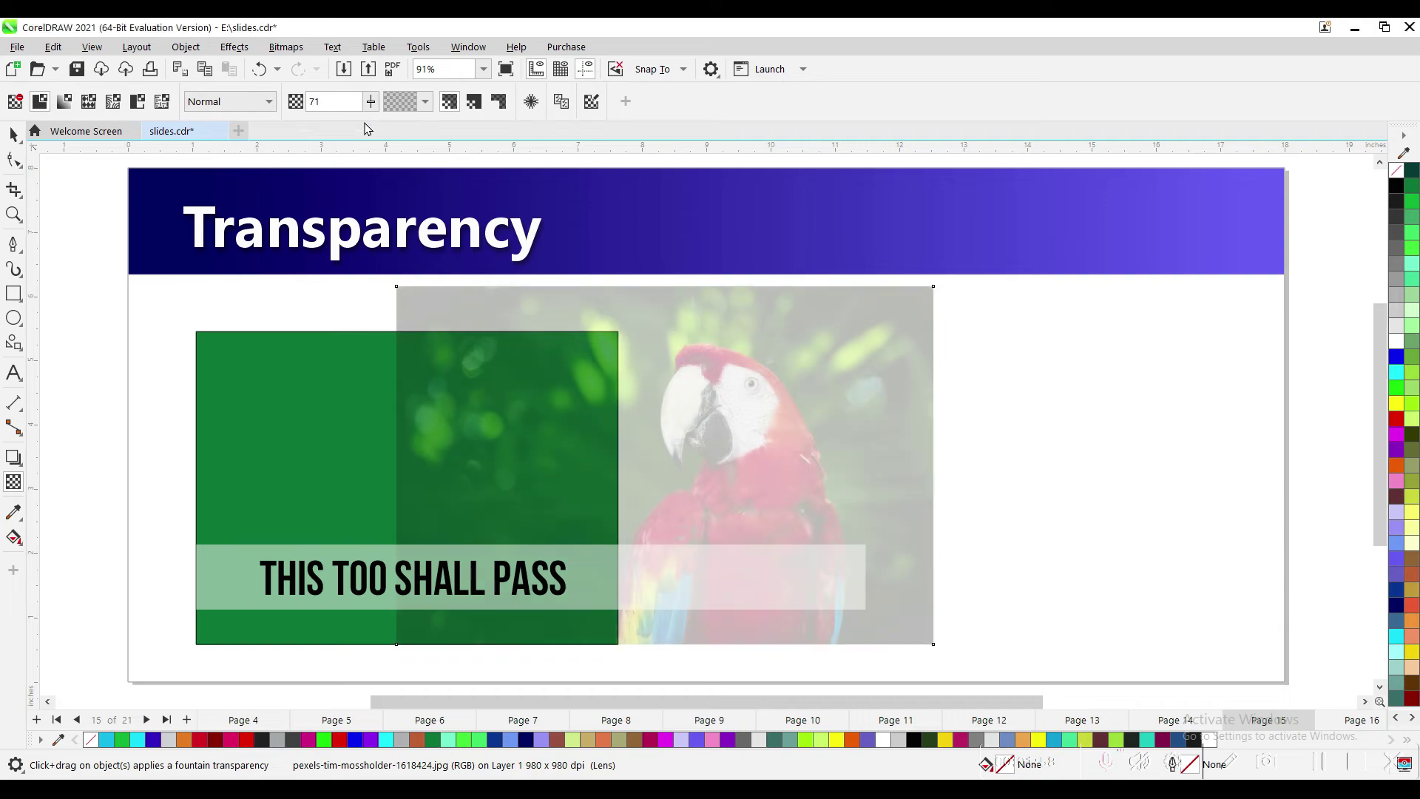
key("space")
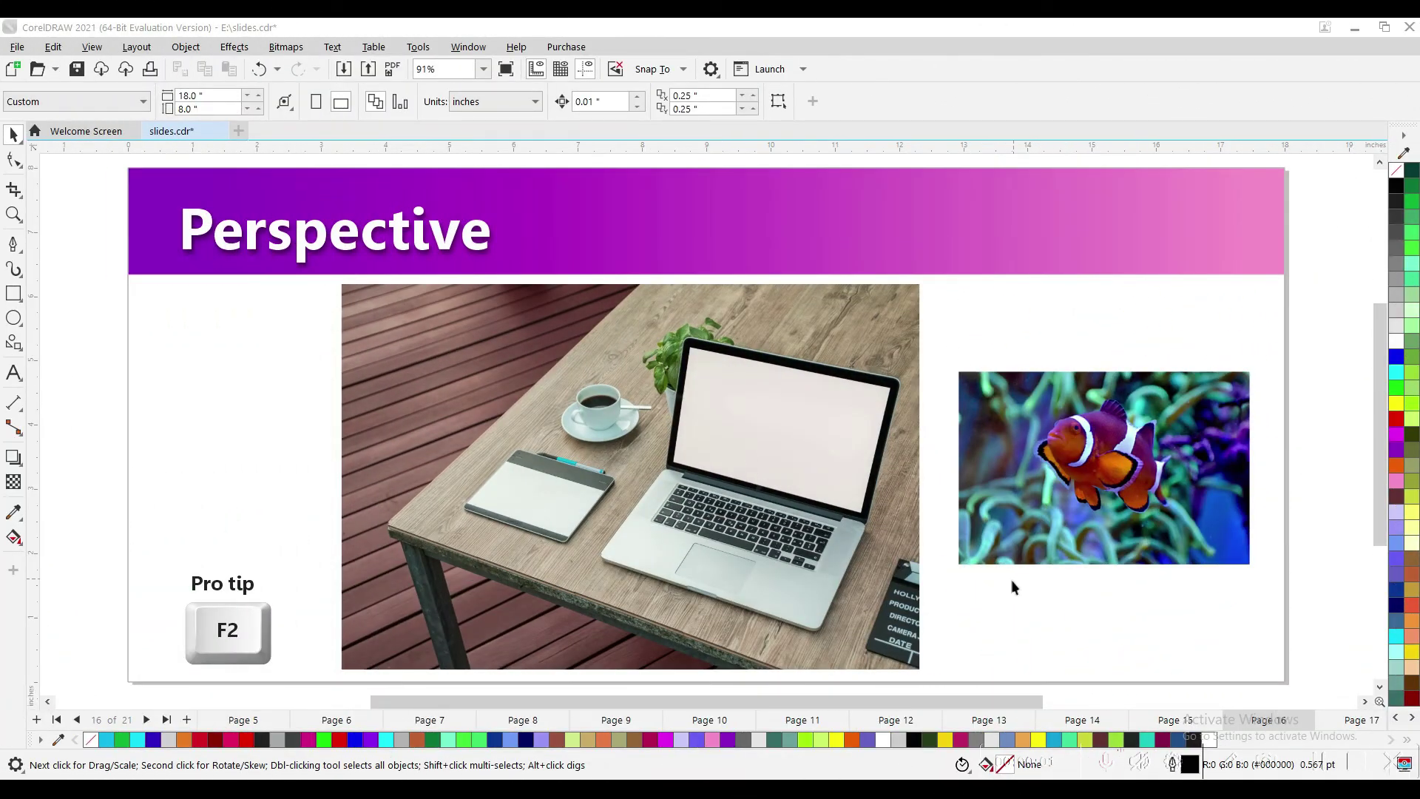
- Place the clownfish photo over the laptop screen, aligned to its upper-left corner, and scale it to about 2.98 by 1.97 inches
left_click(1006, 615)
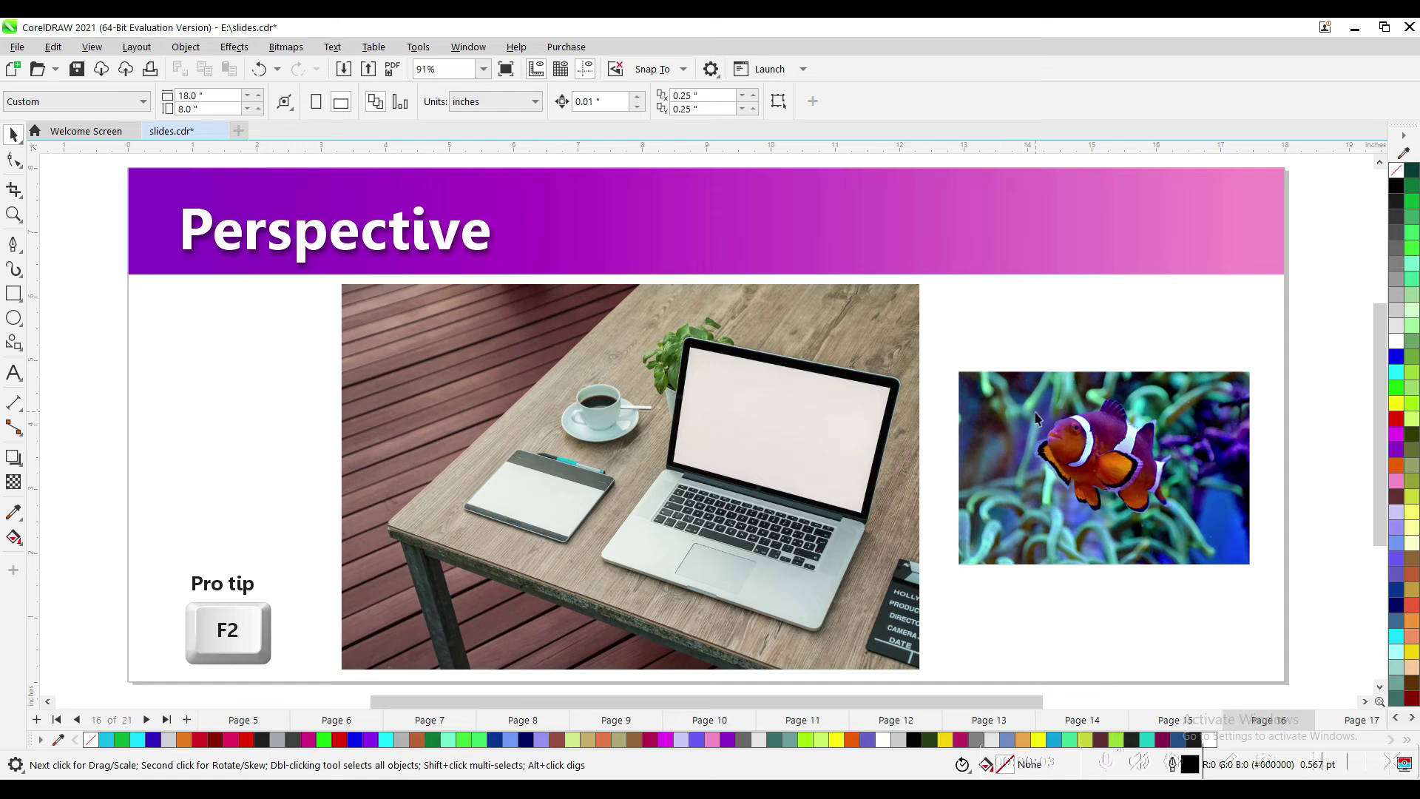
left_click_drag(1087, 470, 1084, 433)
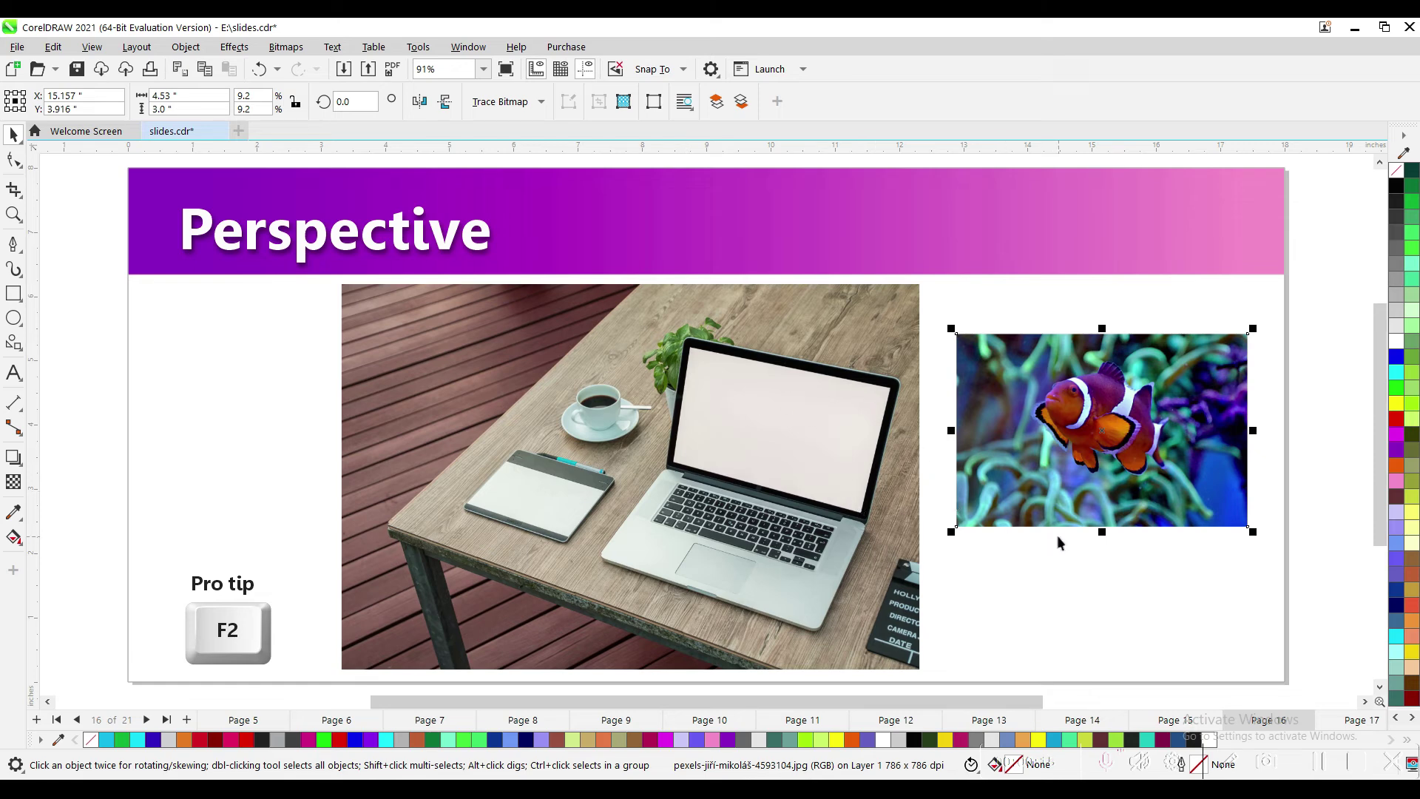
key("F2")
left_click_drag(634, 295, 1273, 569)
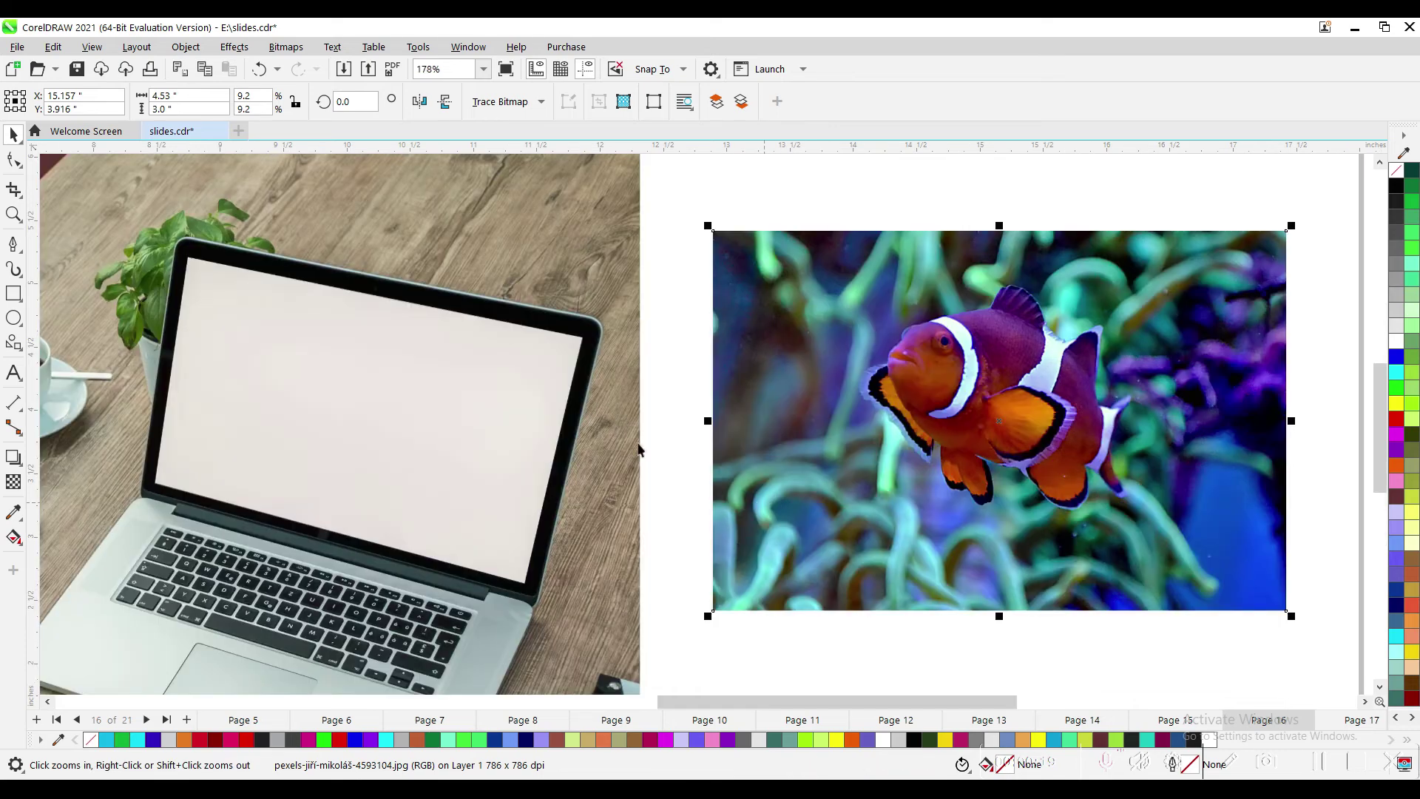
left_click_drag(773, 268, 257, 320)
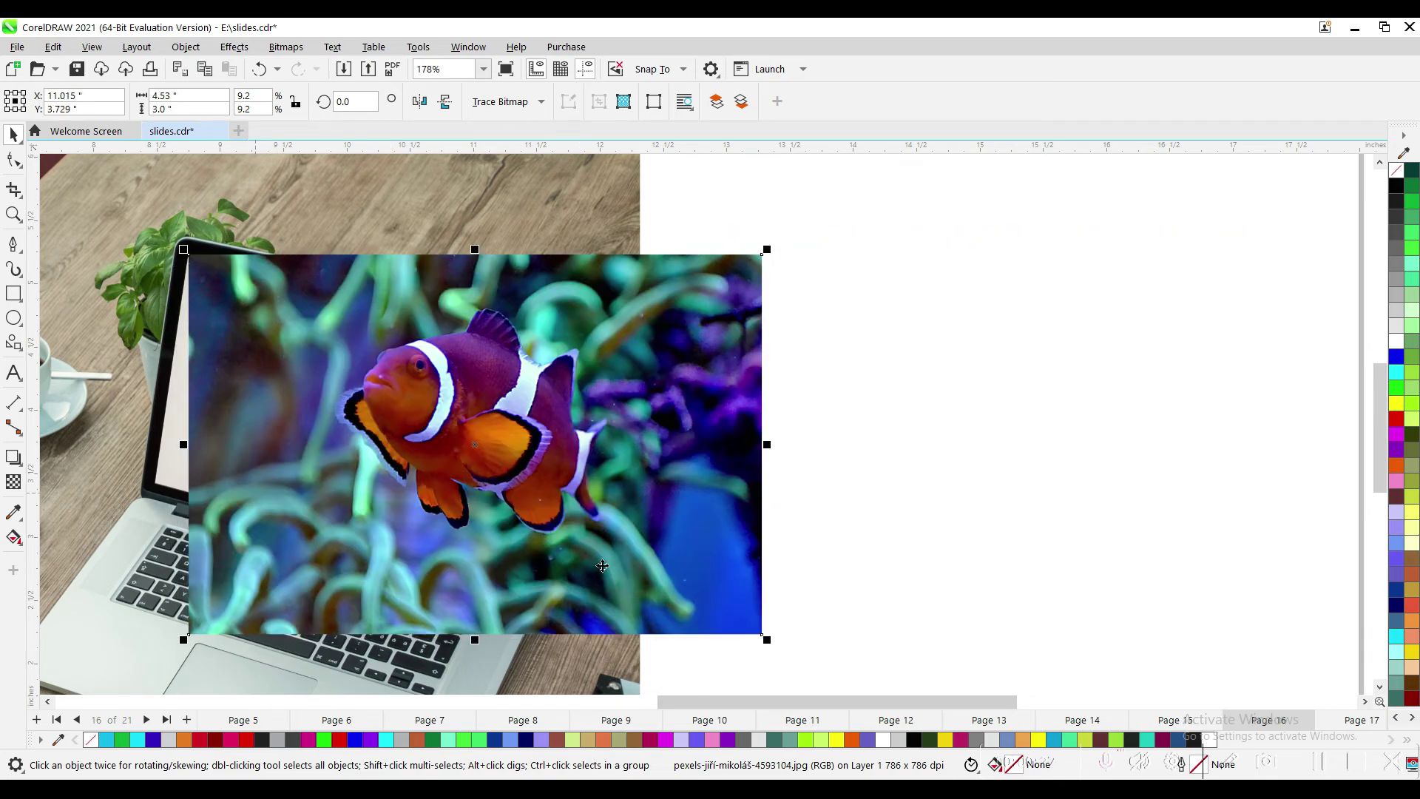
left_click_drag(767, 639, 570, 537)
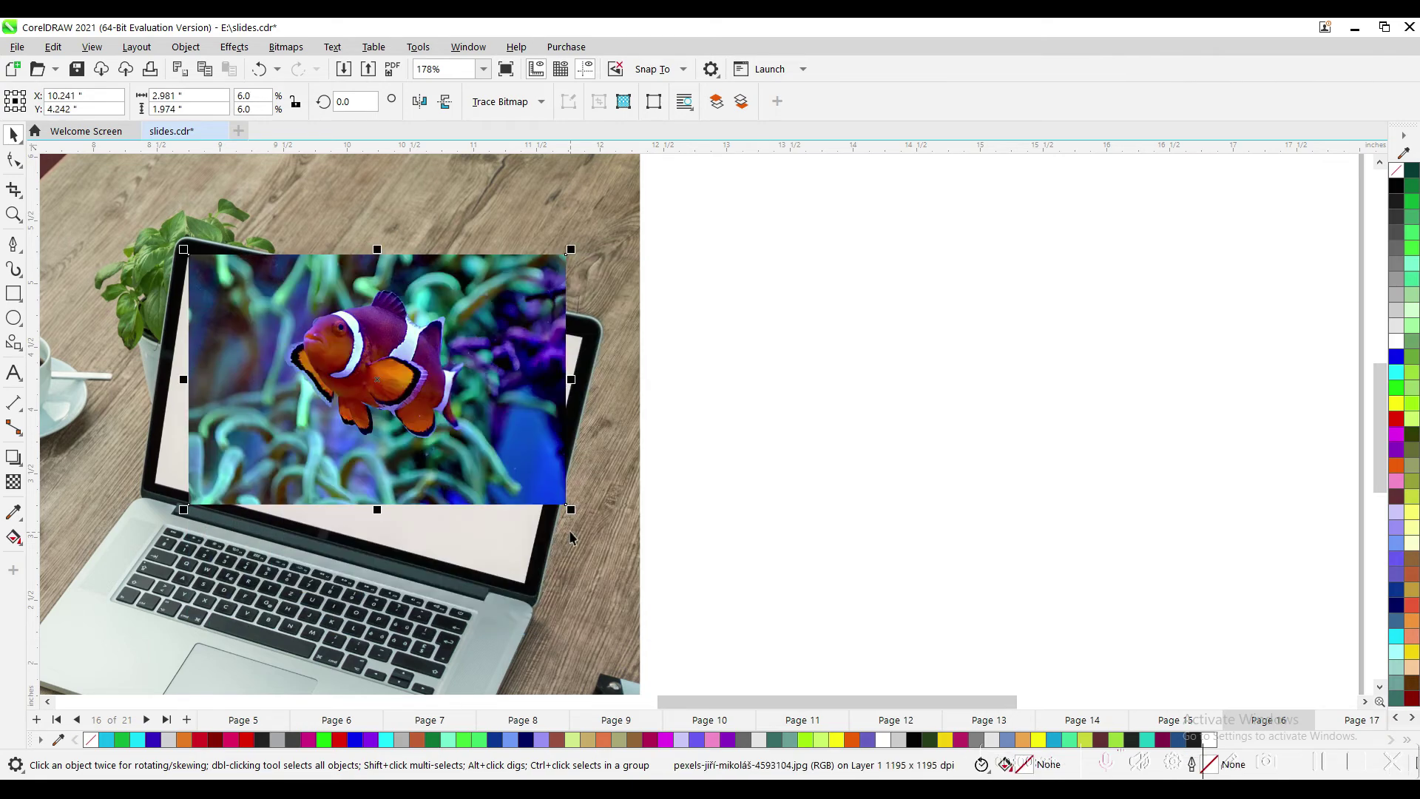
- Add perspective to the clownfish photo and match its corners to the corners of the laptop screen
left_click(185, 48)
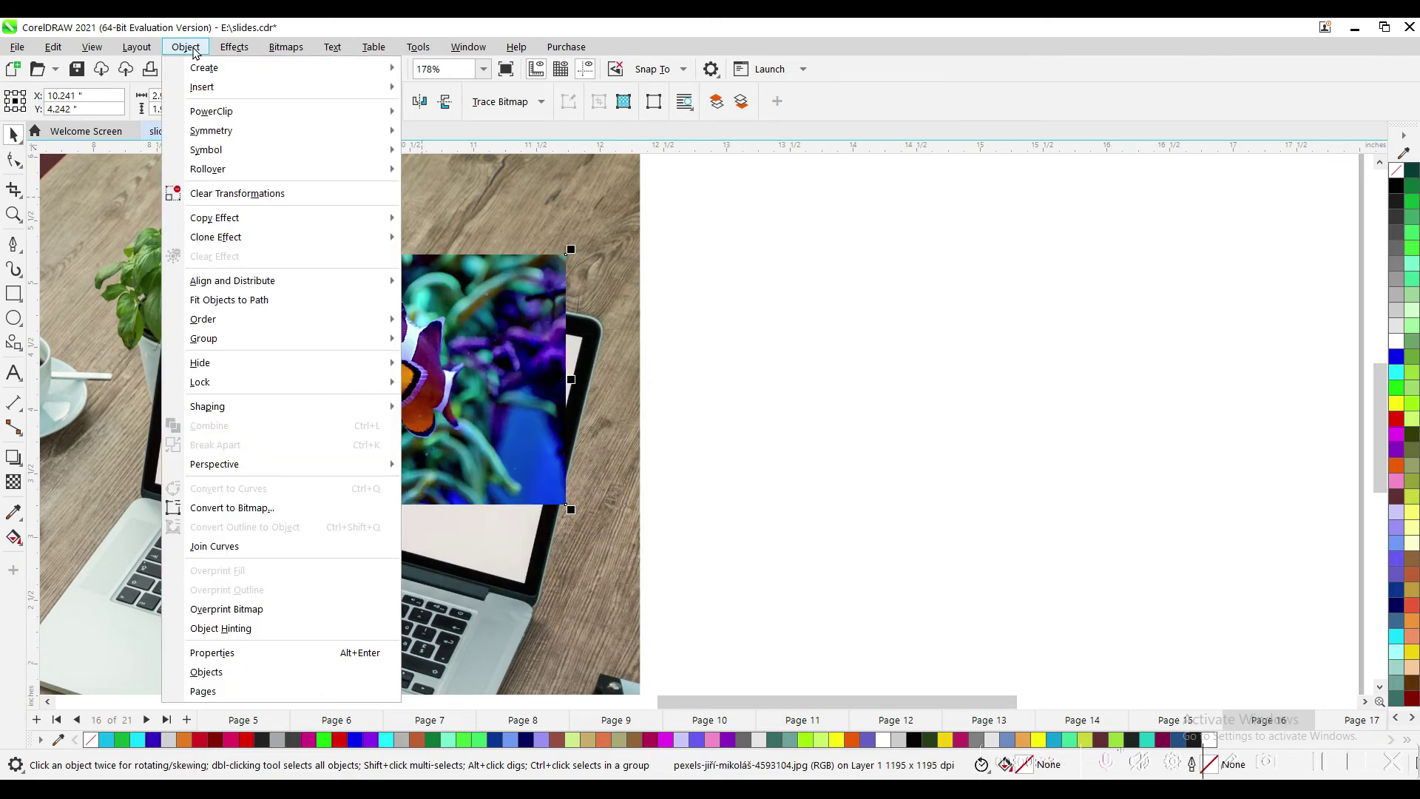
mouse_move(243, 466)
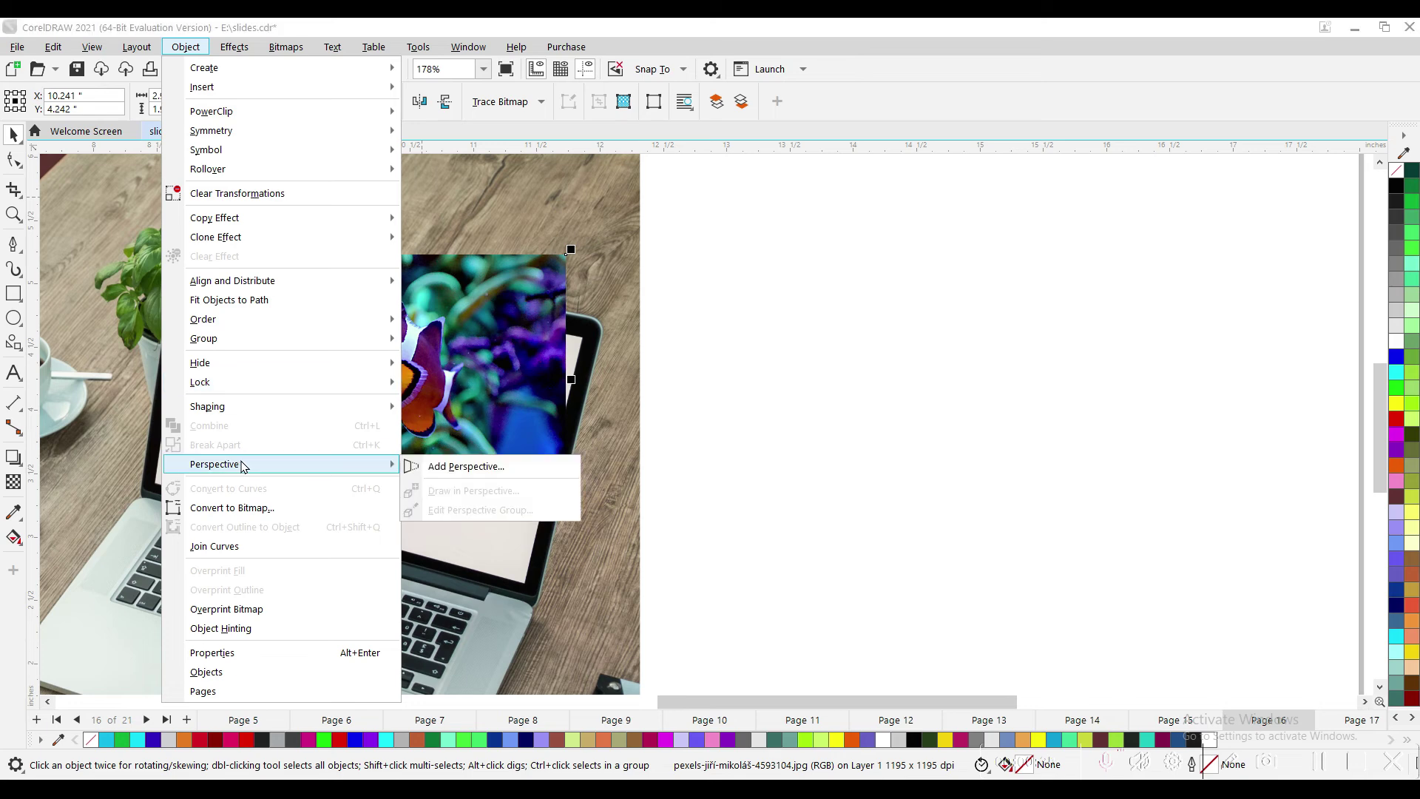
left_click(455, 466)
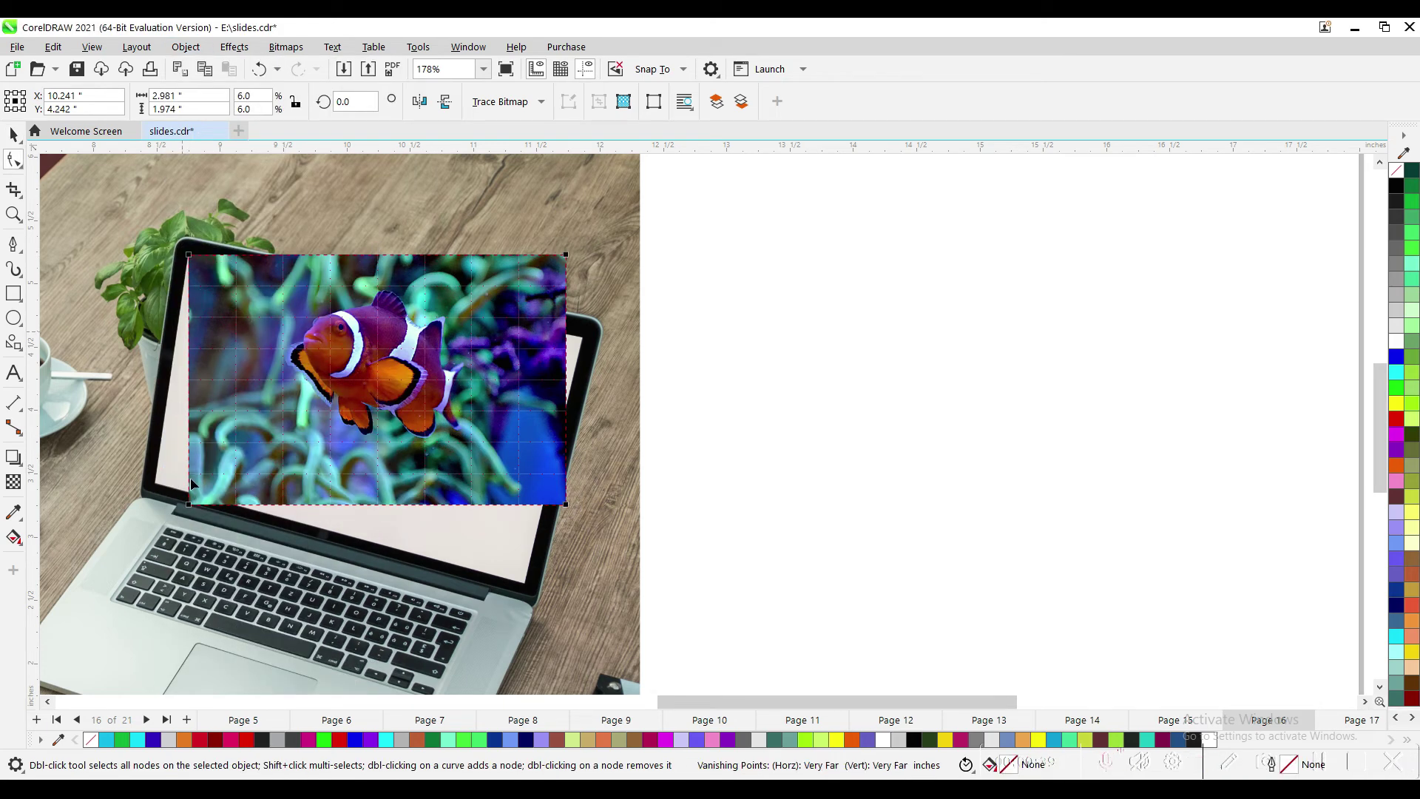
left_click_drag(190, 503, 153, 483)
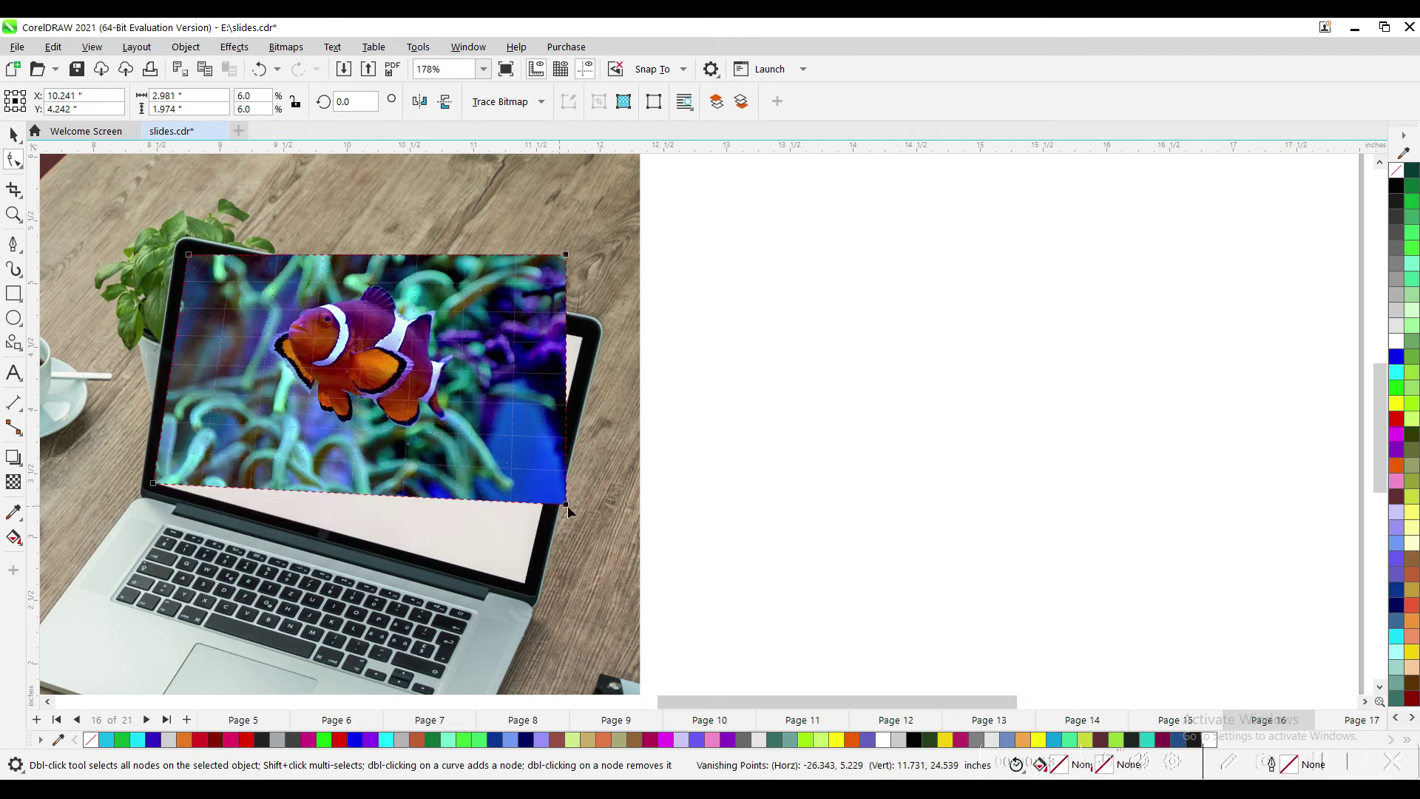
left_click_drag(565, 503, 524, 584)
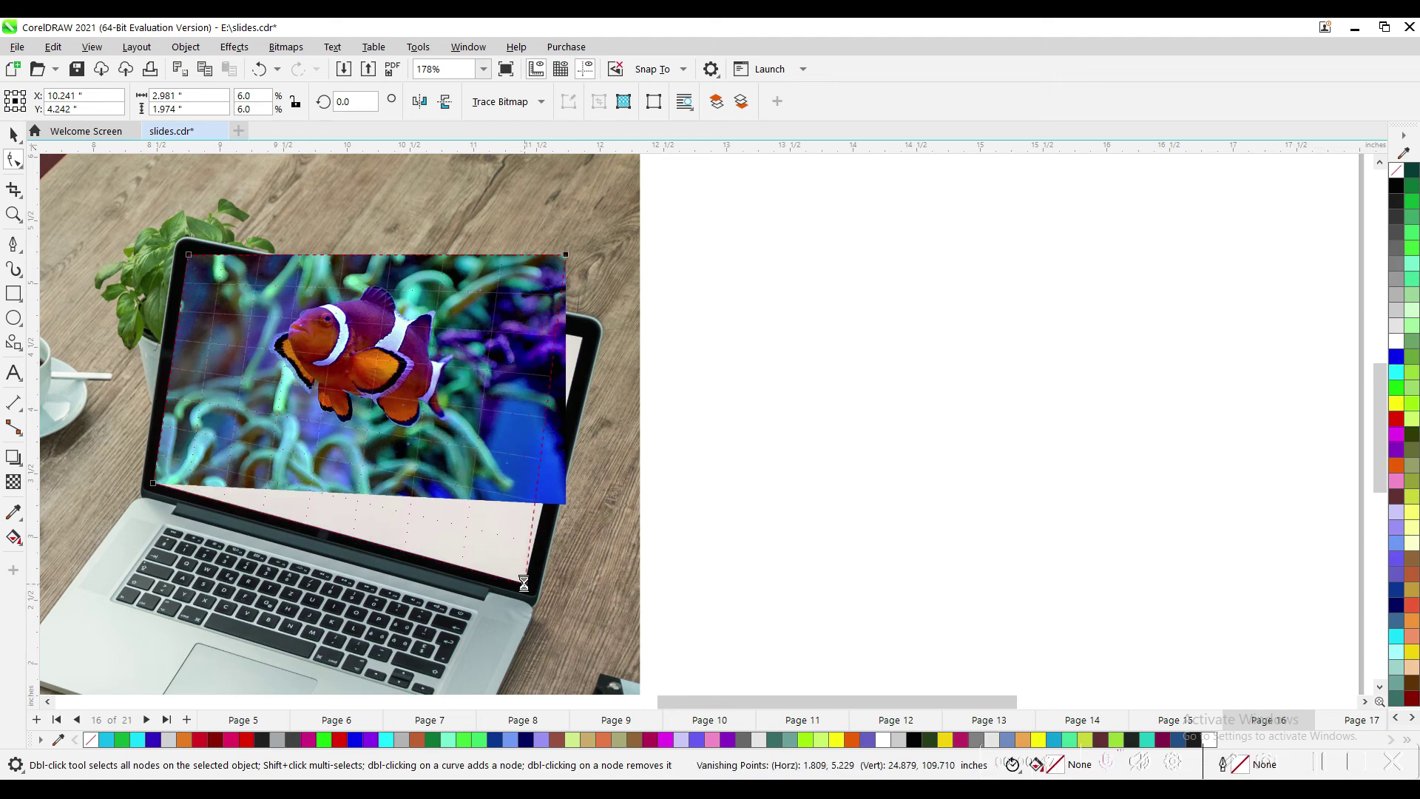
left_click_drag(565, 254, 582, 339)
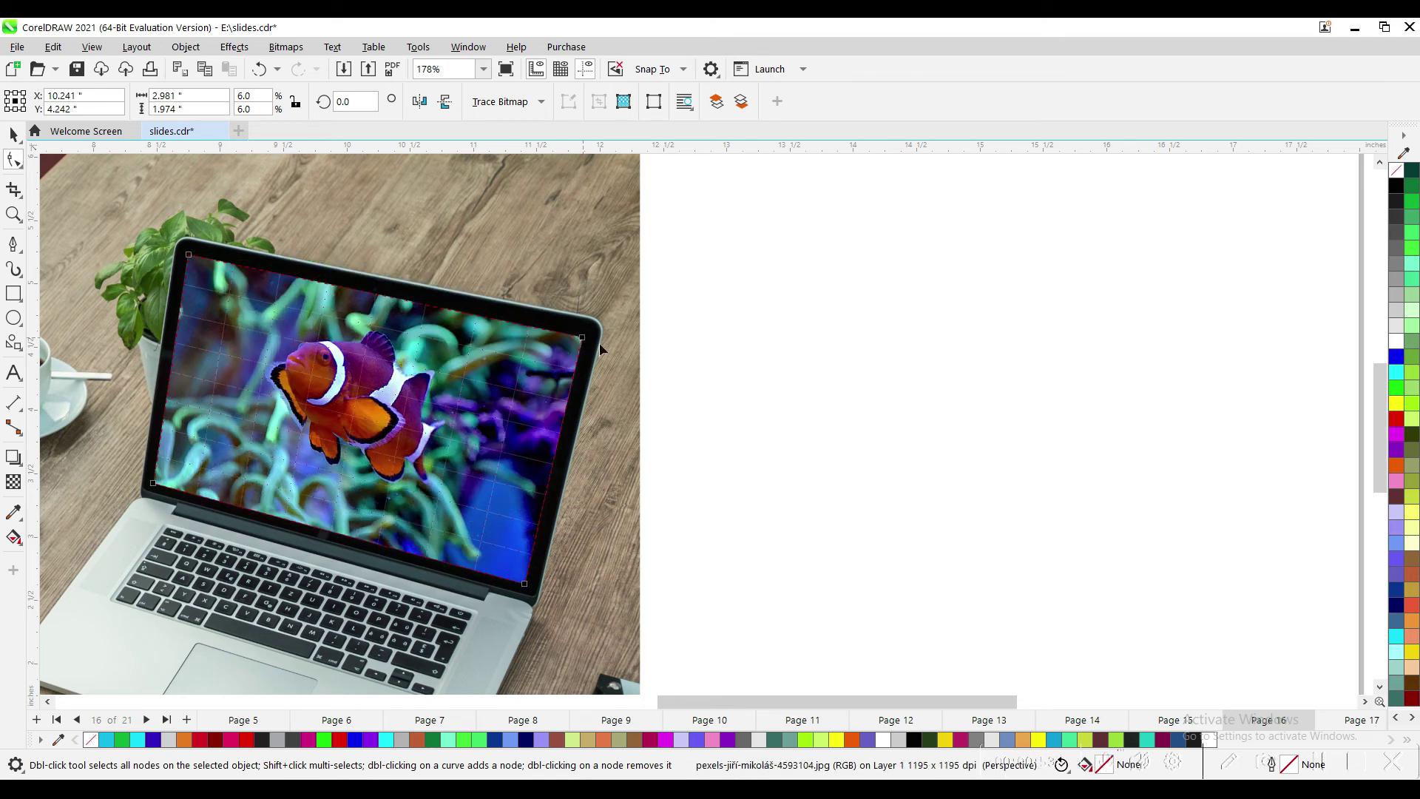
key("space")
left_click(786, 453)
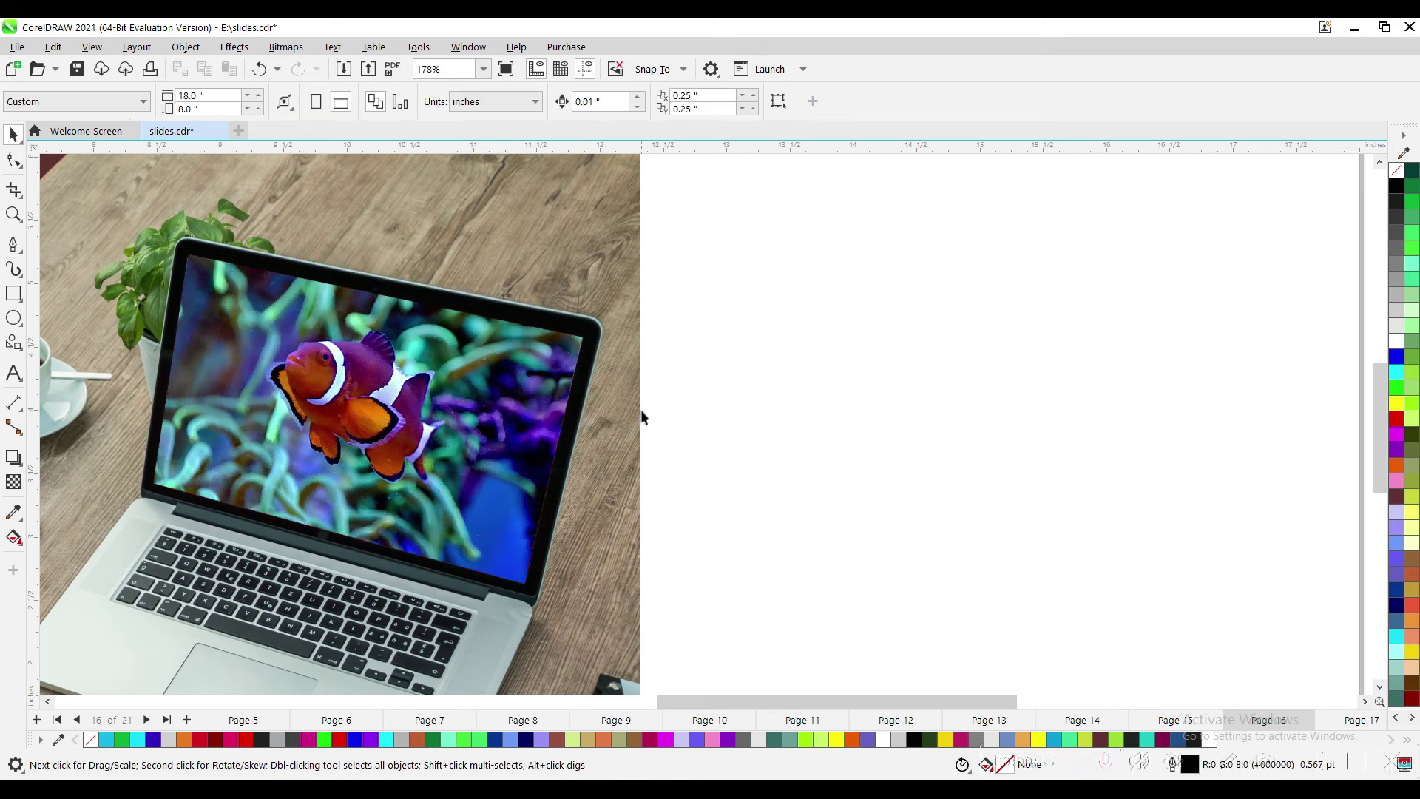
- Examine how the clownfish photo fits the laptop screen, including a close-up of its upper-left corner
key("shift+F4")
key("F2")
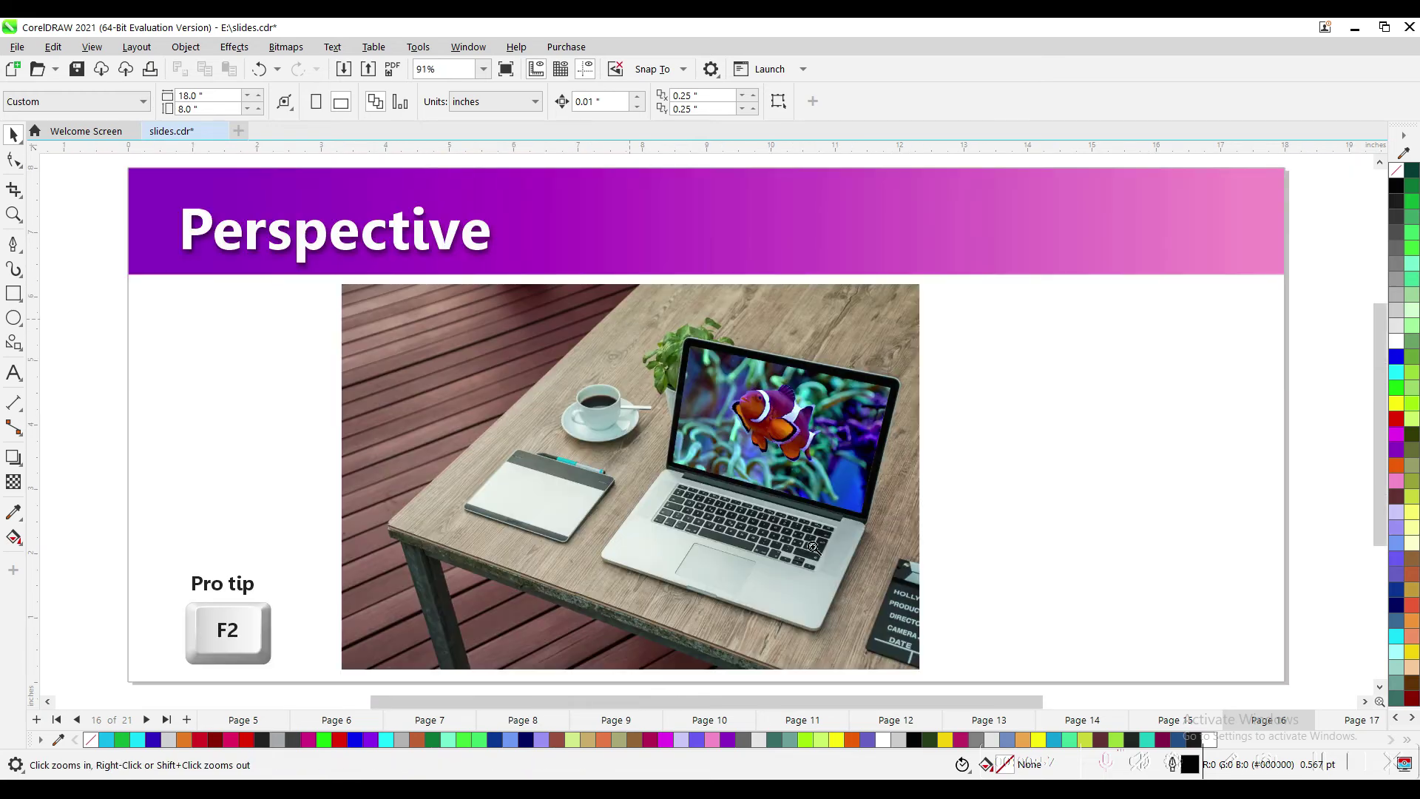
left_click(886, 623)
key("shift+F4")
left_click_drag(661, 331, 917, 542)
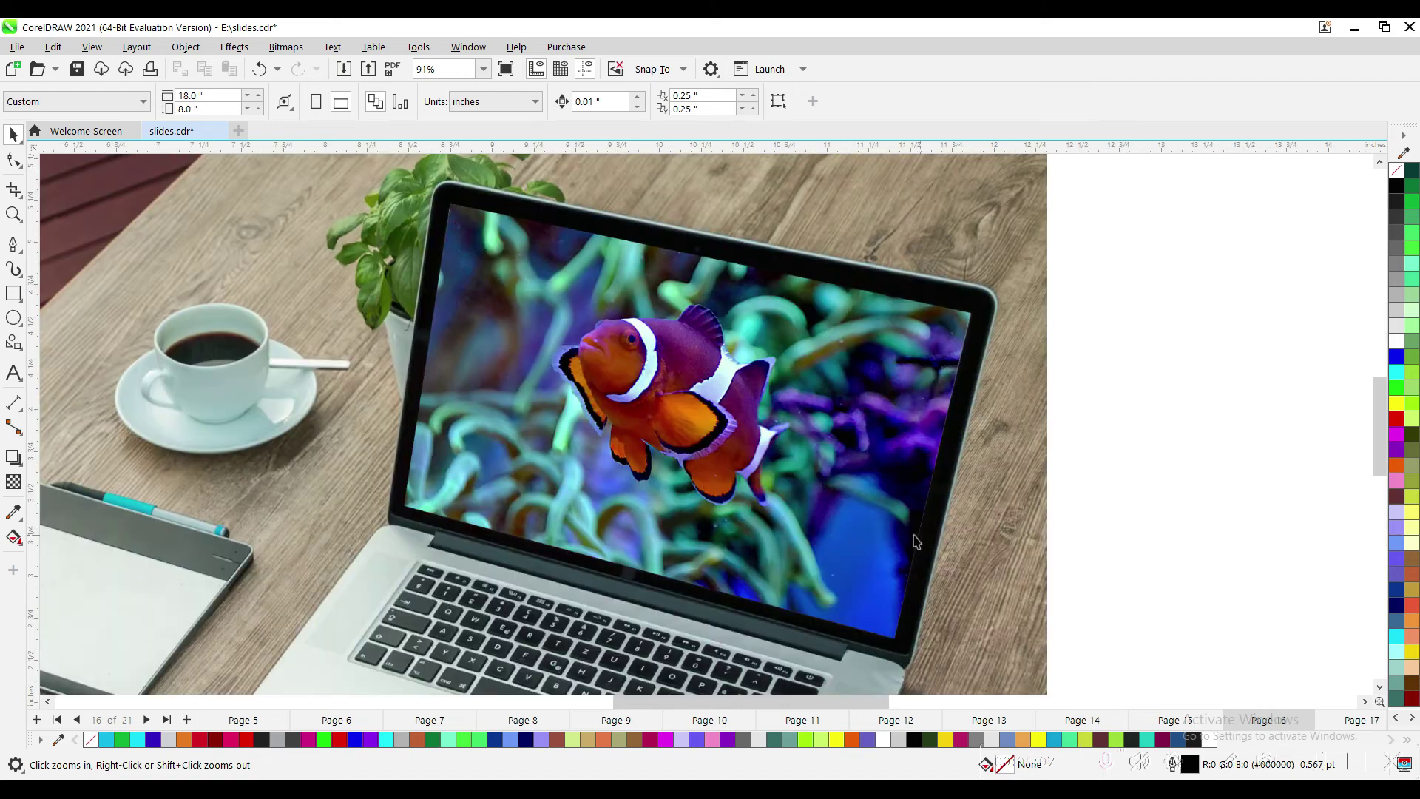
left_click_drag(390, 185, 581, 378)
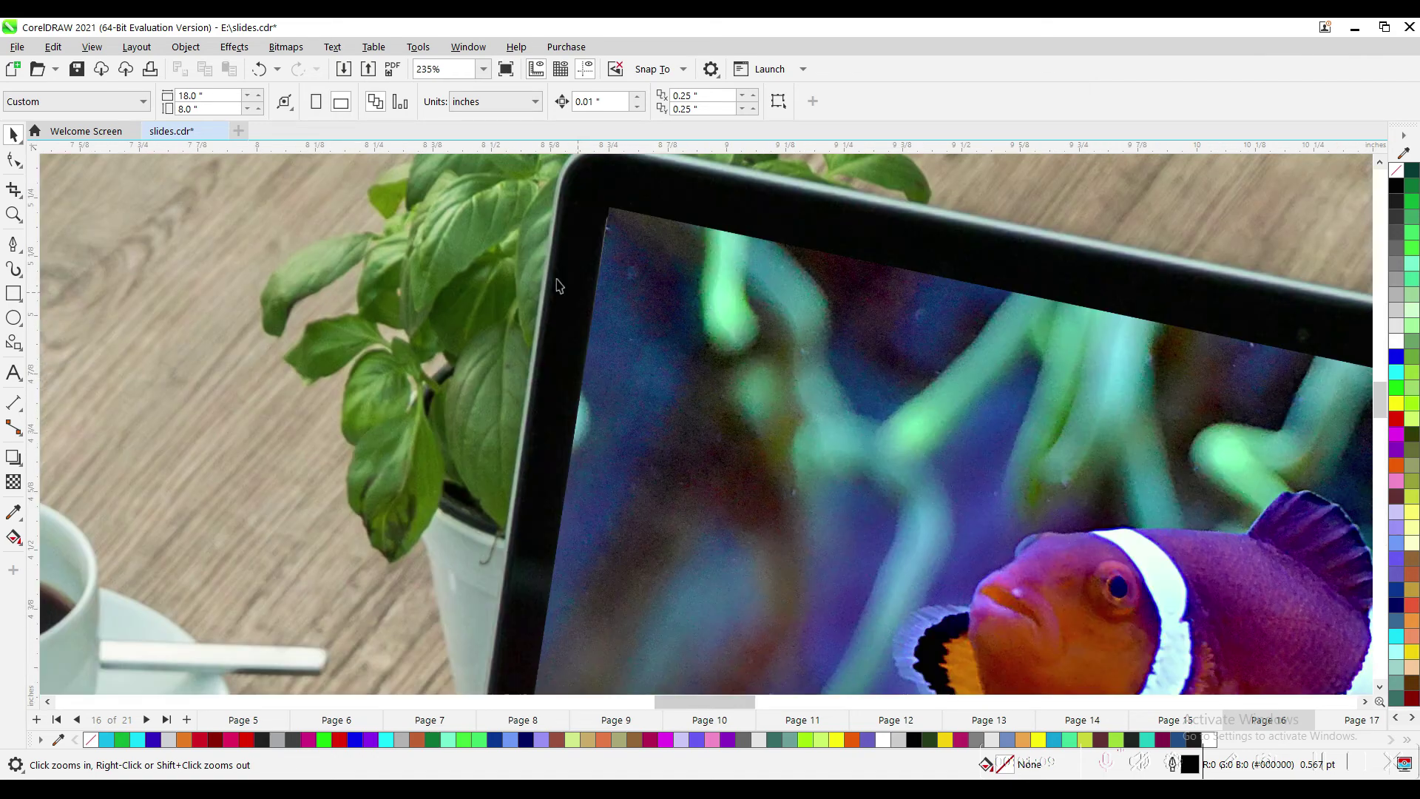
key("space")
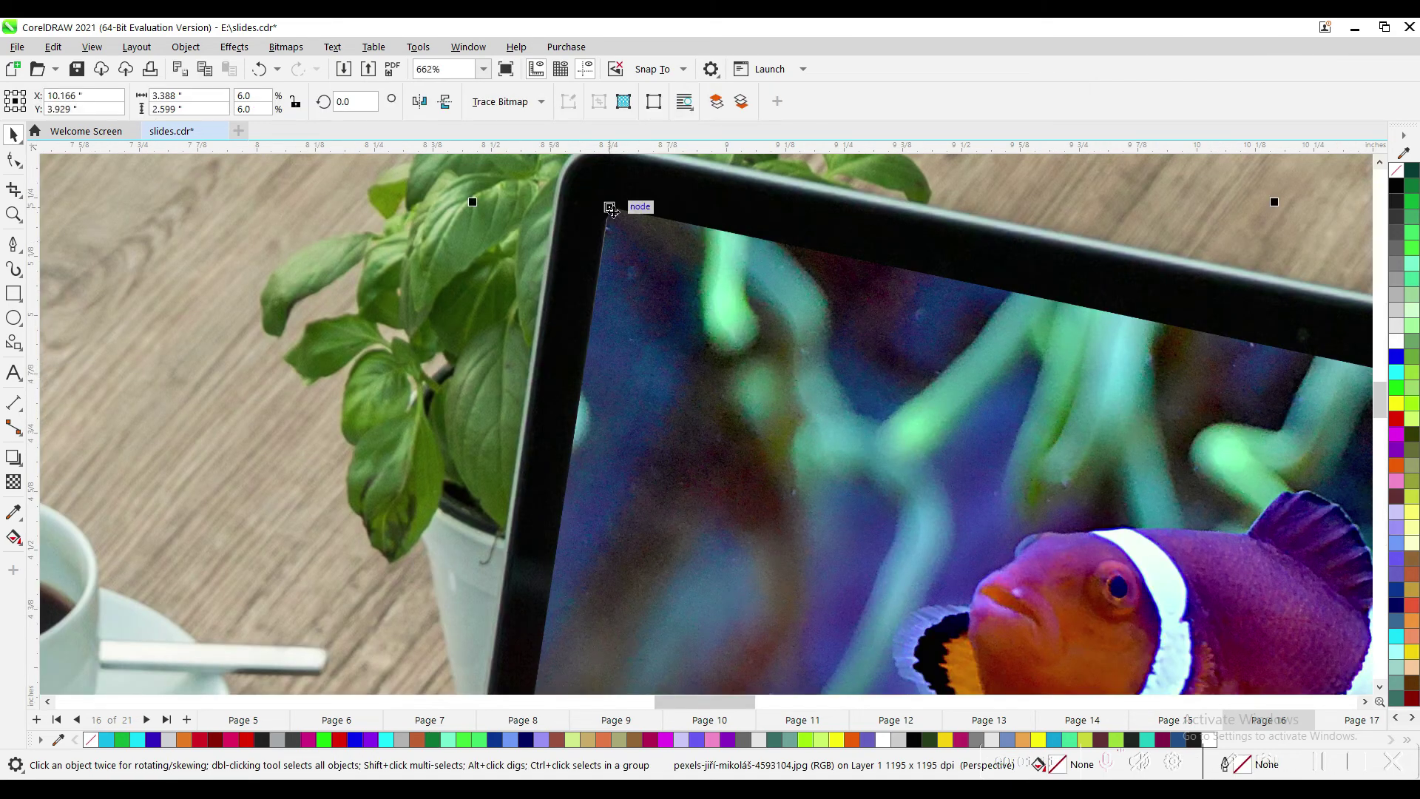
key("F10")
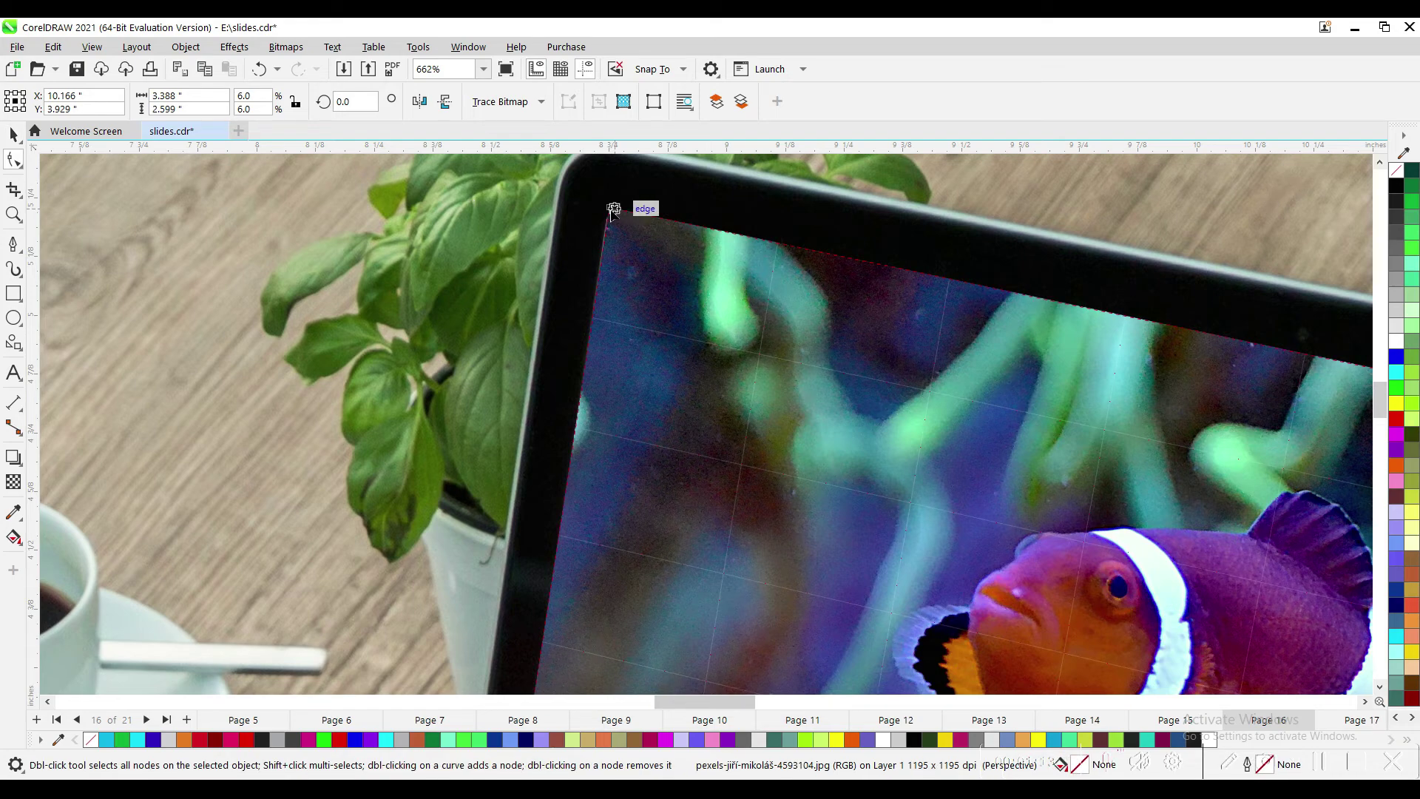
key("shift+F4")
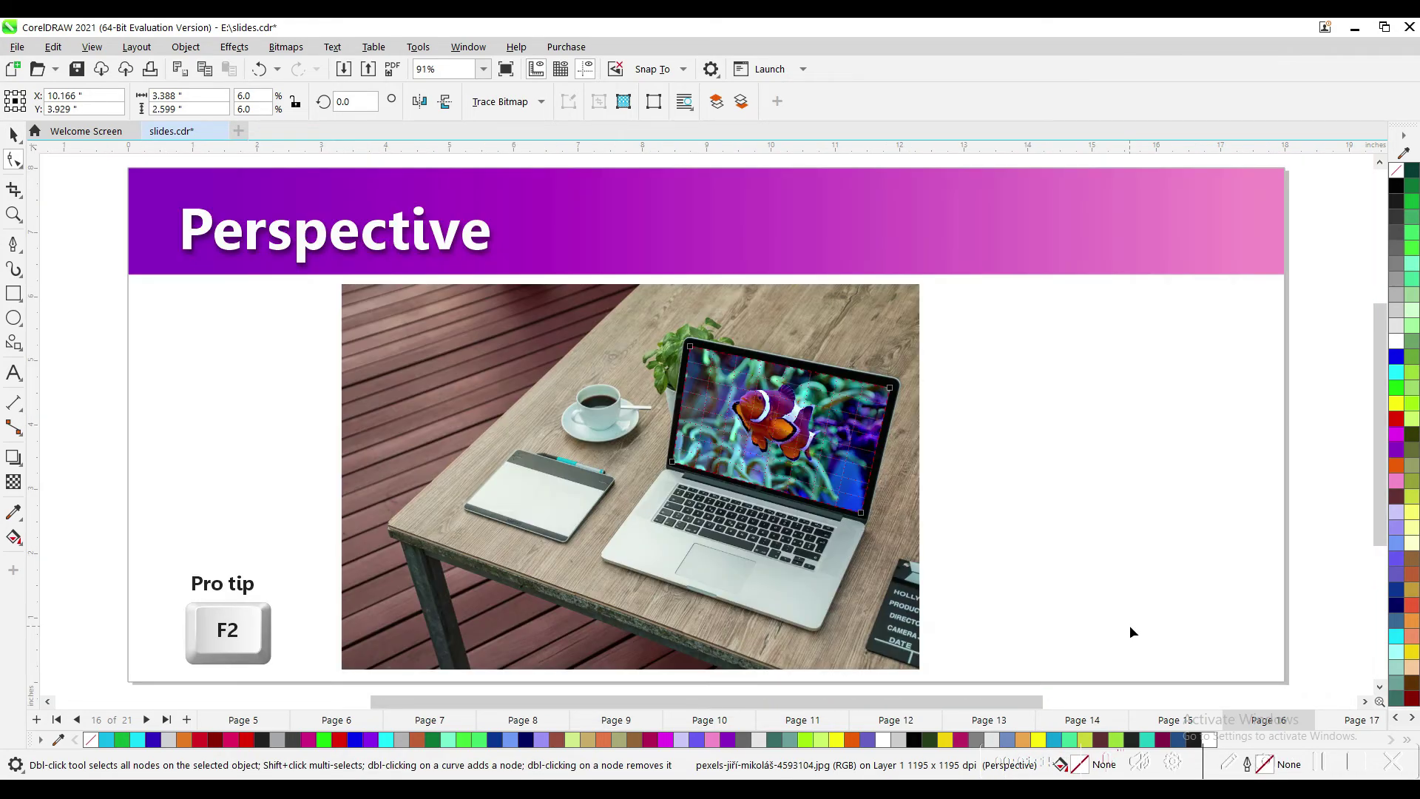
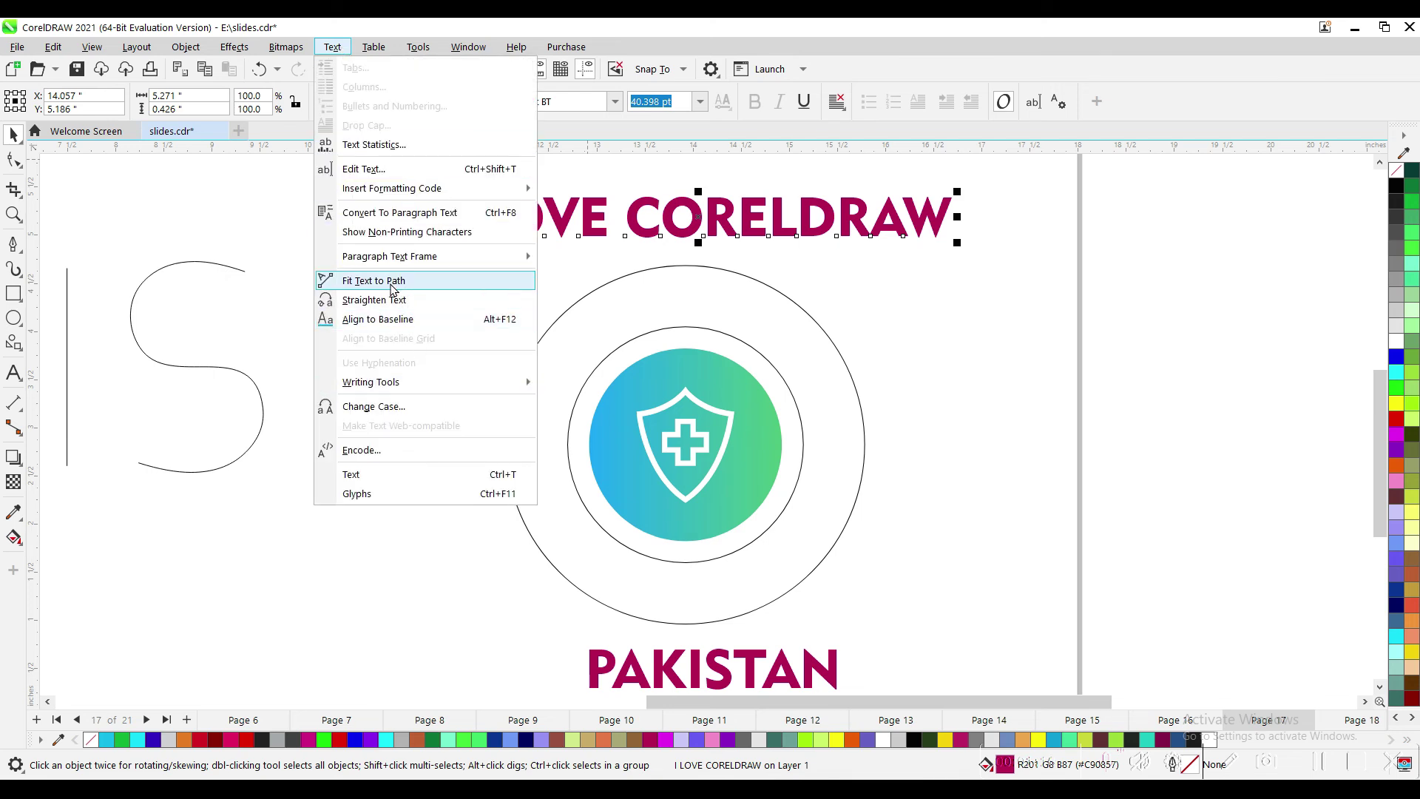
- Fit the text "I LOVE CORELDRAW" to the inner circle and set its font size to 35 pt
left_click(389, 282)
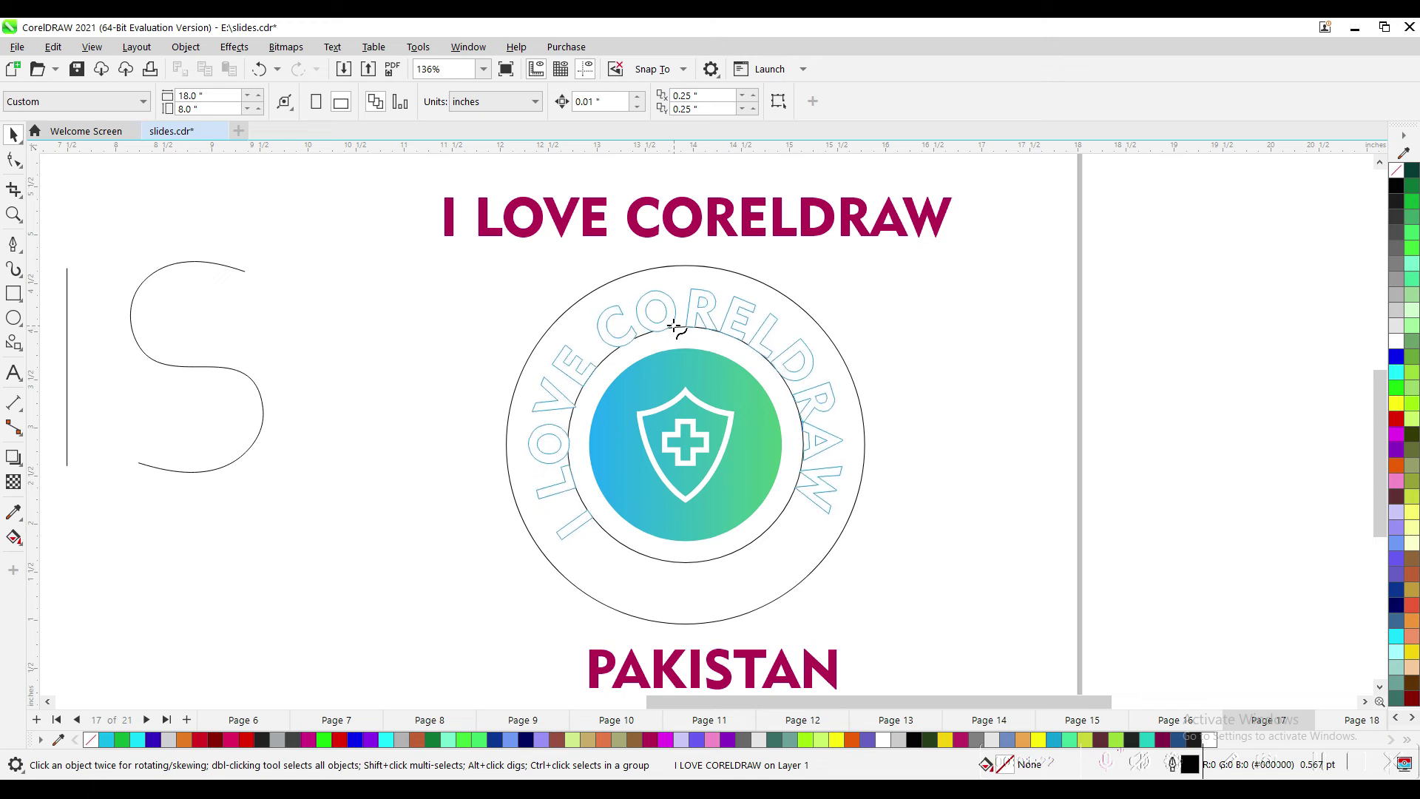
left_click(673, 330)
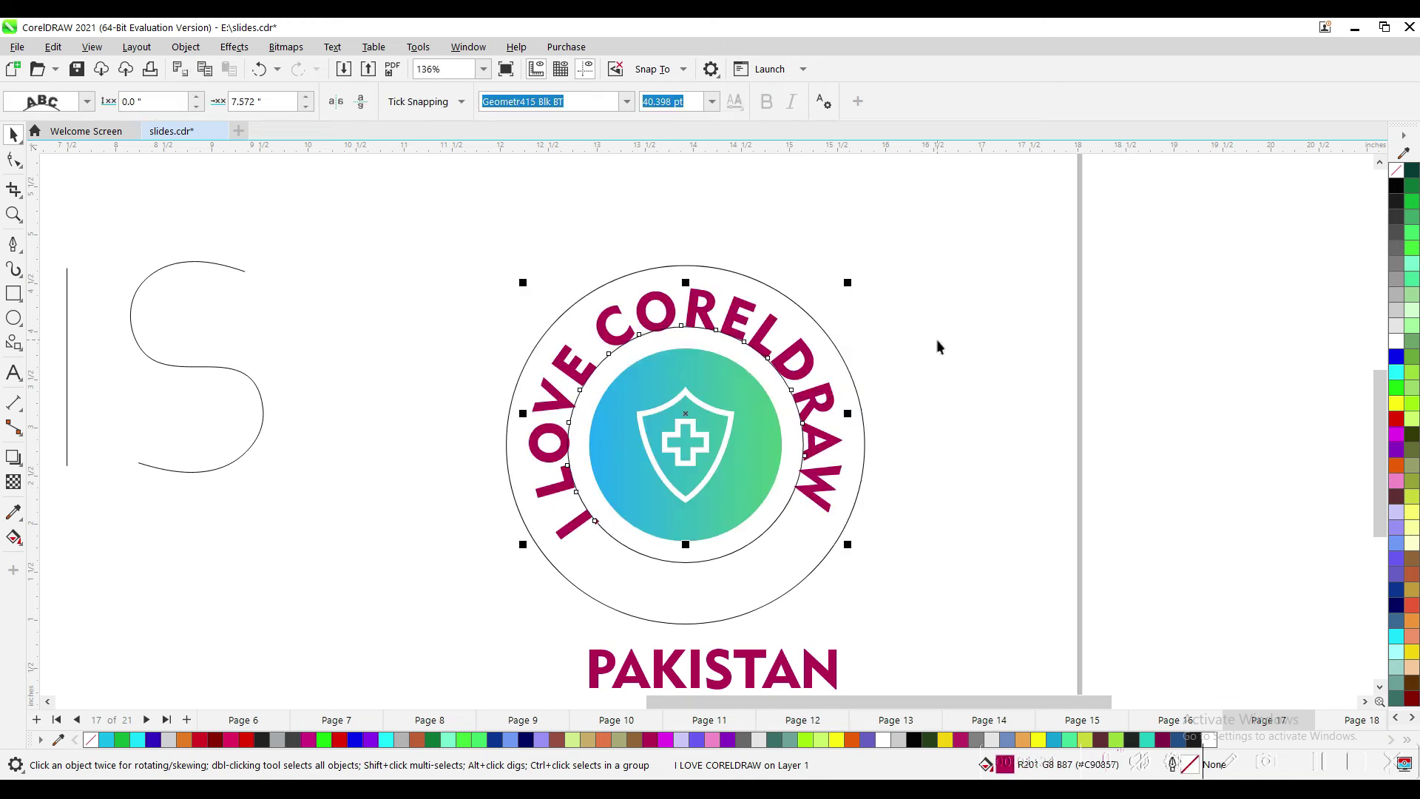
left_click(715, 660)
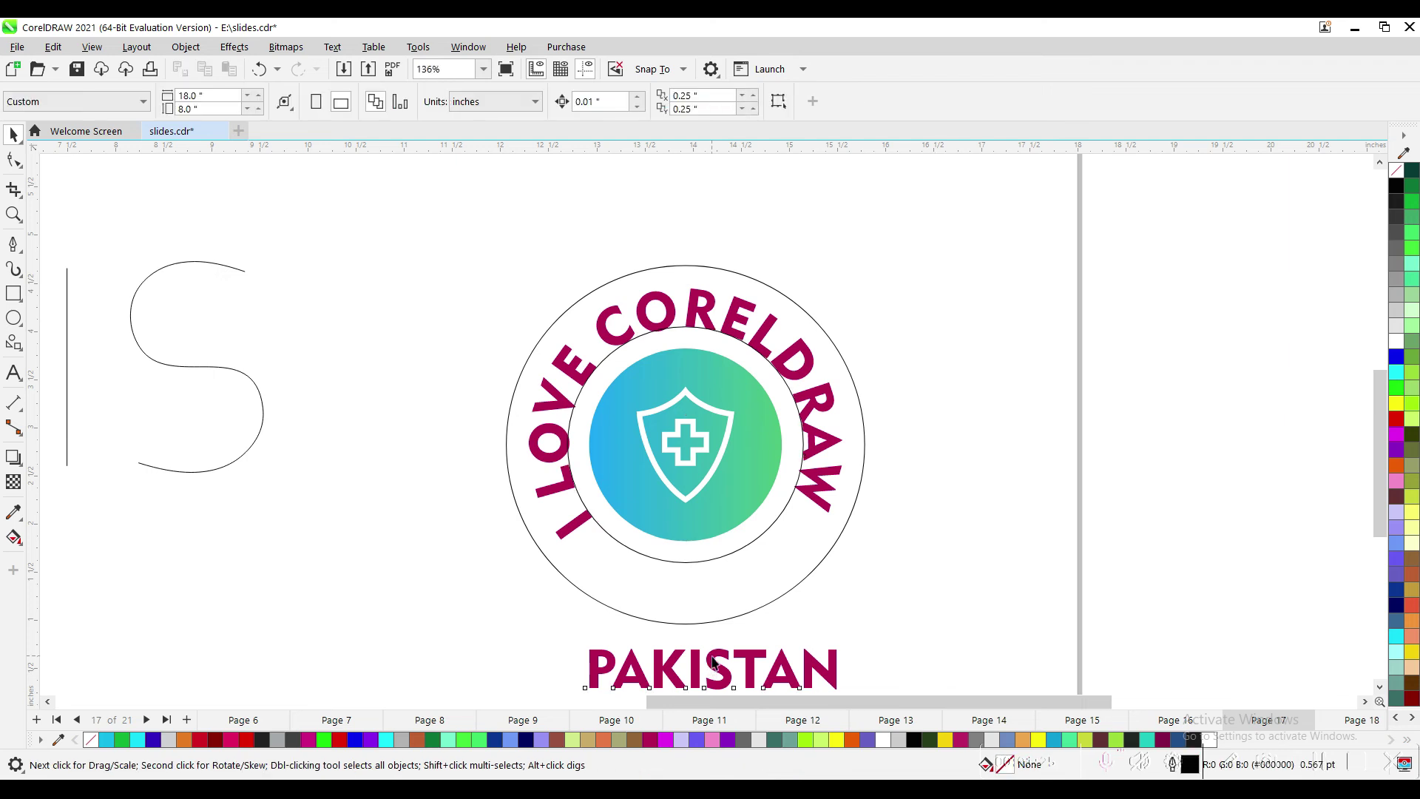
left_click(808, 495)
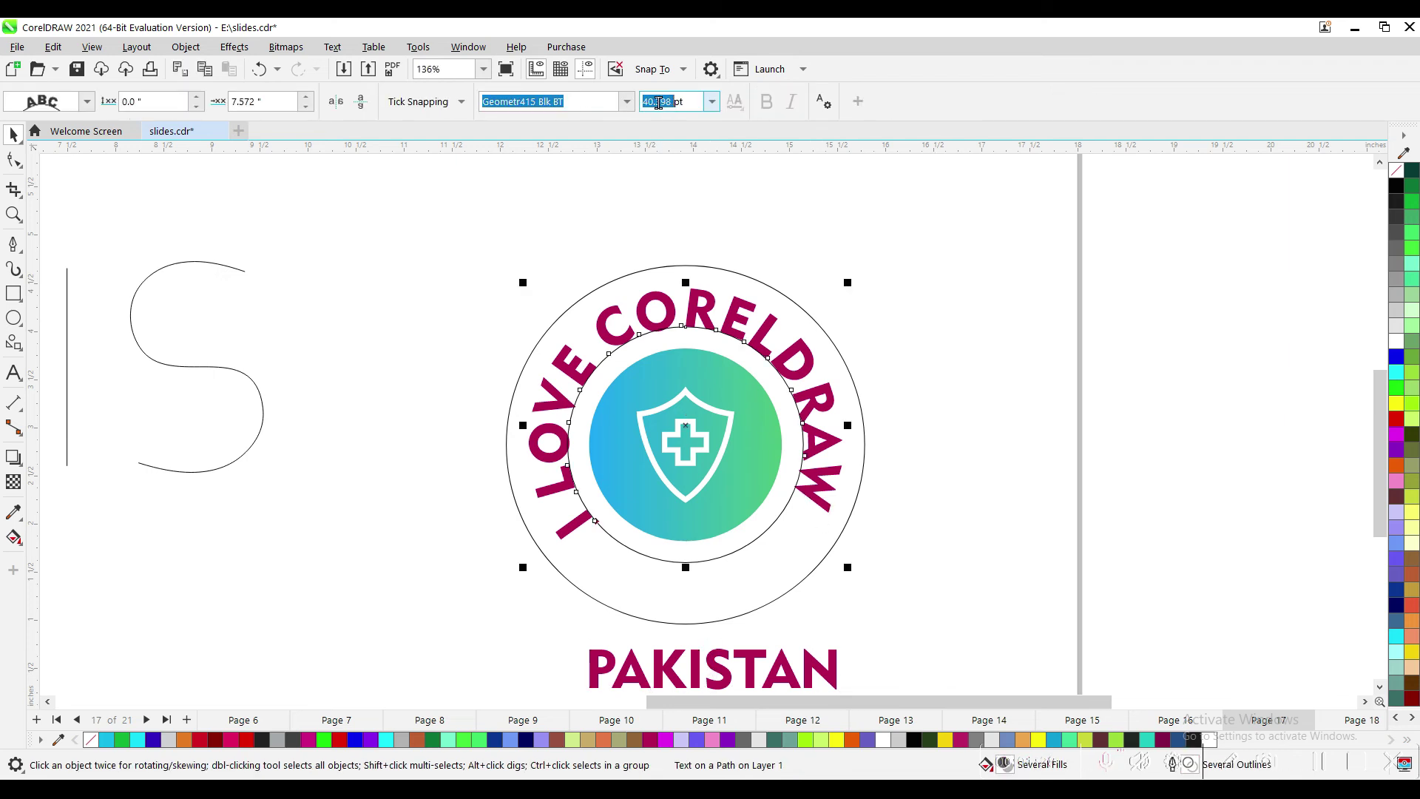
type("35")
key("Return")
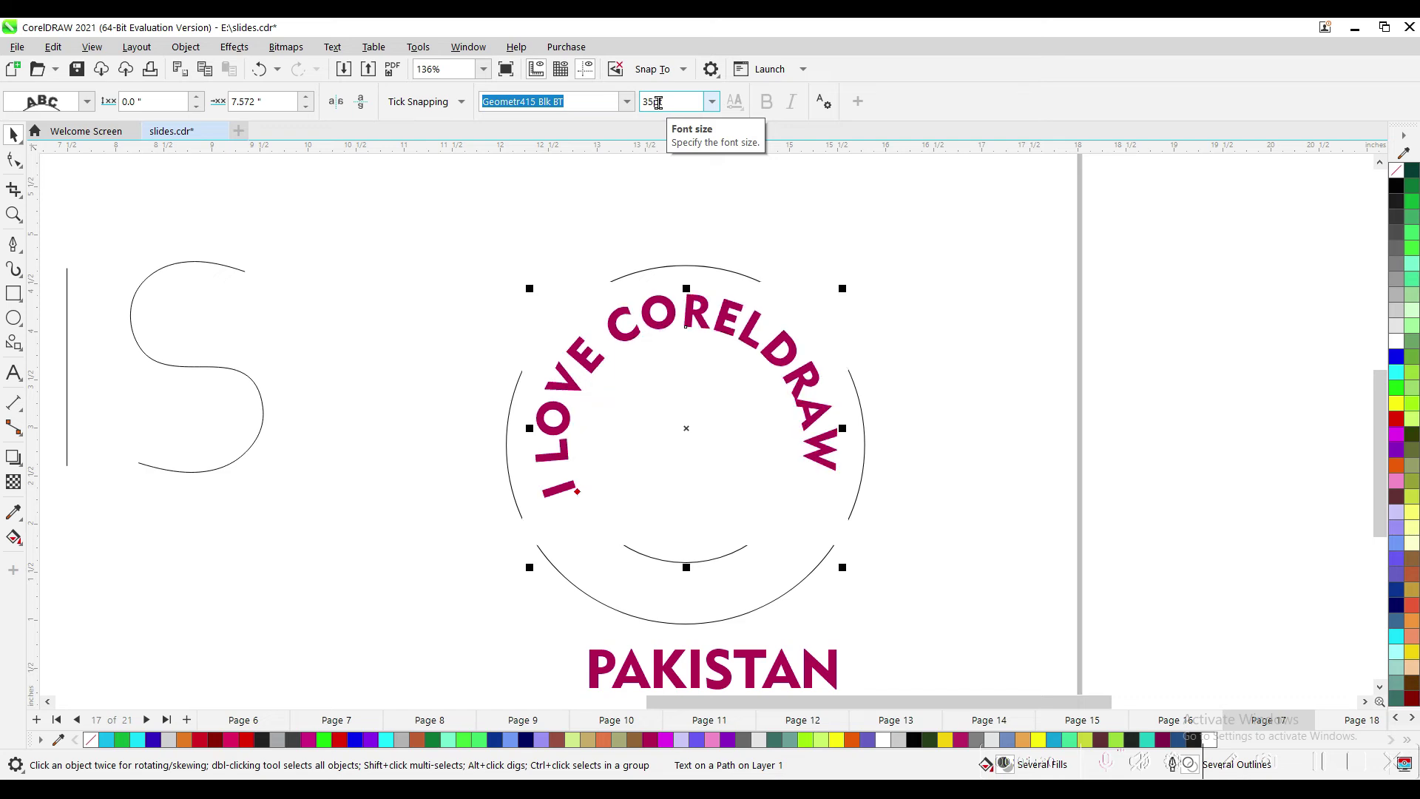
left_click(754, 602)
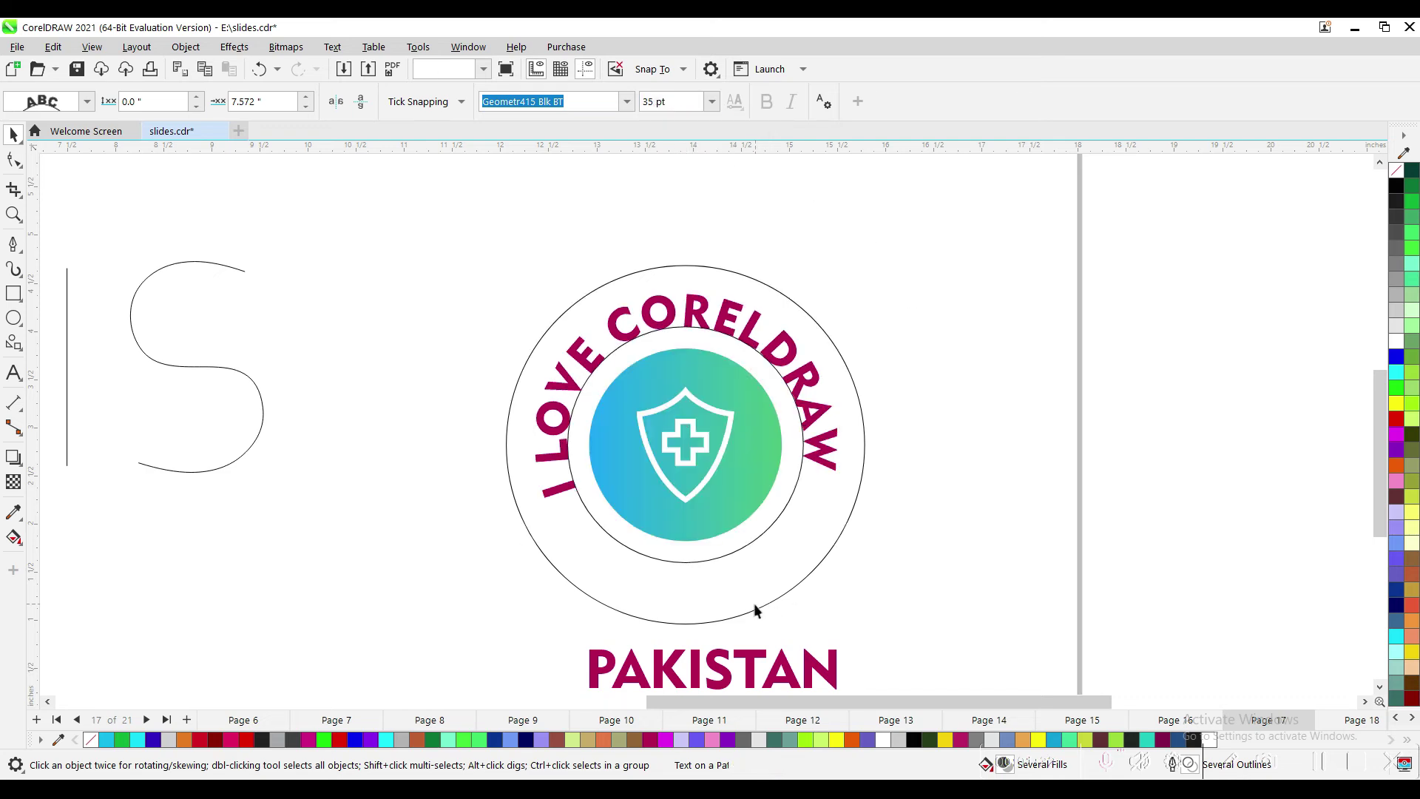
- Slide the "I LOVE CORELDRAW" text along the inner circle to an offset of about 7.65 inches, centring it over the badge
left_click(826, 466)
left_click_drag(576, 491, 574, 485)
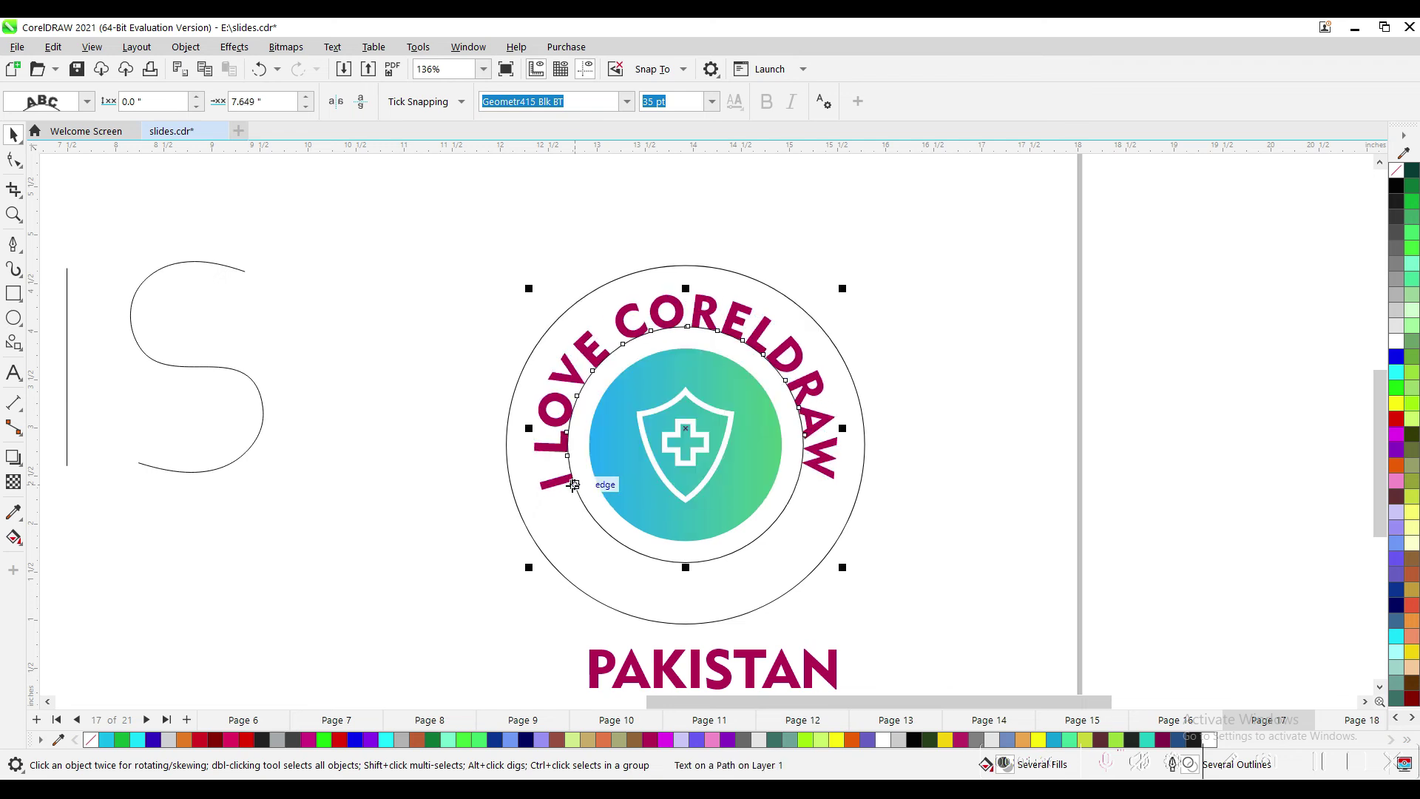
left_click(568, 539)
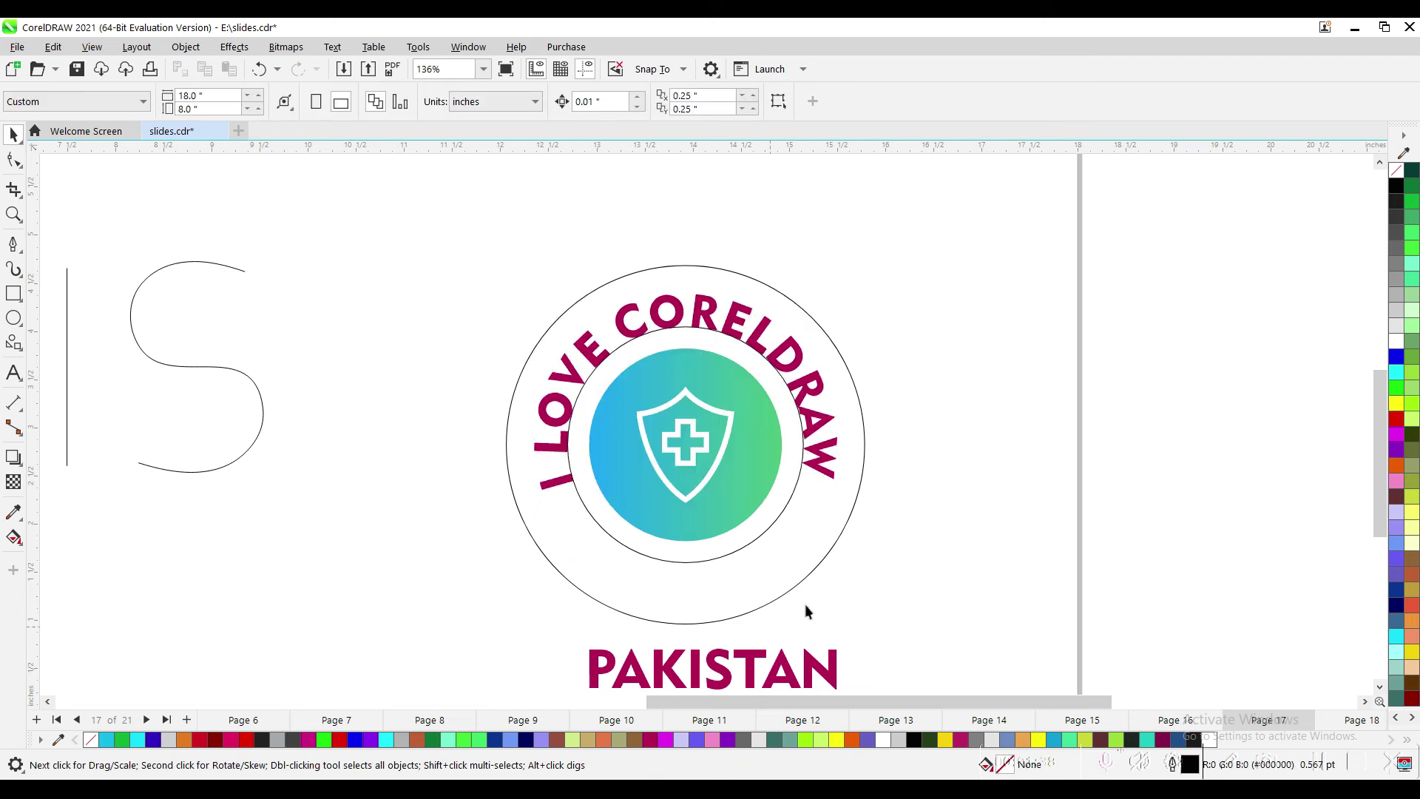
- Fit the text "PAKISTAN" to the bottom of the outer circle and mirror it horizontally and vertically so it reads upright inside
left_click(755, 666)
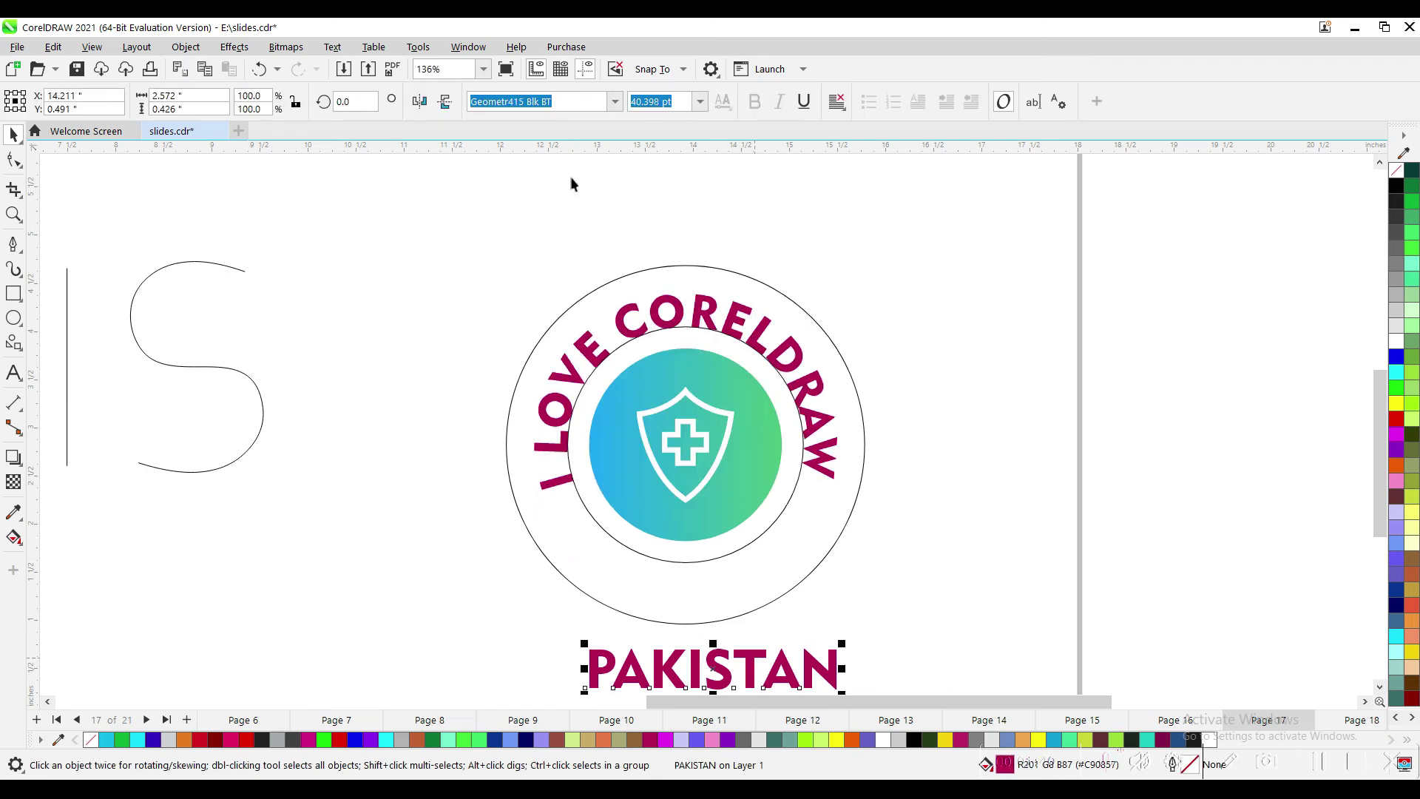
left_click(331, 47)
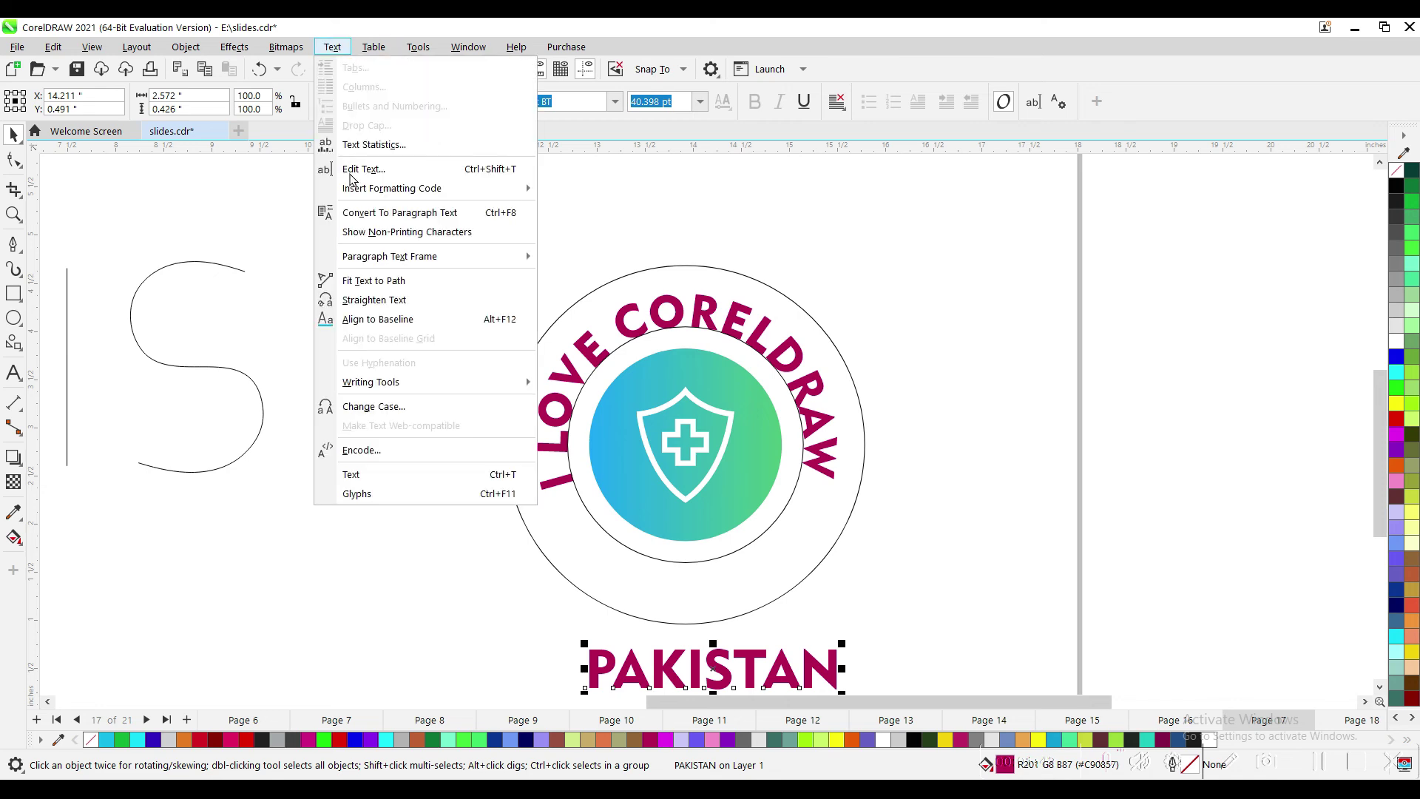
left_click(394, 280)
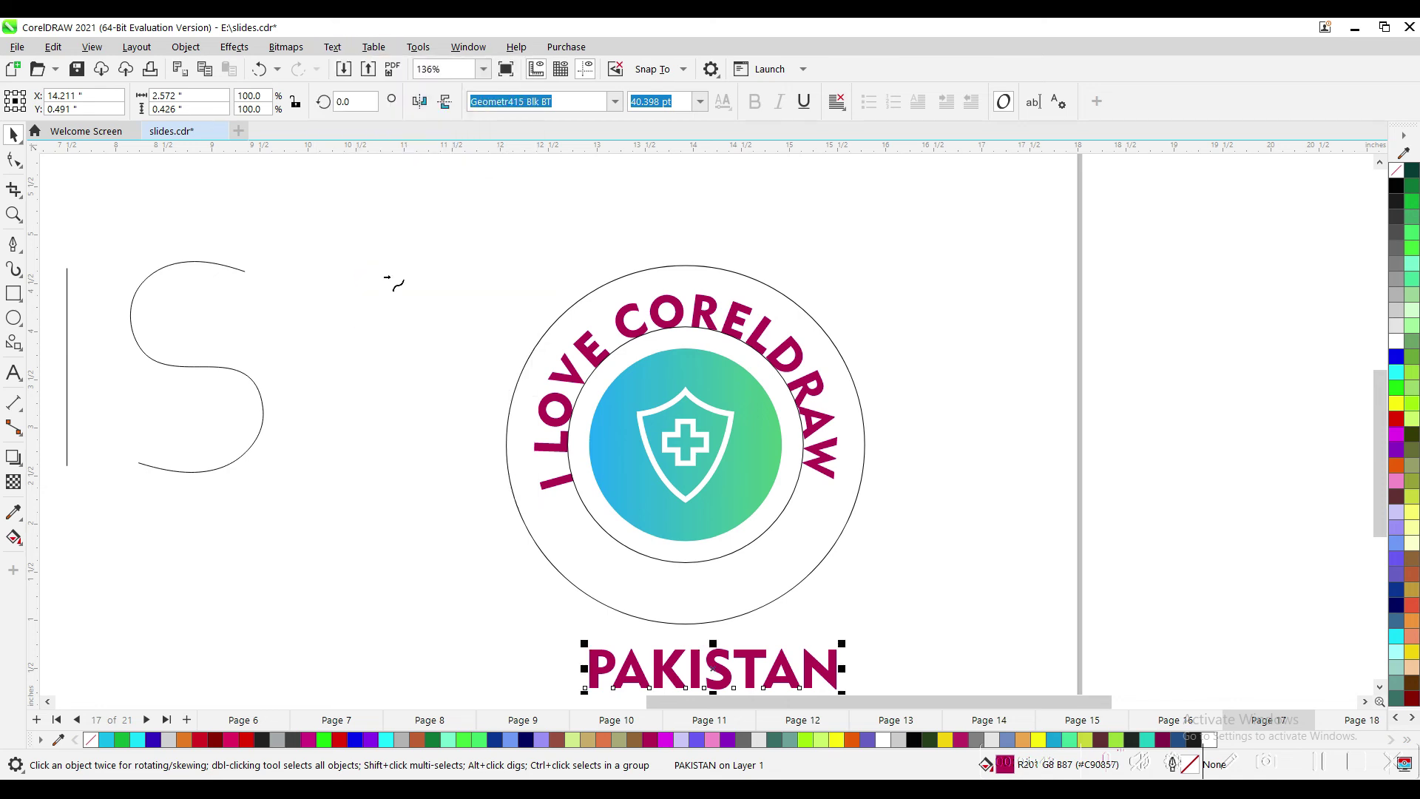
left_click(695, 625)
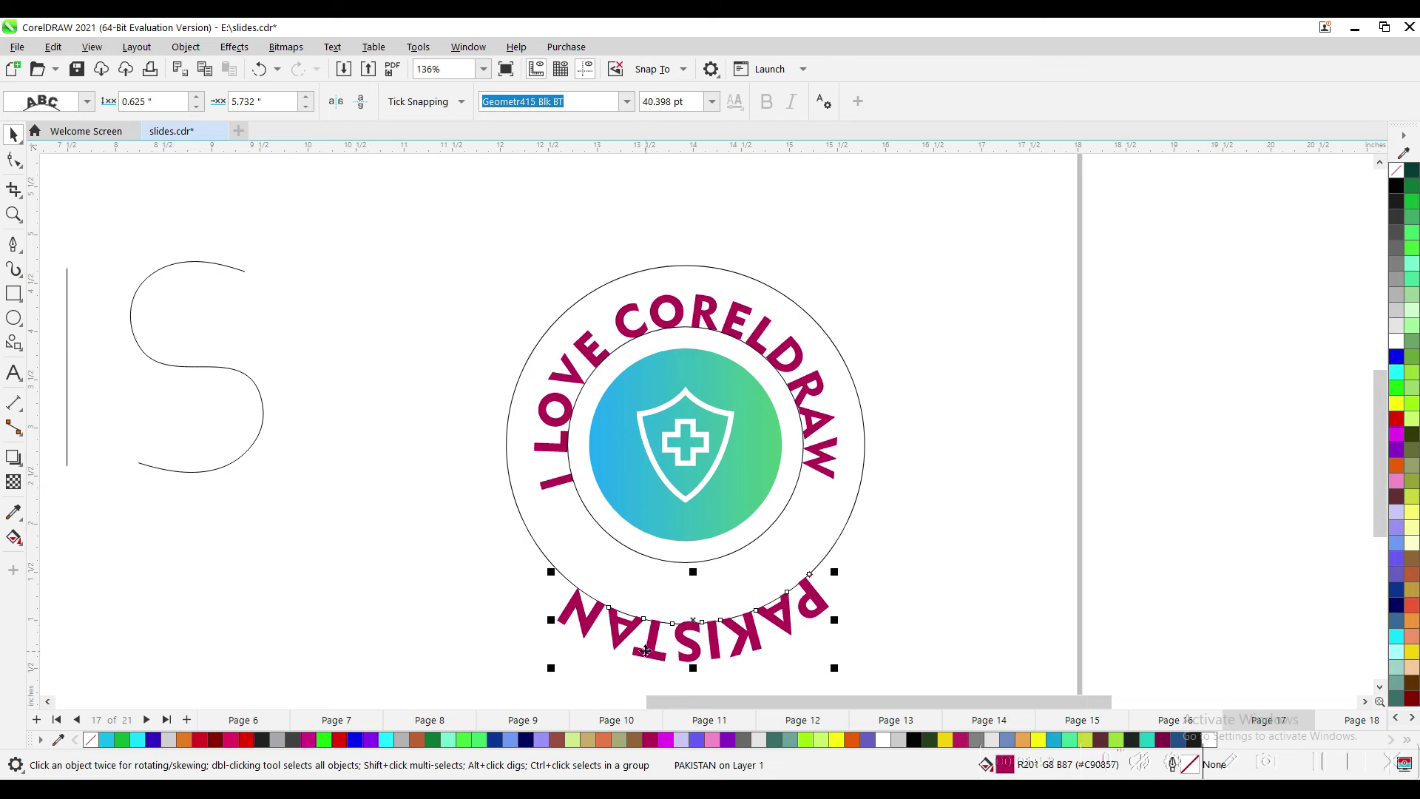
left_click(341, 105)
left_click(338, 105)
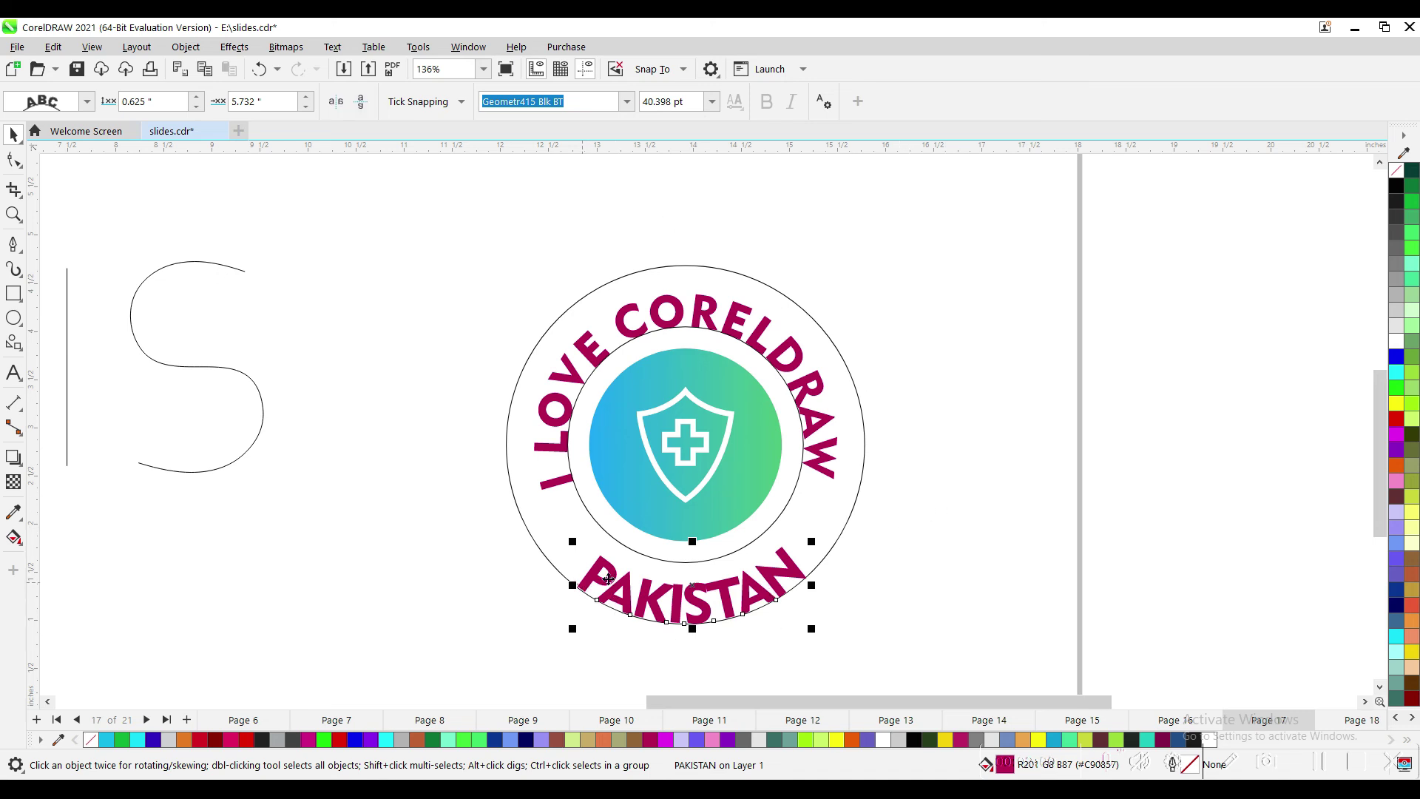
- Duplicate the small purple gradient circle about 2.7 inches to the right, above the GIS outlines
left_click(909, 577)
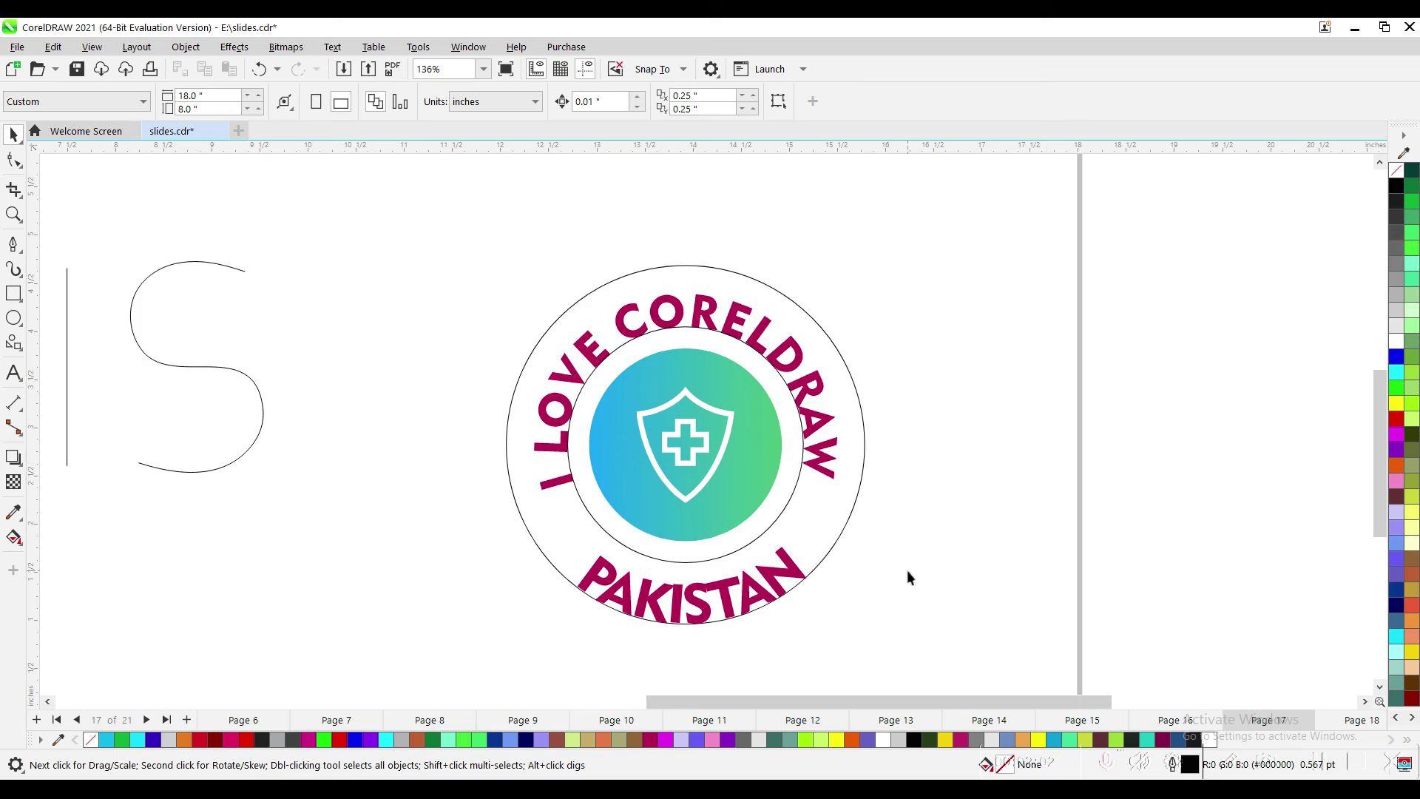
key("shift+F4")
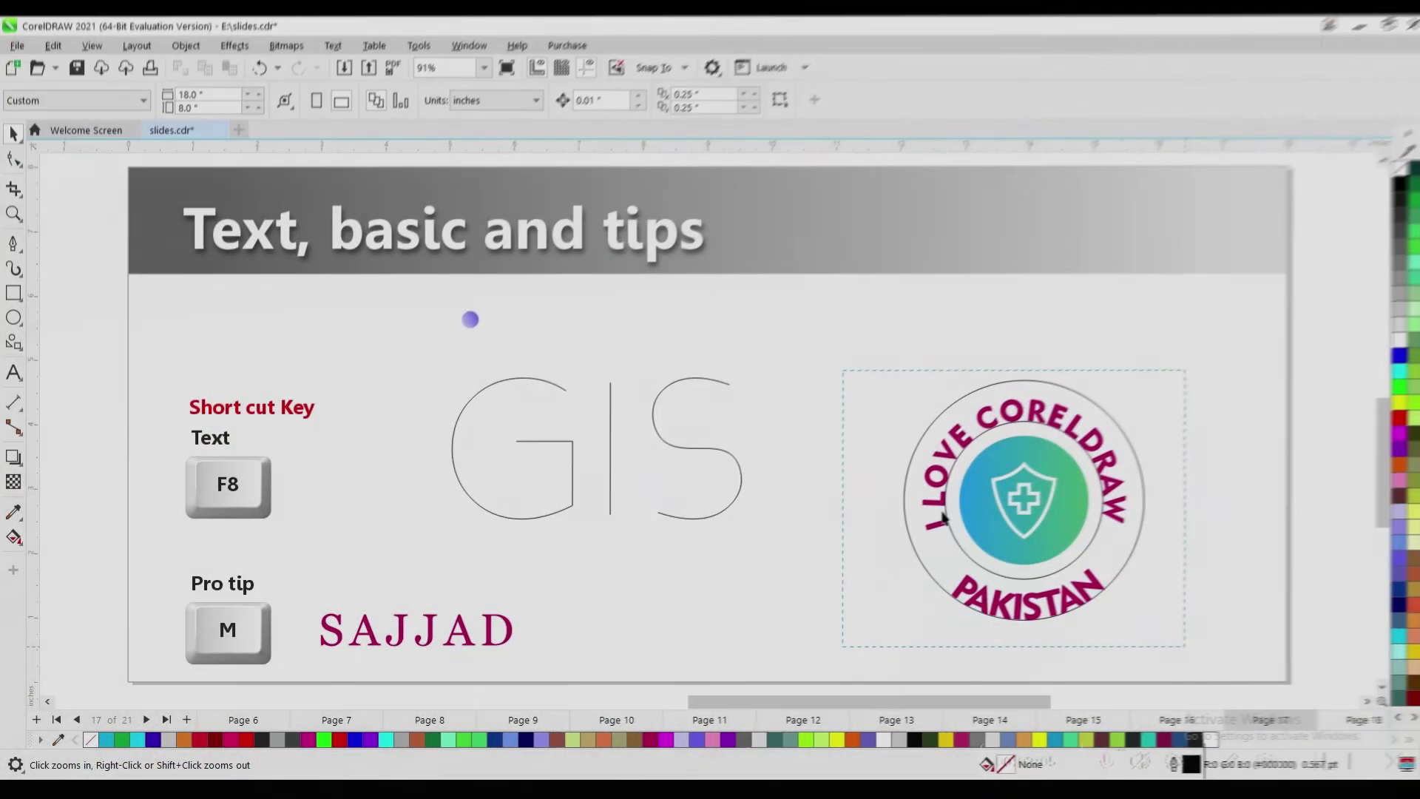
key("z")
left_click_drag(903, 381, 1133, 556)
key("shift+F4")
left_click_drag(376, 297, 851, 583)
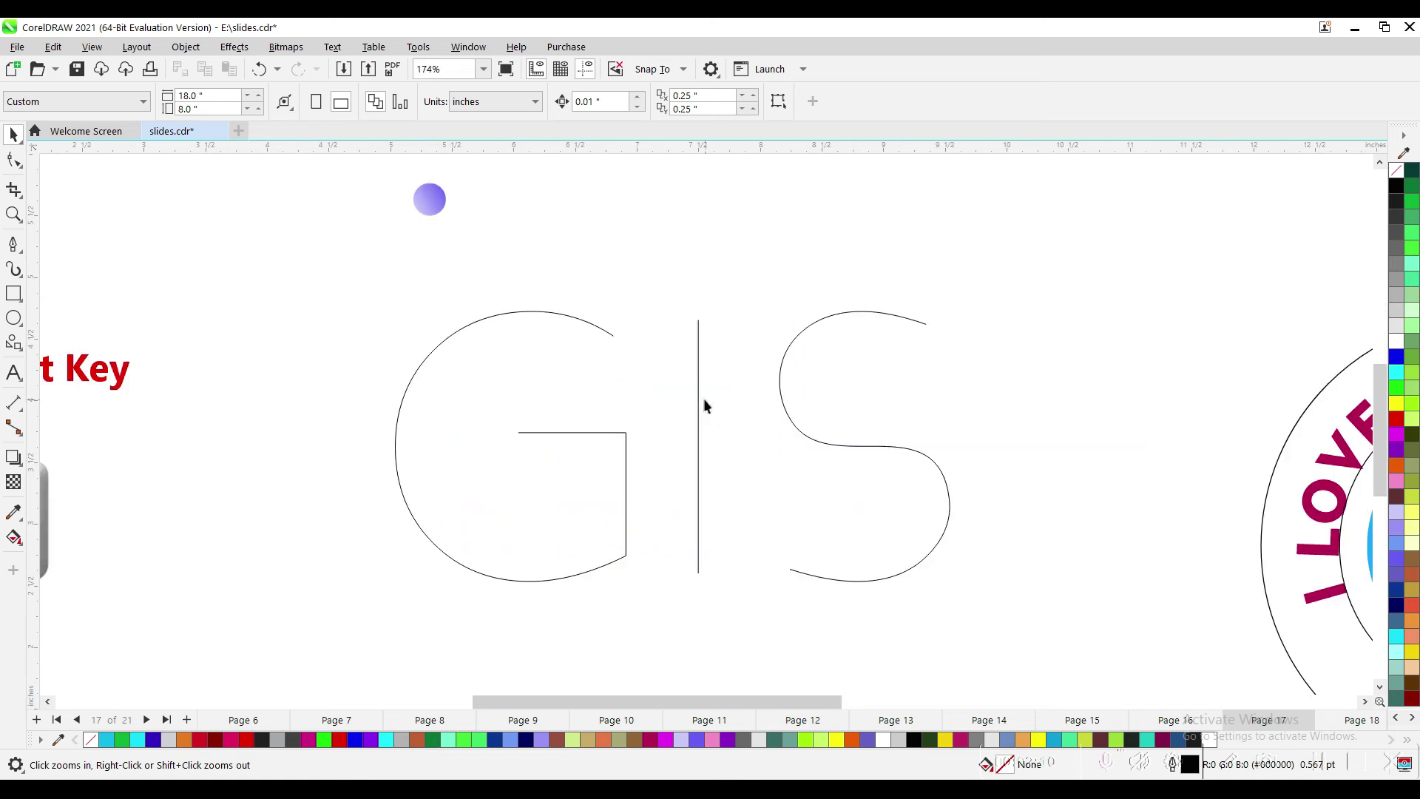
left_click_drag(436, 200, 709, 226)
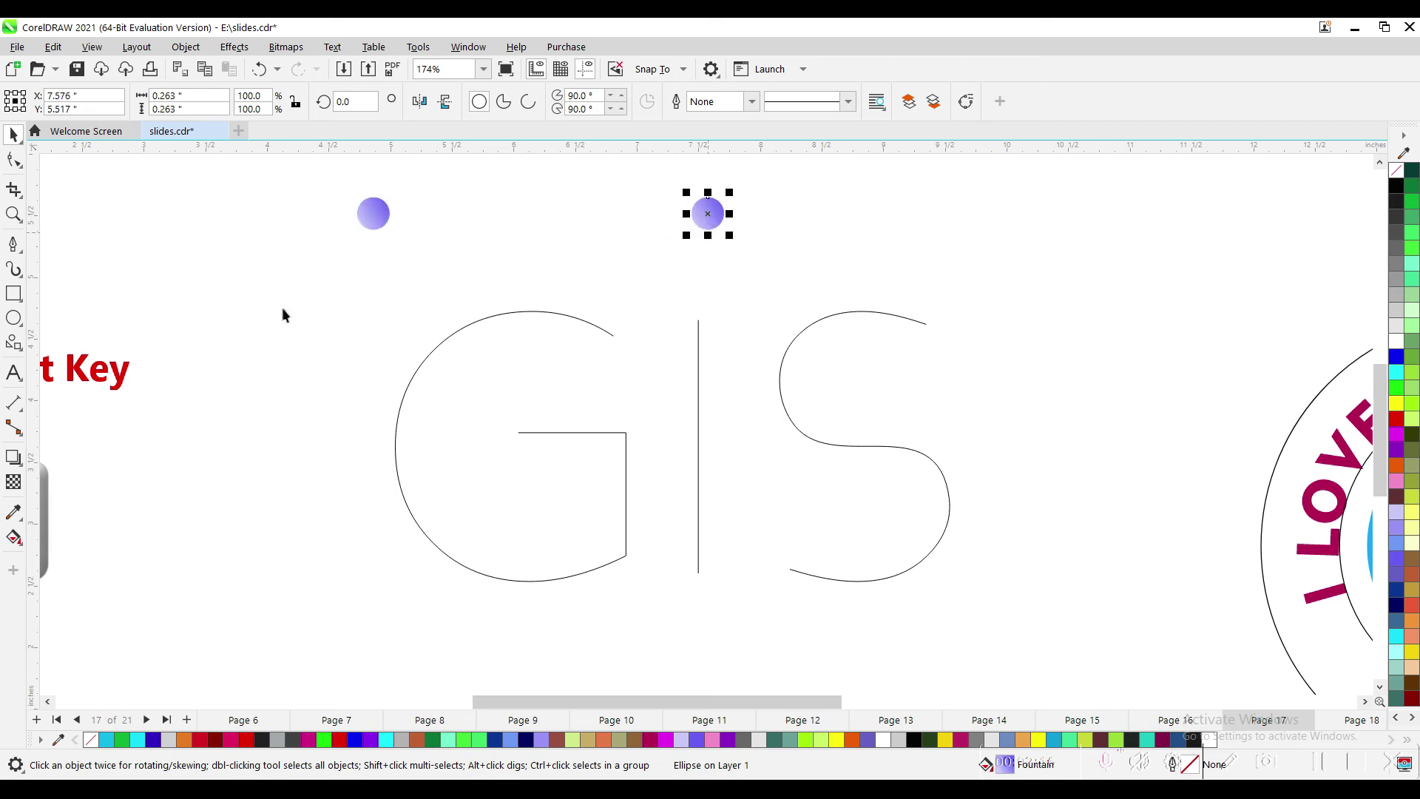
- Blend the two small purple circles above the GIS outlines together in 8 steps
left_click(21, 465)
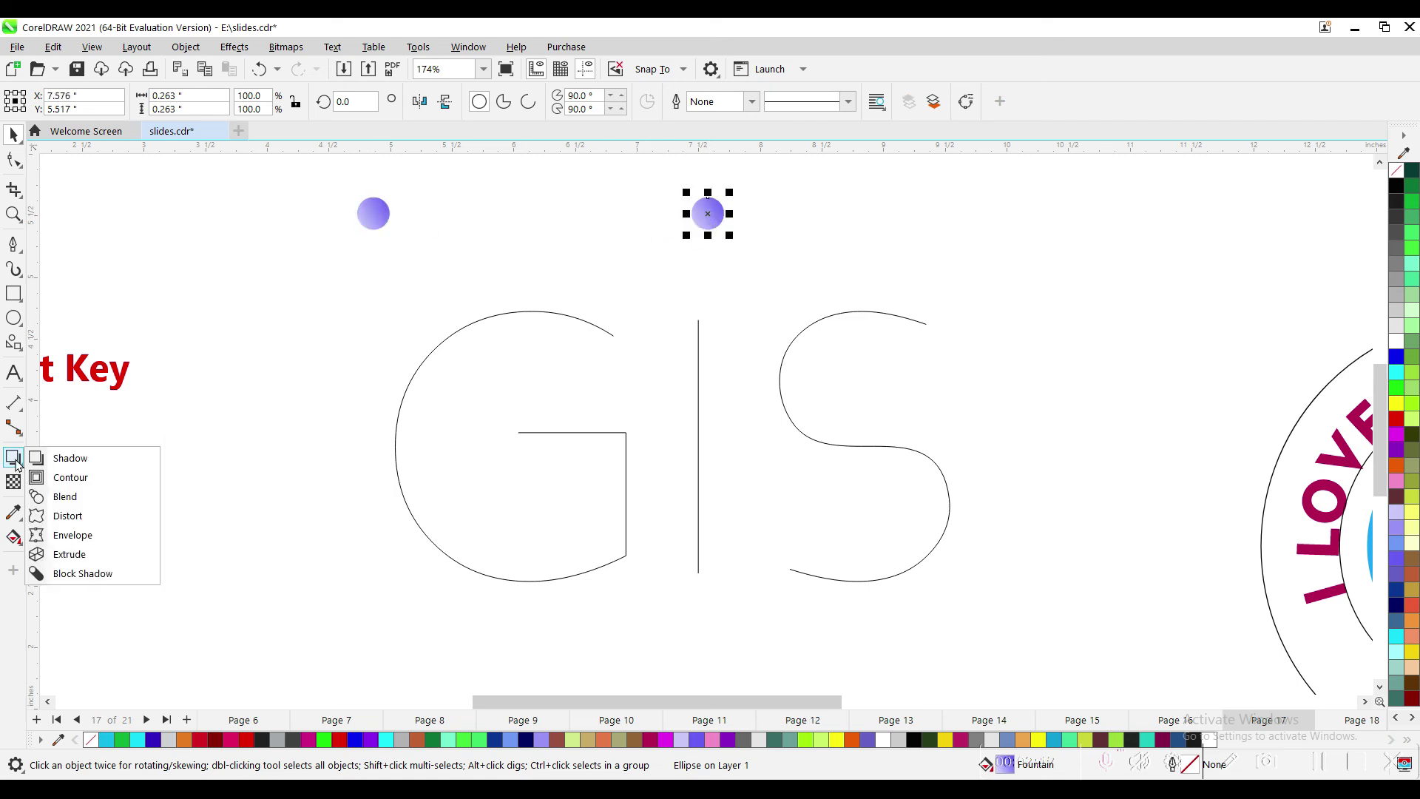
left_click(65, 496)
left_click_drag(376, 216, 708, 220)
key("space")
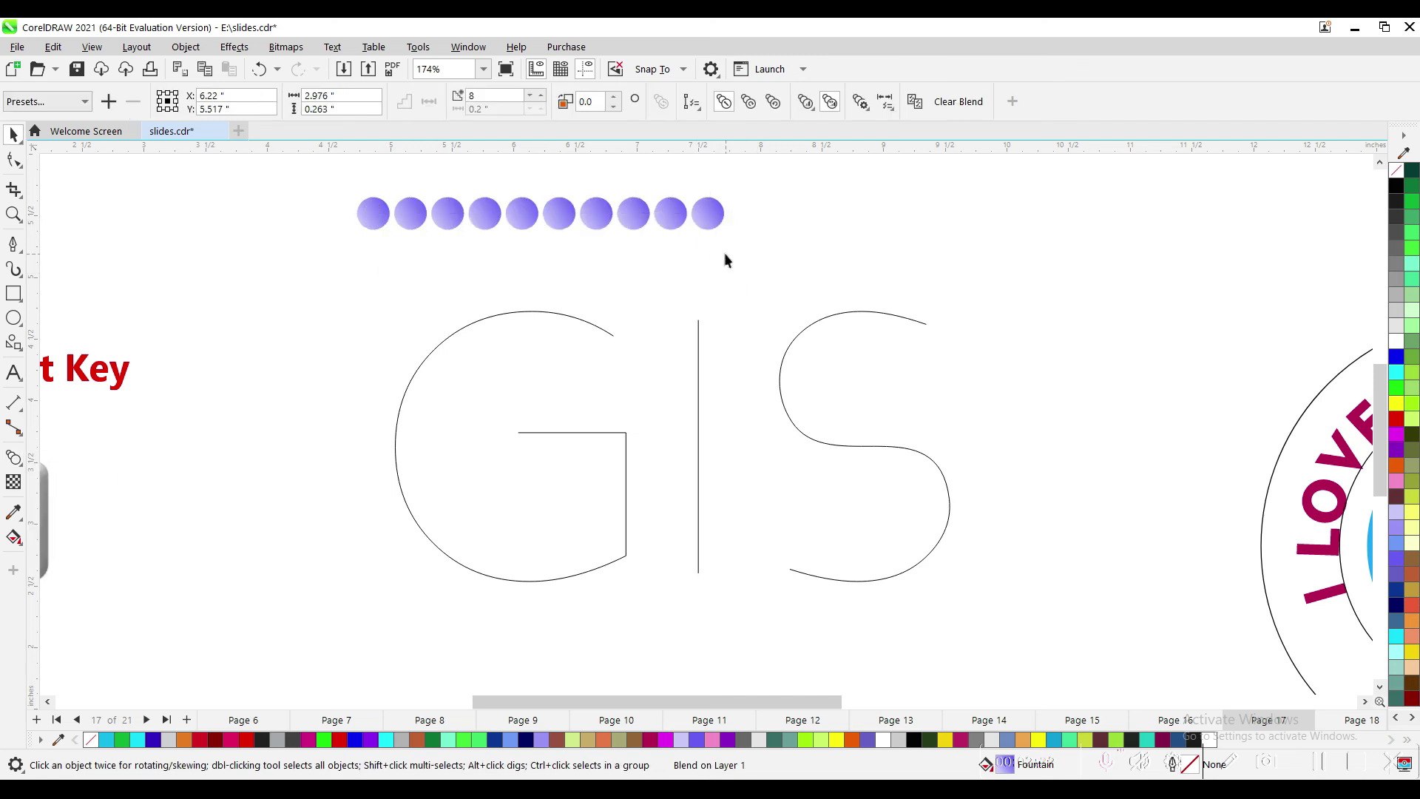
left_click(725, 256)
- Change the end colour of the right control circle's fountain fill to dark purple from the Document Palette
left_click(716, 224)
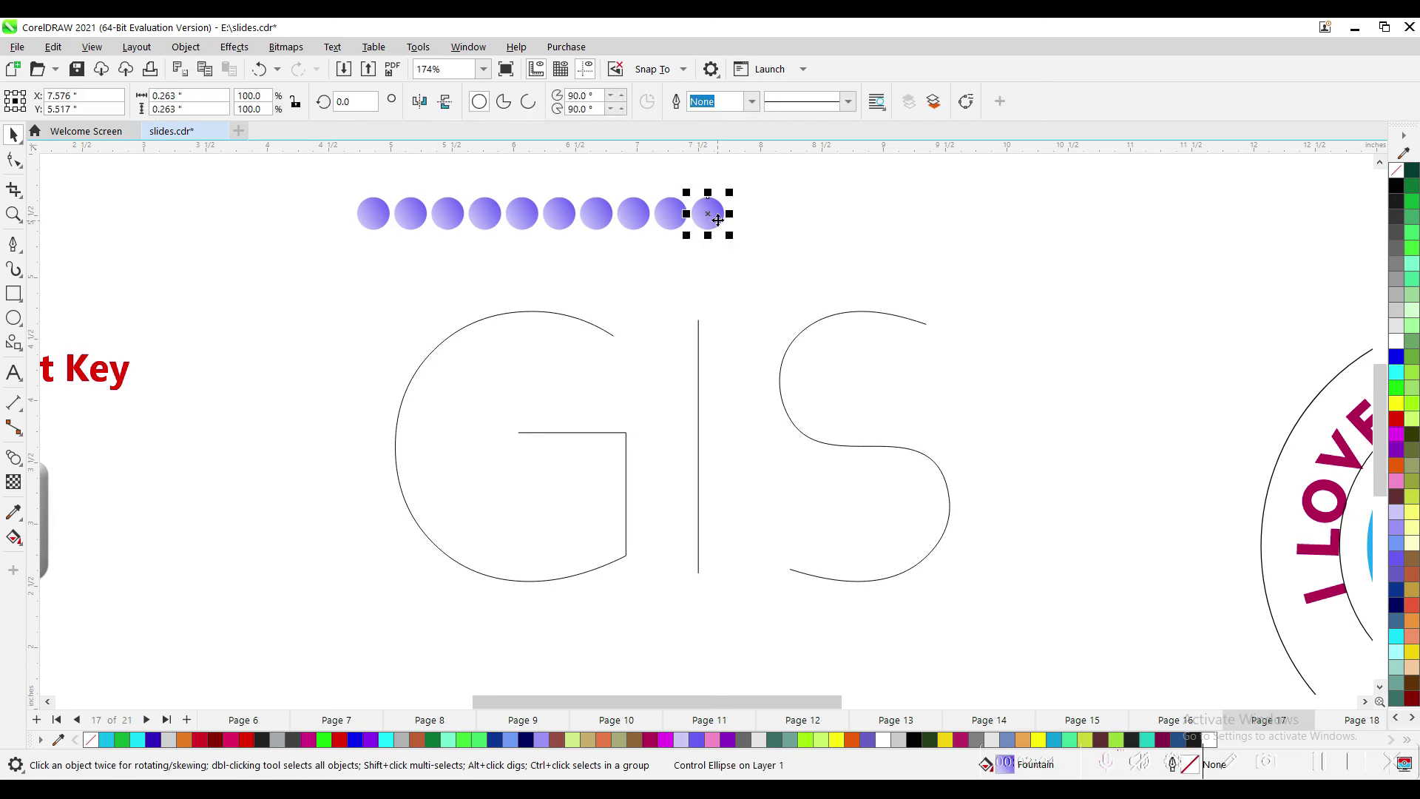
left_click(14, 538)
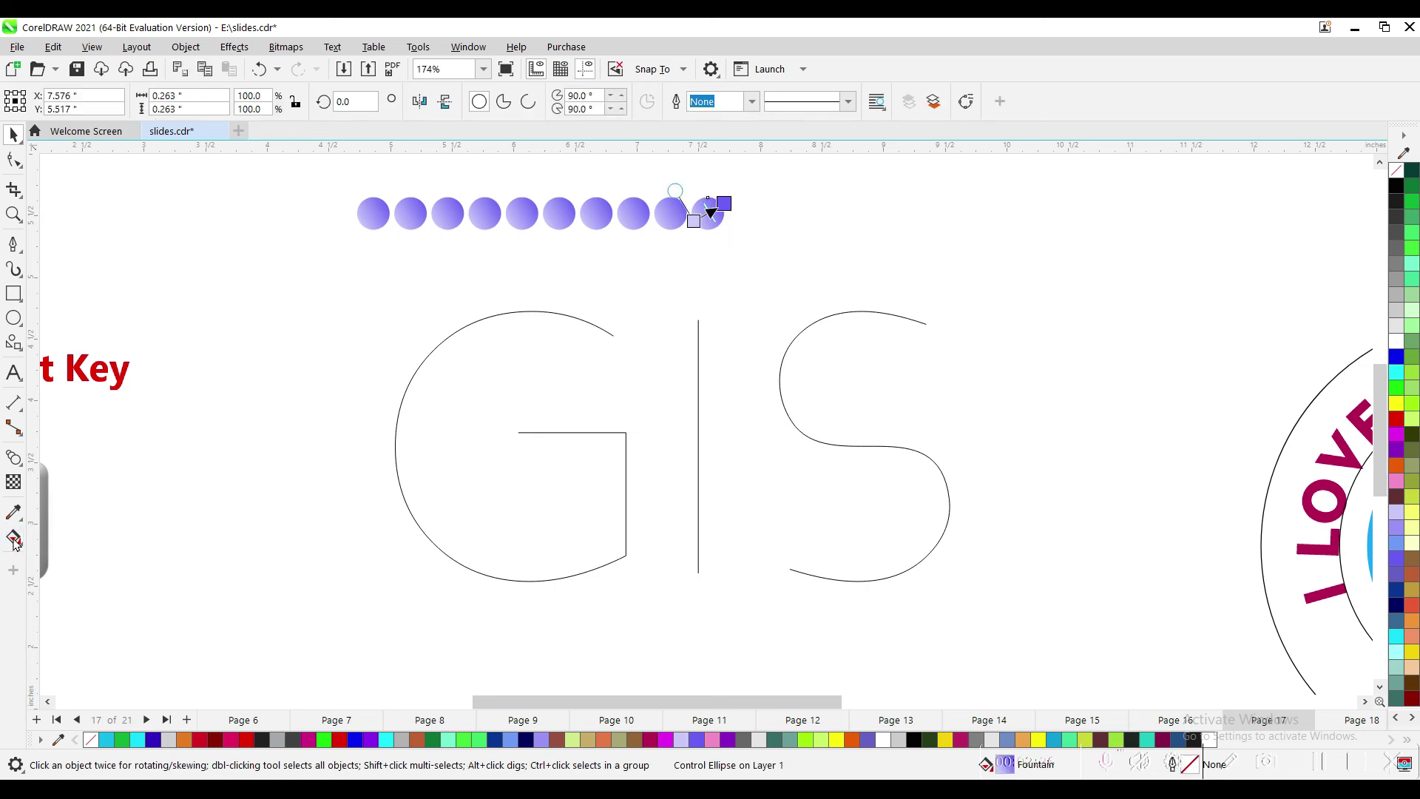
left_click(725, 202)
left_click(704, 224)
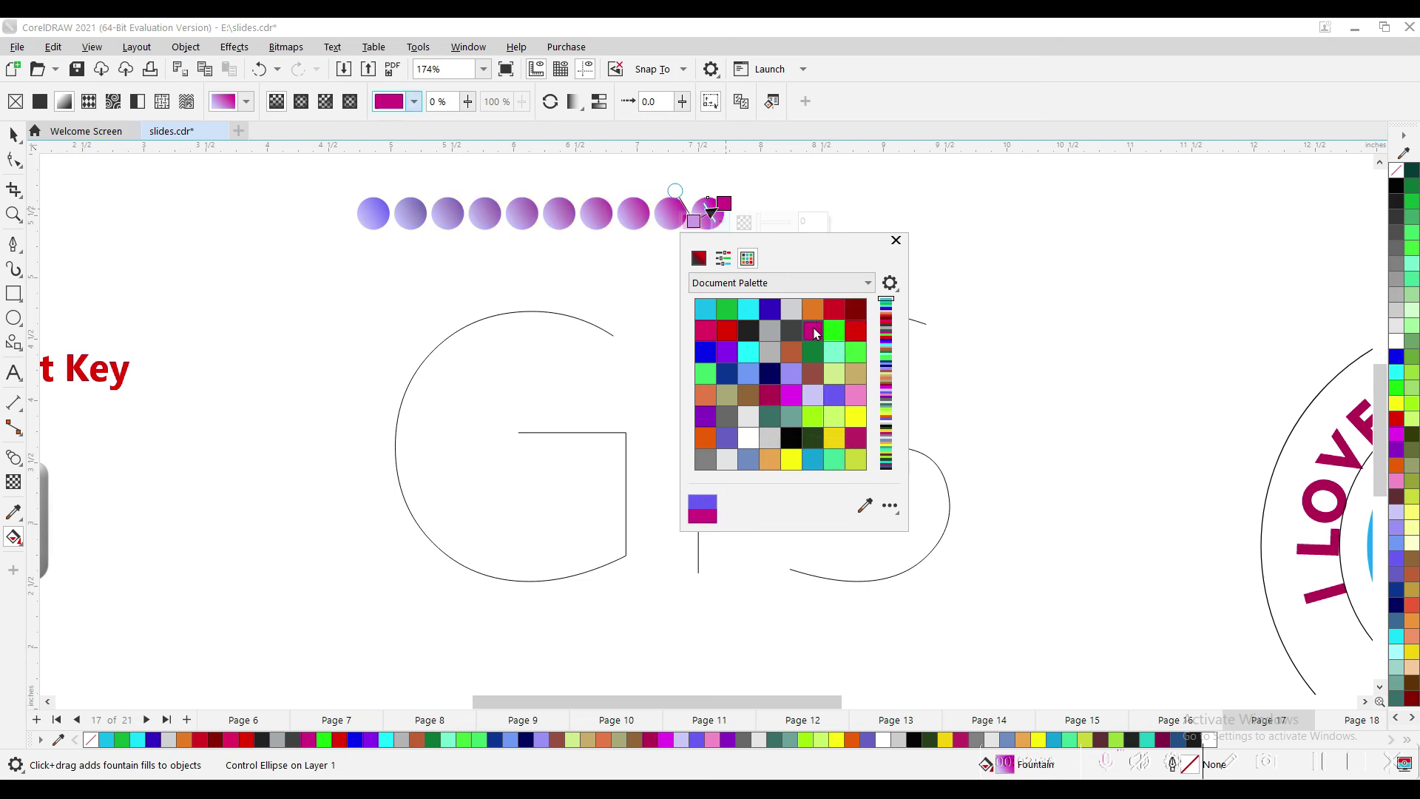
left_click(770, 307)
left_click(727, 438)
left_click(705, 421)
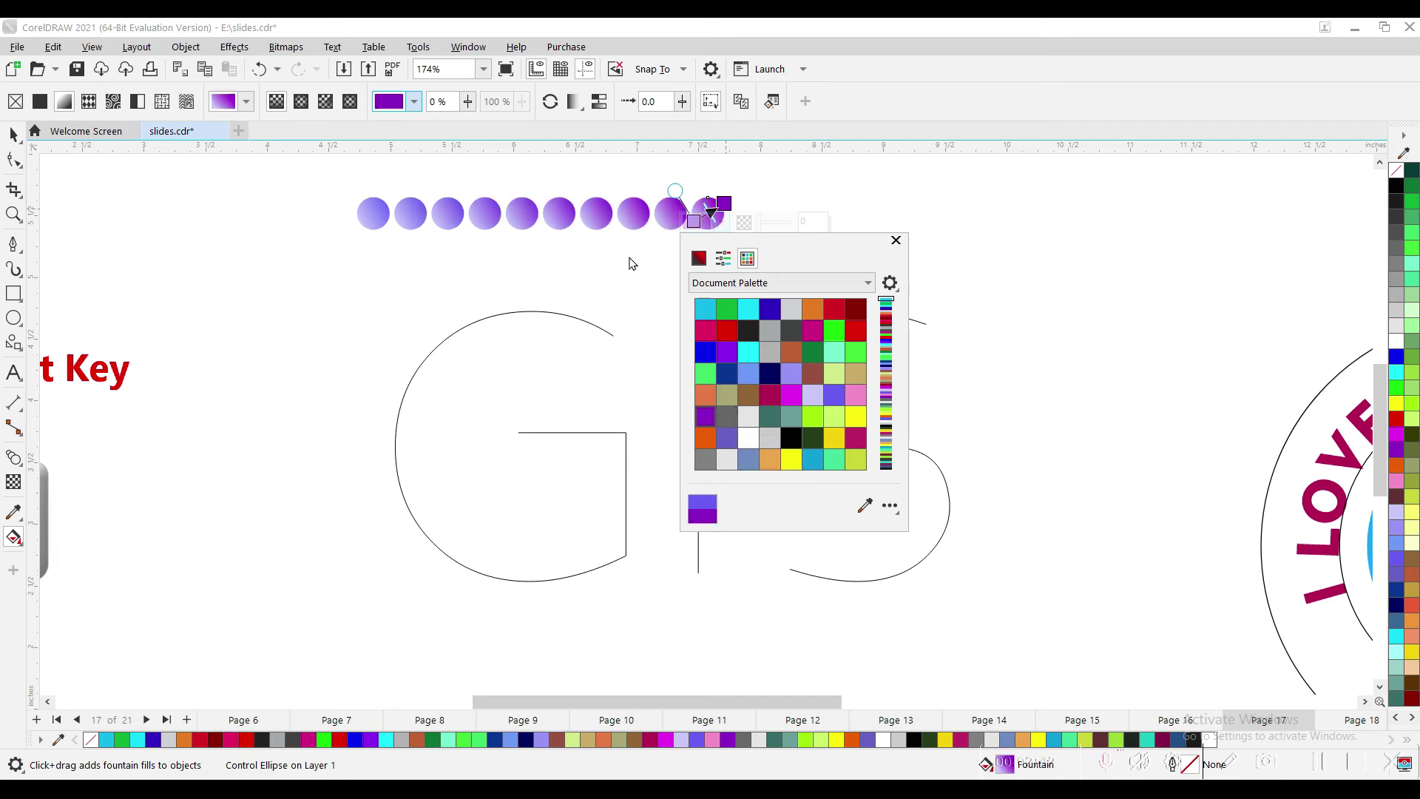
- Set the number of steps in the circle blend to 100
left_click(602, 220)
key("space")
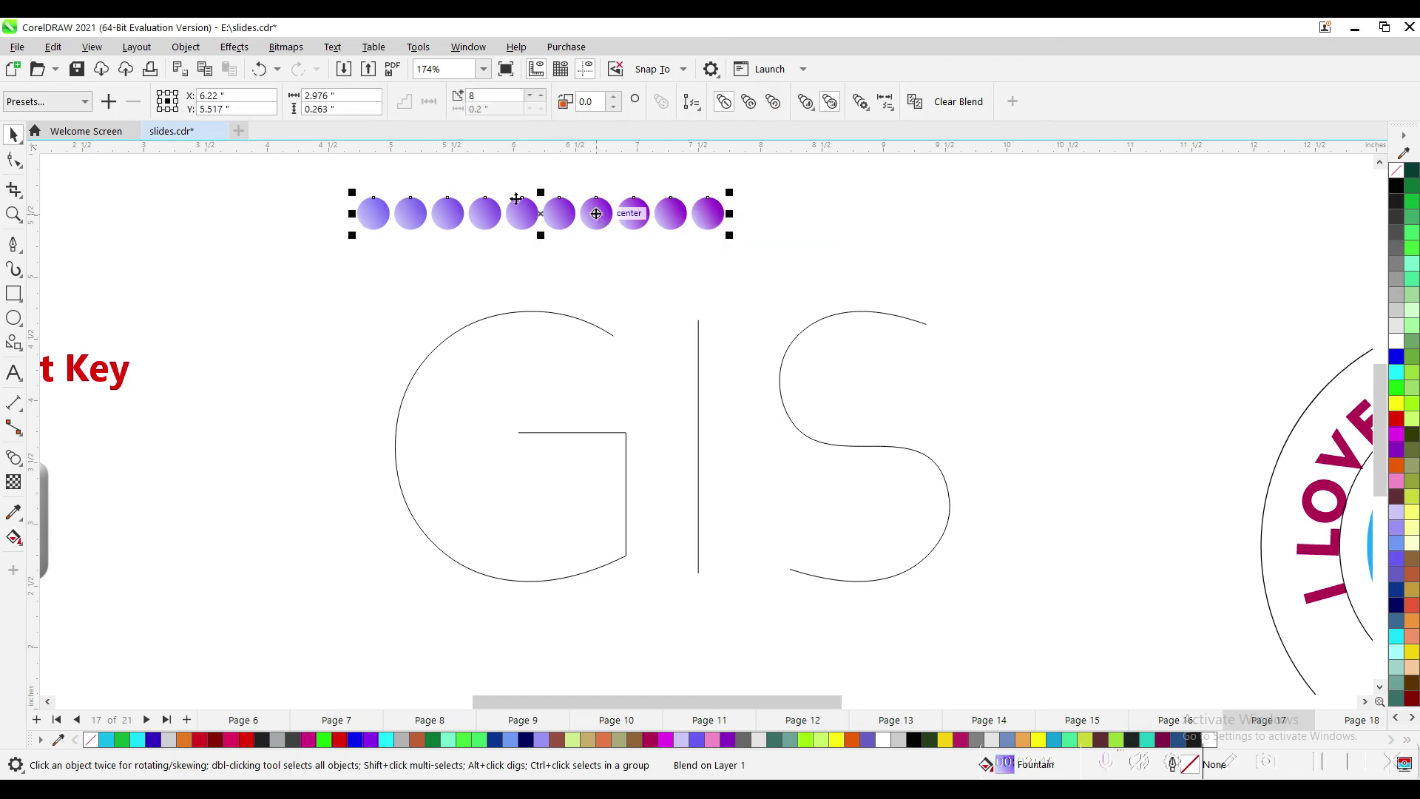
left_click(472, 96)
type("100")
key("Return")
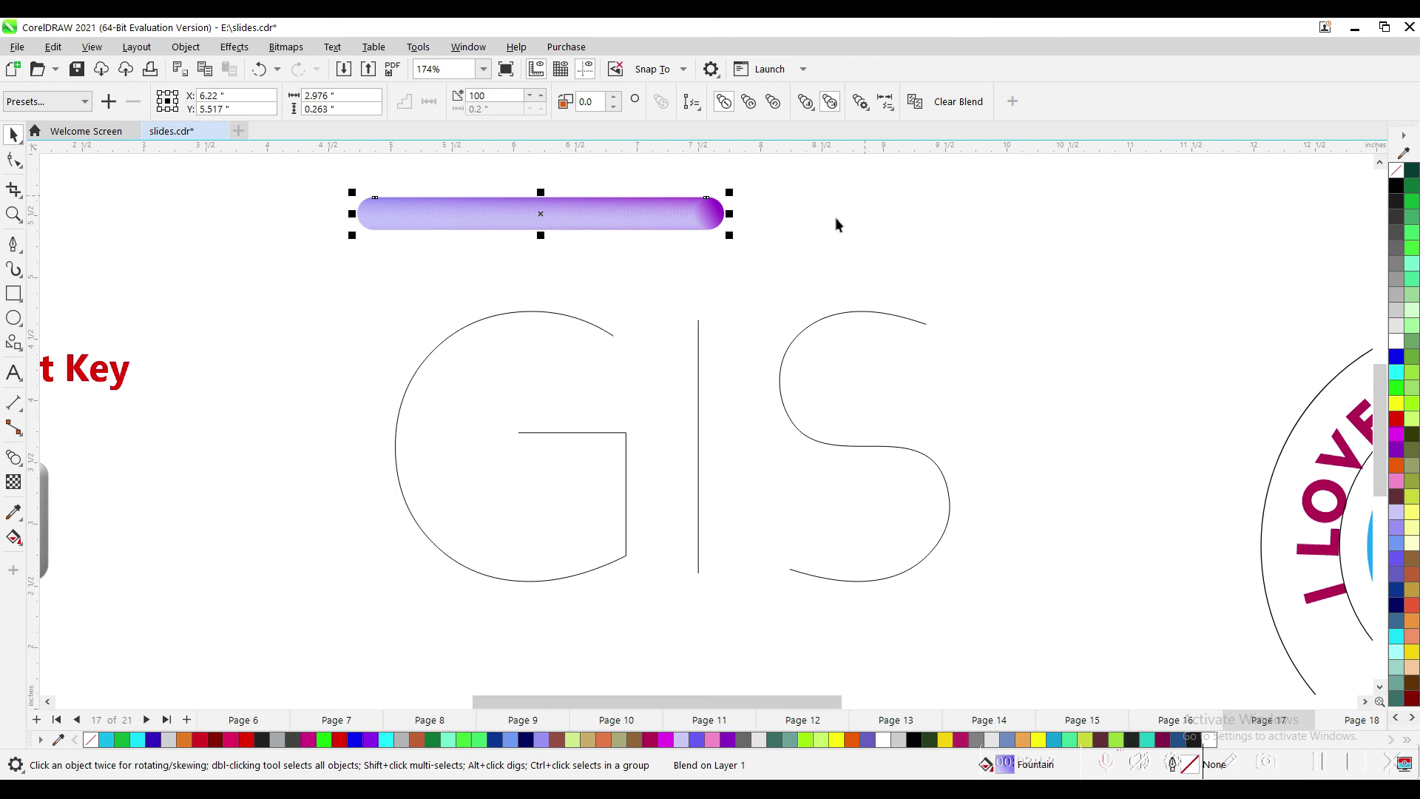
- Attach the circle blend to the G outline as its new path and blend along the full path
left_click(692, 103)
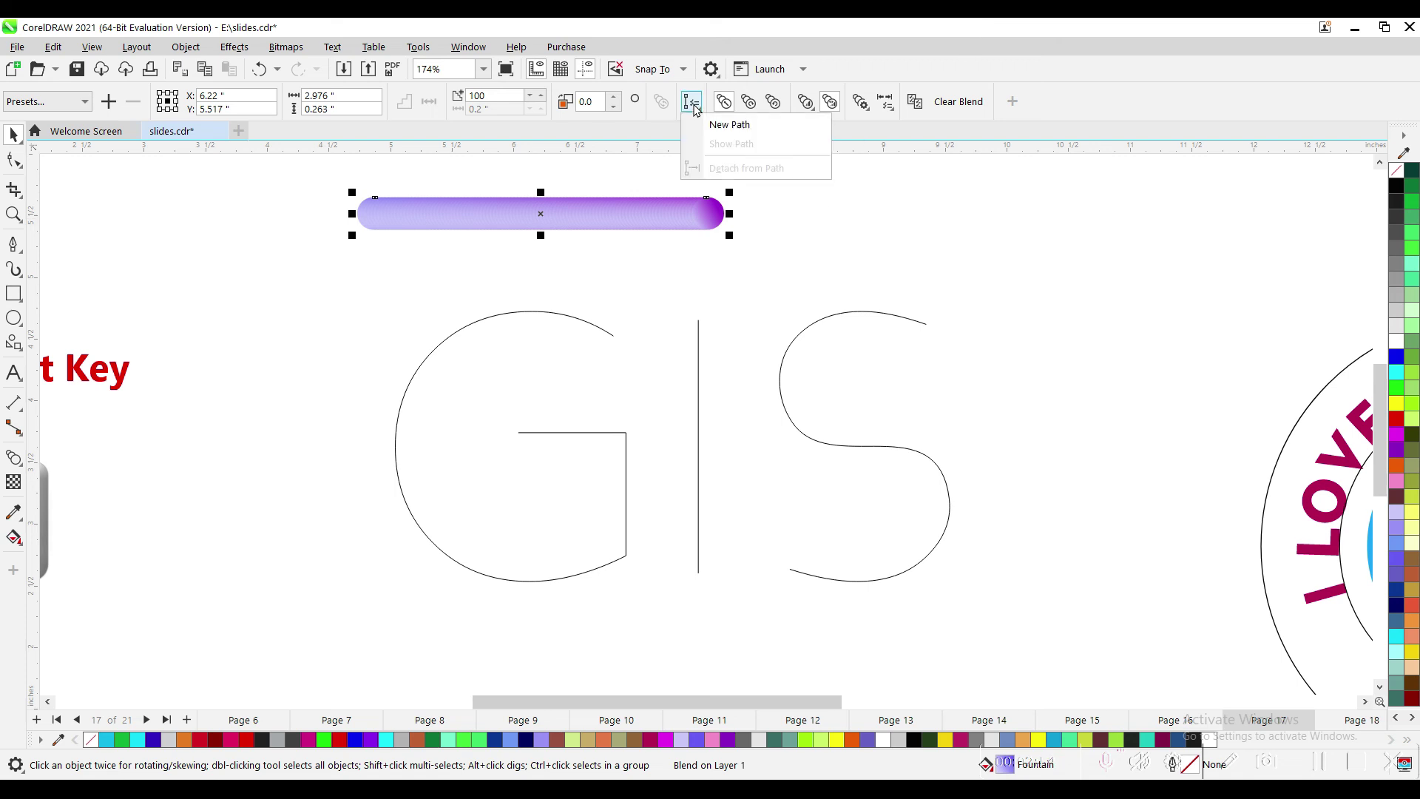
left_click(728, 126)
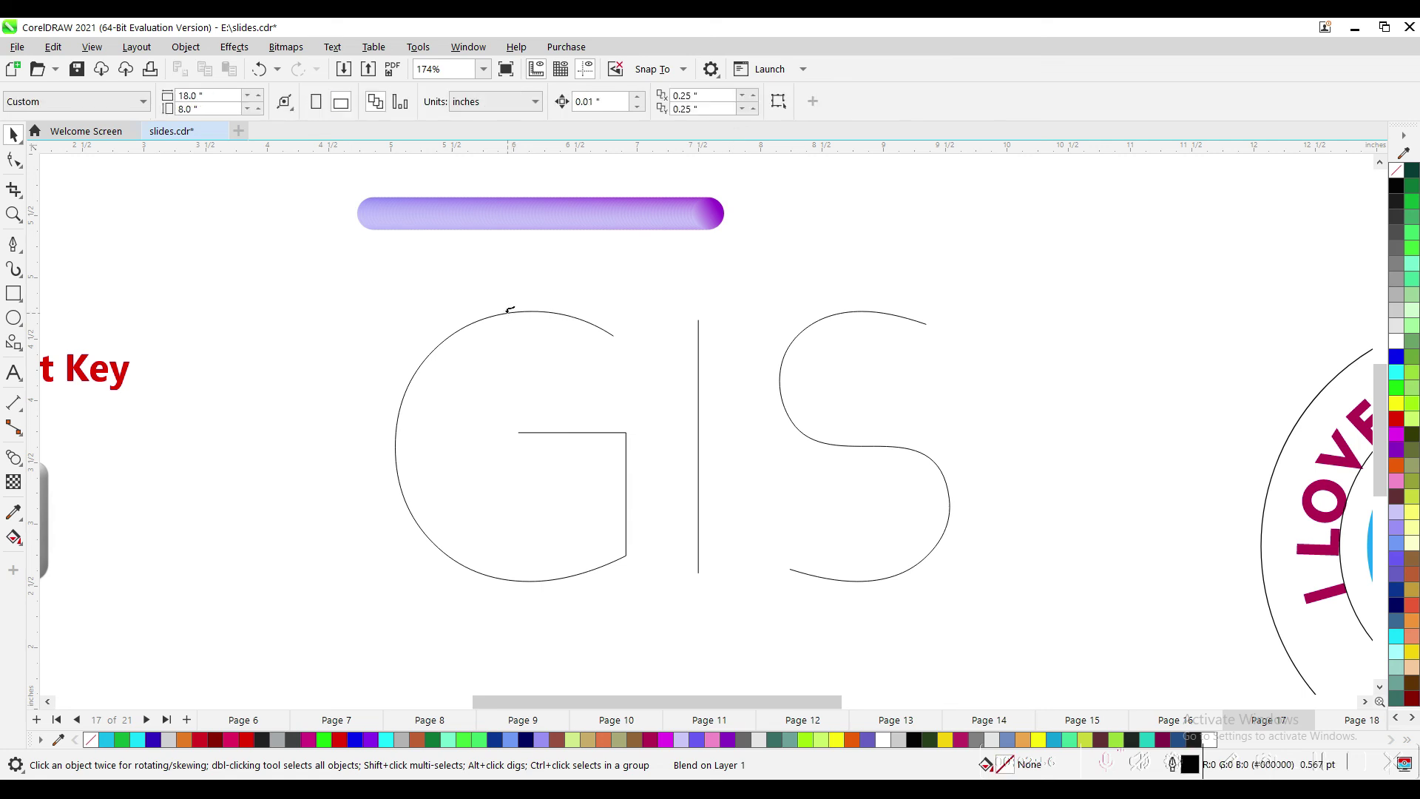
left_click(507, 318)
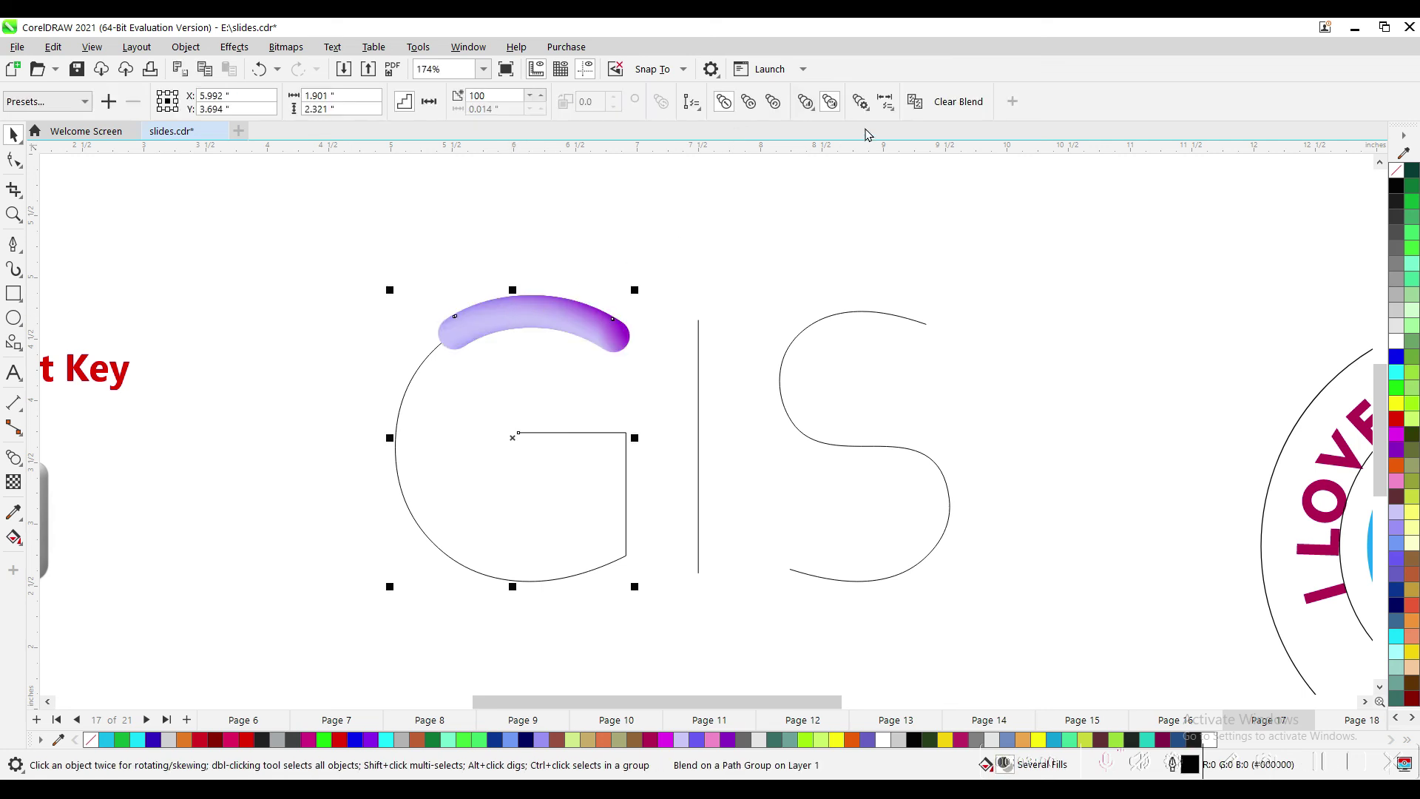
left_click(860, 103)
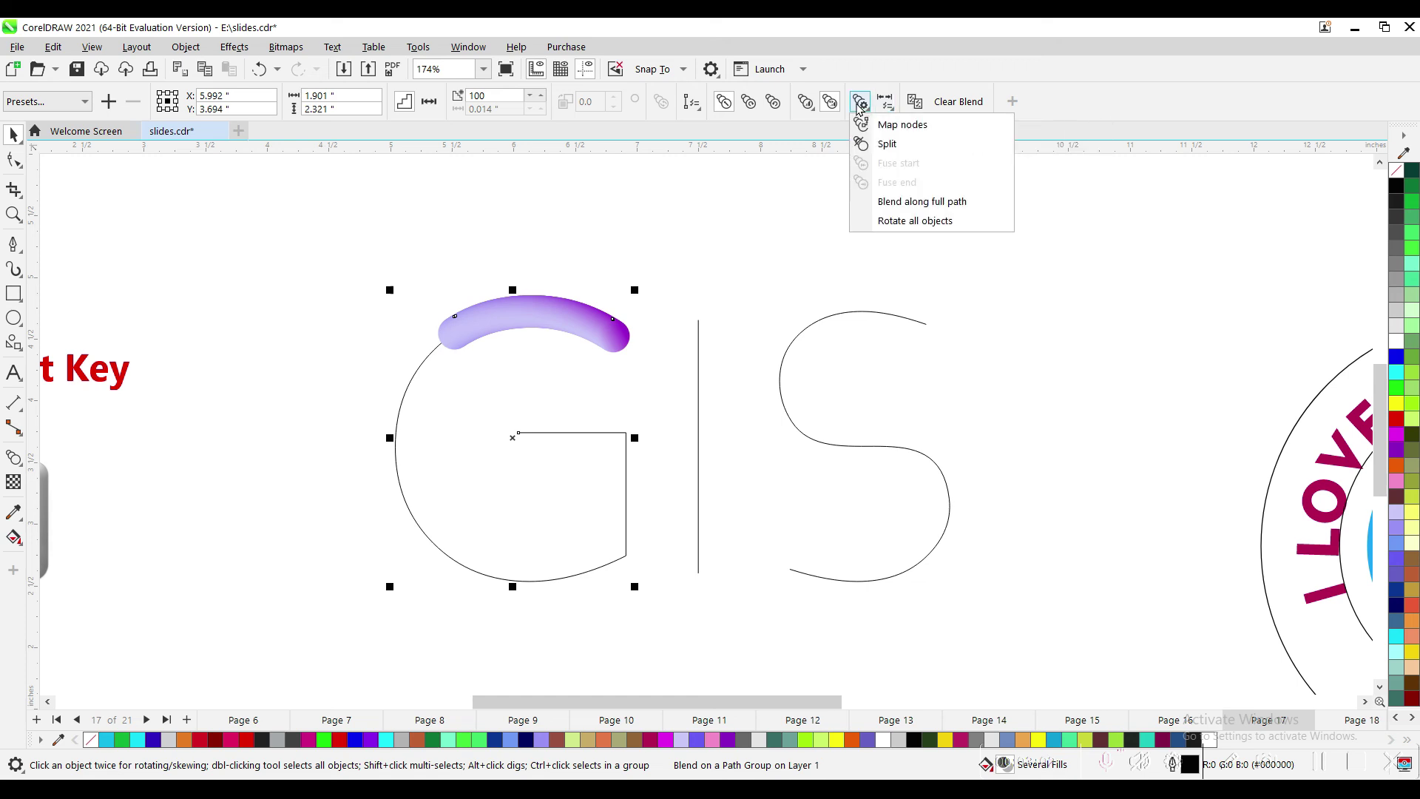
left_click(920, 202)
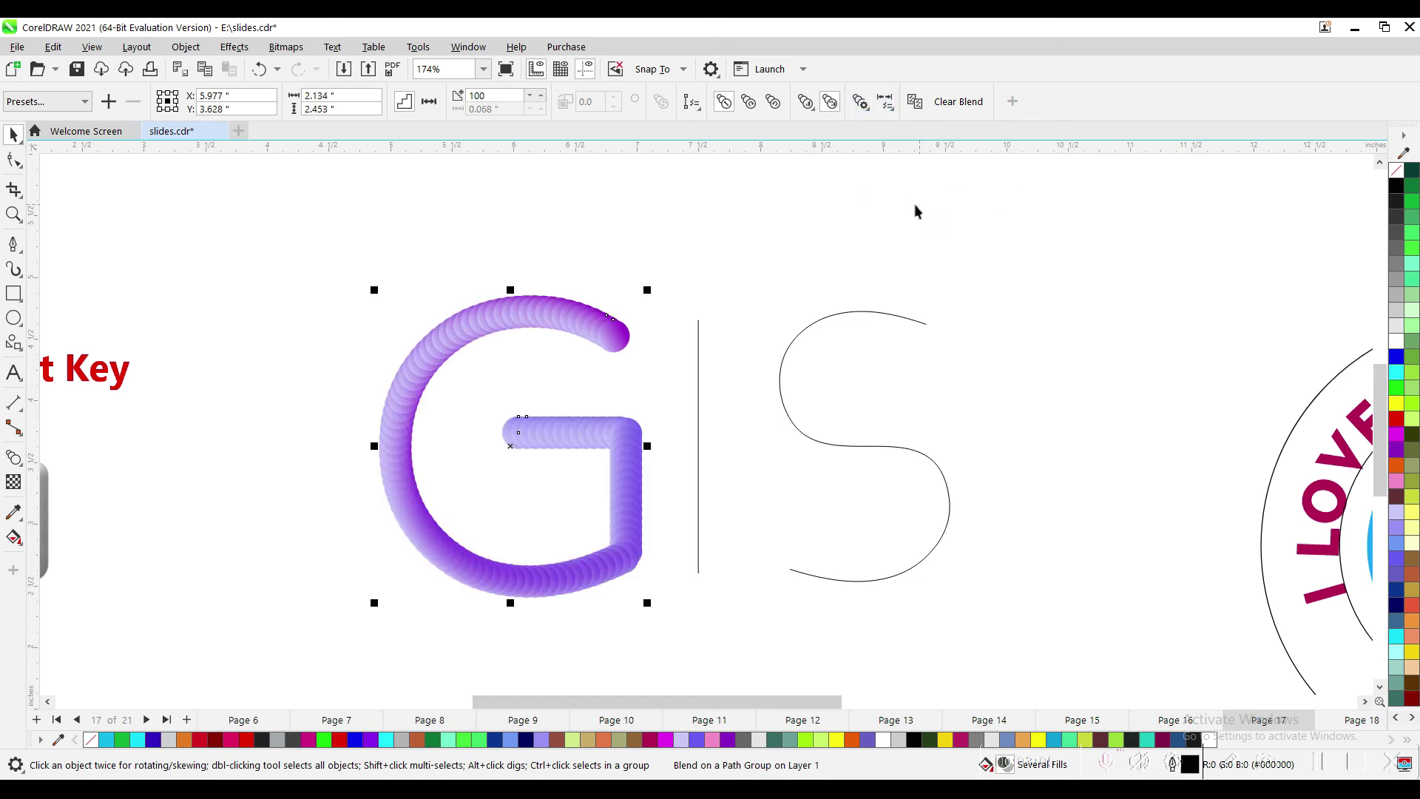
- Raise the number of blend steps on the letter G to 300
left_click(477, 323)
left_click(477, 94)
double_click(476, 95)
type("300")
key("Return")
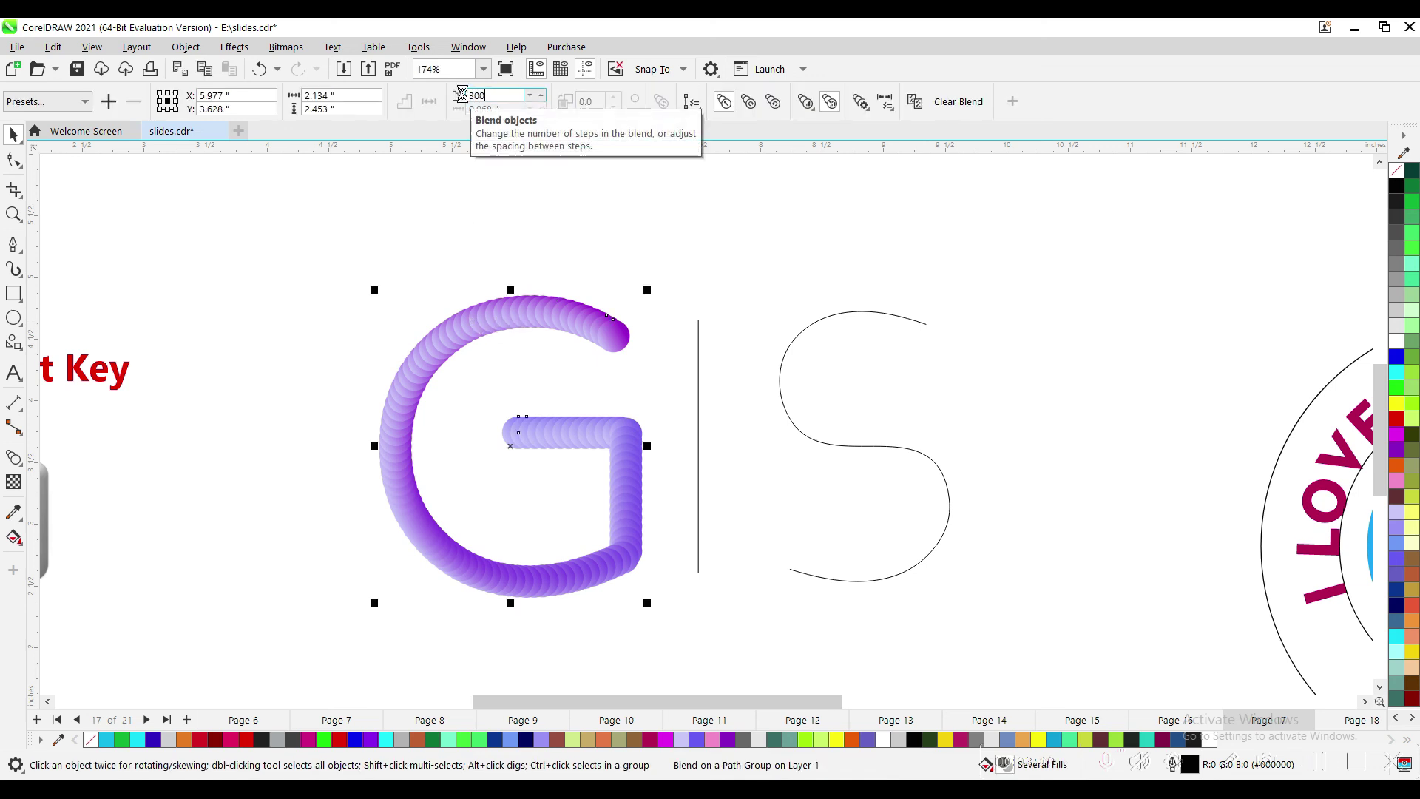
left_click(526, 225)
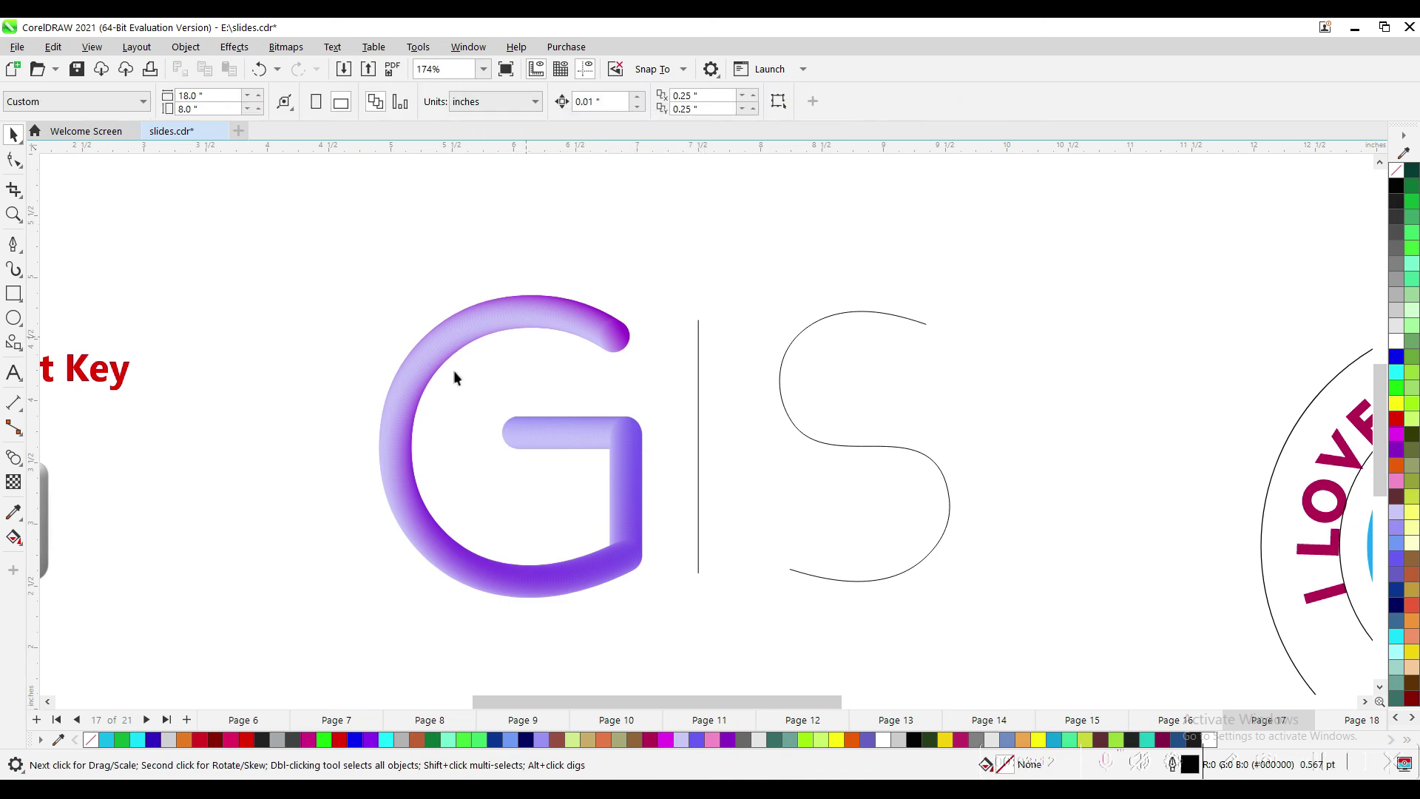
- Duplicate the G blend beside the lettering, reassign the copy's path to the I line and delete the leftover G outline
left_click(425, 383)
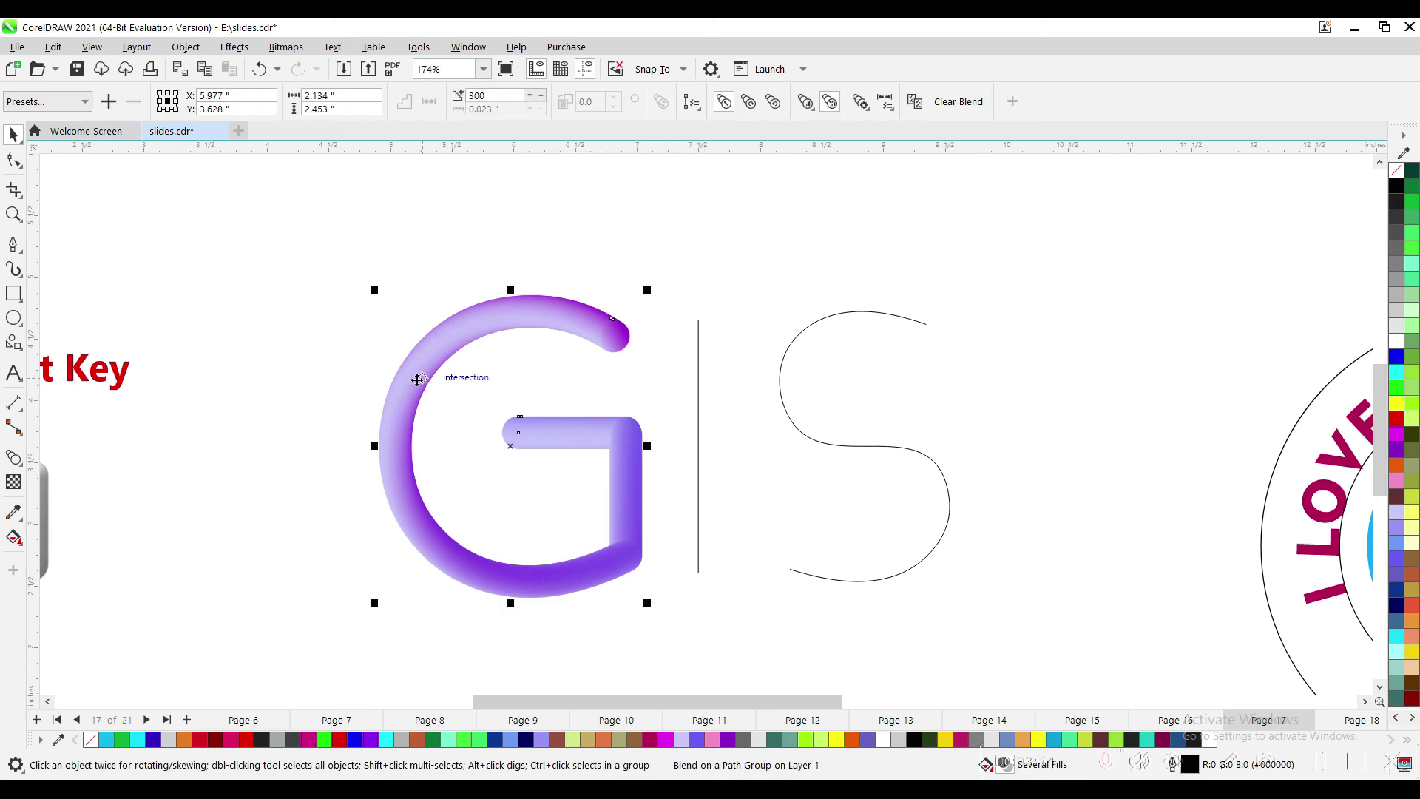
left_click_drag(948, 344, 1066, 324)
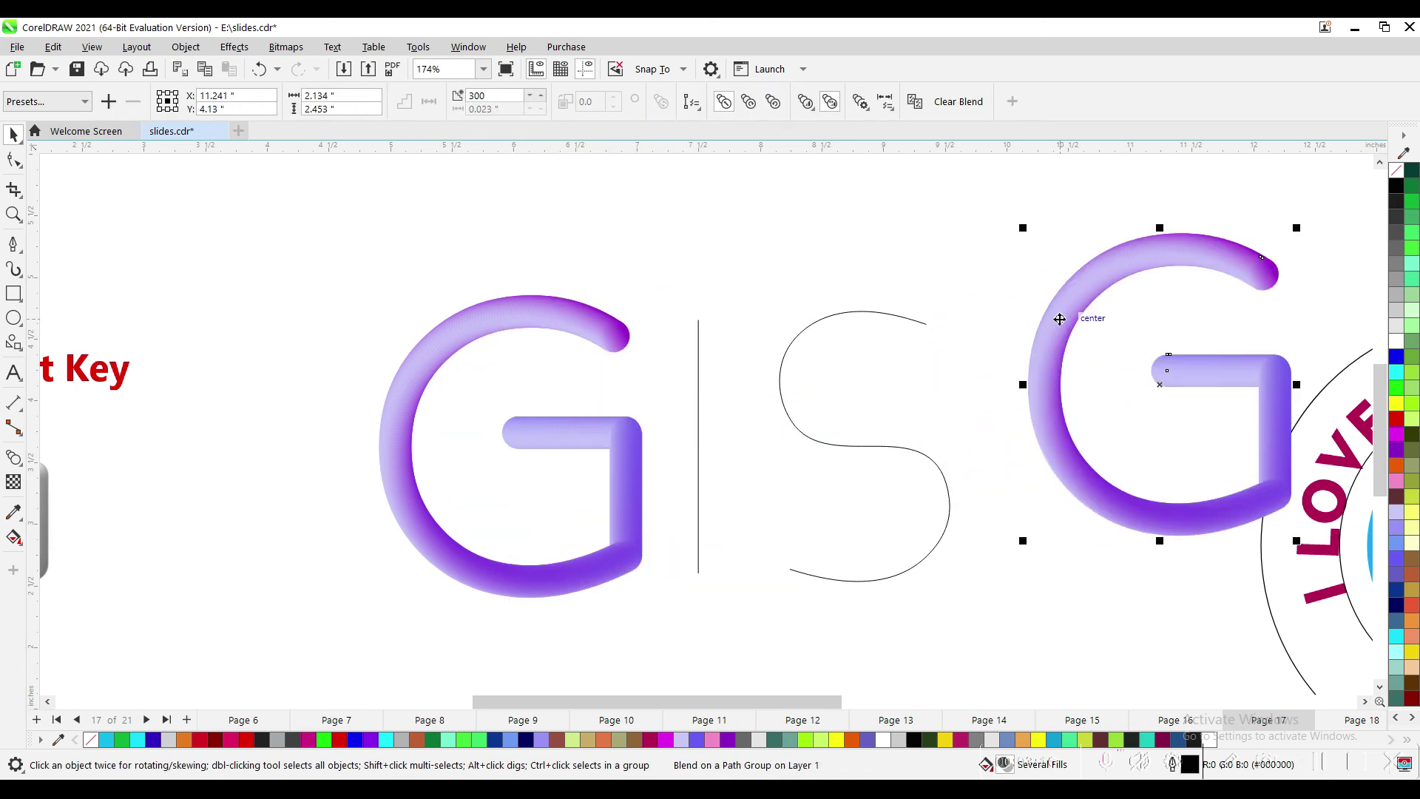
left_click(691, 102)
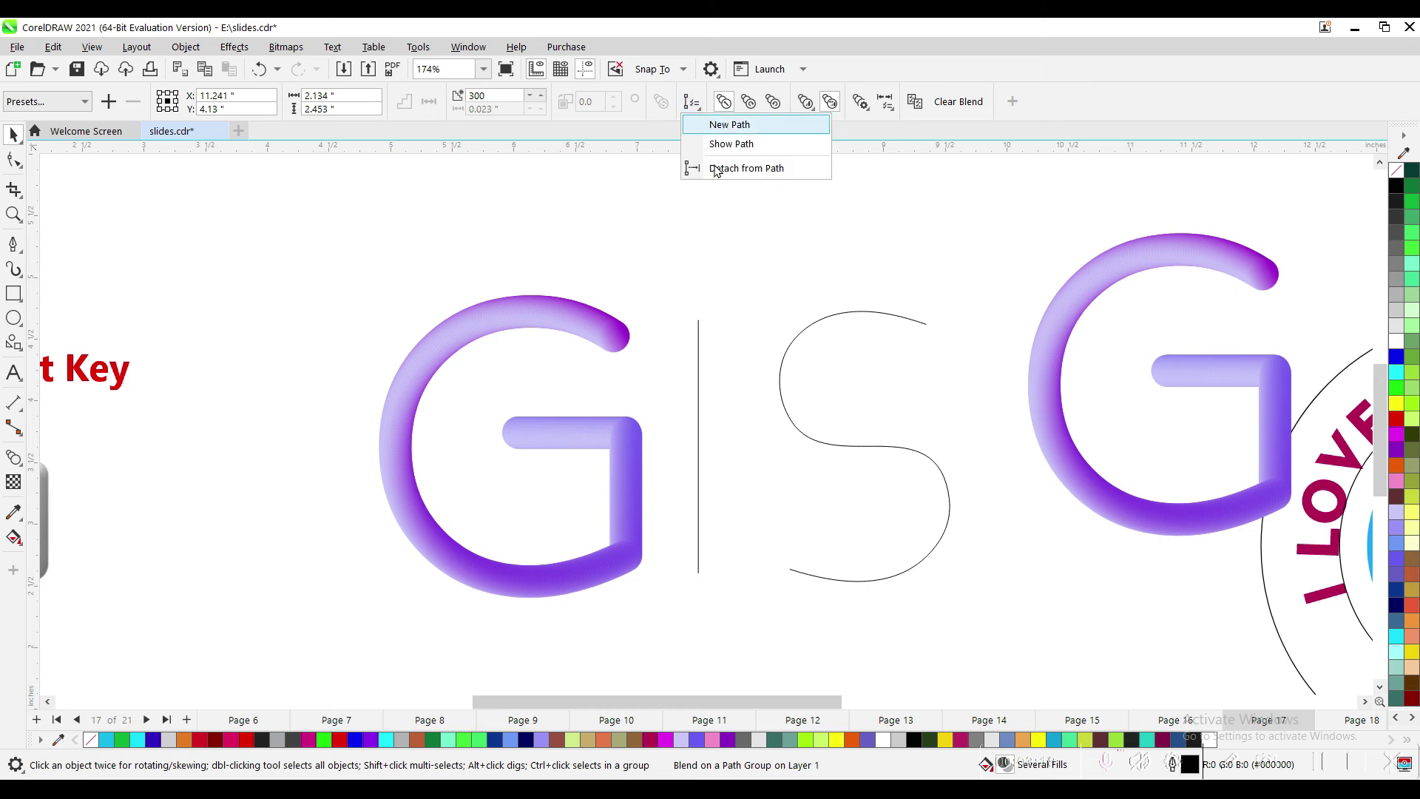
left_click(721, 126)
left_click(699, 322)
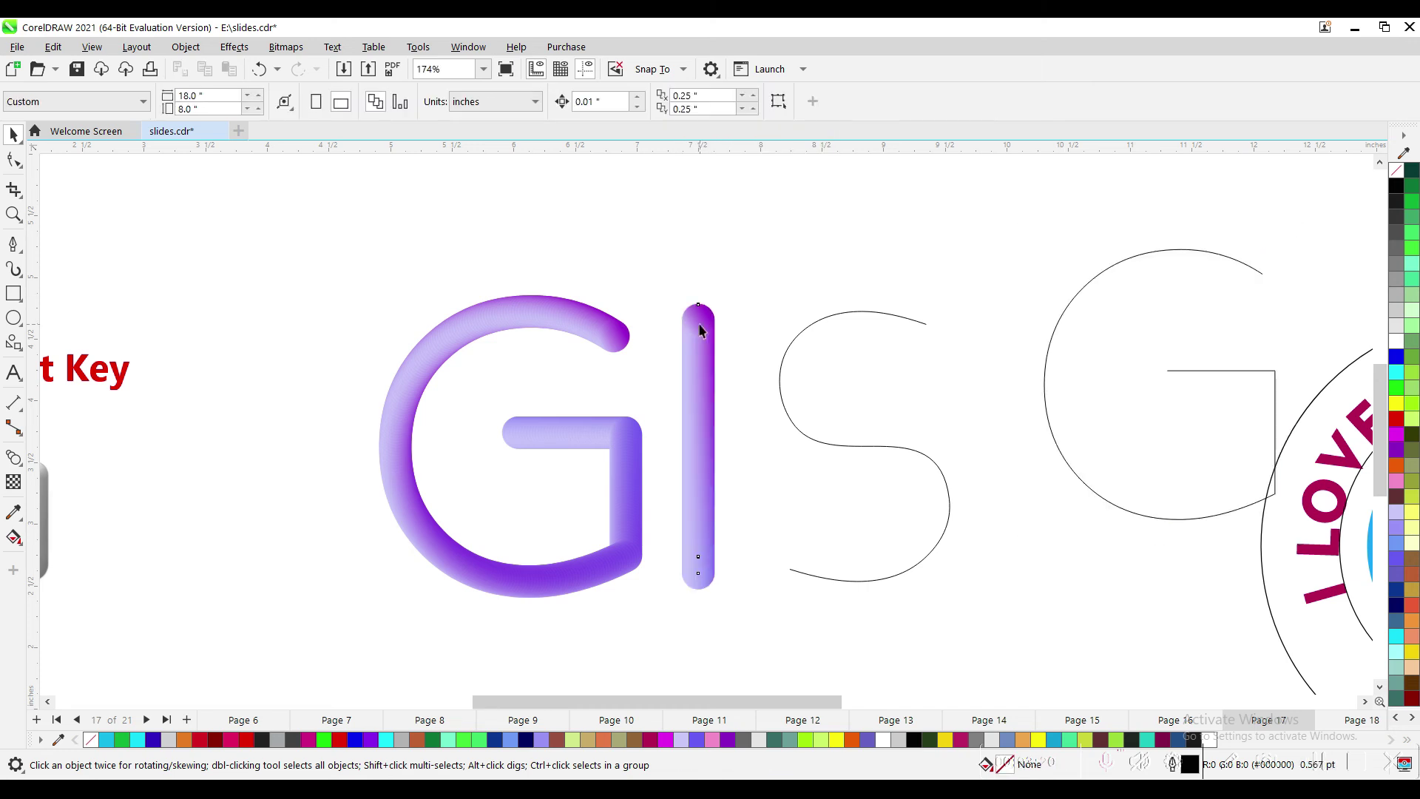
left_click(1093, 282)
key("Delete")
- Duplicate the I blend, reassign the copy's path to the S outline and delete the leftover line
left_click_drag(703, 434, 1075, 392)
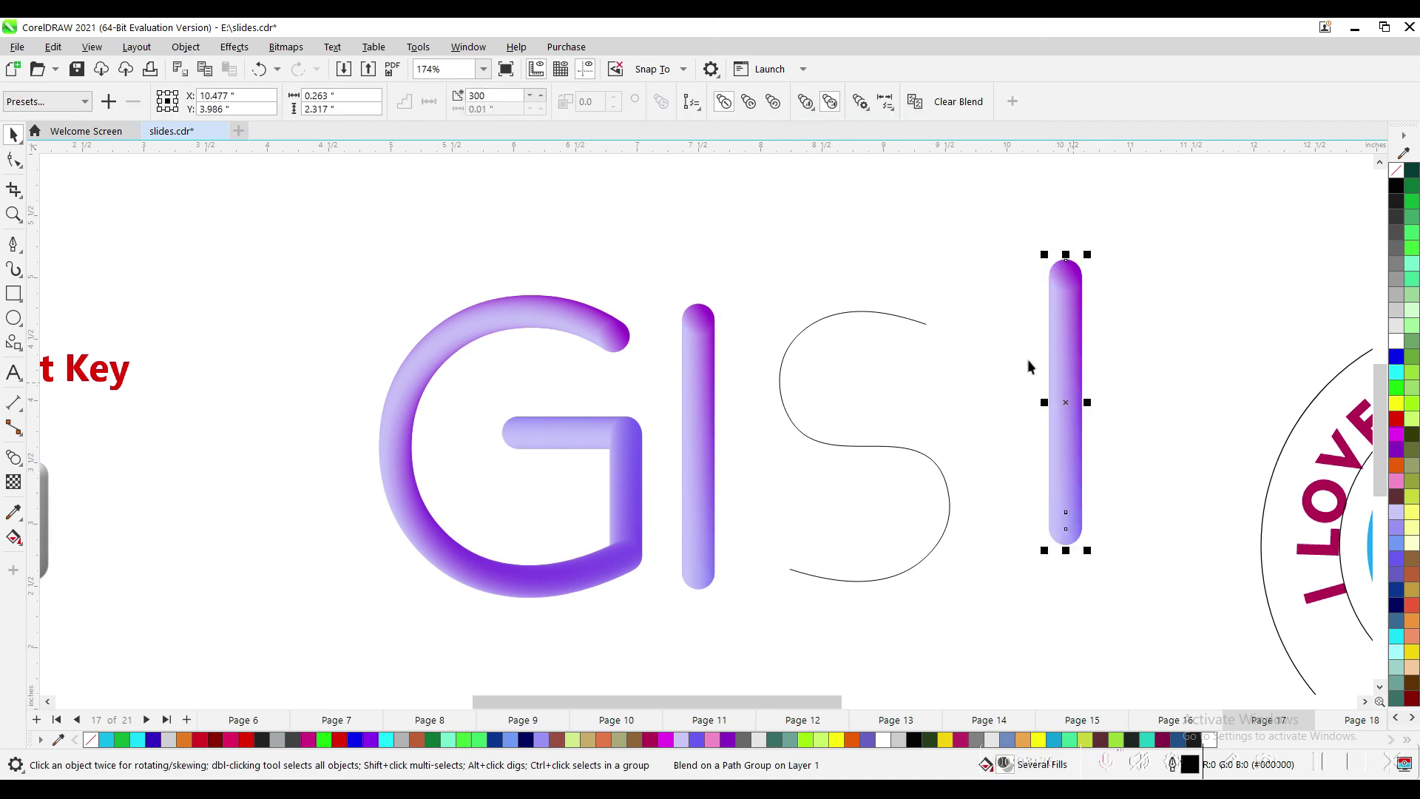
right_click(1063, 390)
left_click(691, 102)
left_click(729, 124)
left_click(865, 308)
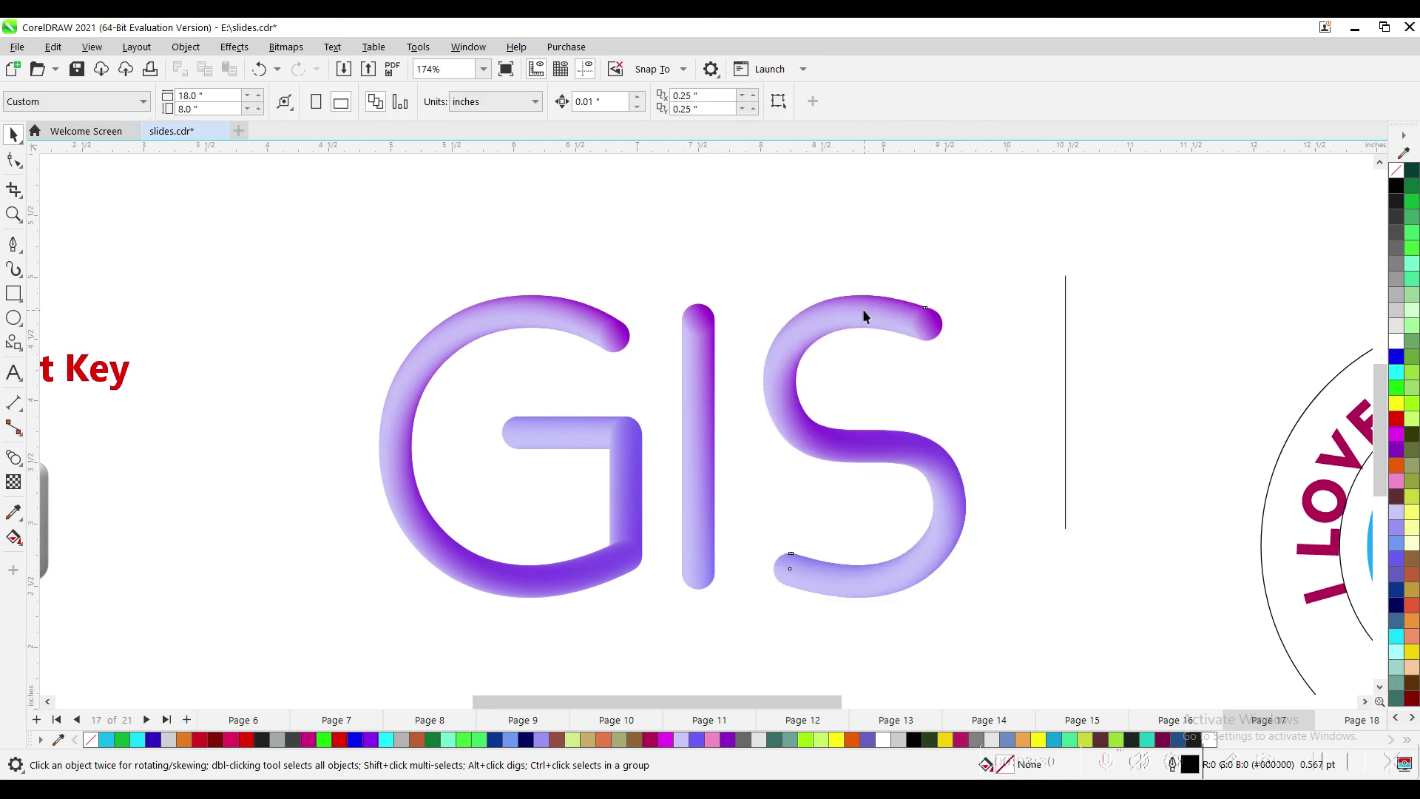
left_click(1064, 346)
key("Delete")
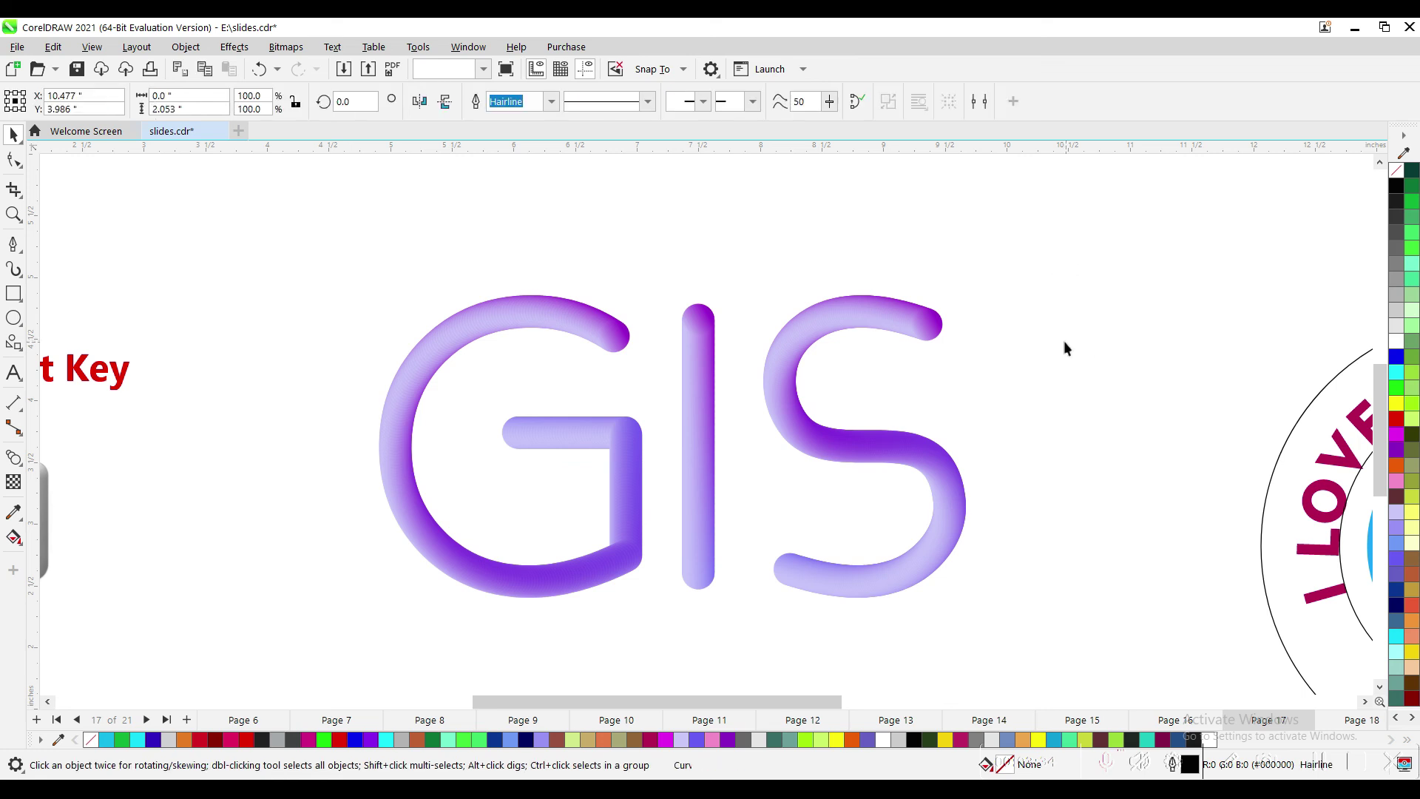
- Enlarge one end circle of each blend to about 0.595 inch on the S, 0.565 on the I and 0.638 on the G, and nudge the I right
left_click_drag(979, 294, 973, 375)
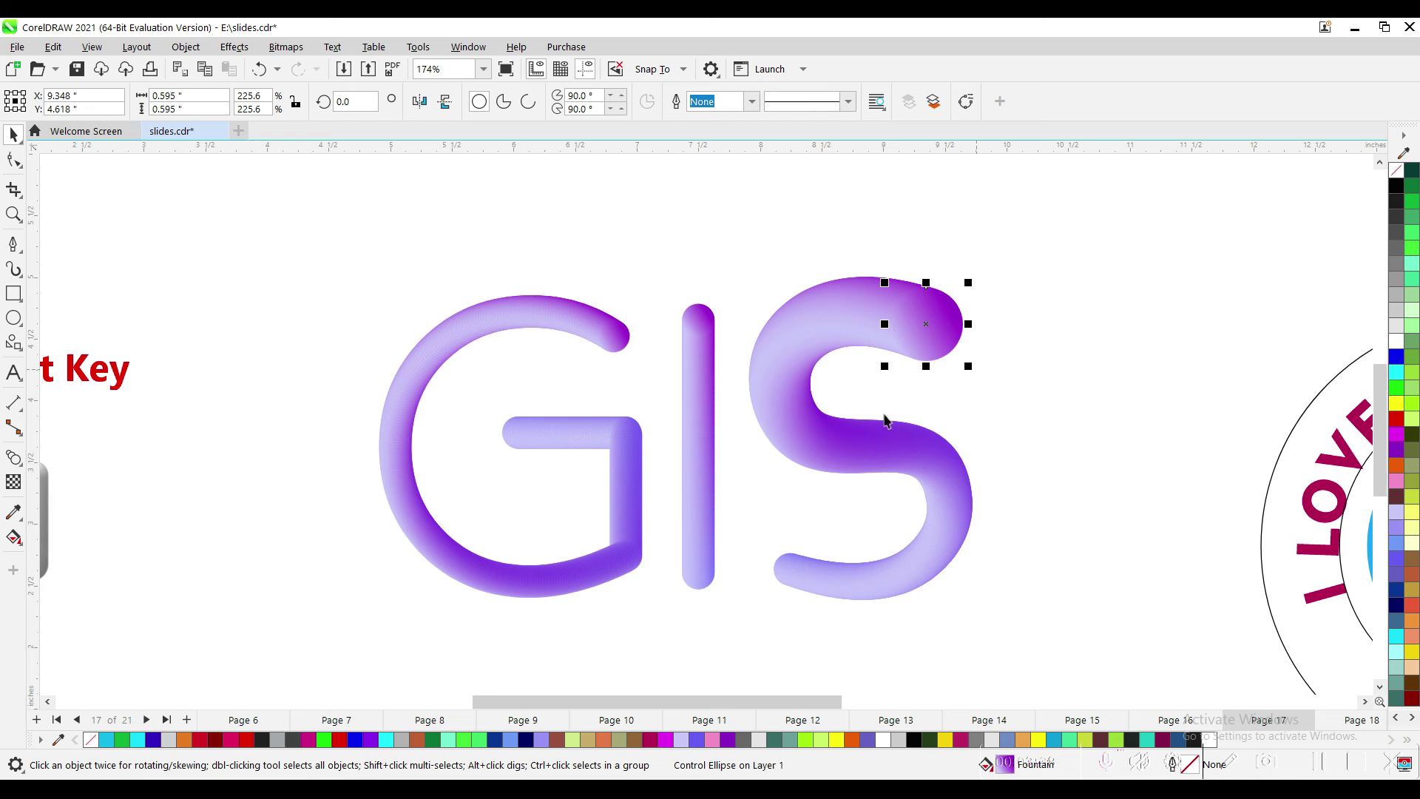
left_click(699, 412)
left_click_drag(728, 560, 739, 613)
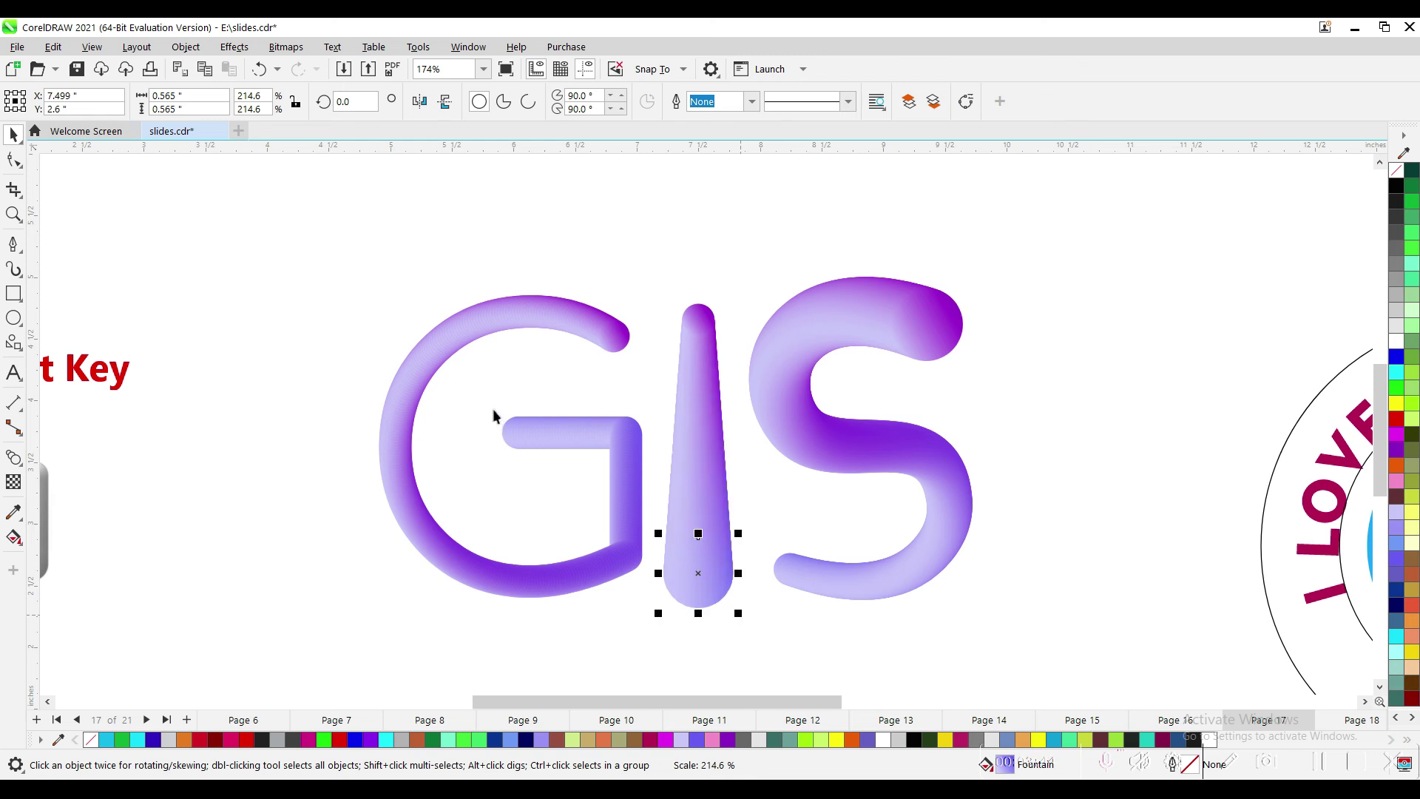
left_click_drag(485, 400, 567, 481)
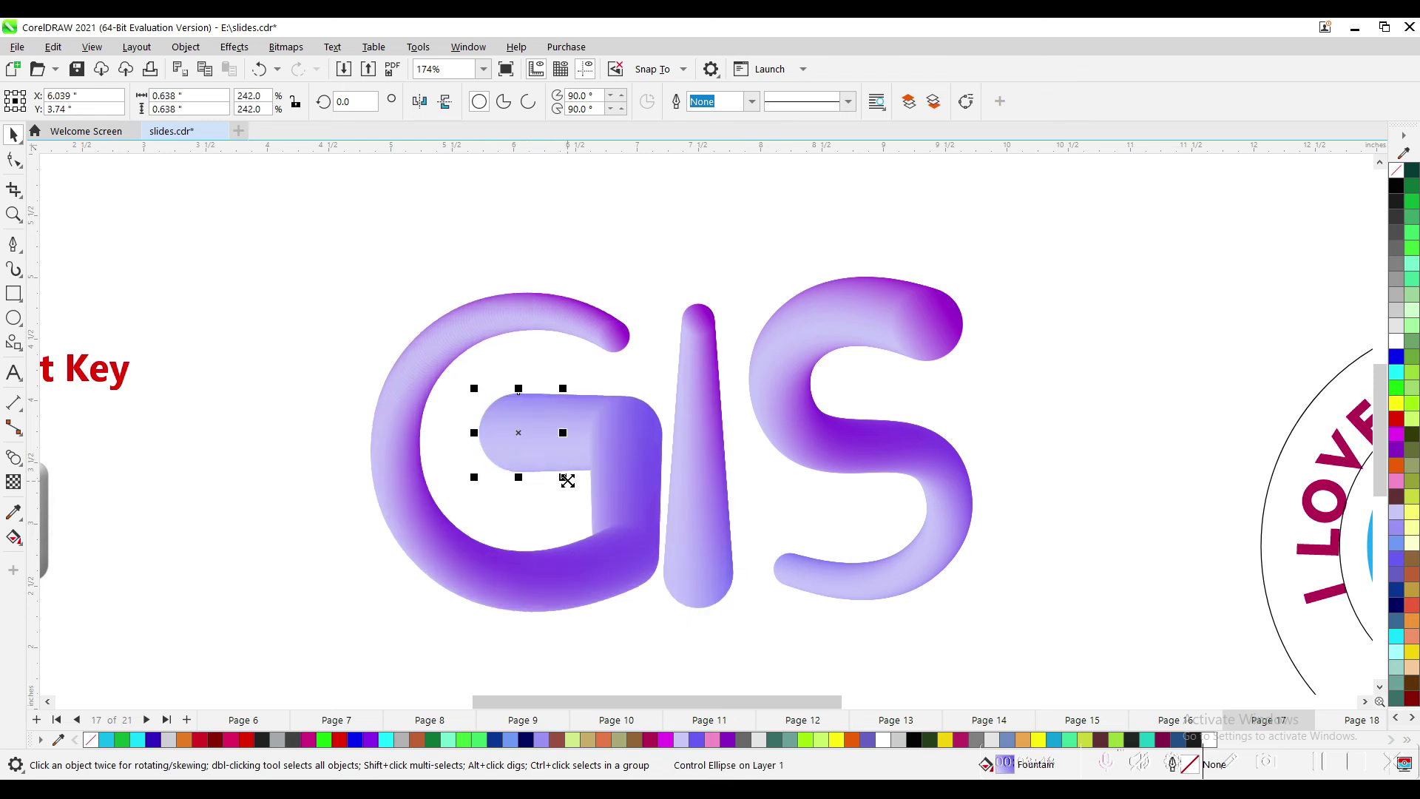
left_click(699, 484)
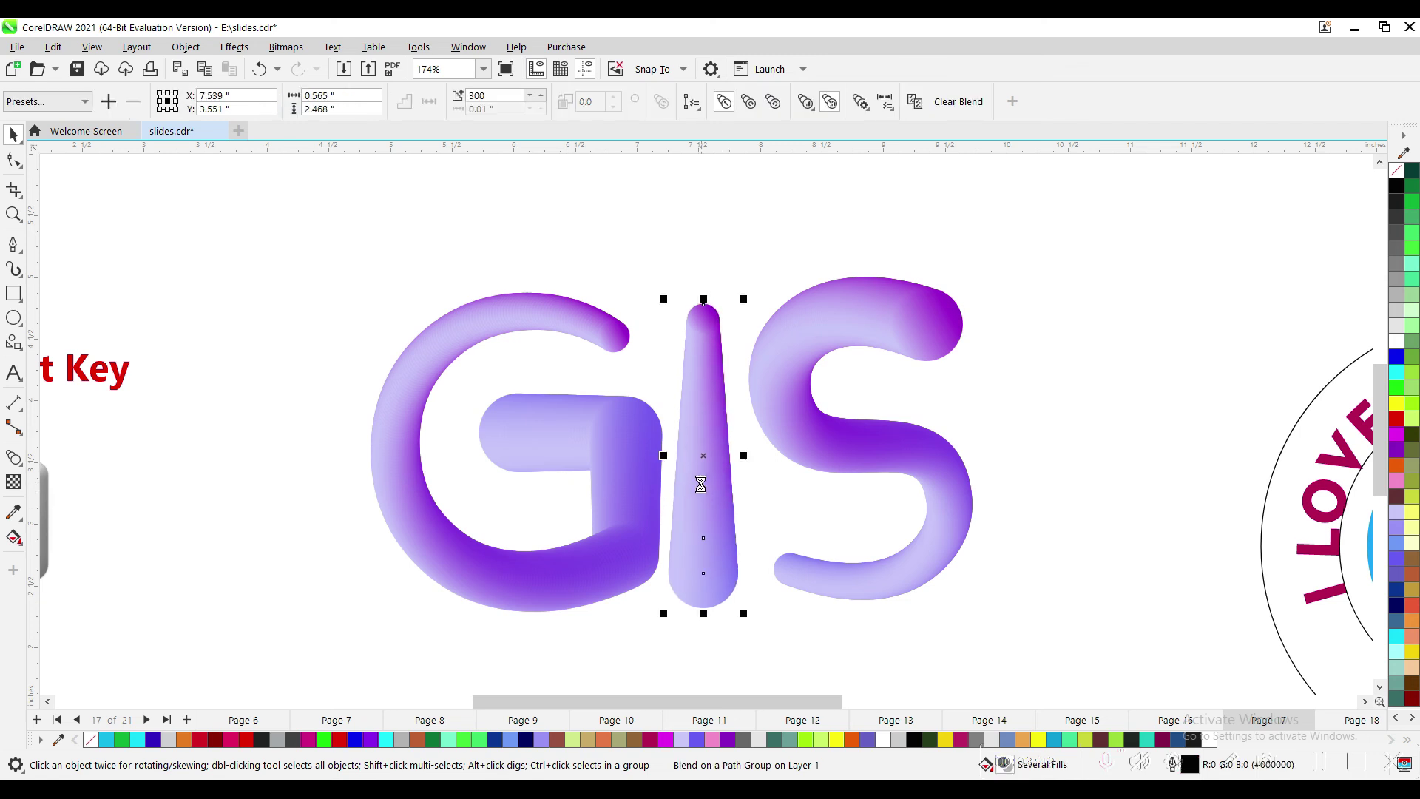
left_click(1061, 412)
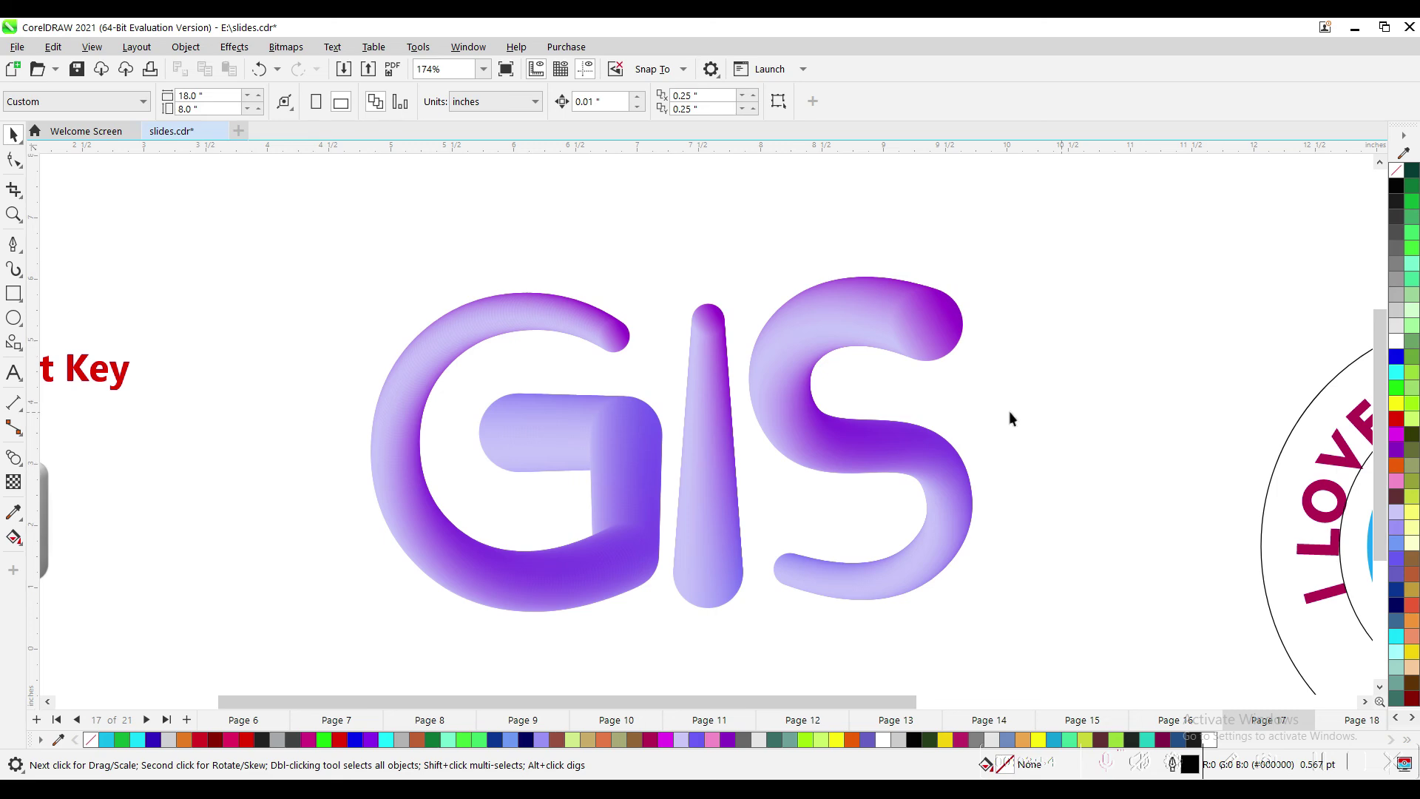
key("shift+F4")
left_click_drag(402, 324, 799, 568)
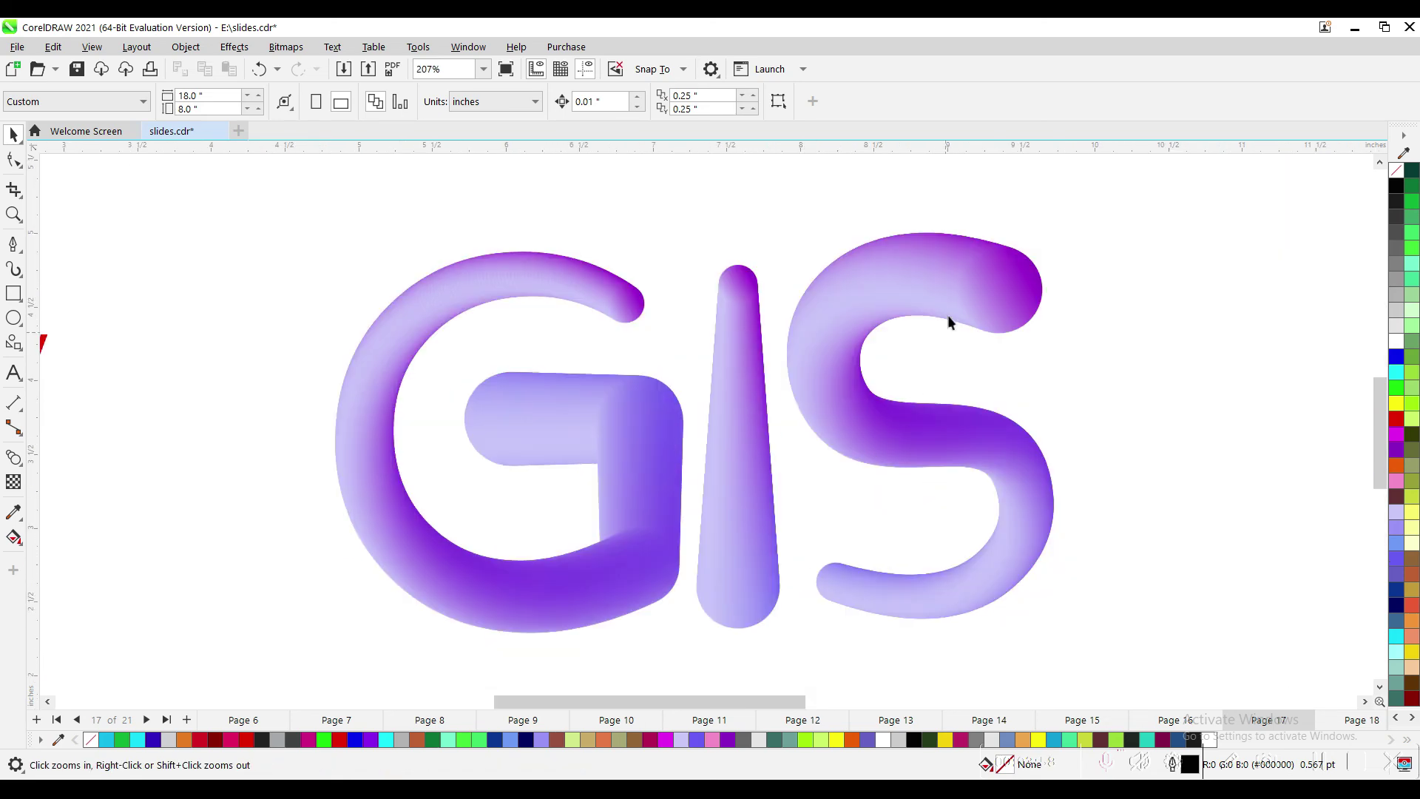
key("space")
left_click(1024, 294)
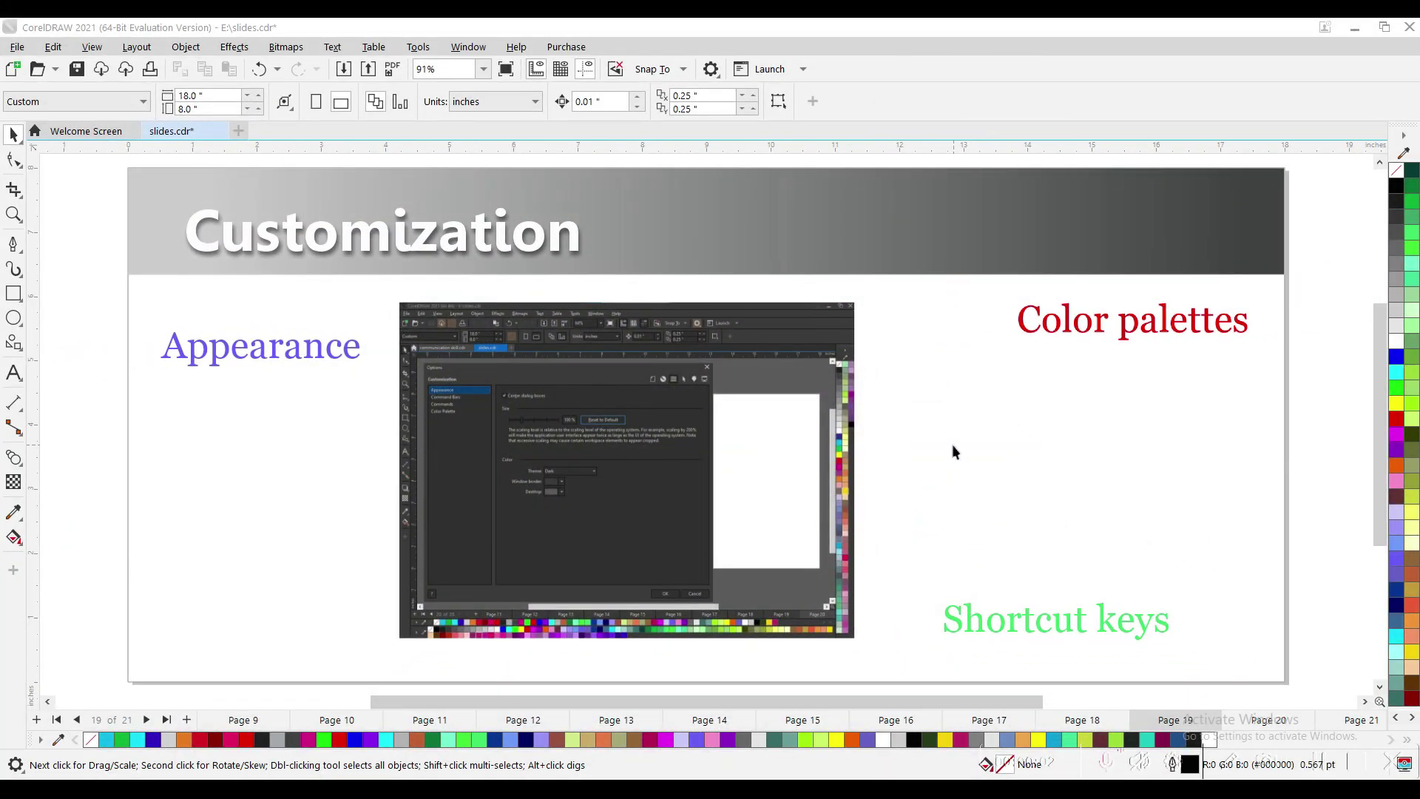
- Select the Color palettes text and display the Palettes docker
left_click(1051, 336)
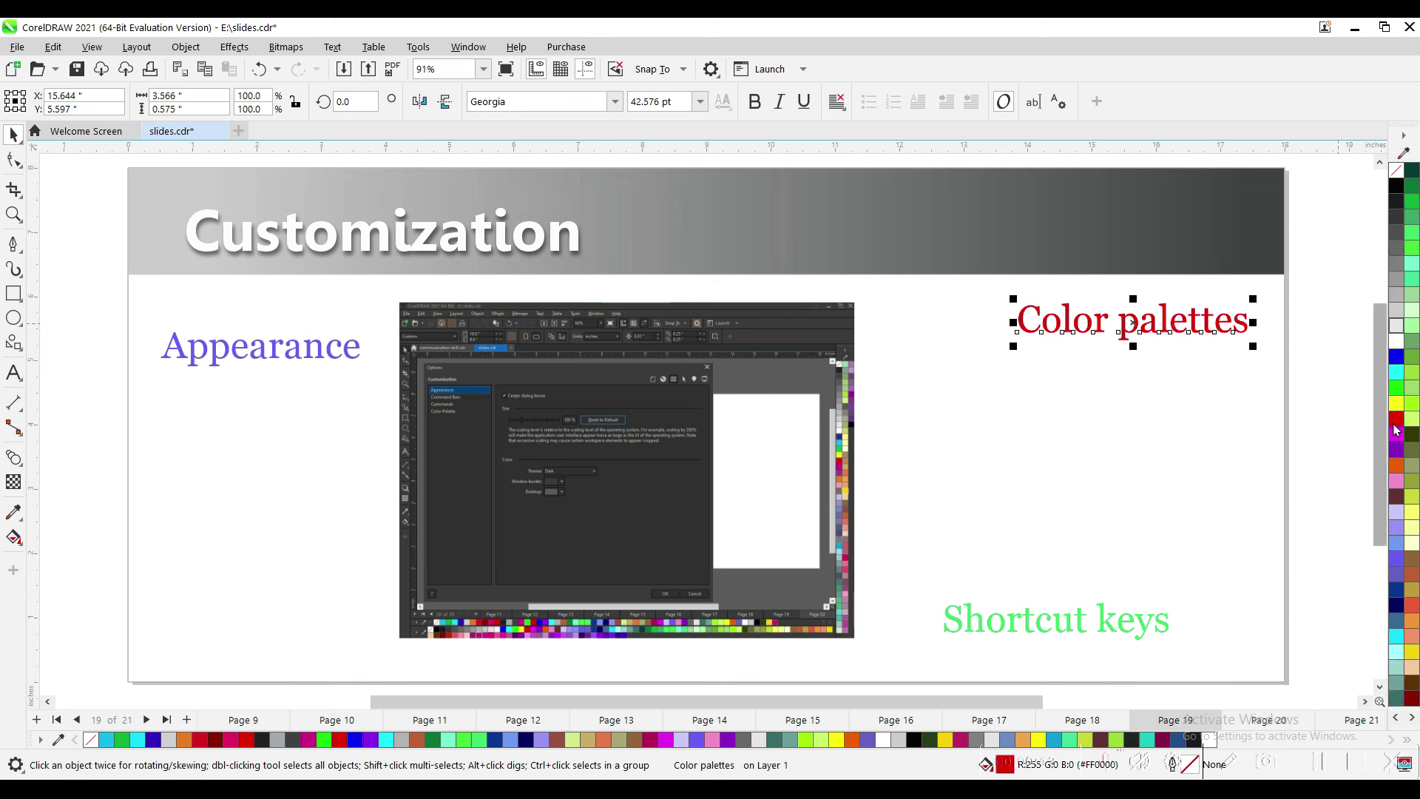
right_click(1125, 383)
mouse_move(1161, 415)
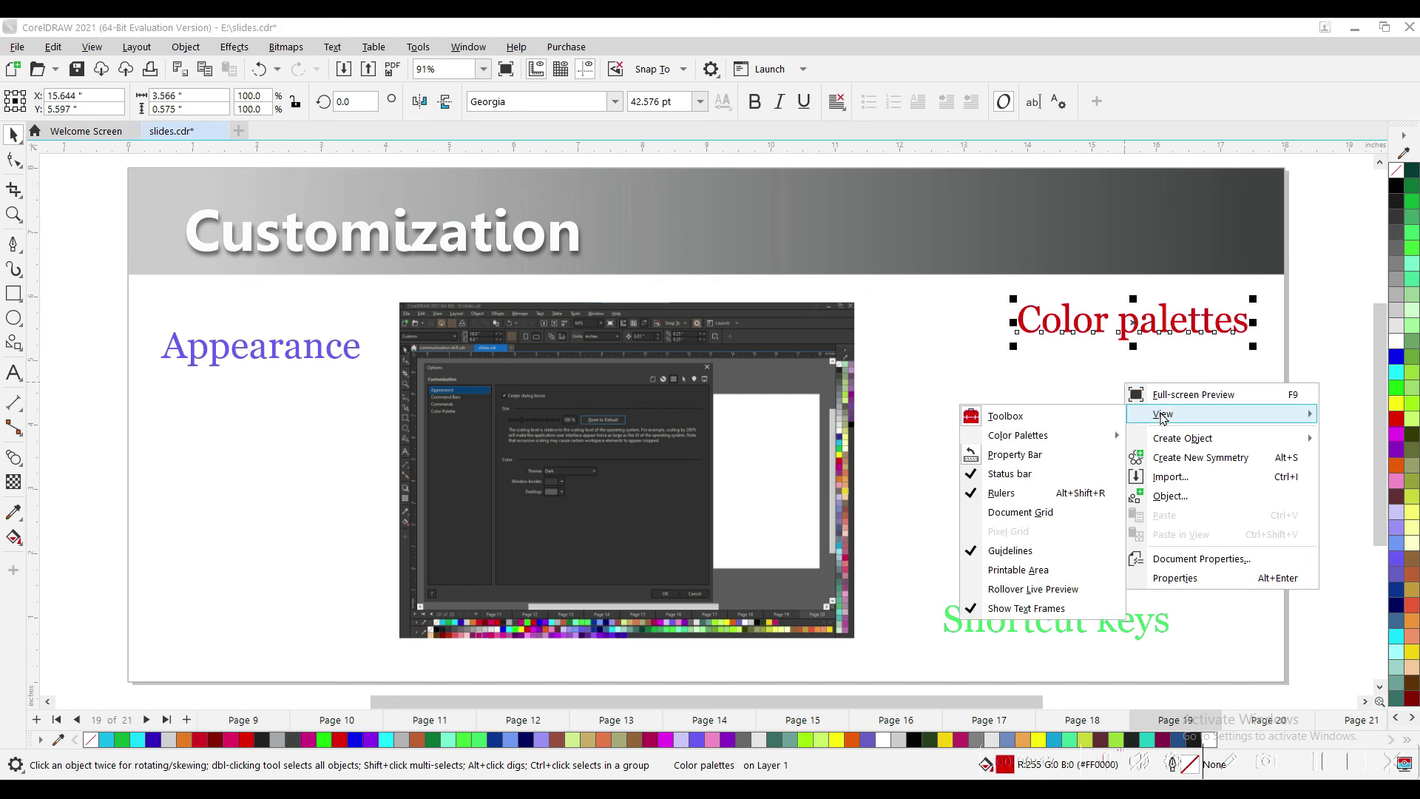
mouse_move(998, 436)
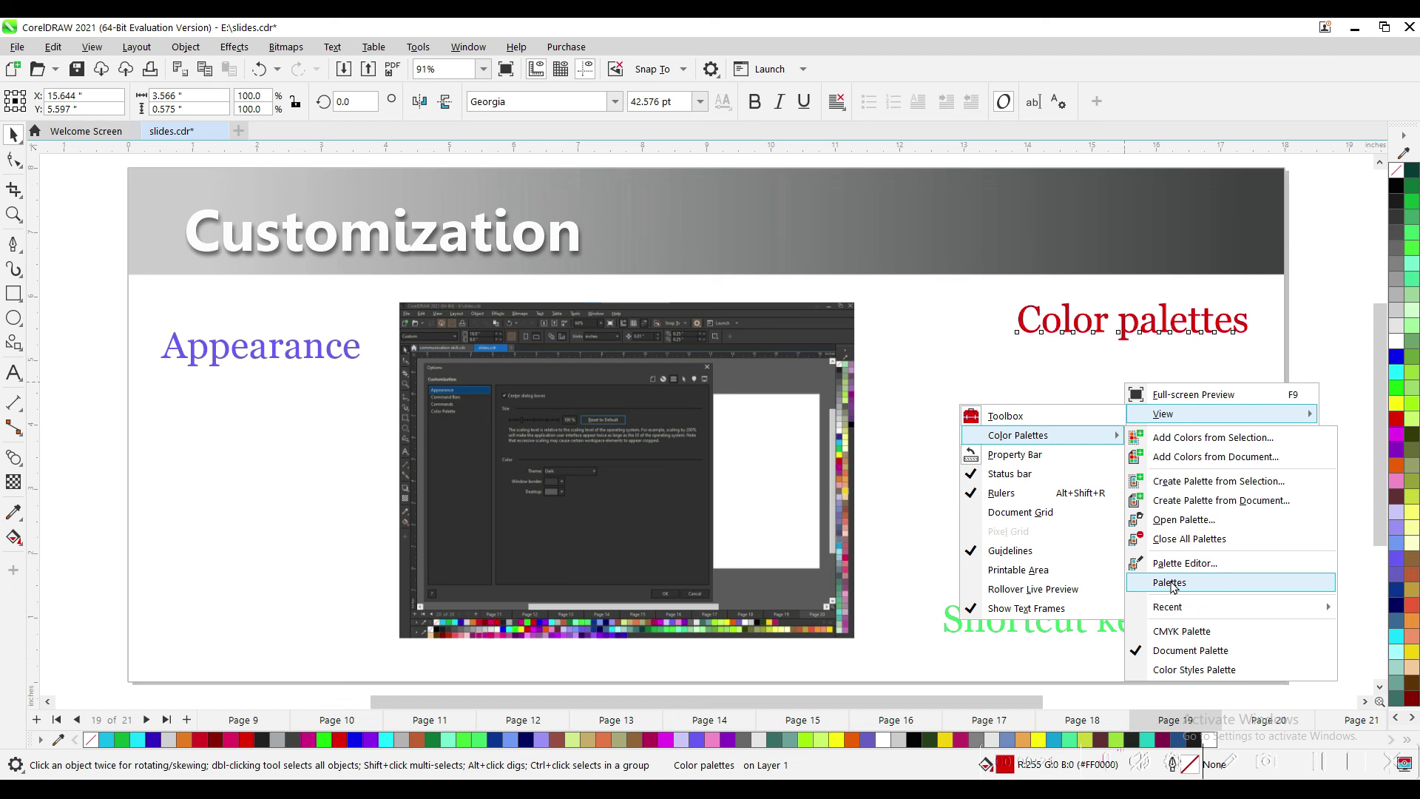
left_click(1171, 583)
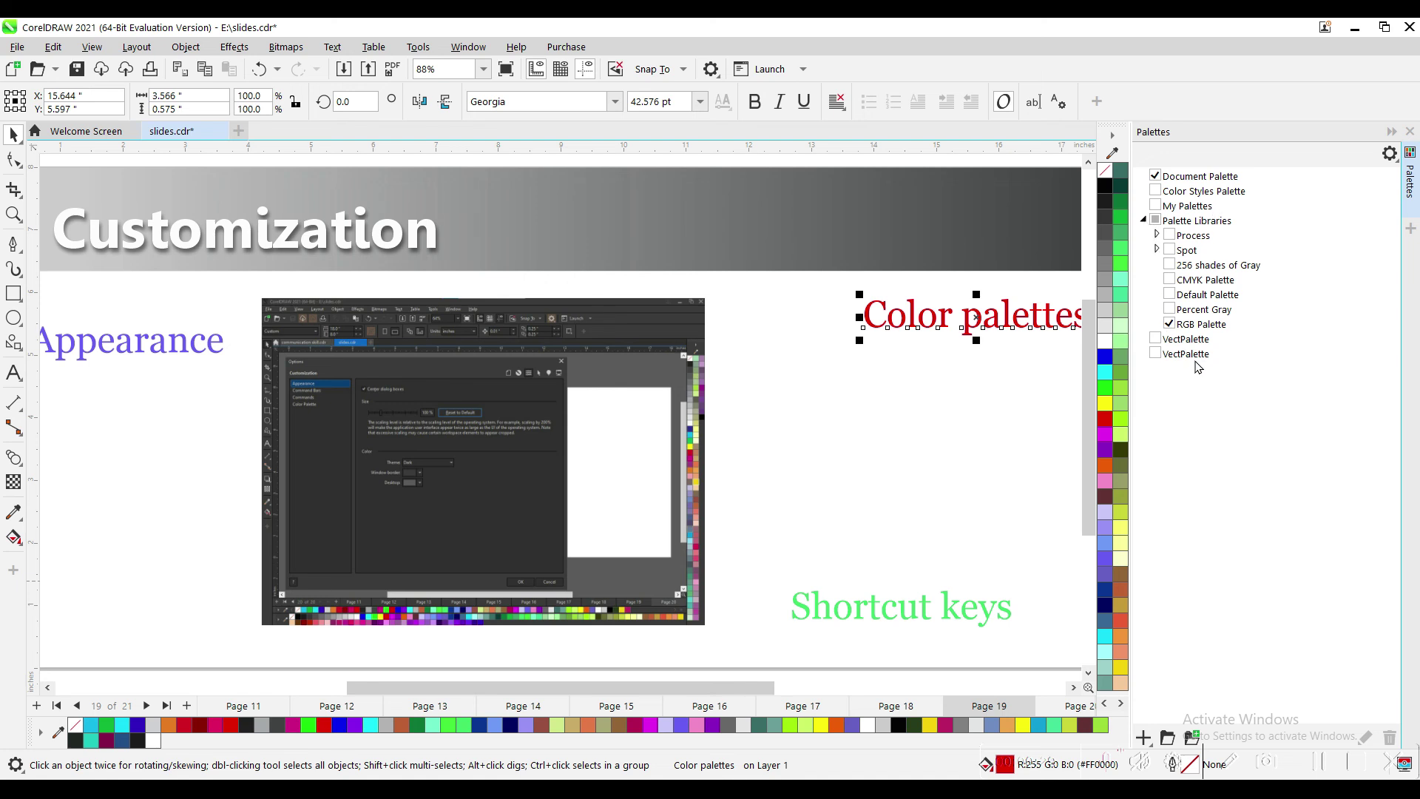
- Display the FOCOLTONE Colors, TOYO COLOR FINDER and 256 shades of Gray palettes and hide them again
left_click(1156, 250)
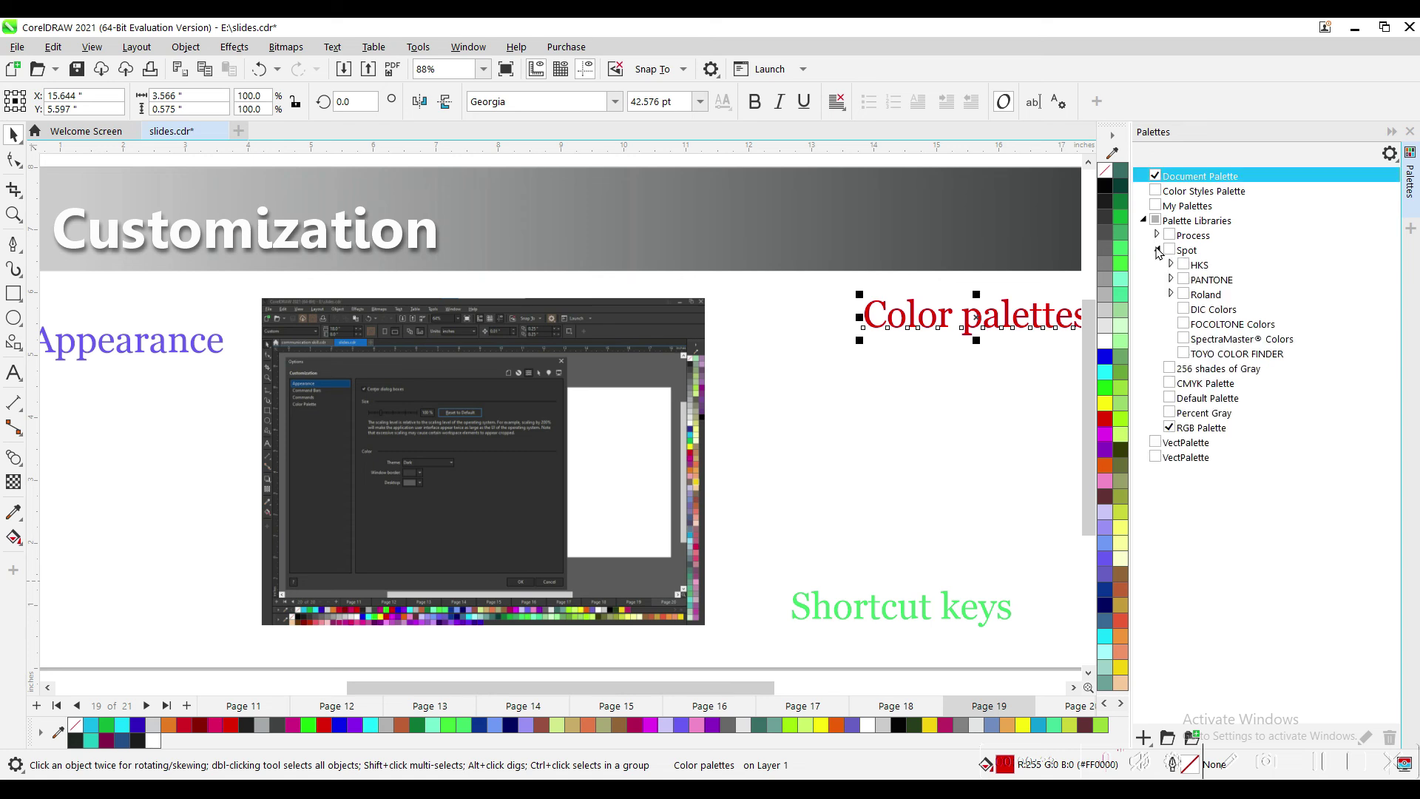
left_click(1183, 325)
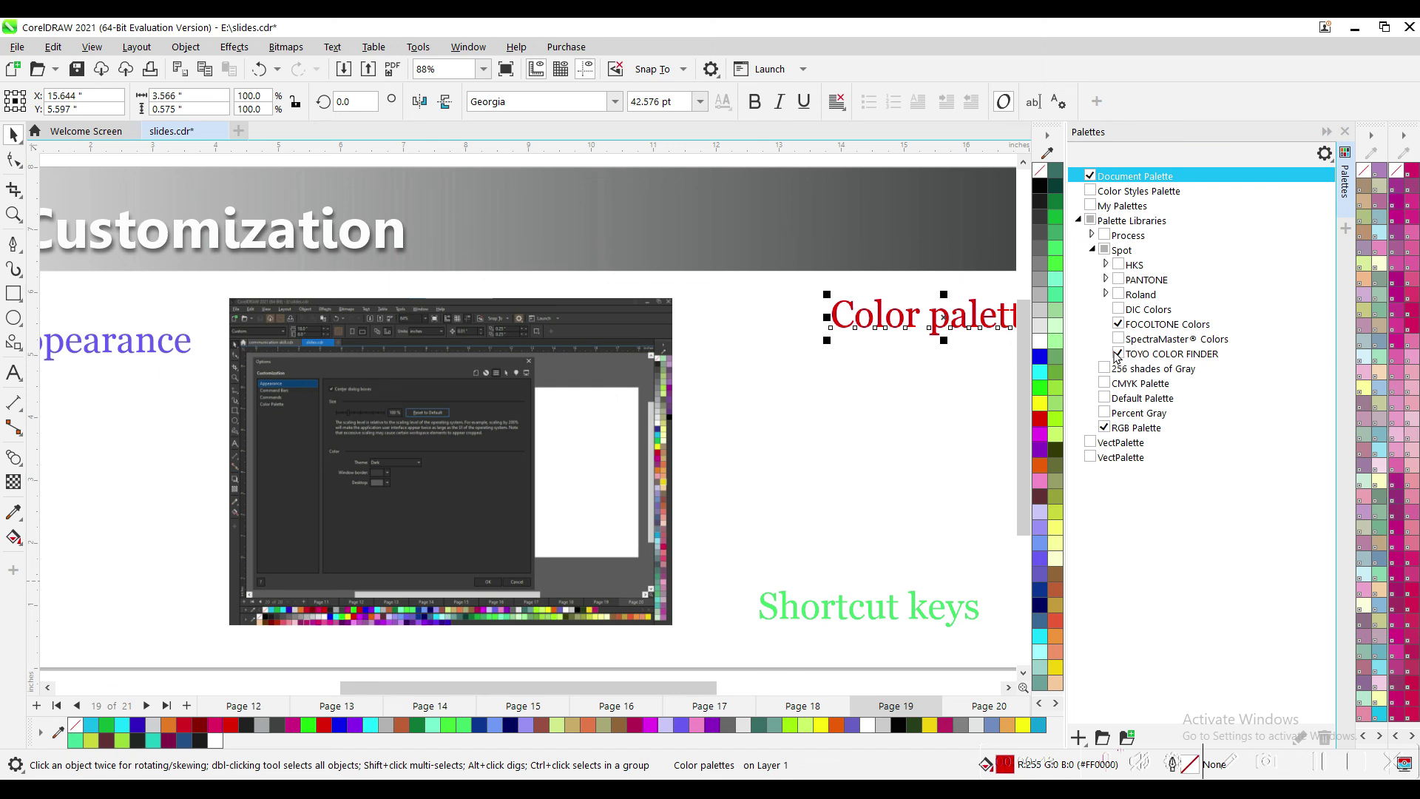
left_click(1118, 353)
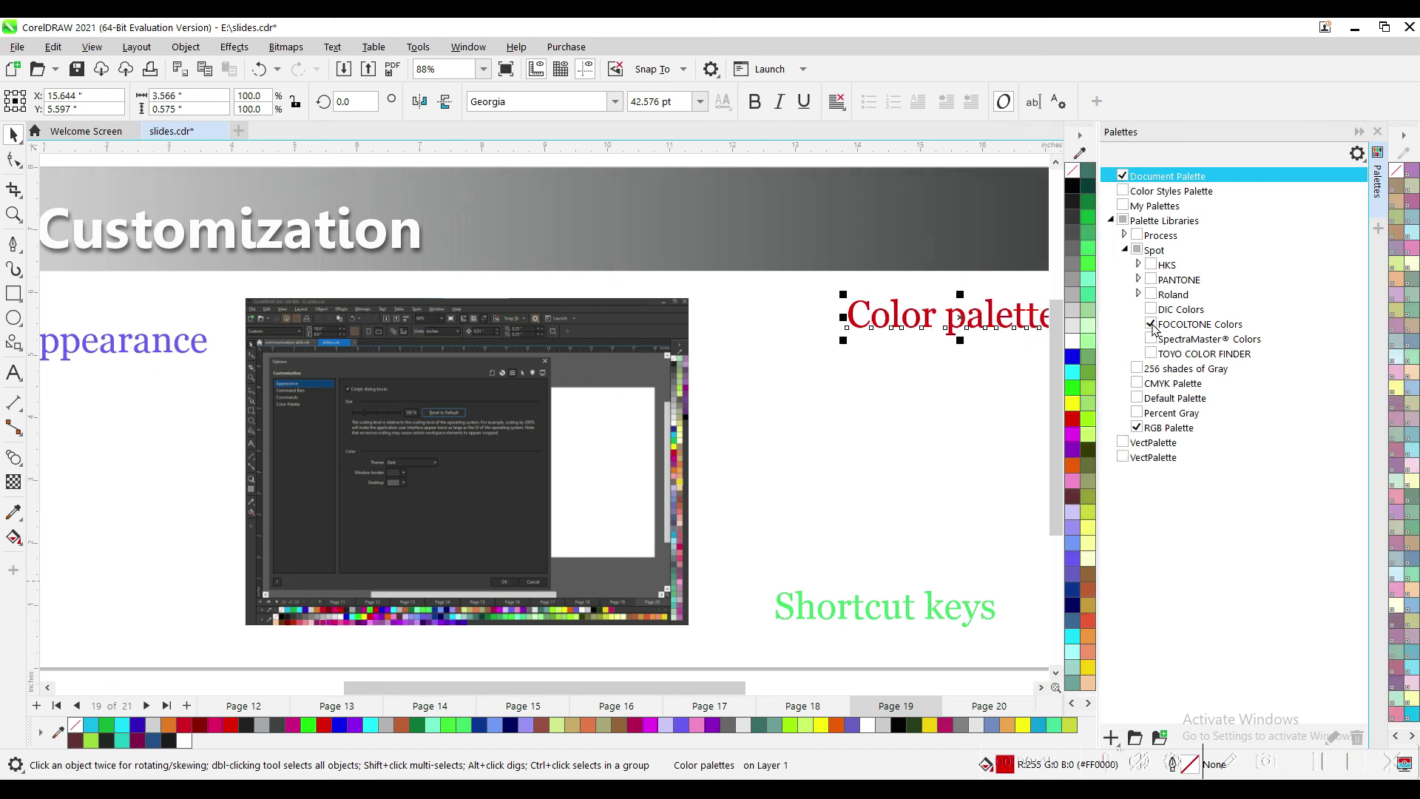
left_click(1150, 324)
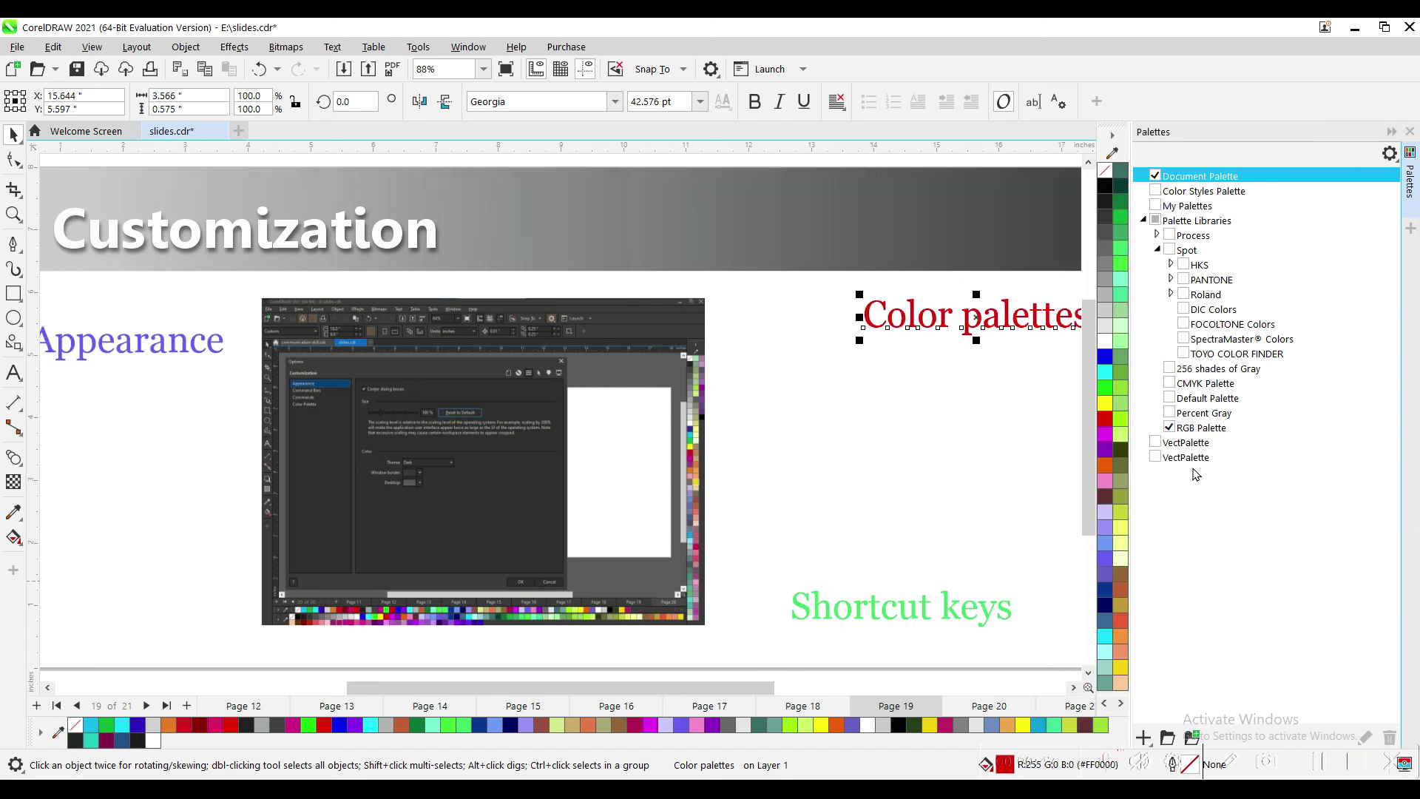
left_click(1169, 369)
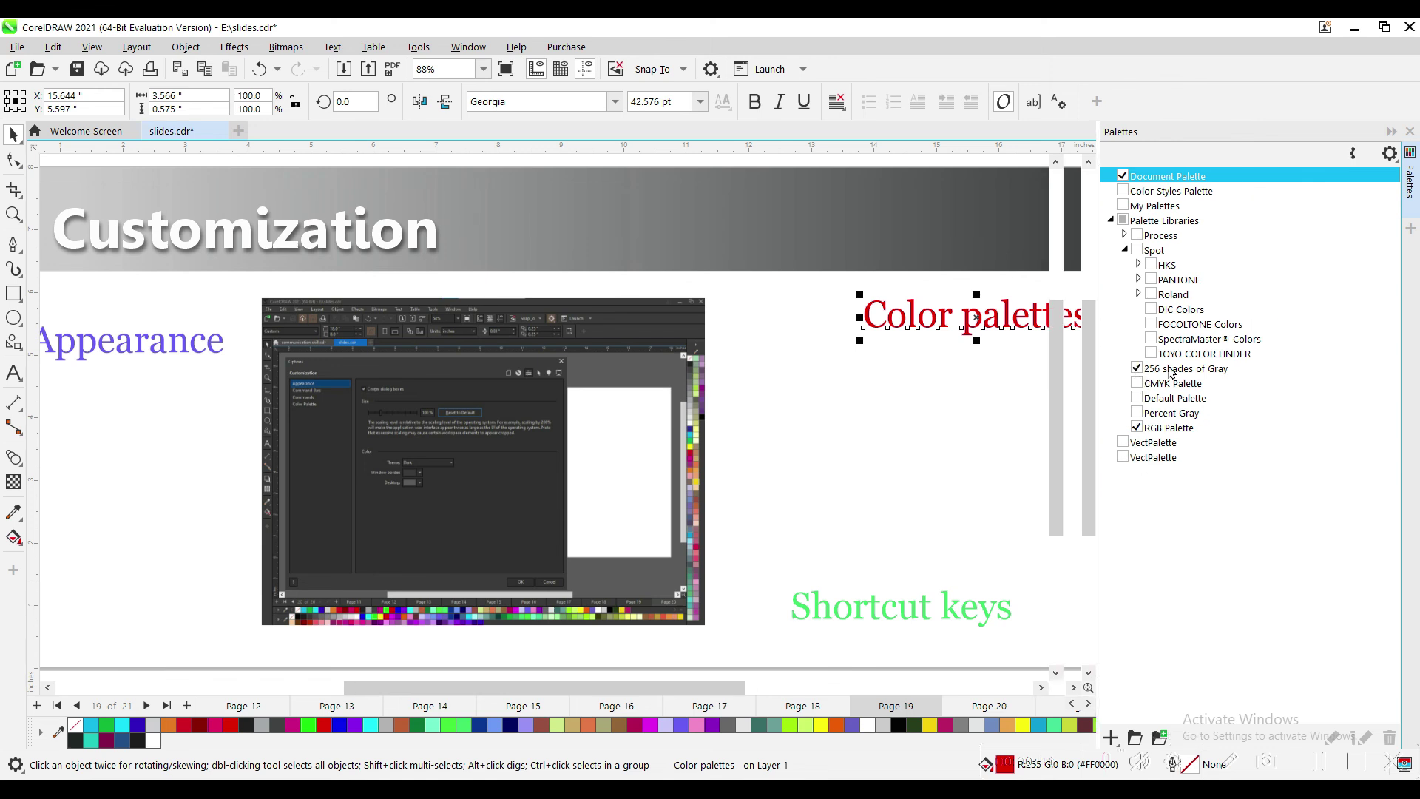
left_click(1136, 369)
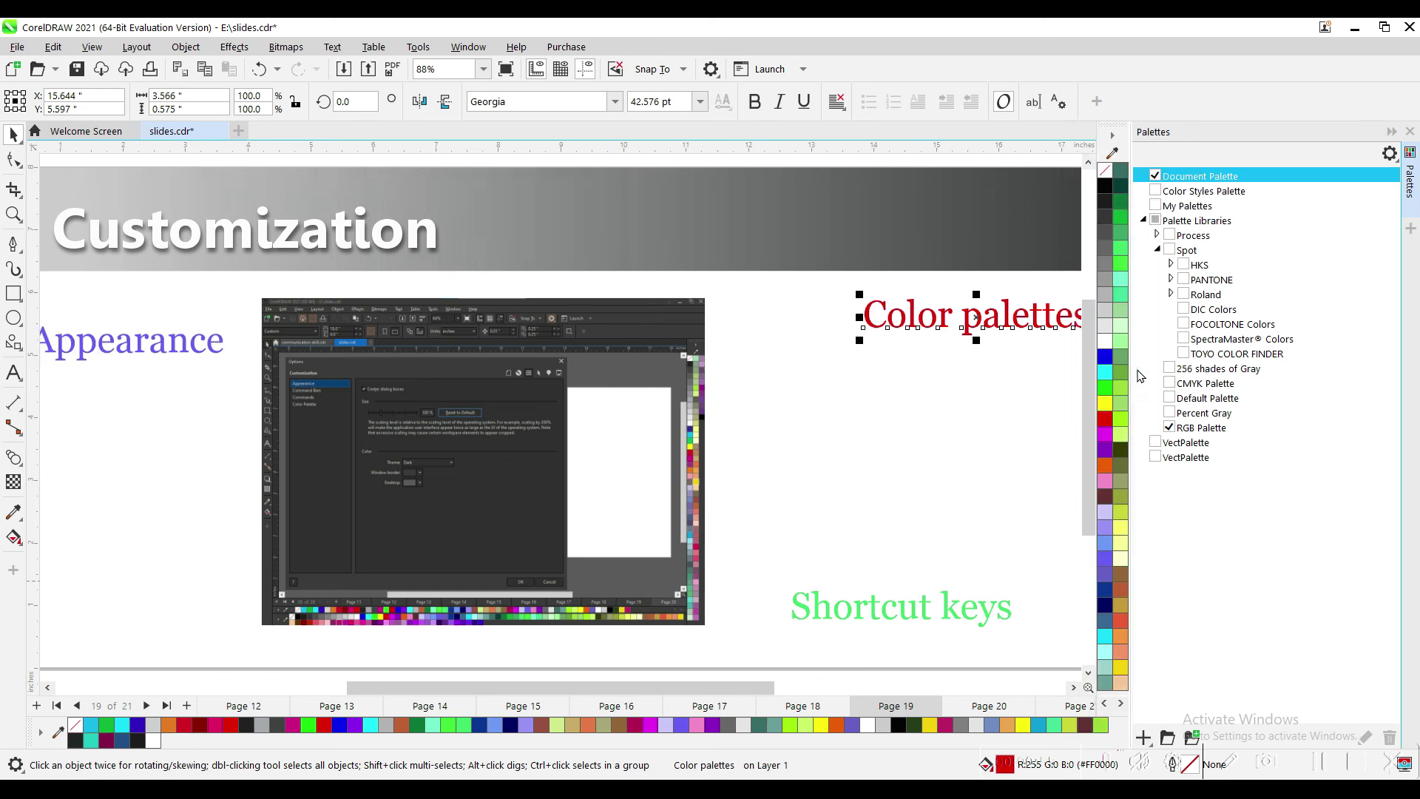
- Display the HKS E spot palette, browse its swatches and hide it again
left_click(1171, 264)
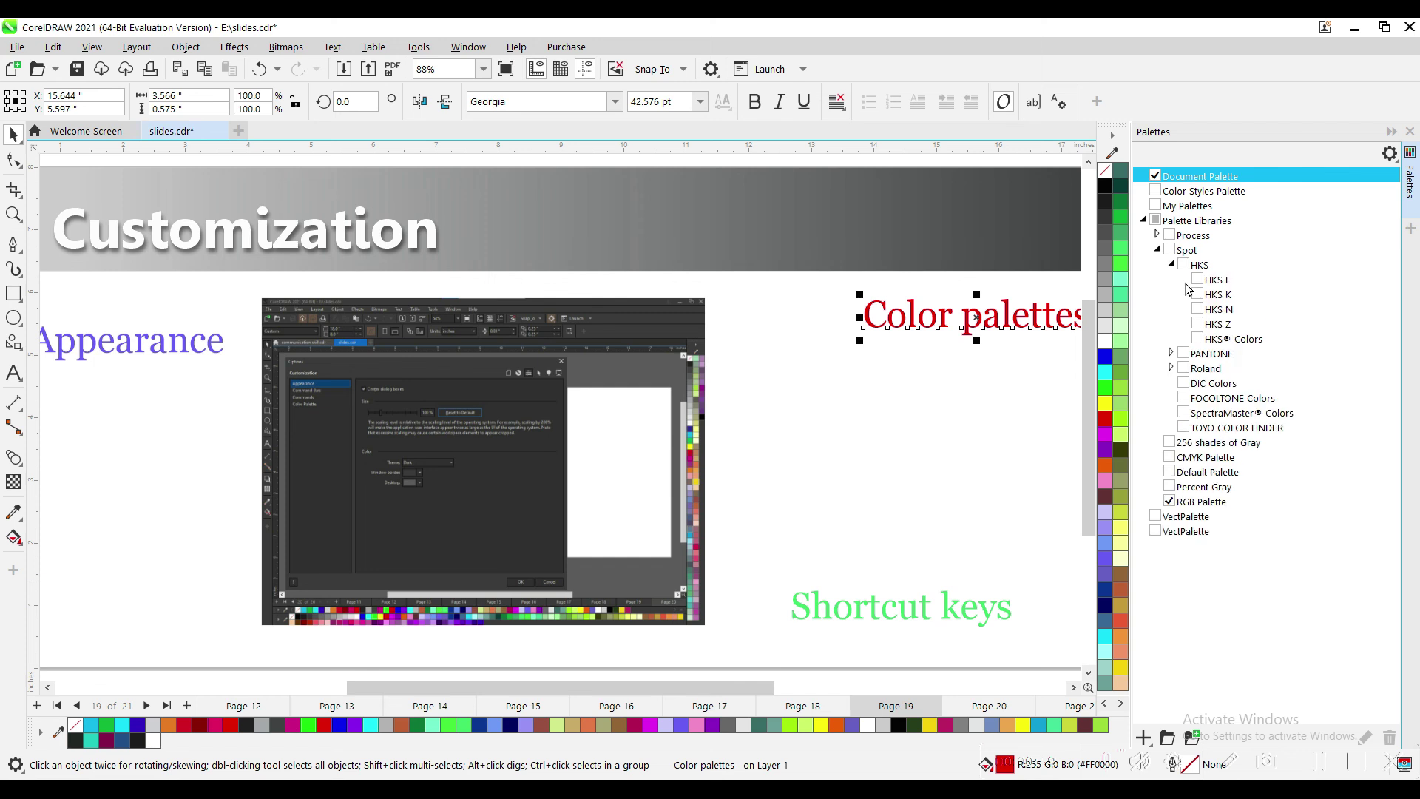
left_click(1198, 281)
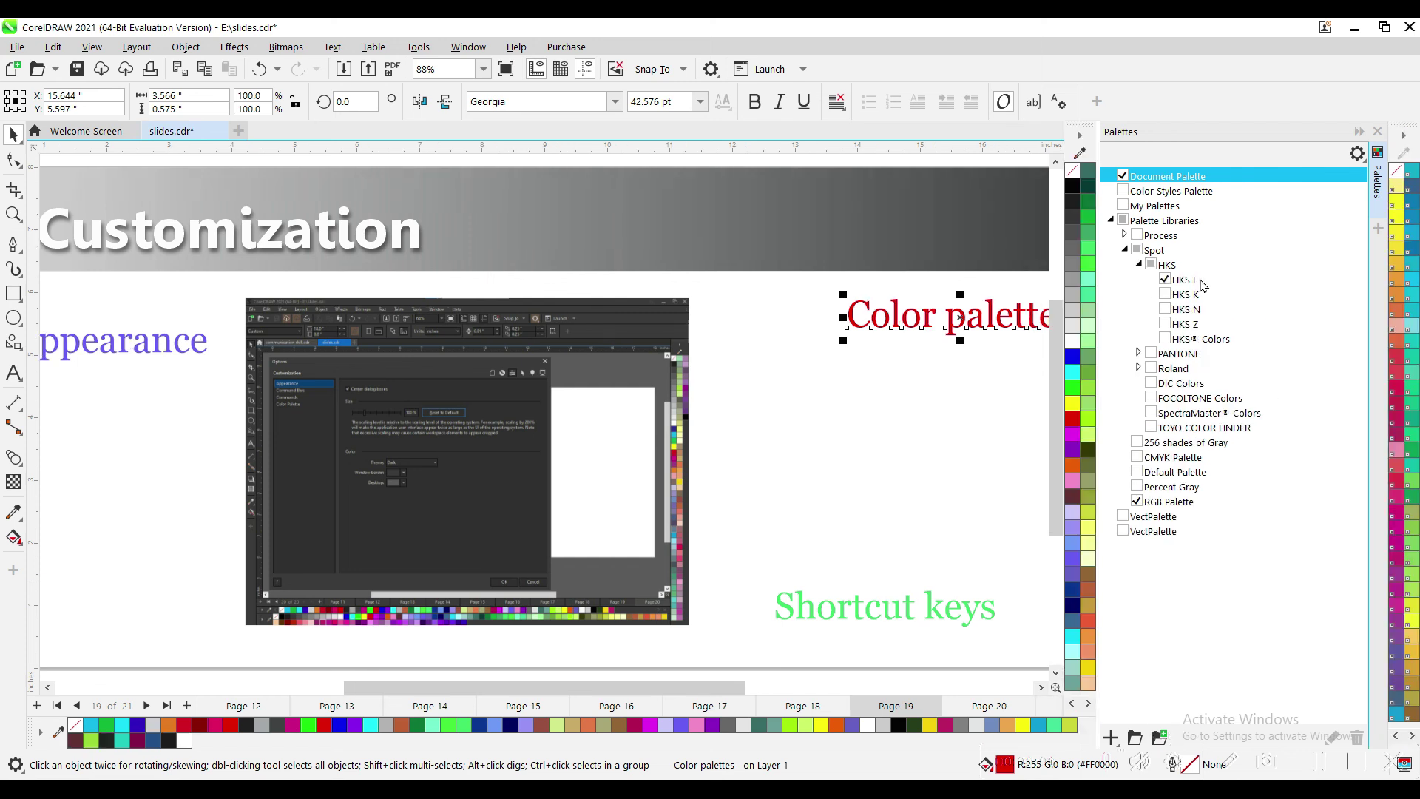
left_click(1412, 737)
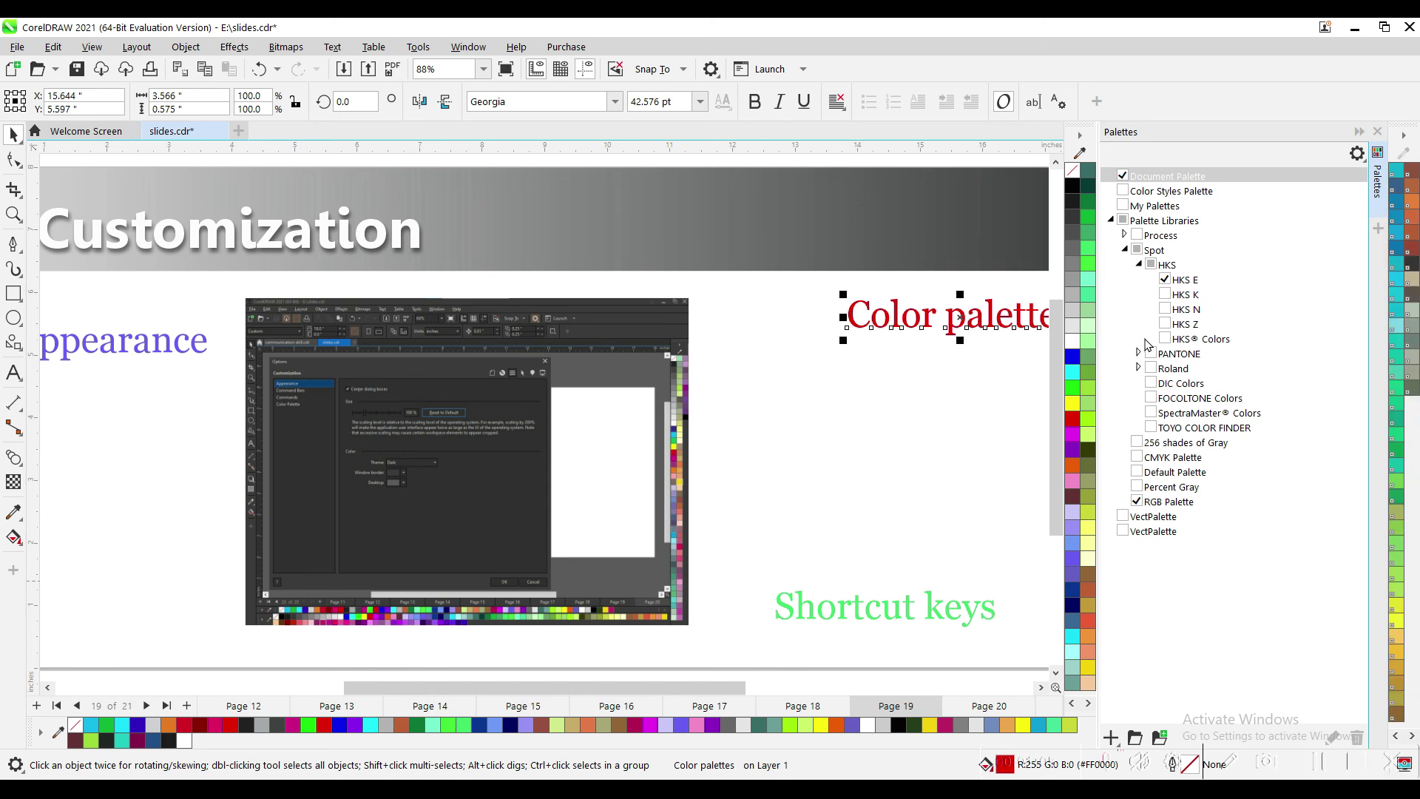
left_click(1164, 284)
left_click(1165, 281)
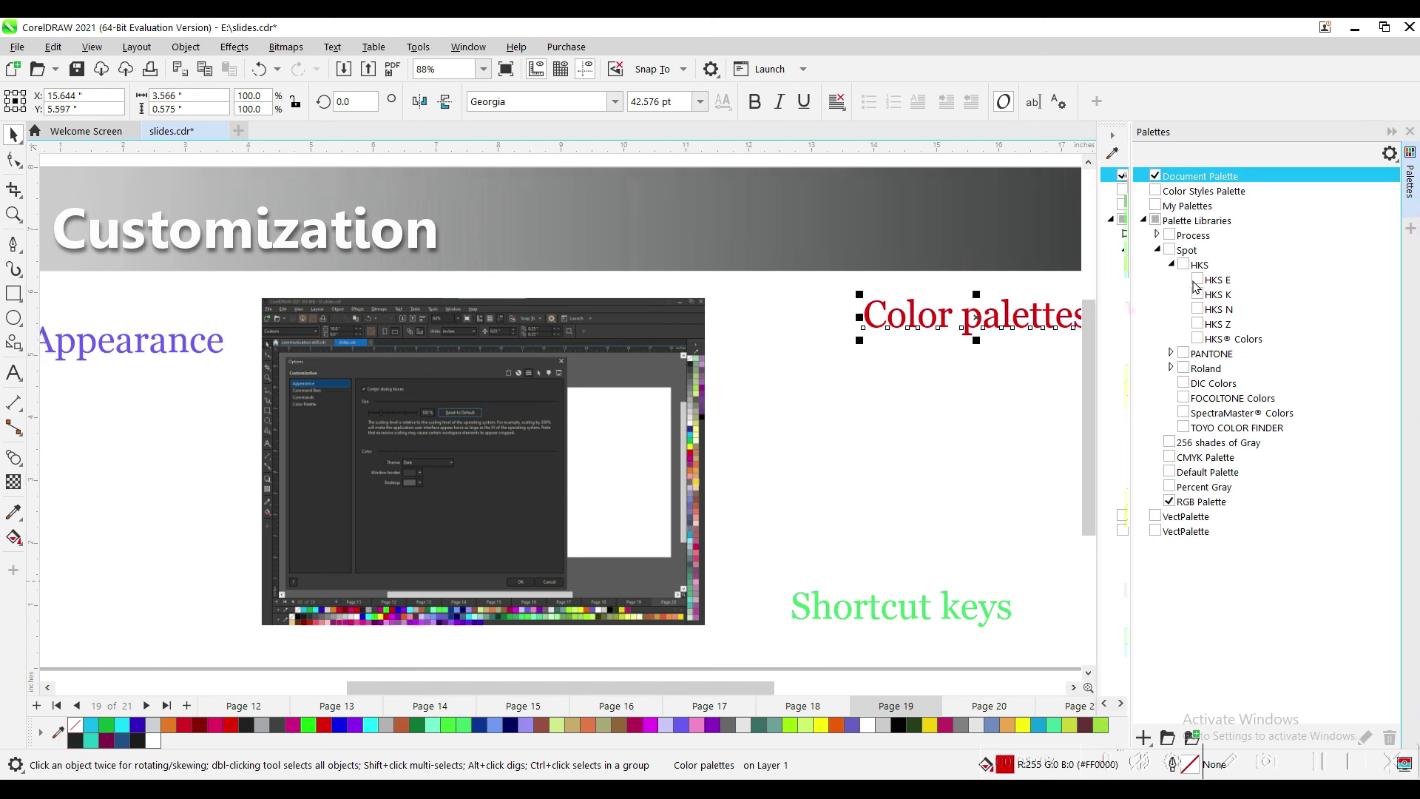
- Display the TRUMATCH Colors process palette, look through its full swatch range and hide it again
left_click(1158, 235)
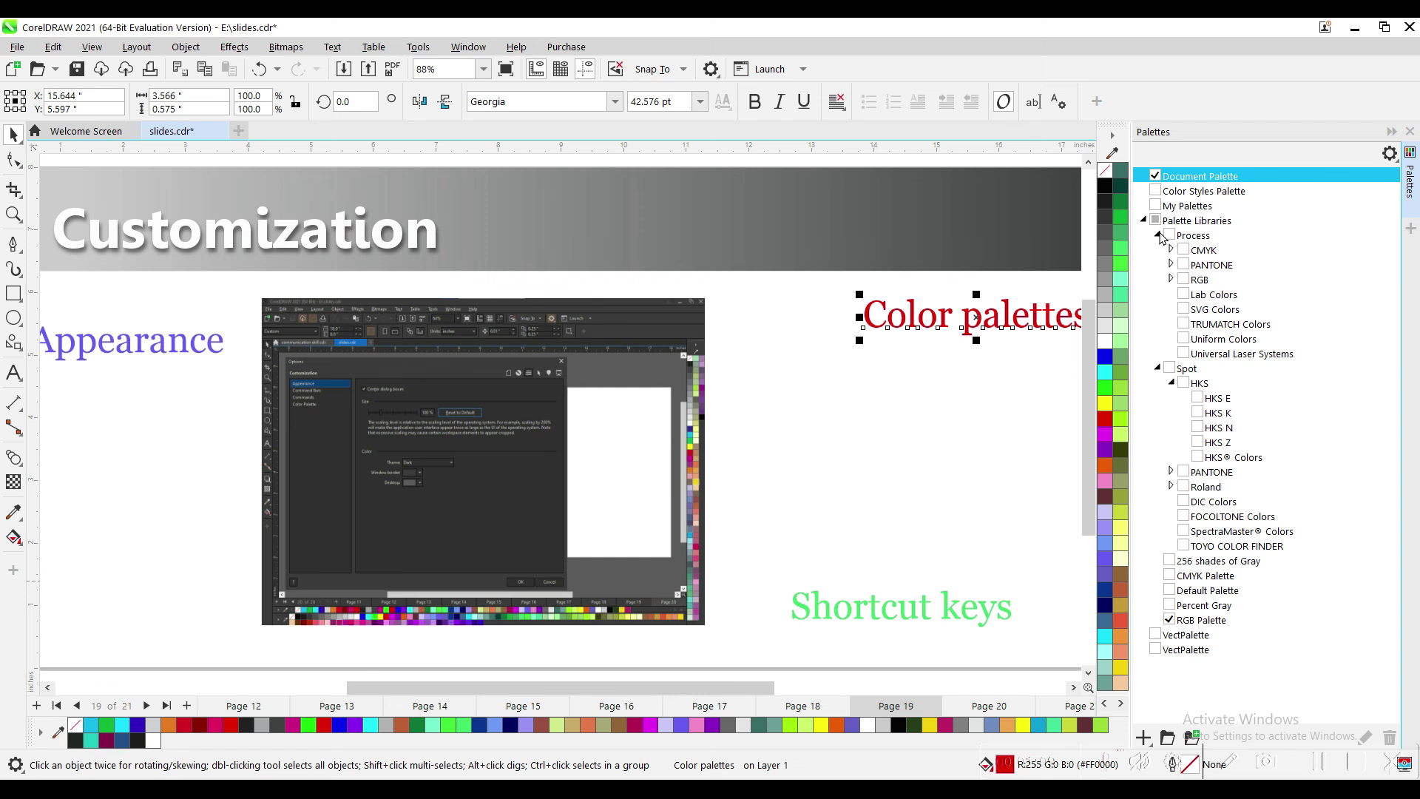
left_click(1183, 324)
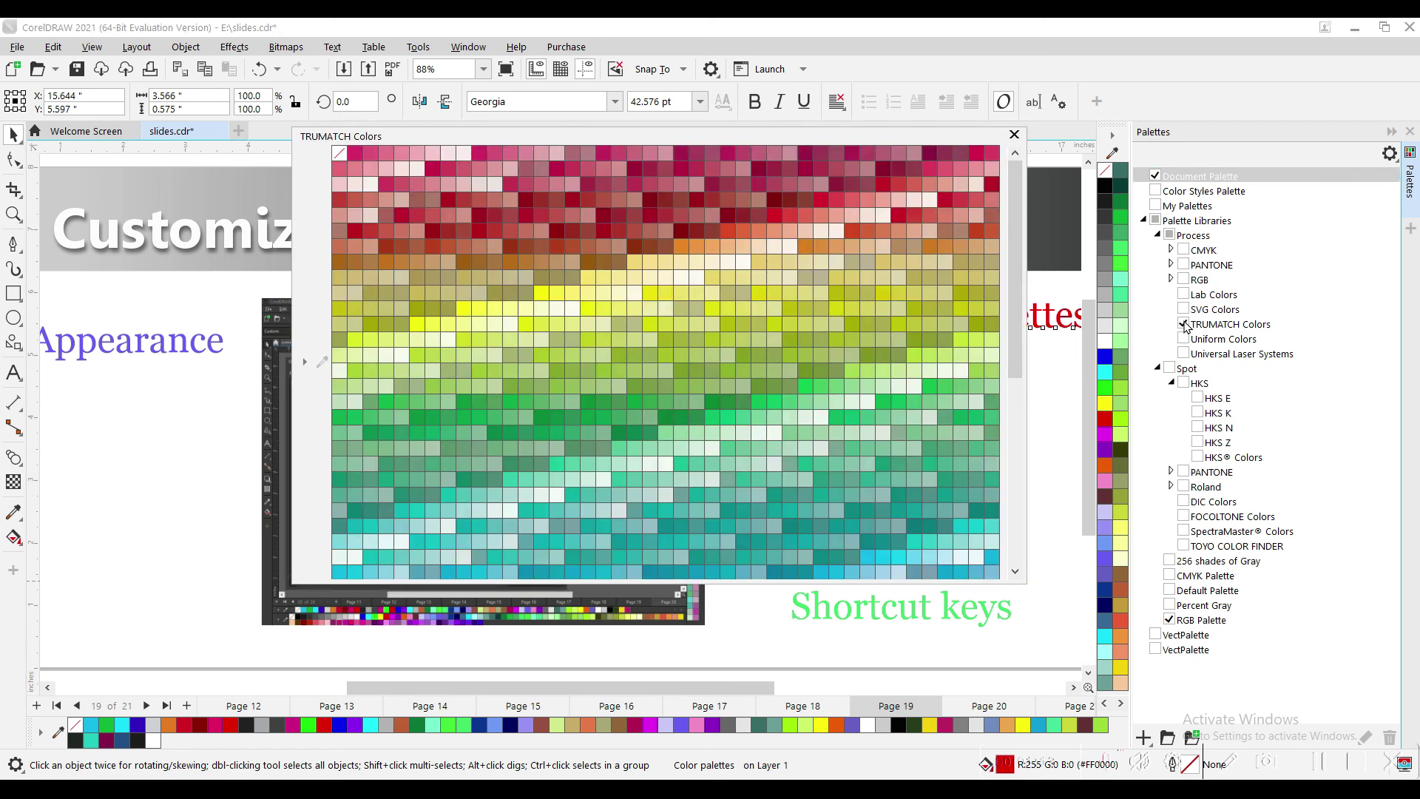
left_click_drag(1020, 260, 1020, 487)
left_click_drag(1018, 412, 1016, 181)
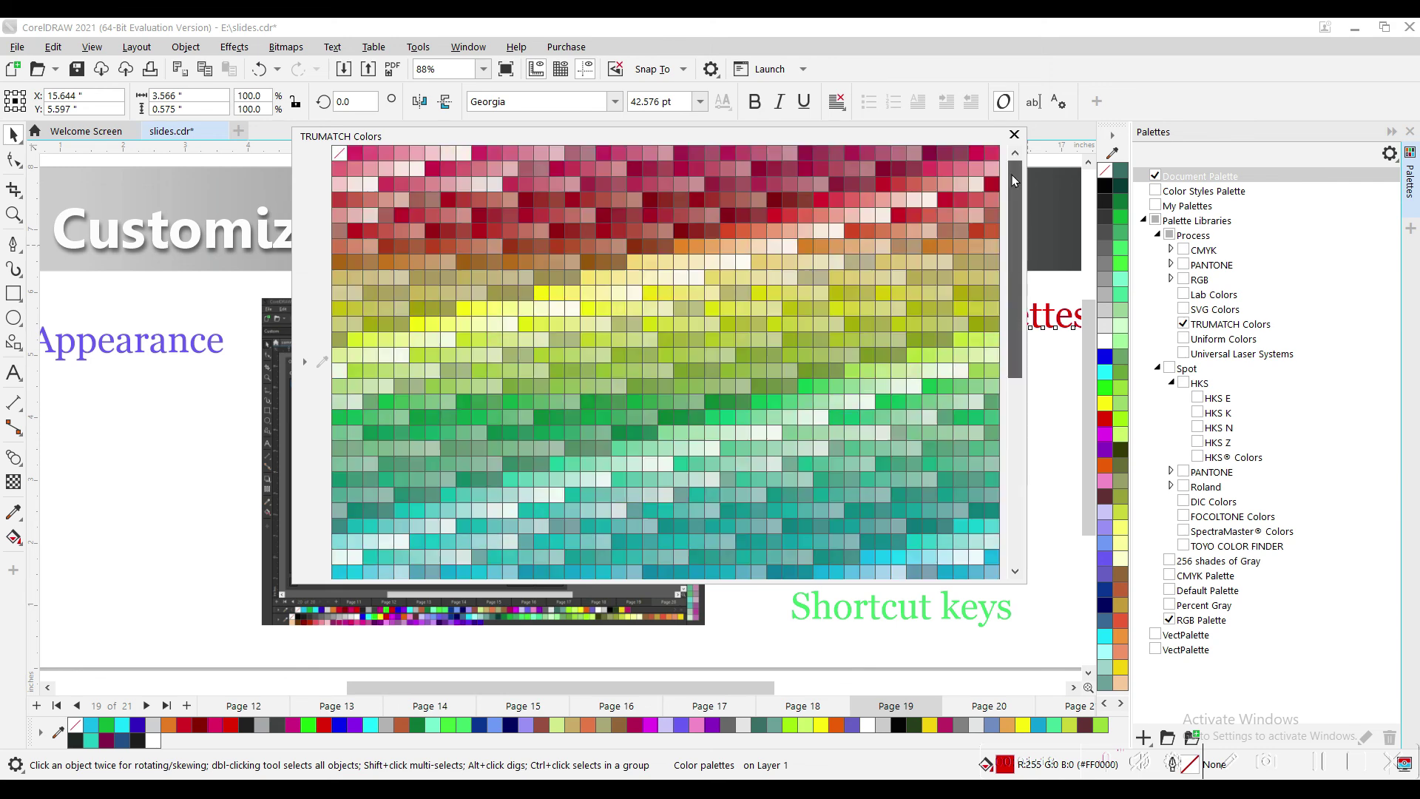
left_click(1183, 325)
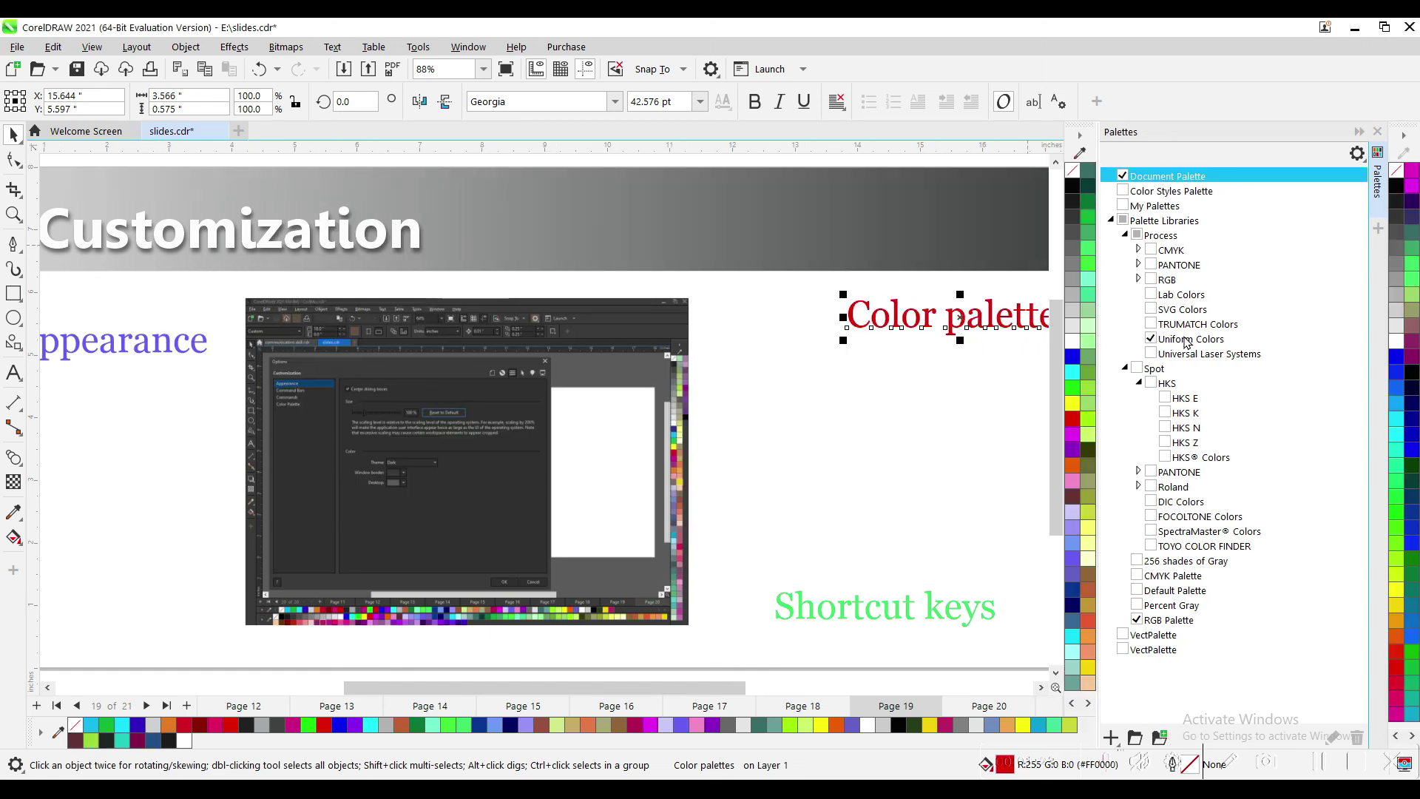
- Preview the Uniform Colors and Universal Laser Systems process palettes, hiding each one again
left_click(1151, 339)
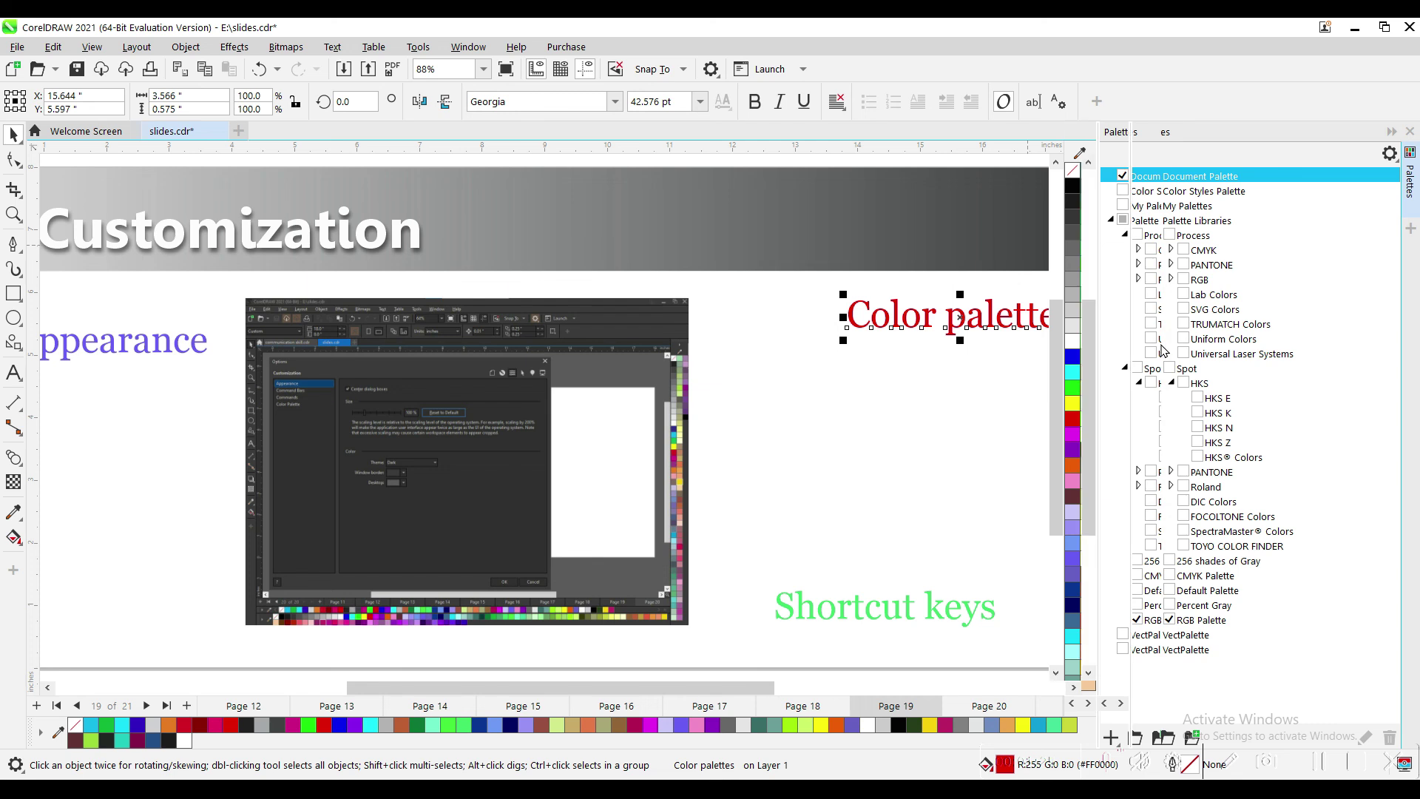
left_click(1183, 353)
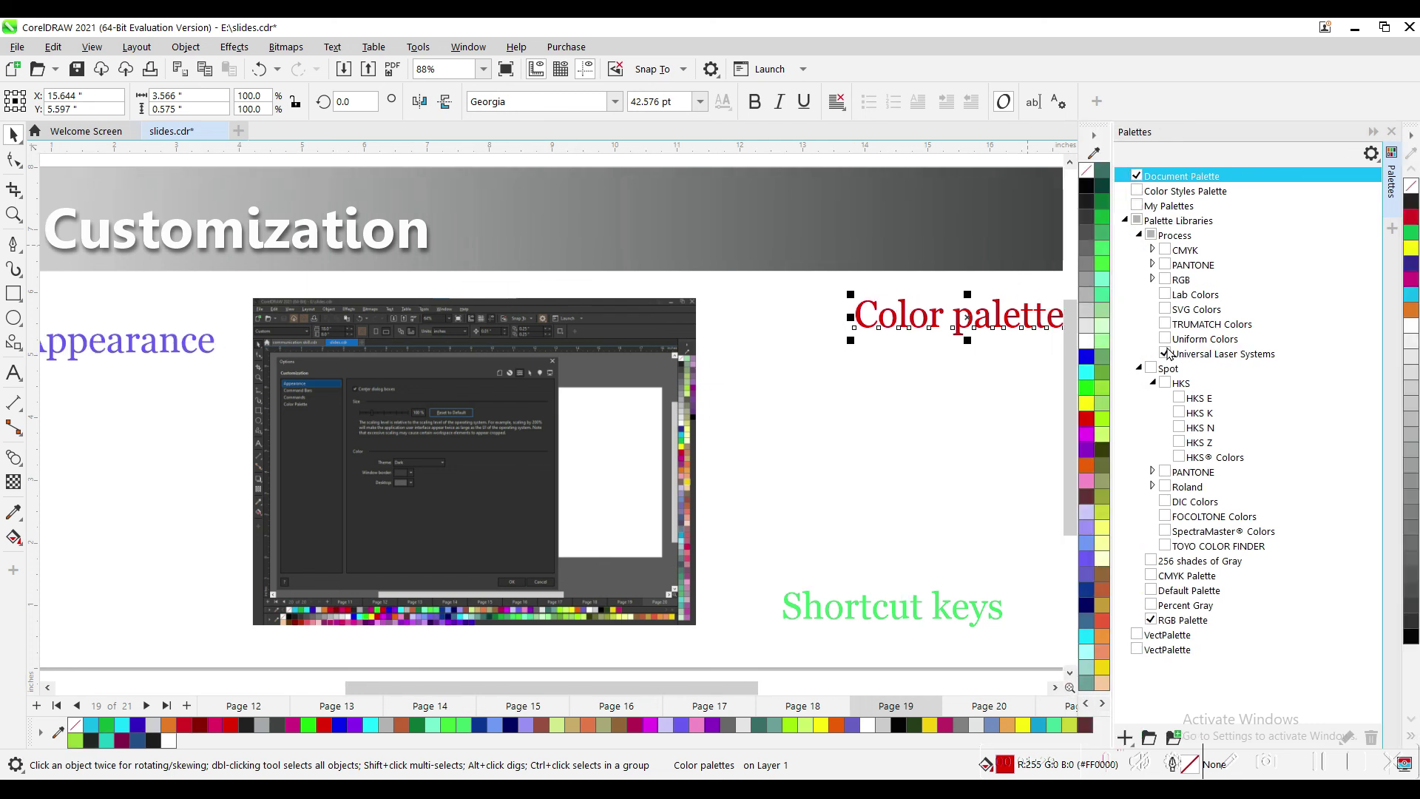
left_click(1166, 353)
- Display and hide the Lab Colors process palette, and close the Palettes docker
left_click(1183, 295)
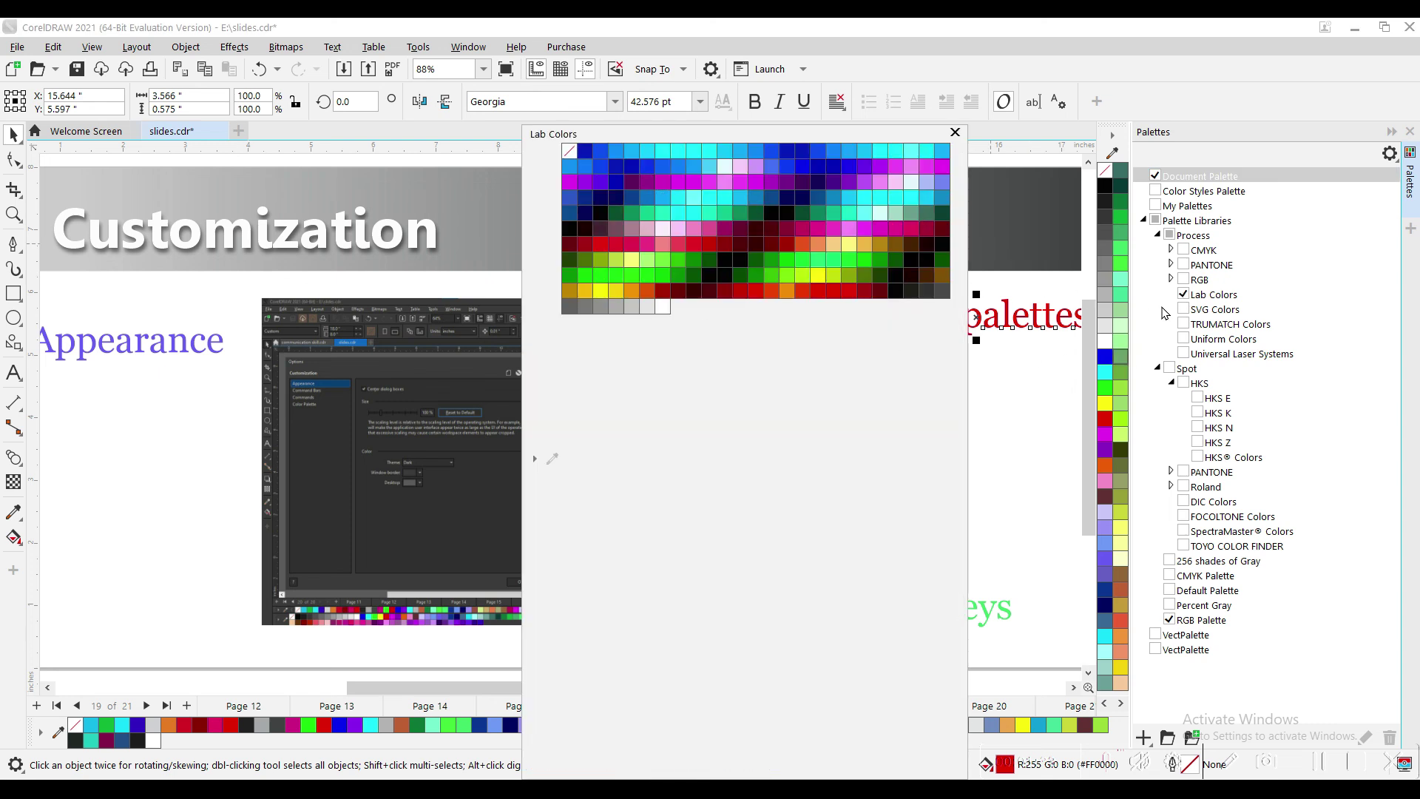
left_click(1183, 295)
left_click(1183, 295)
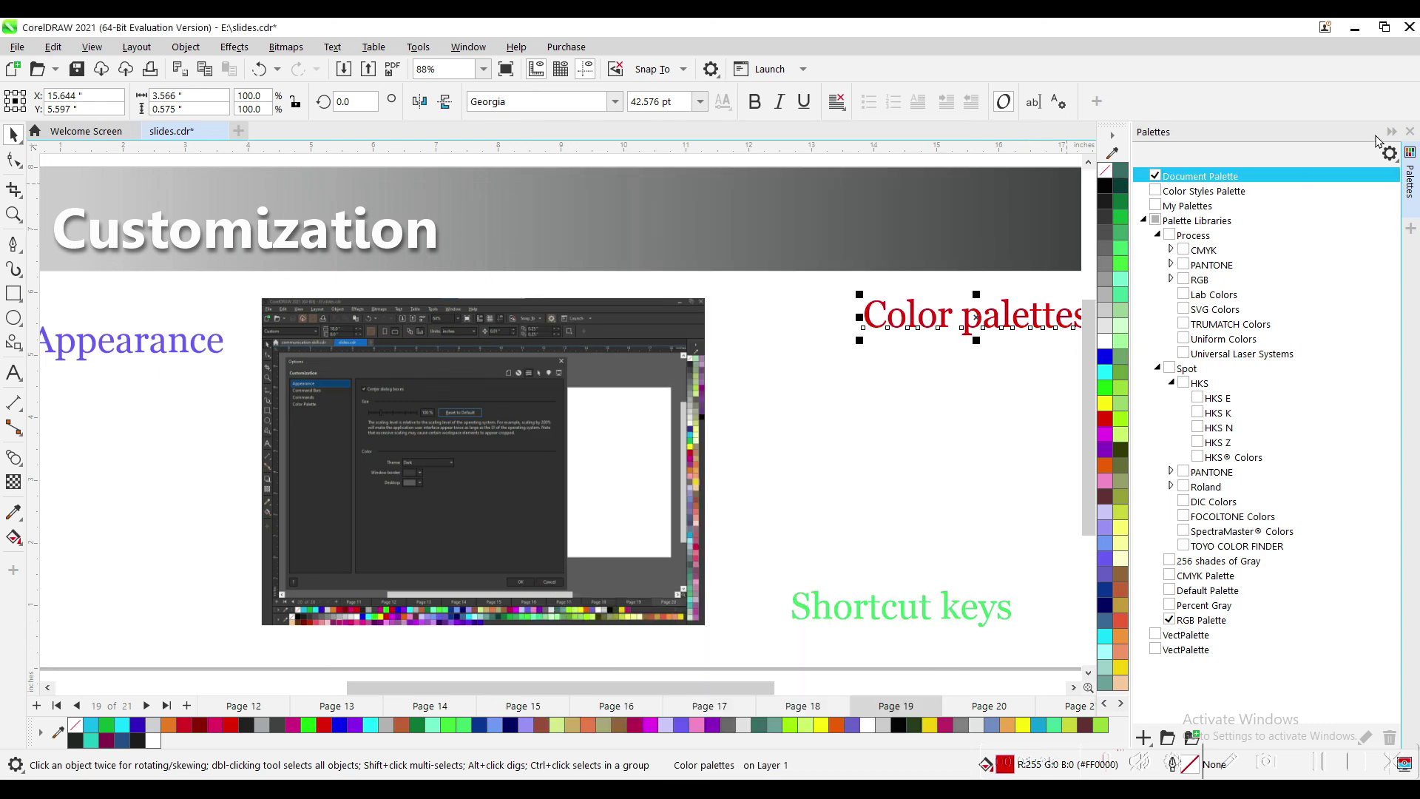
left_click(1409, 131)
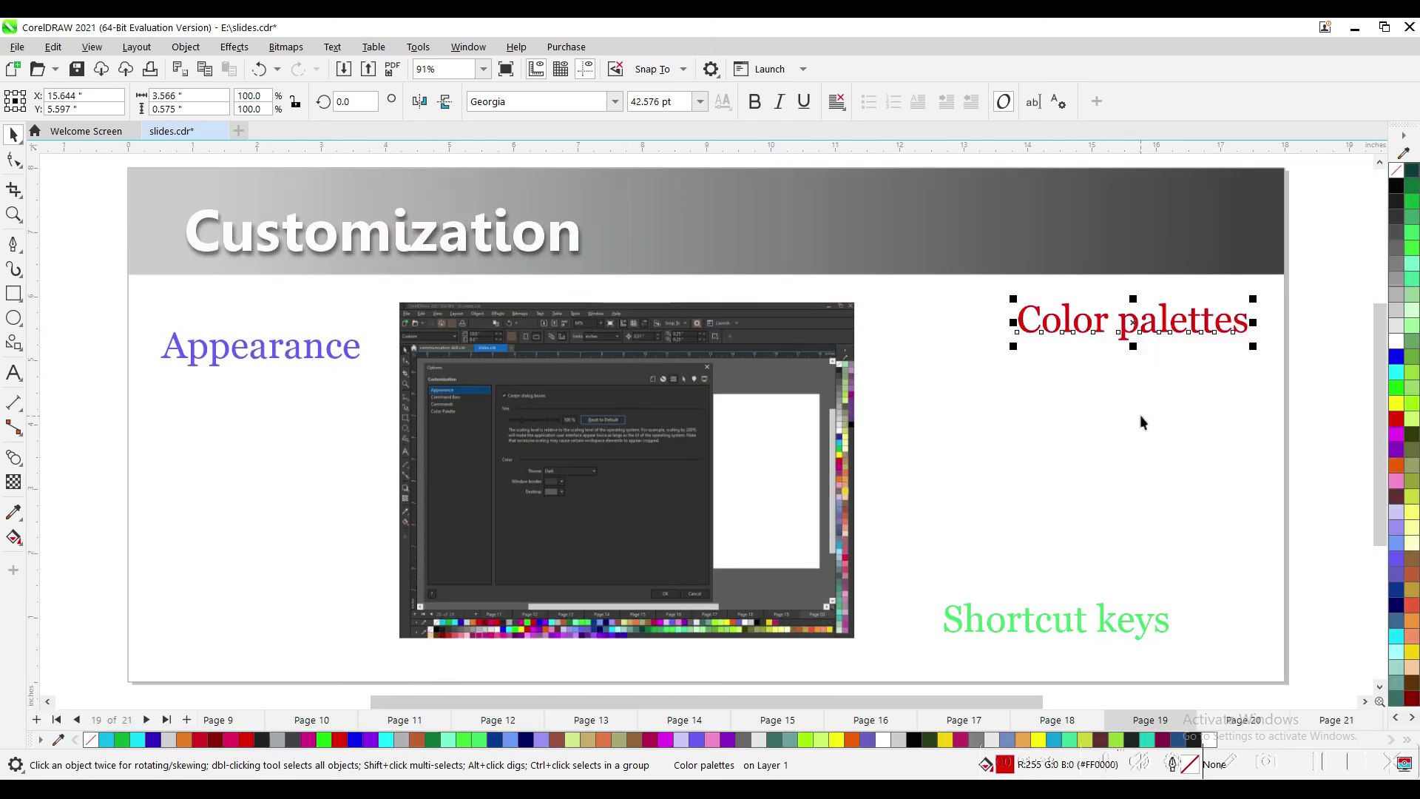
- Select the Appearance text and change the interface theme to Dark in the Customization options
left_click(1087, 426)
left_click(289, 356)
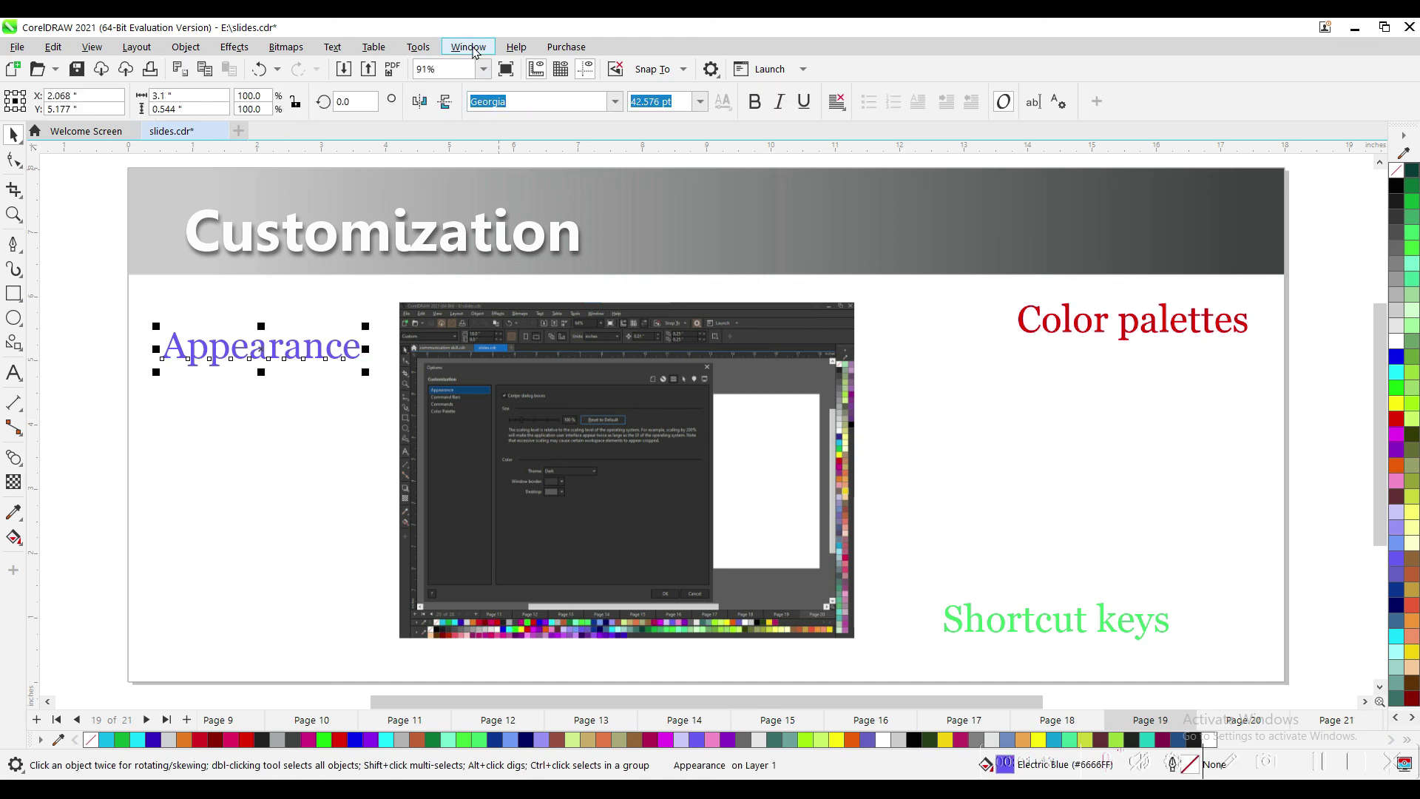
left_click(477, 50)
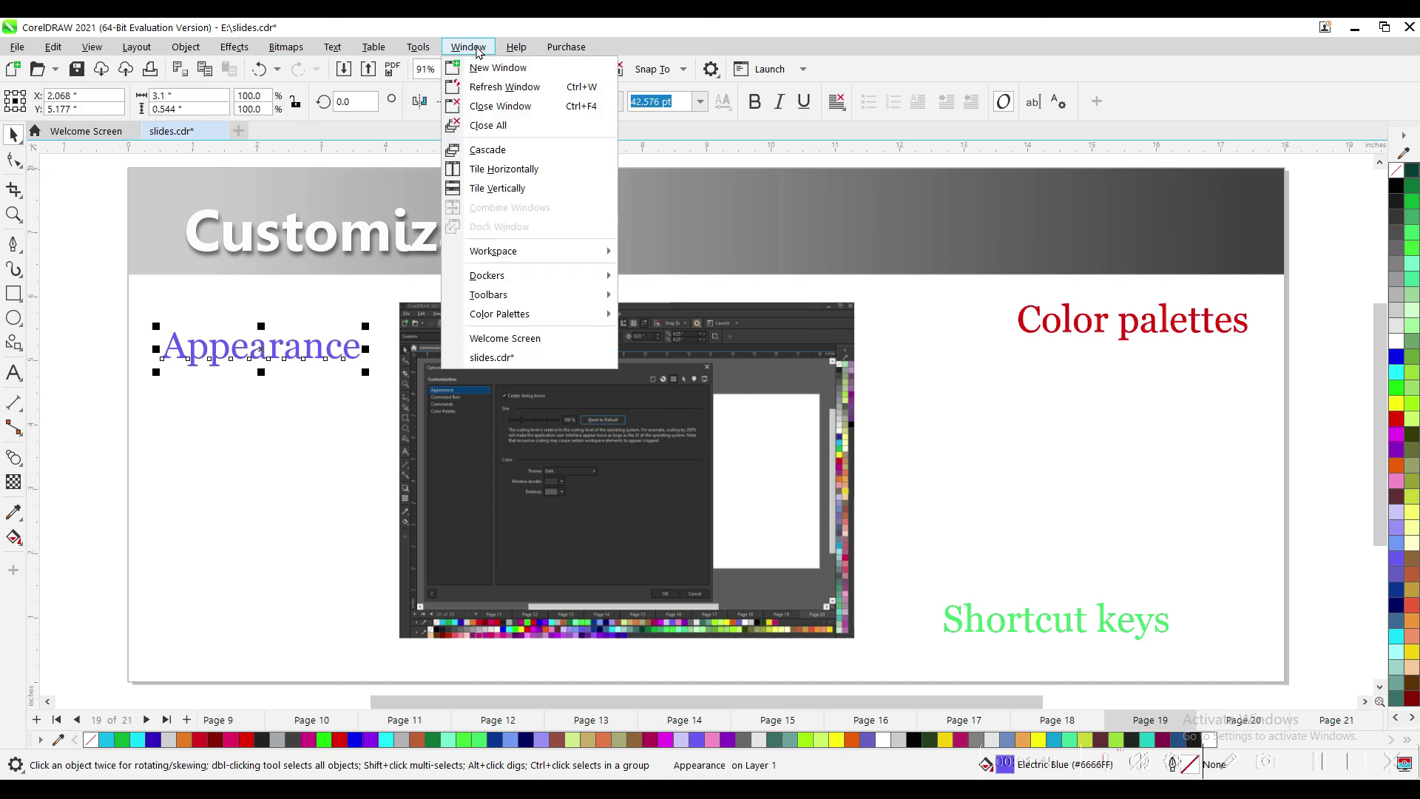
left_click(517, 49)
left_click(530, 49)
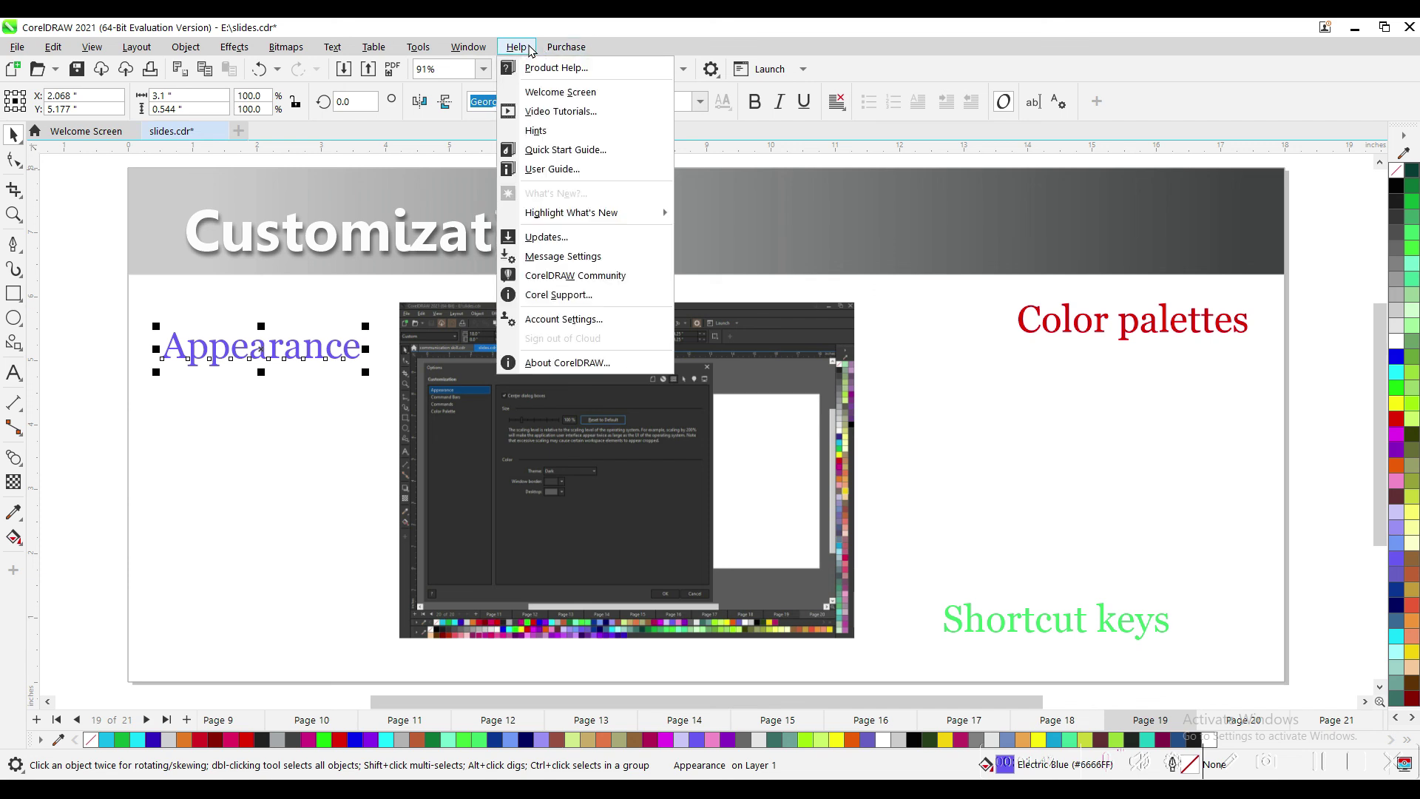
mouse_move(421, 49)
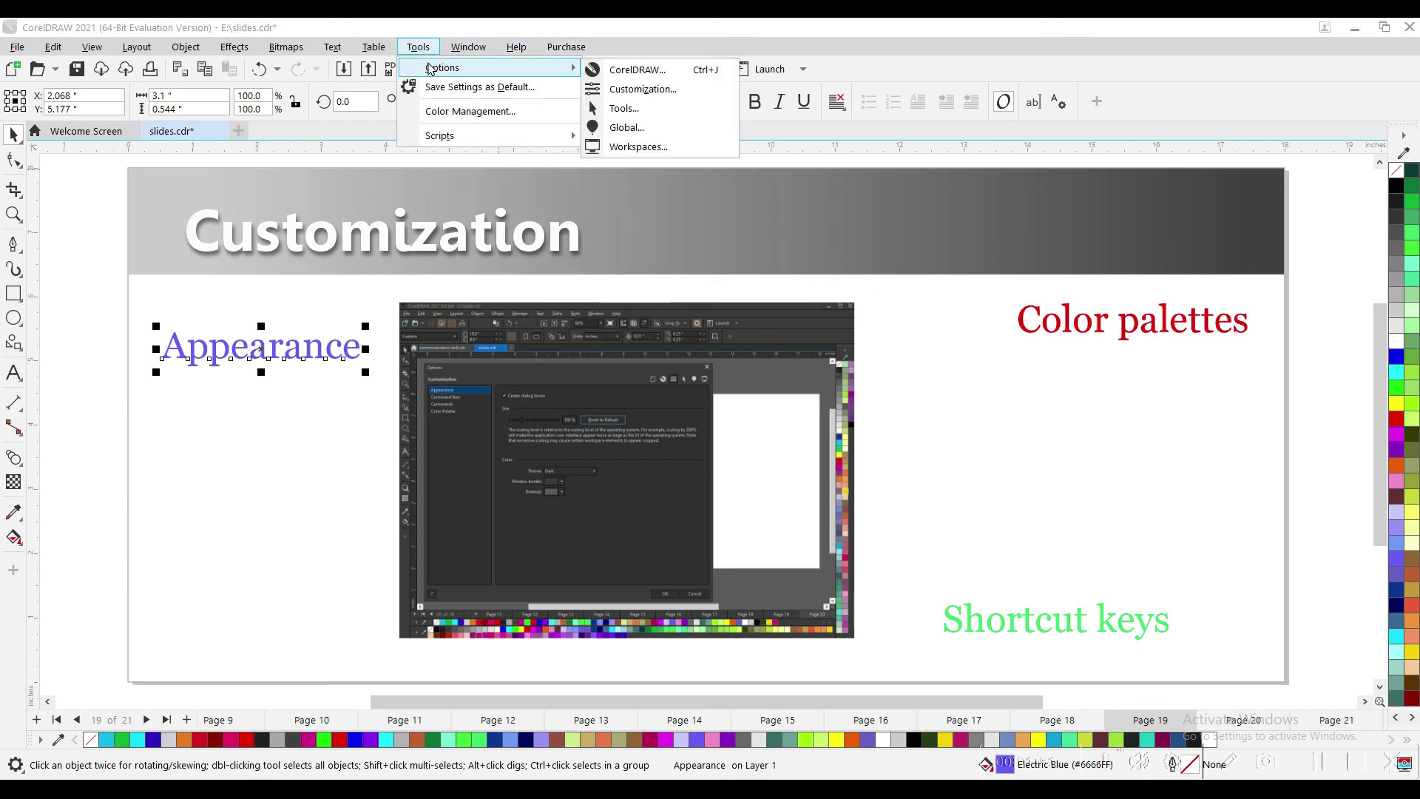
left_click(632, 88)
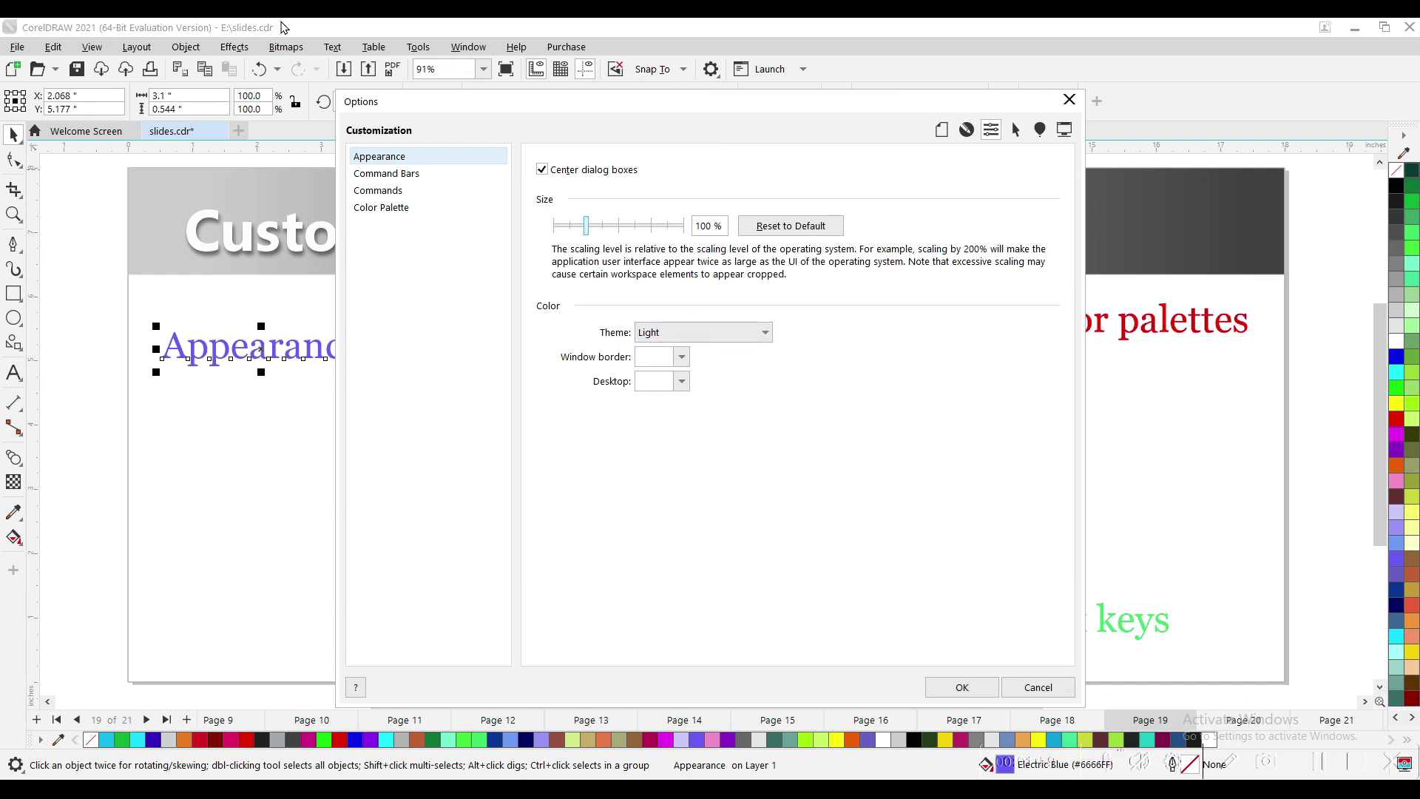
left_click(725, 337)
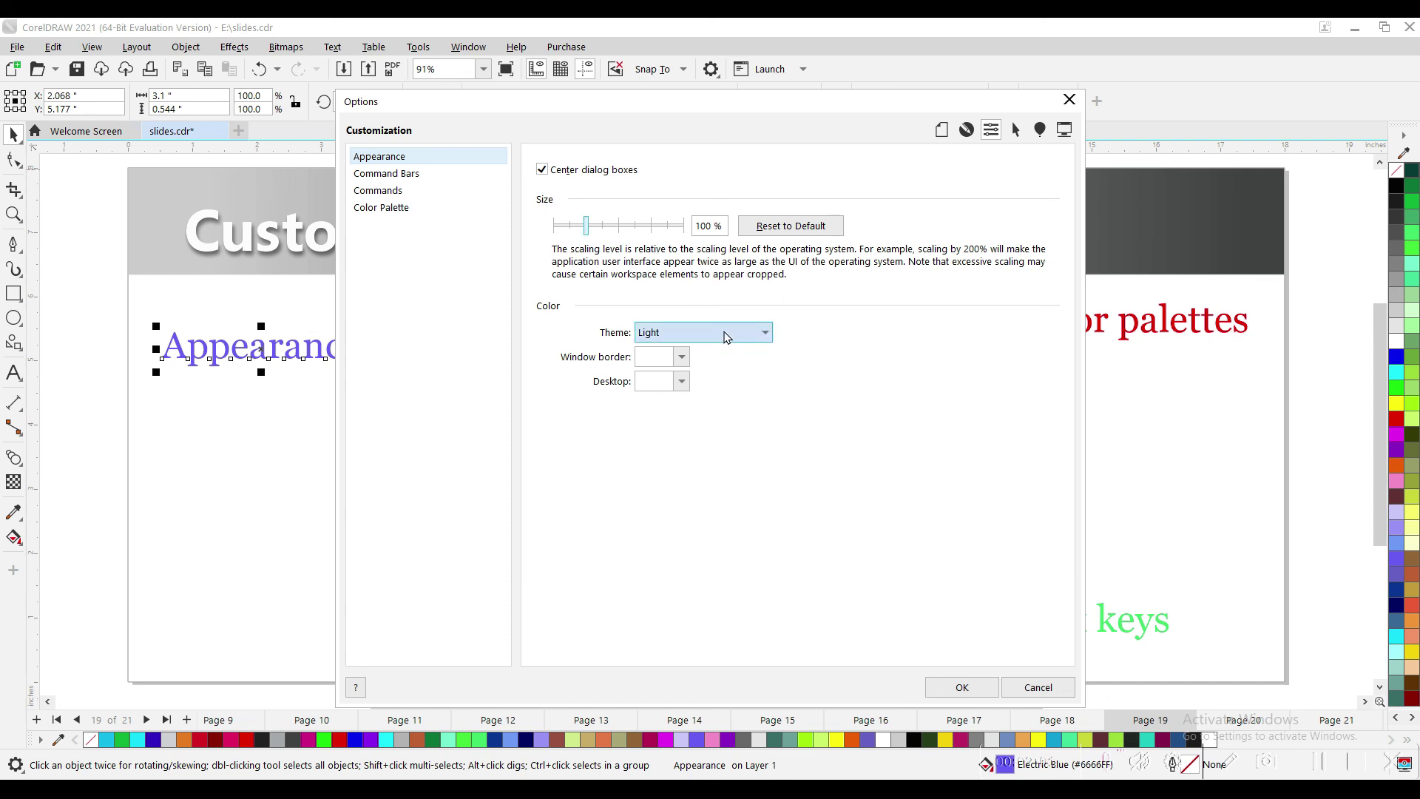
left_click(684, 377)
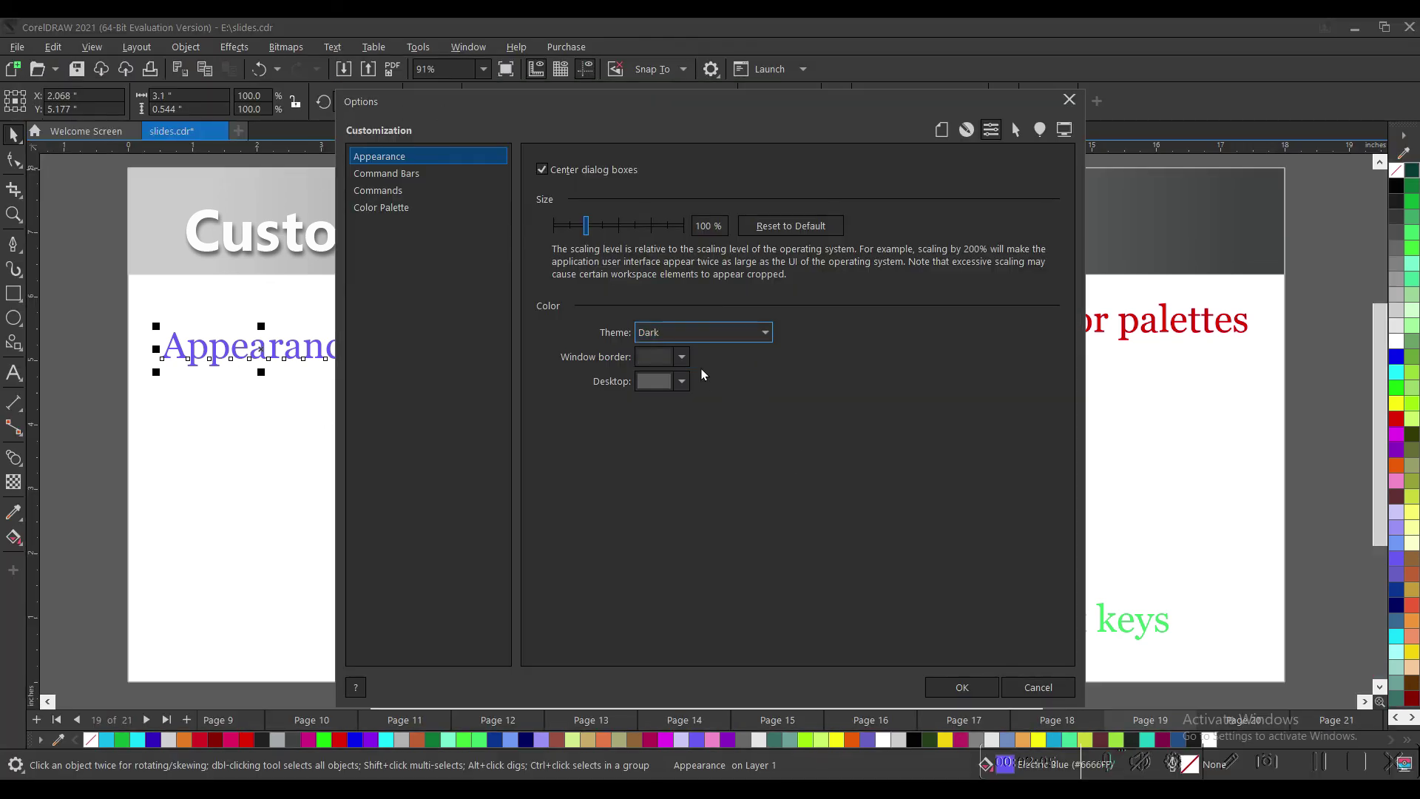
- Turn the Zoom and Text toolbars on and off again in the Command Bars settings
left_click(371, 175)
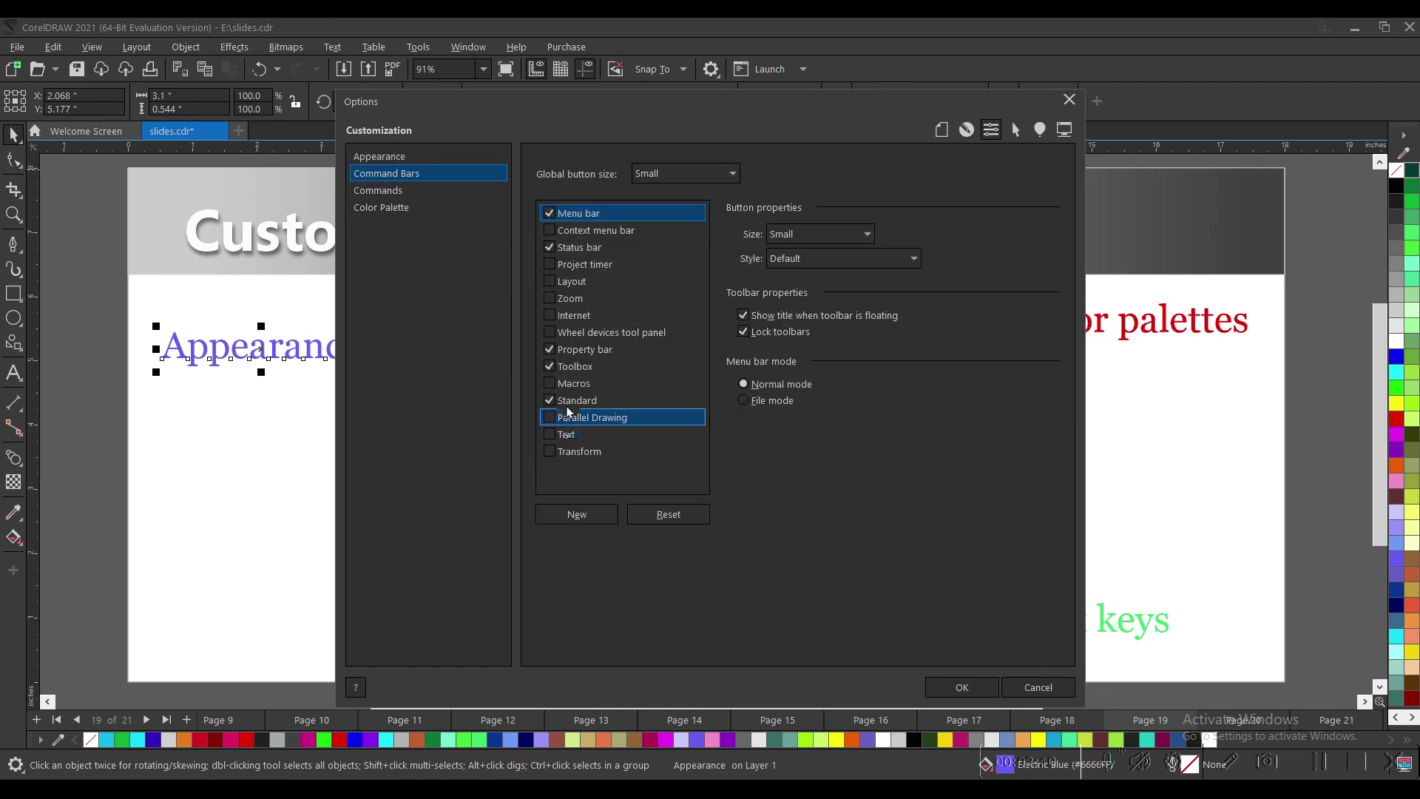
left_click(549, 299)
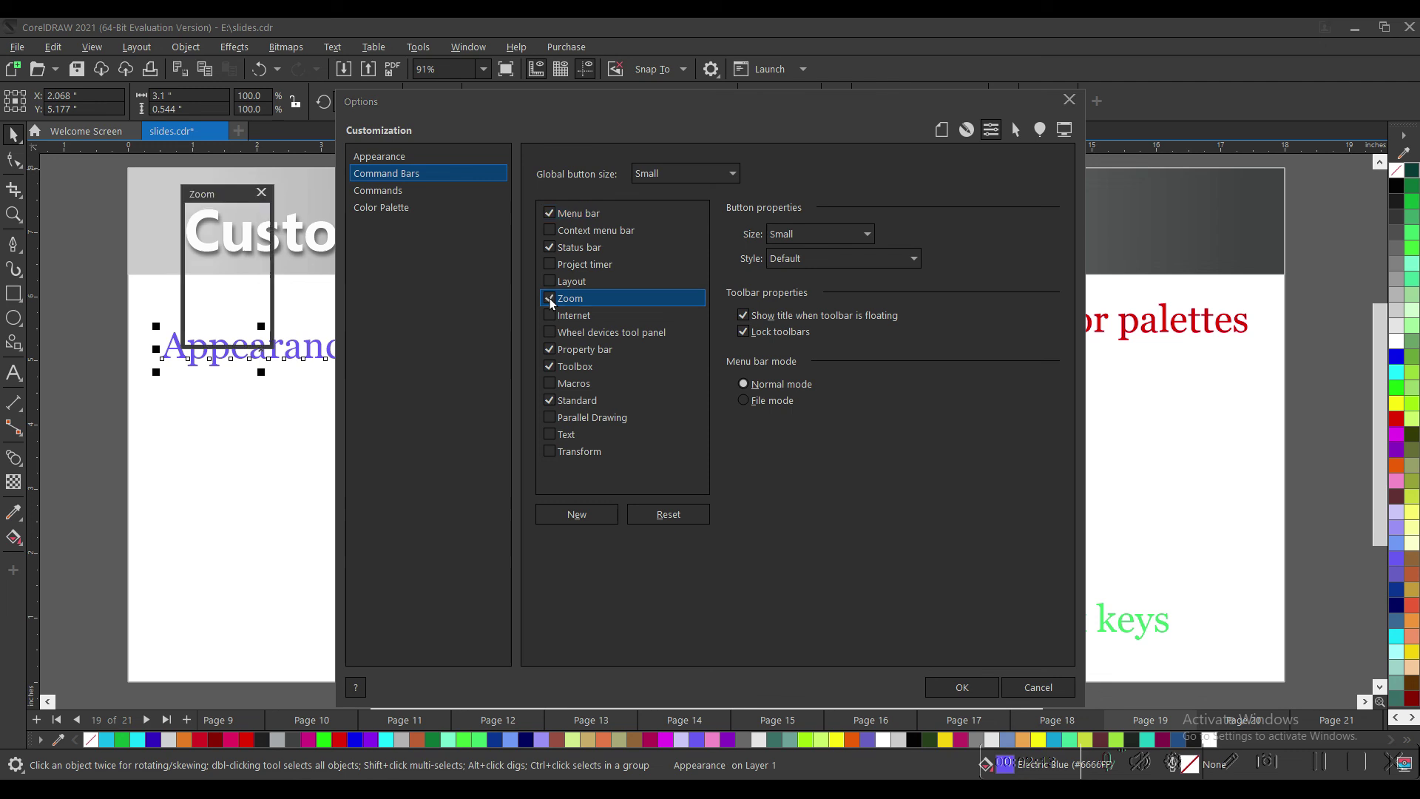
left_click(549, 300)
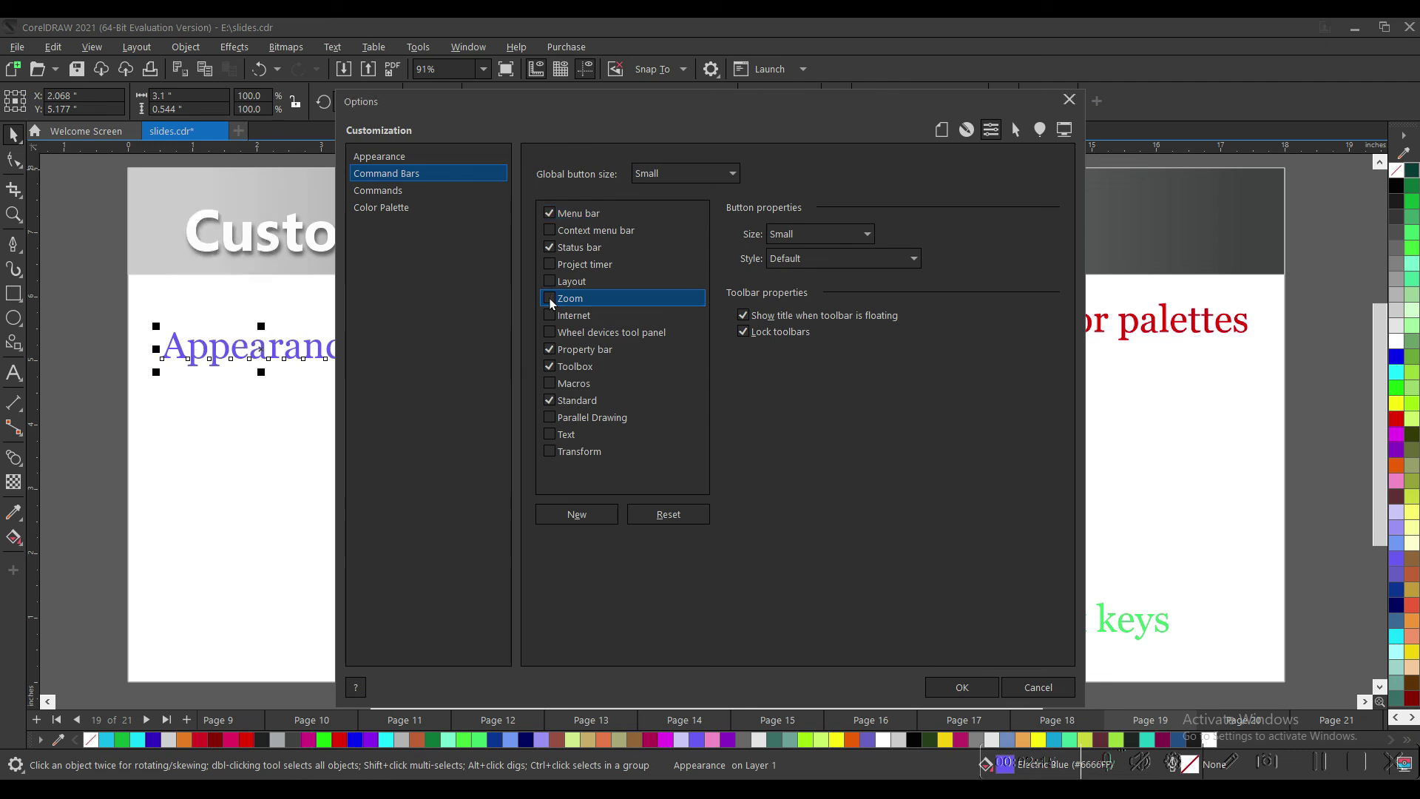
left_click(549, 435)
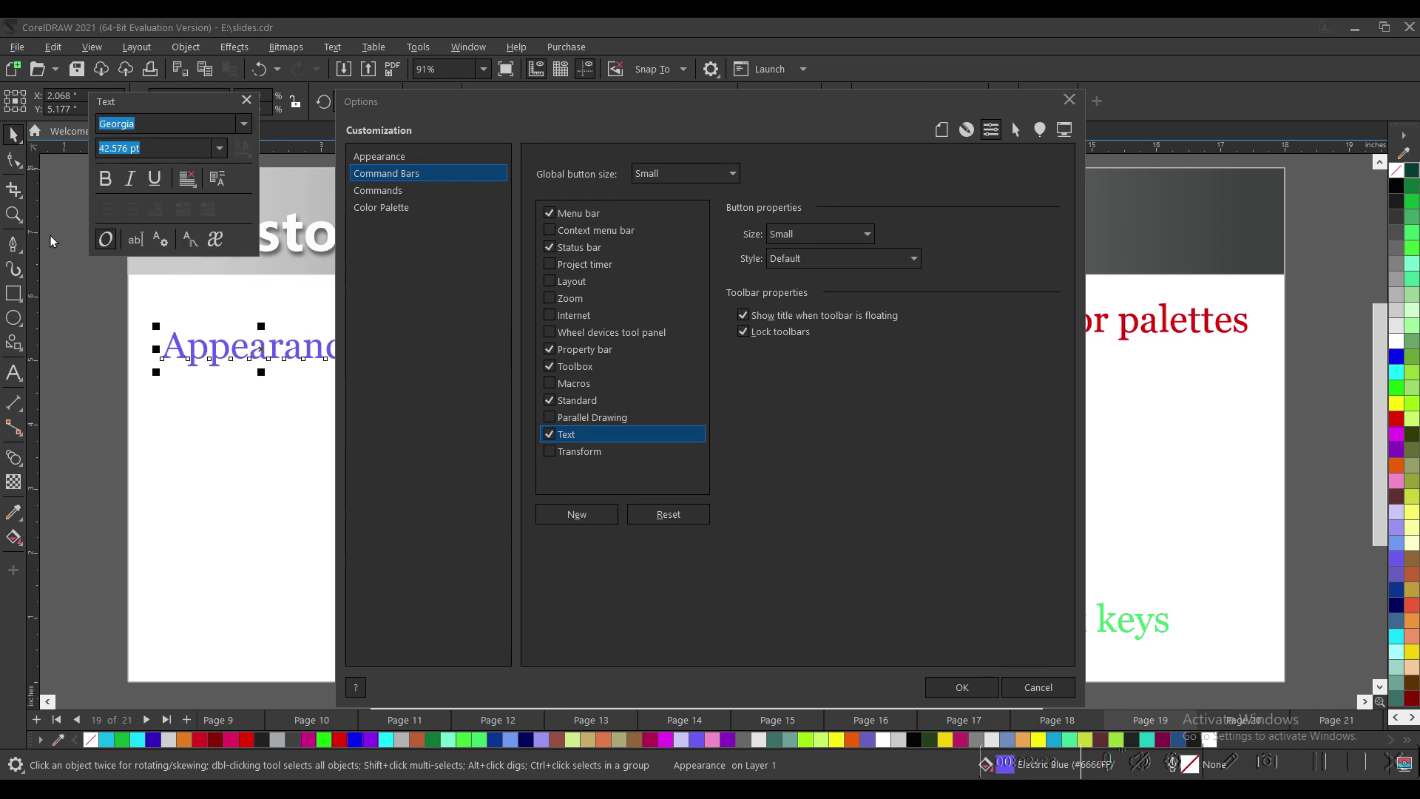
left_click(549, 436)
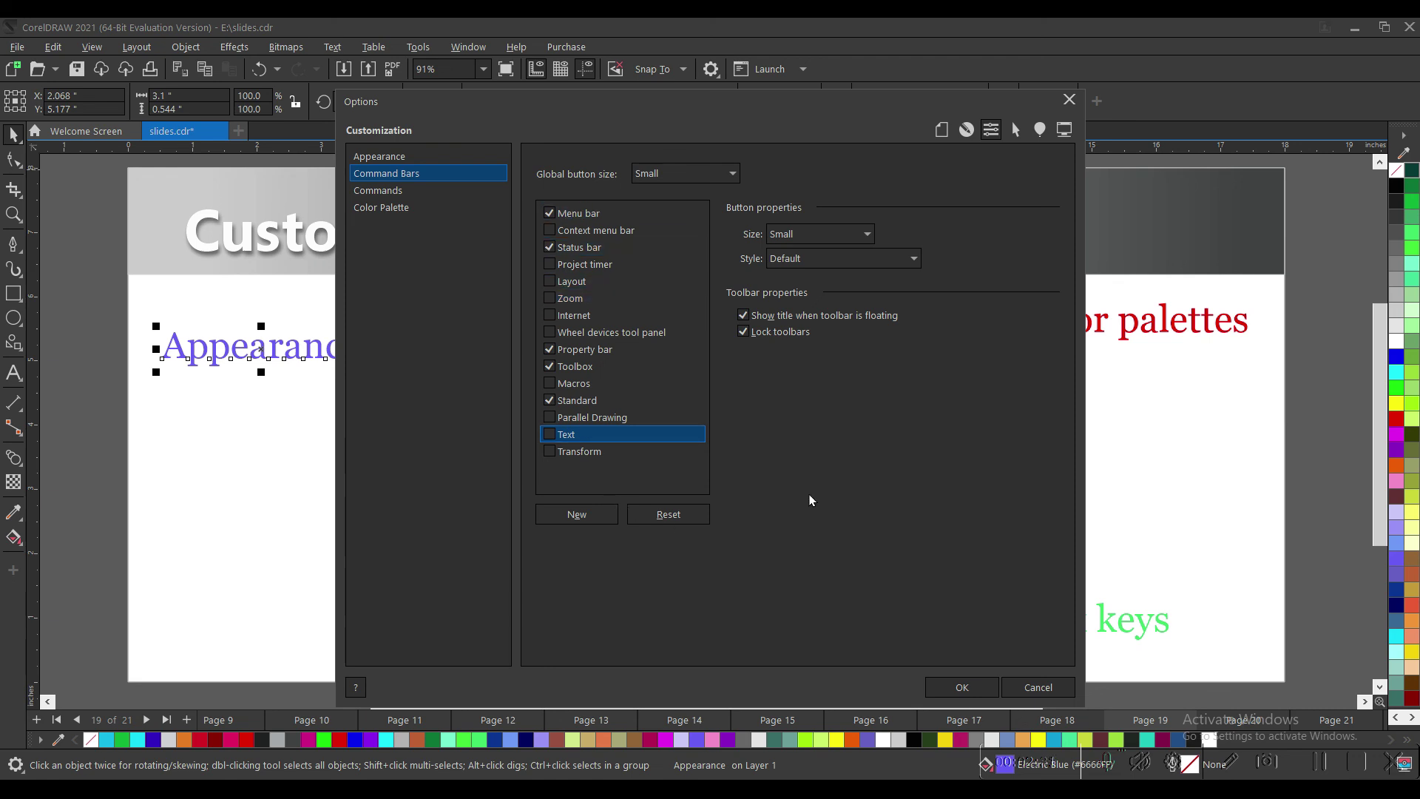
- View the Commands customization settings, and leave the options without keeping the pending changes
left_click(392, 193)
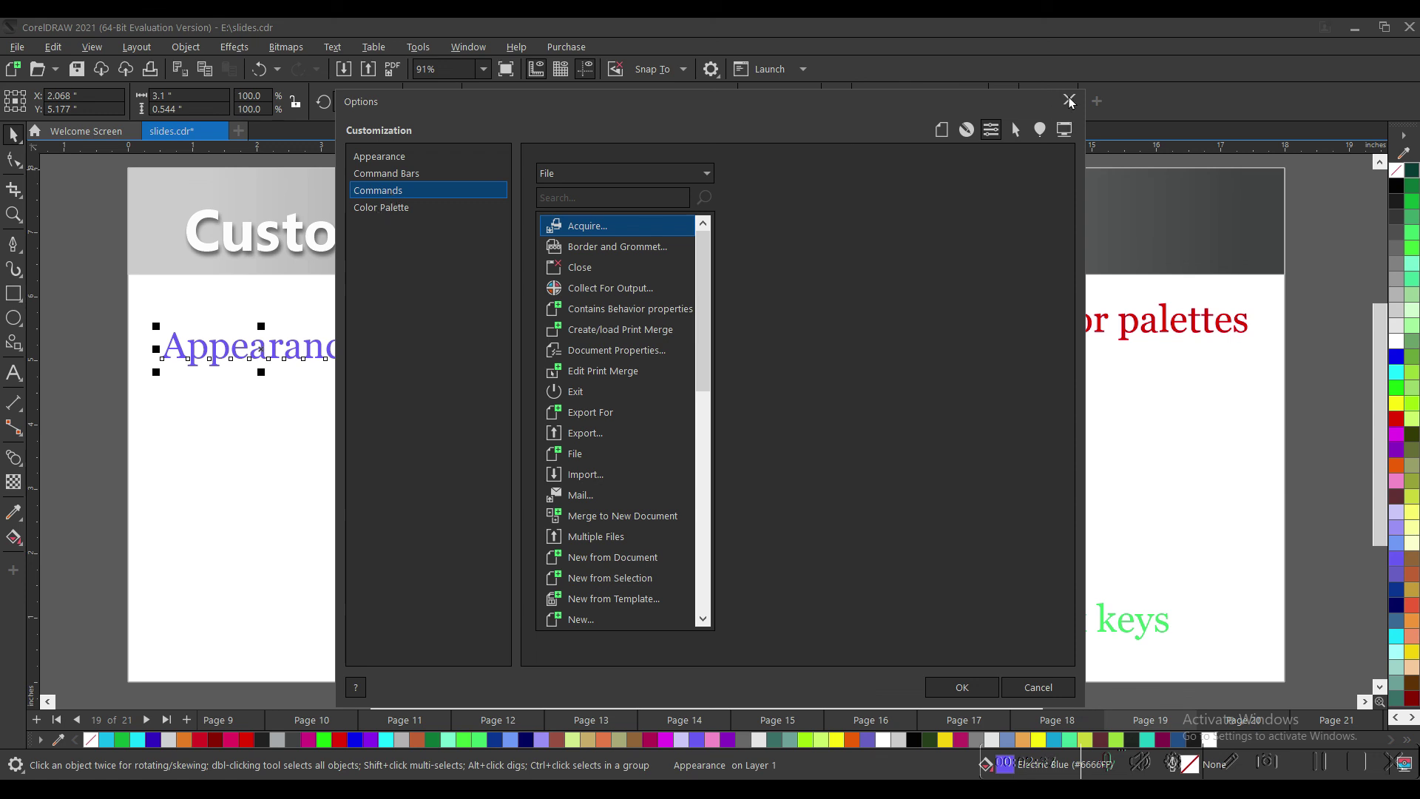
left_click(1035, 686)
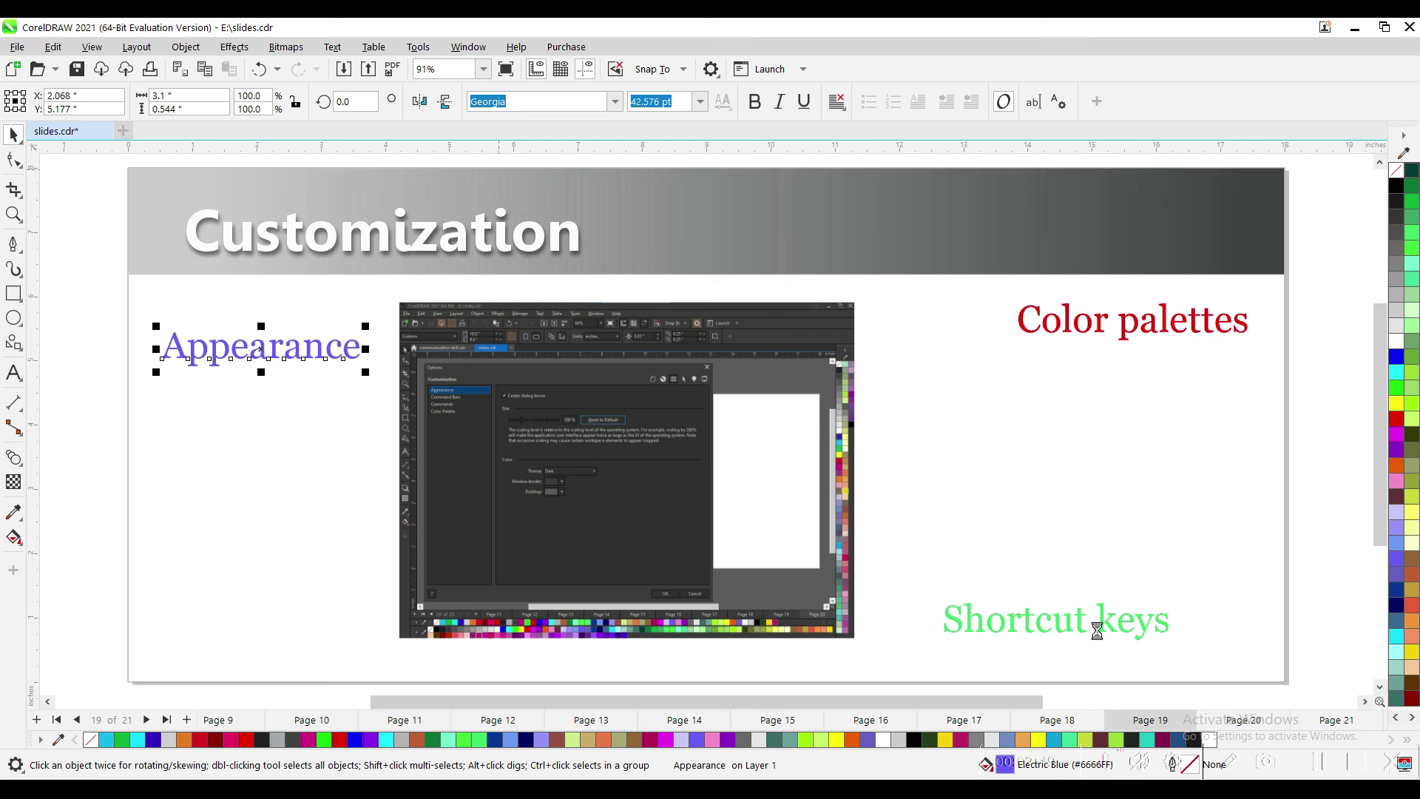
- Select the "Shortcut keys" text on the slide and open the Commands page of the Customization options
left_click(1038, 629)
key("g")
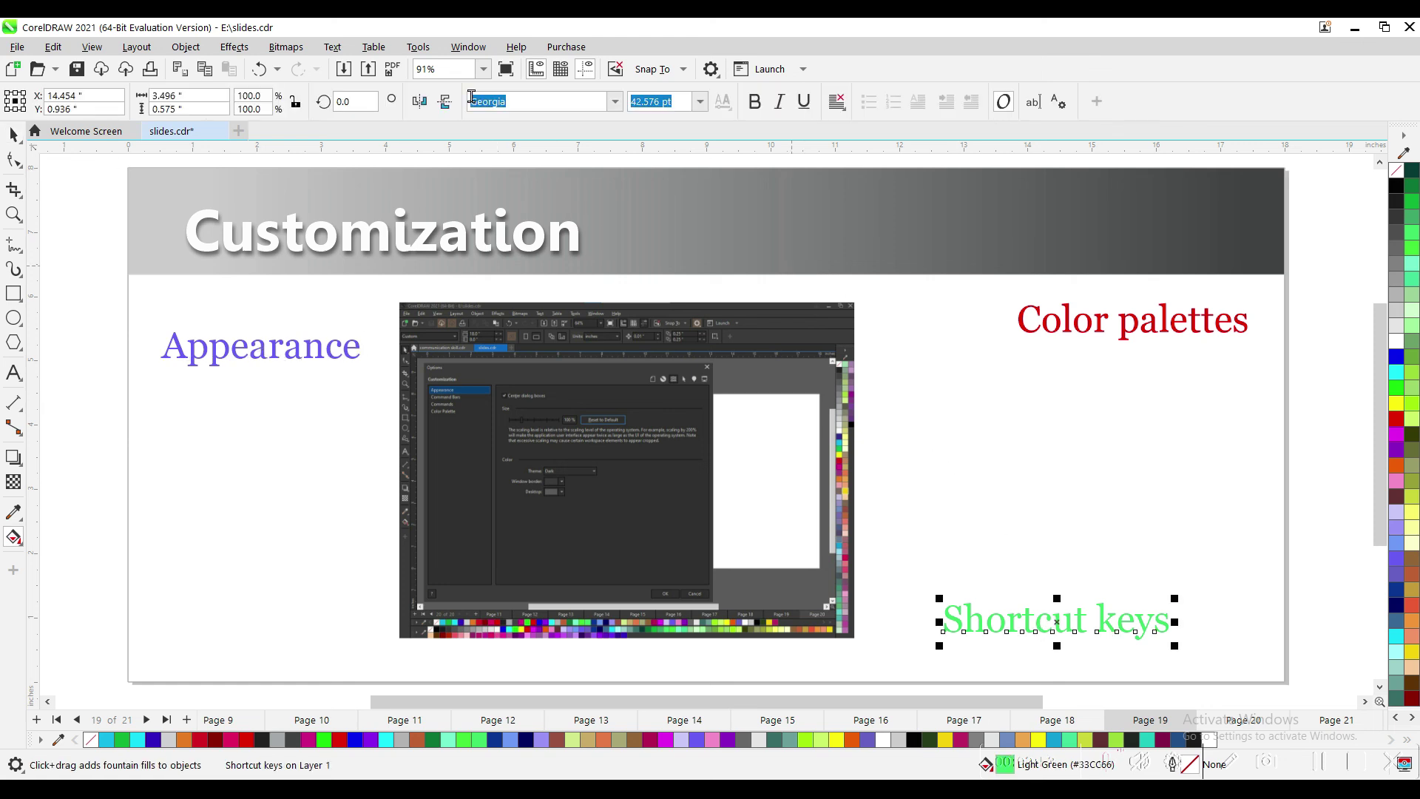
left_click(418, 46)
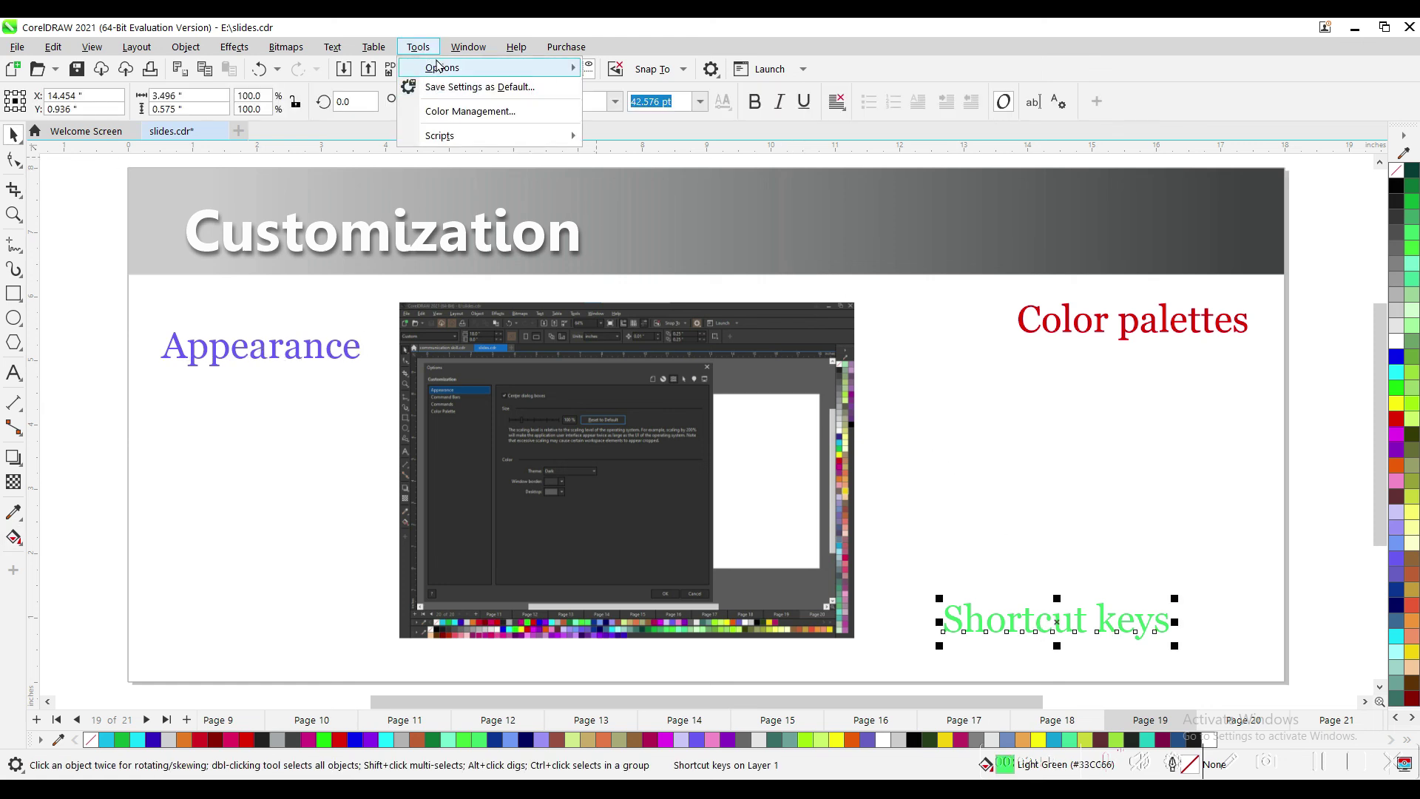
mouse_move(438, 67)
left_click(634, 86)
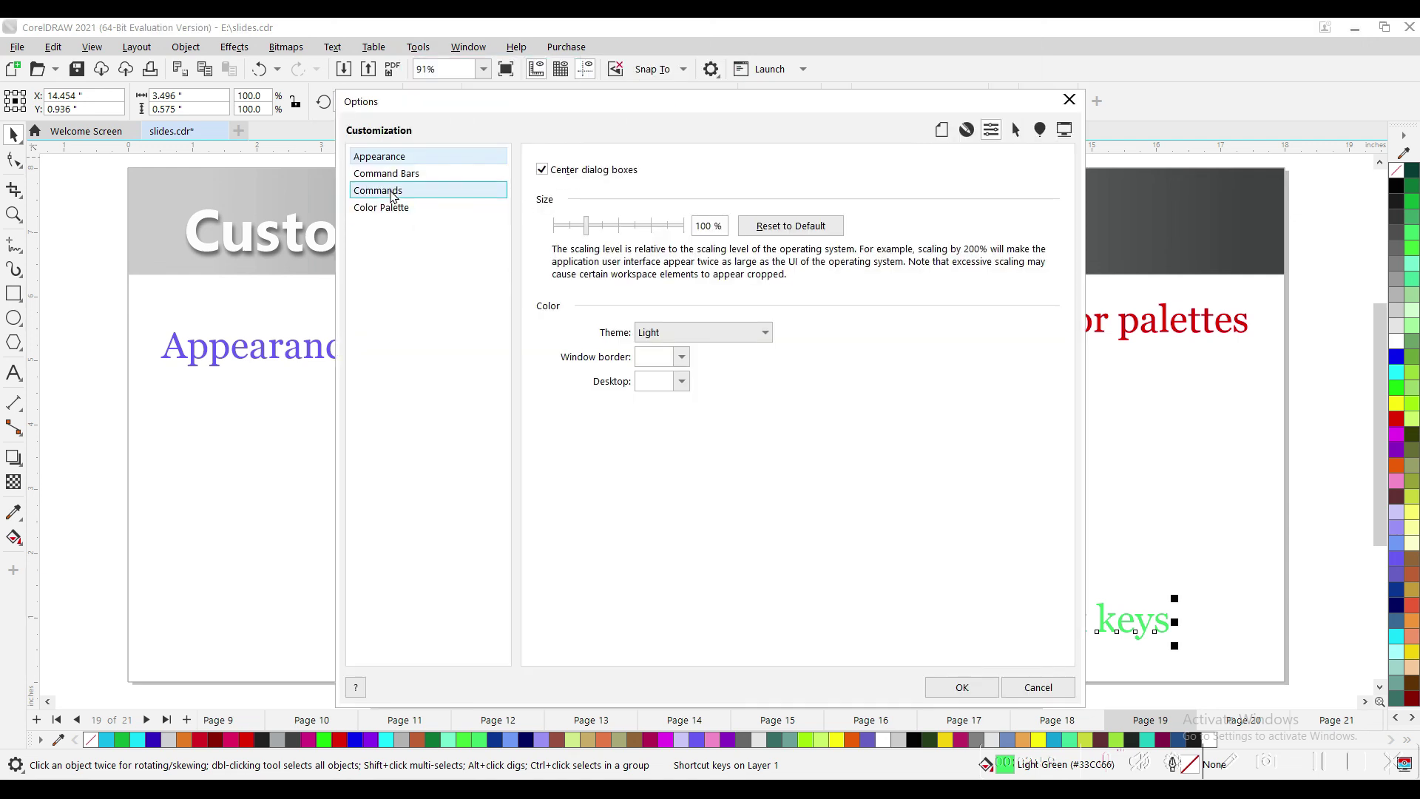
left_click(392, 194)
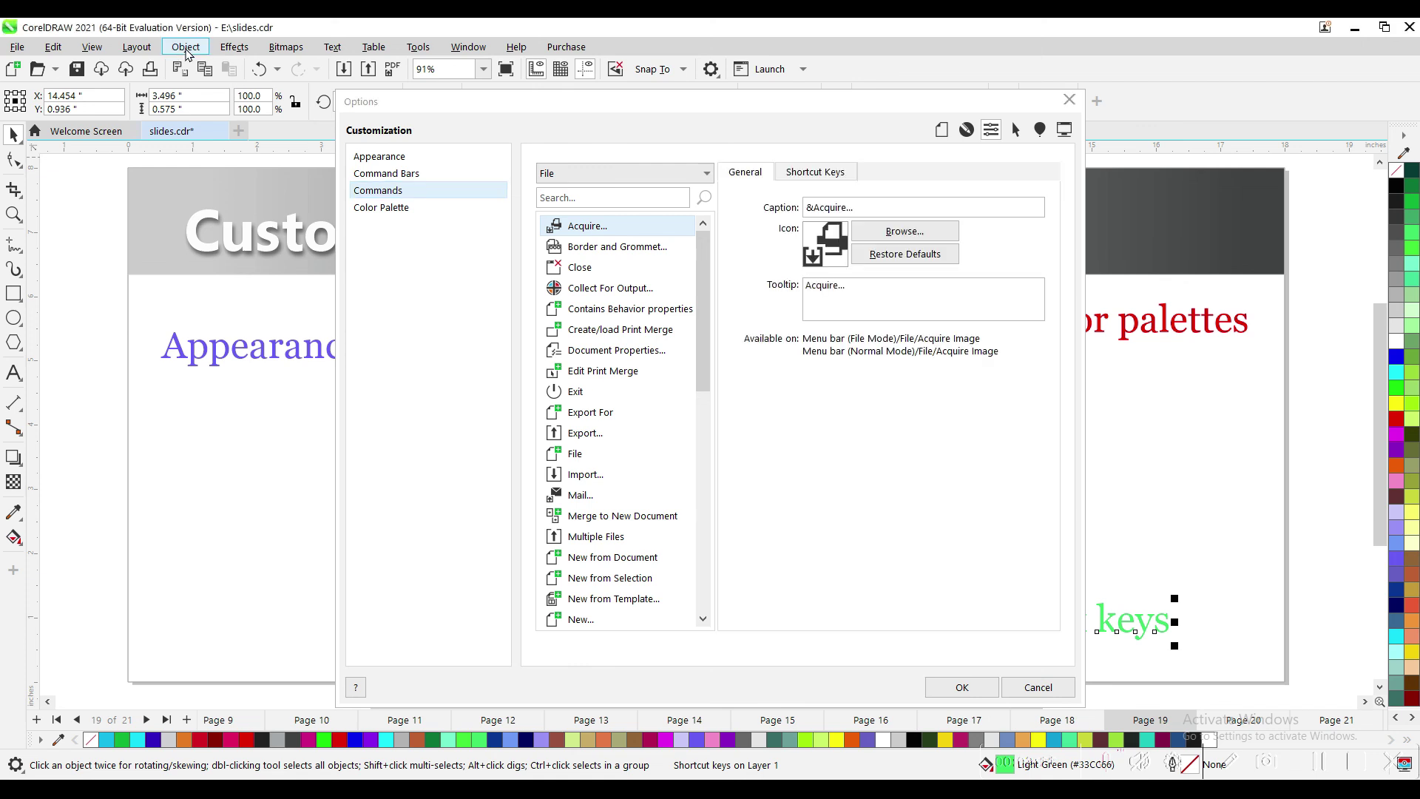
- Choose the PowerClip Place Inside Frame command for customization and display its shortcut key settings
left_click(186, 49)
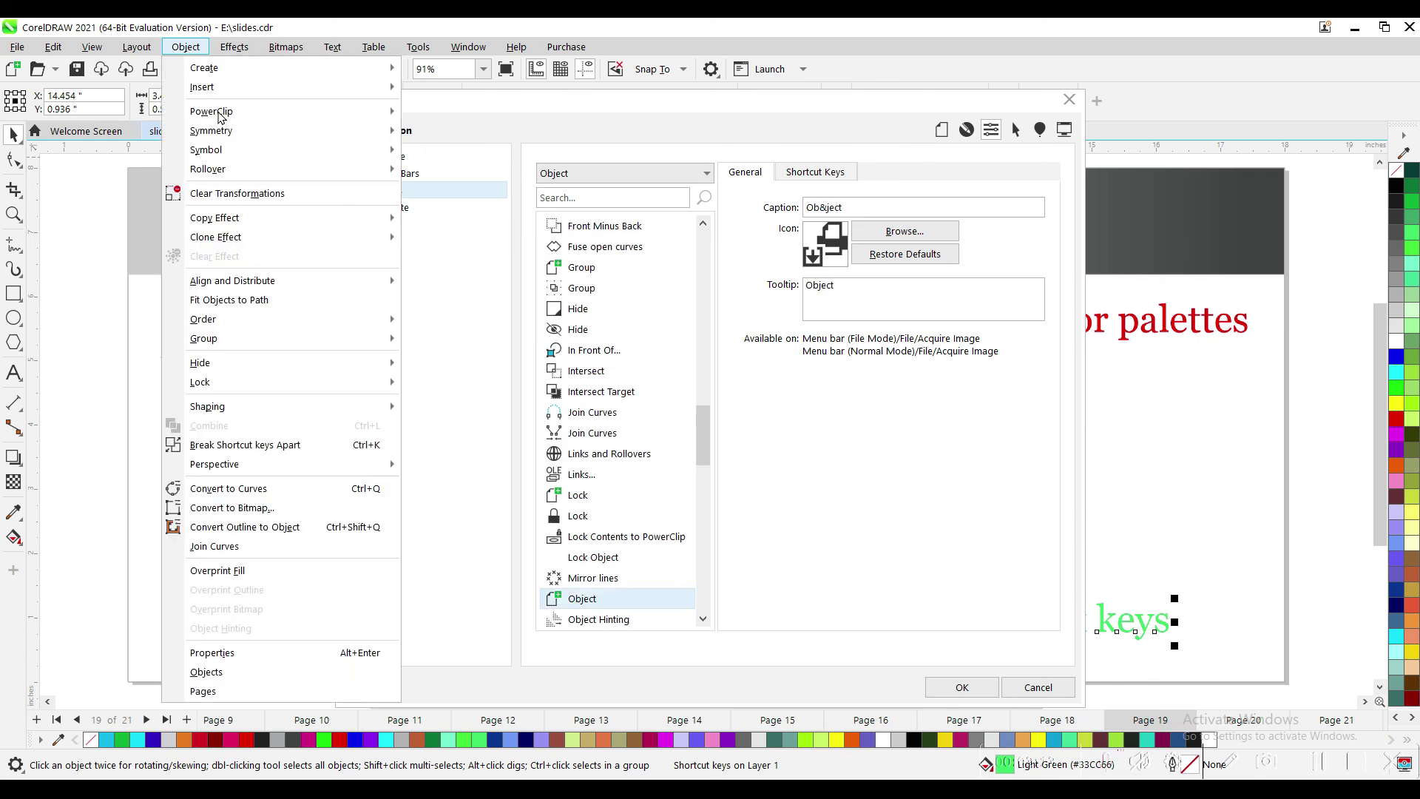
mouse_move(219, 117)
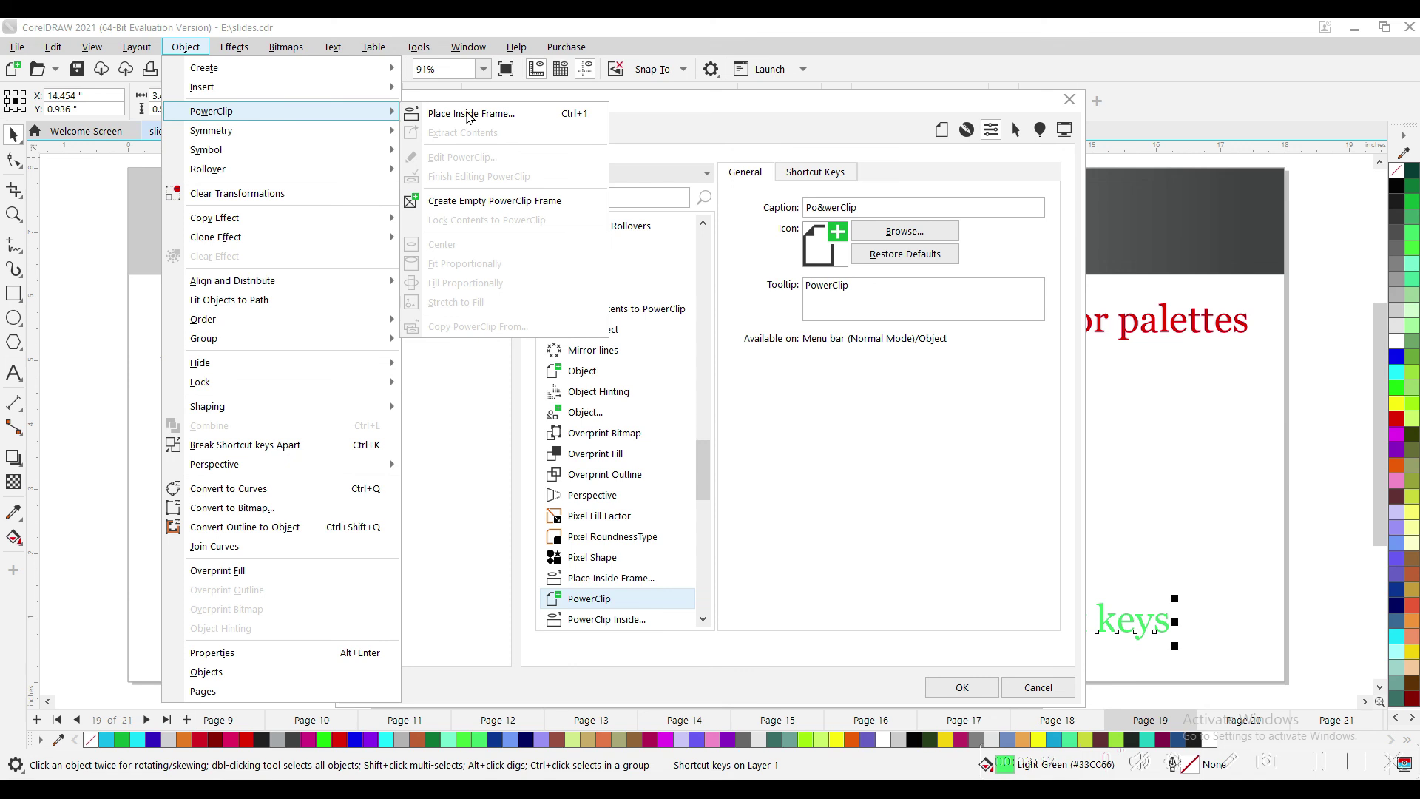
left_click(468, 115)
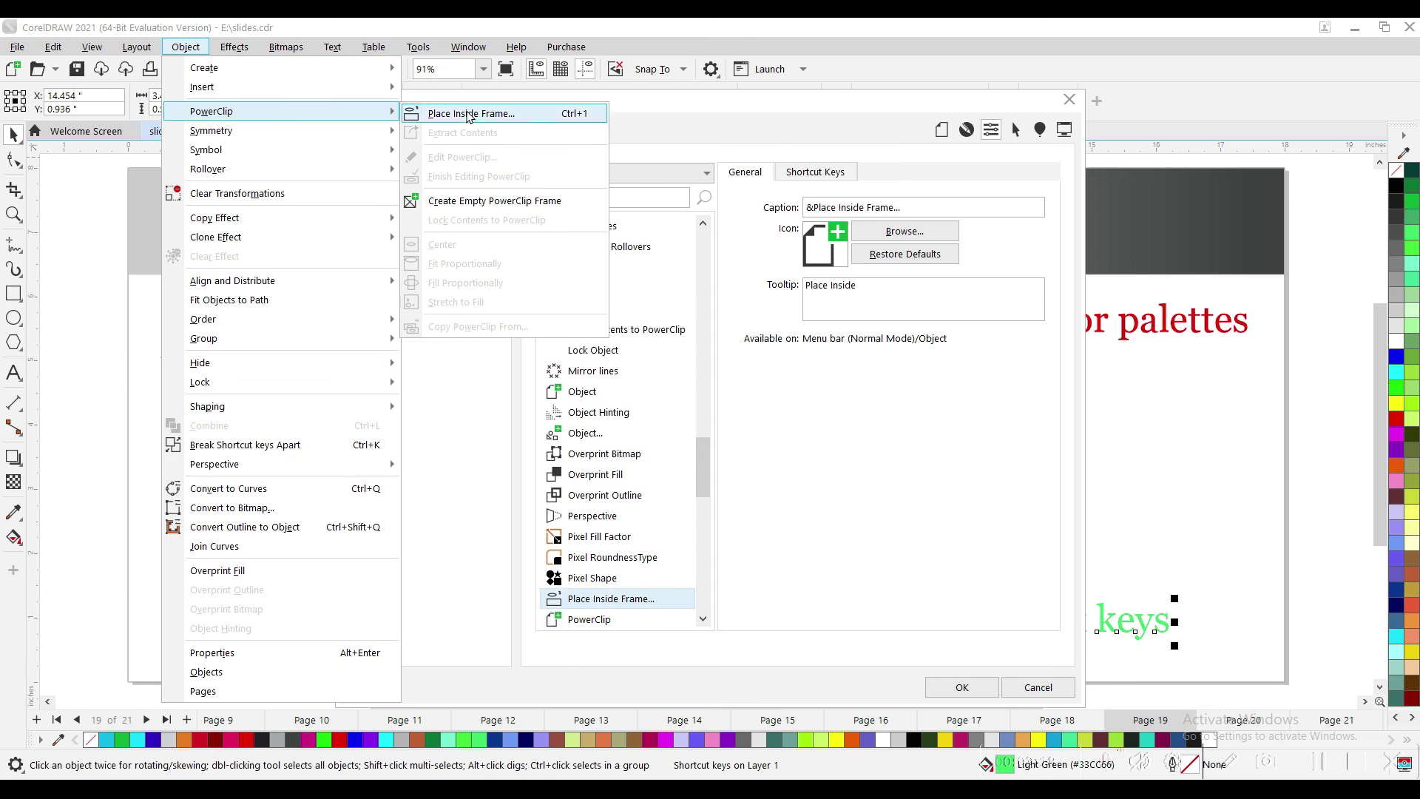
left_click(813, 172)
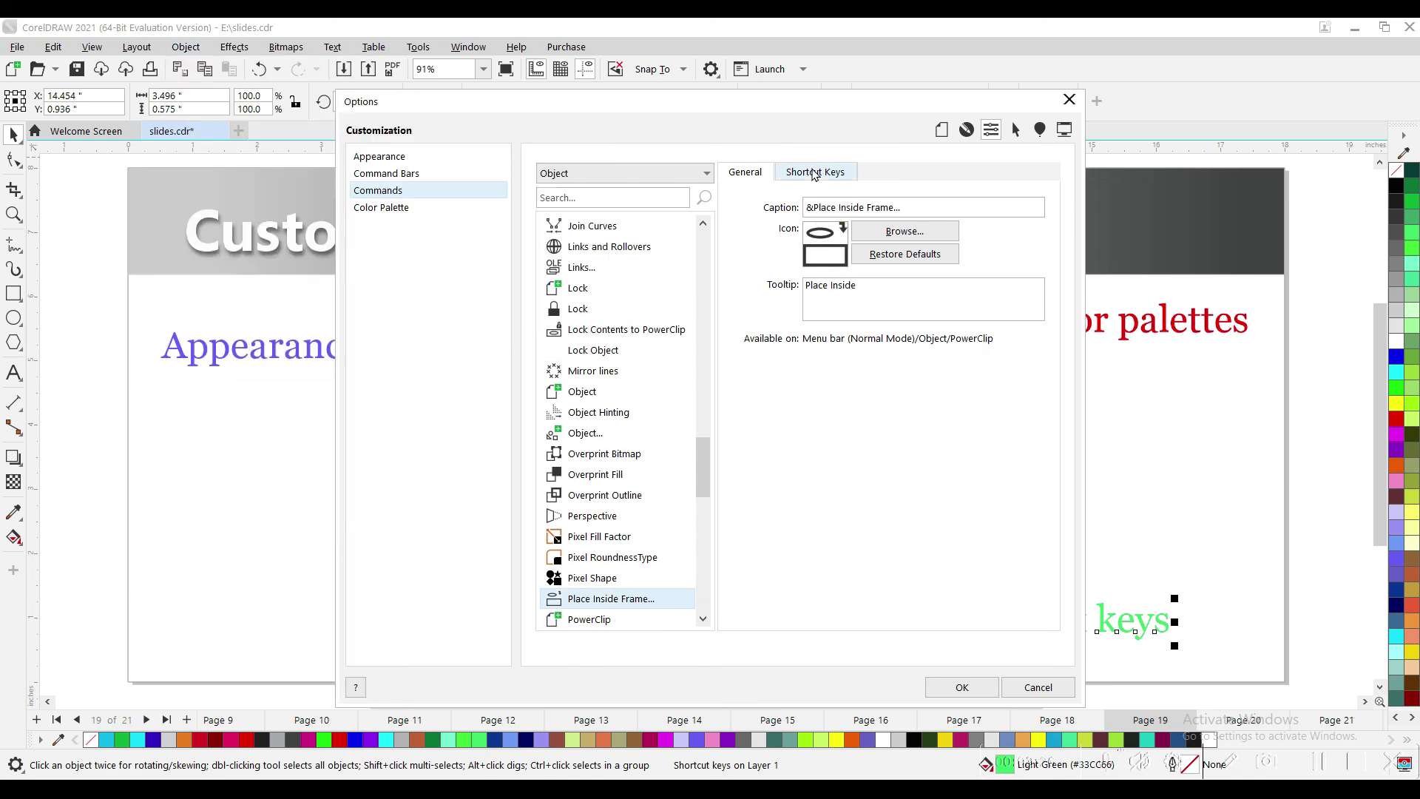
left_click(814, 172)
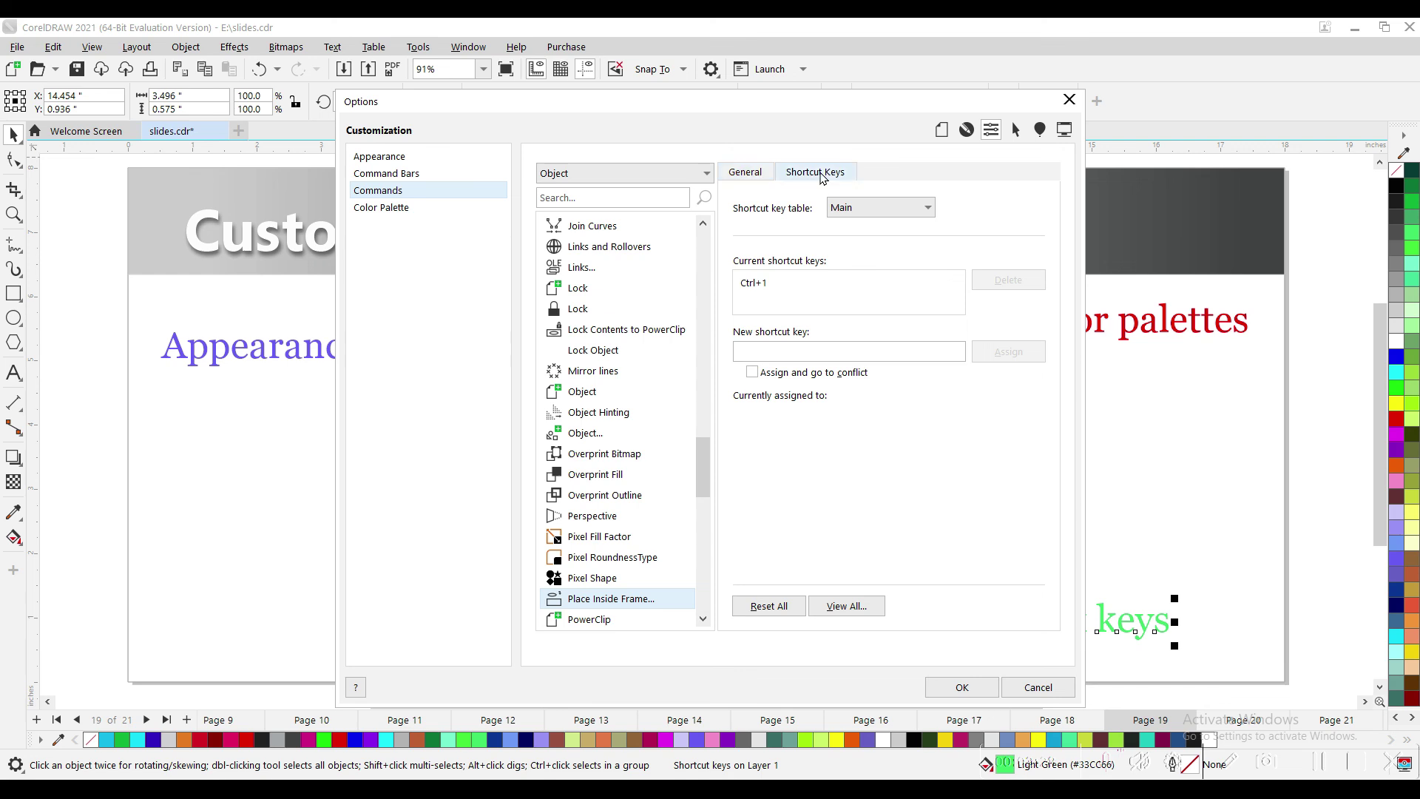
- Delete the Place Inside Frame shortcut, assign Ctrl+1 to the command as its new shortcut, and cancel the options
left_click(787, 287)
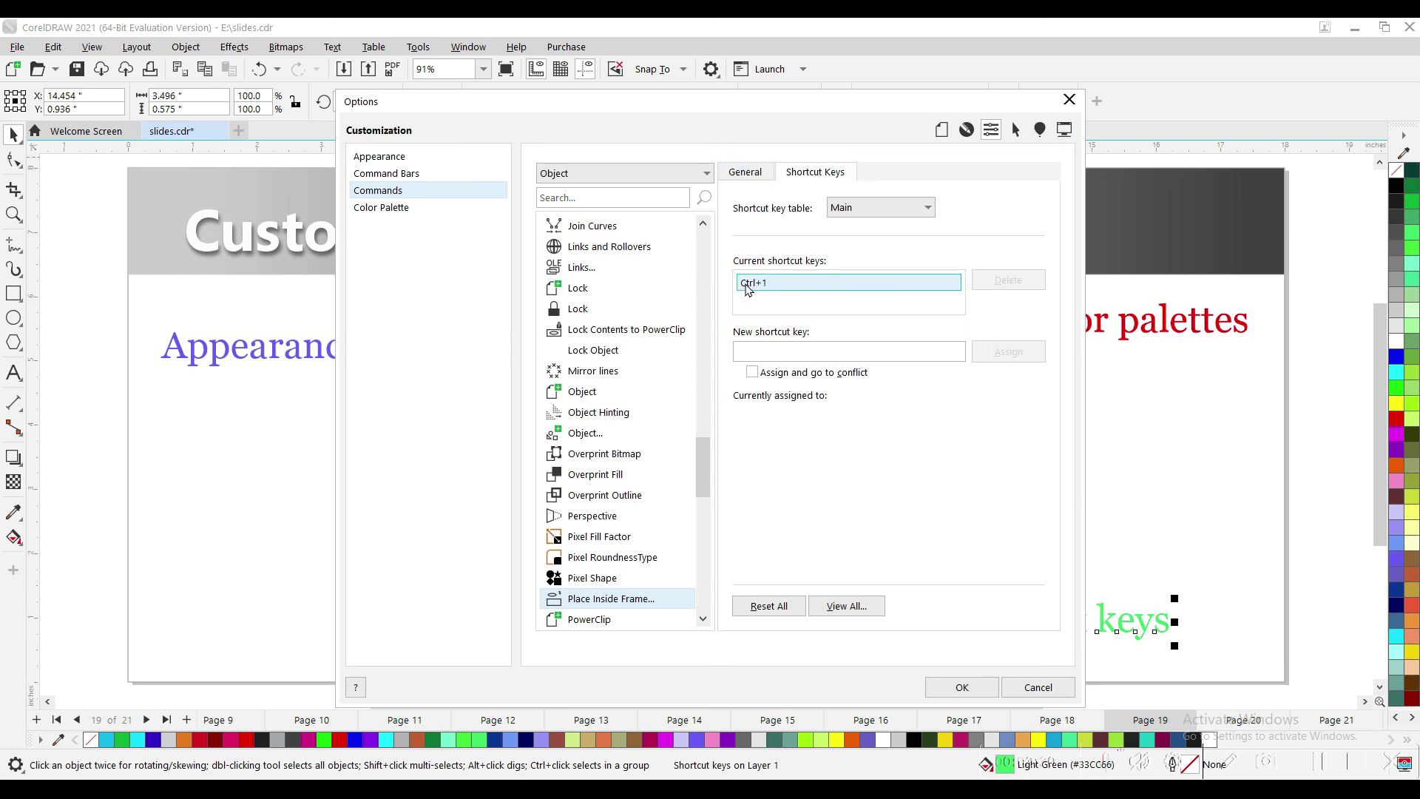
left_click(781, 286)
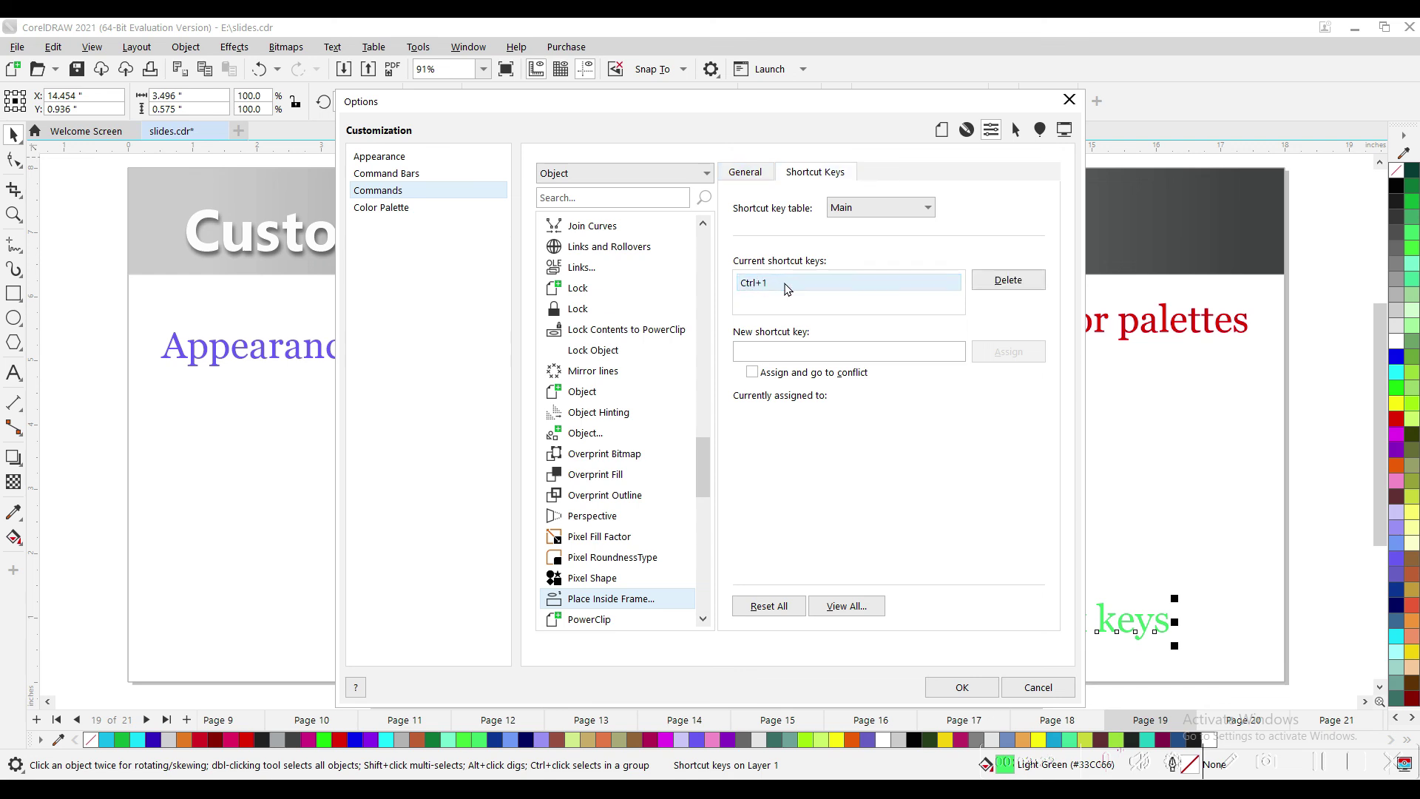
left_click(1002, 280)
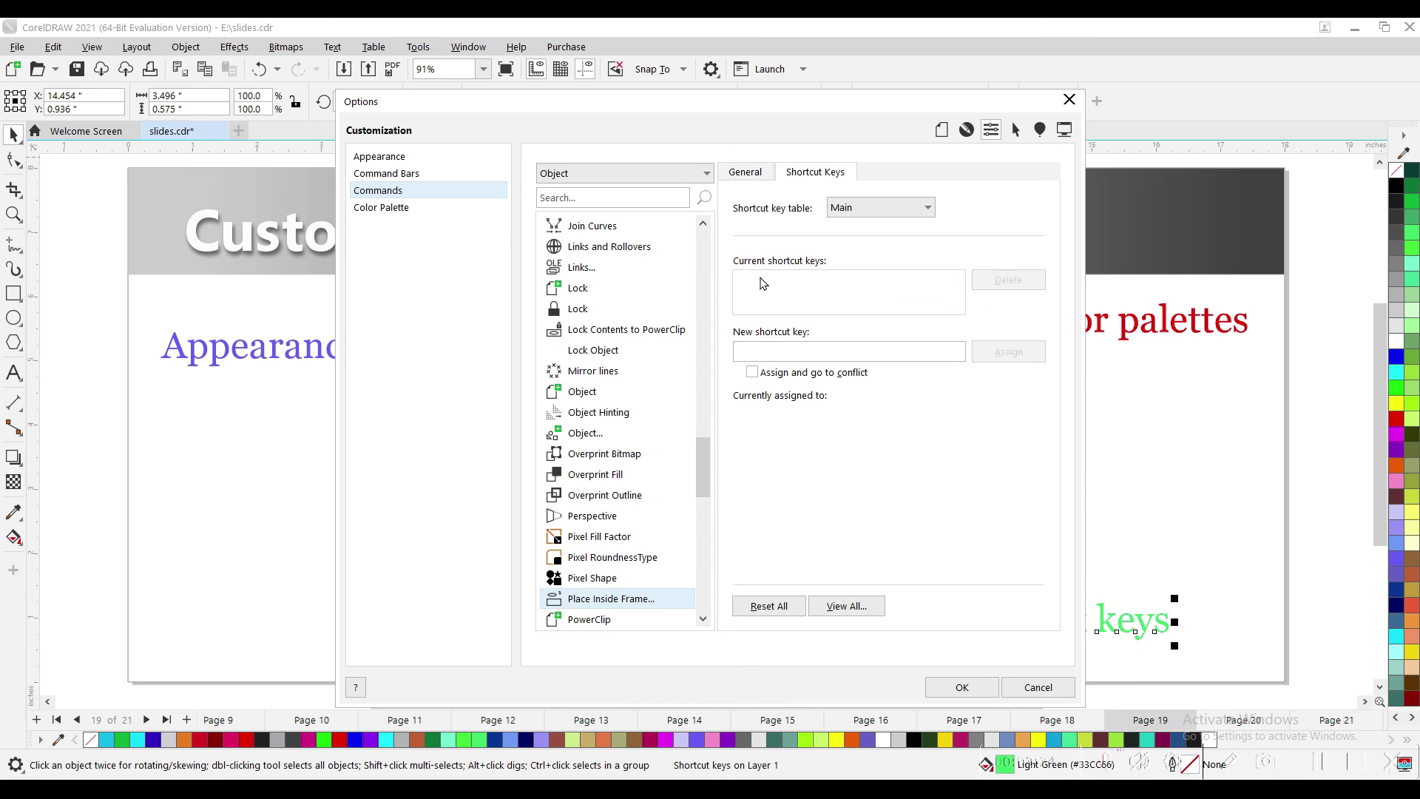
left_click(748, 351)
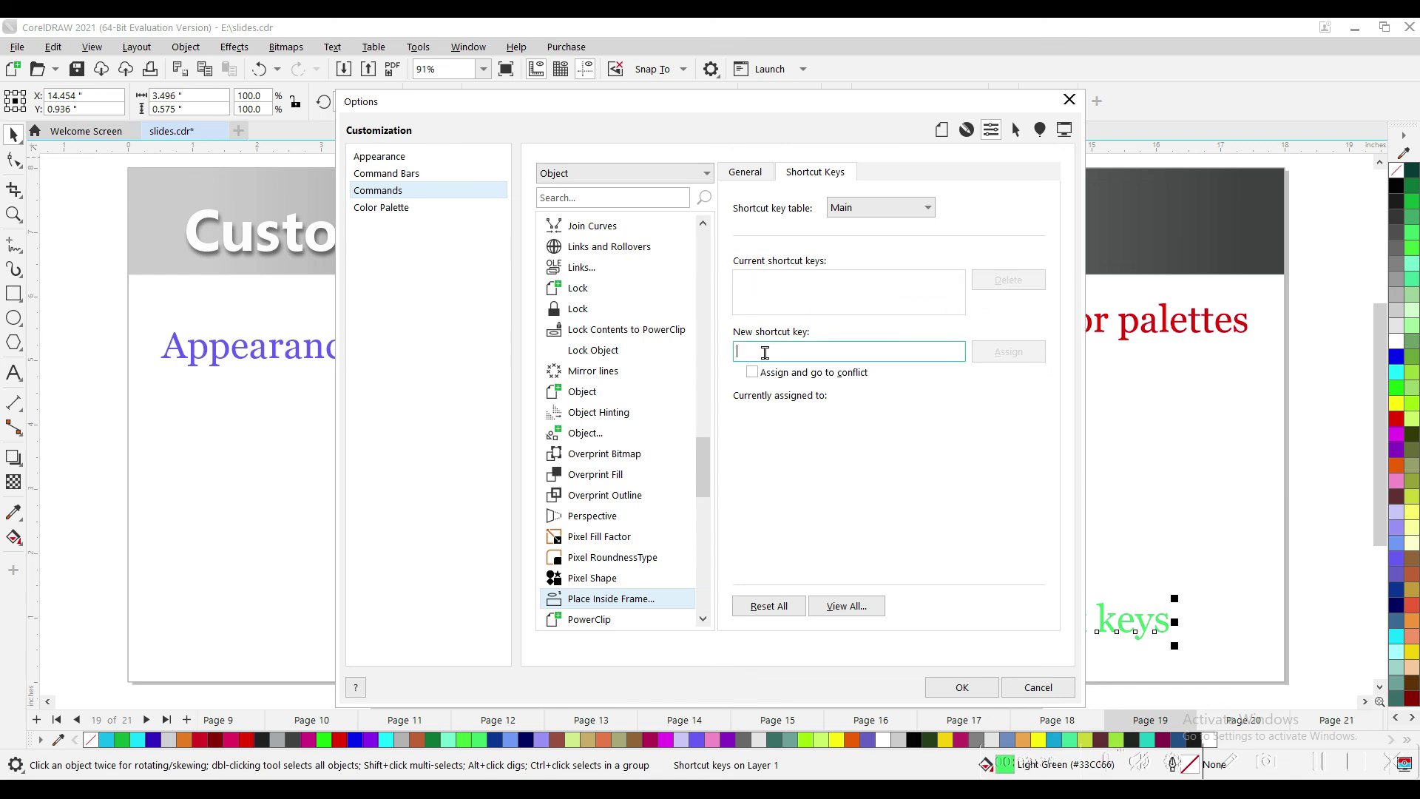
key("ctrl+1")
left_click(1002, 353)
left_click(1035, 687)
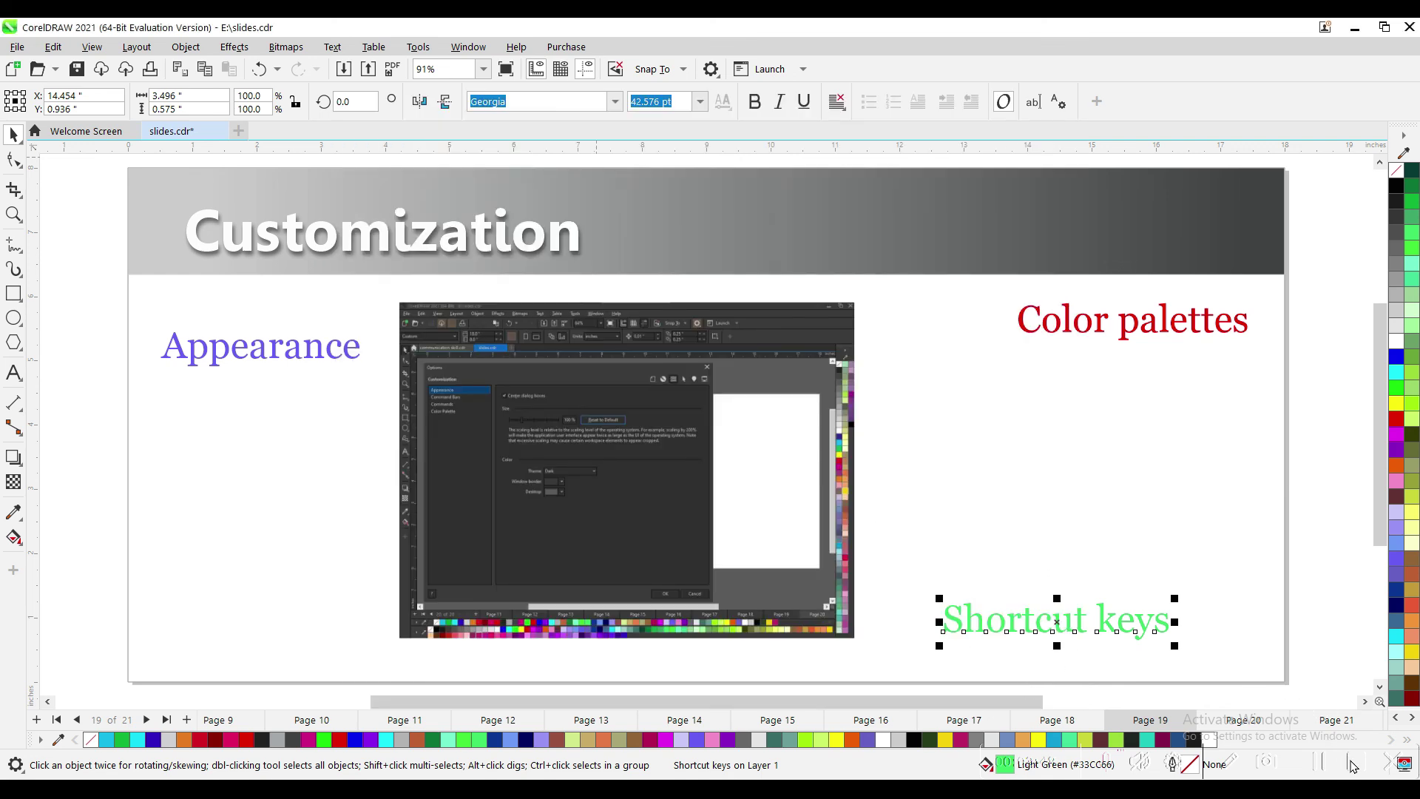